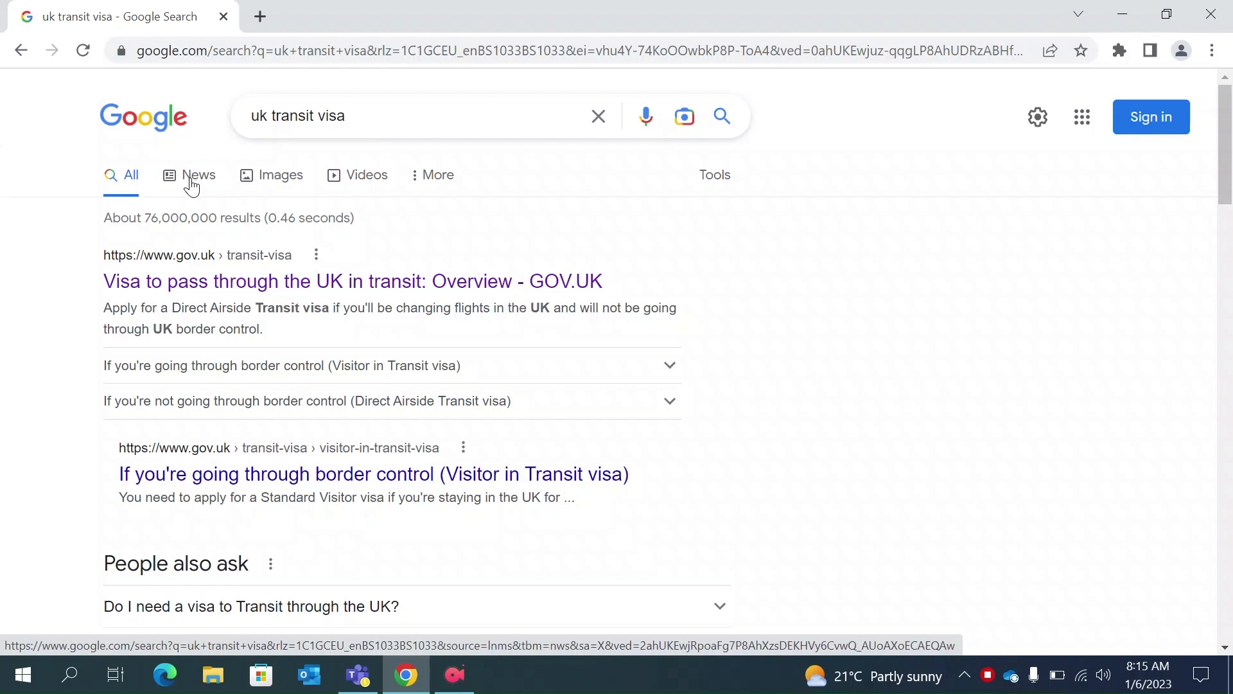
Open the GOV.UK transit visa page and start the online application from its Apply section.
left_click(304, 284)
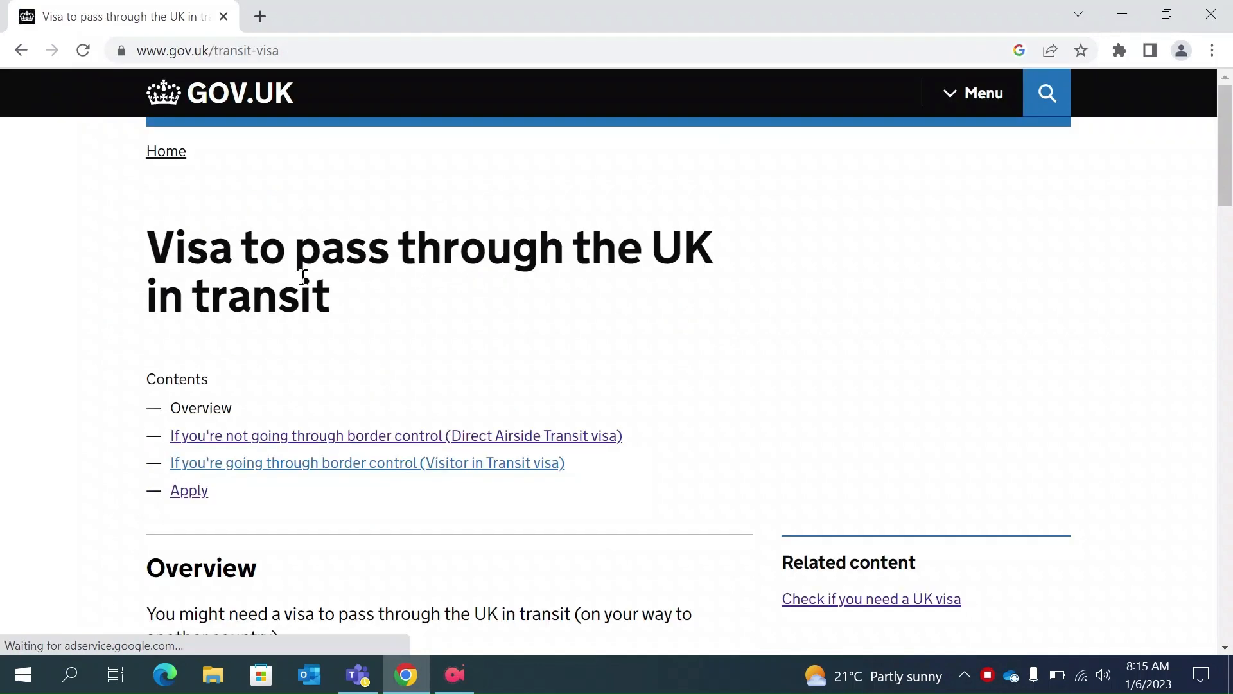
scroll(381, 320, "down", 3)
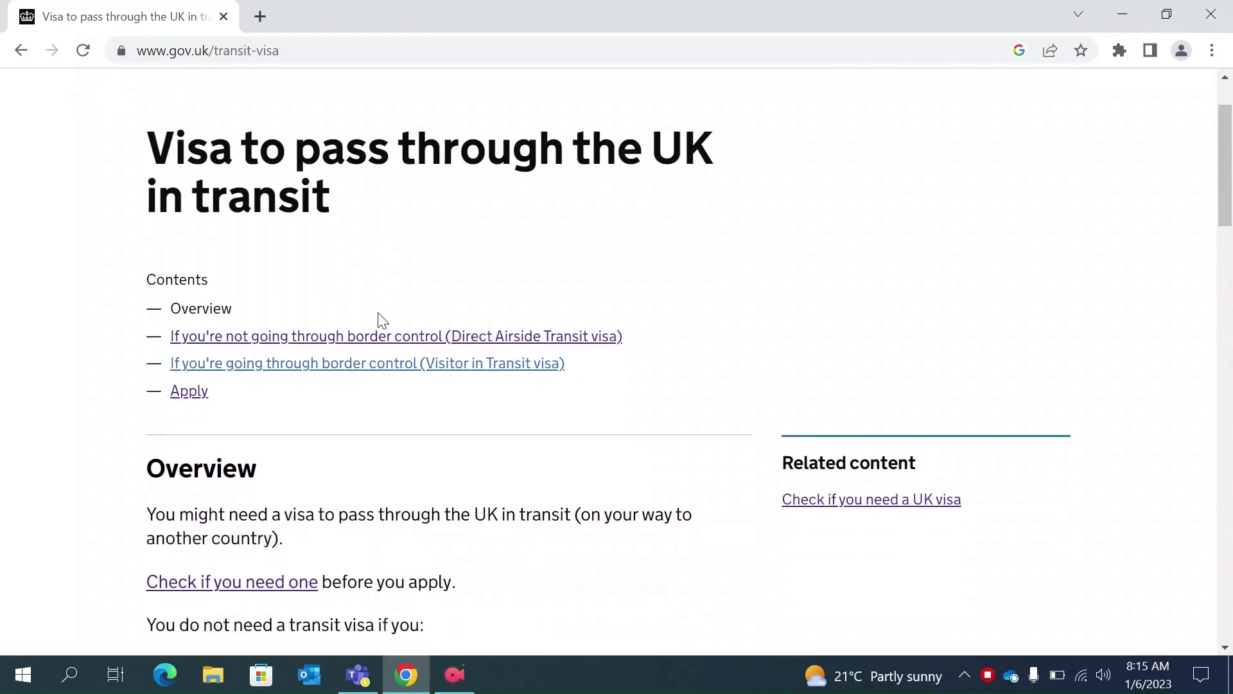
scroll(380, 315, "down", 3)
scroll(379, 318, "up", 5)
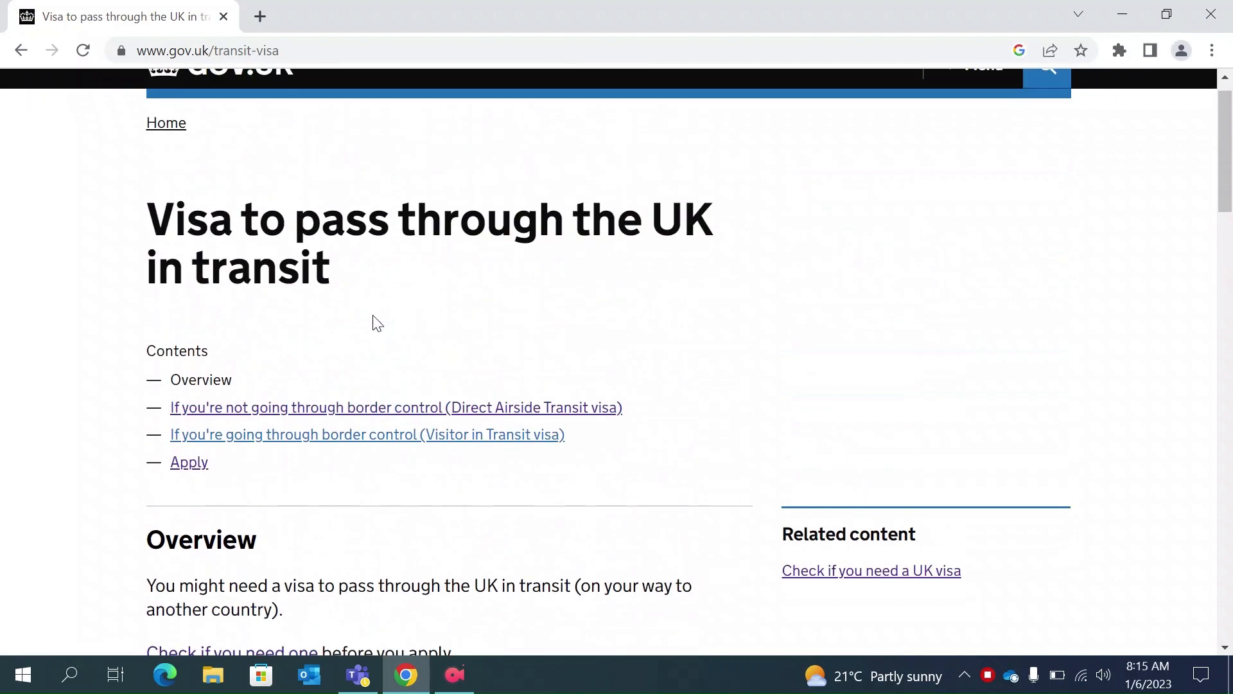
left_click(189, 468)
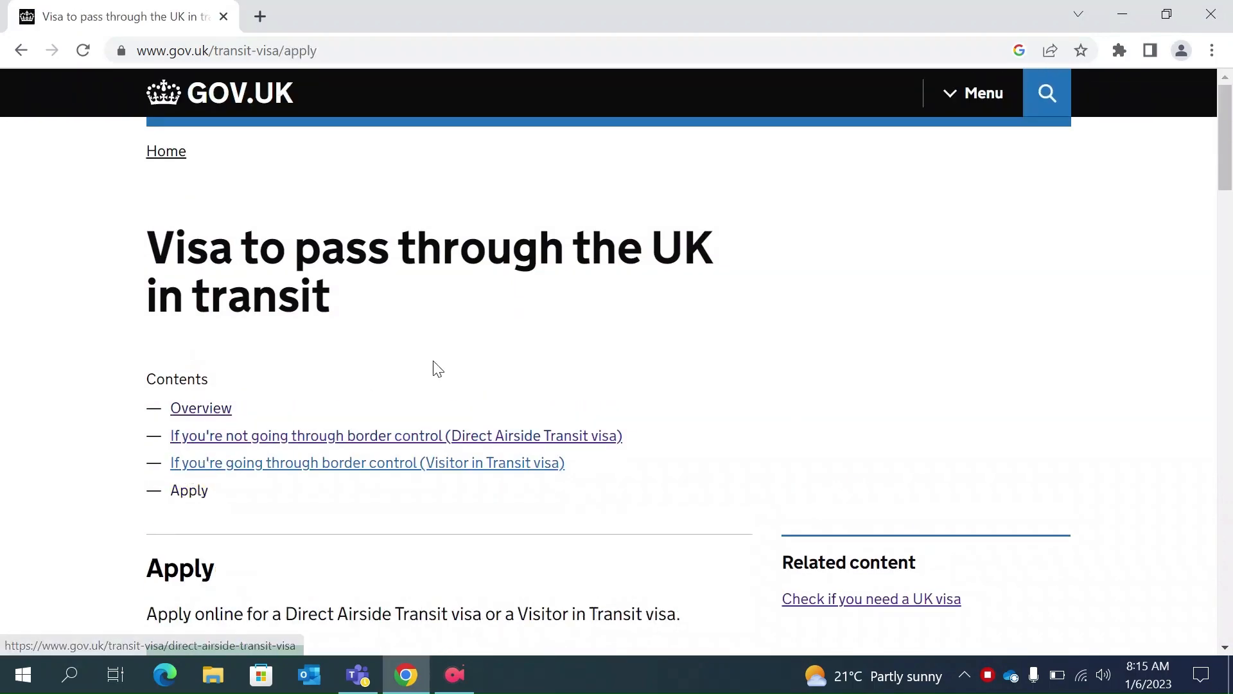
scroll(432, 366, "down", 2)
scroll(436, 368, "down", 1)
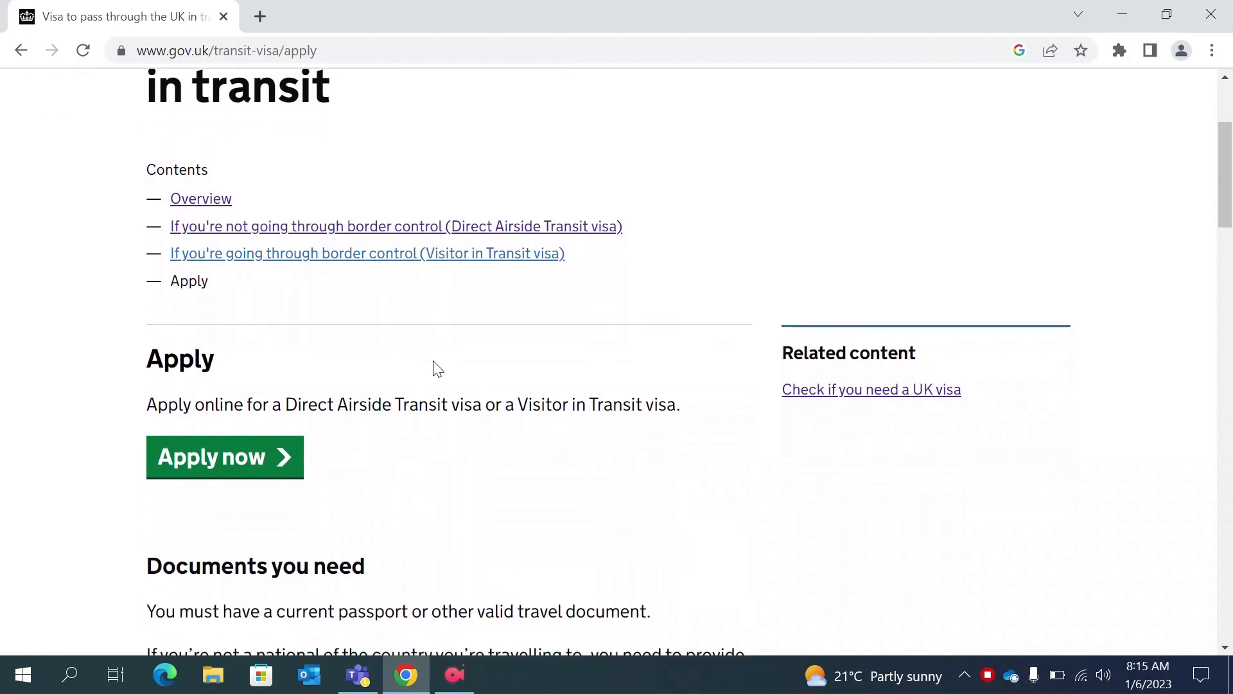
left_click(241, 471)
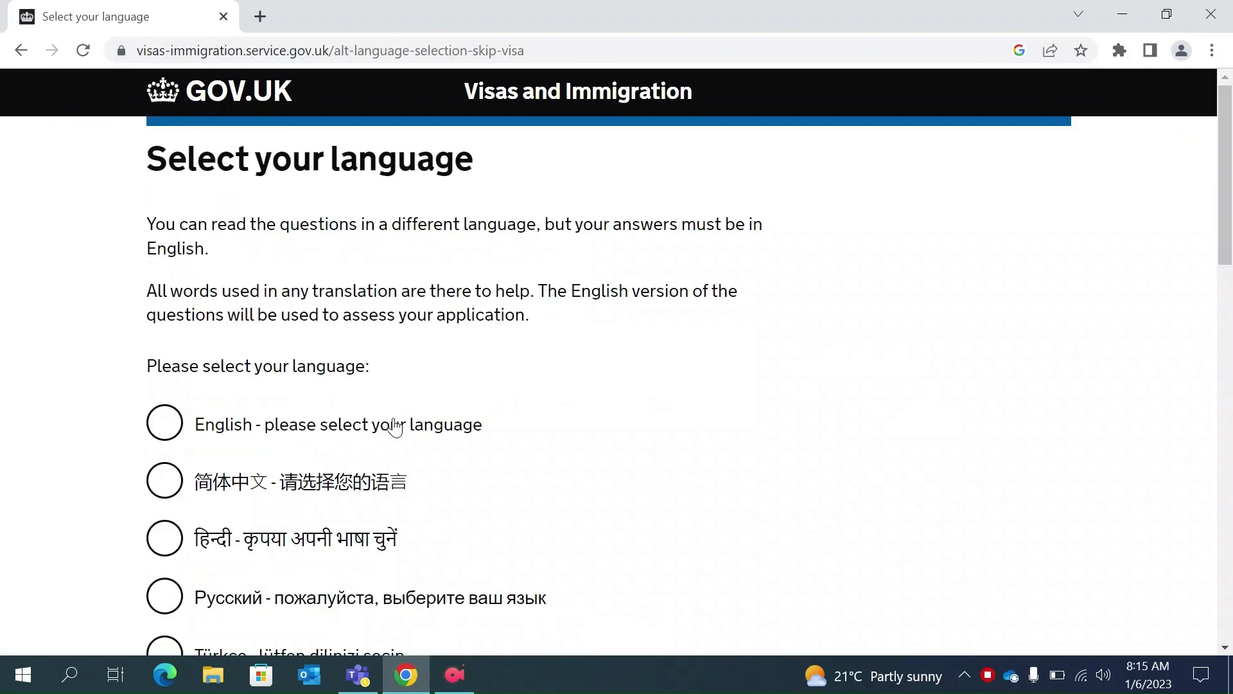
Choose English as the application language and continue.
scroll(394, 424, "down", 1)
left_click(163, 396)
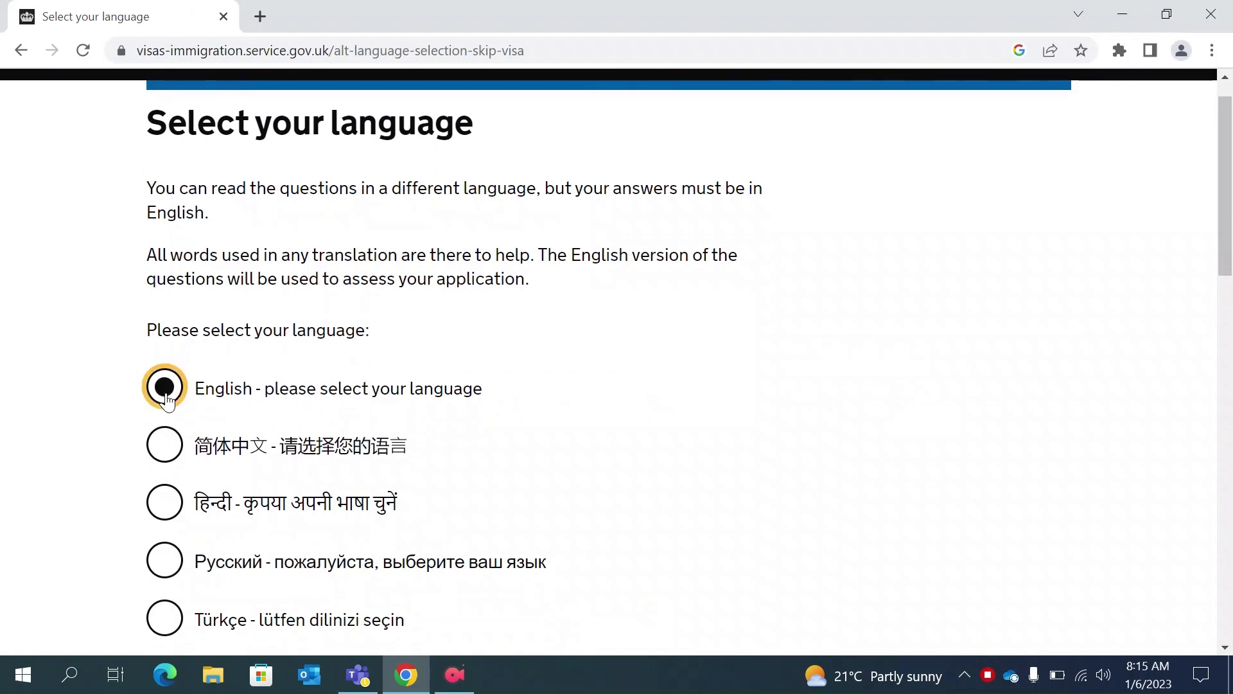
scroll(464, 416, "down", 5)
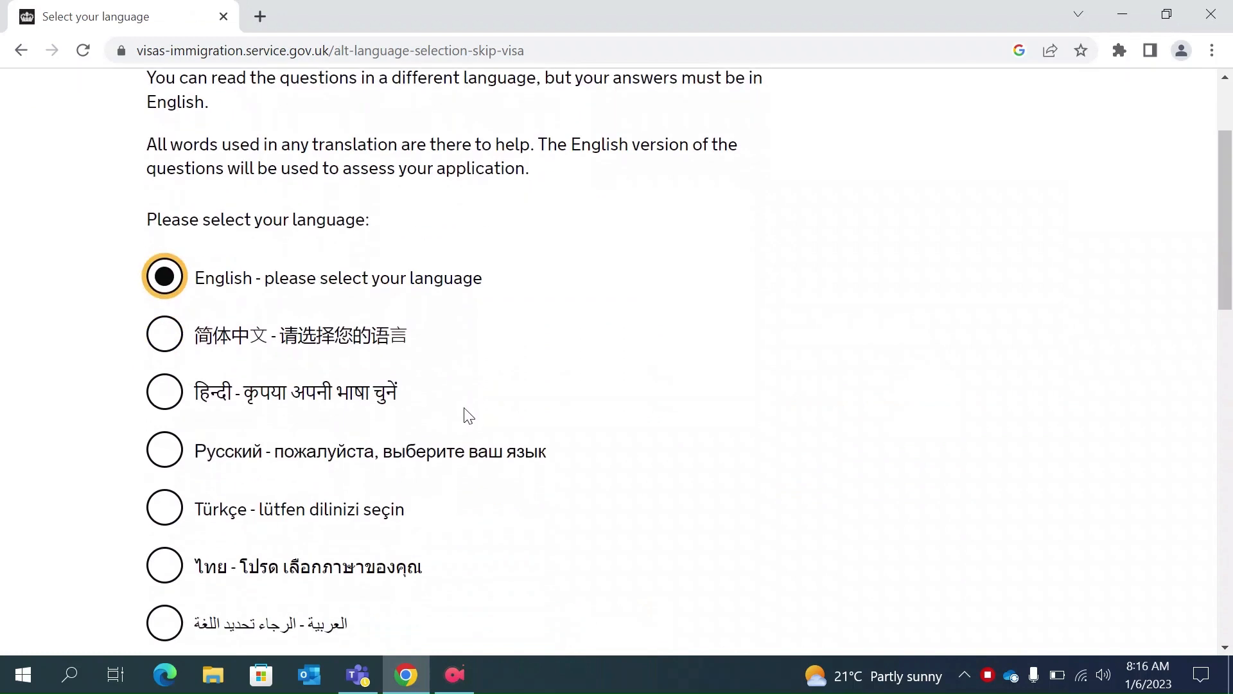
scroll(466, 416, "down", 15)
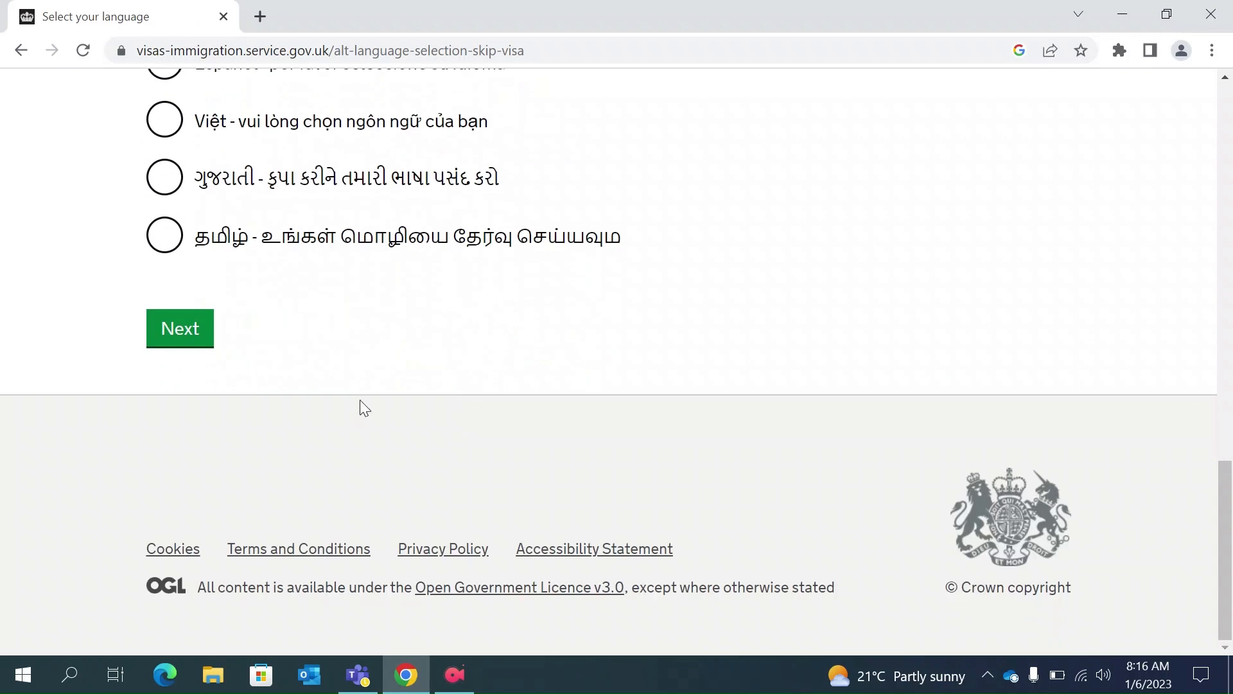
left_click(173, 339)
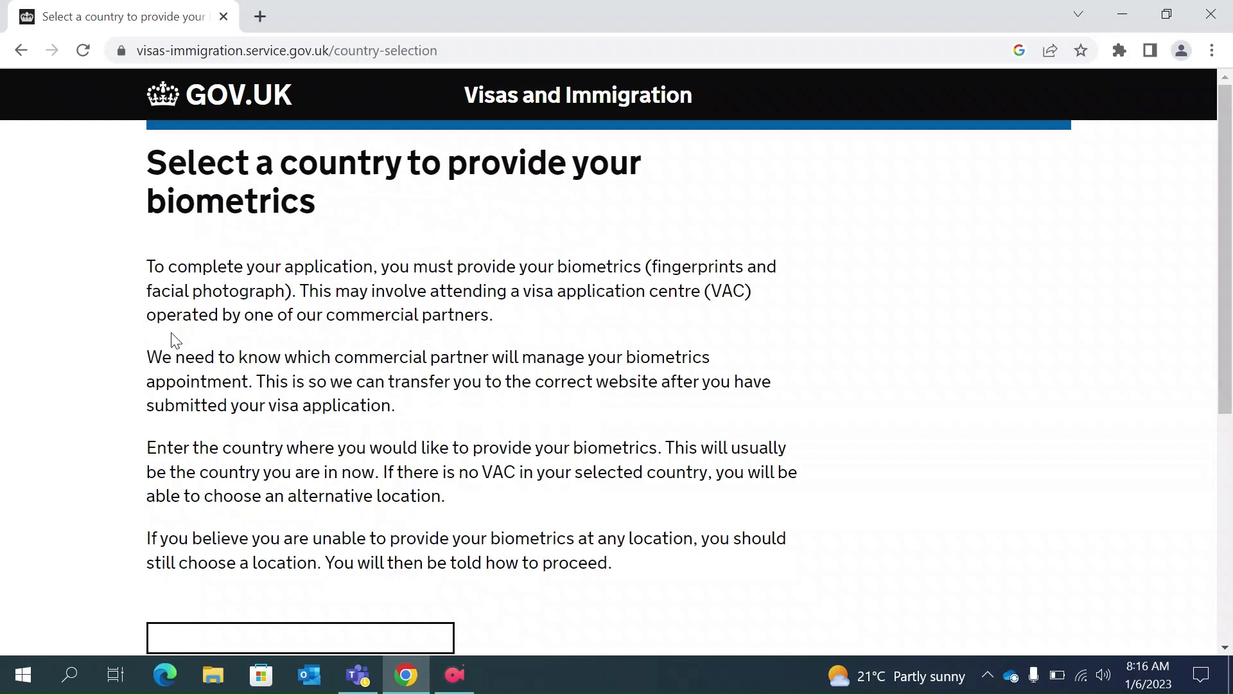
Set India as the biometrics country from the autocomplete and continue.
scroll(174, 341, "down", 1)
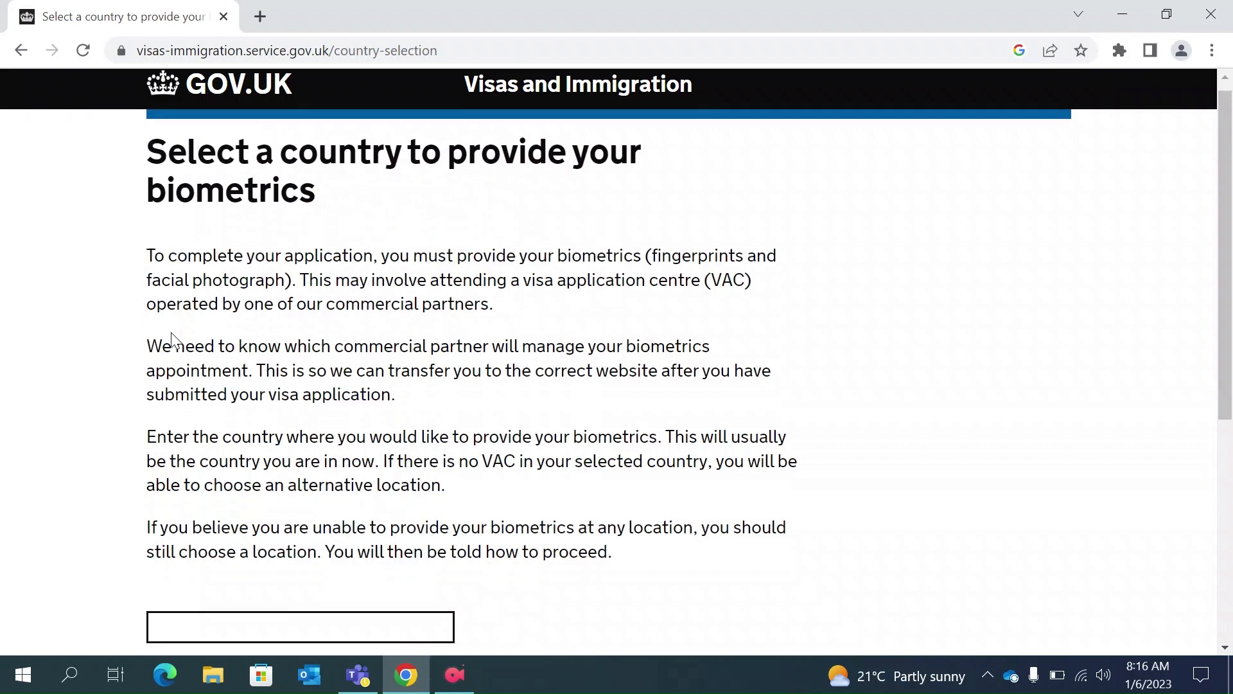
left_click(176, 574)
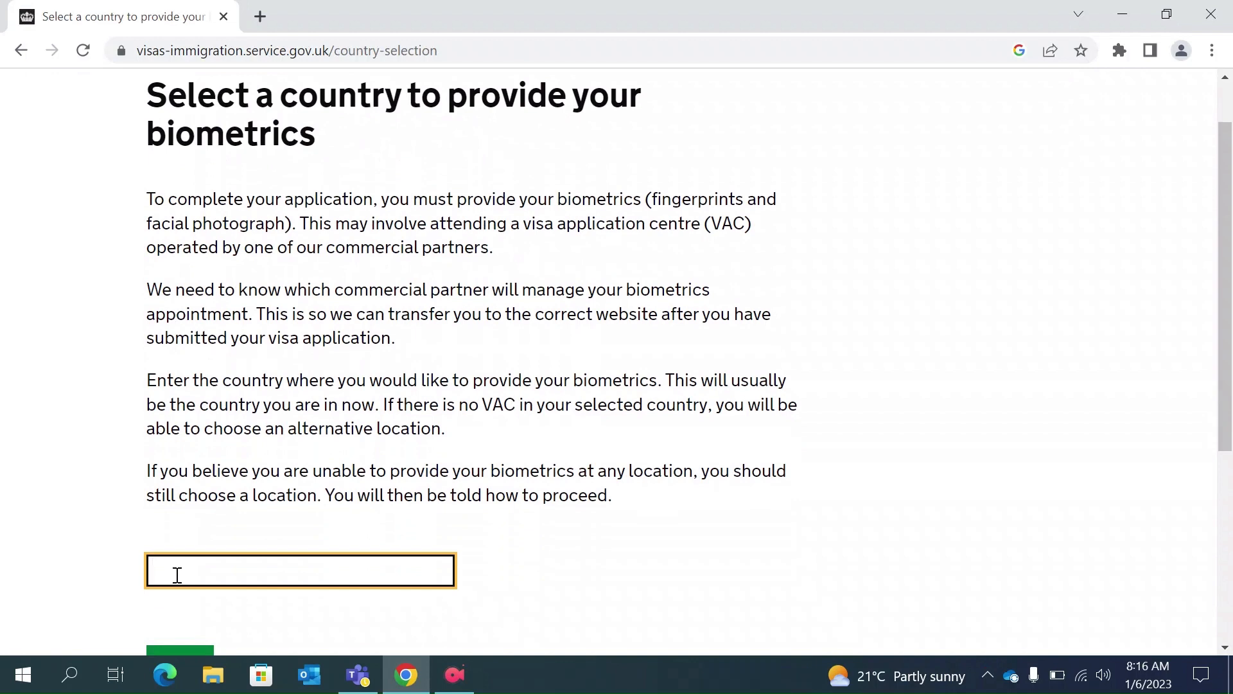
type("India")
key("Down")
key("Down")
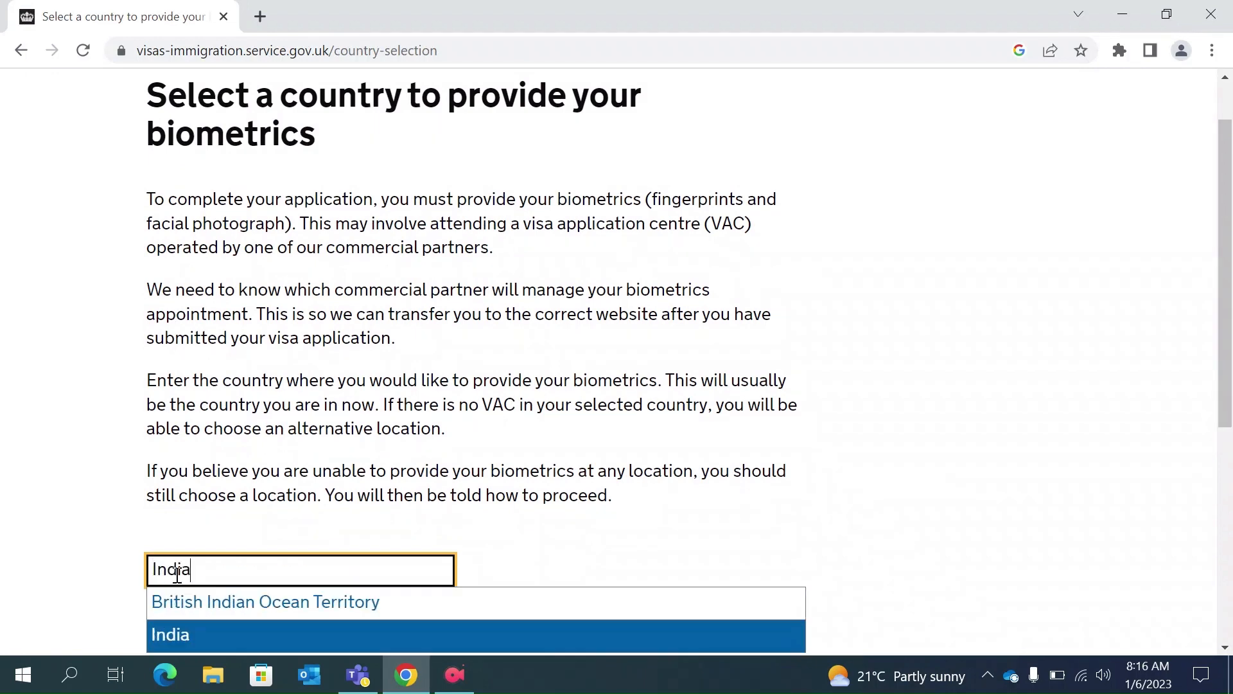
key("Return")
scroll(394, 429, "up", 1)
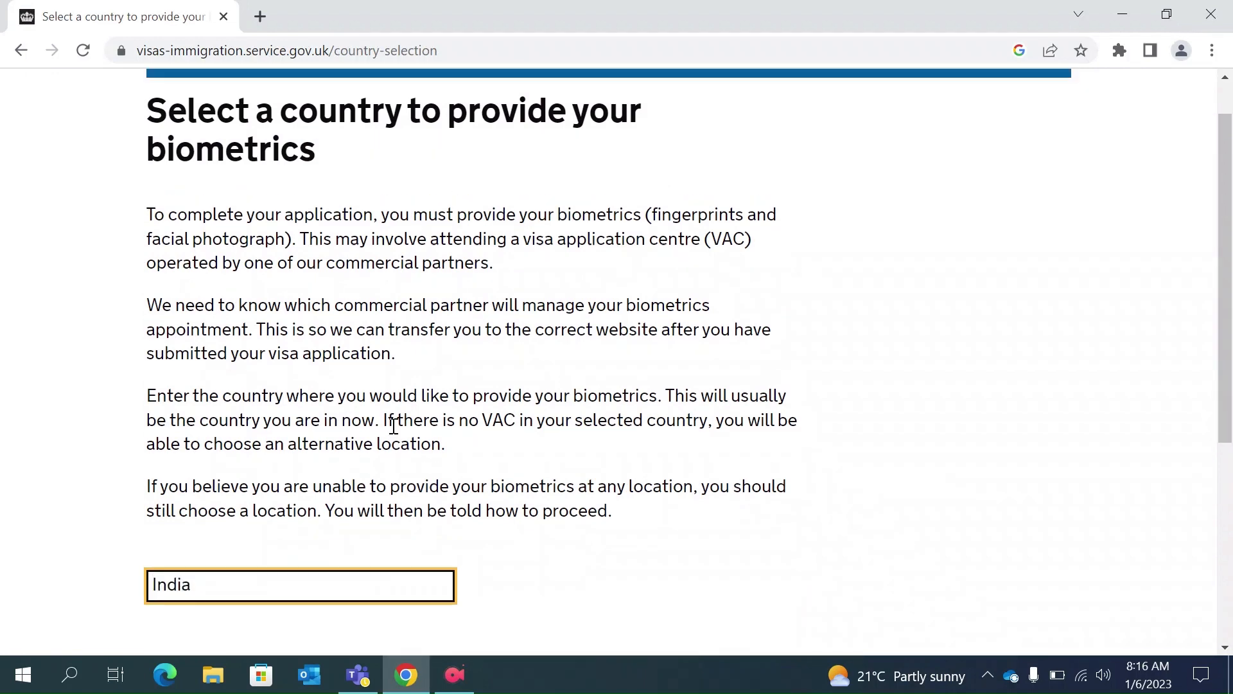
scroll(393, 432, "down", 1)
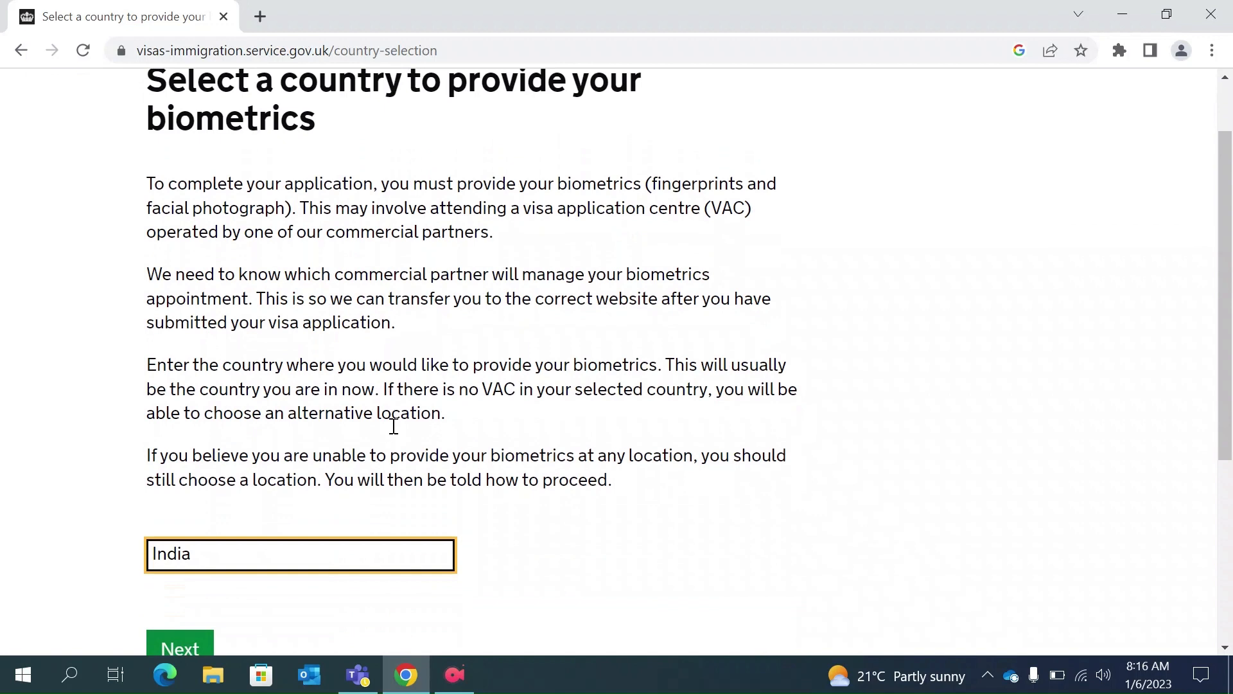
left_click(176, 649)
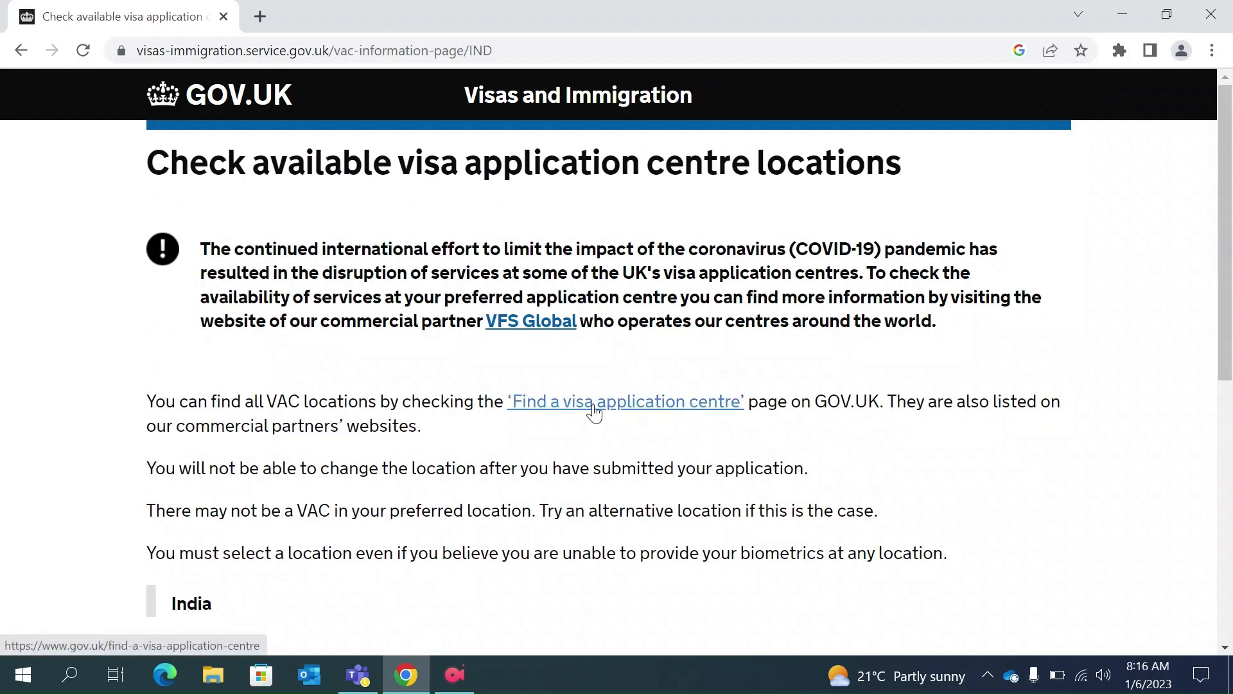
Open the 'Find a visa application centre' page in a new browser tab.
right_click(593, 419)
left_click(675, 444)
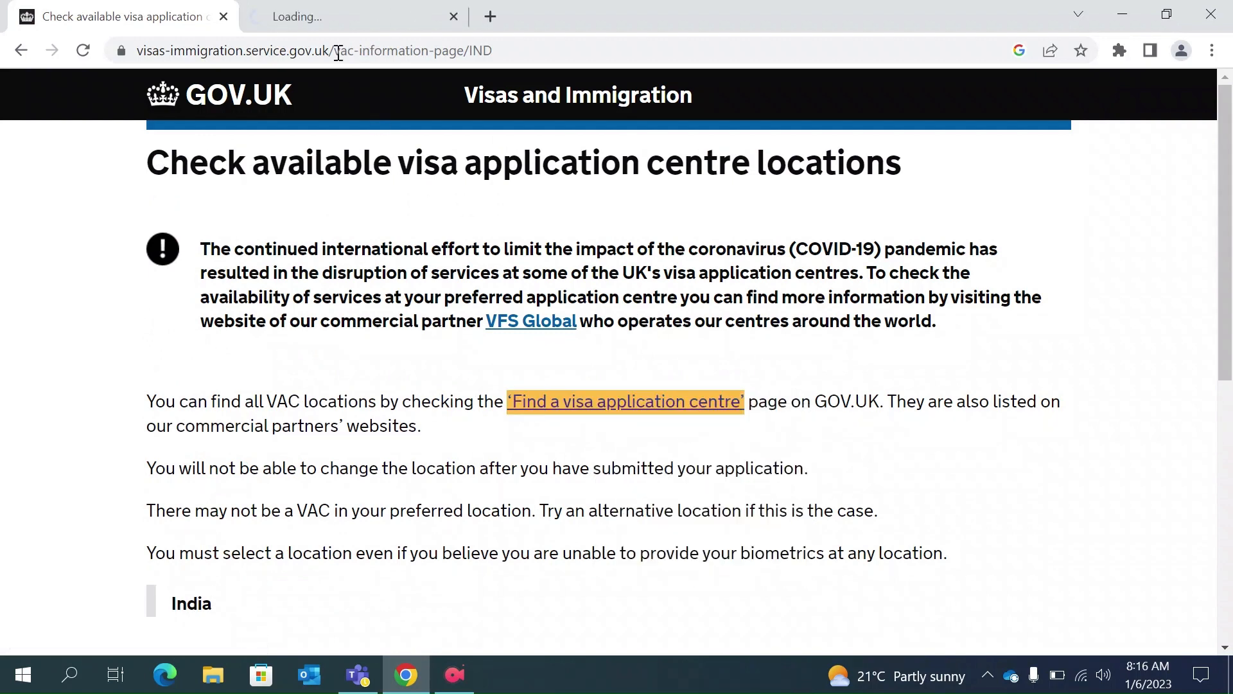
left_click(312, 22)
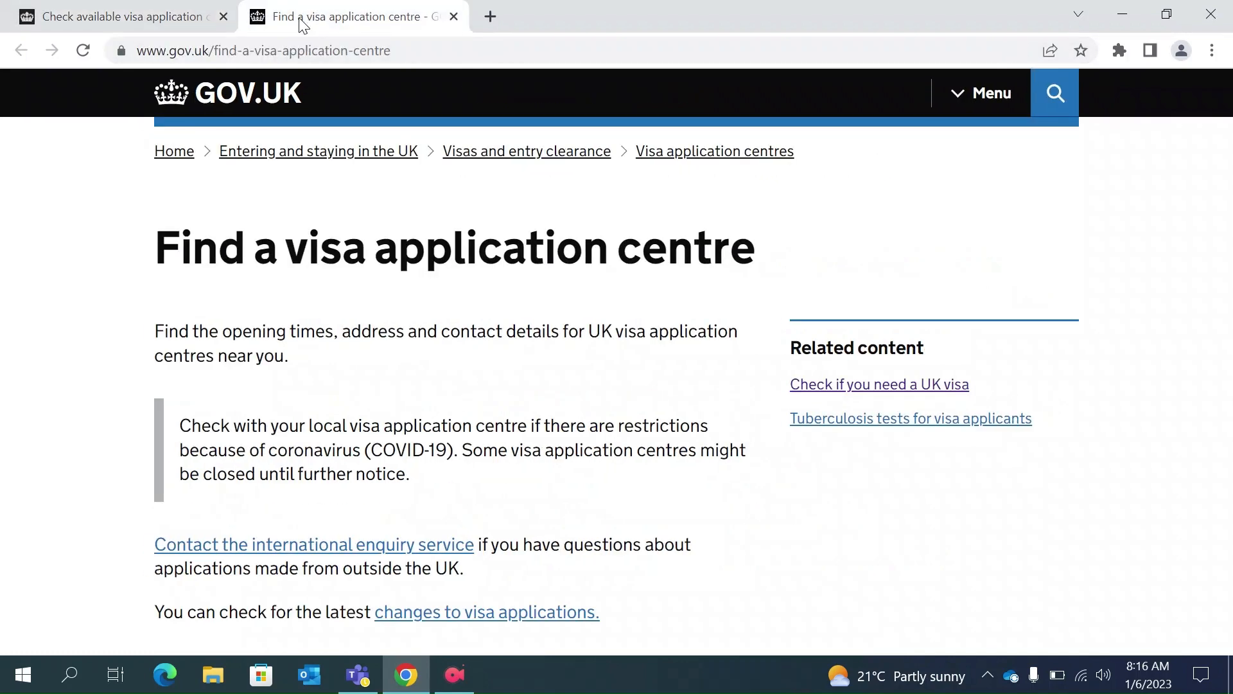
left_click(161, 15)
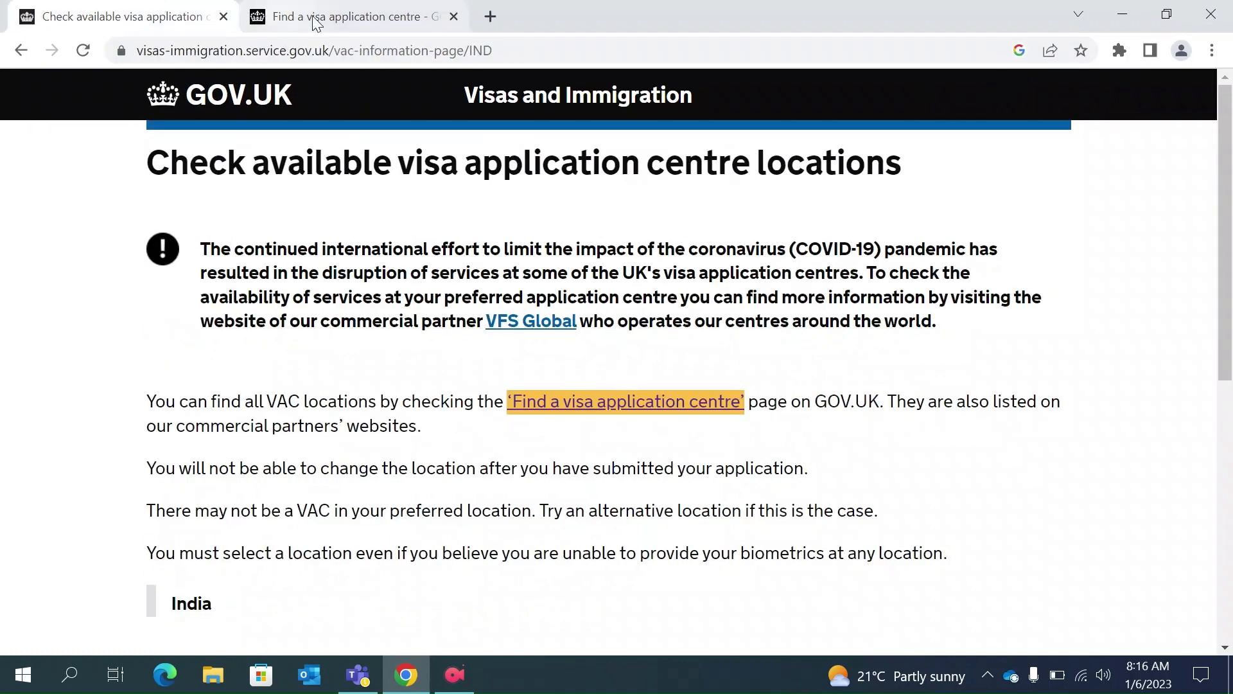
left_click(339, 19)
Find India in the centre list and open its page in another tab.
scroll(460, 341, "down", 1)
scroll(460, 341, "down", 13)
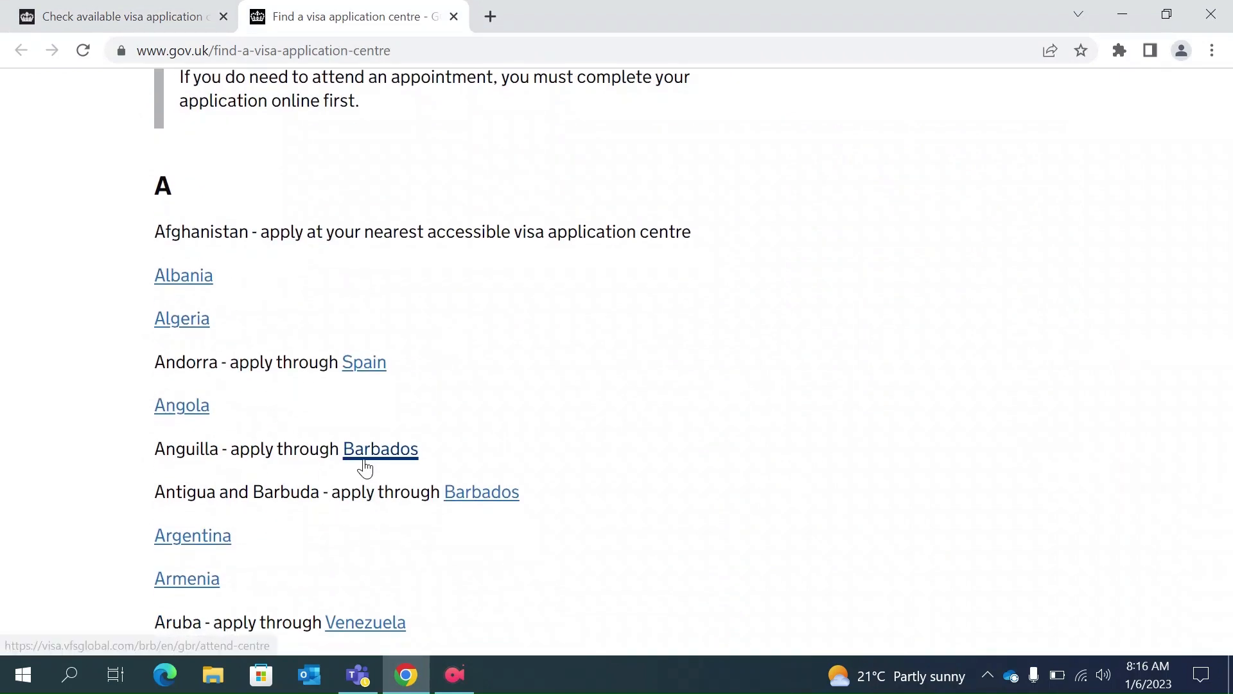
scroll(367, 465, "down", 10)
scroll(367, 466, "down", 18)
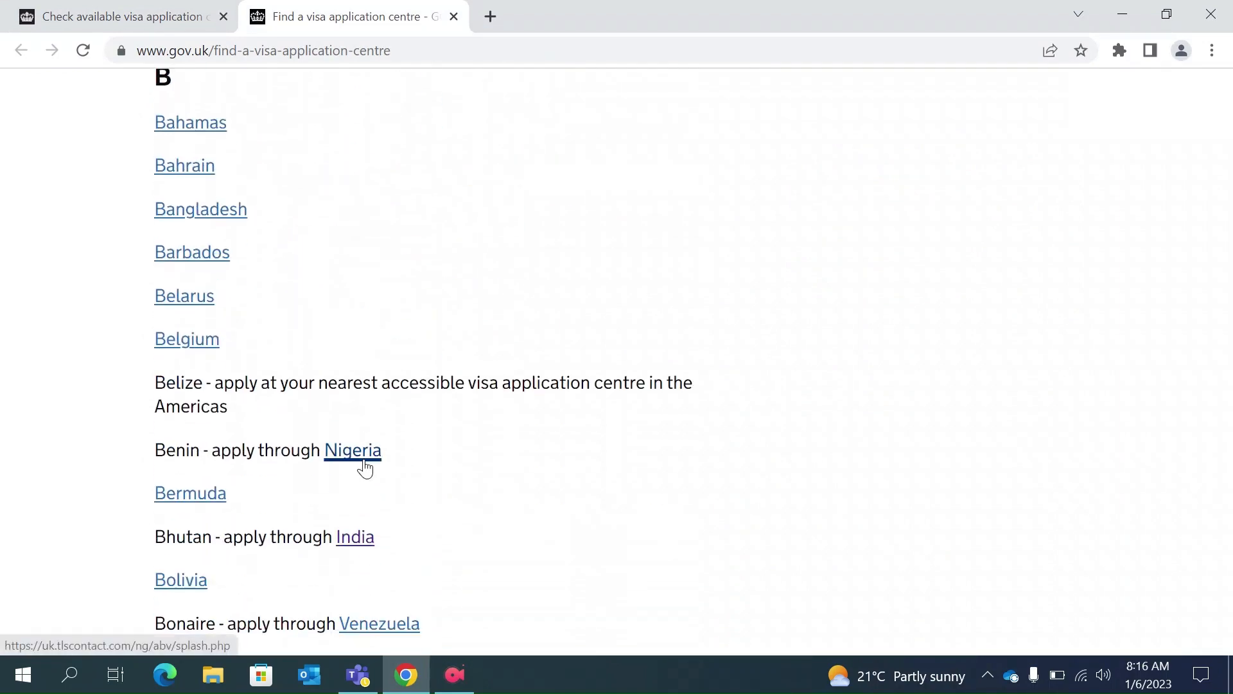
scroll(367, 466, "down", 20)
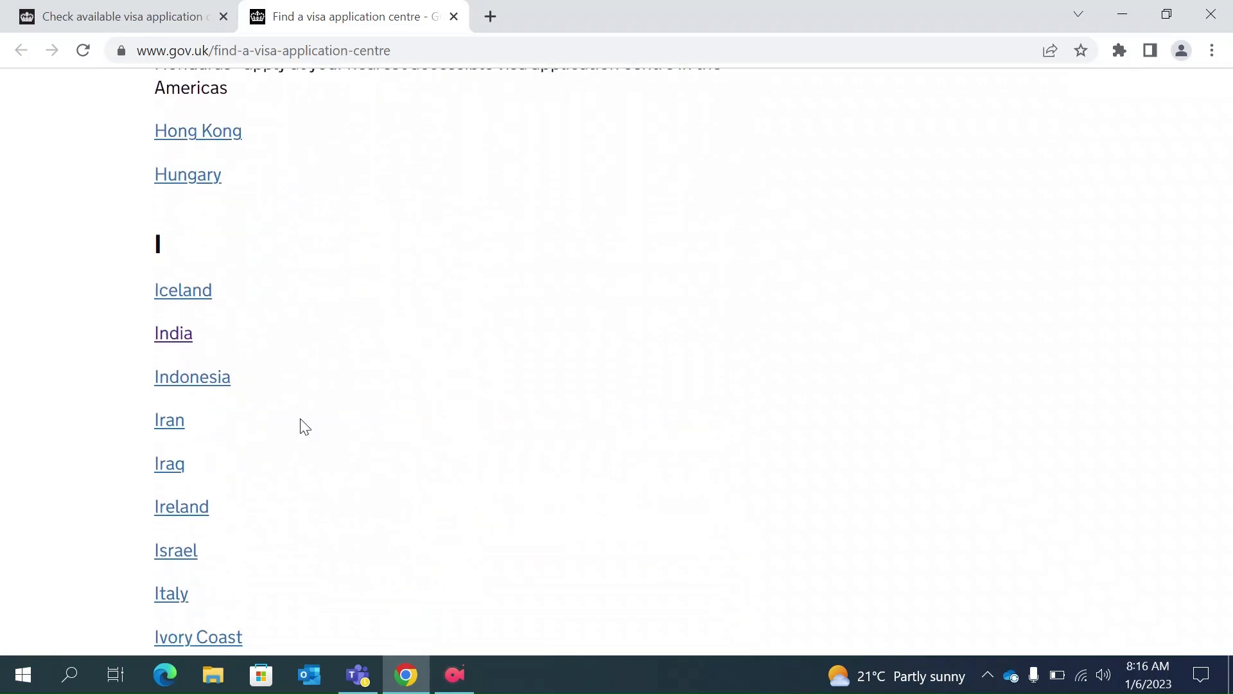
right_click(172, 335)
left_click(238, 350)
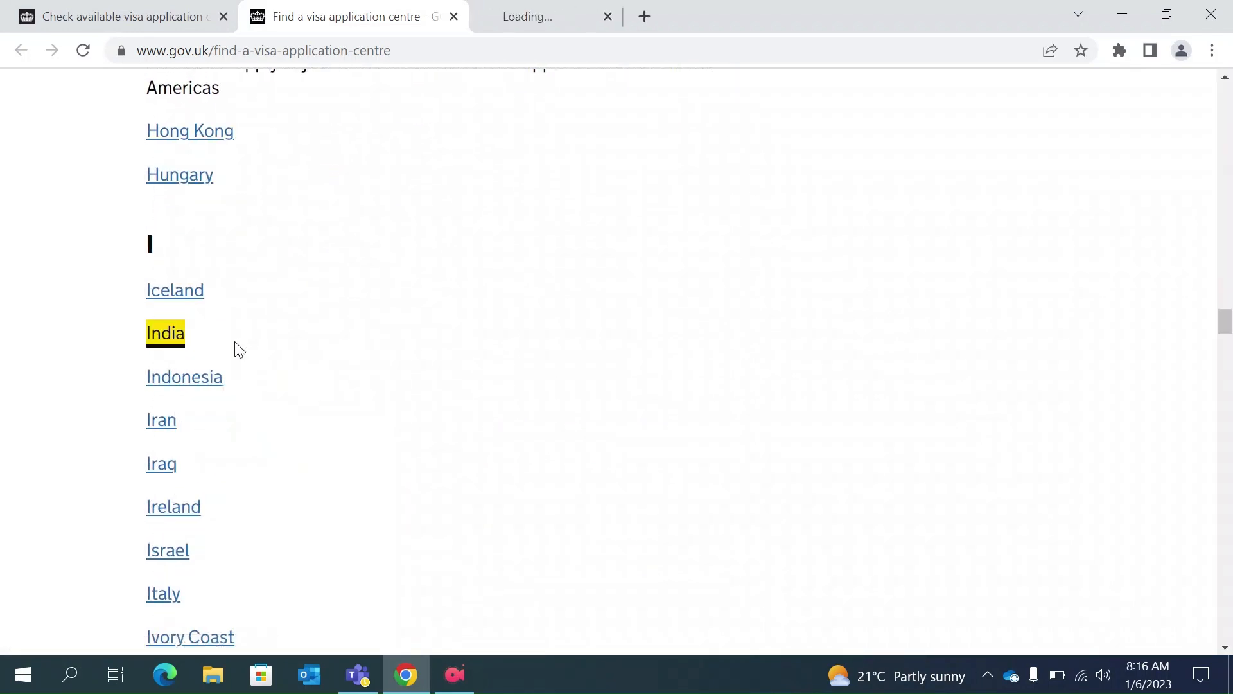
Review VFS Global's India centres, Ahmedabad to Mumbai South, with their opening hours.
left_click(525, 12)
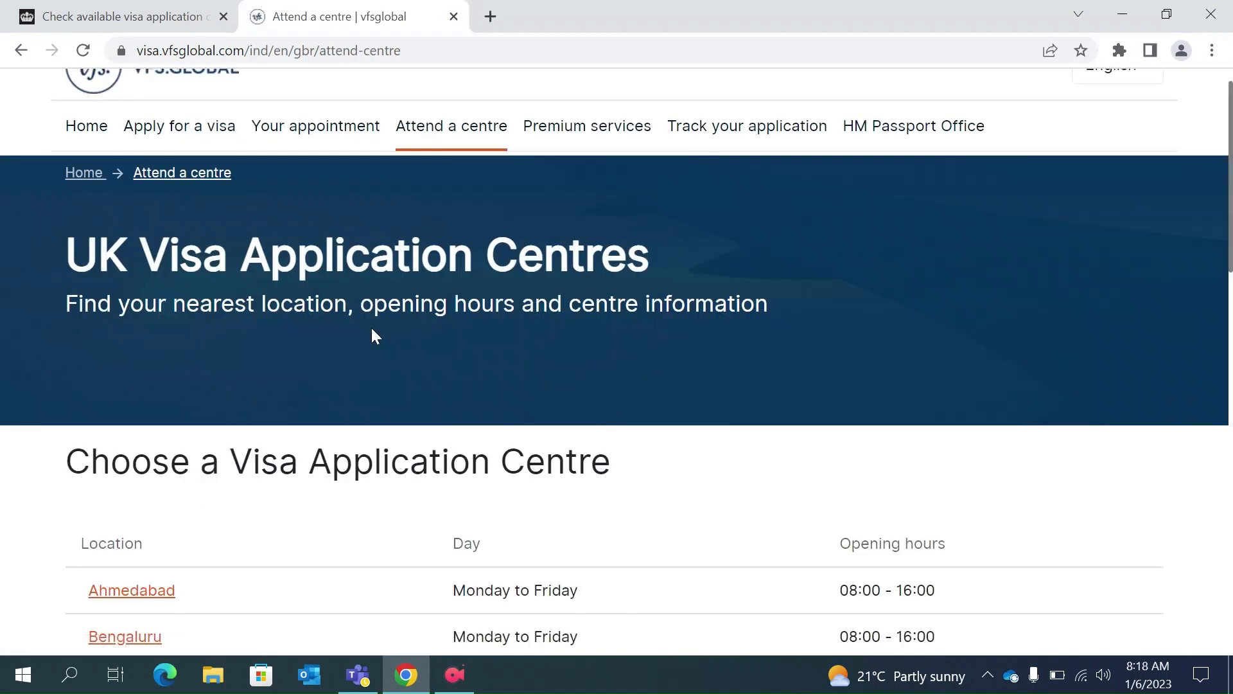
scroll(372, 330, "down", 4)
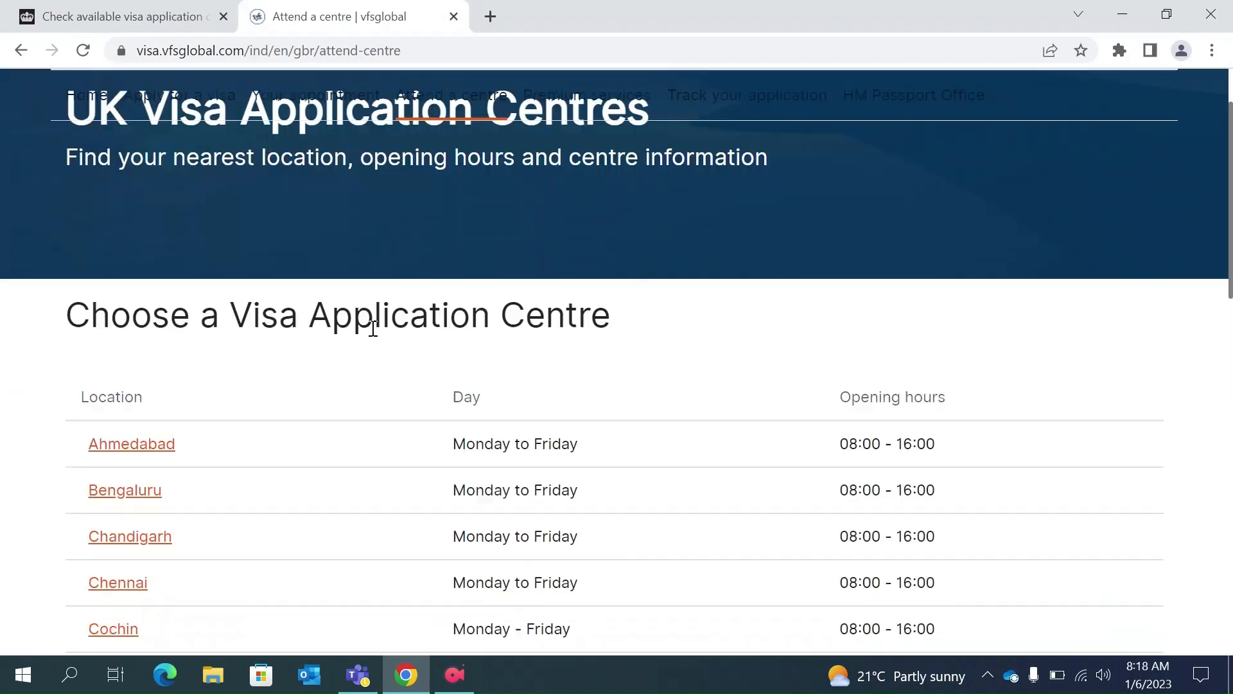
scroll(266, 544, "down", 2)
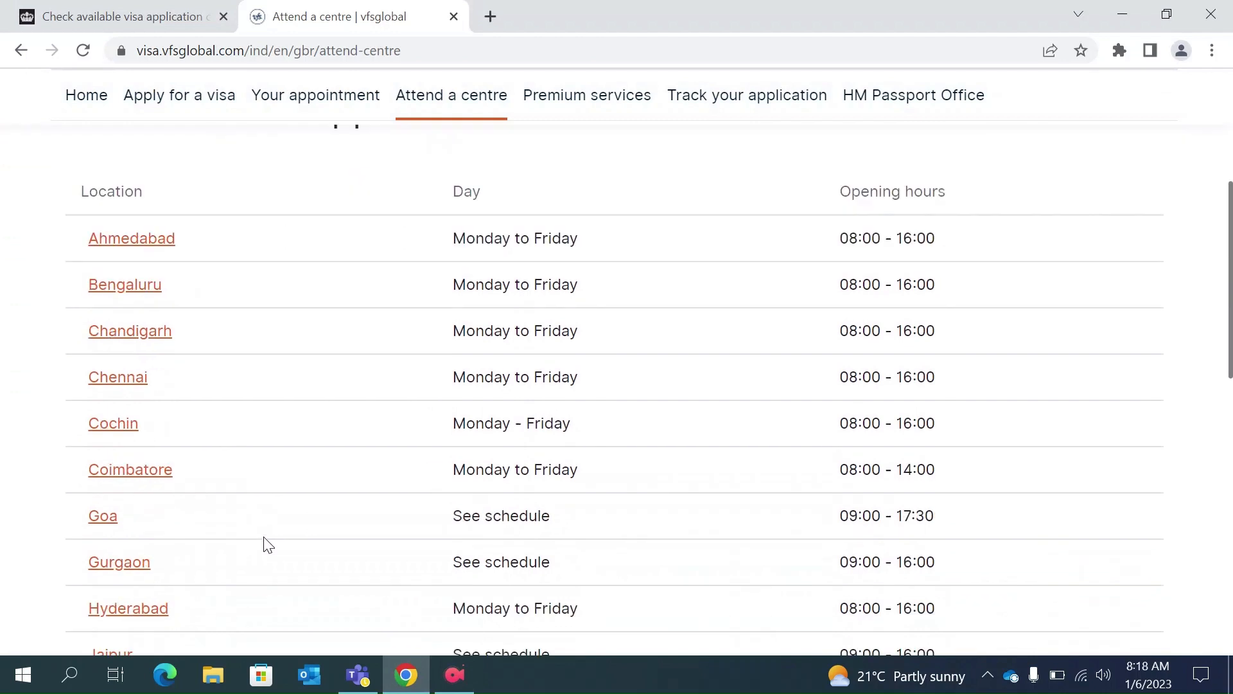
scroll(268, 545, "down", 1)
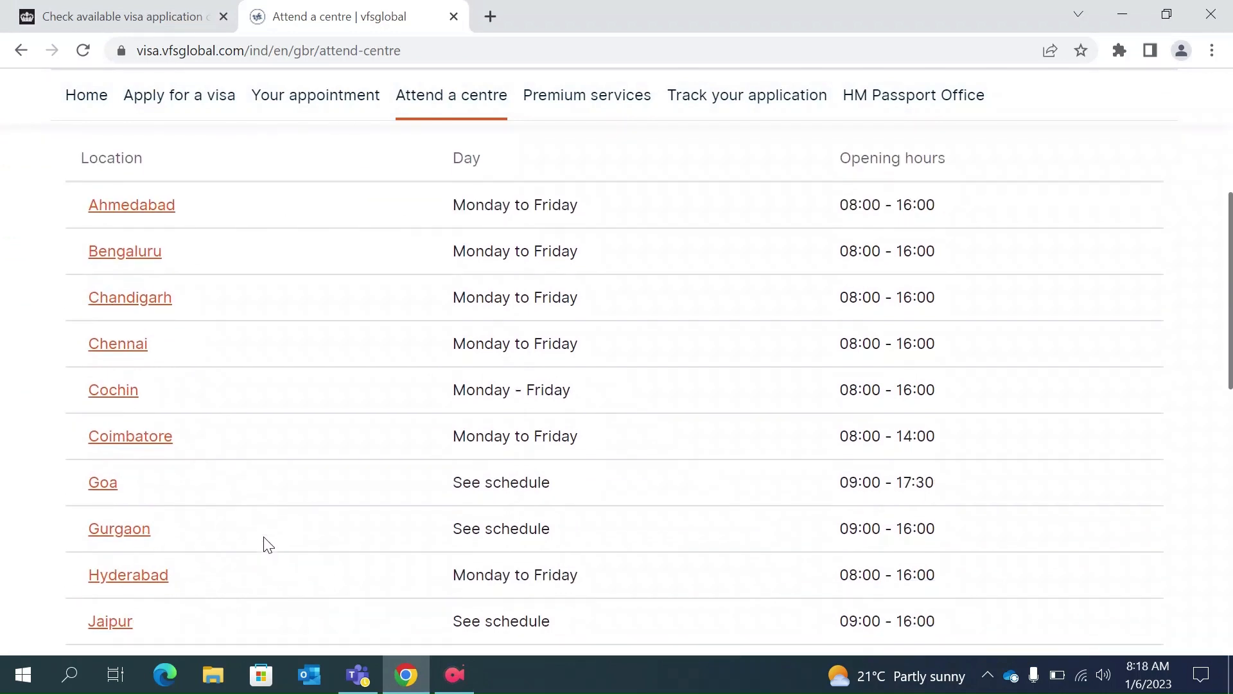
scroll(267, 544, "down", 3)
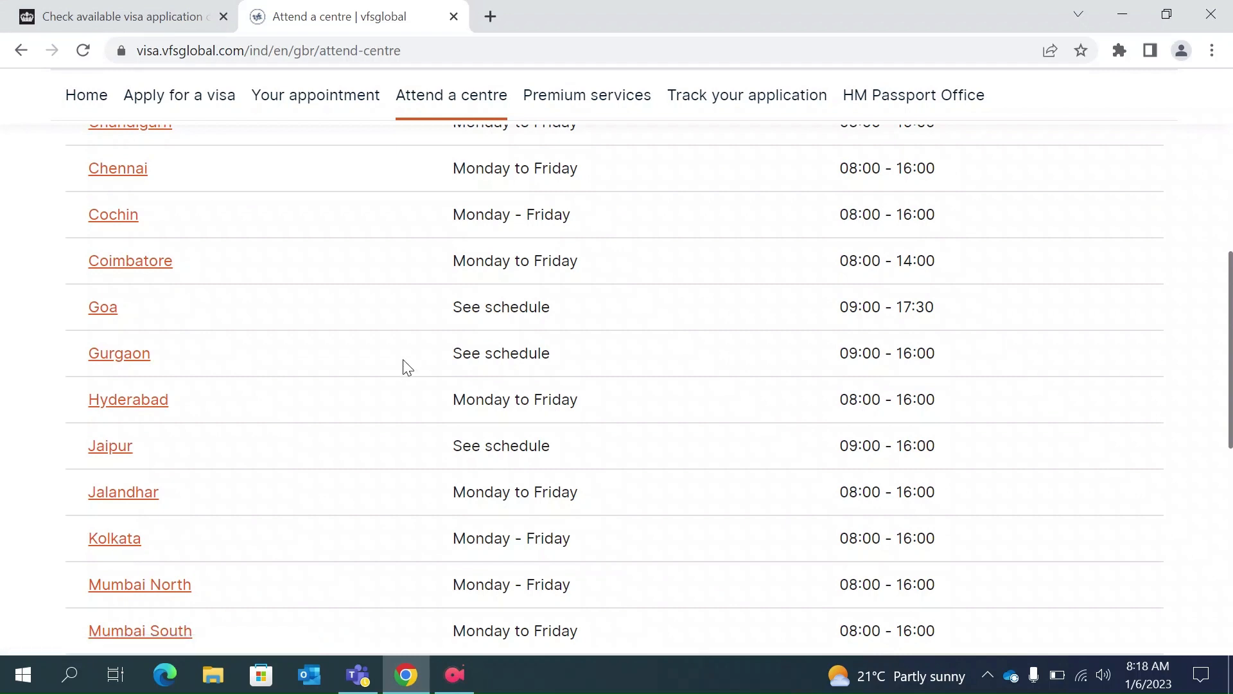
Confirm the biometrics location is identified and read through the UK visit visa overview.
left_click(144, 14)
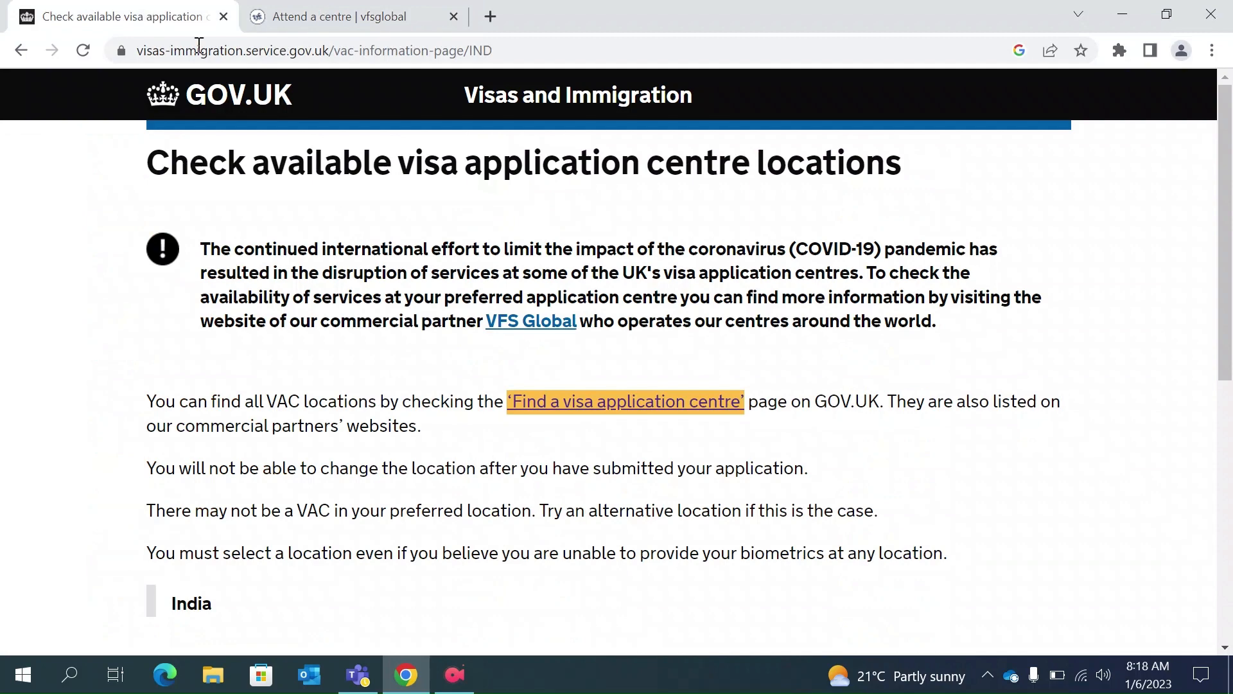
scroll(371, 427, "down", 3)
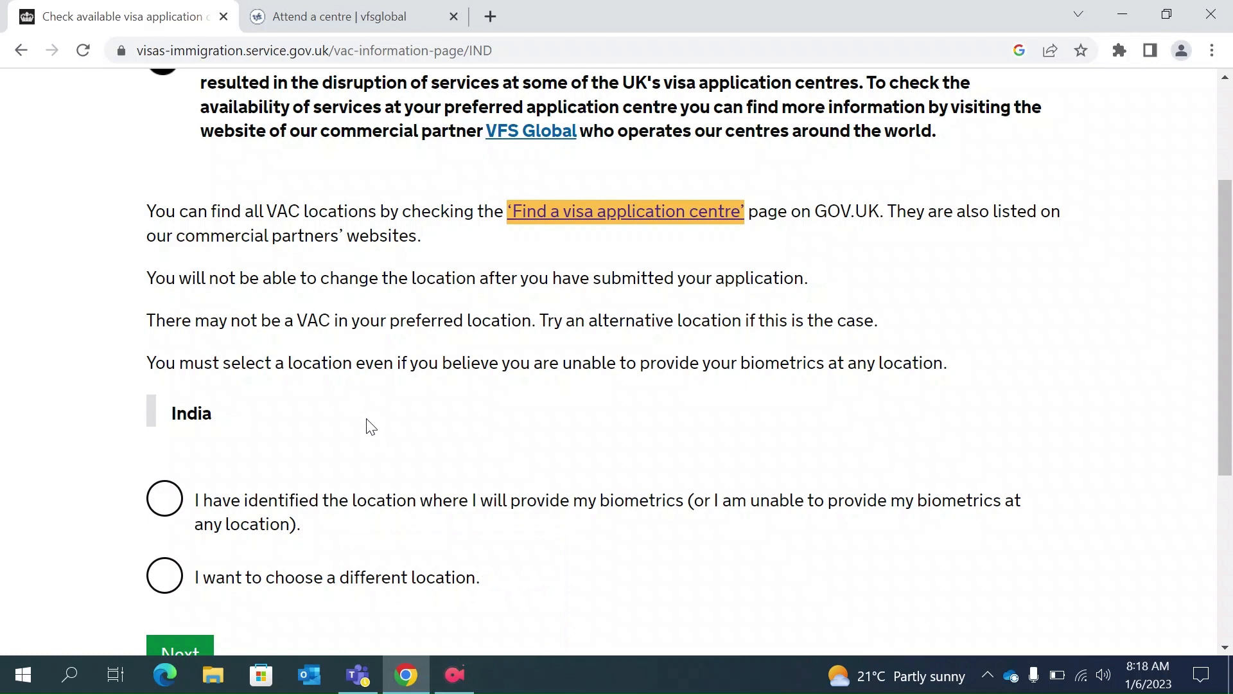
left_click(161, 499)
scroll(341, 479, "down", 1)
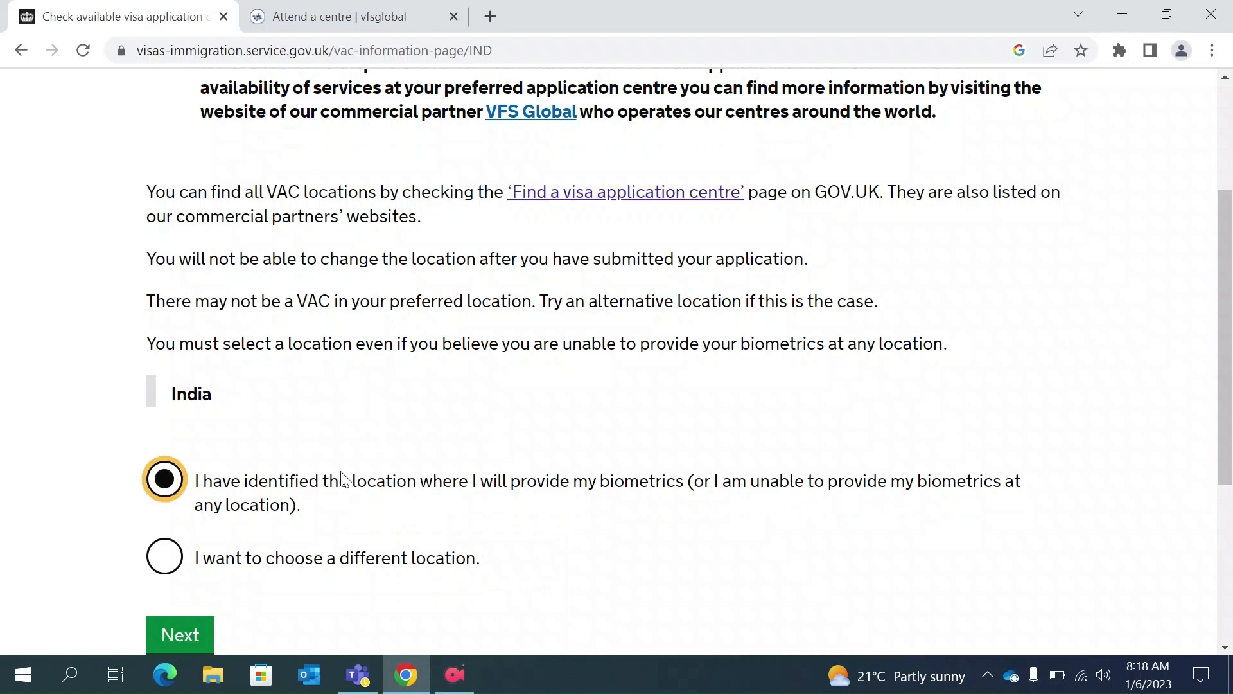
scroll(341, 479, "down", 1)
left_click(193, 558)
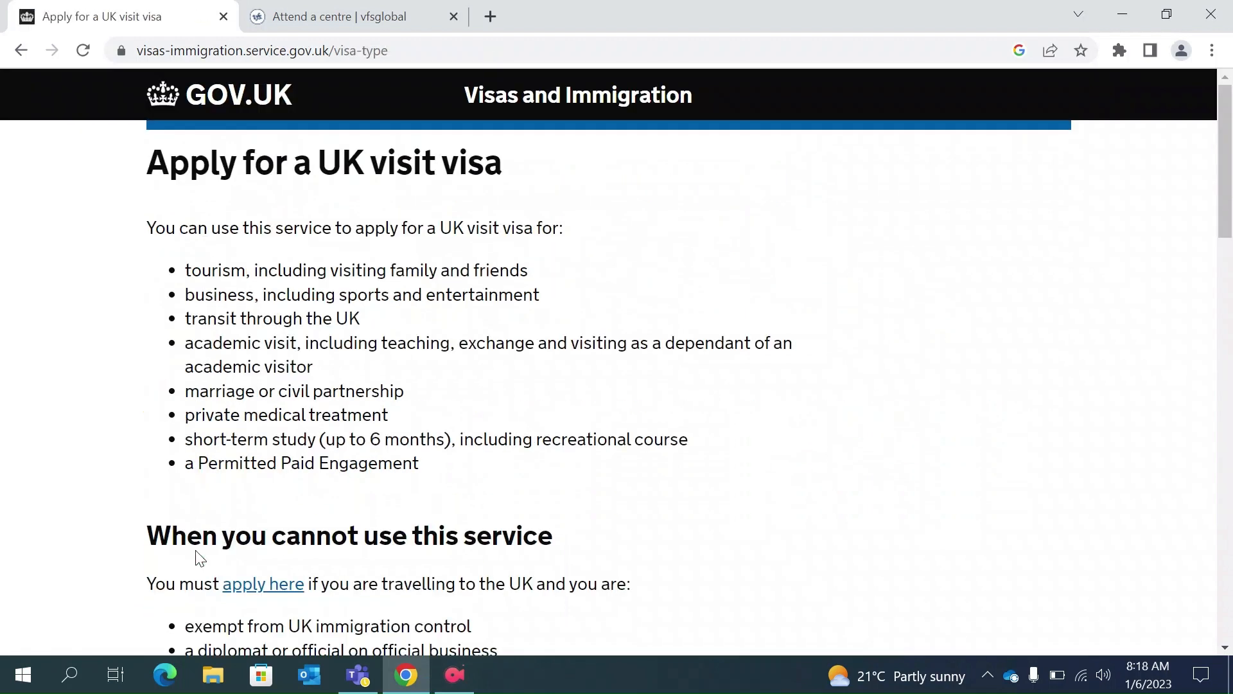
scroll(357, 462, "down", 1)
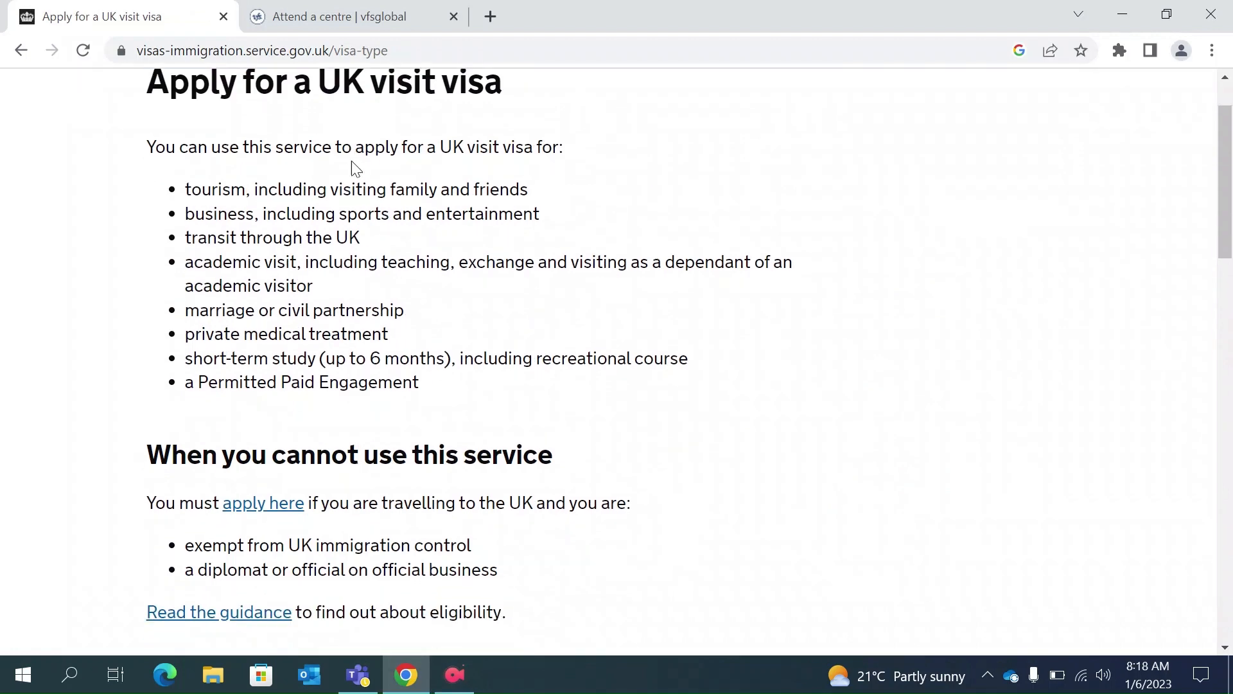
scroll(402, 379, "down", 3)
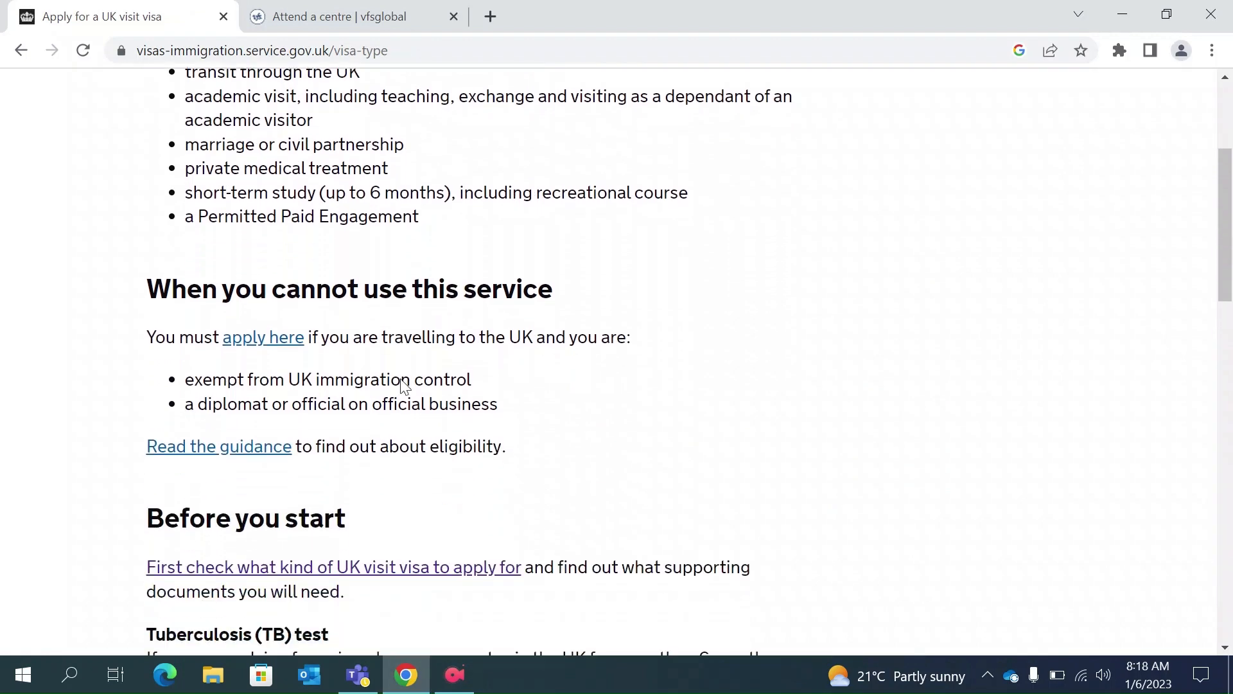
scroll(401, 379, "down", 15)
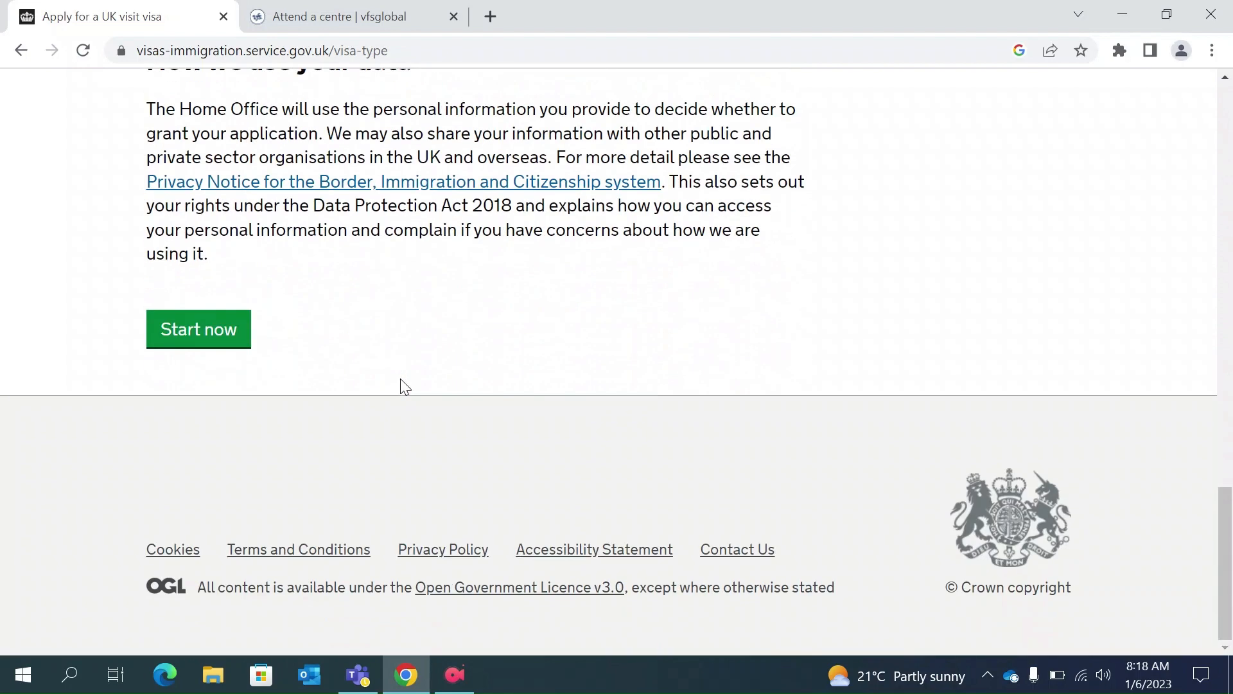
Start the application and register an email account with the password entered twice, then save.
left_click(202, 329)
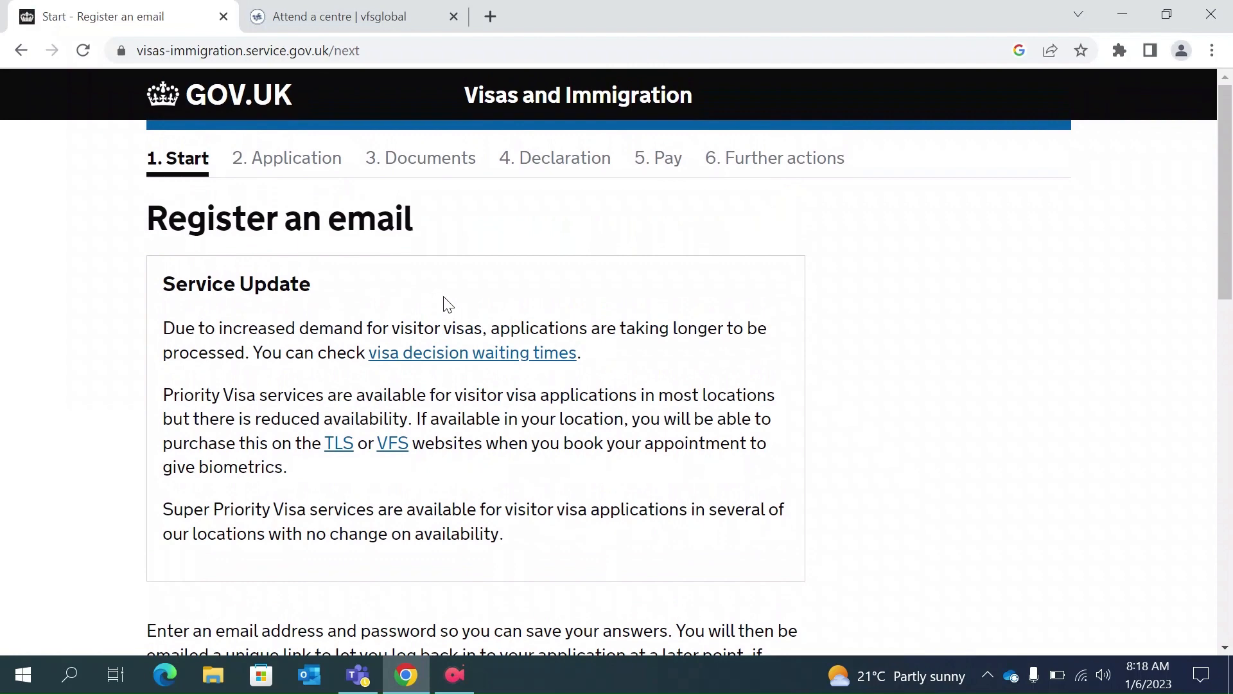
scroll(448, 305, "down", 8)
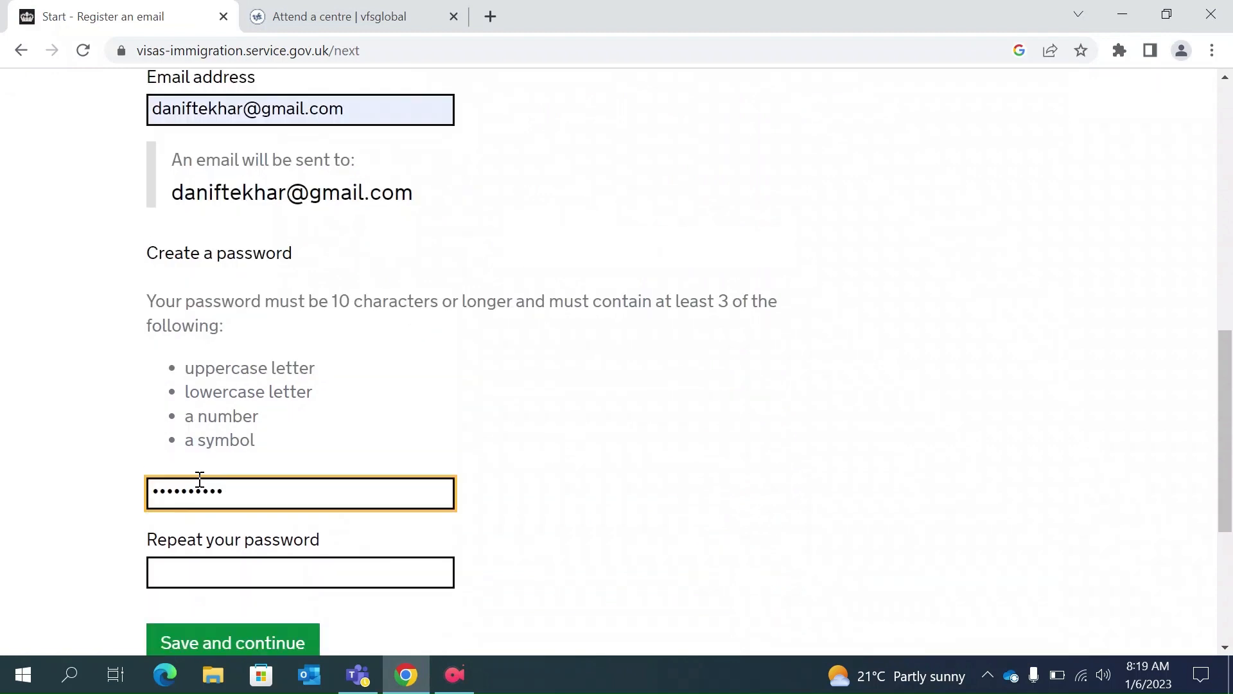
scroll(199, 479, "down", 1)
left_click(195, 482)
type("a")
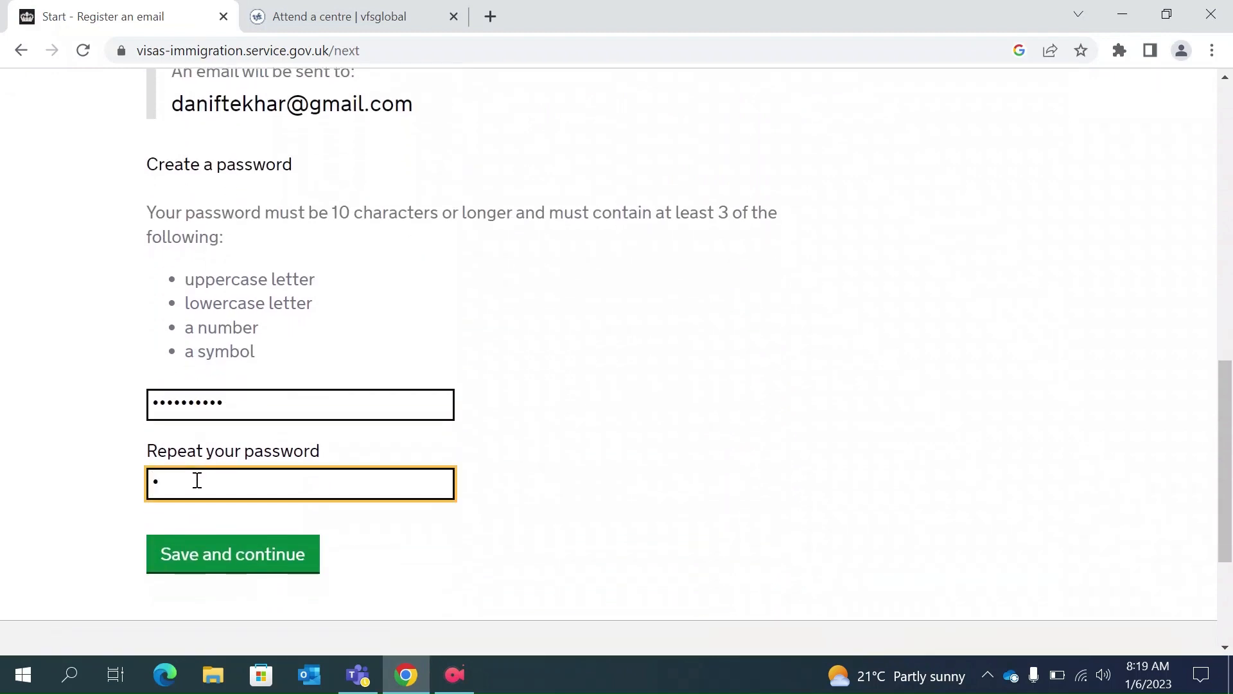
type("aaaaaaaaa")
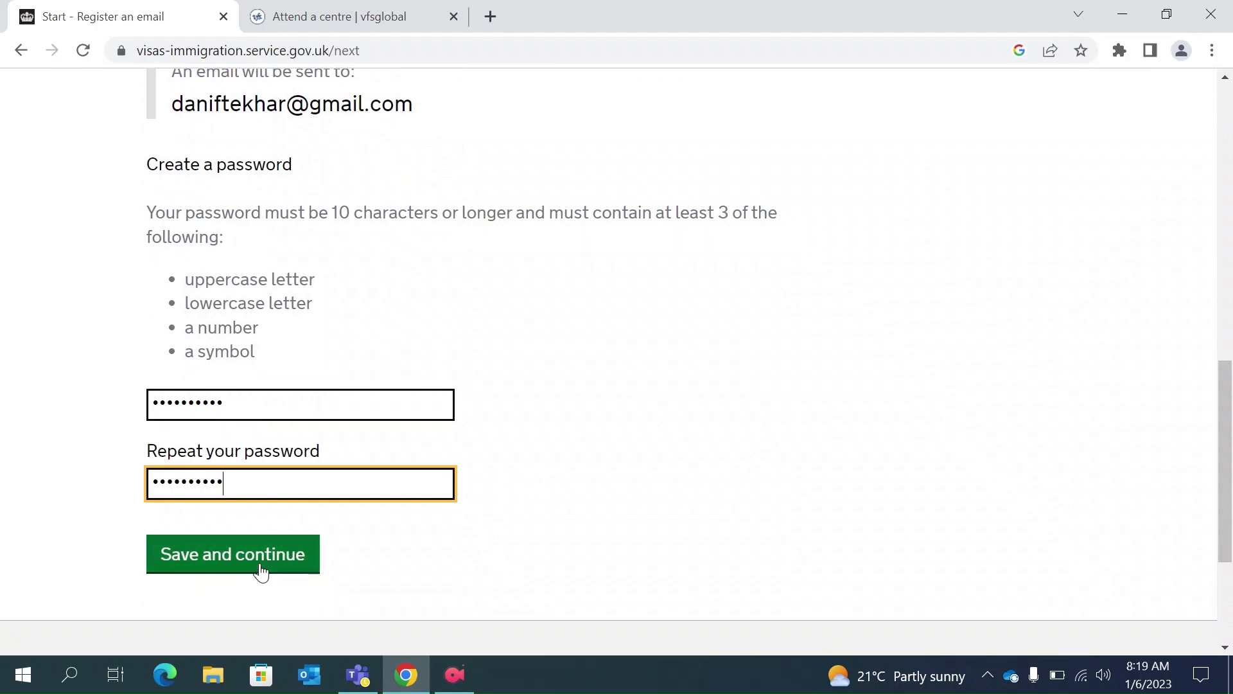
left_click(261, 569)
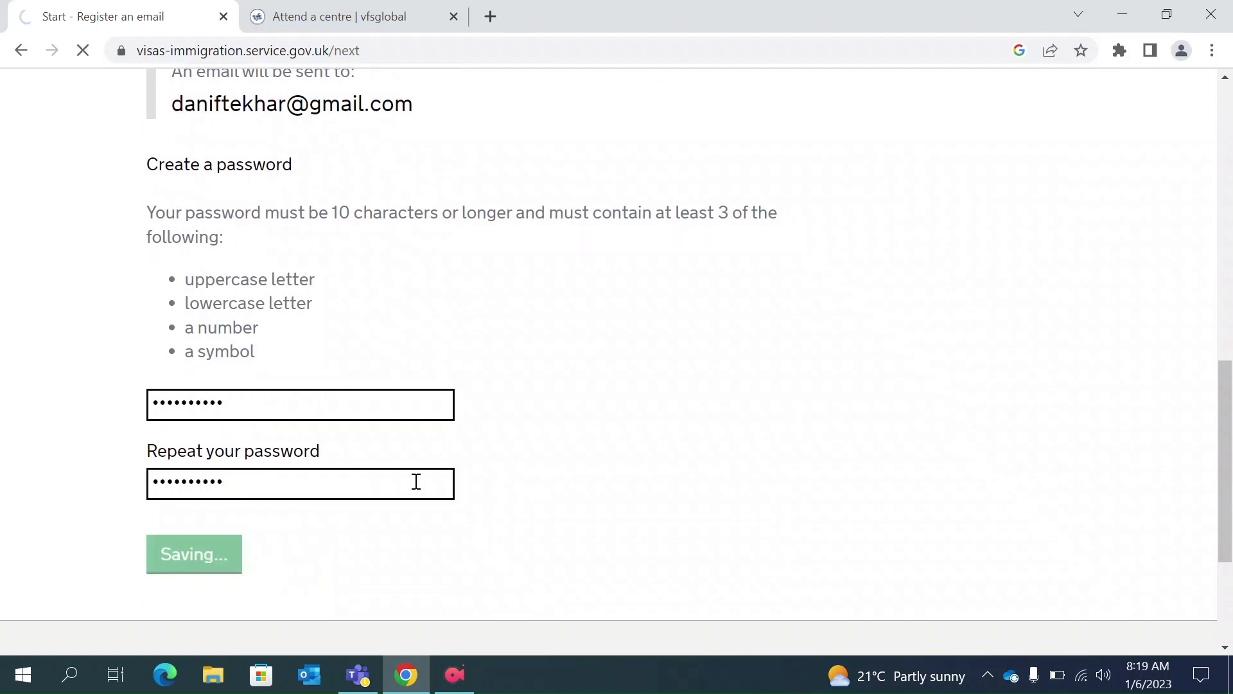
scroll(416, 482, "down", 1)
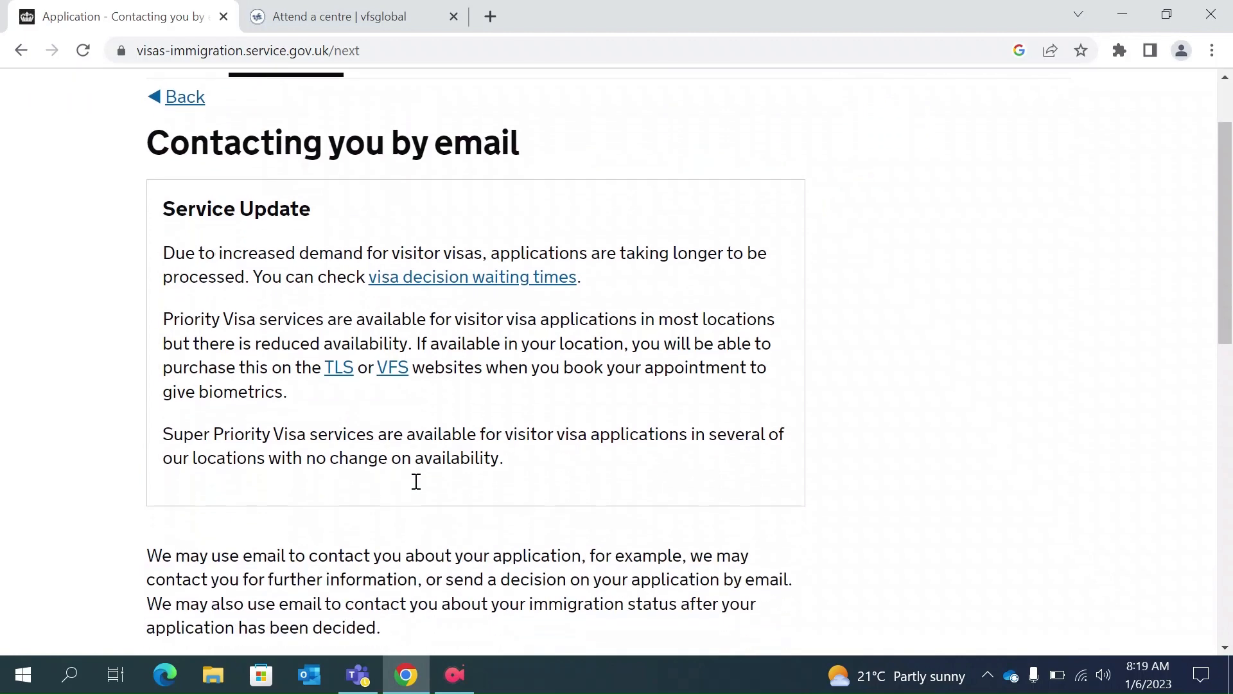
Record that the email address belongs to the applicant ('You') and save.
scroll(416, 482, "down", 4)
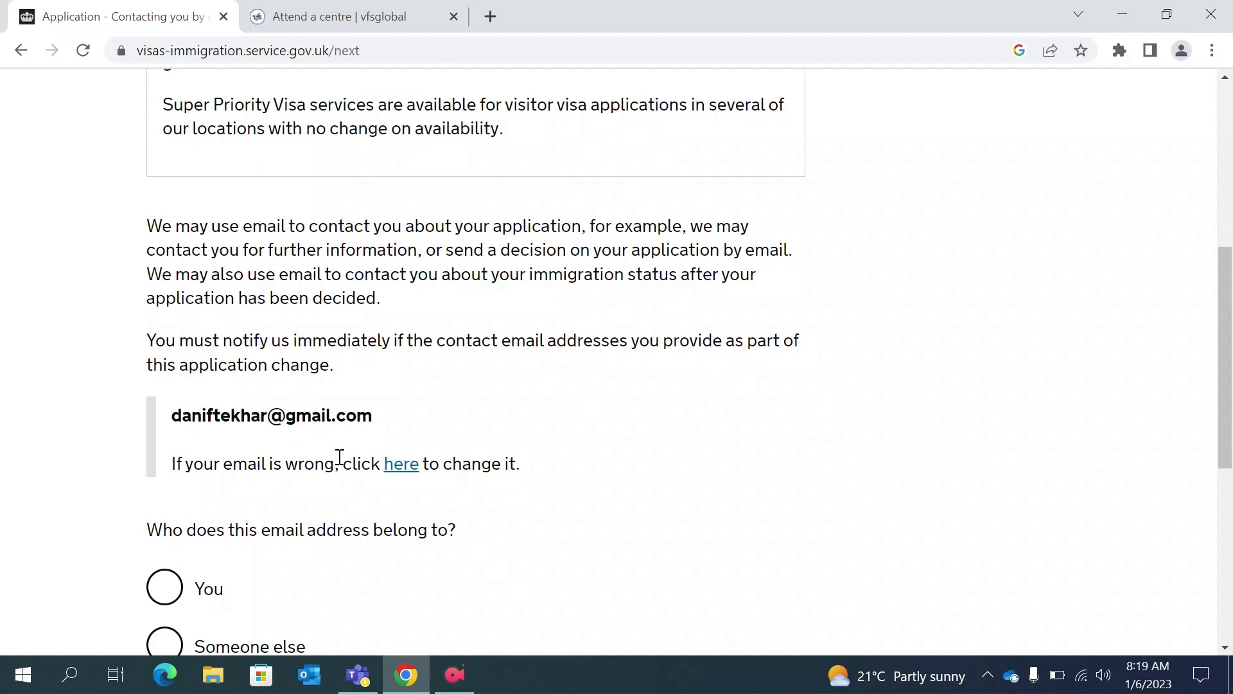
scroll(339, 466, "down", 2)
left_click(189, 469)
scroll(297, 474, "down", 1)
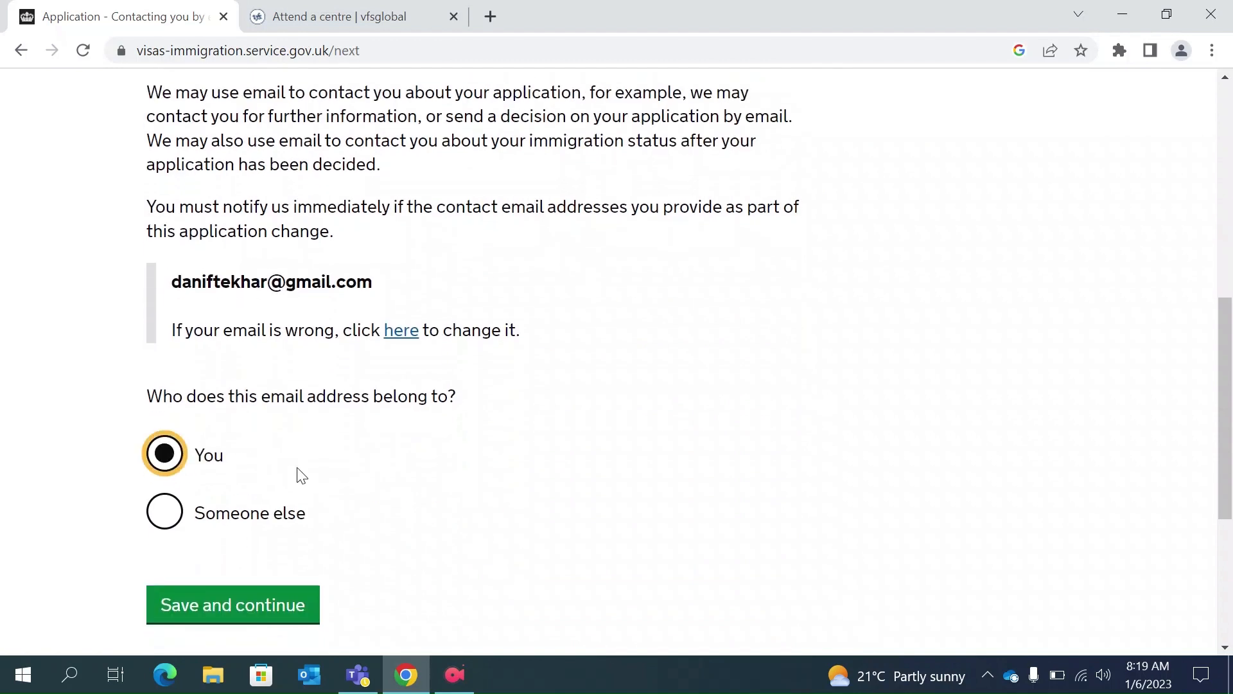
left_click(241, 573)
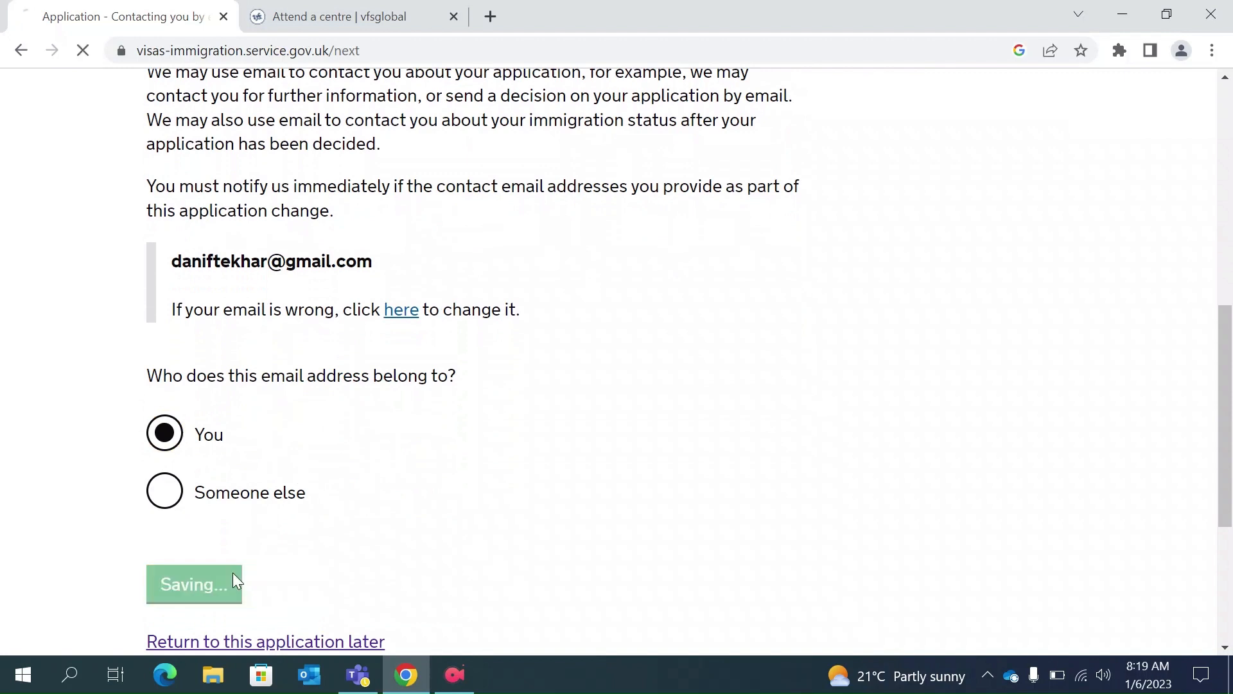
Answer No to having an additional email address.
scroll(383, 512, "down", 2)
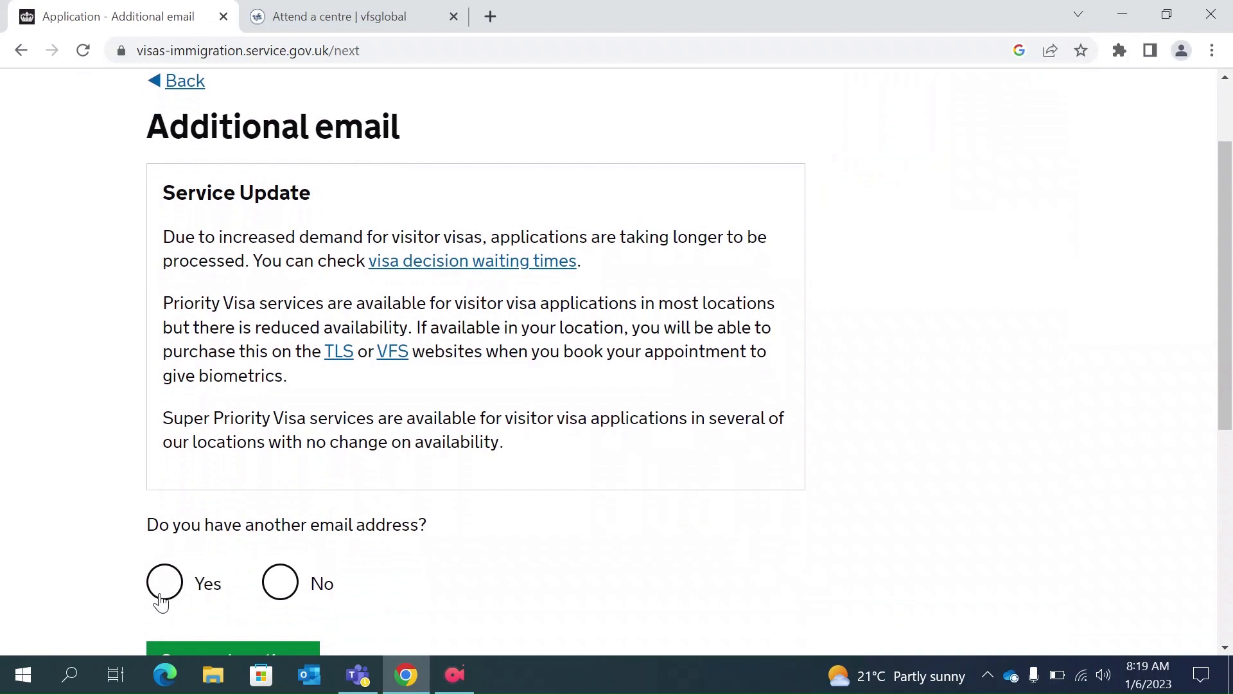
left_click(280, 580)
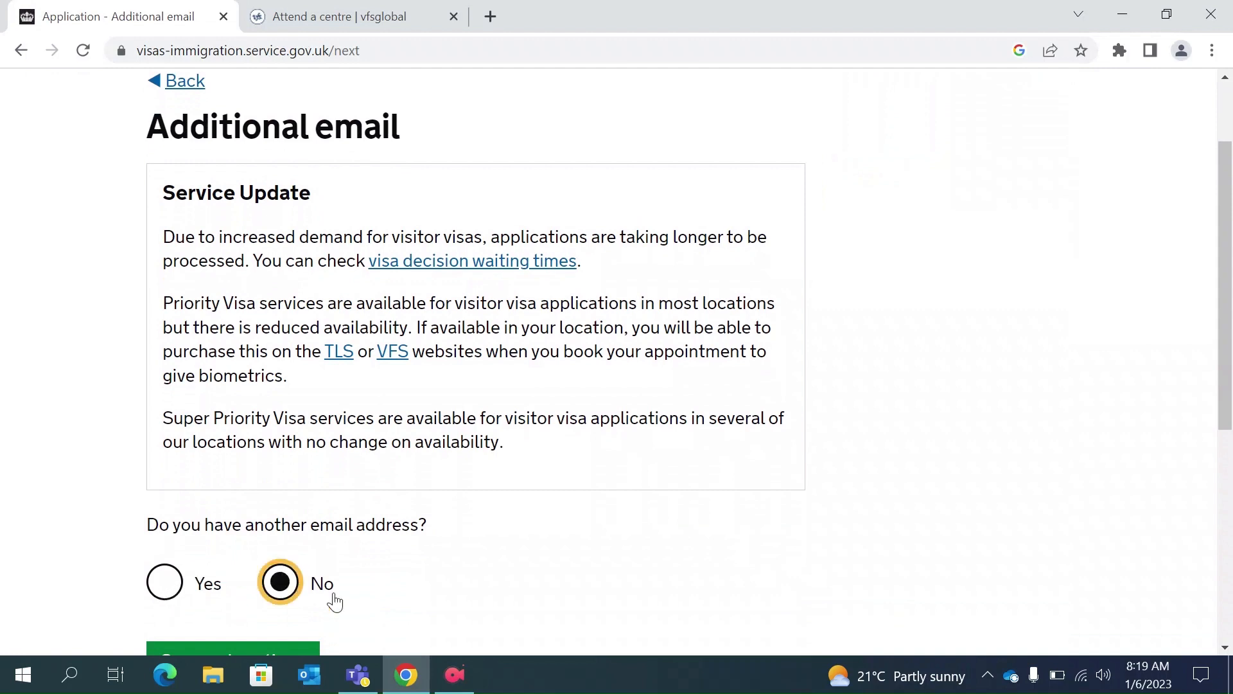
scroll(380, 613, "down", 1)
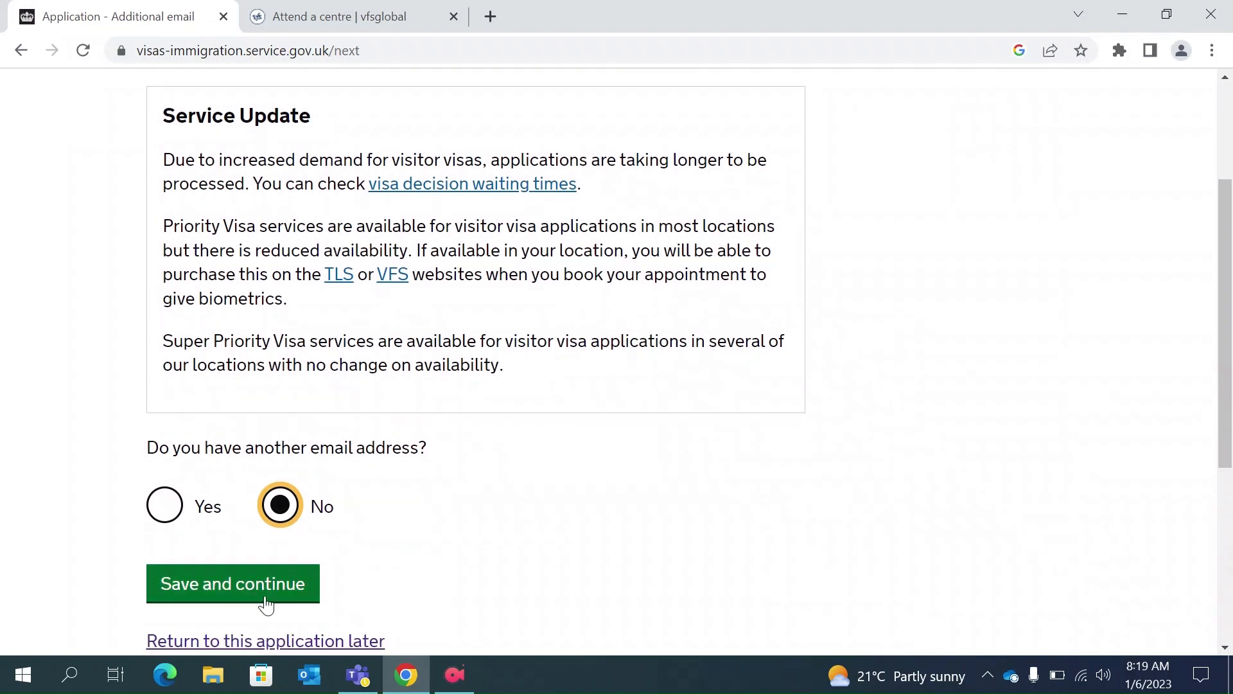
Save the additional-email answer and enter the applicant's phone number with the +91 country code.
left_click(265, 603)
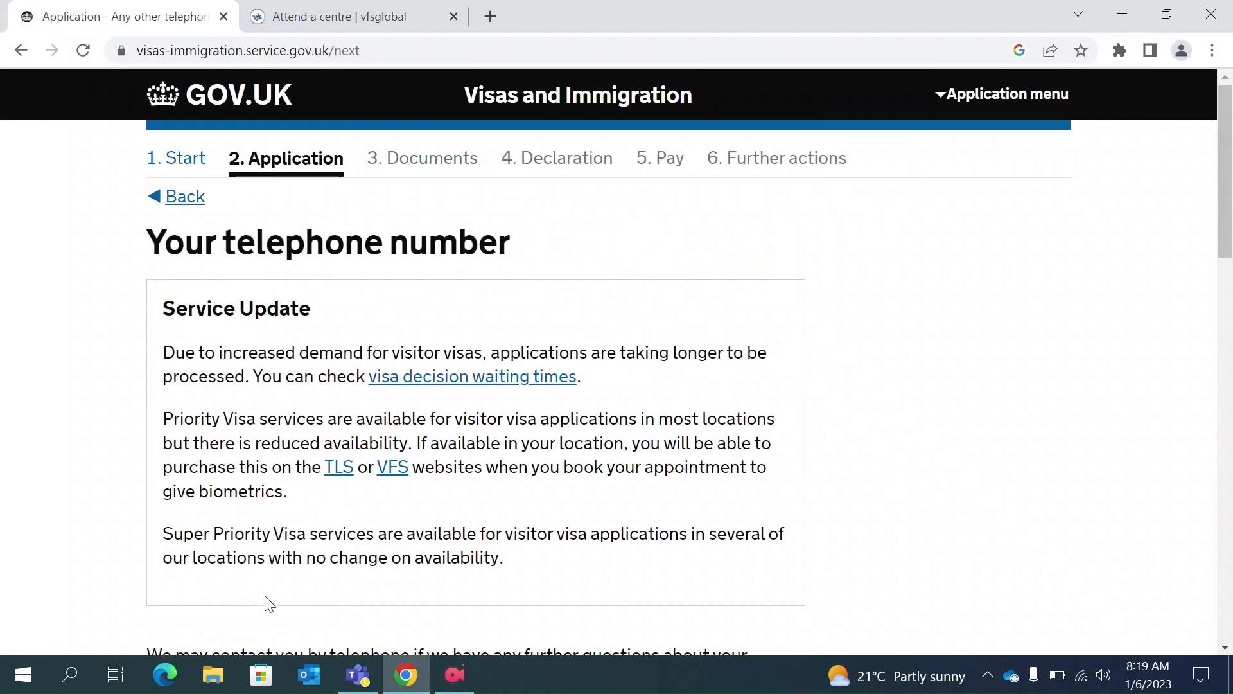
scroll(375, 532, "down", 4)
scroll(373, 534, "up", 2)
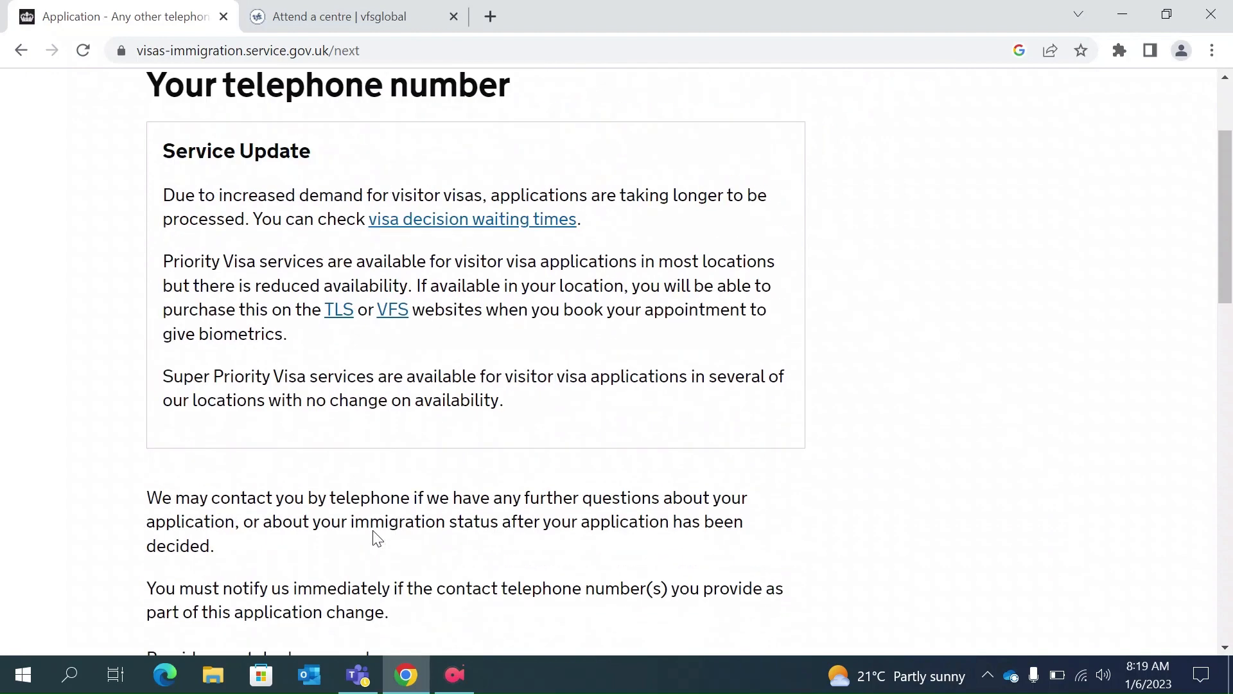
scroll(375, 537, "down", 5)
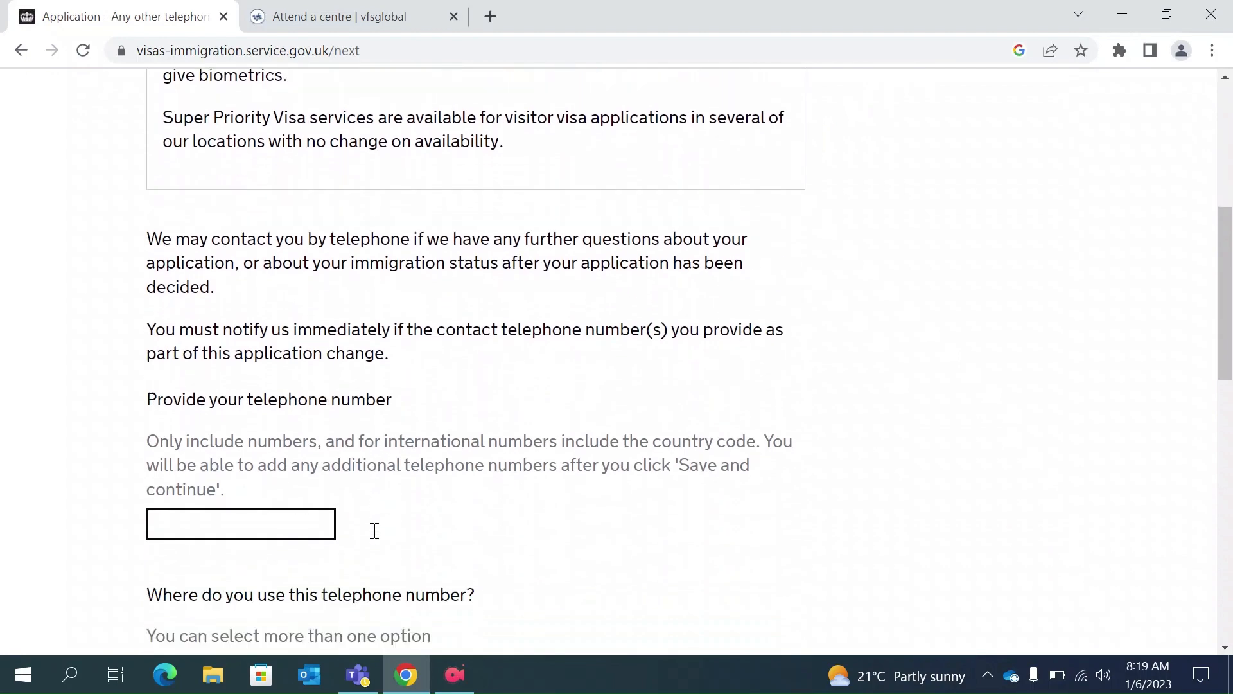
left_click(210, 524)
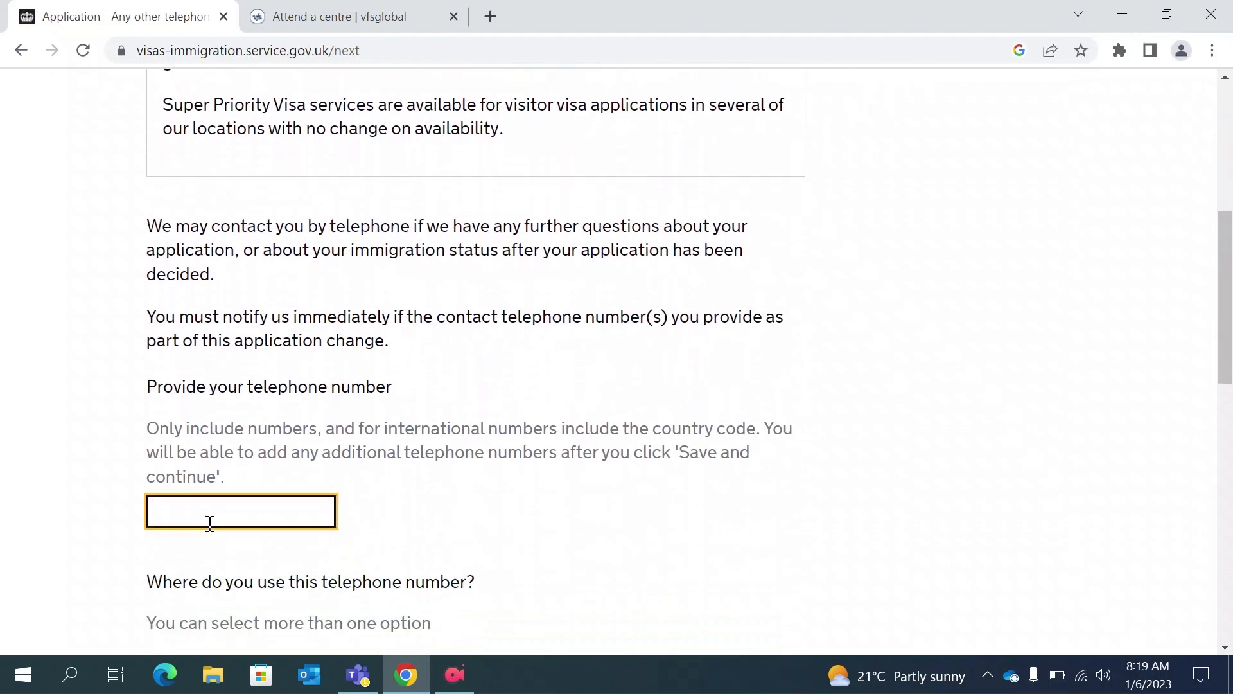
type("+91")
type("70999999")
Mark the number for use in and outside the UK as a mobile, then save.
scroll(210, 523, "down", 3)
left_click(211, 521)
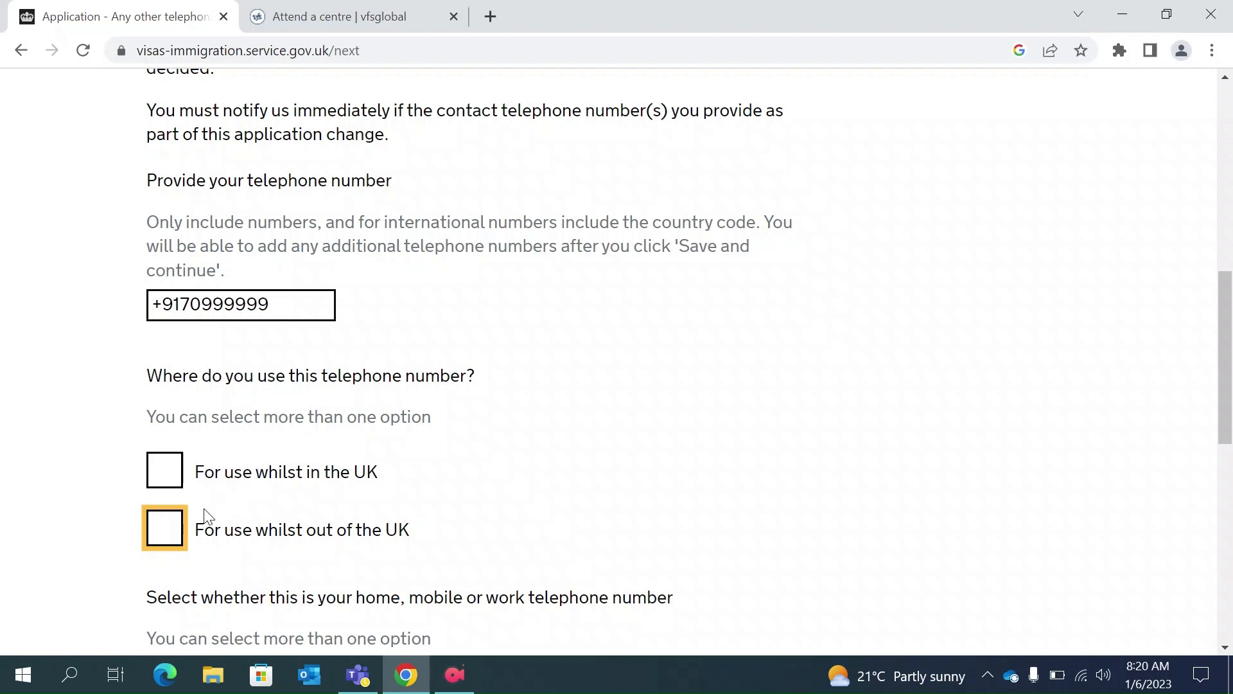
left_click(174, 538)
left_click(161, 472)
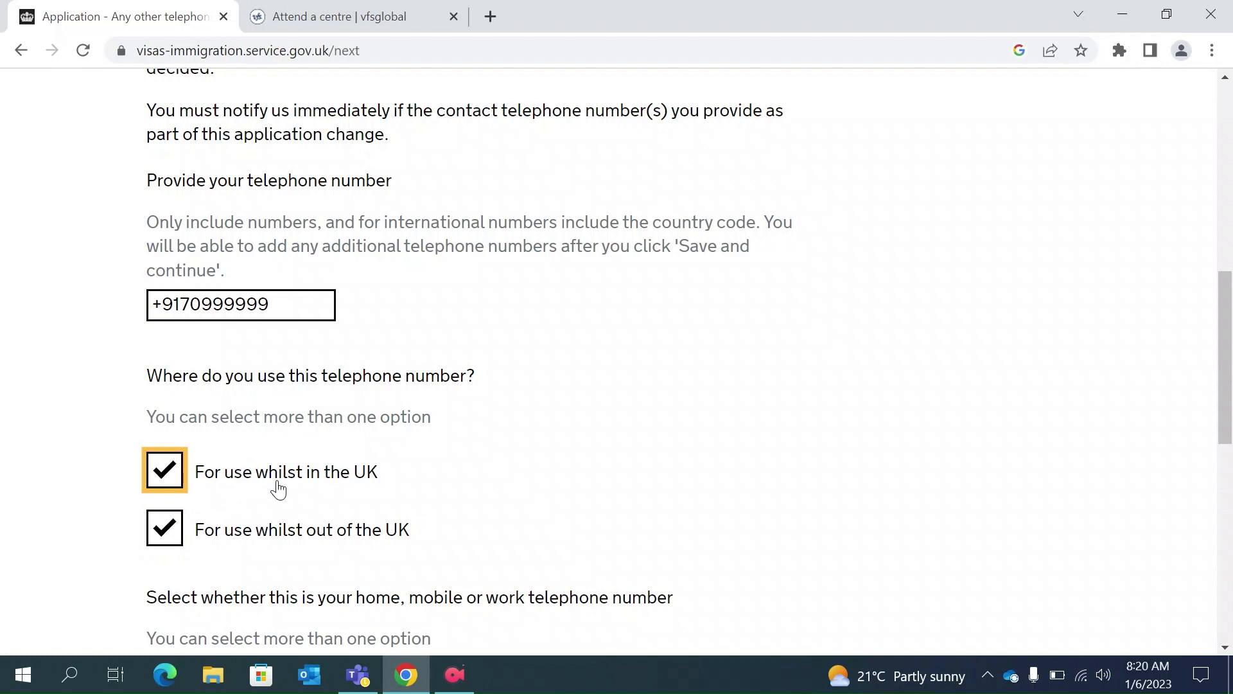
scroll(278, 488, "down", 4)
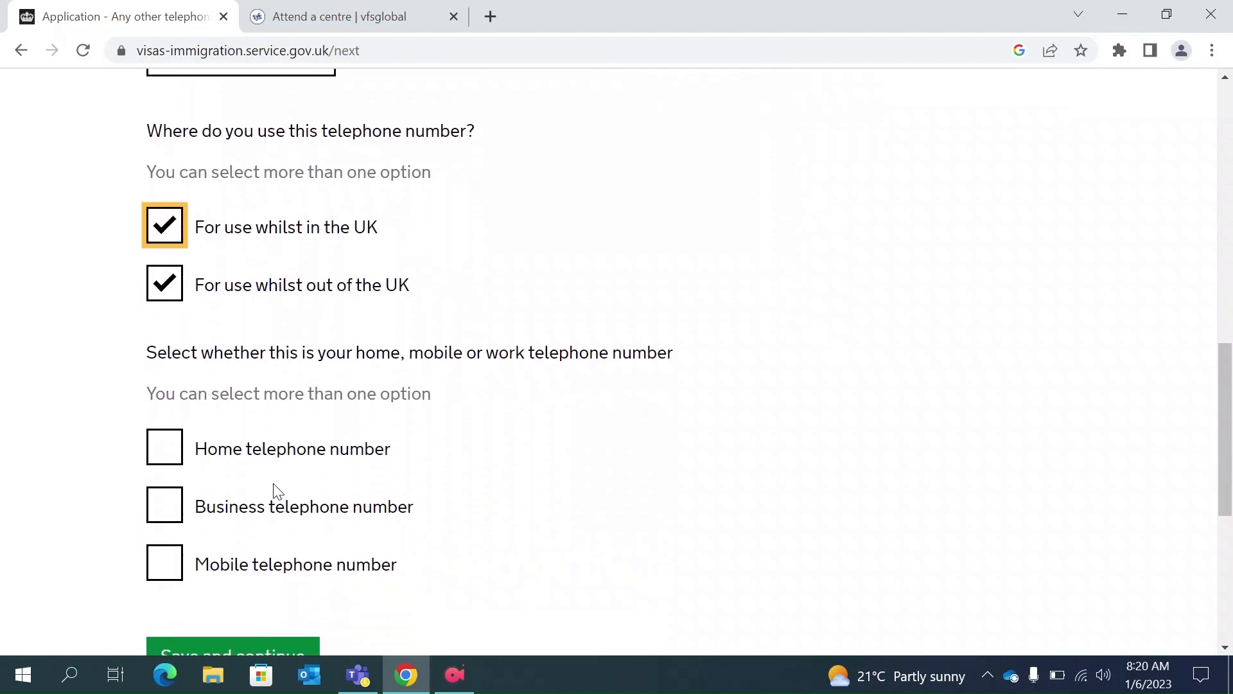
left_click(168, 563)
scroll(345, 562, "down", 2)
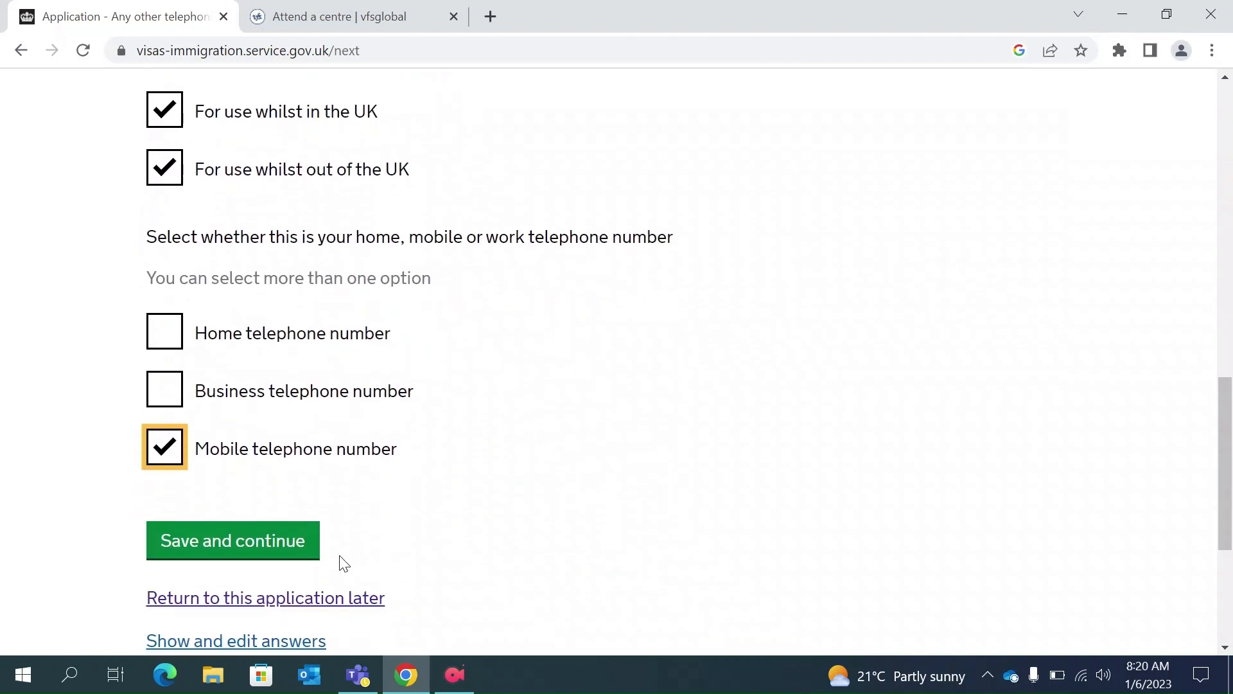
left_click(231, 556)
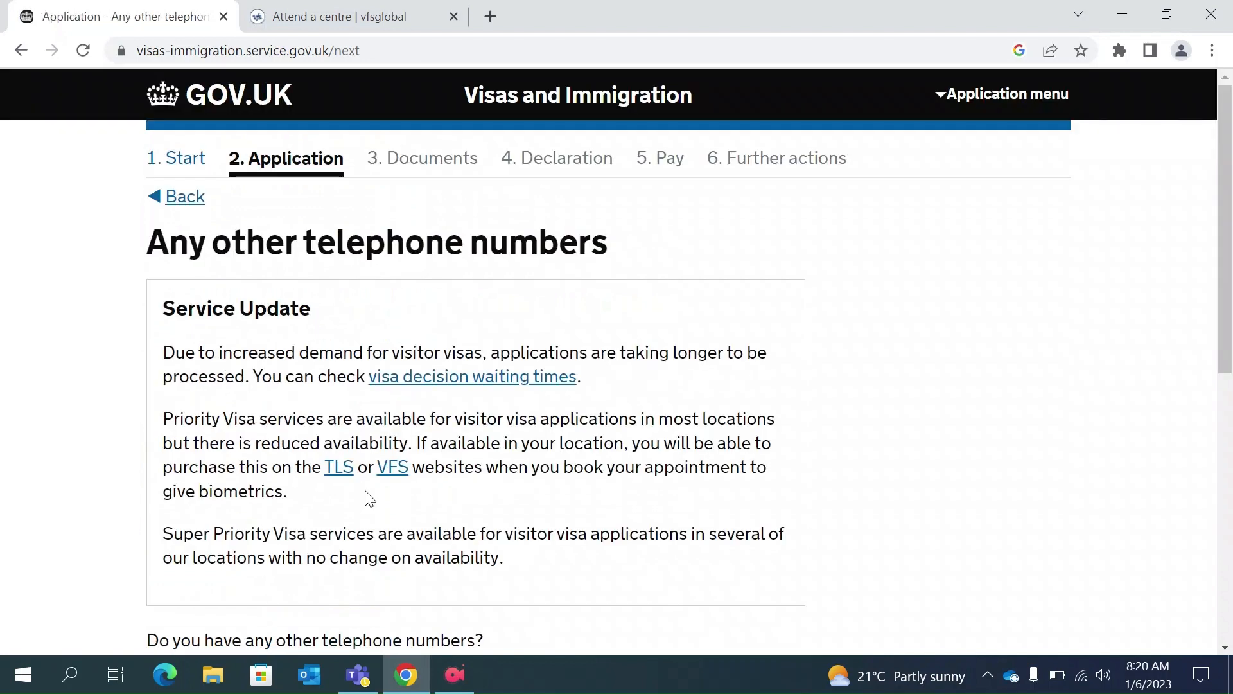
Answer that there are no other telephone numbers and save.
scroll(366, 498, "down", 3)
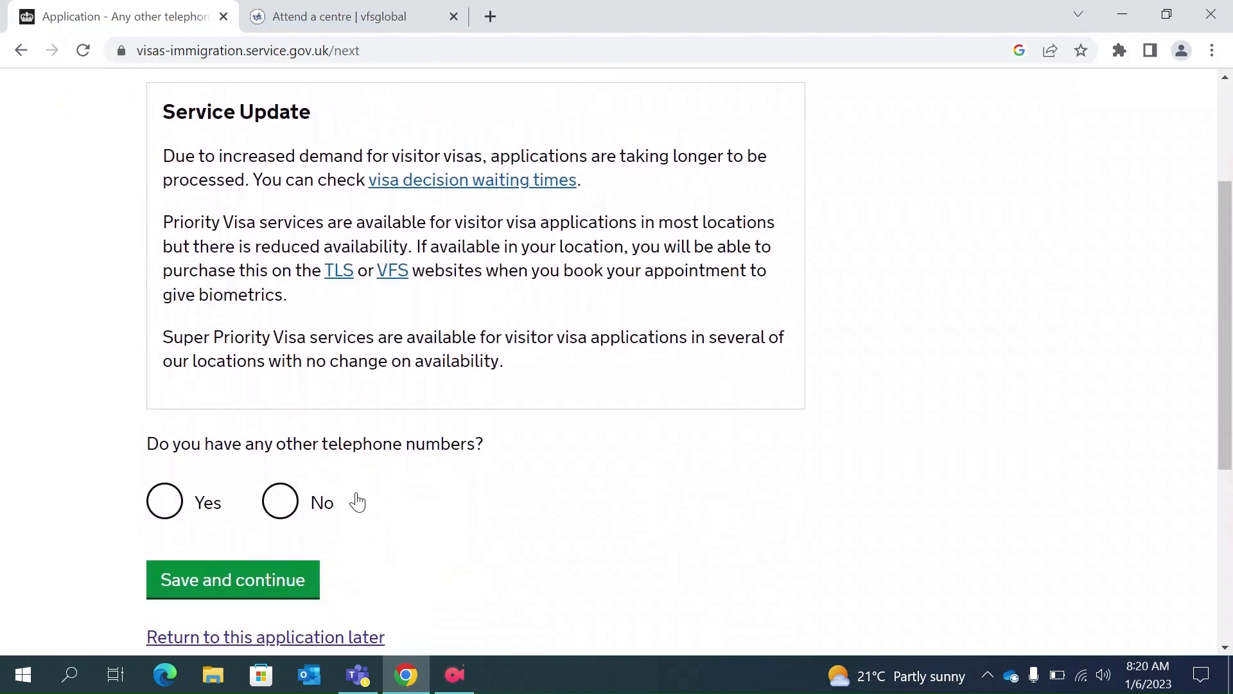
left_click(282, 501)
scroll(351, 508, "down", 1)
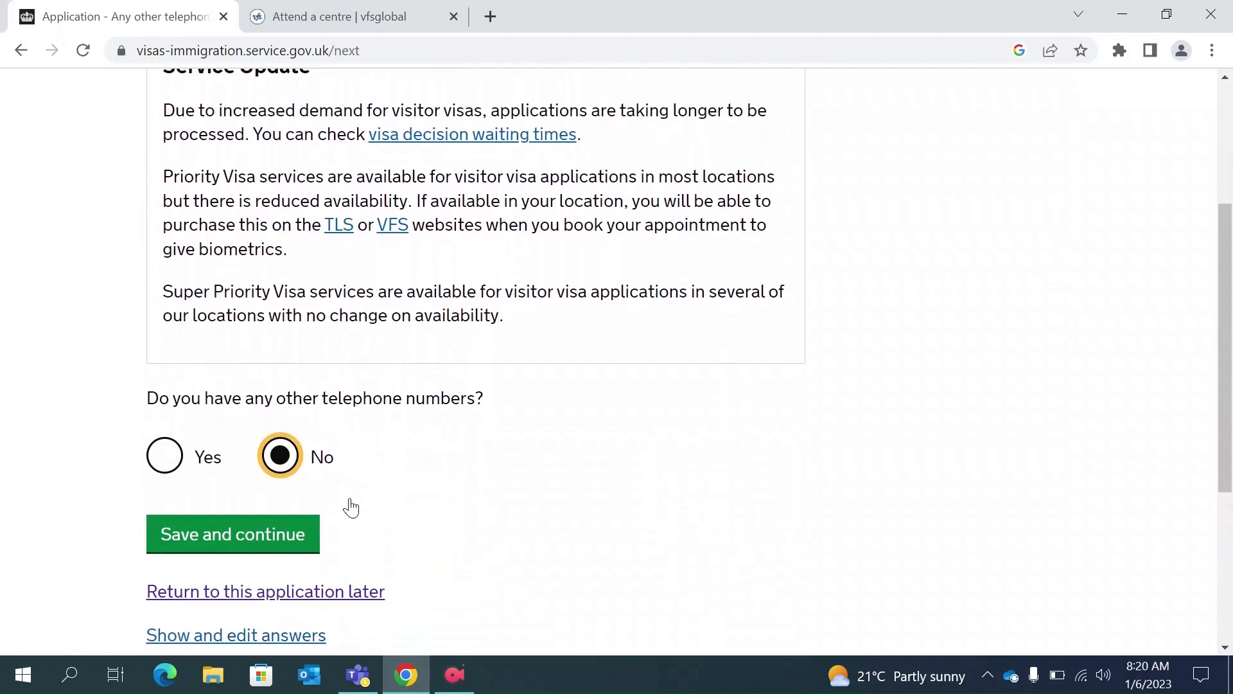
left_click(234, 538)
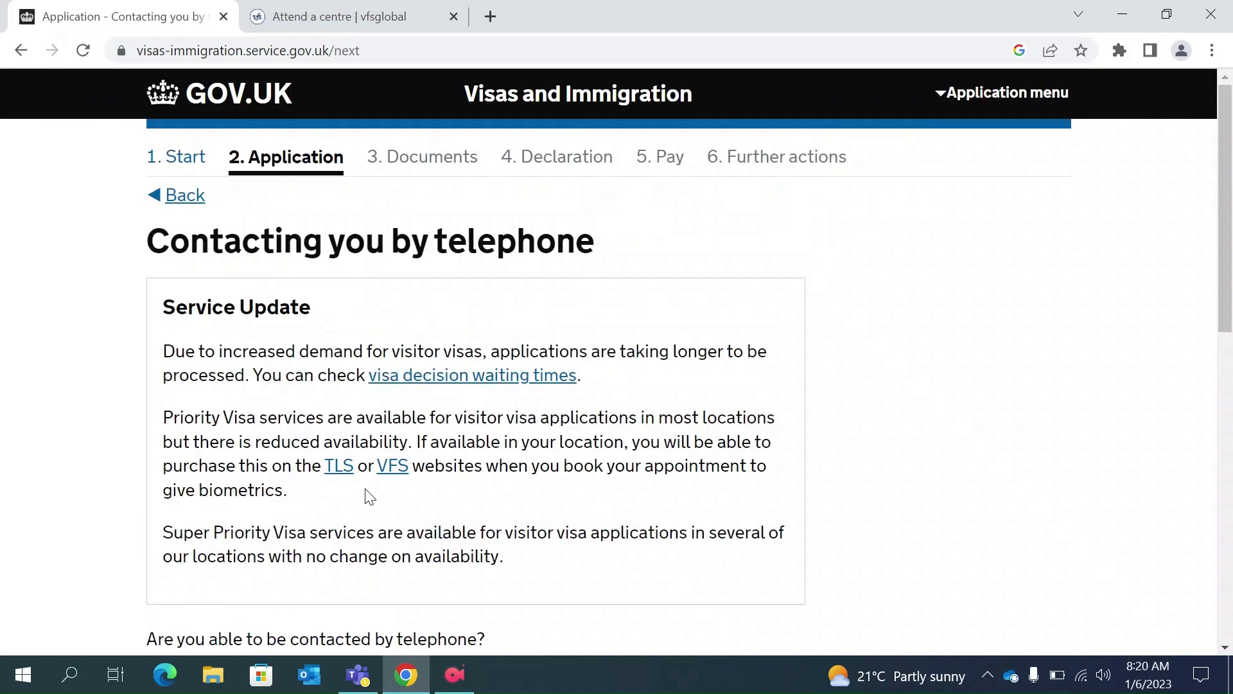
Choose contact by telephone call and text message (SMS) and submit the answer.
scroll(367, 494, "down", 1)
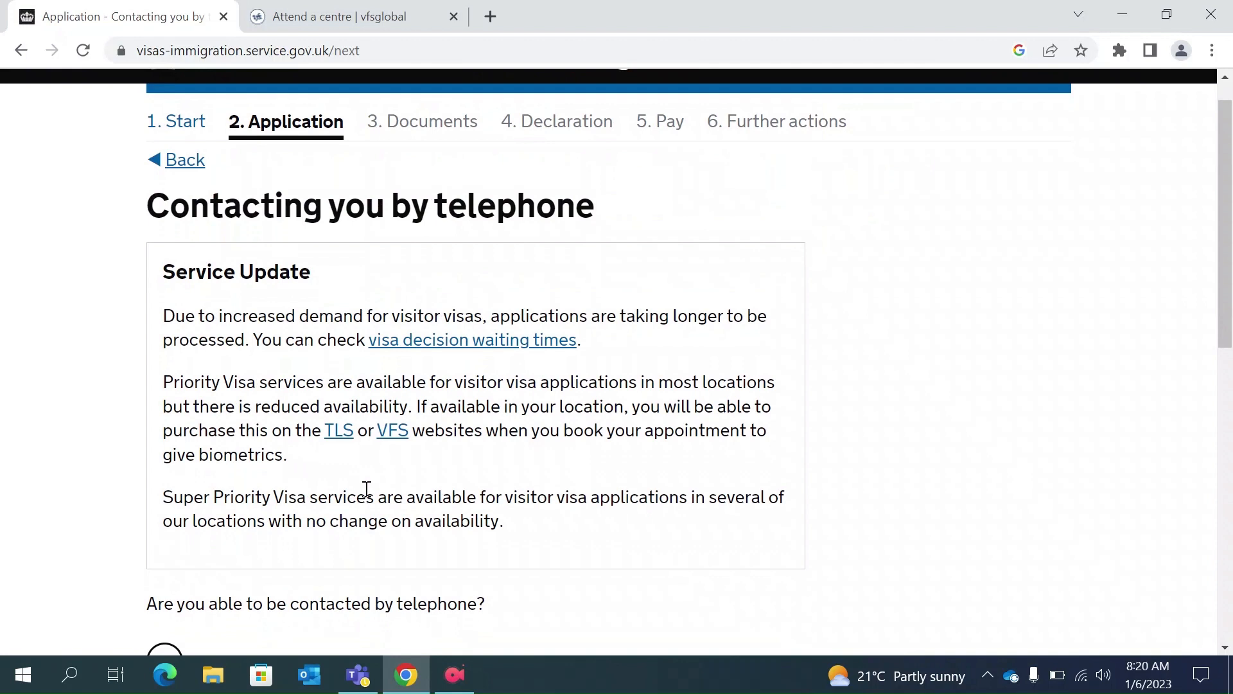
scroll(394, 460, "down", 2)
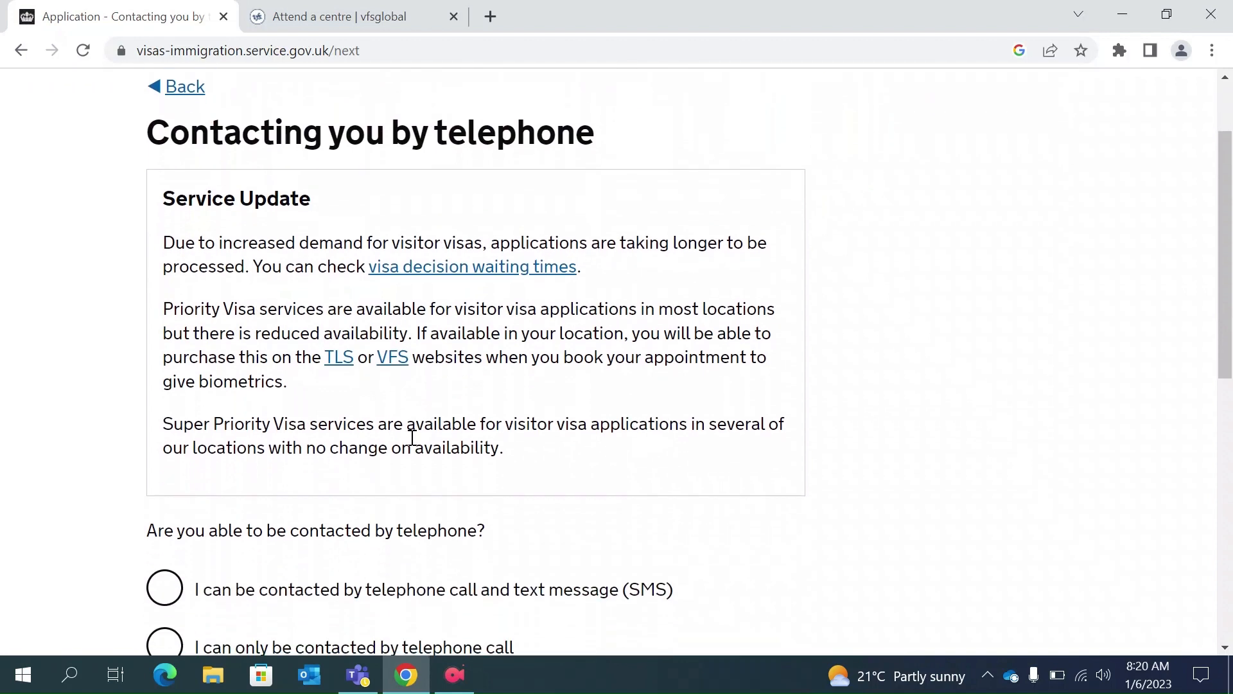
scroll(411, 436, "up", 1)
scroll(377, 372, "down", 3)
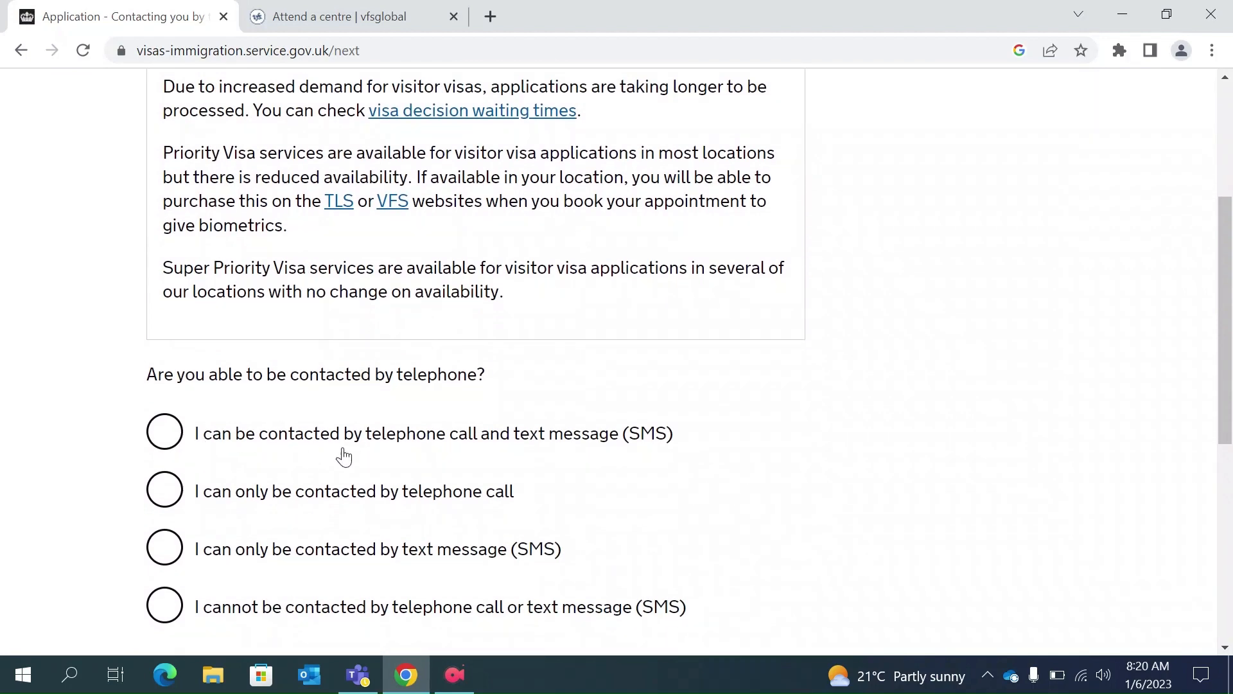
left_click(173, 434)
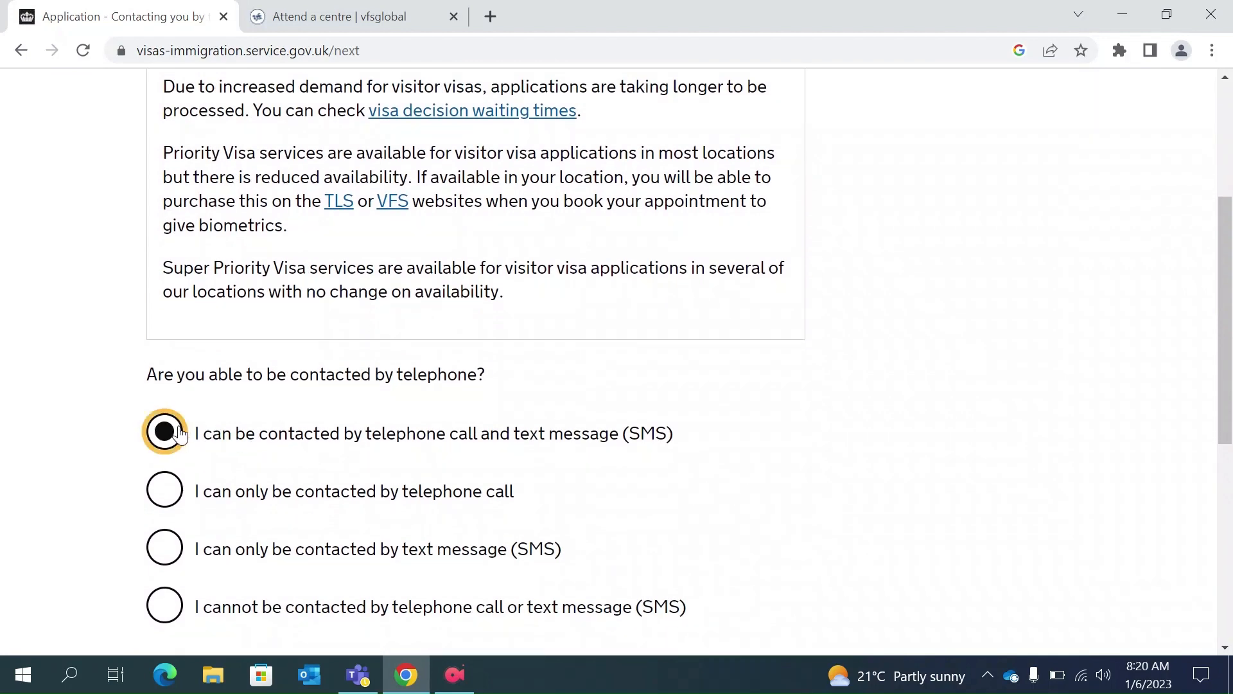
scroll(278, 505, "down", 1)
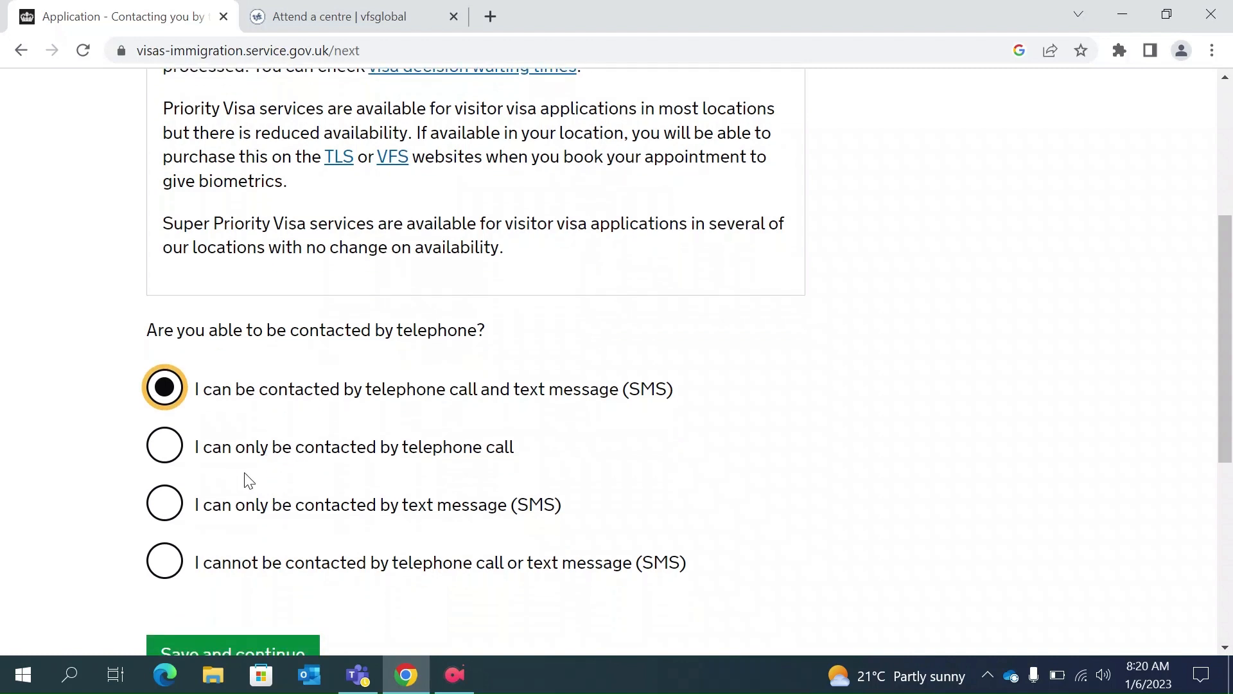
left_click(168, 449)
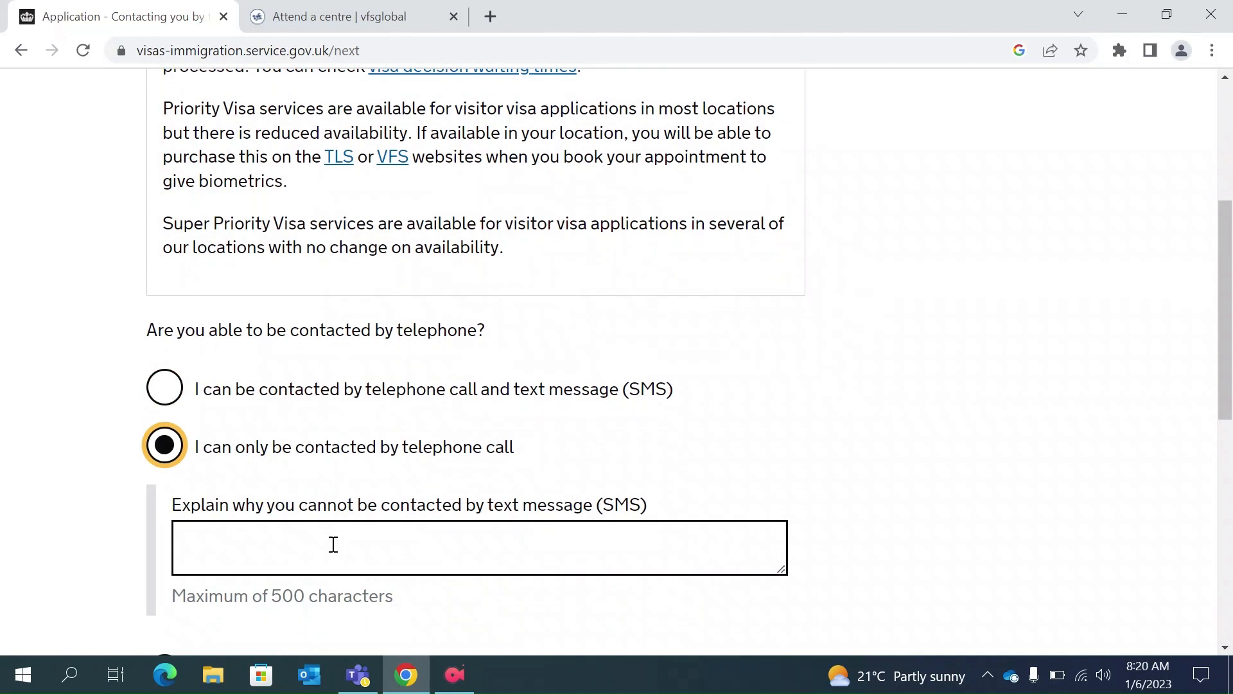
scroll(334, 546, "down", 2)
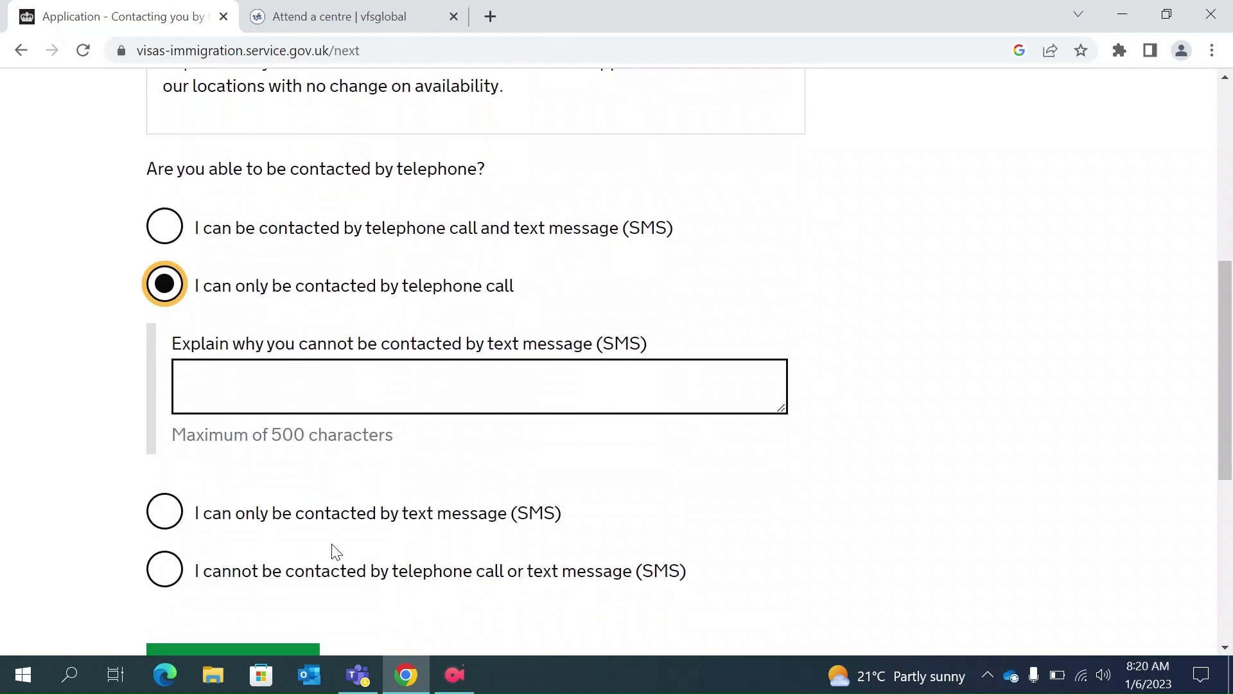
left_click(170, 522)
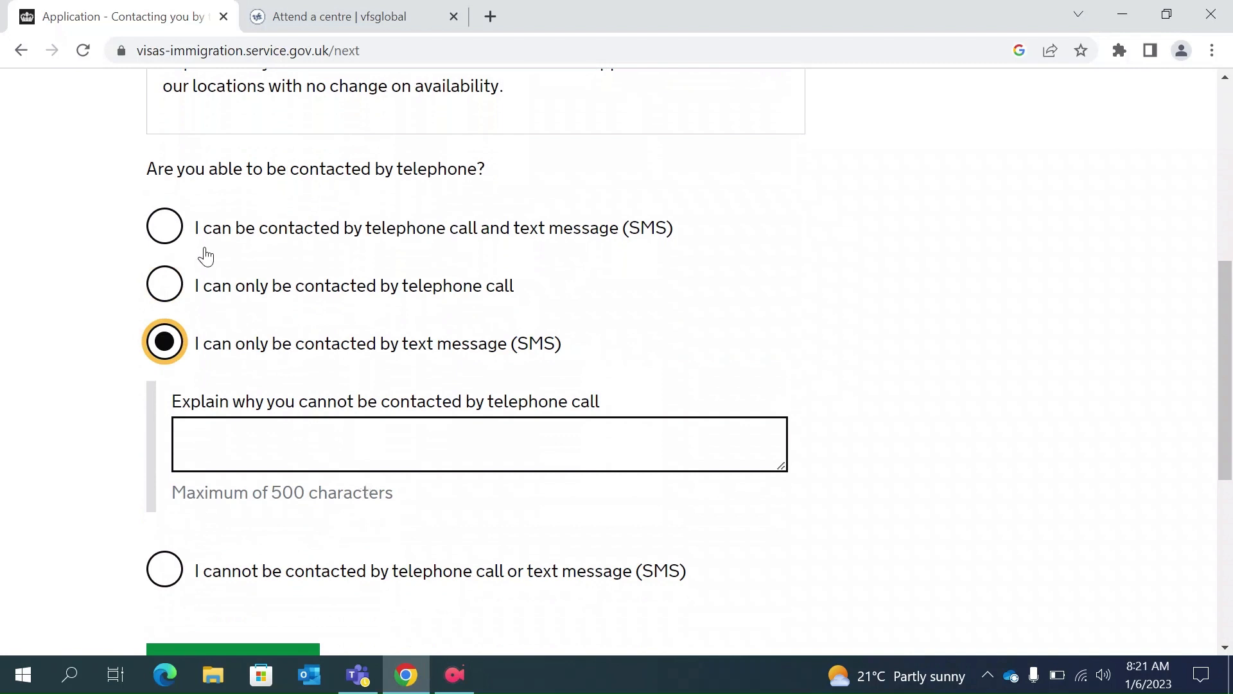
left_click(164, 228)
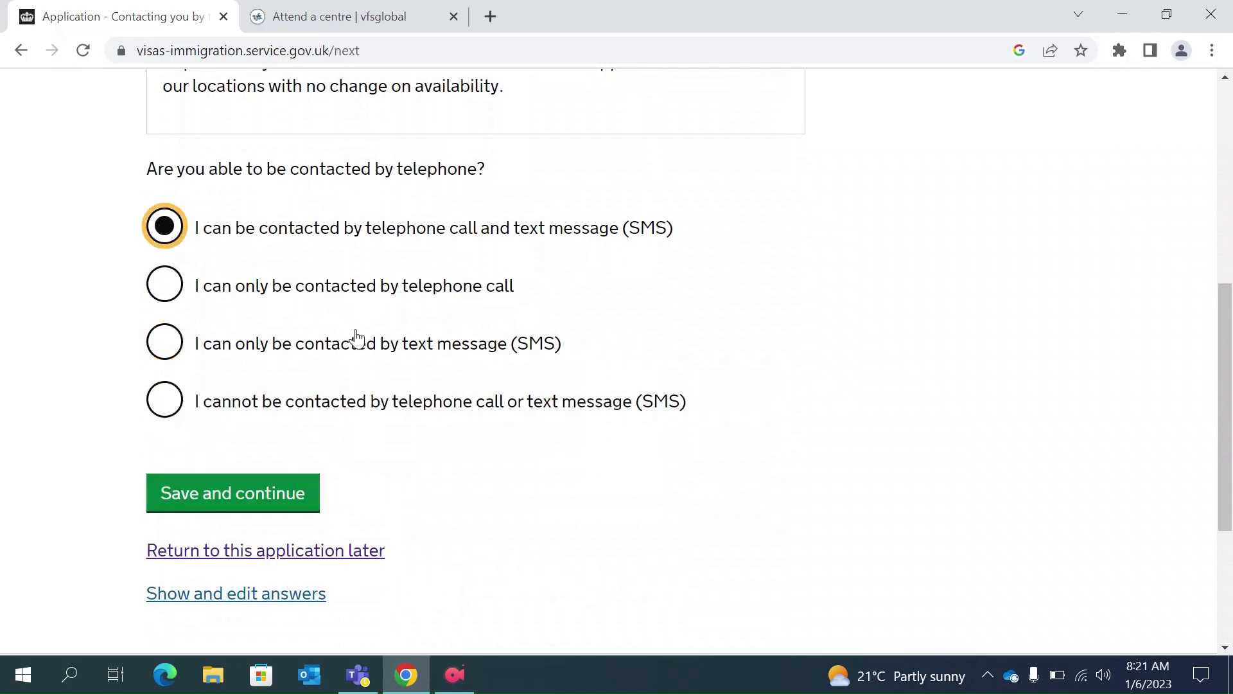
scroll(357, 338, "down", 1)
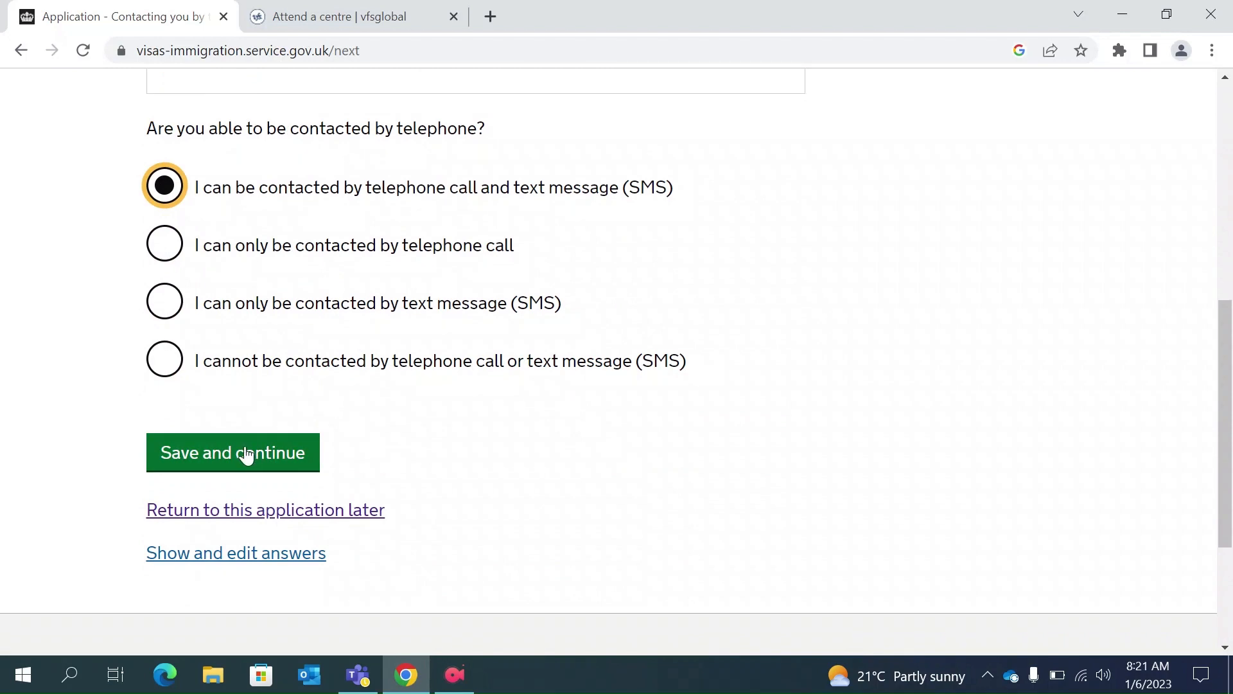
left_click(247, 455)
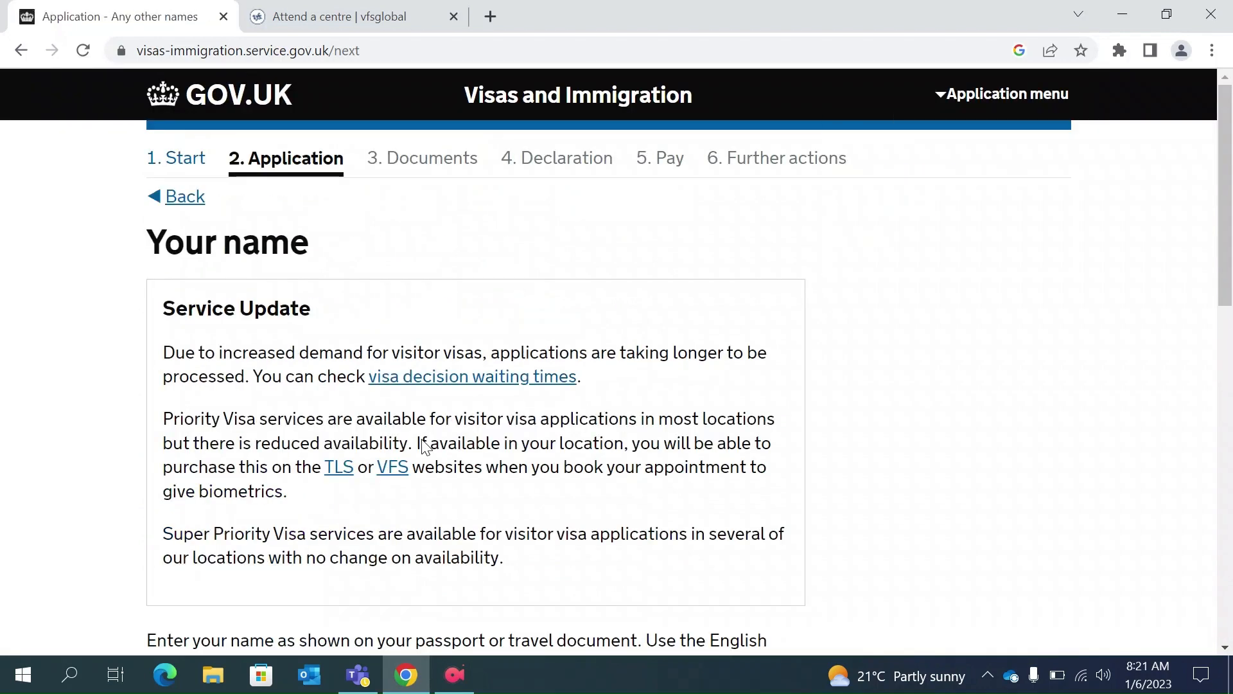
Fill the applicant's given name and family name from autofill and save them.
scroll(421, 441, "down", 2)
scroll(422, 440, "down", 4)
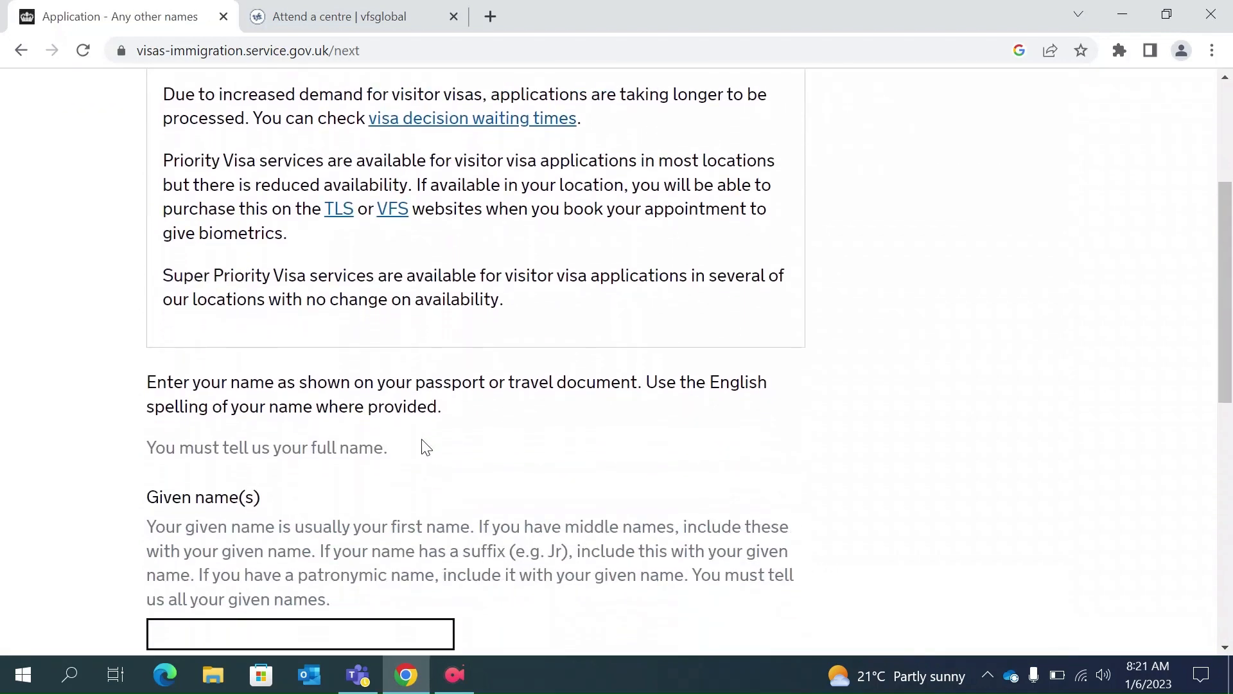
scroll(424, 440, "down", 3)
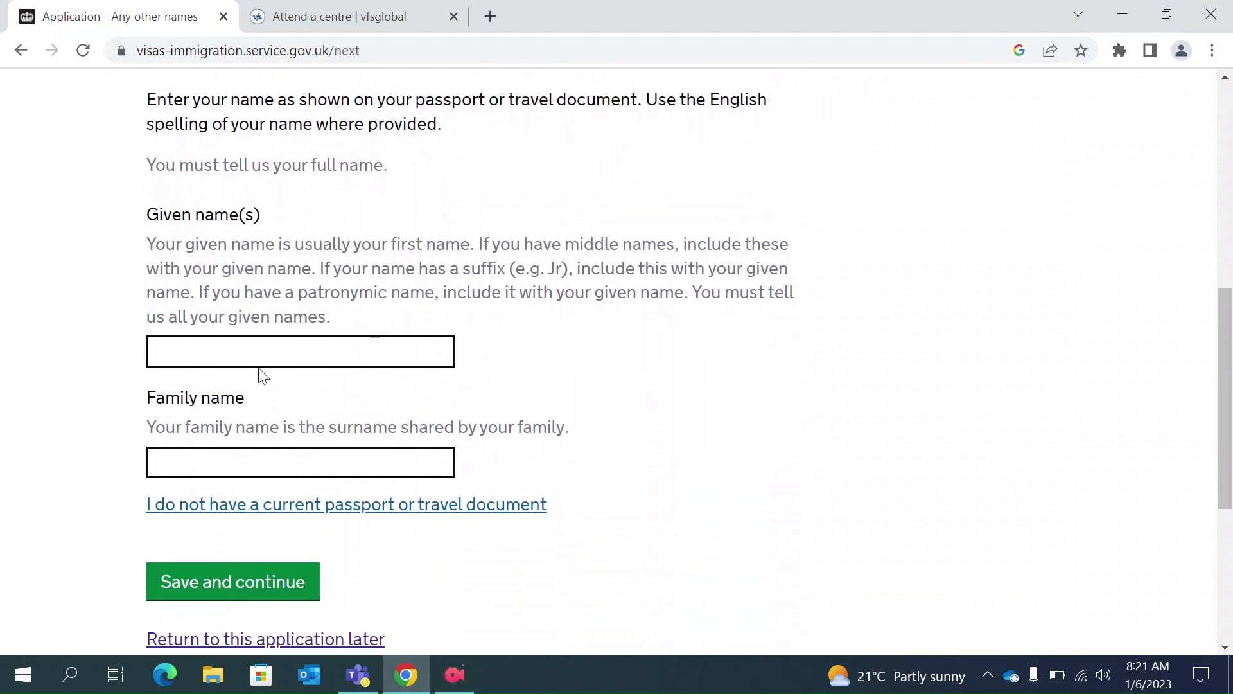
left_click(218, 356)
left_click(272, 398)
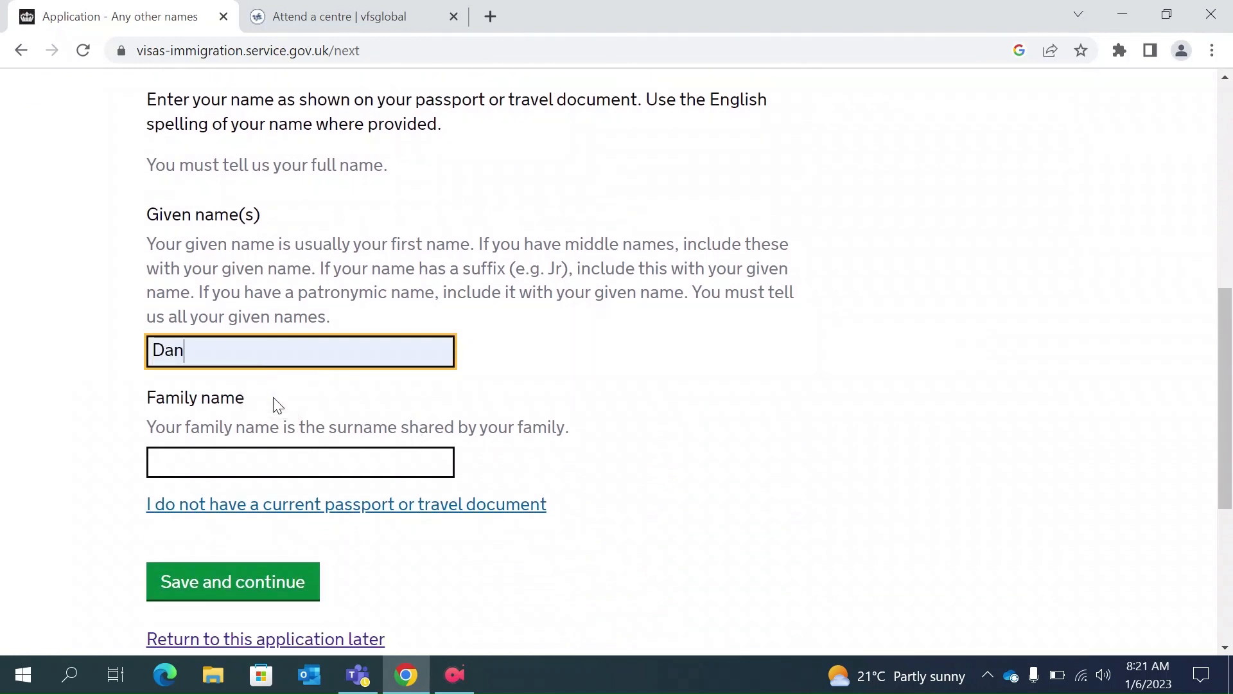
left_click(173, 466)
left_click(265, 514)
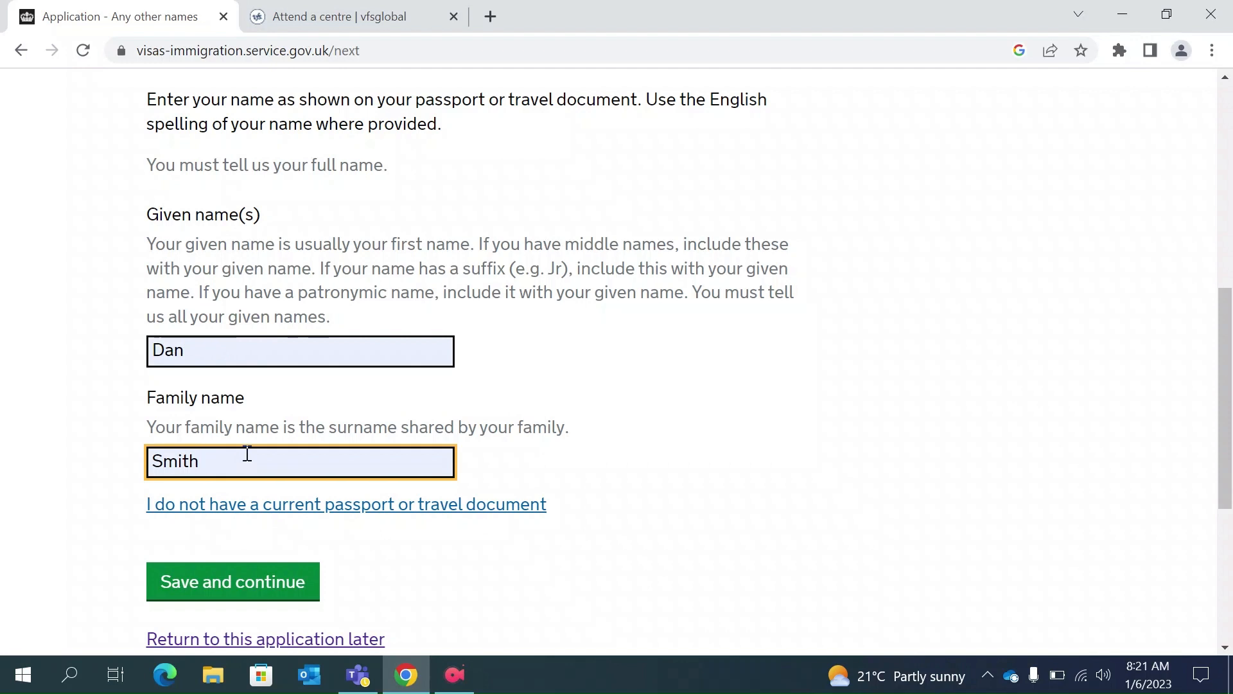
scroll(246, 456, "down", 1)
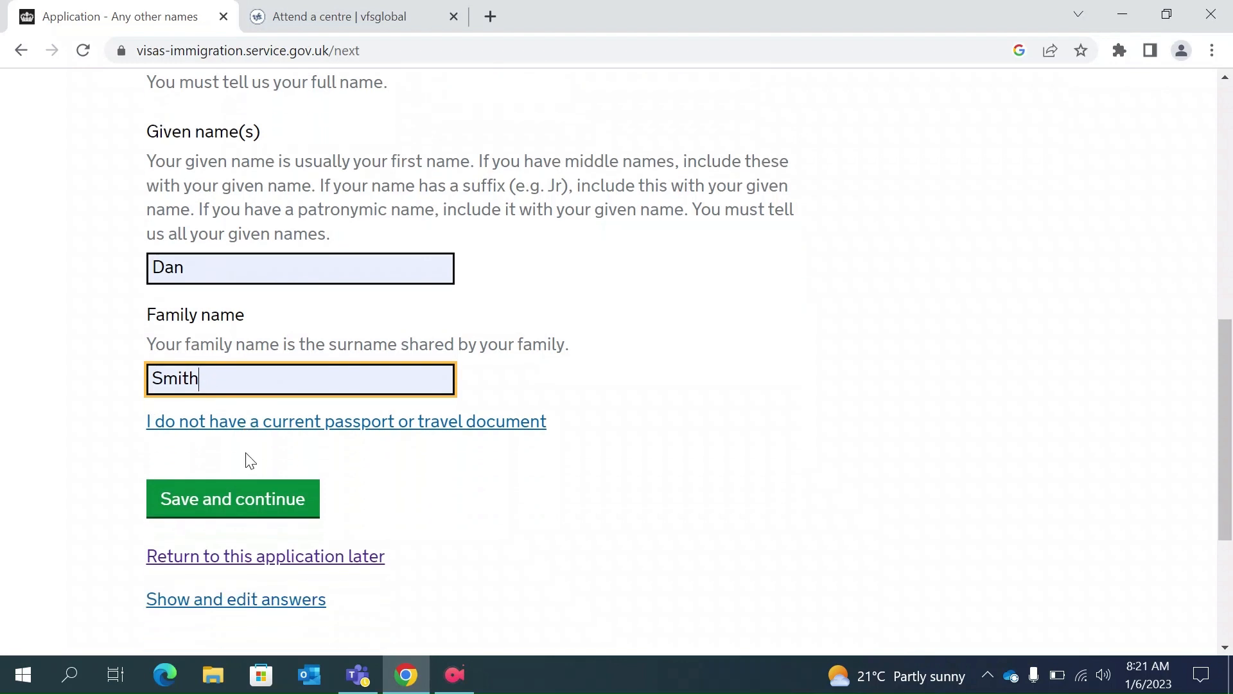
left_click(232, 506)
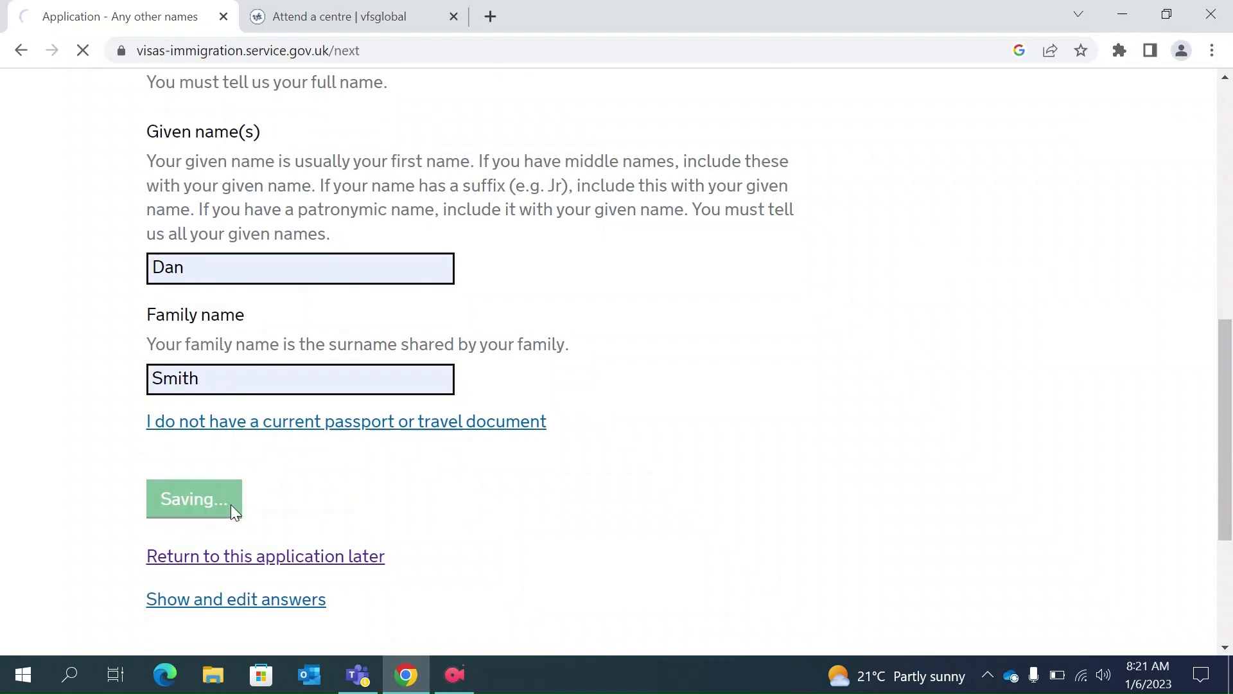
Answer No to being known by any other name and save.
scroll(420, 399, "down", 1)
scroll(421, 399, "down", 2)
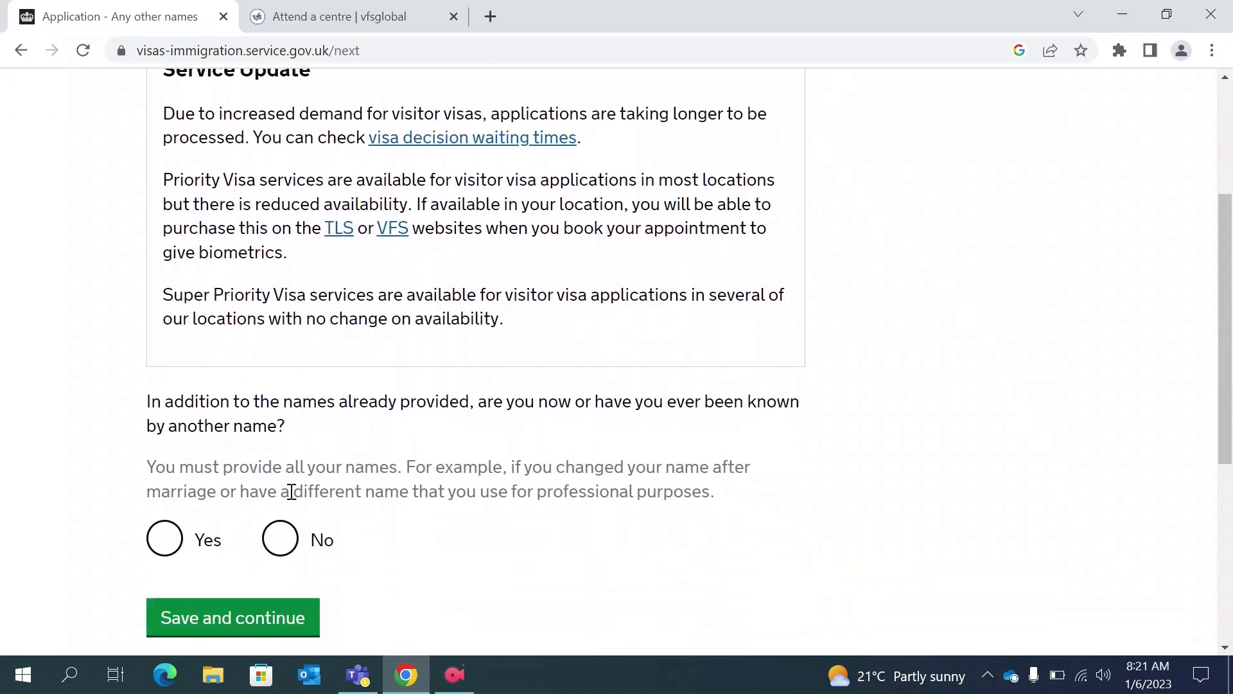
left_click(281, 550)
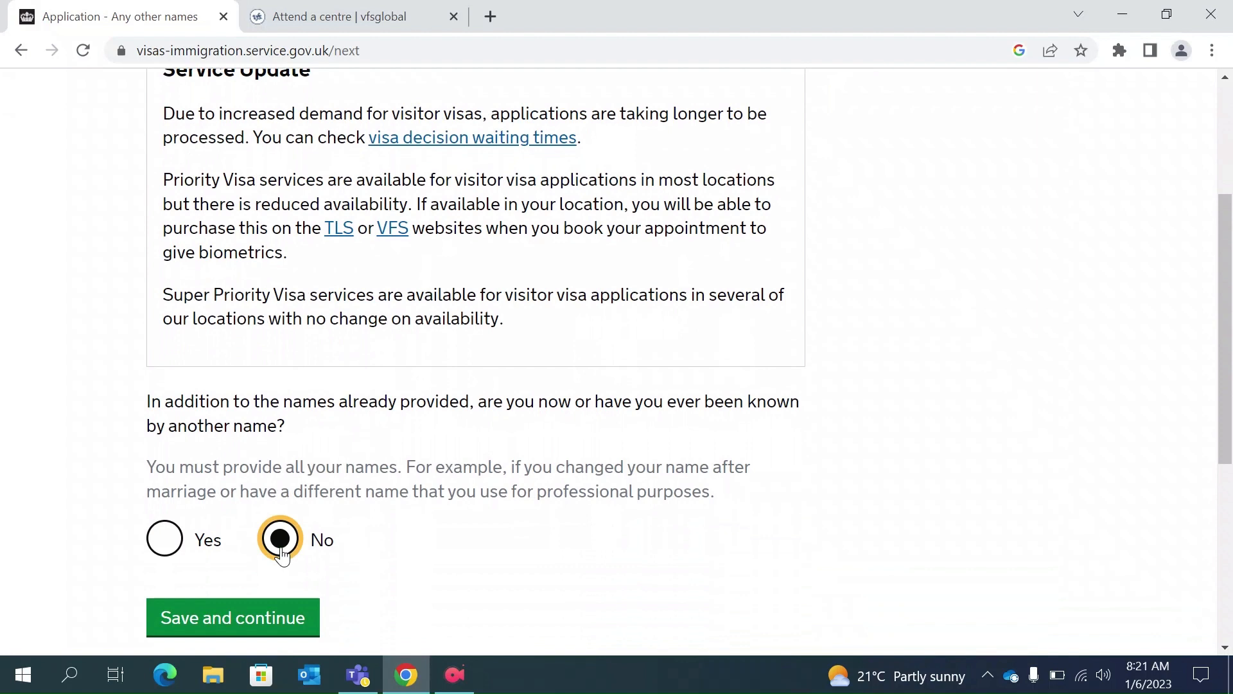
scroll(282, 556, "down", 1)
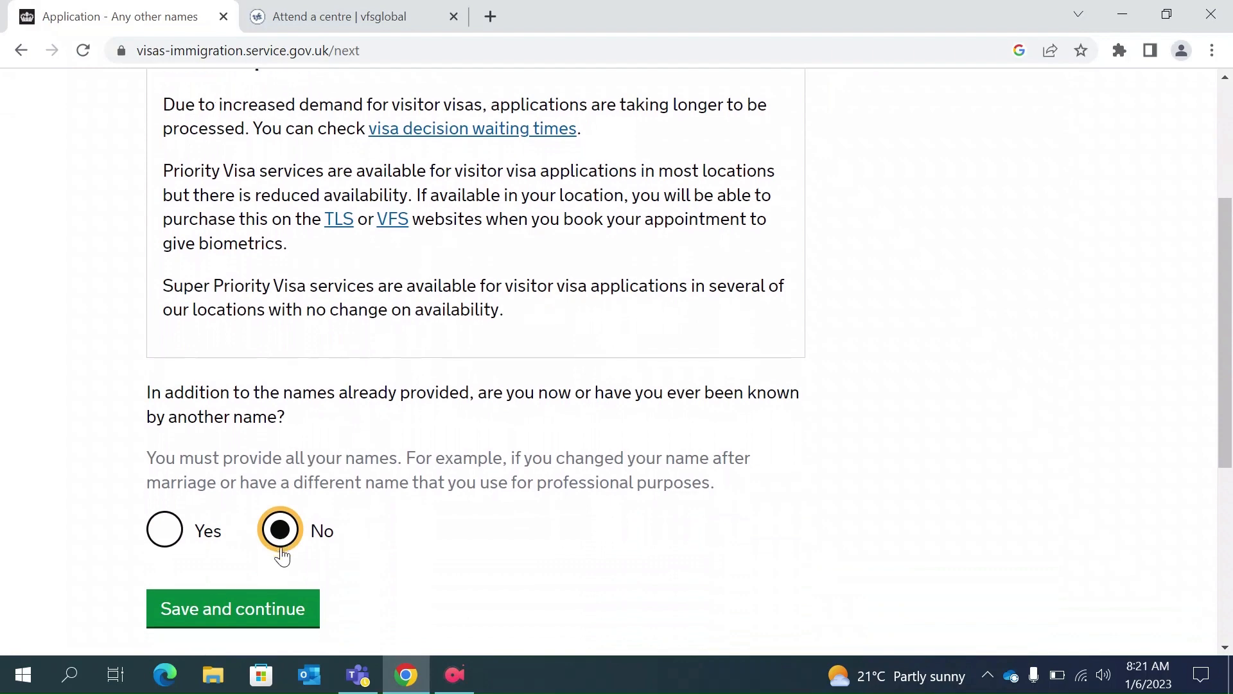
left_click(238, 603)
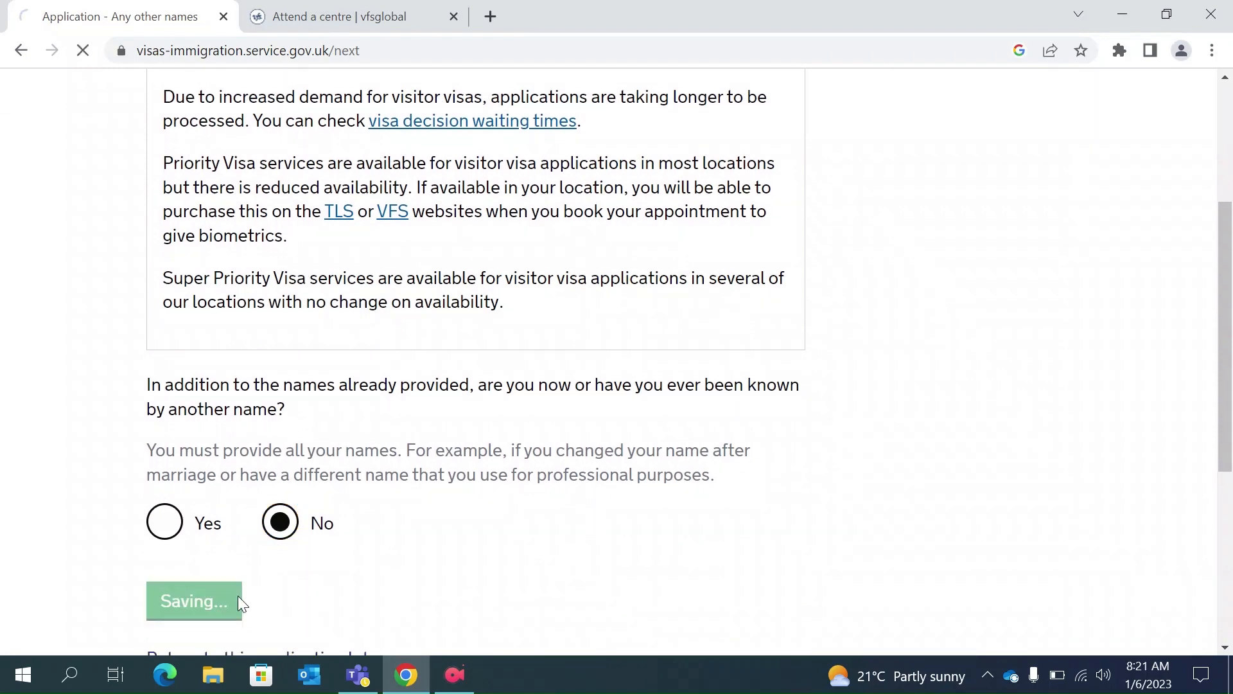
Record sex as Male and relationship status as Single, then save the answers.
scroll(241, 602, "down", 3)
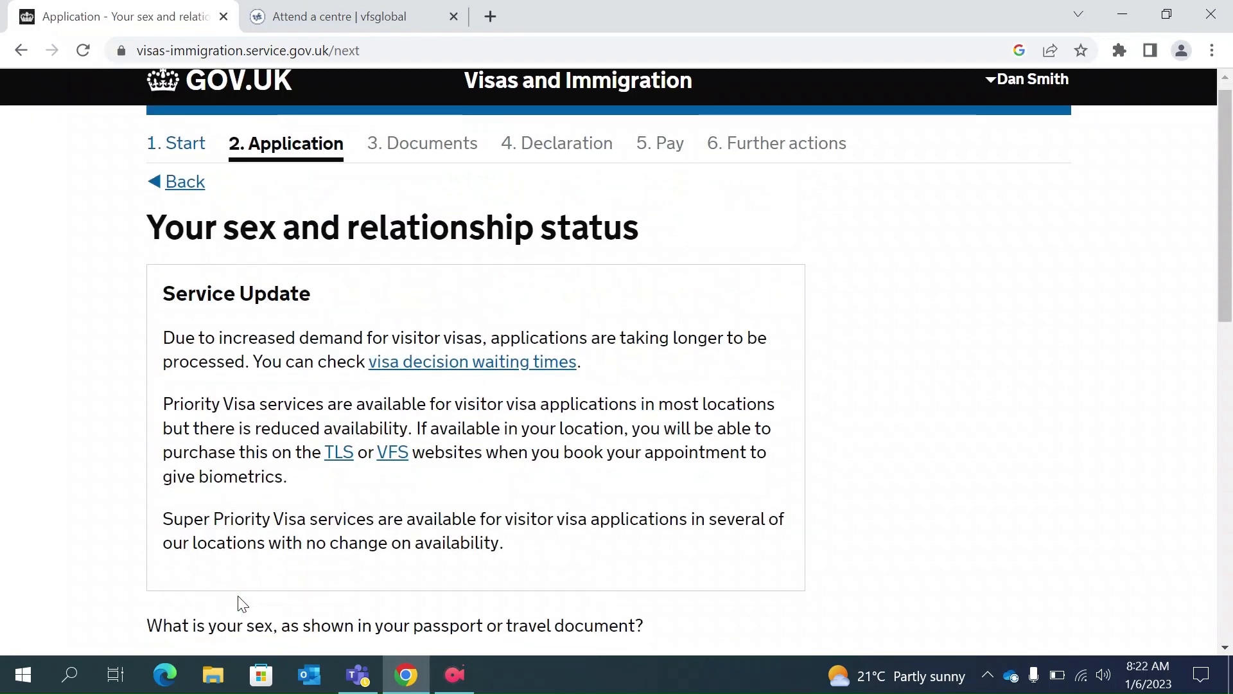
left_click(161, 509)
scroll(297, 537, "down", 4)
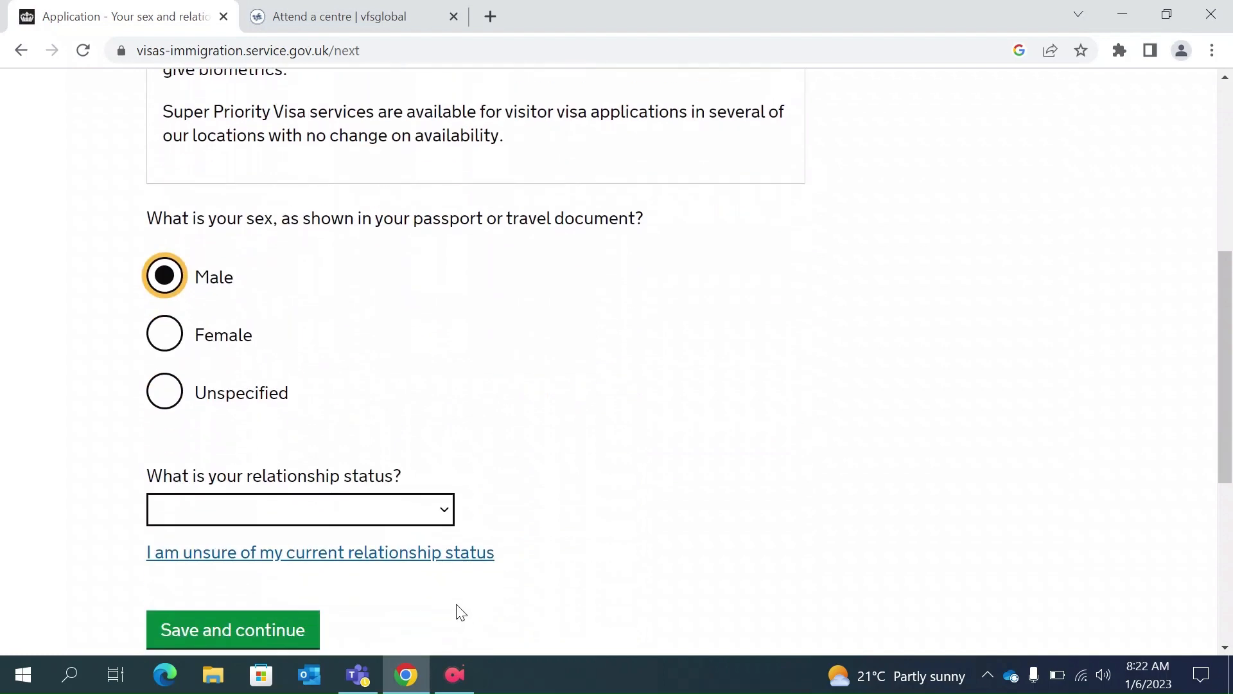
left_click(442, 517)
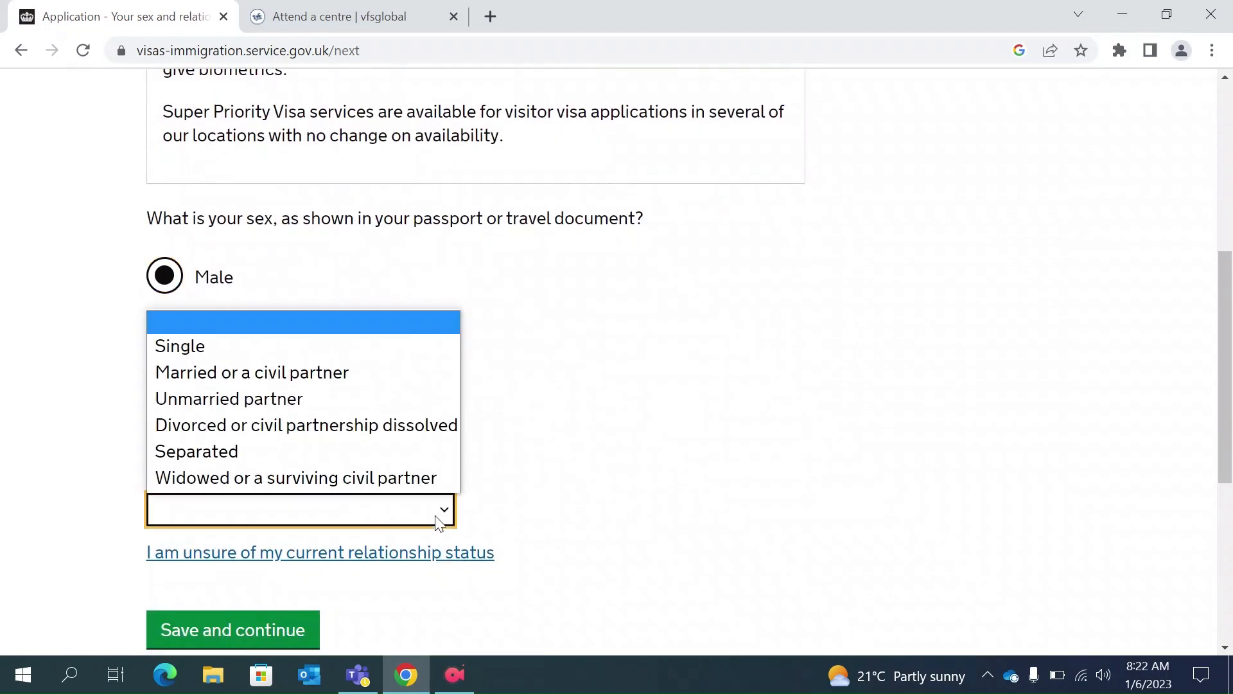
left_click(283, 345)
scroll(427, 421, "down", 2)
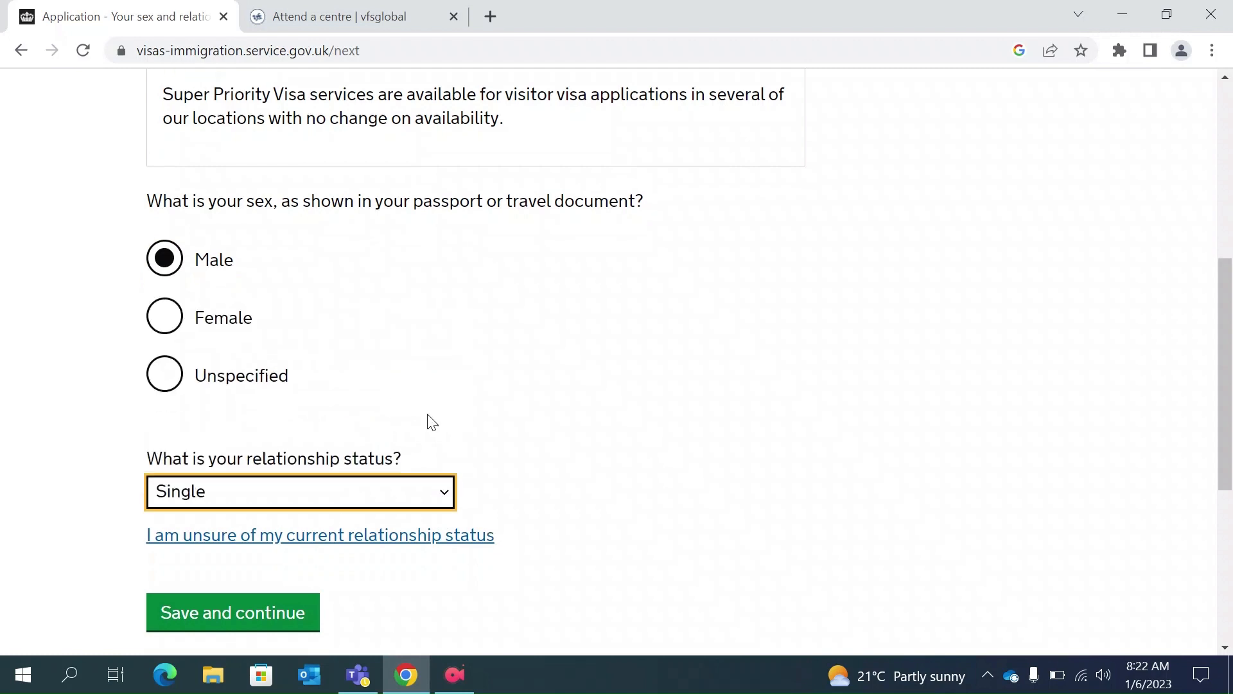
left_click(203, 513)
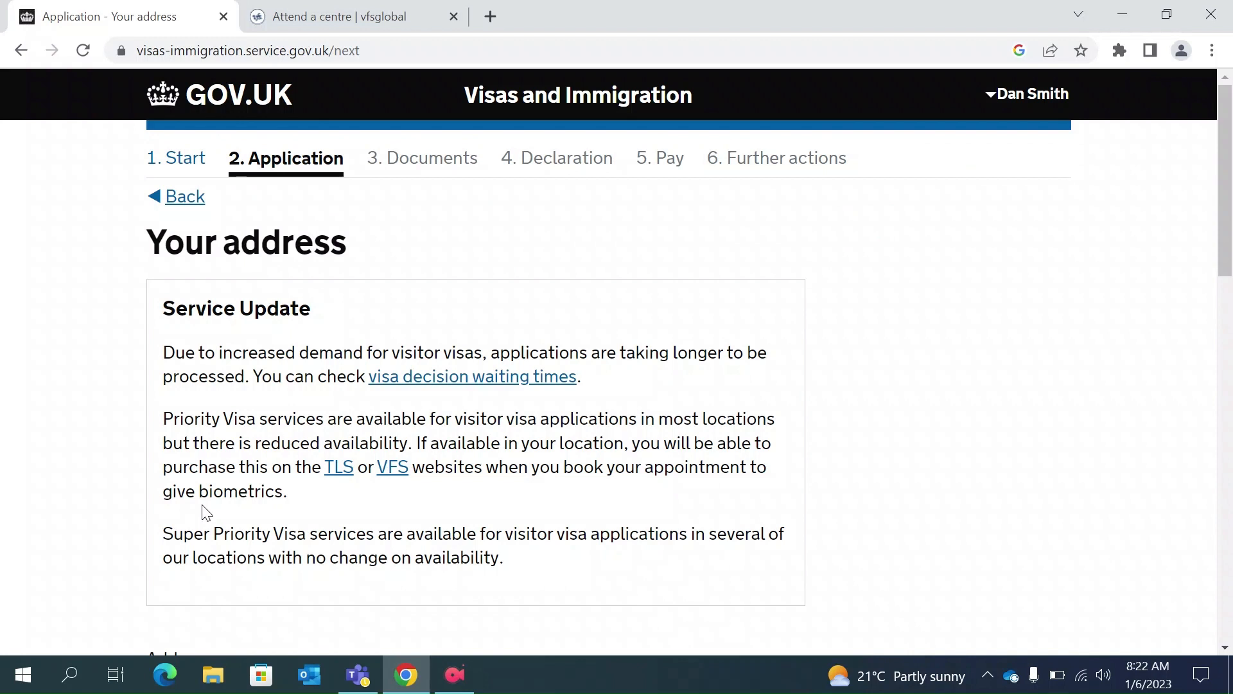
Fill the first address line, town, province and postal code from autofill.
scroll(203, 512, "down", 3)
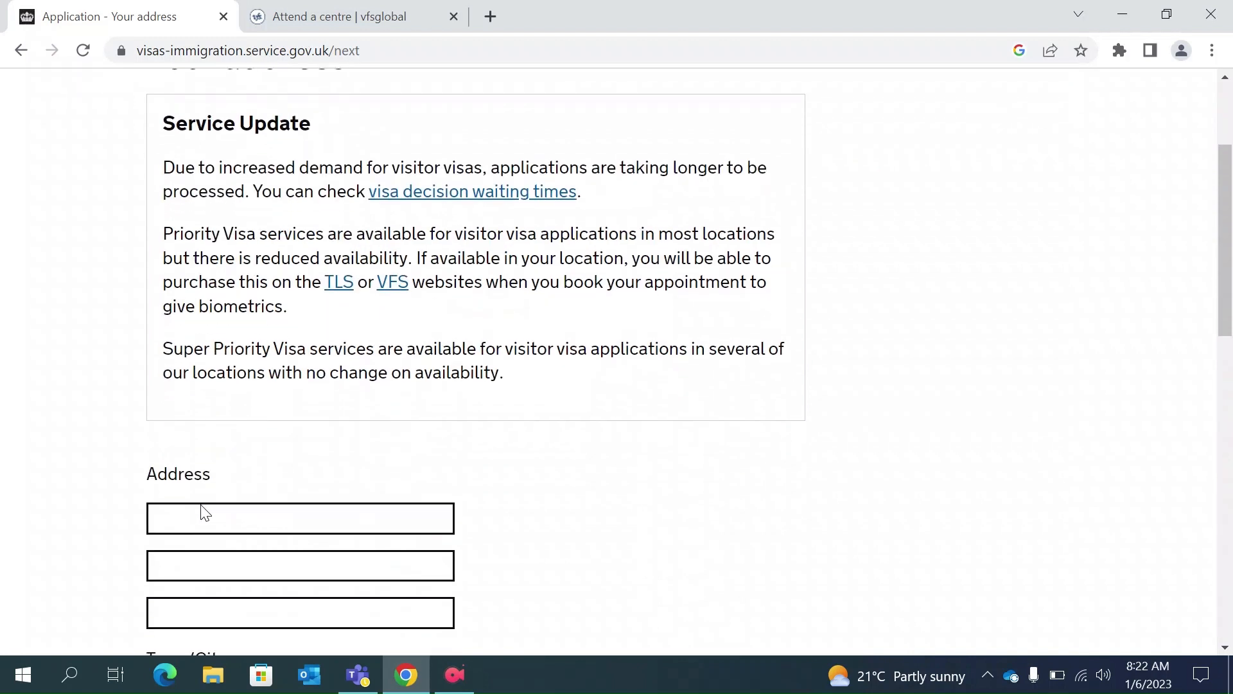
left_click(174, 517)
left_click(314, 556)
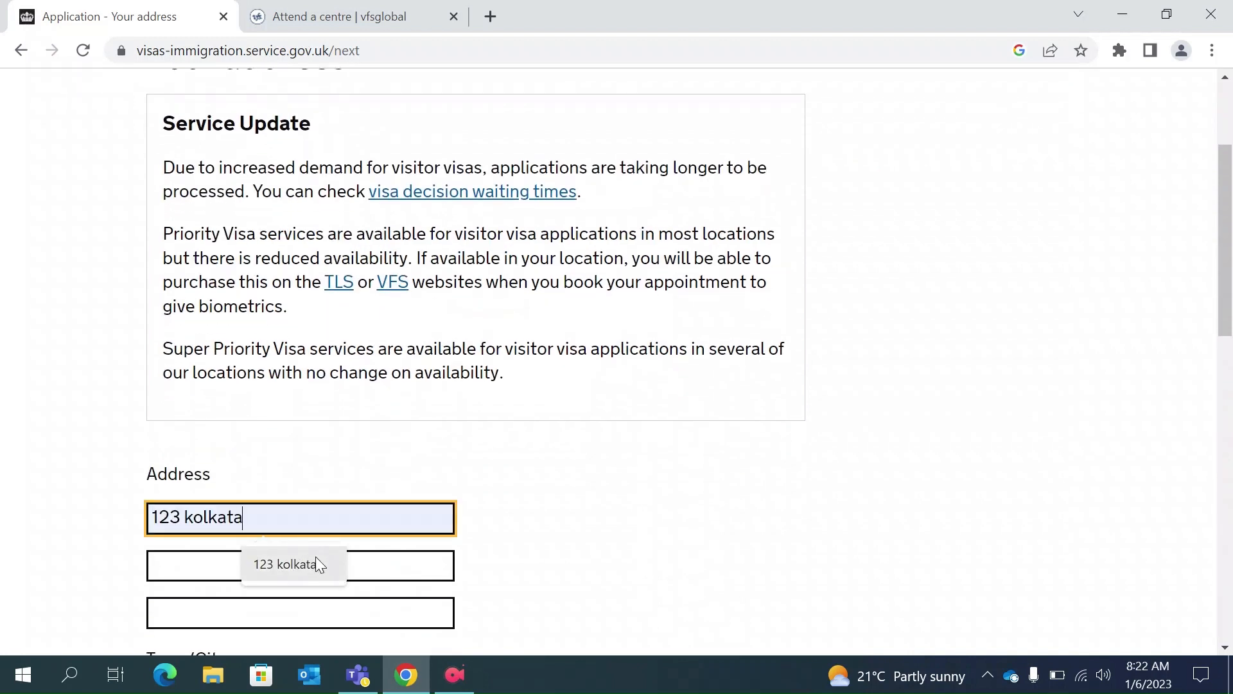
scroll(314, 556, "down", 2)
left_click(212, 550)
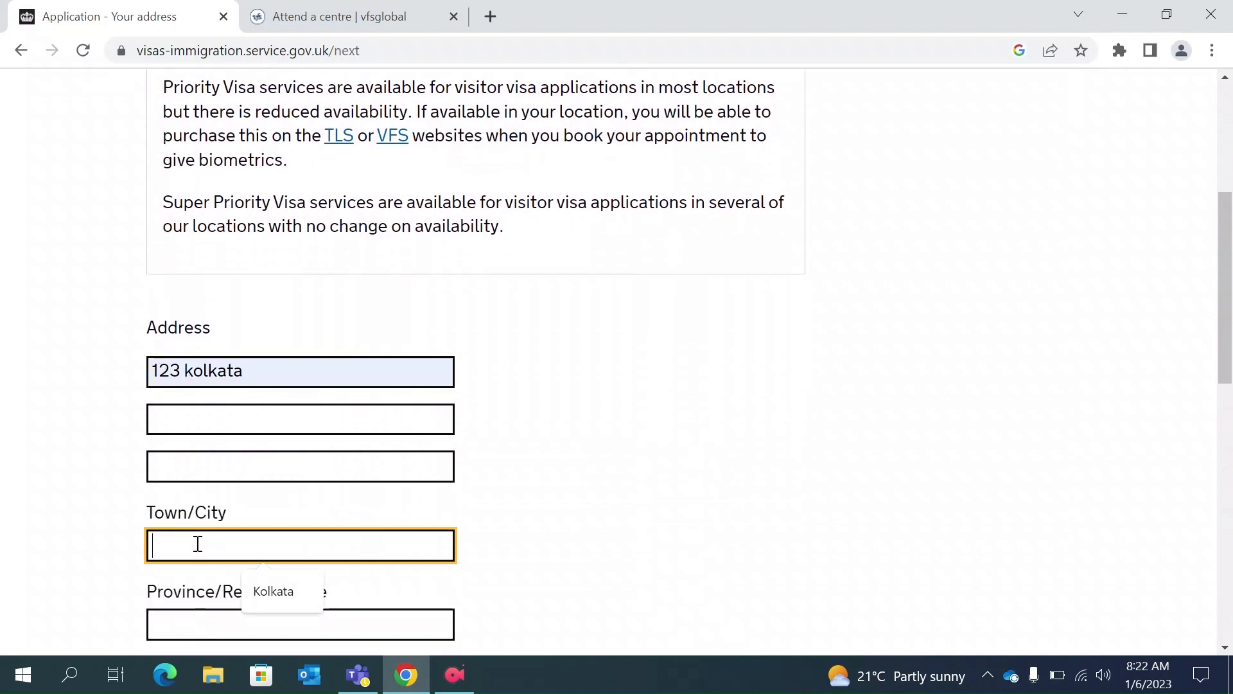
left_click(265, 576)
scroll(266, 578, "down", 2)
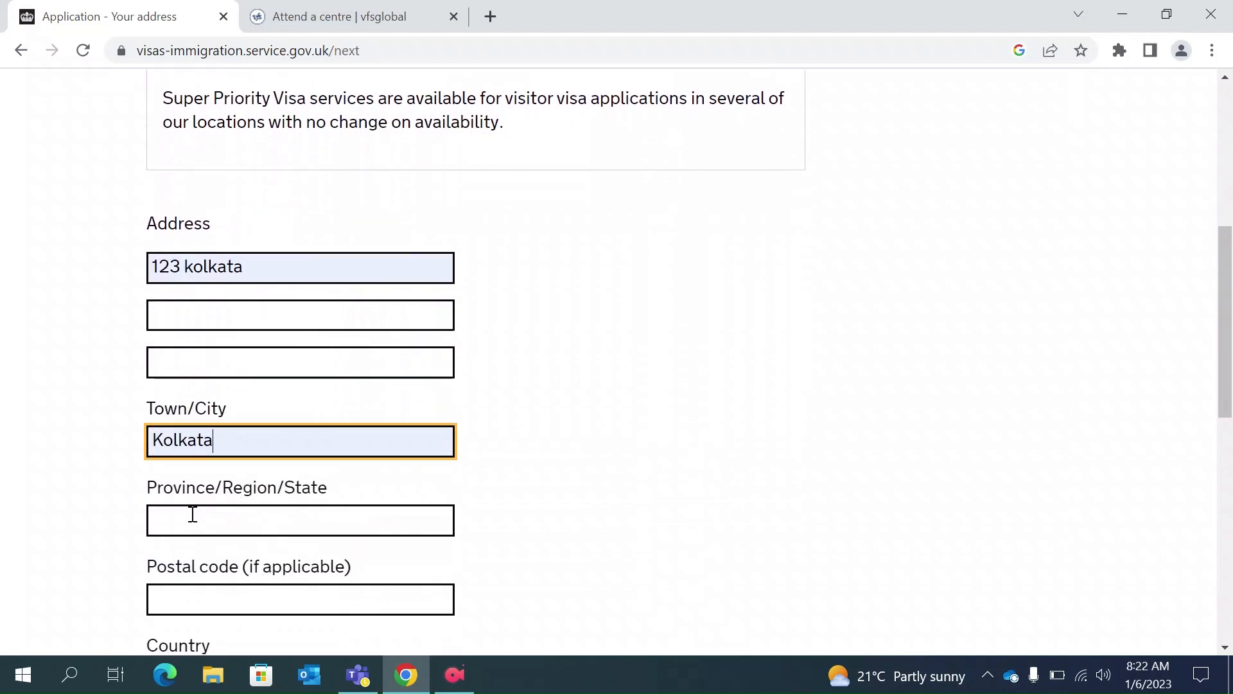
left_click(193, 515)
left_click(279, 554)
scroll(273, 549, "down", 2)
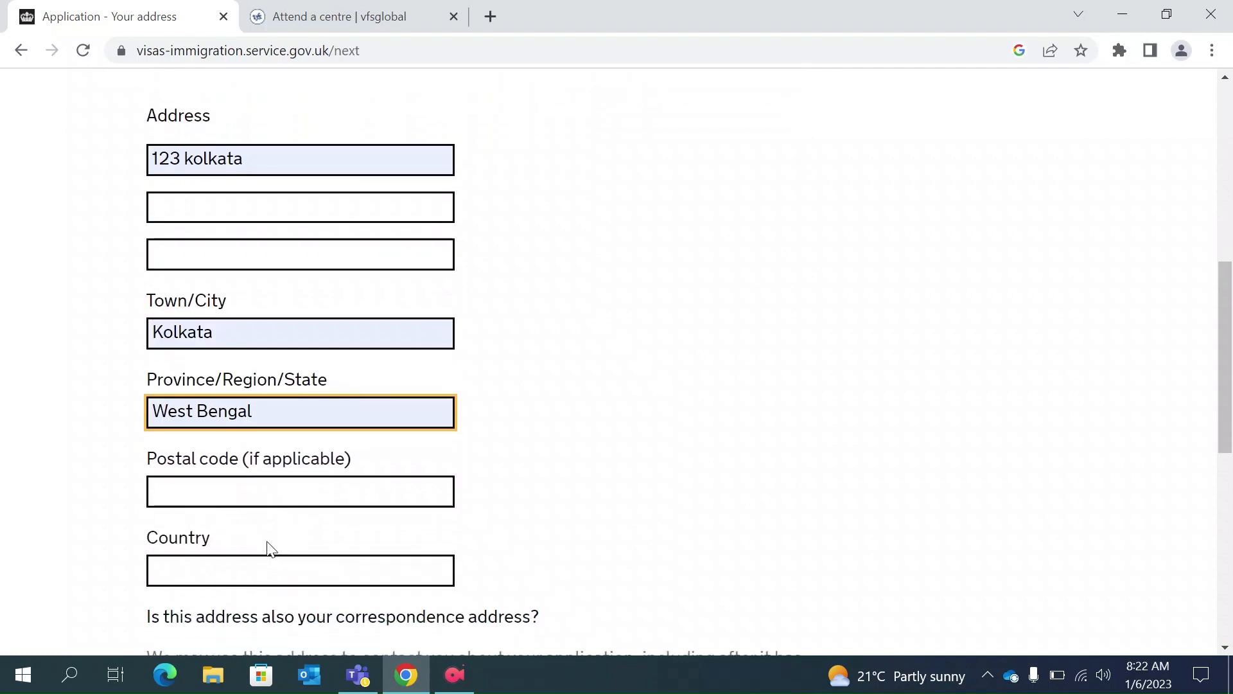
left_click(205, 486)
left_click(295, 538)
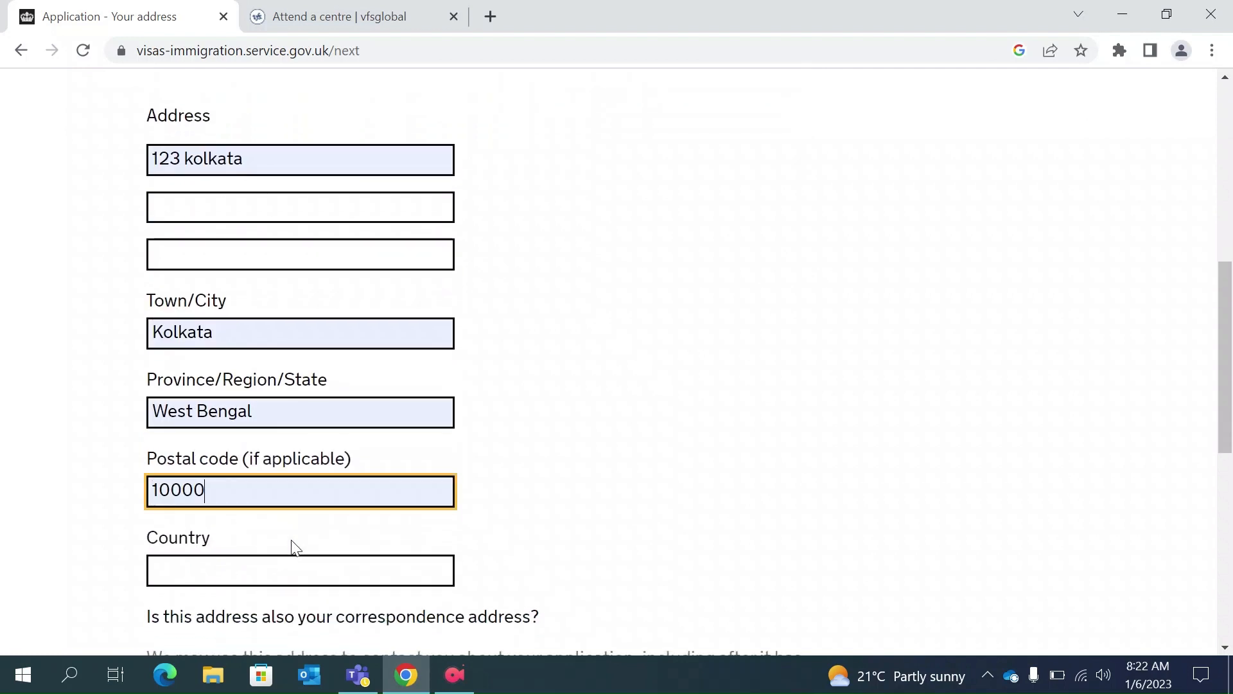
Set the country to India, mark it as the correspondence address, and save.
left_click(207, 560)
type("India")
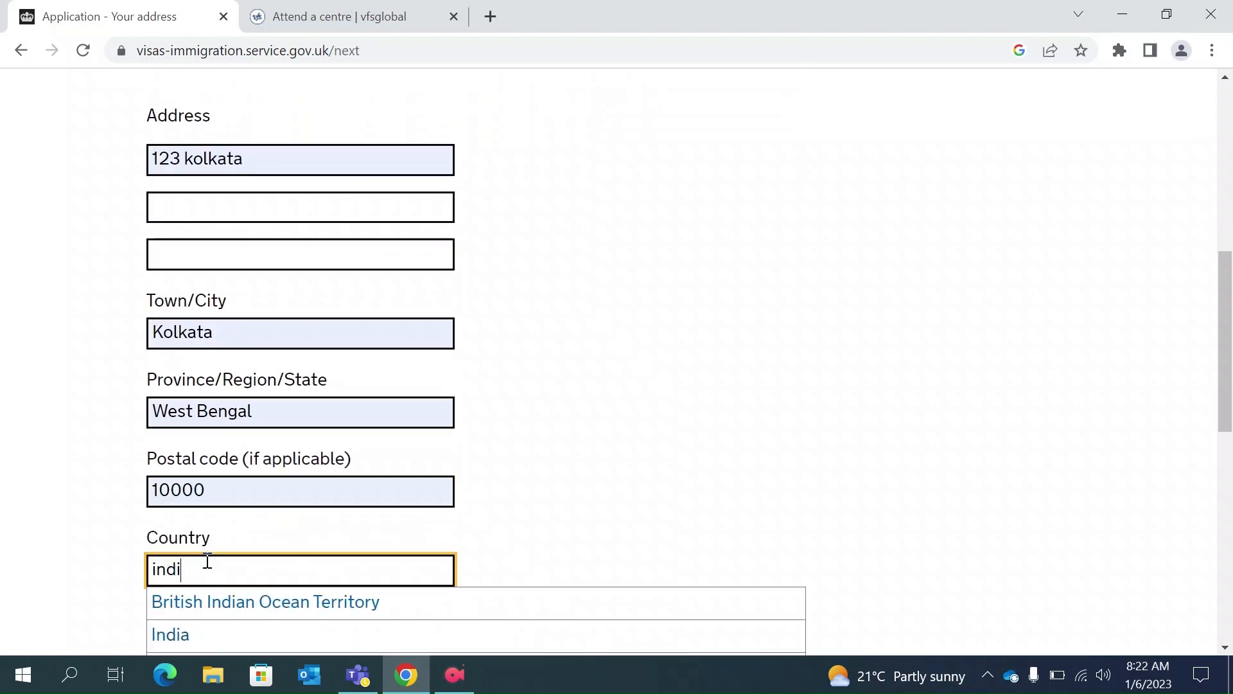
key("Down")
key("Down")
key("Return")
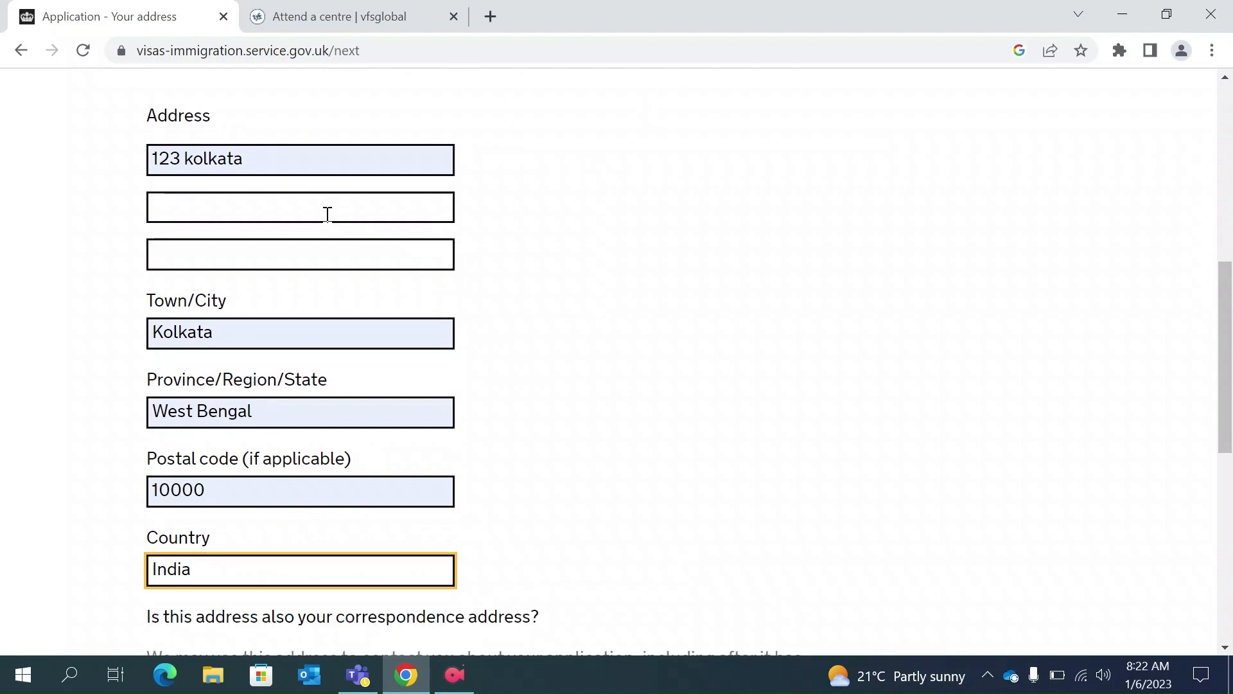
scroll(434, 441, "down", 3)
left_click(166, 505)
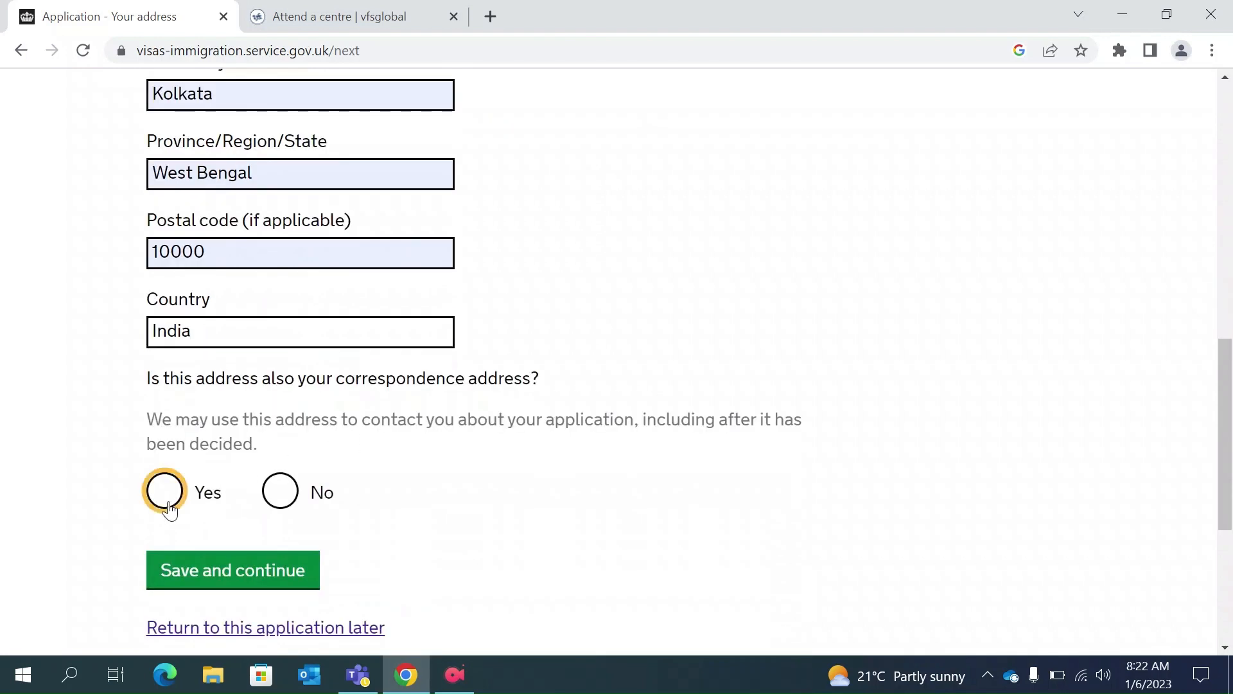
left_click(151, 377)
left_click_drag(148, 378, 539, 383)
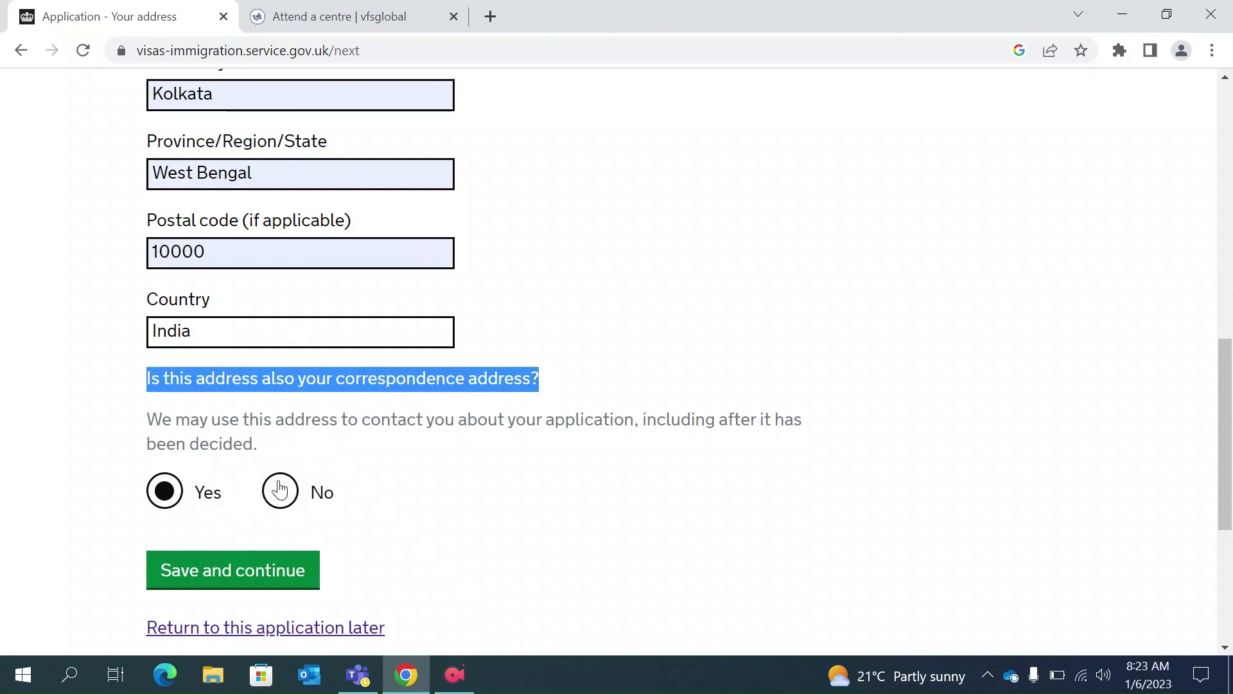
left_click(235, 559)
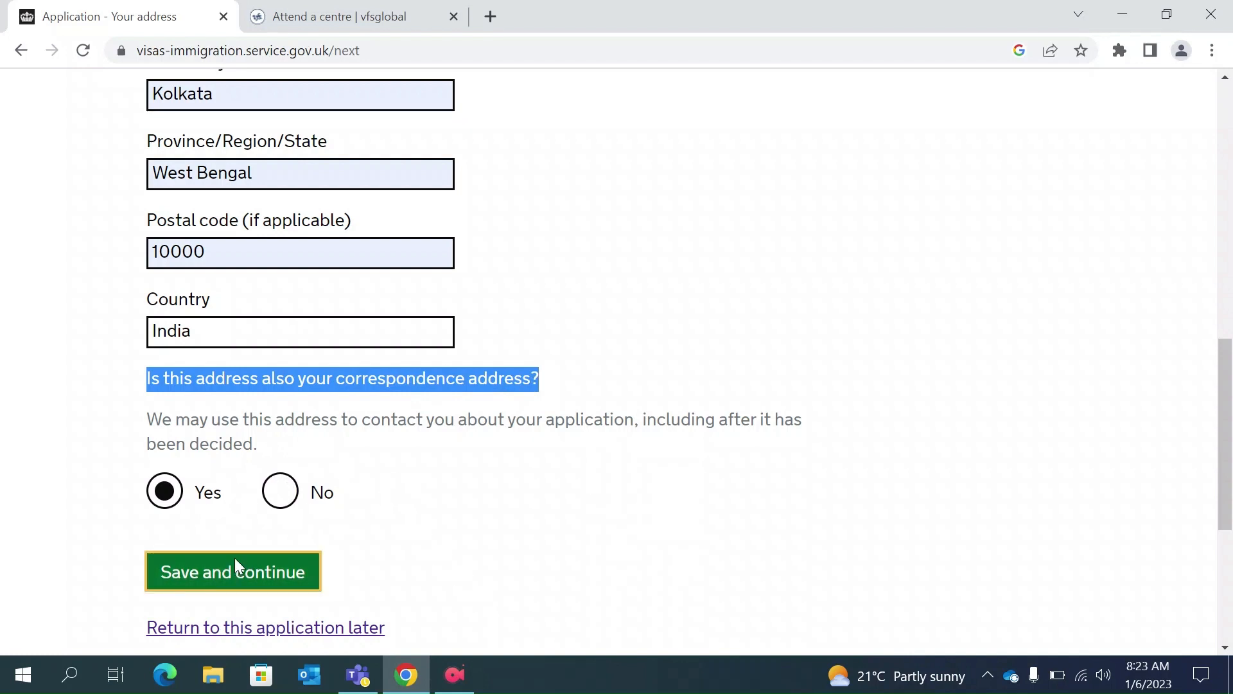
Enter 28 Years as the time lived at the address.
scroll(434, 486, "down", 2)
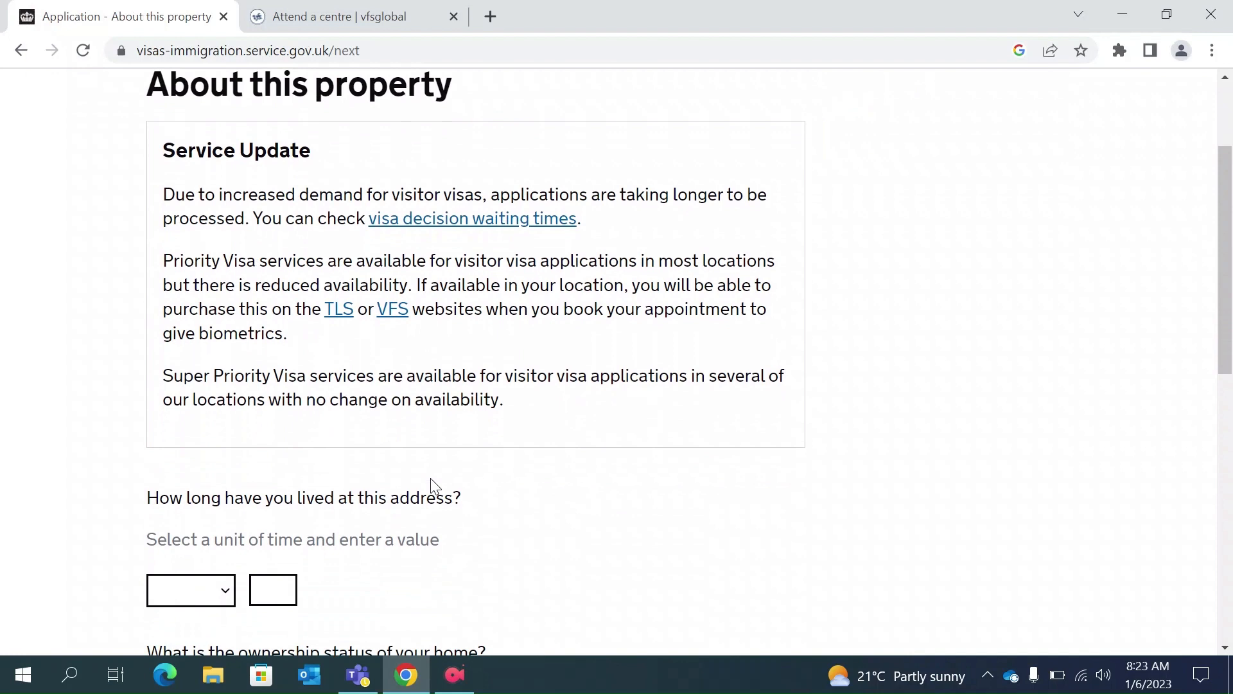
scroll(384, 555, "down", 1)
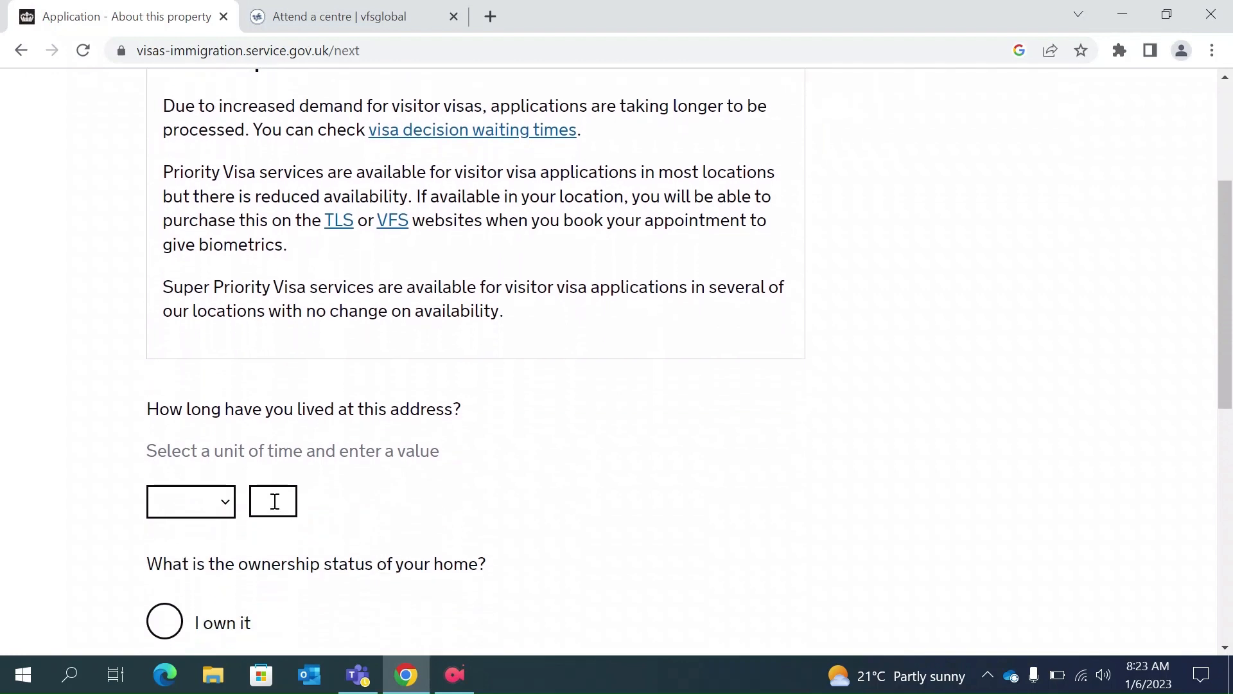
left_click(274, 501)
type("28")
scroll(330, 501, "down", 1)
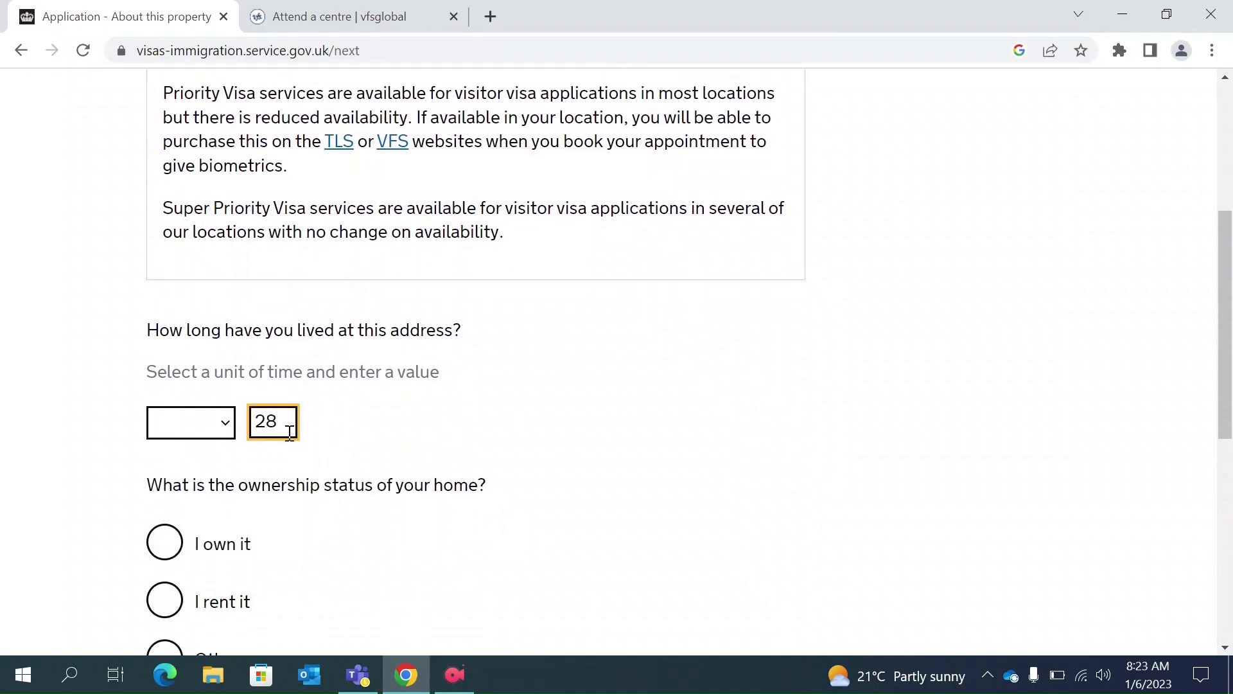
left_click(223, 430)
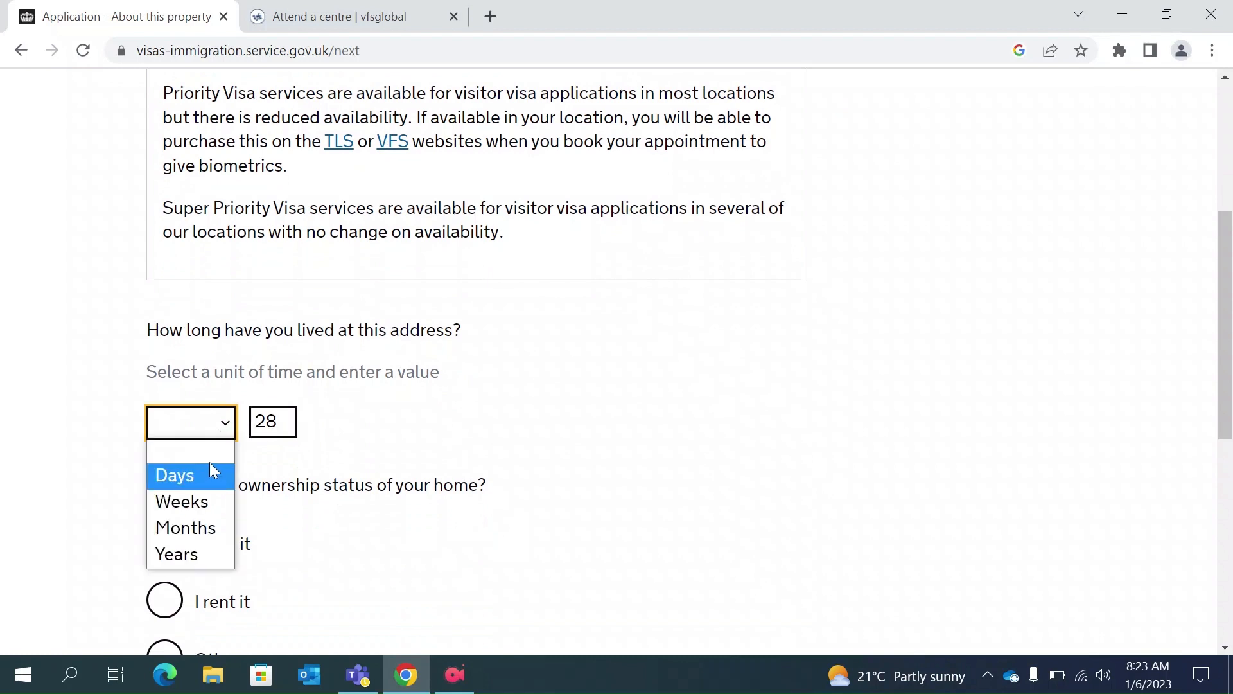
left_click(176, 550)
Set the ownership status to 'I own it' and save the property details.
scroll(267, 506, "down", 2)
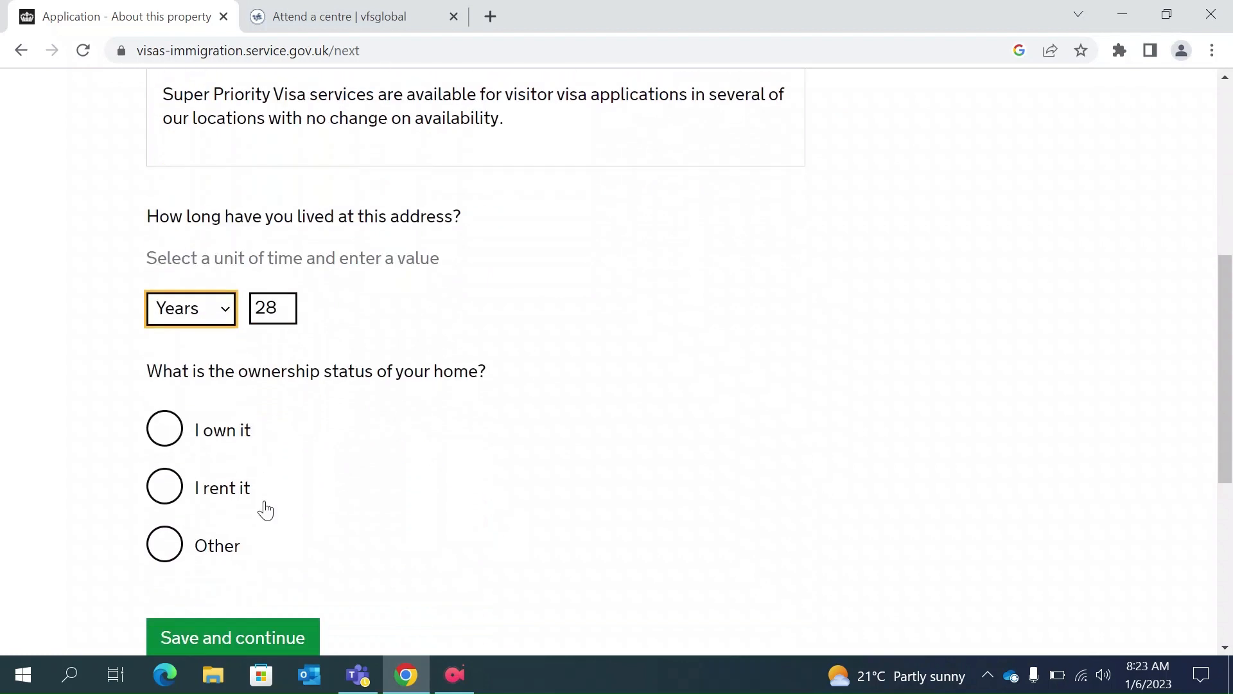
left_click(167, 436)
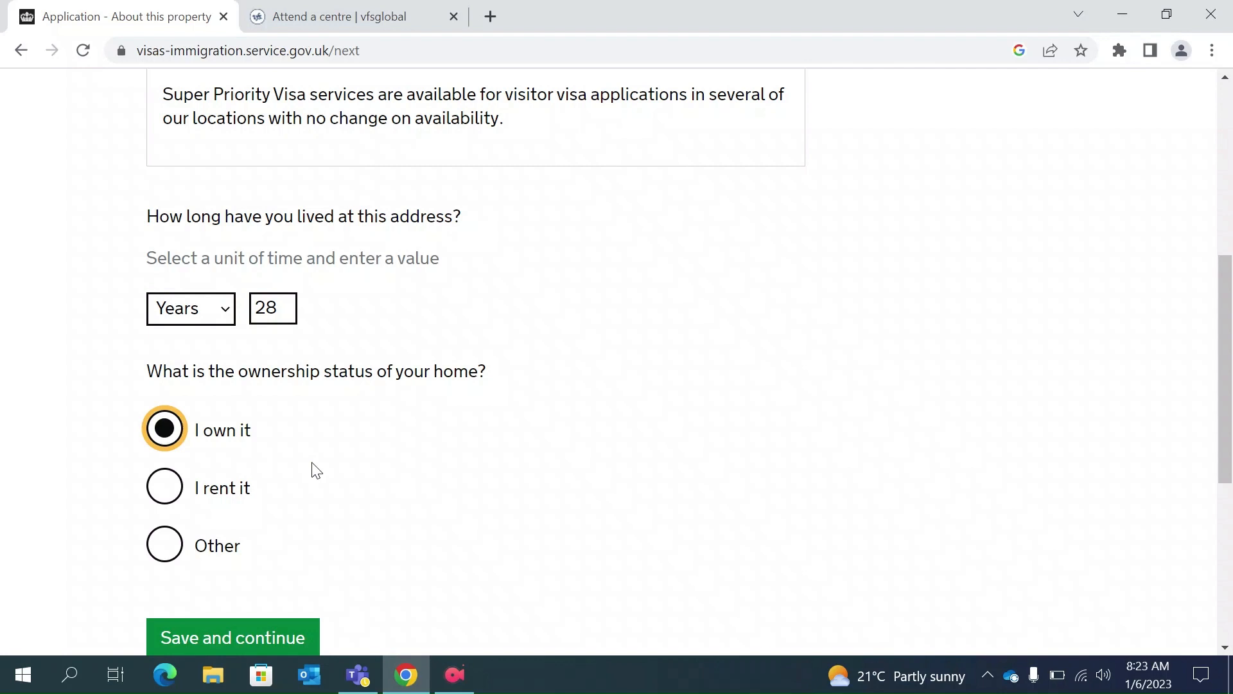
left_click(162, 547)
scroll(365, 520, "down", 1)
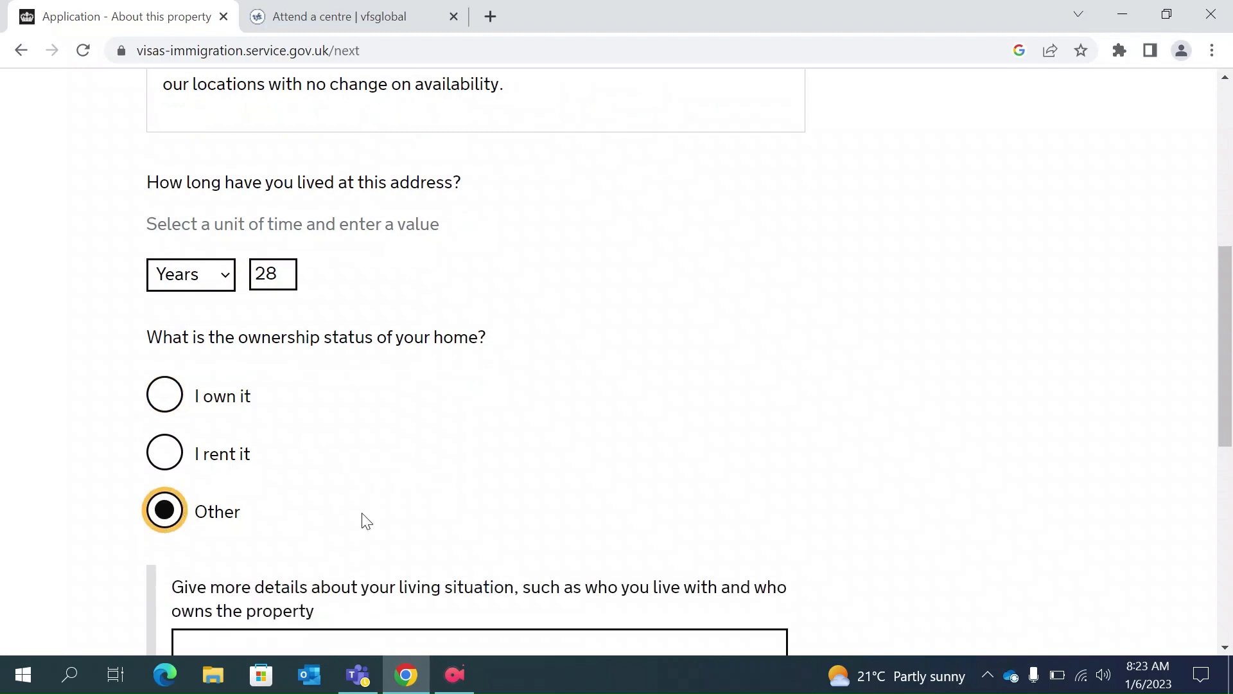
scroll(364, 520, "down", 3)
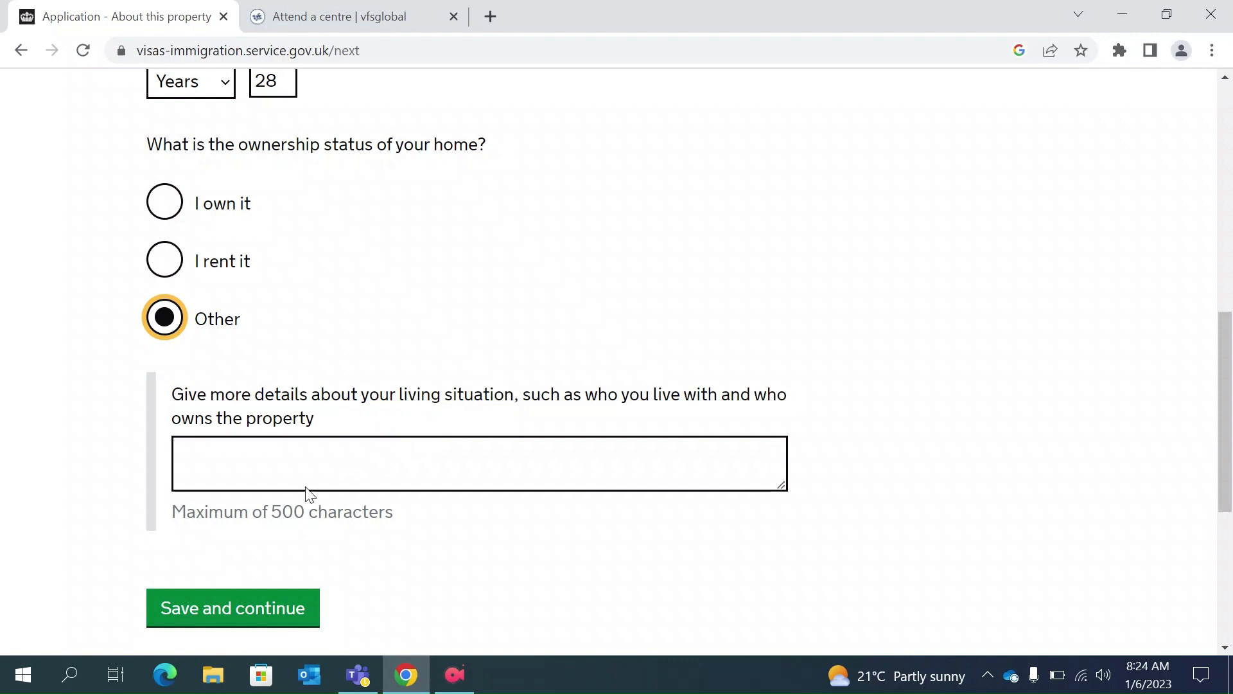
left_click(165, 203)
scroll(309, 297, "down", 2)
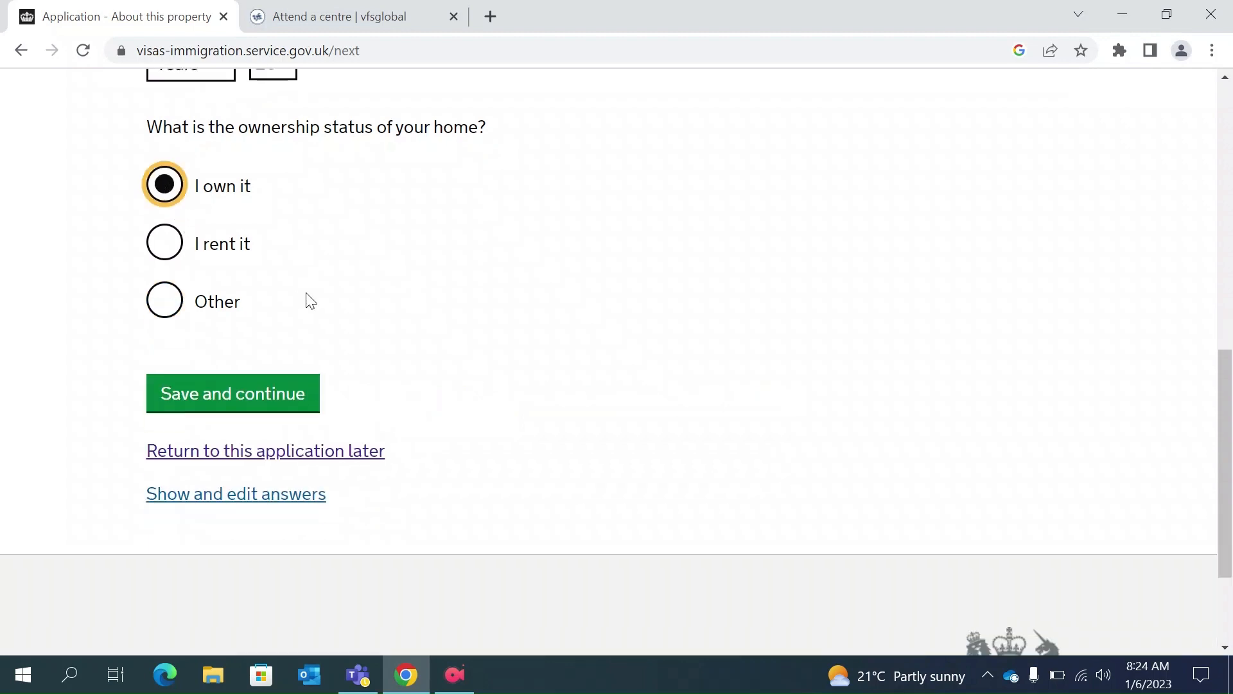
left_click(227, 347)
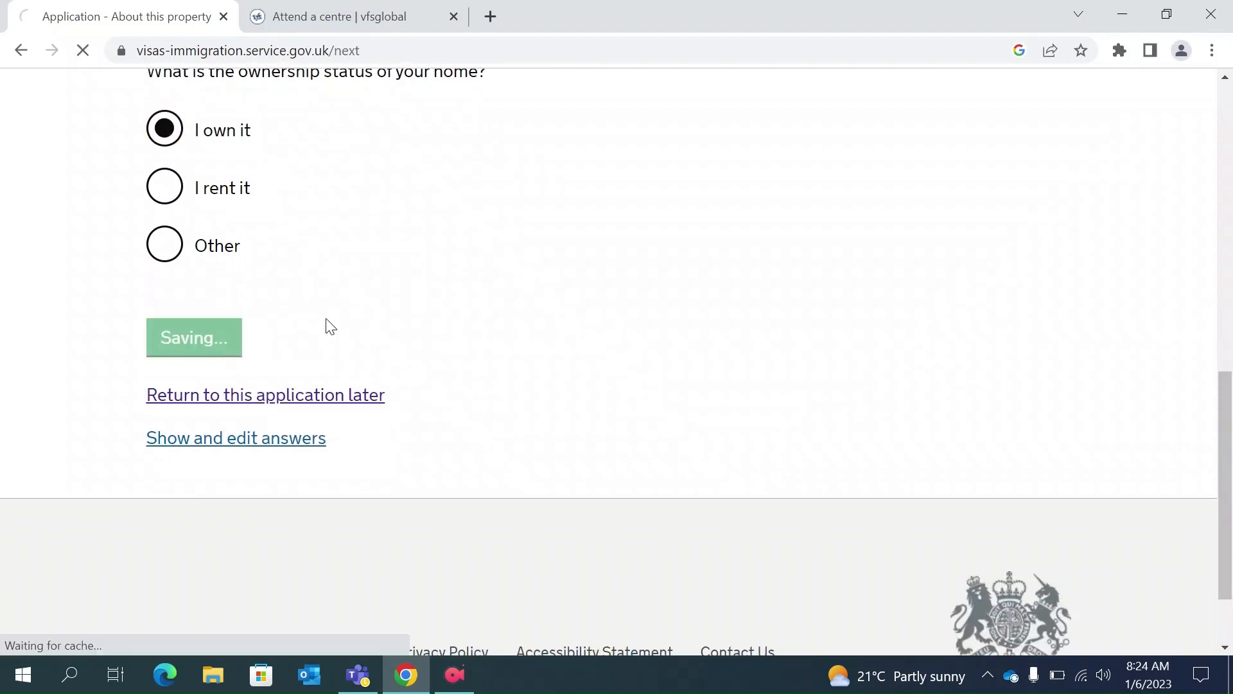
scroll(424, 313, "down", 1)
Fill the passport number and issuing authority Kolkata from autofill suggestions.
scroll(424, 318, "down", 2)
scroll(424, 318, "up", 1)
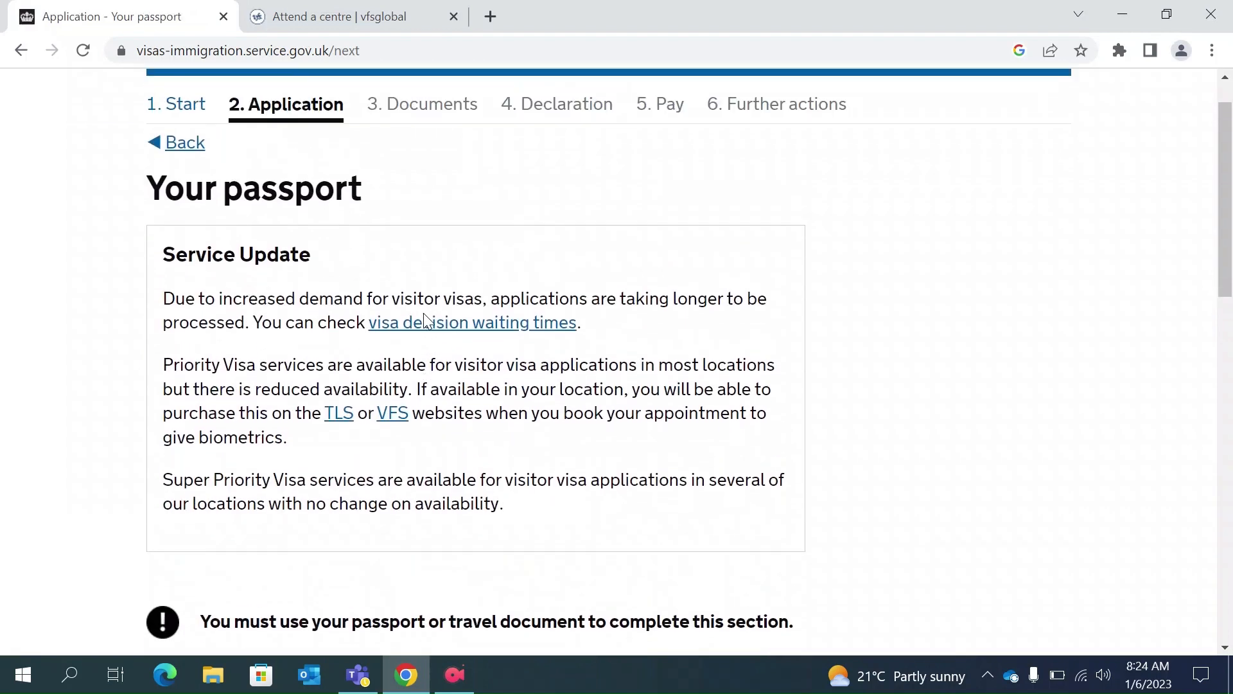
scroll(424, 321, "down", 5)
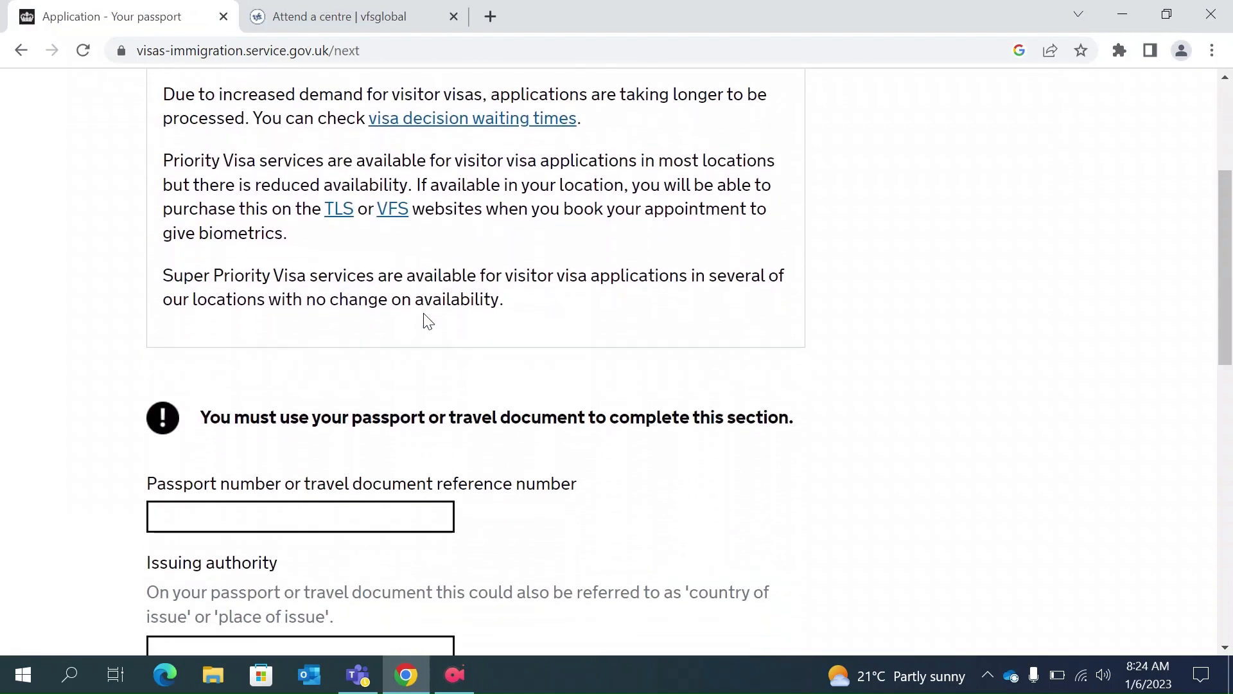
left_click(248, 400)
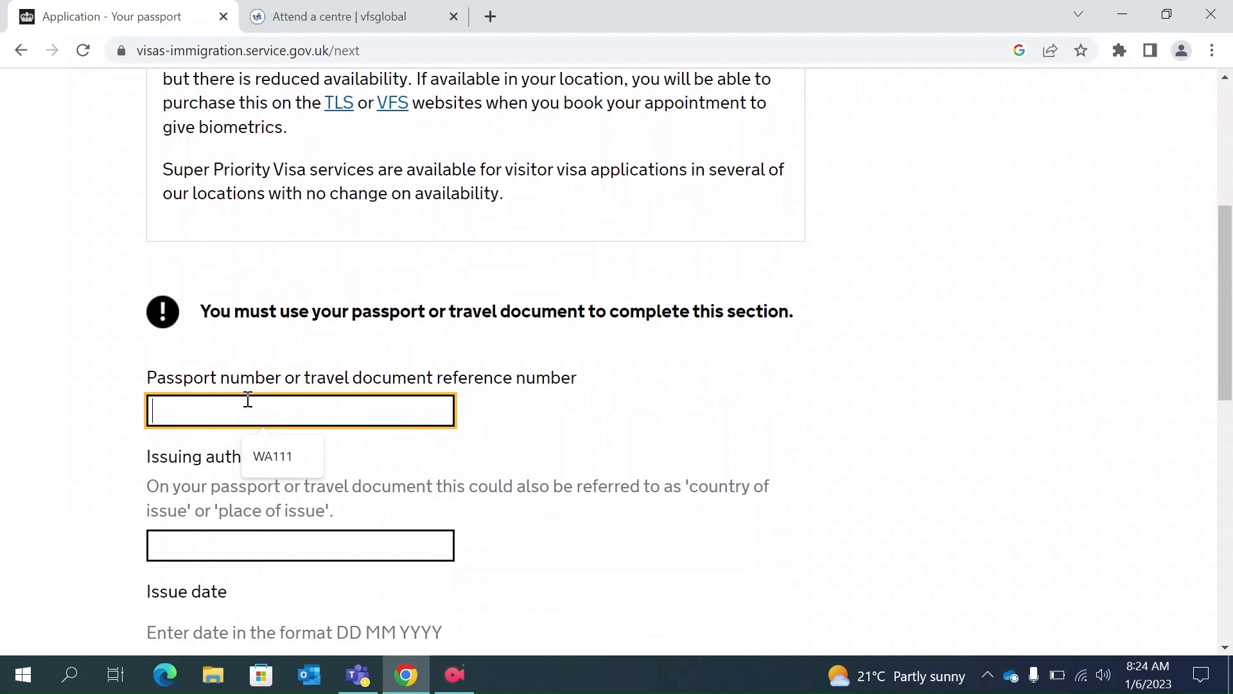
left_click(275, 457)
scroll(278, 457, "down", 1)
left_click(217, 457)
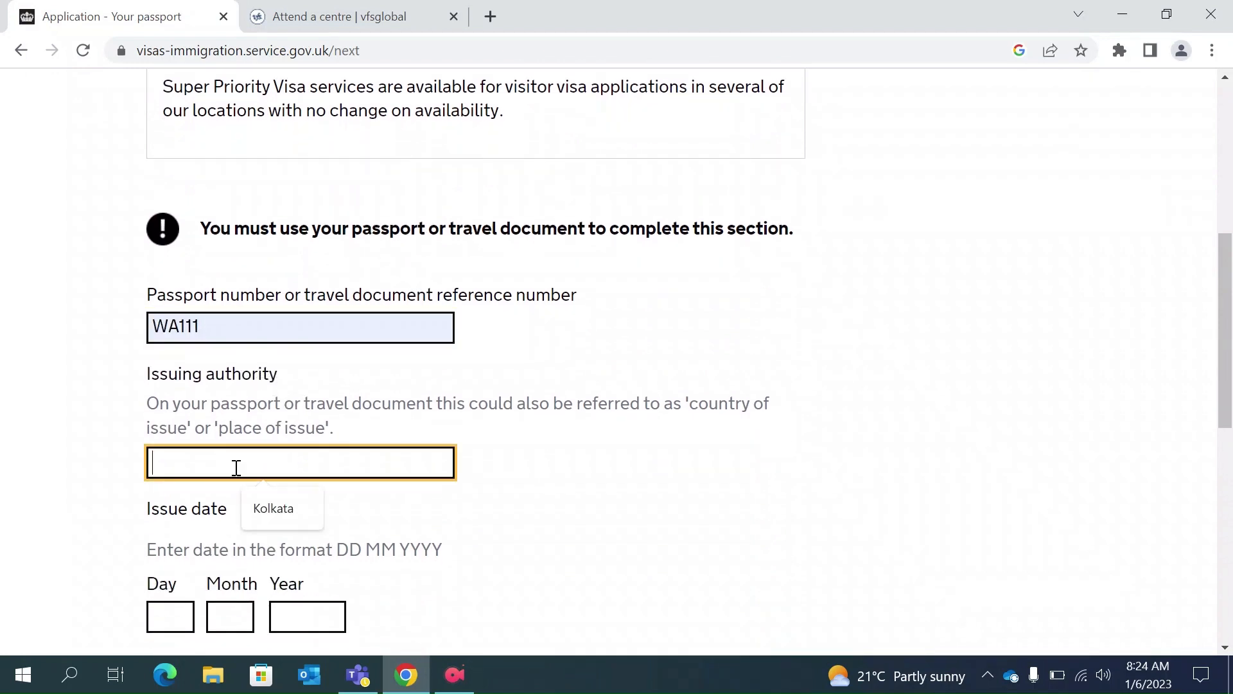
left_click(293, 504)
scroll(296, 511, "down", 2)
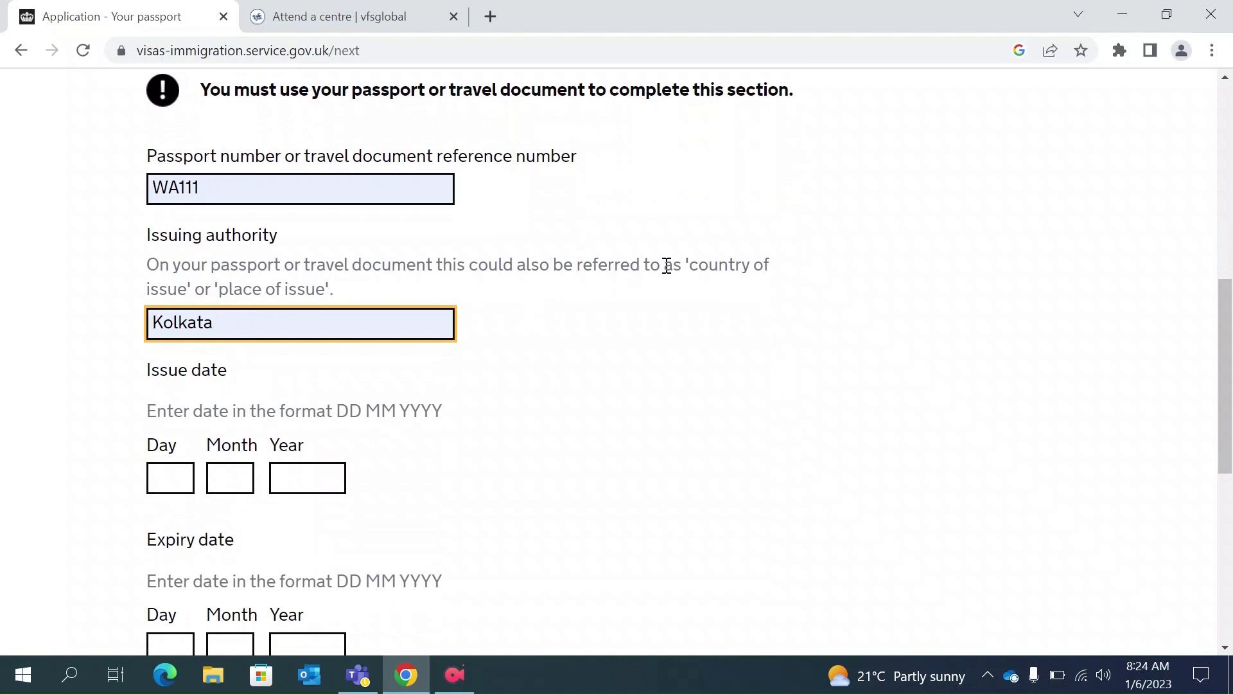
left_click_drag(689, 264, 187, 287)
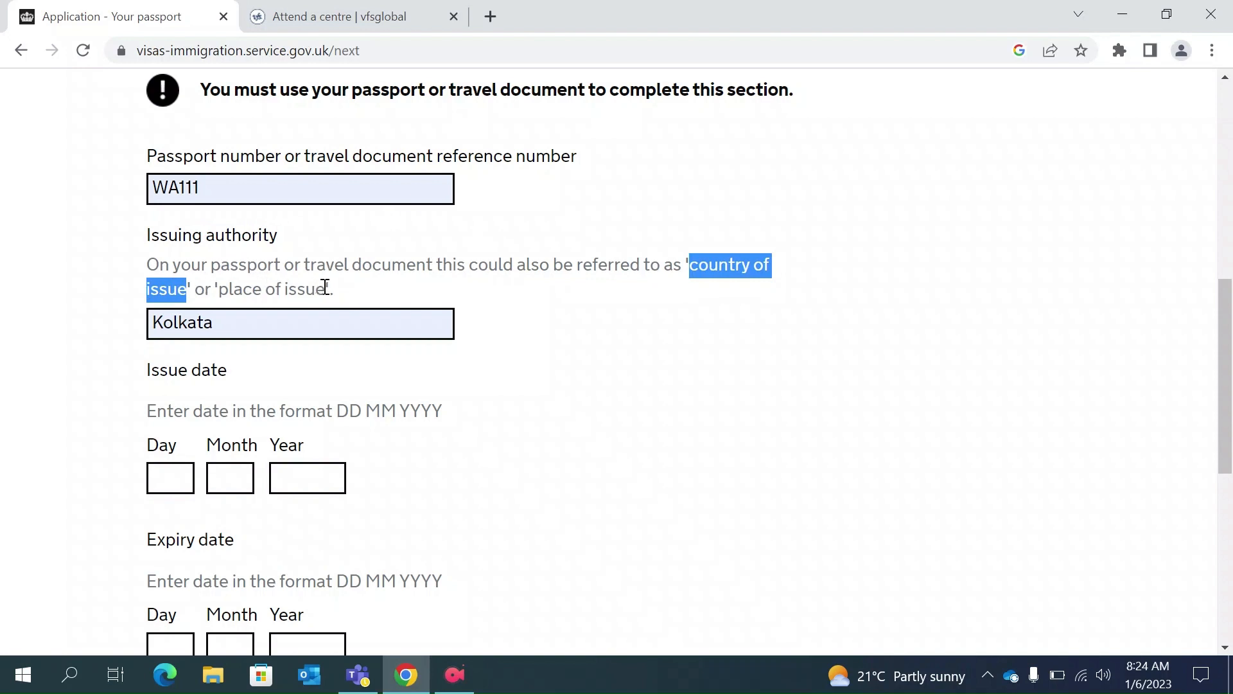
left_click_drag(325, 286, 221, 290)
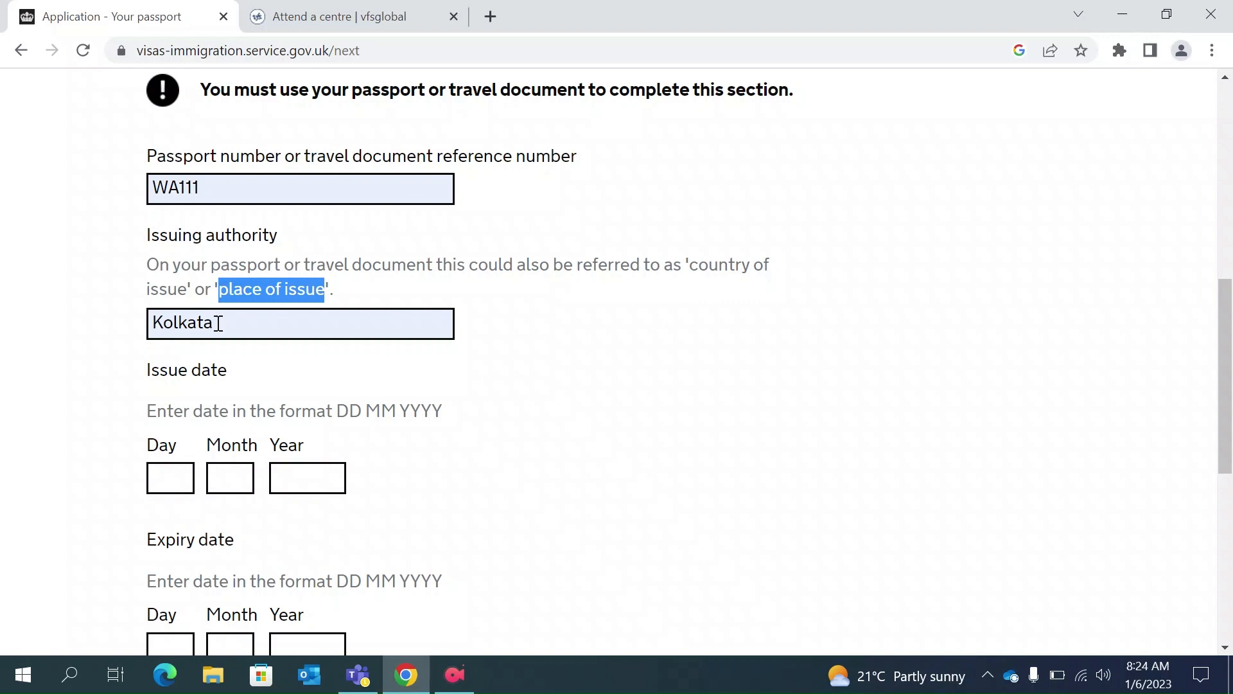
scroll(315, 379, "down", 1)
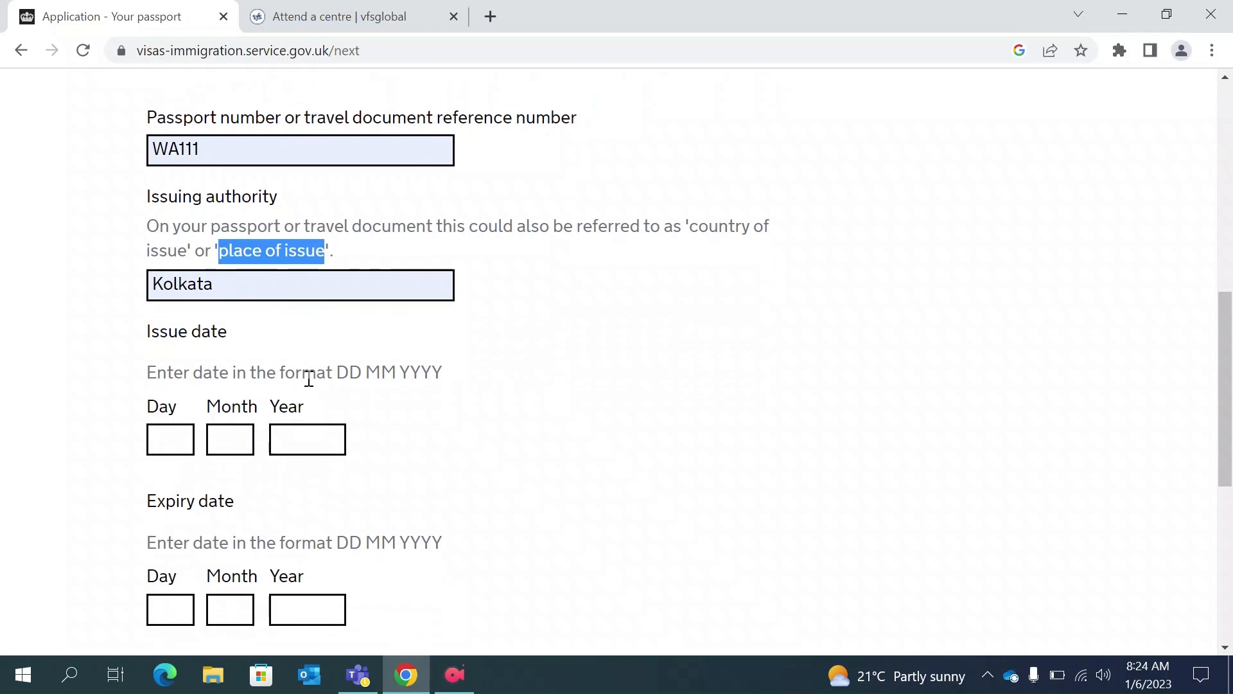
left_click(148, 447)
Enter the passport issue date 01/01/2020.
left_click(189, 434)
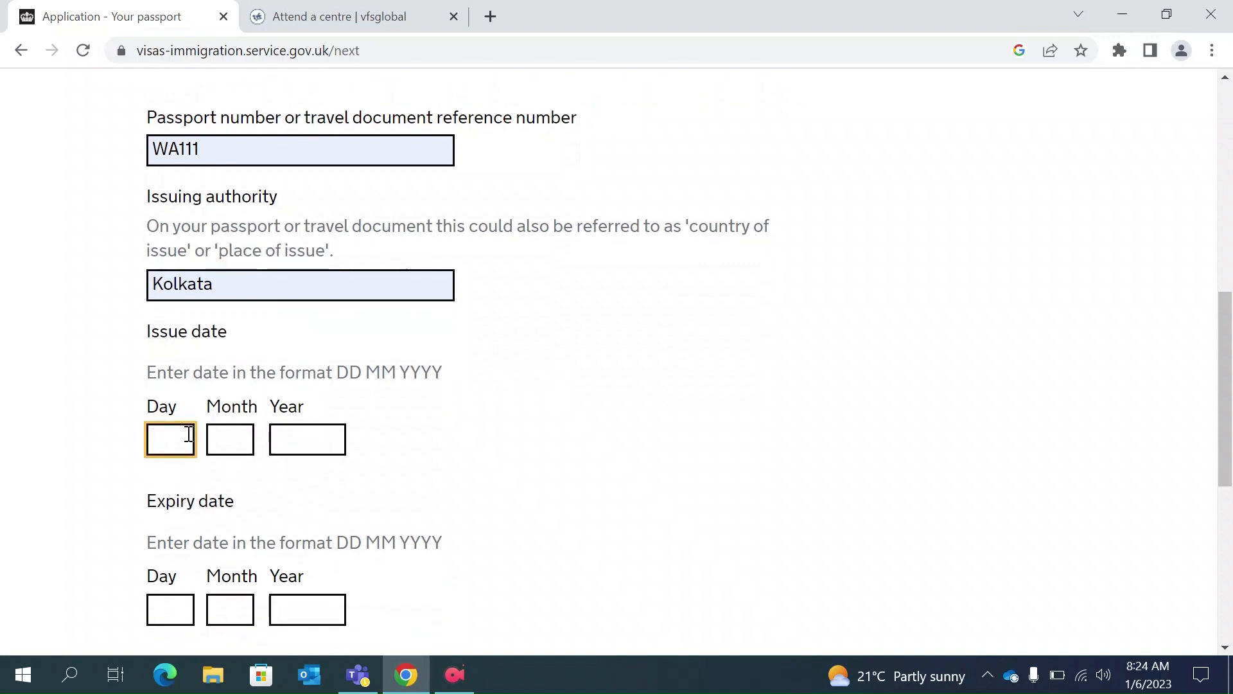
type("01")
left_click(238, 440)
type("01")
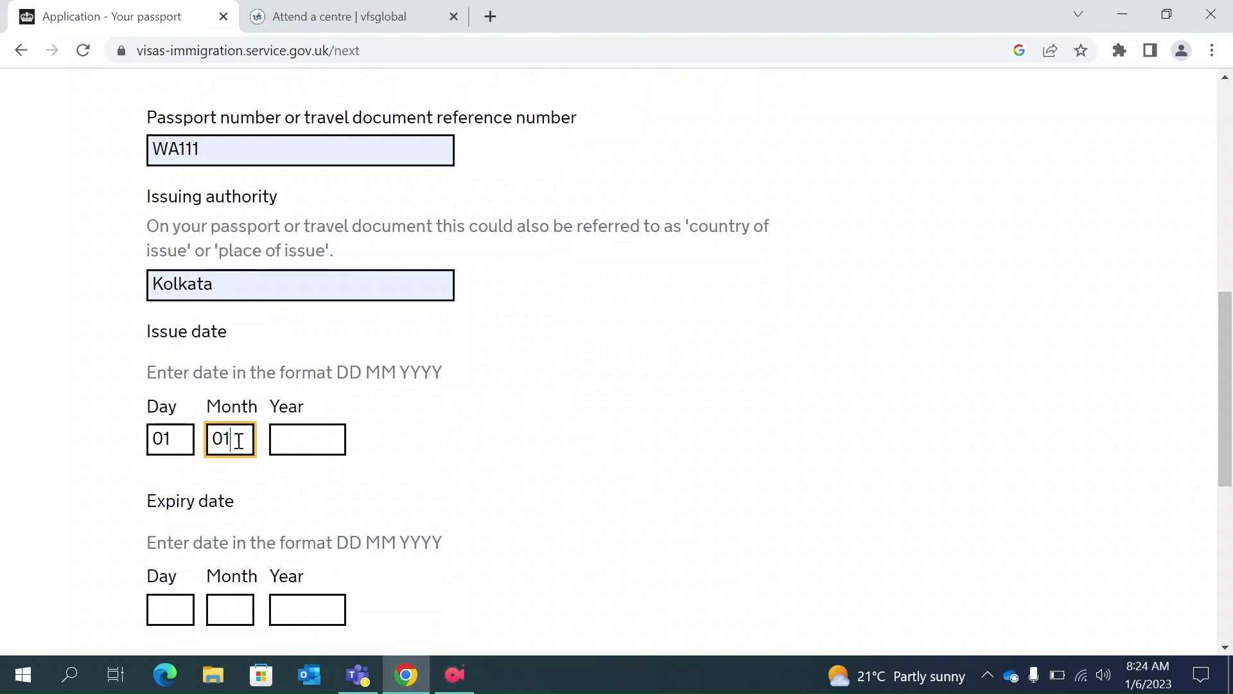
left_click(307, 439)
type("2020")
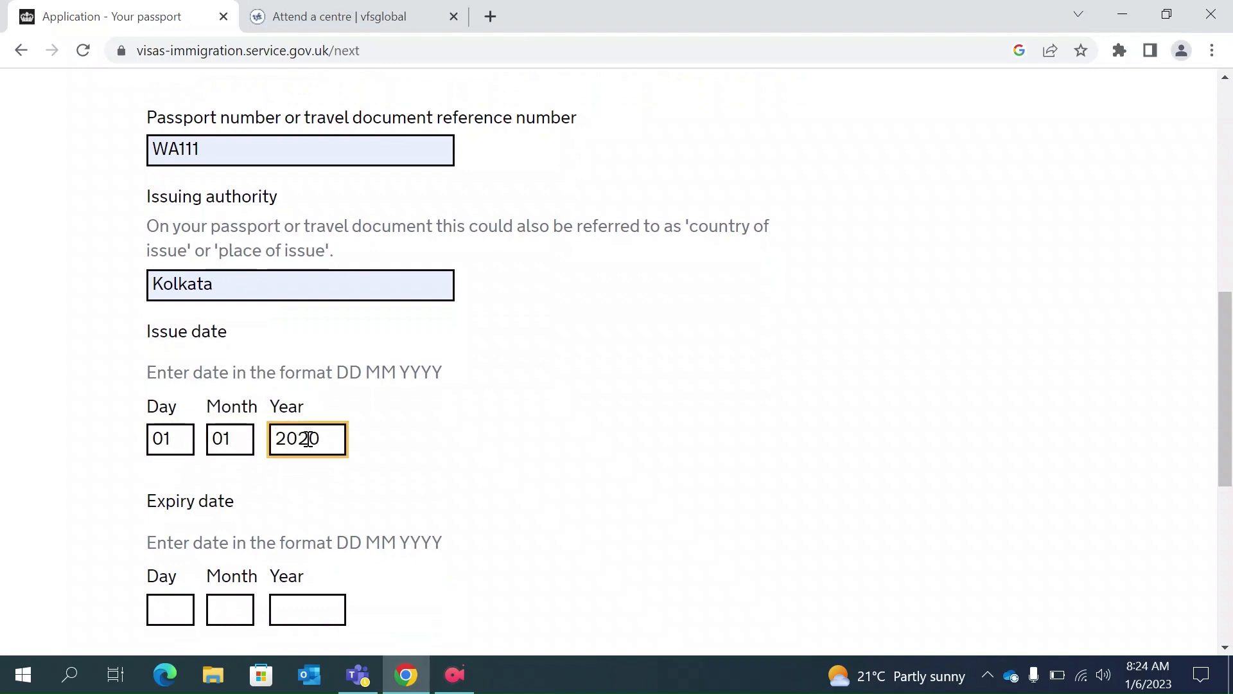
Enter the passport expiry date 01/01/2030 and save the passport details.
scroll(308, 439, "down", 1)
left_click(166, 544)
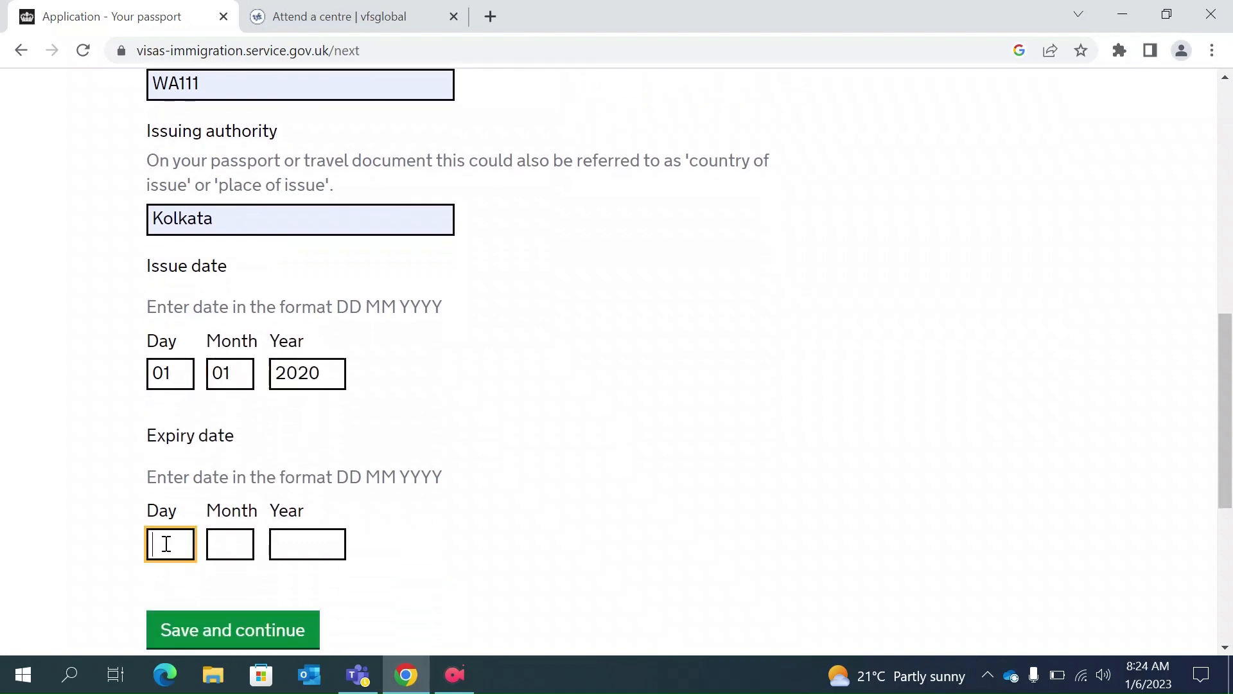
type("01")
left_click(231, 540)
type("01")
left_click(281, 545)
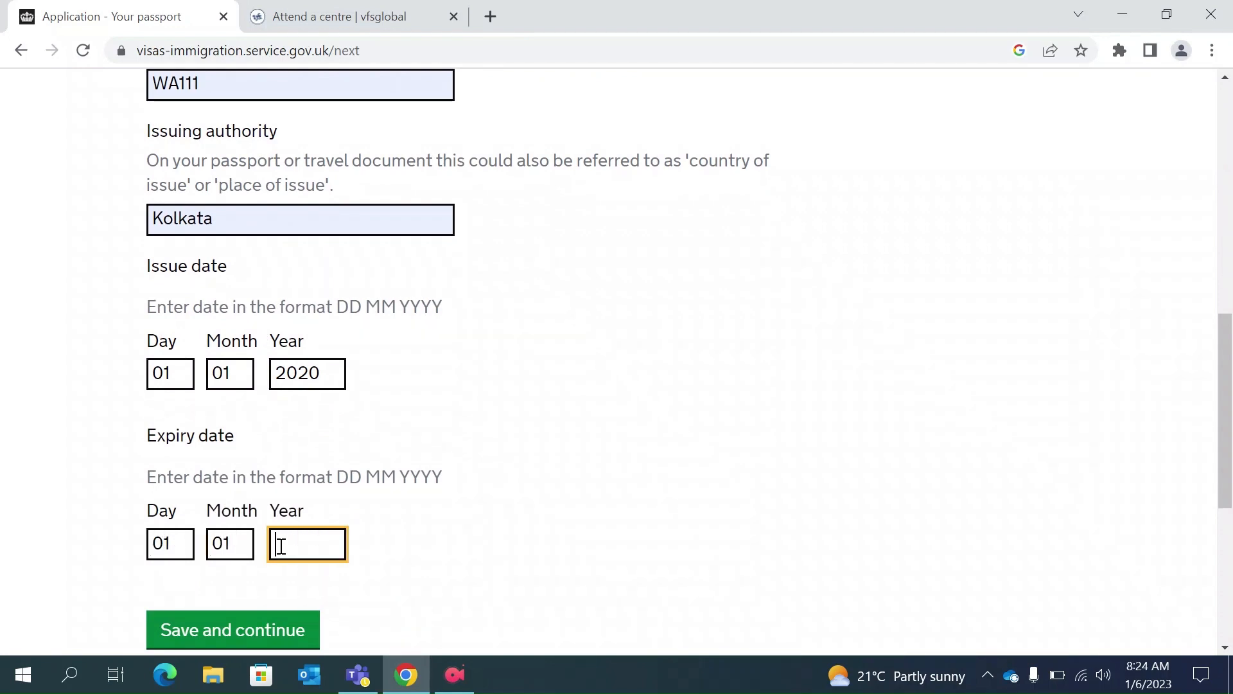
type("2030")
scroll(279, 546, "down", 1)
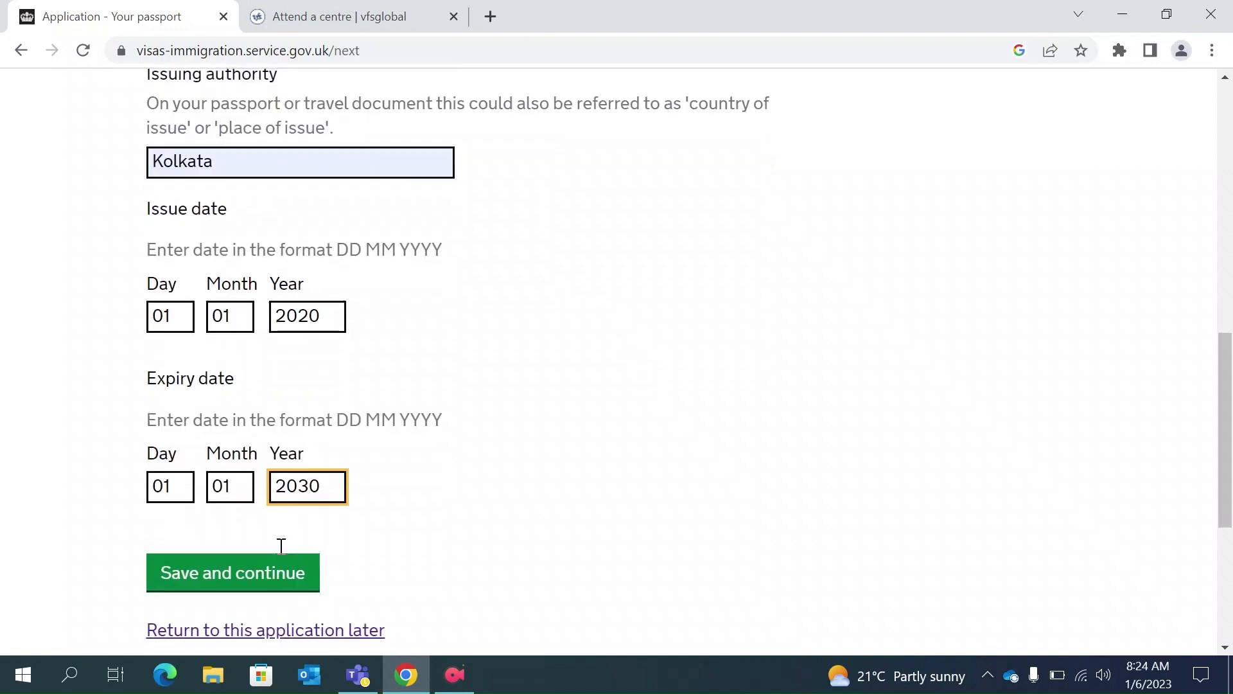
left_click(239, 572)
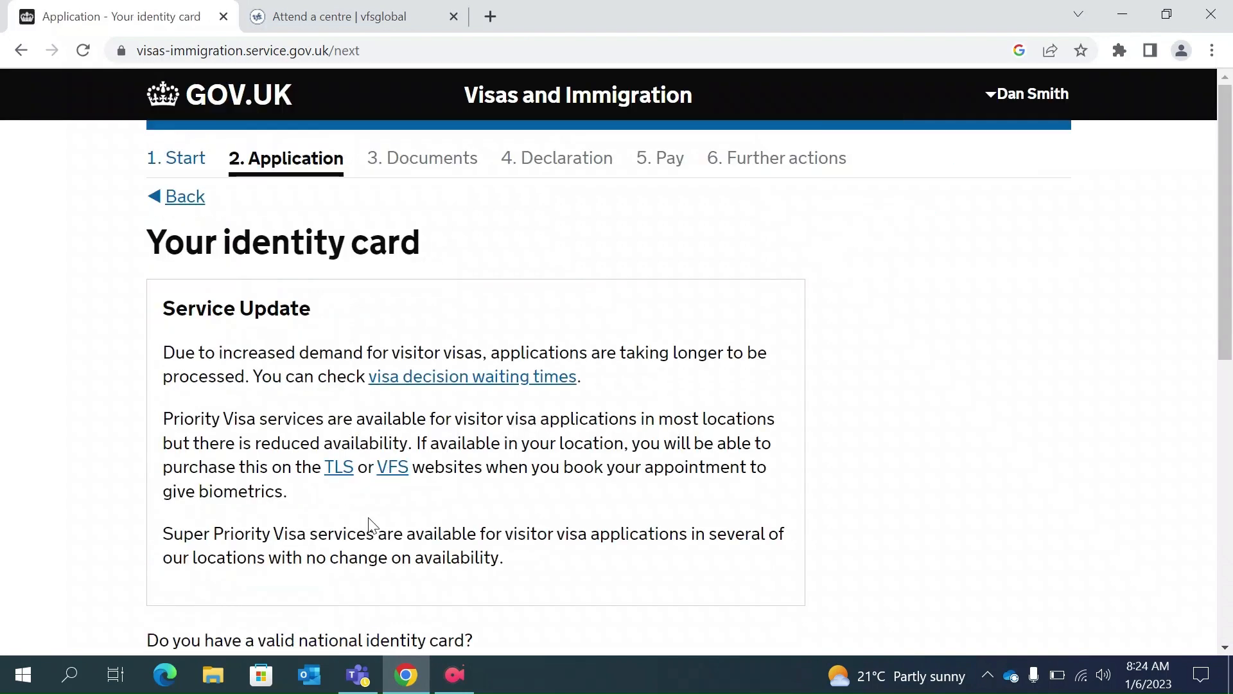
Answer Yes to having a national identity card.
scroll(369, 524, "down", 1)
scroll(369, 523, "down", 2)
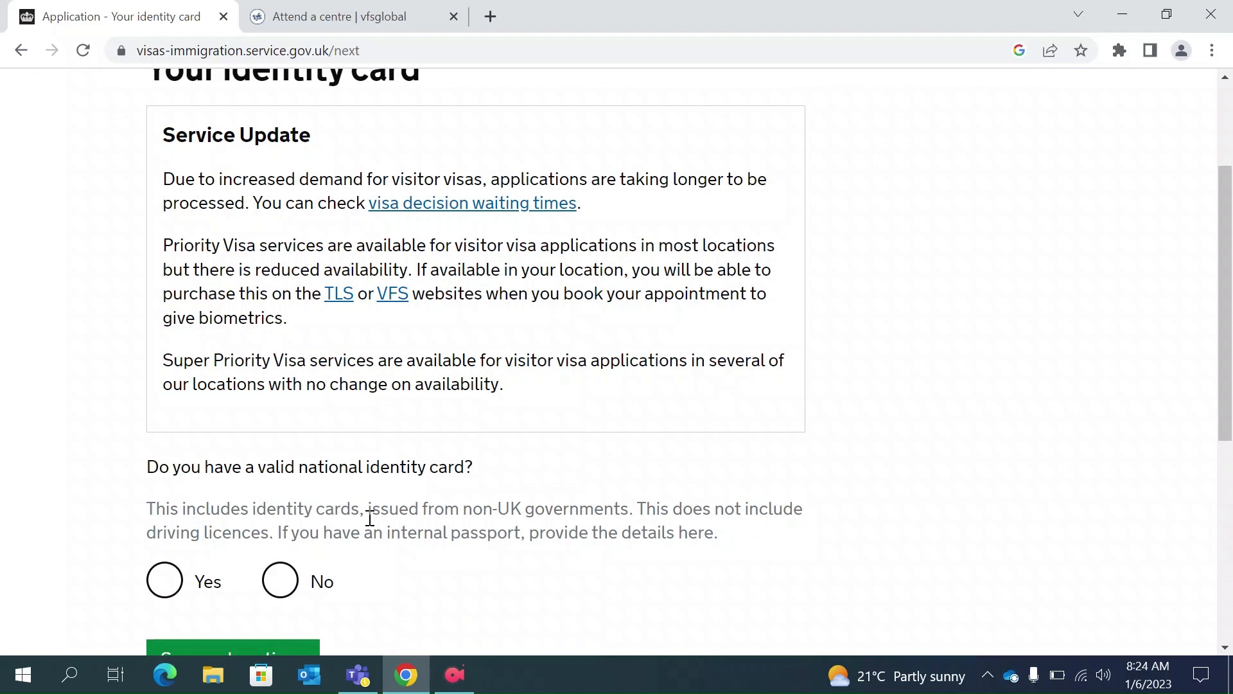
scroll(370, 517, "down", 1)
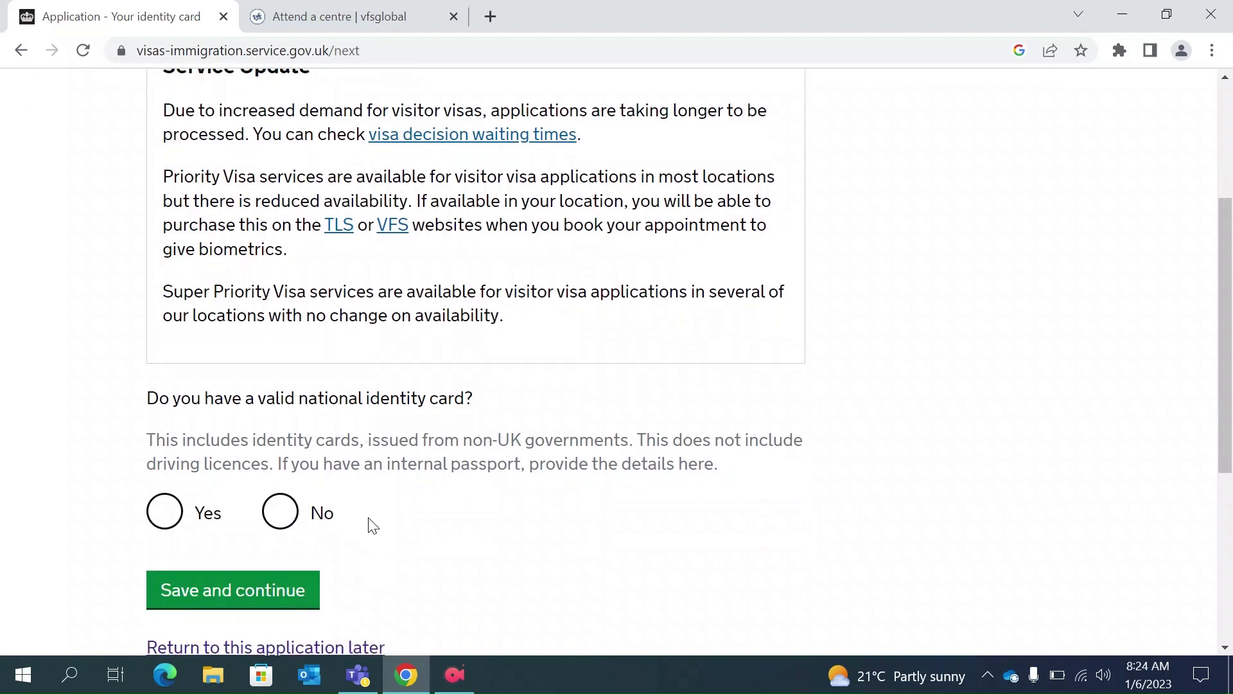
left_click(178, 519)
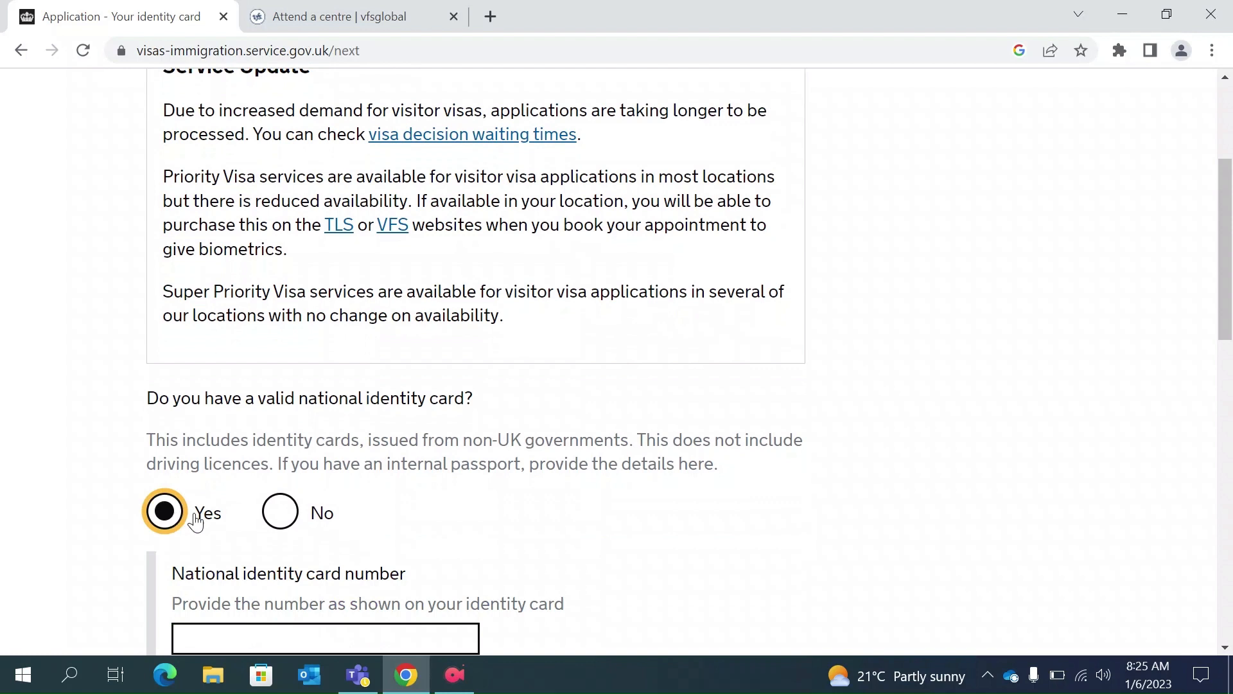
scroll(234, 538, "down", 1)
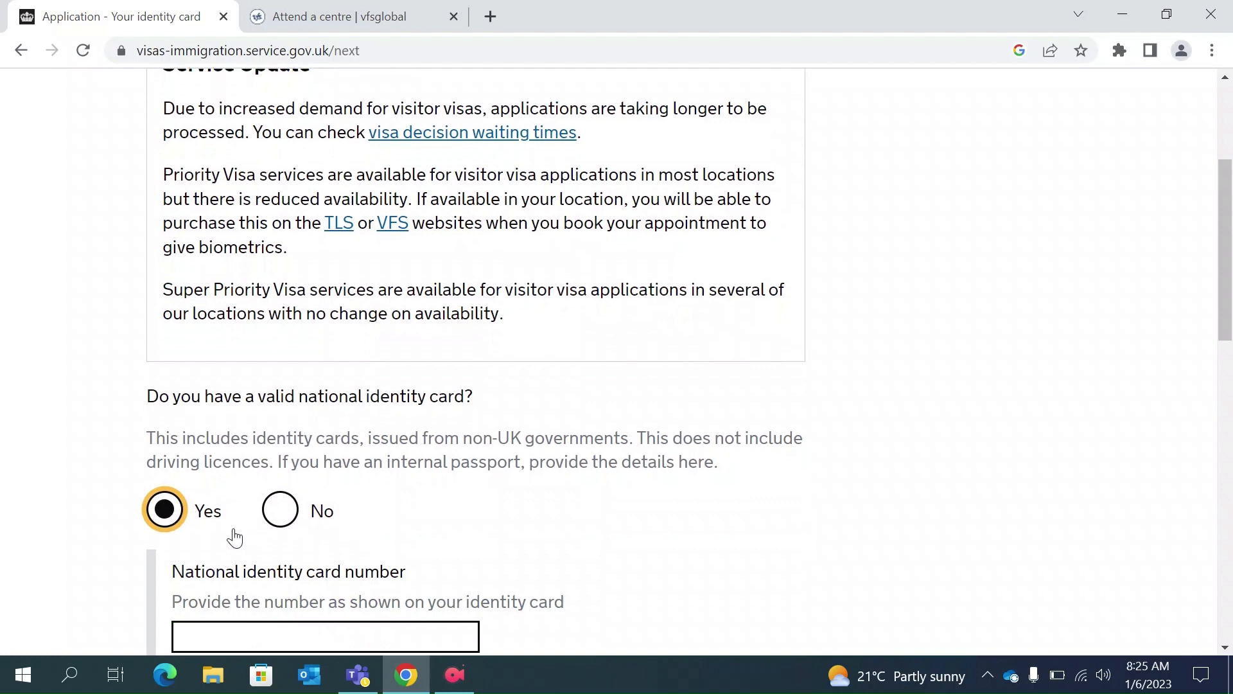
scroll(234, 538, "down", 7)
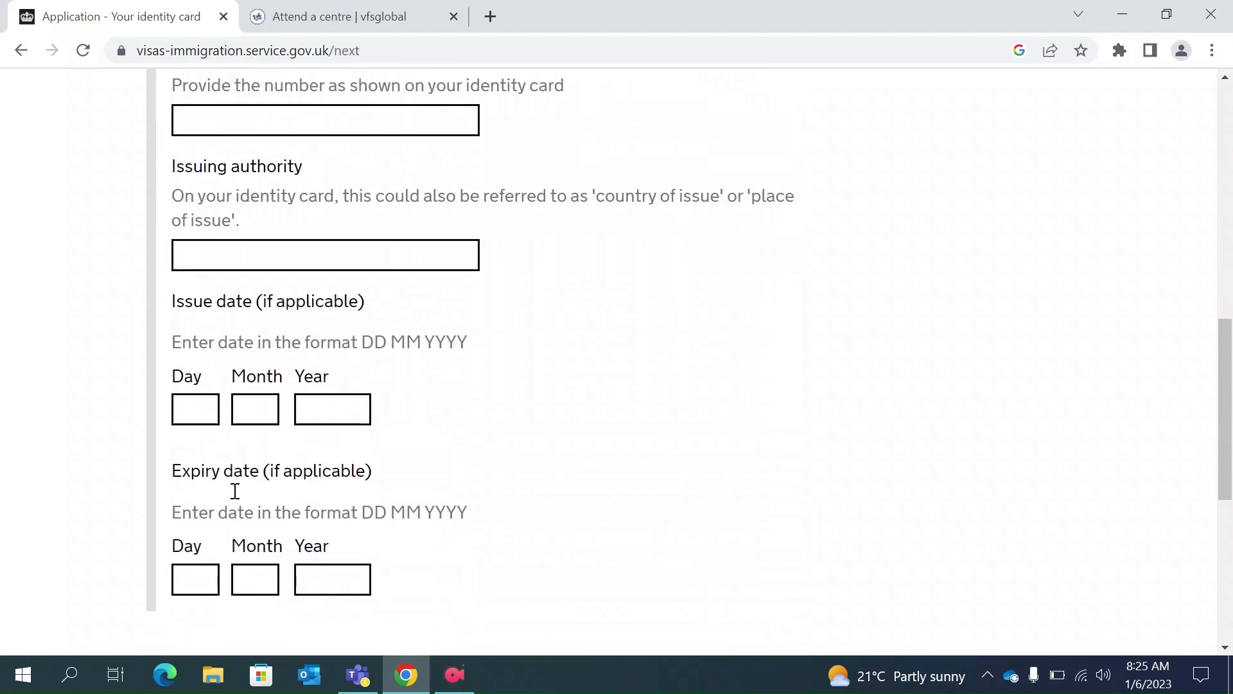
scroll(437, 476, "down", 2)
scroll(437, 476, "up", 2)
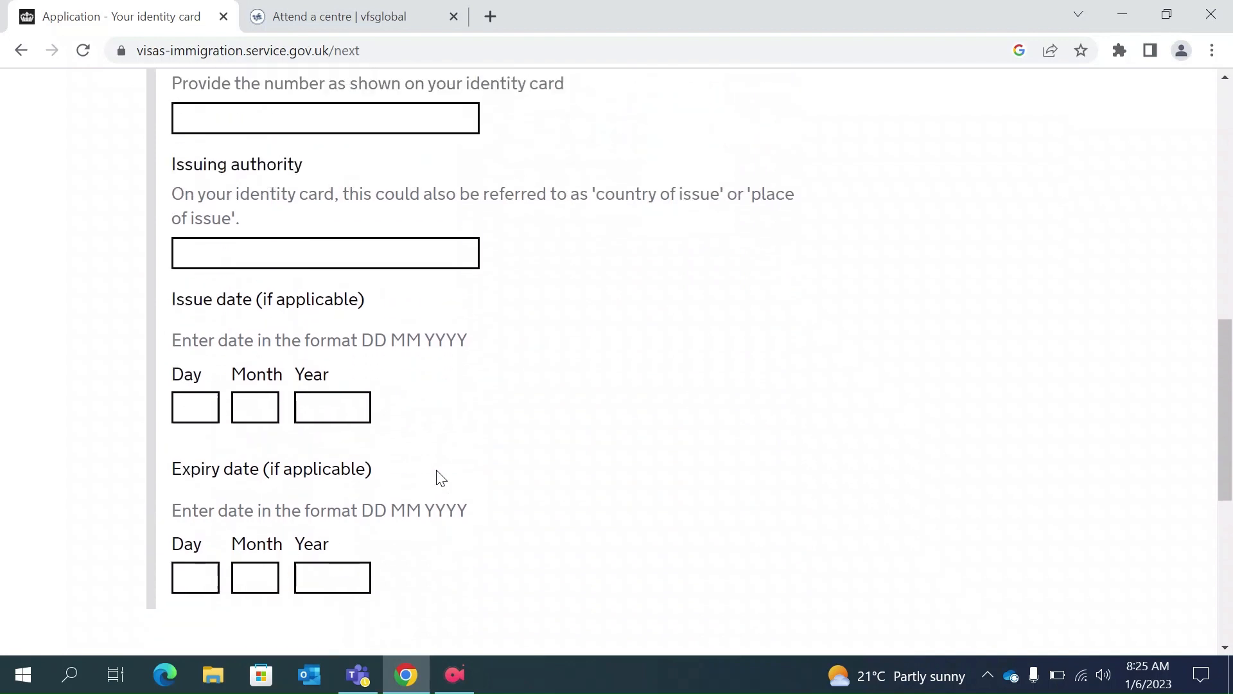
scroll(269, 292, "up", 2)
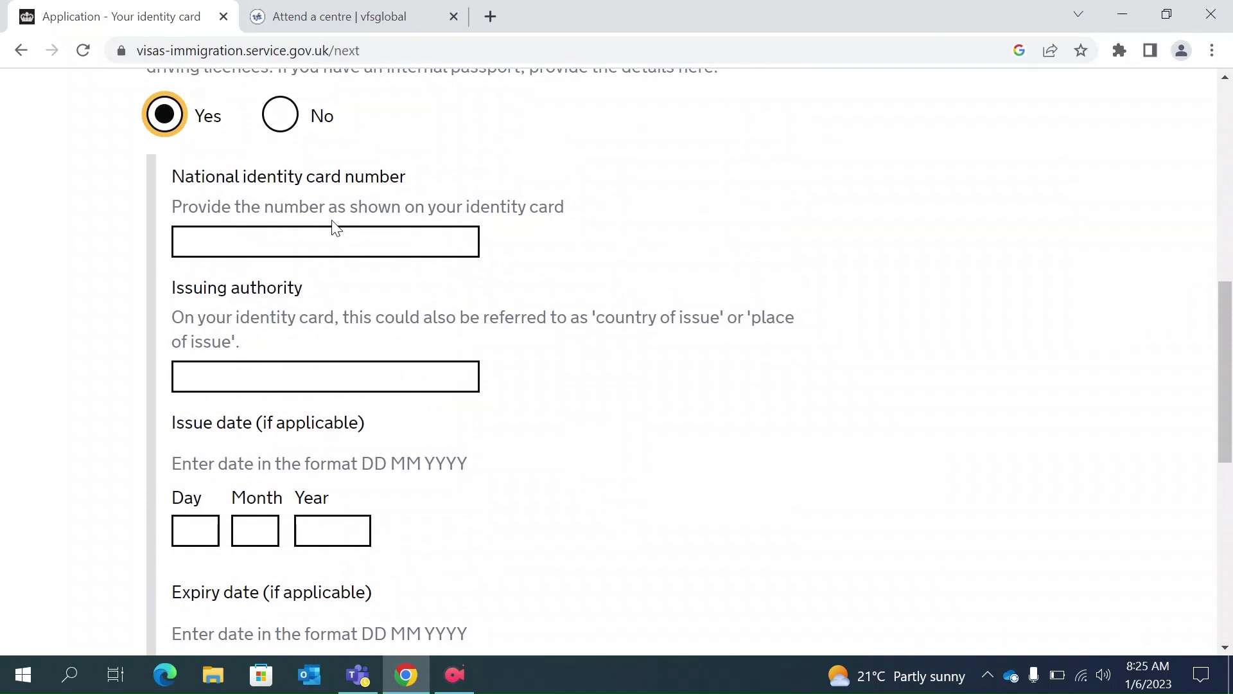
Fill the saved identity card number and issuing authority Kolkata.
left_click(237, 238)
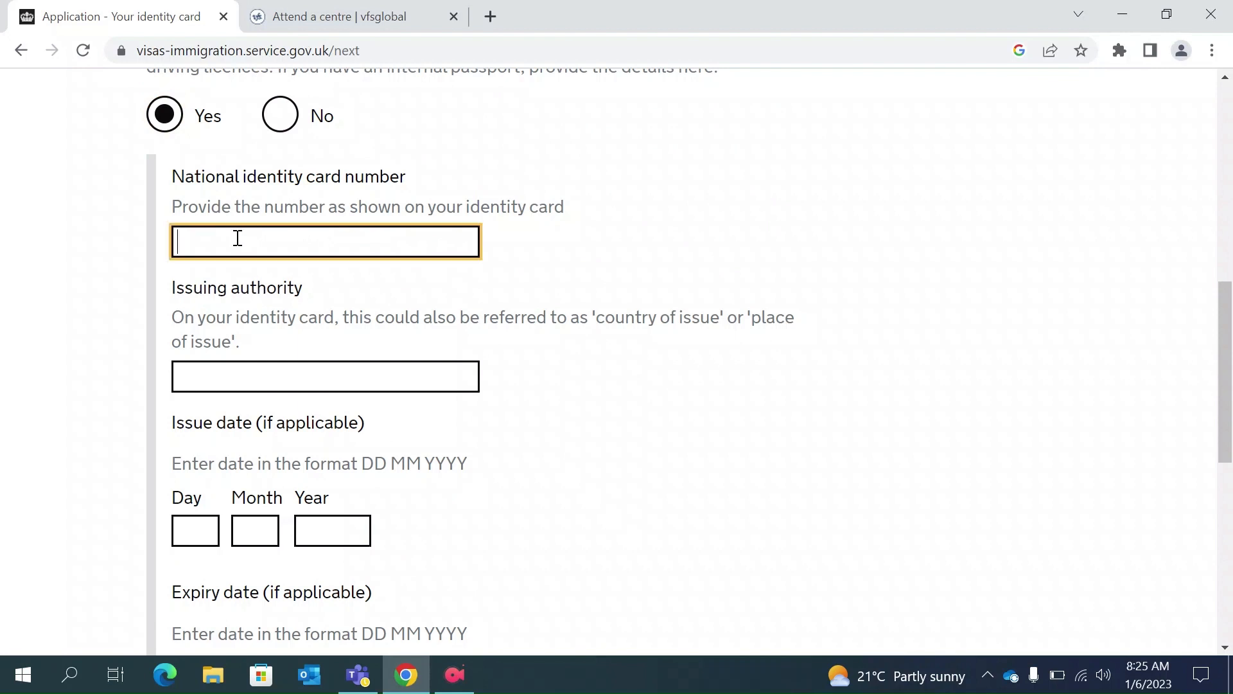
left_click(326, 295)
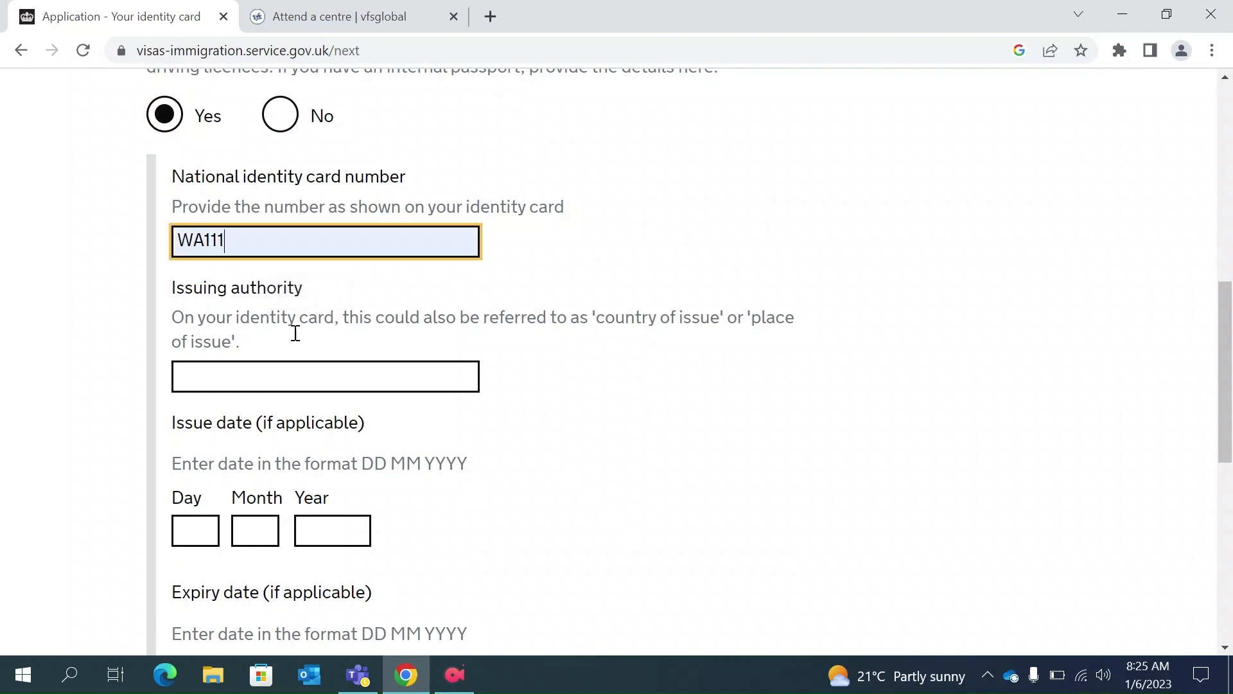
left_click(226, 369)
left_click(285, 413)
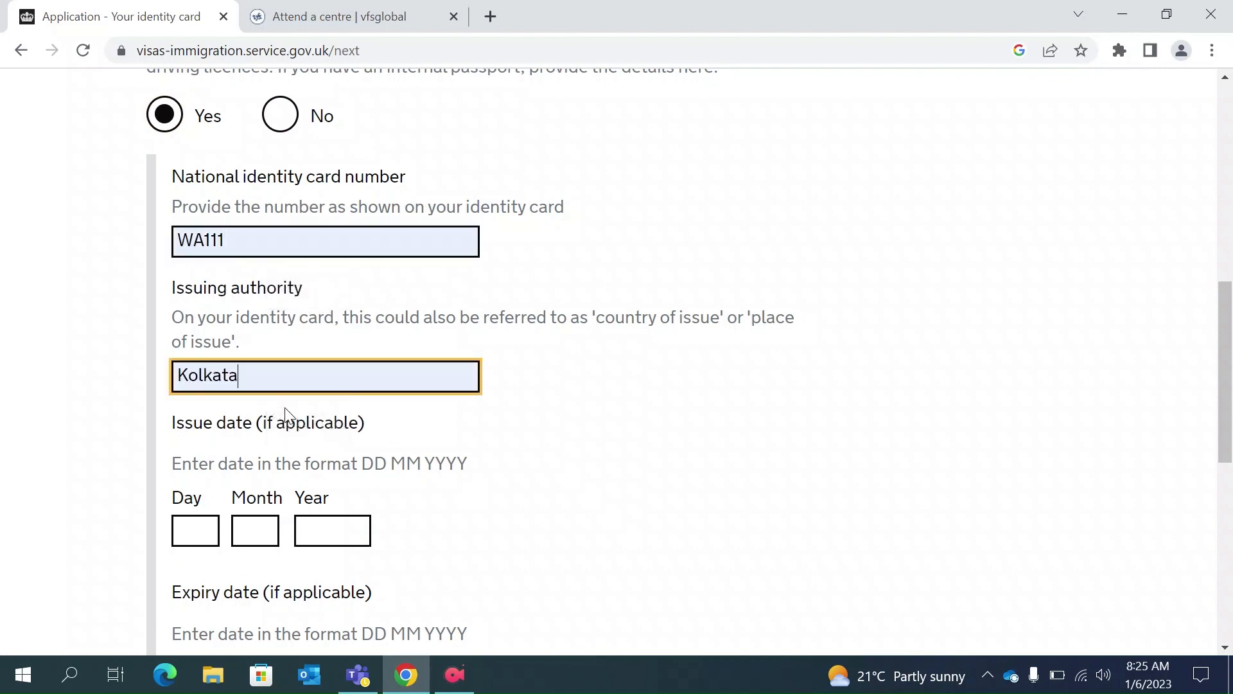
scroll(285, 413, "down", 1)
Enter the identity card issue date 01/01/2020.
left_click(191, 495)
type("0")
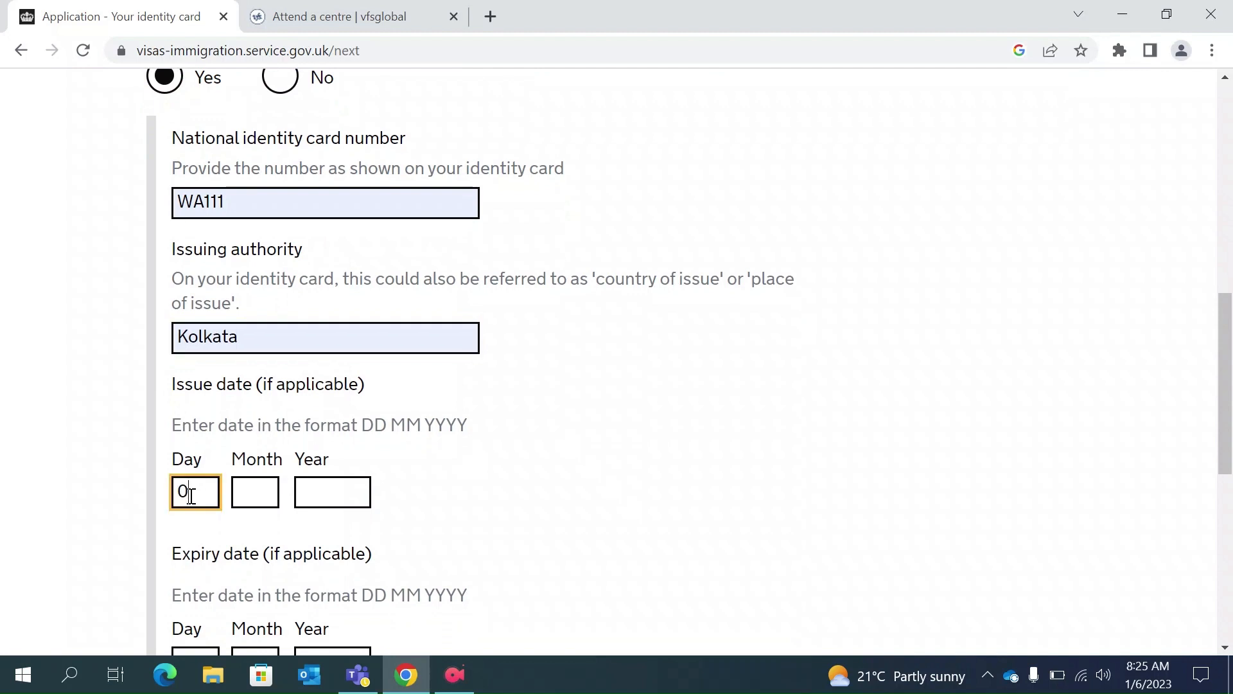
type("1")
left_click(255, 491)
type("0")
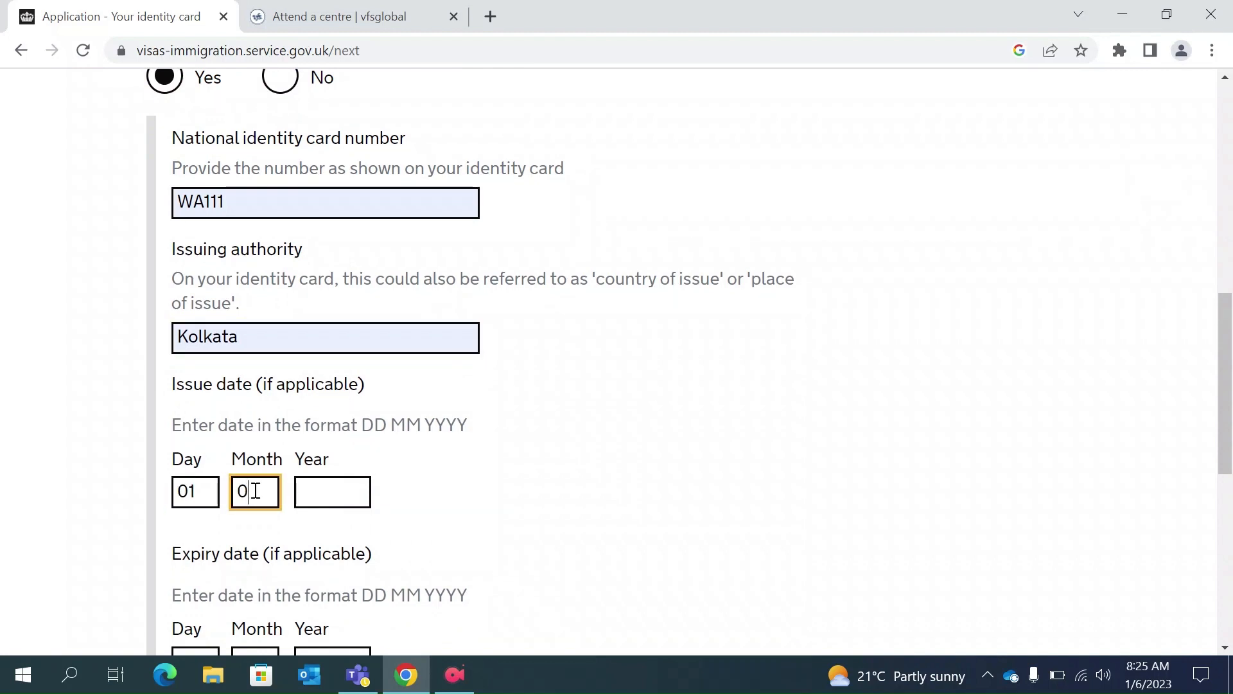
type("1")
left_click(309, 493)
type("202")
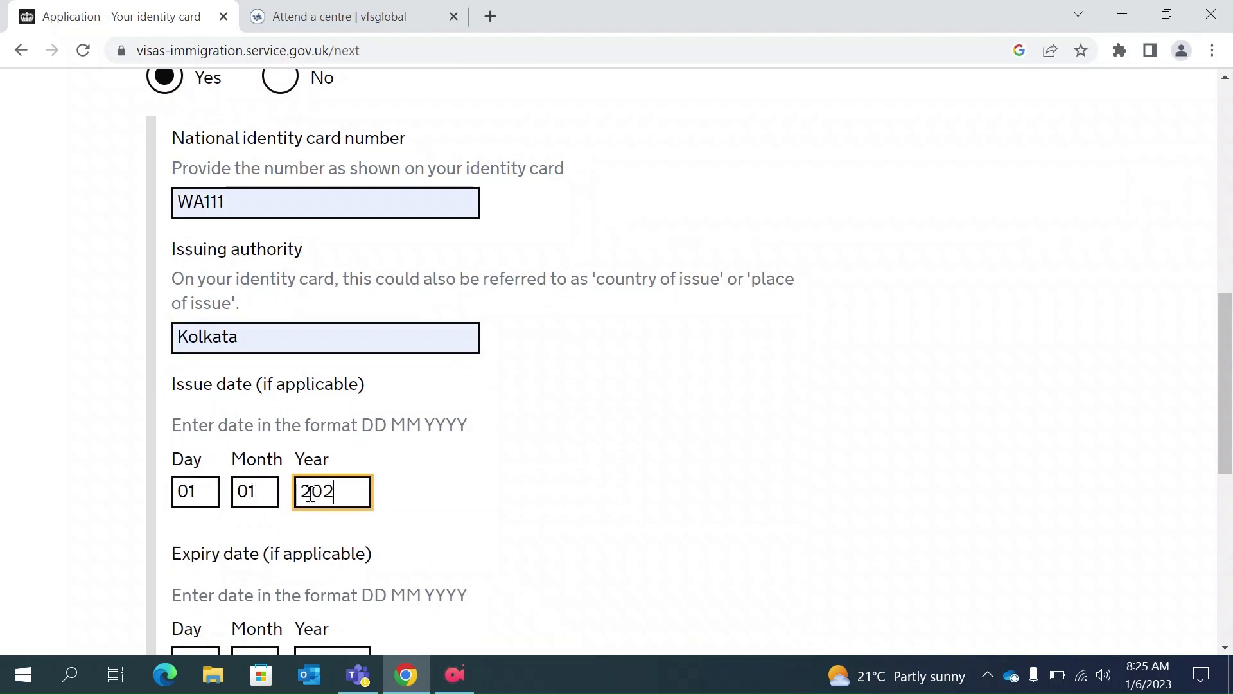
type("0")
Enter the identity card expiry date 01/01/2030 and save the card details.
scroll(311, 494, "down", 3)
left_click(180, 462)
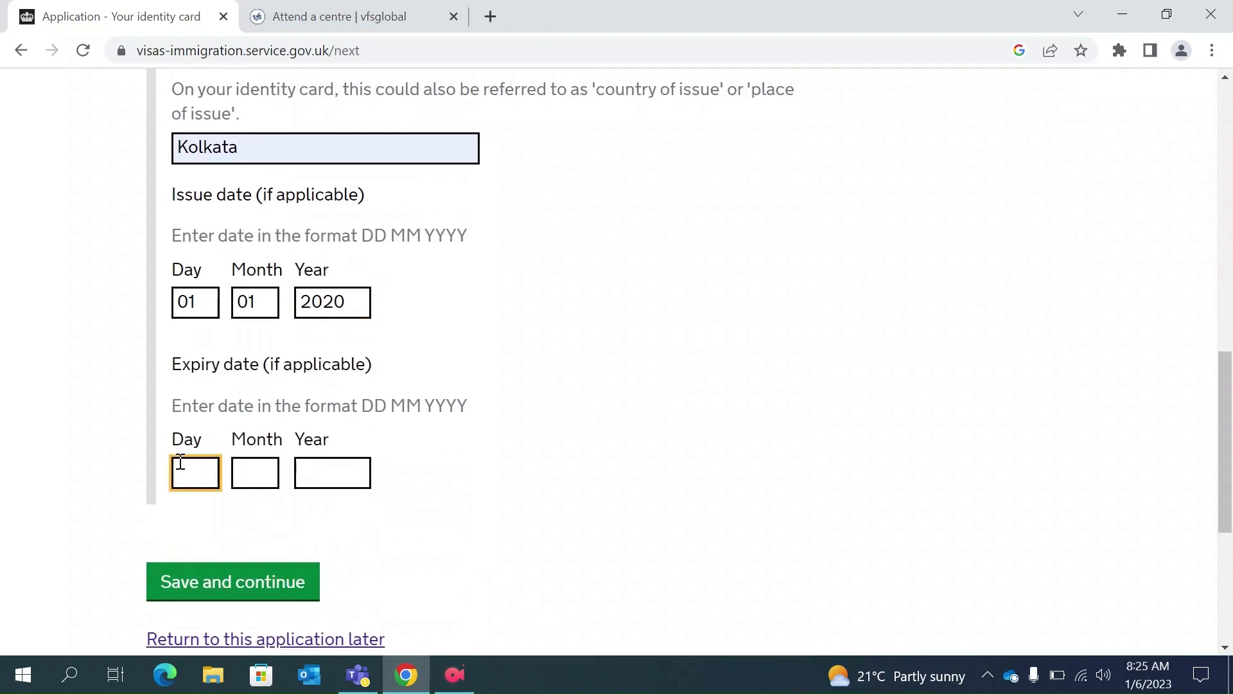
type("01")
left_click(273, 474)
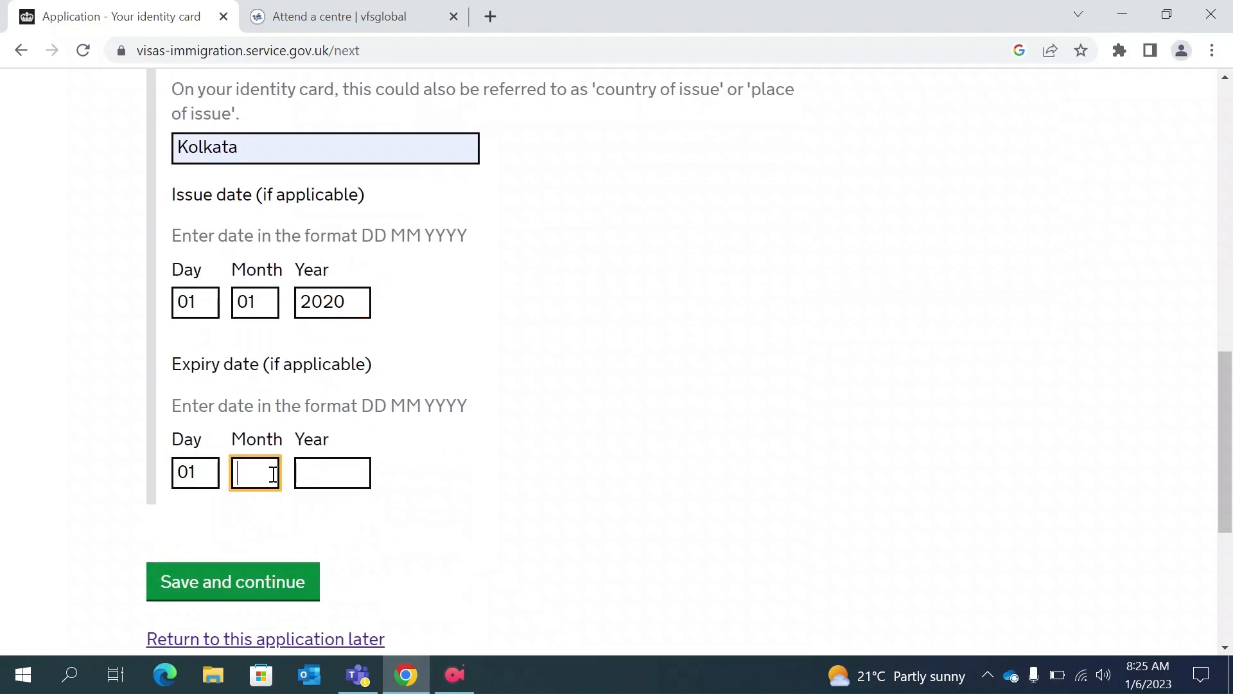
type("01")
left_click(318, 474)
type("203")
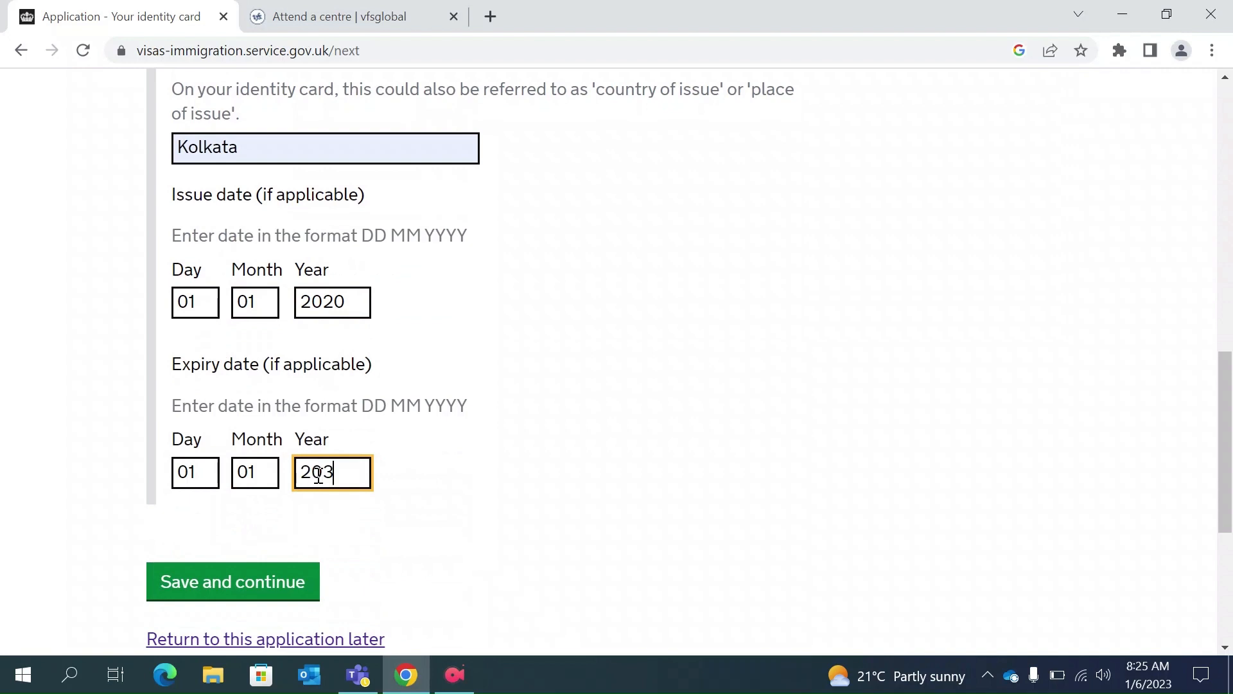
type("0")
scroll(316, 473, "down", 1)
left_click(213, 572)
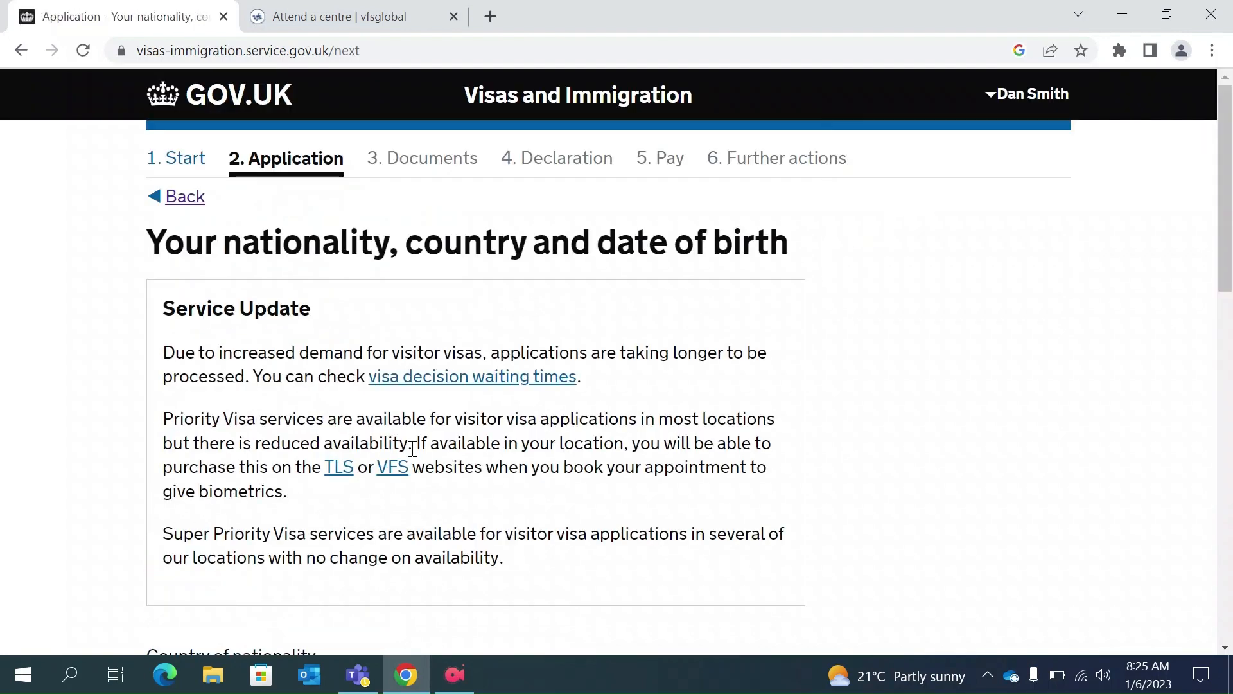
Set both country of nationality and country of birth to India.
scroll(413, 447, "down", 4)
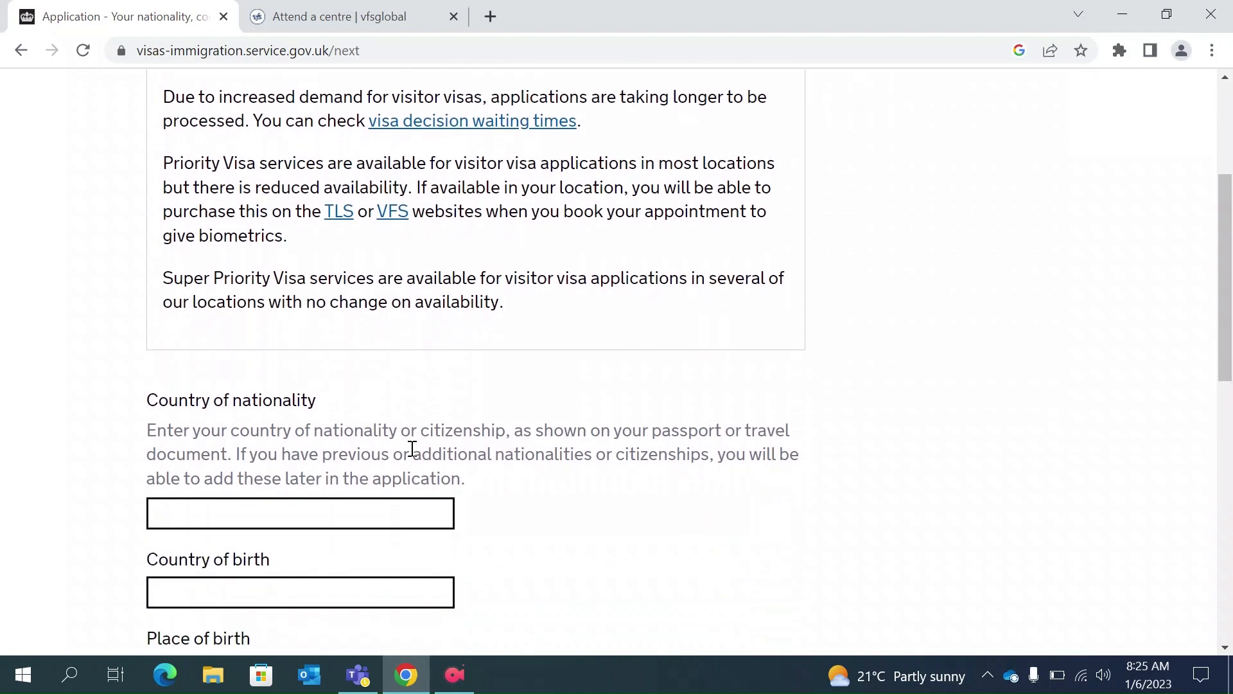
left_click(219, 464)
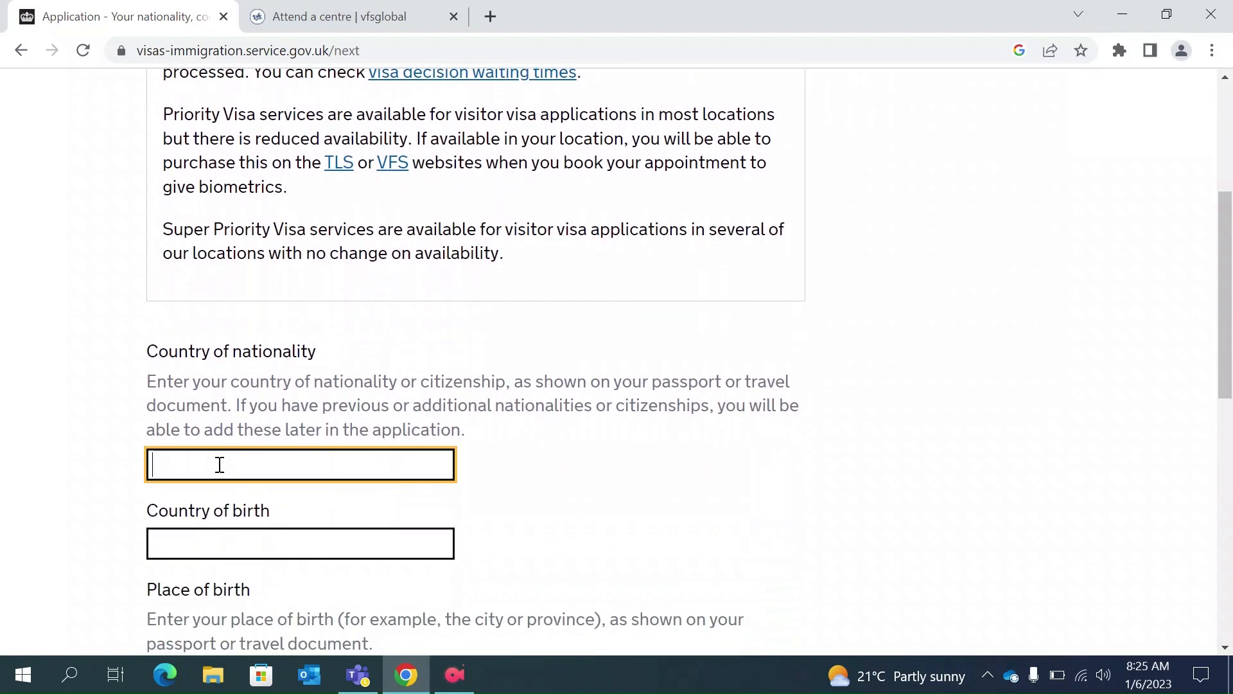
type("India")
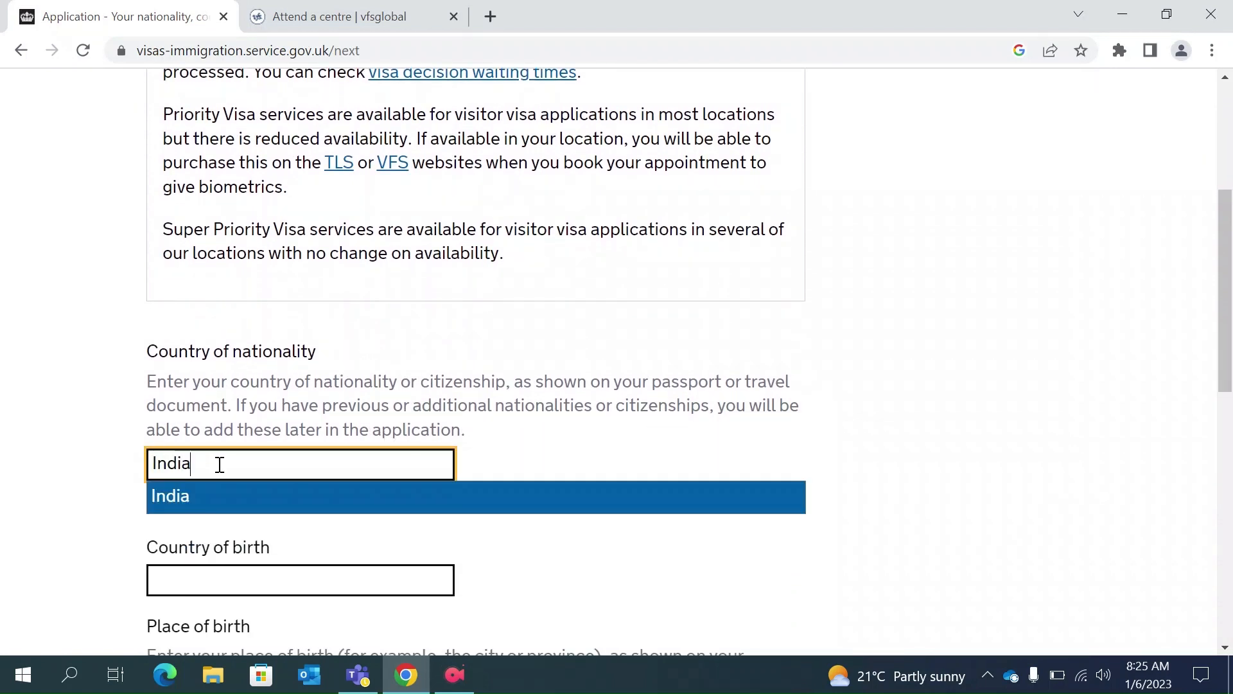
key("Return")
scroll(193, 475, "down", 1)
left_click(177, 509)
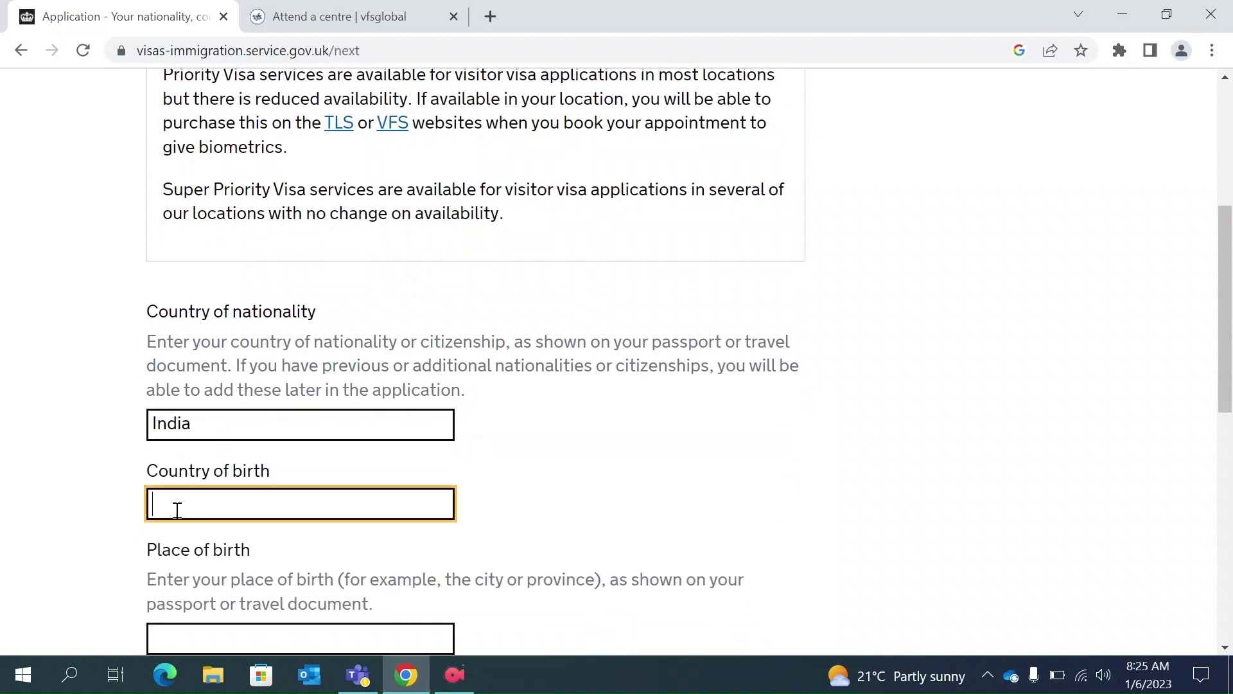
type("Inf")
key("BackSpace")
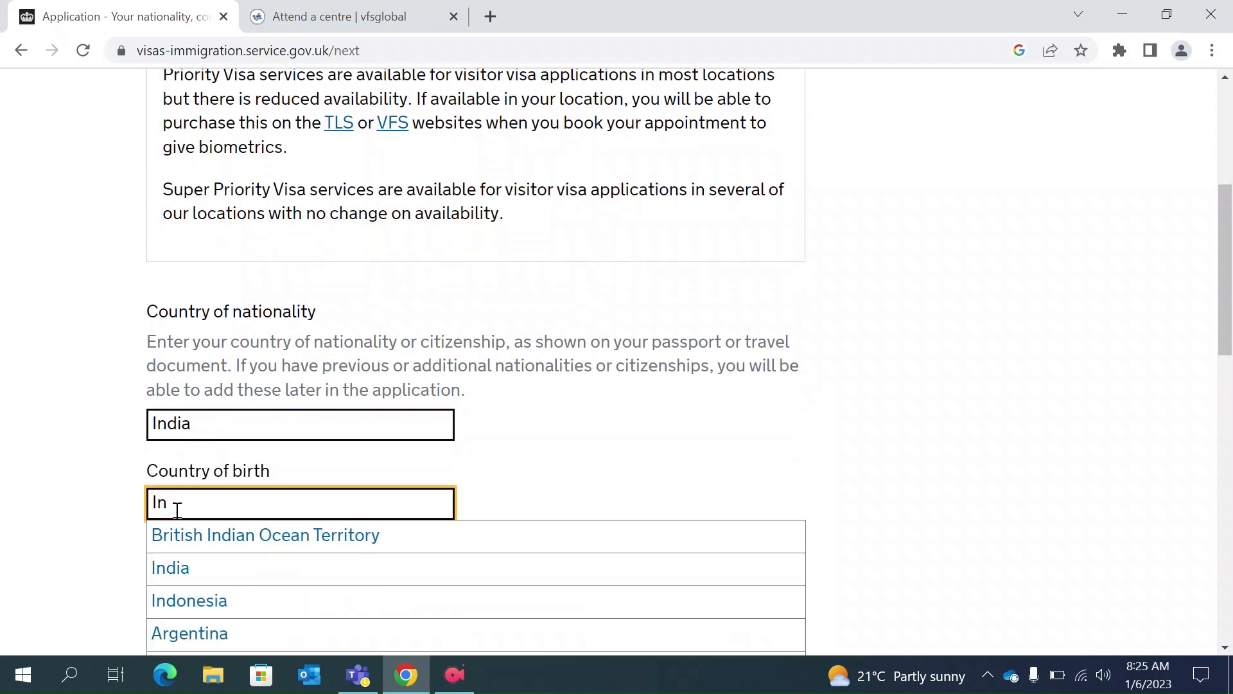
type("dia")
key("Down")
key("Down")
key("Return")
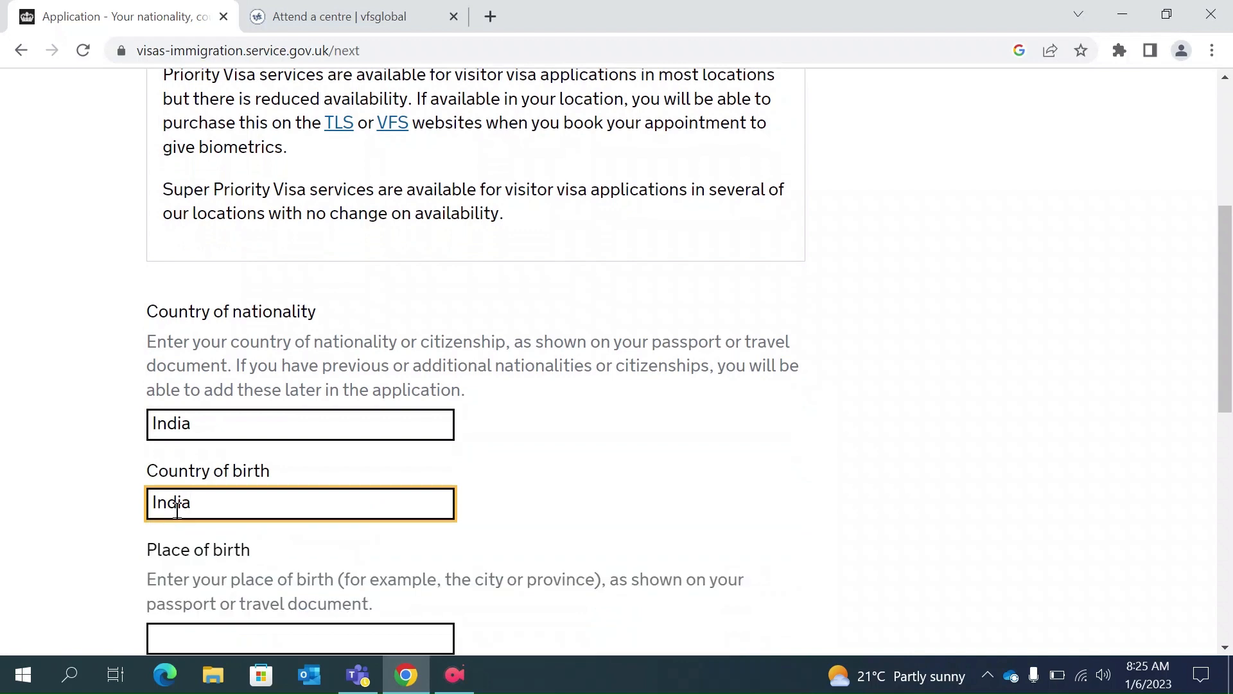
Enter place of birth Kolkata and date of birth 01/01/1994, then save.
scroll(177, 509, "down", 3)
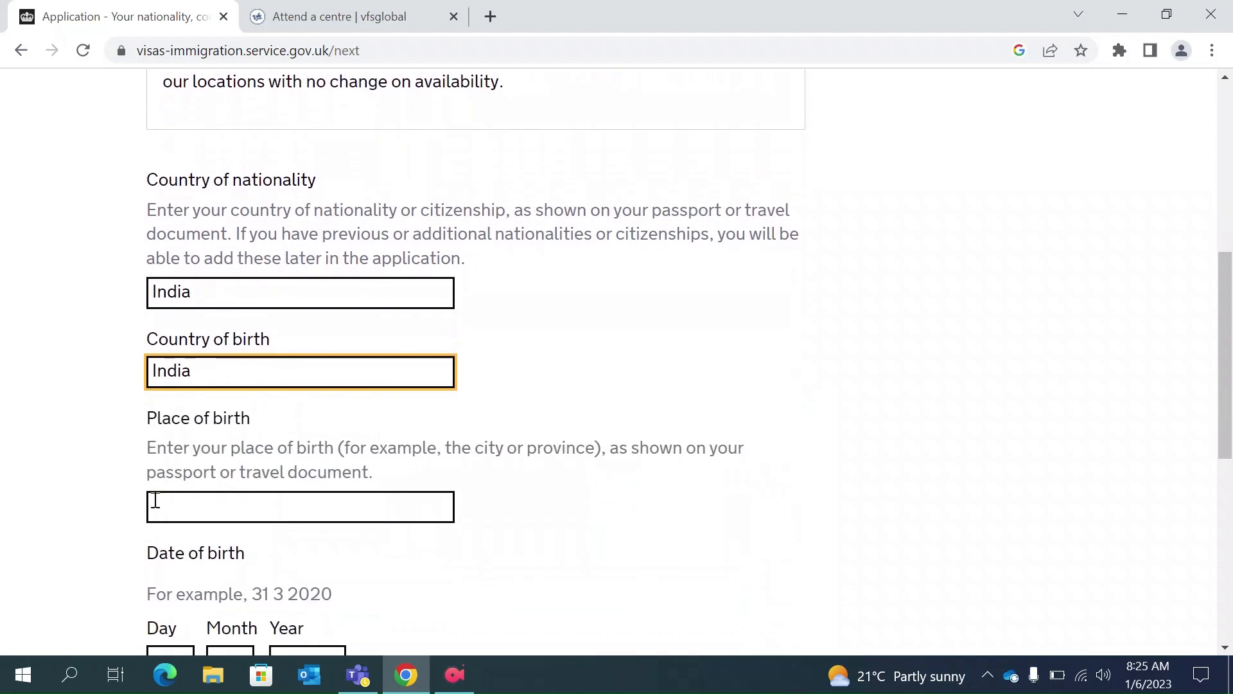
left_click(154, 501)
left_click(299, 552)
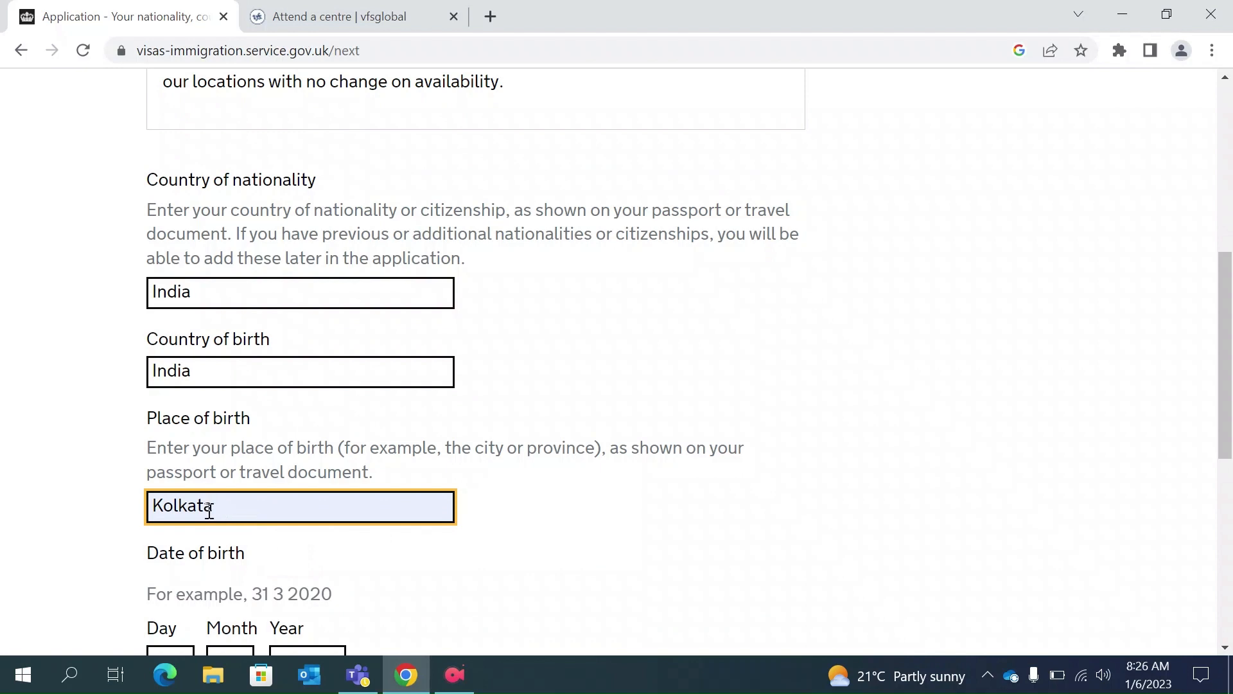
scroll(444, 415, "down", 2)
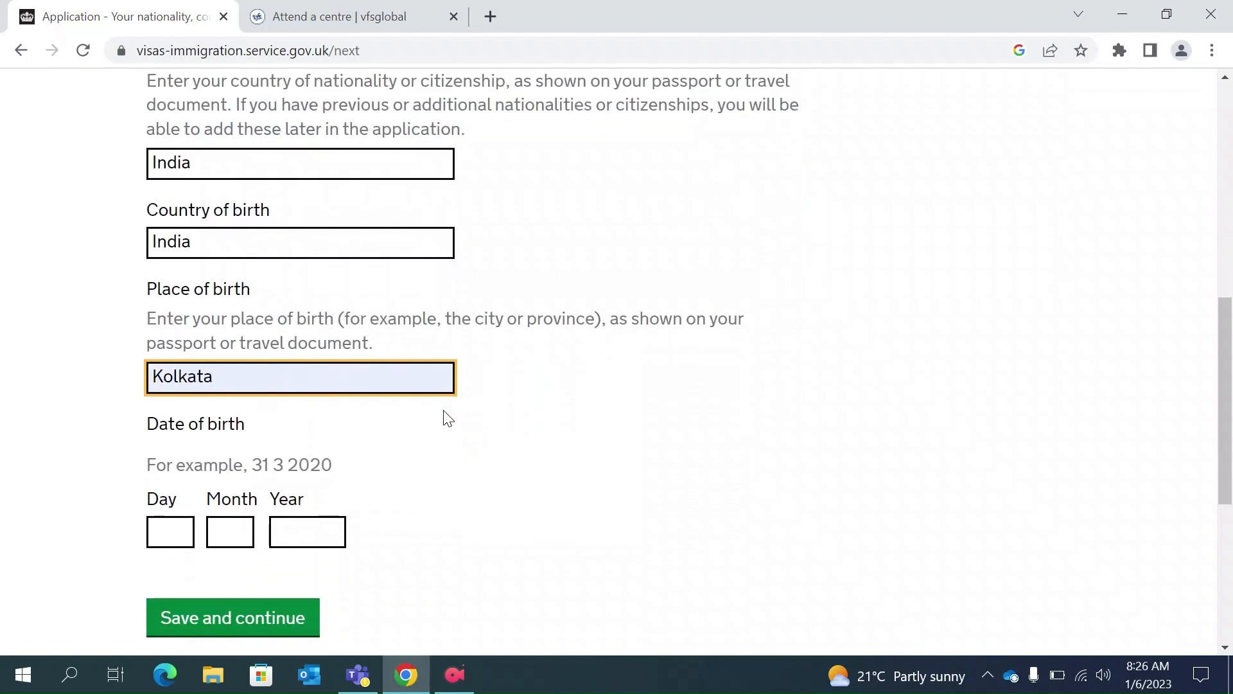
left_click(172, 534)
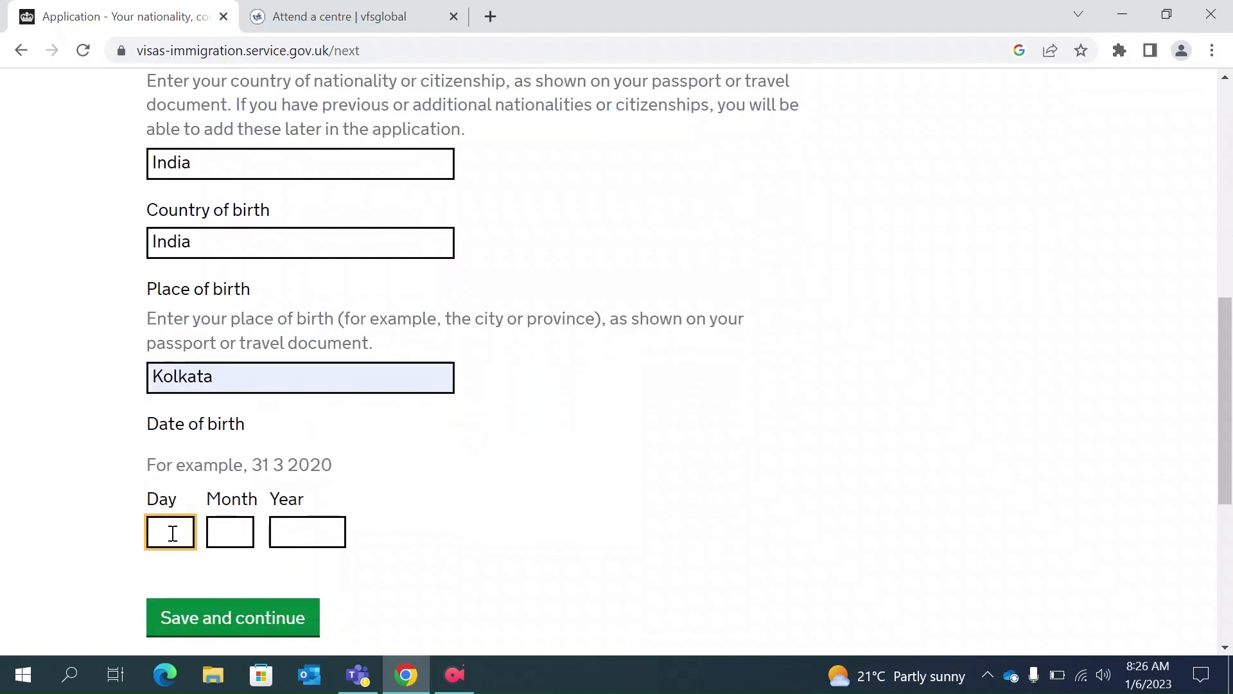
type("01")
left_click(231, 531)
type("01")
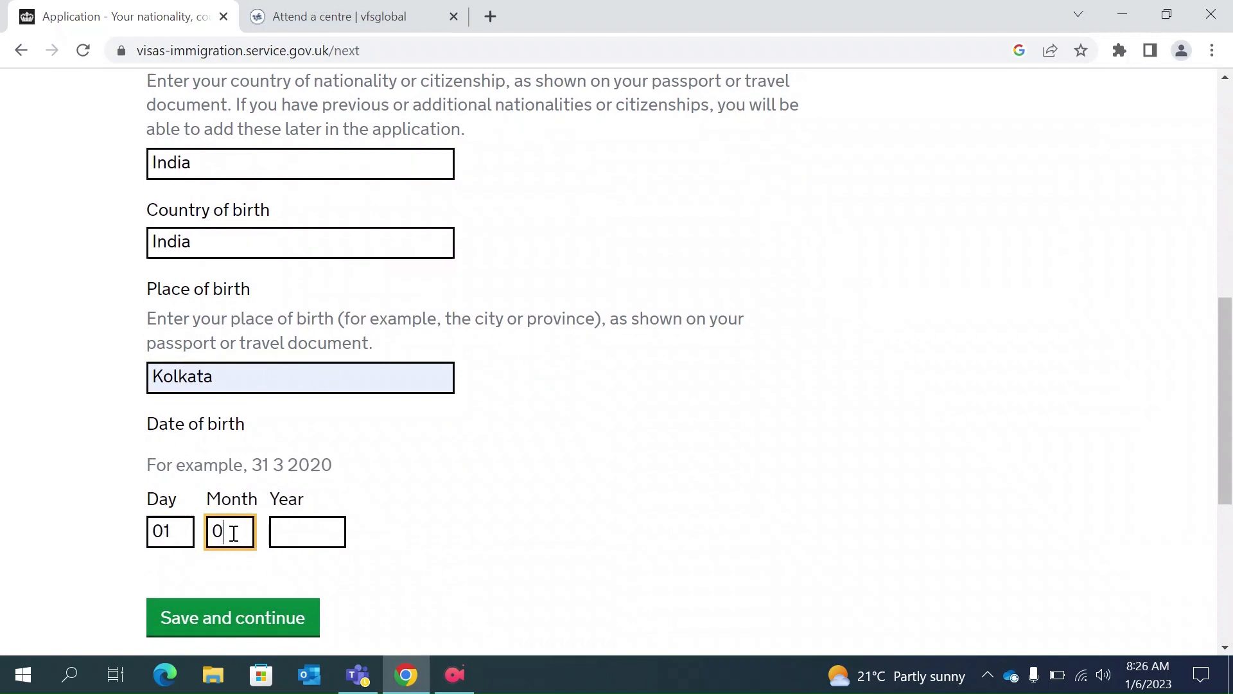
left_click(333, 533)
type("1994")
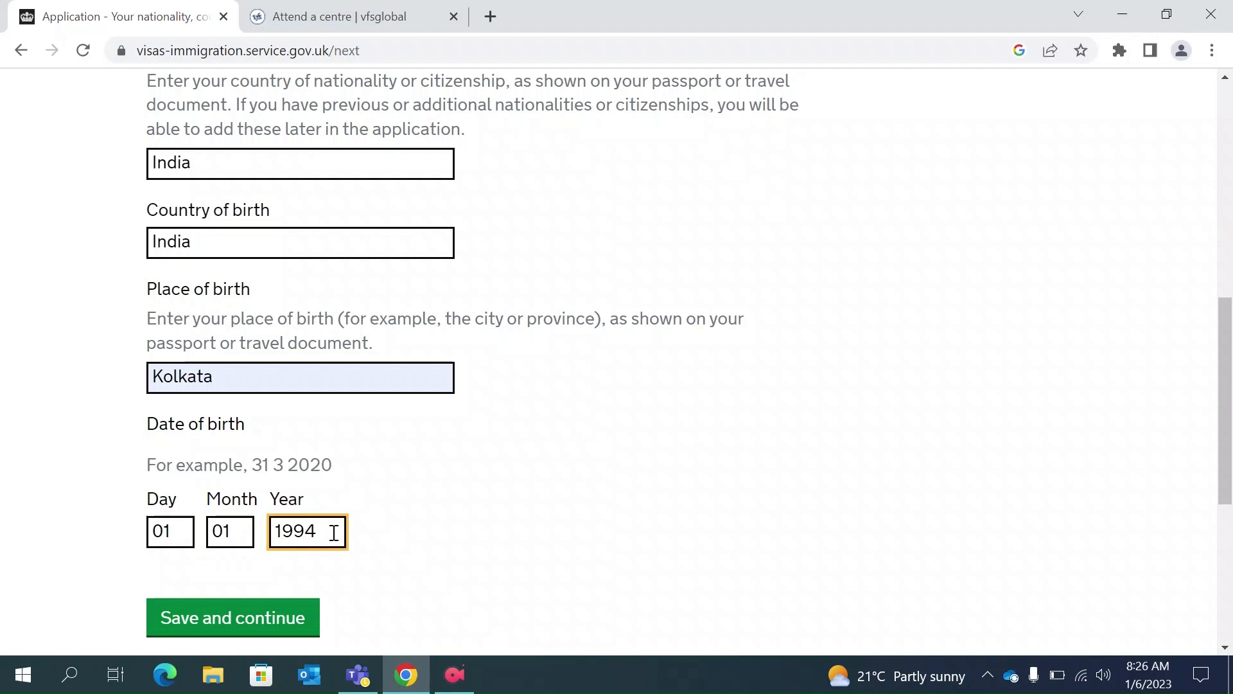
scroll(321, 537, "down", 1)
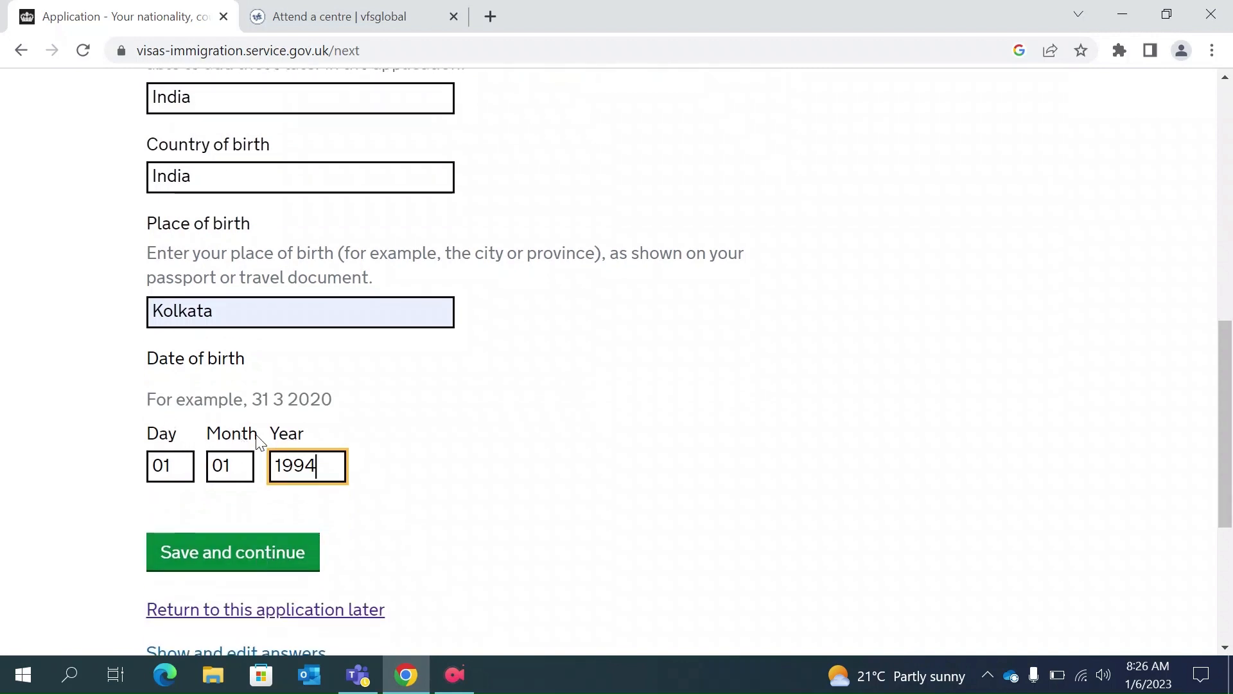
left_click(225, 568)
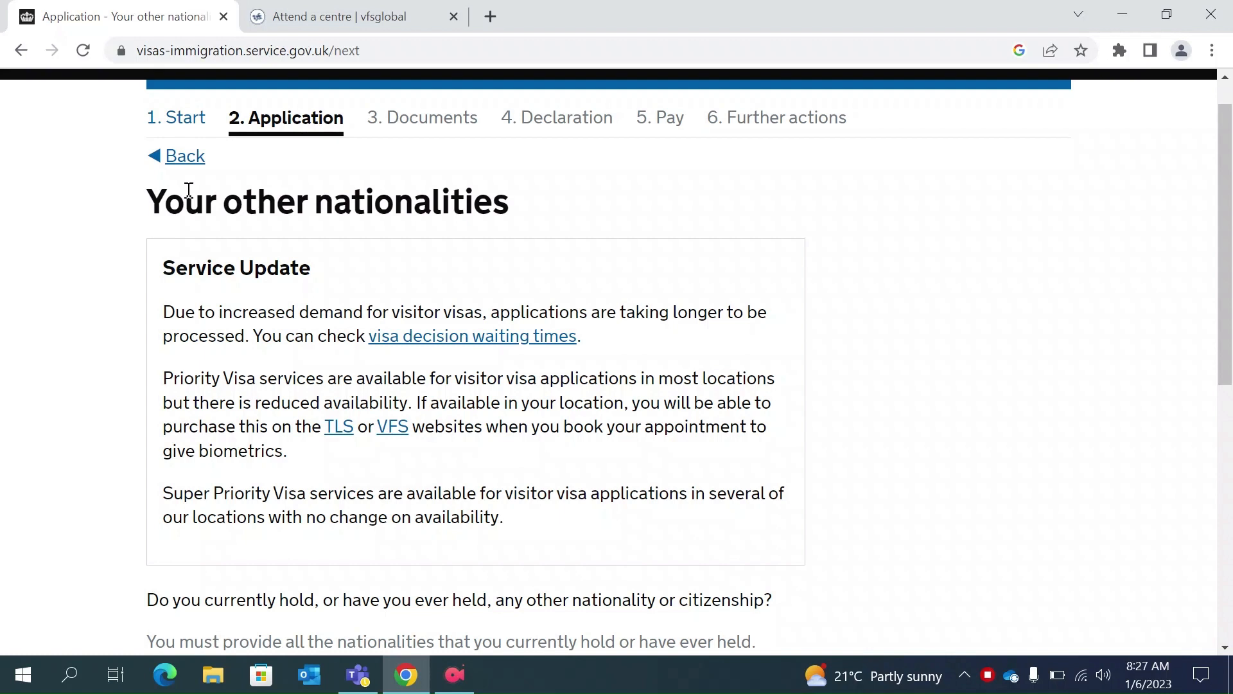
Save 'No' as the answer to having other nationalities.
scroll(454, 421, "down", 1)
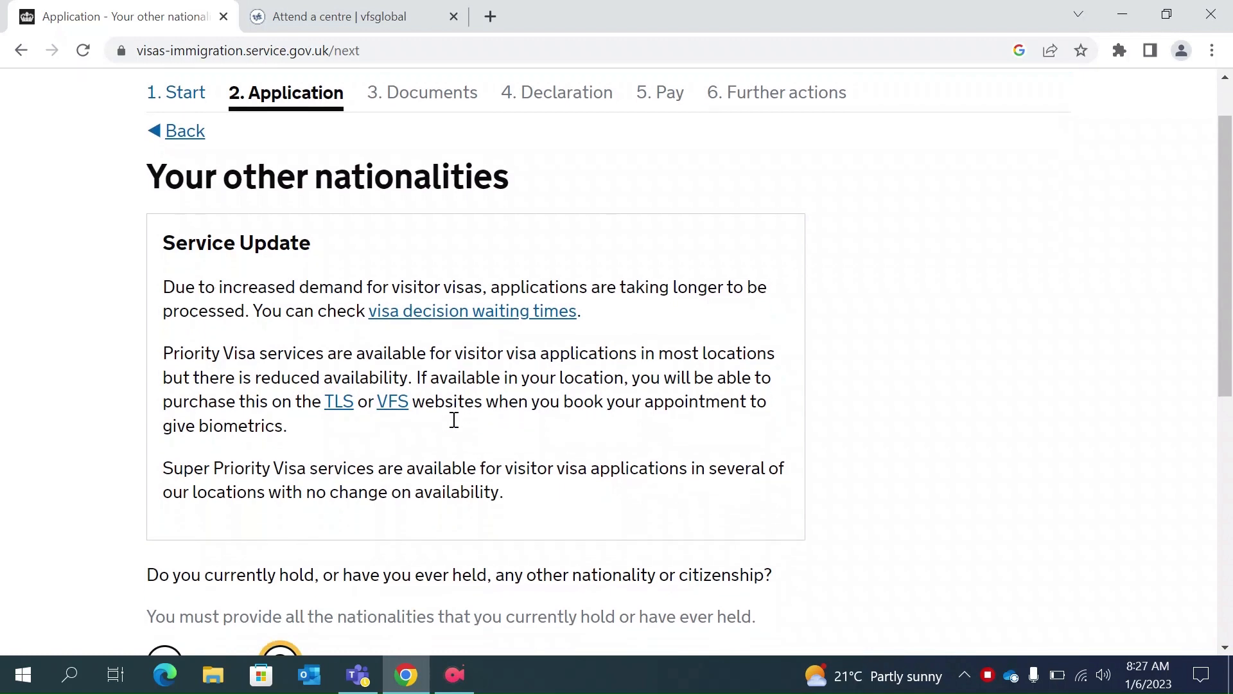
scroll(454, 421, "down", 1)
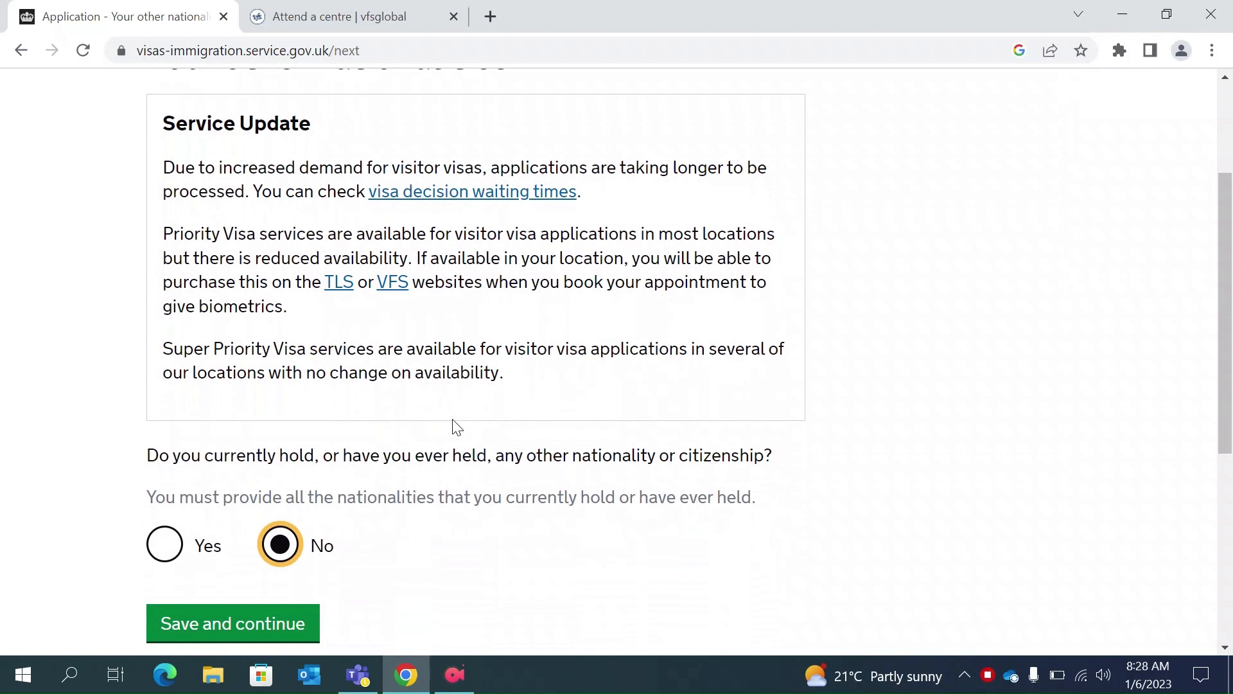
left_click(263, 635)
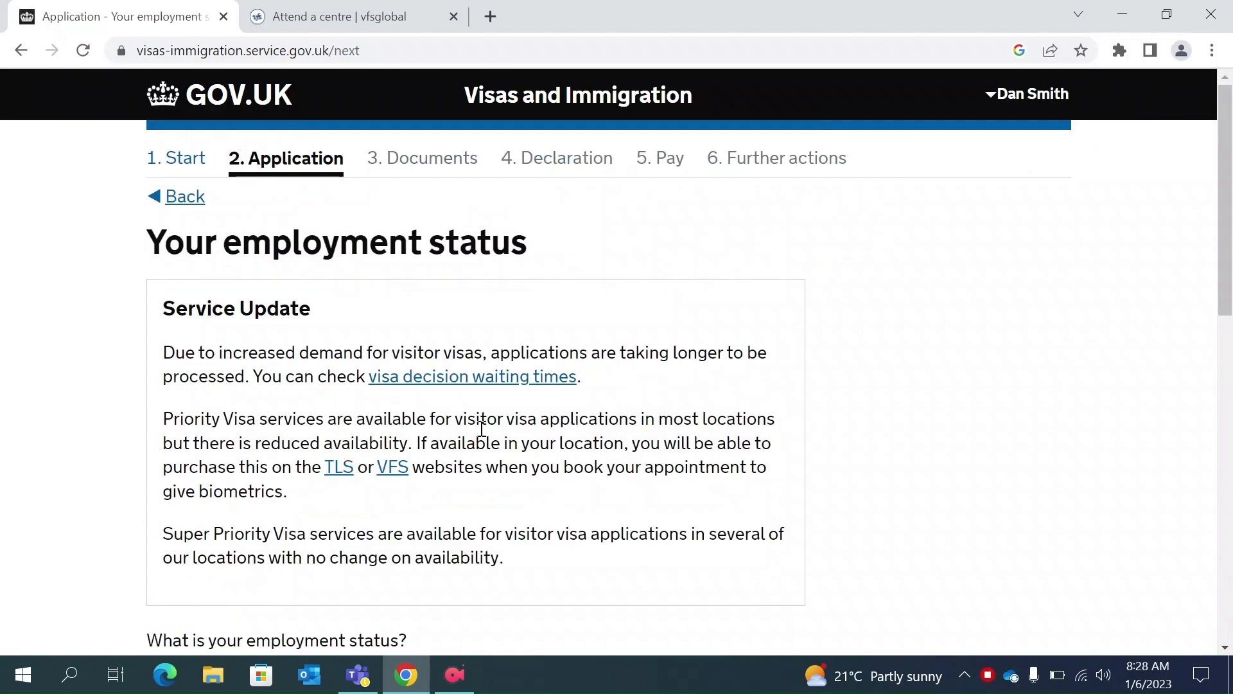
Tick Employed as the employment status and save the page.
scroll(628, 353, "down", 2)
scroll(628, 354, "down", 2)
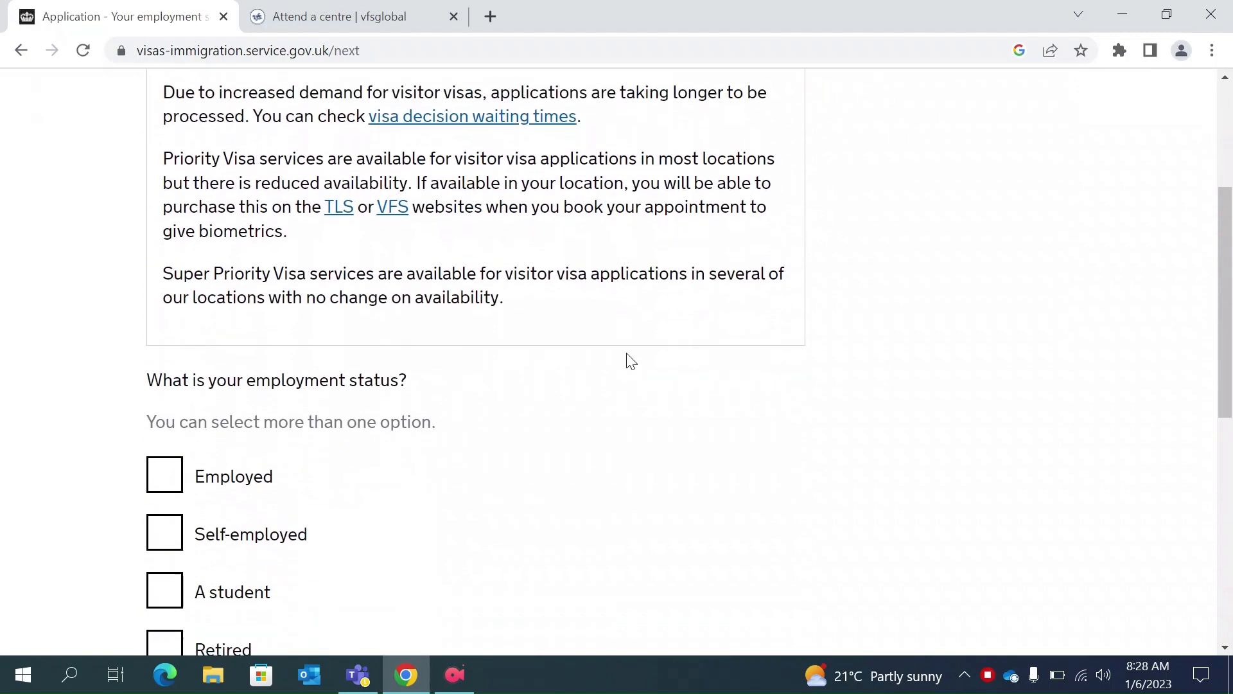
left_click(182, 483)
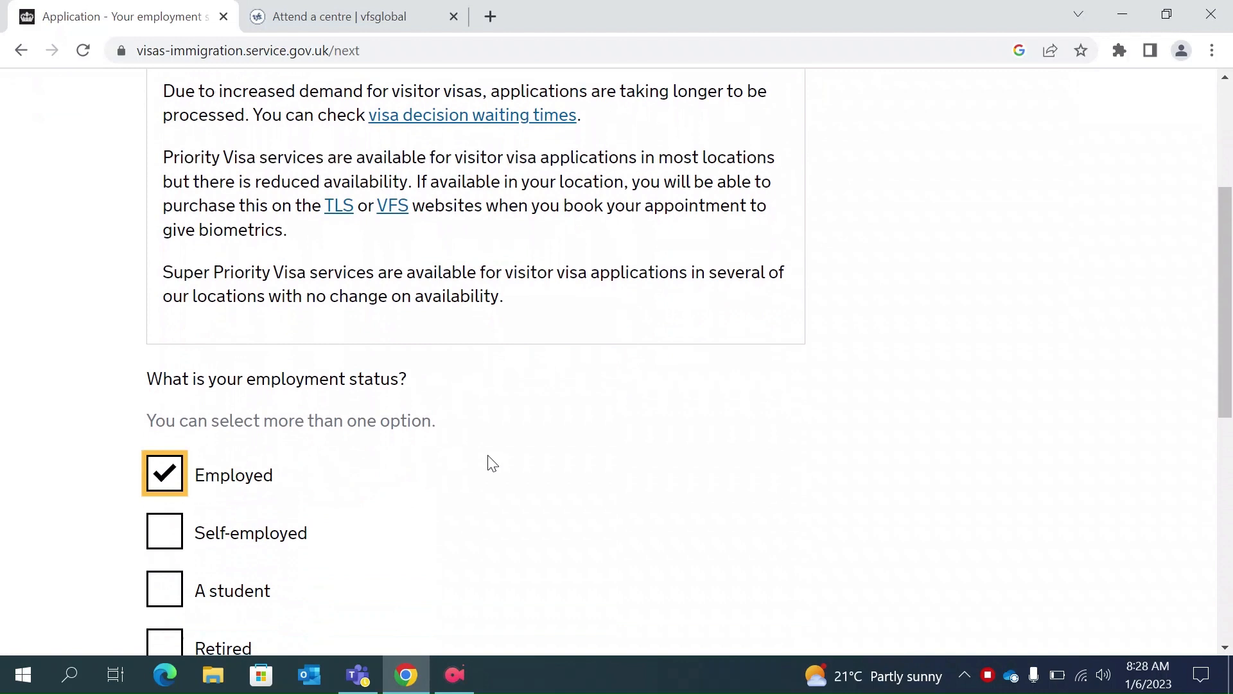
scroll(490, 462, "down", 1)
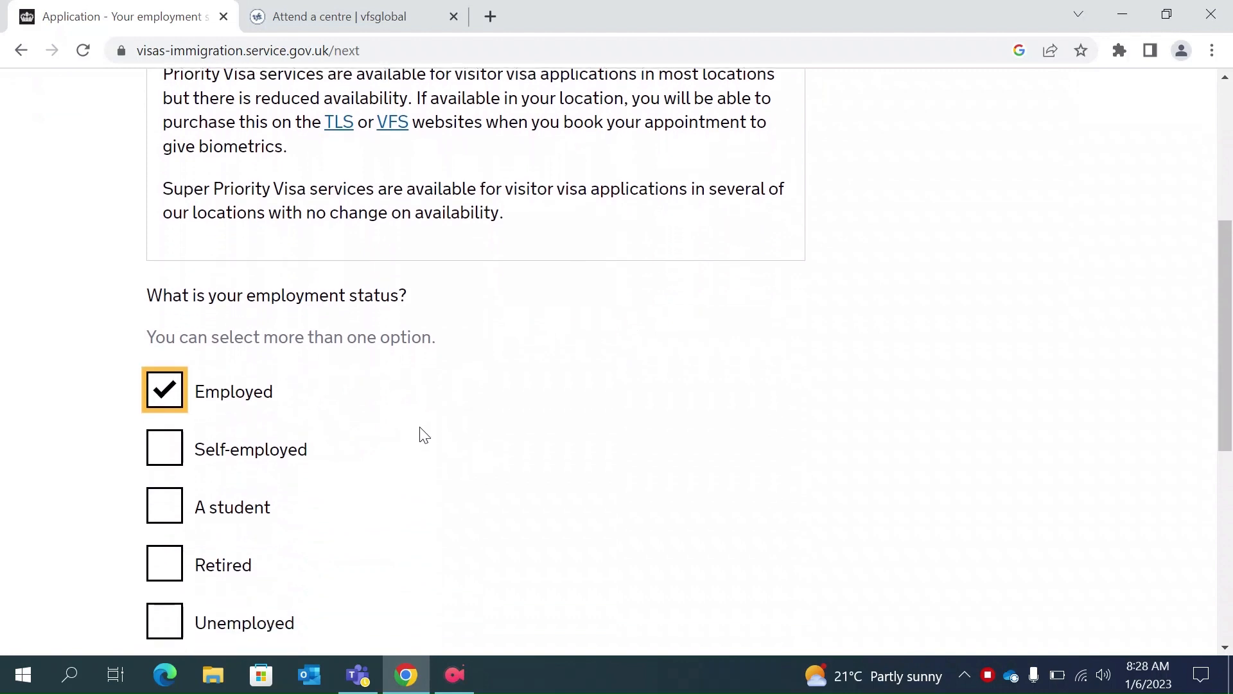
scroll(424, 436, "down", 1)
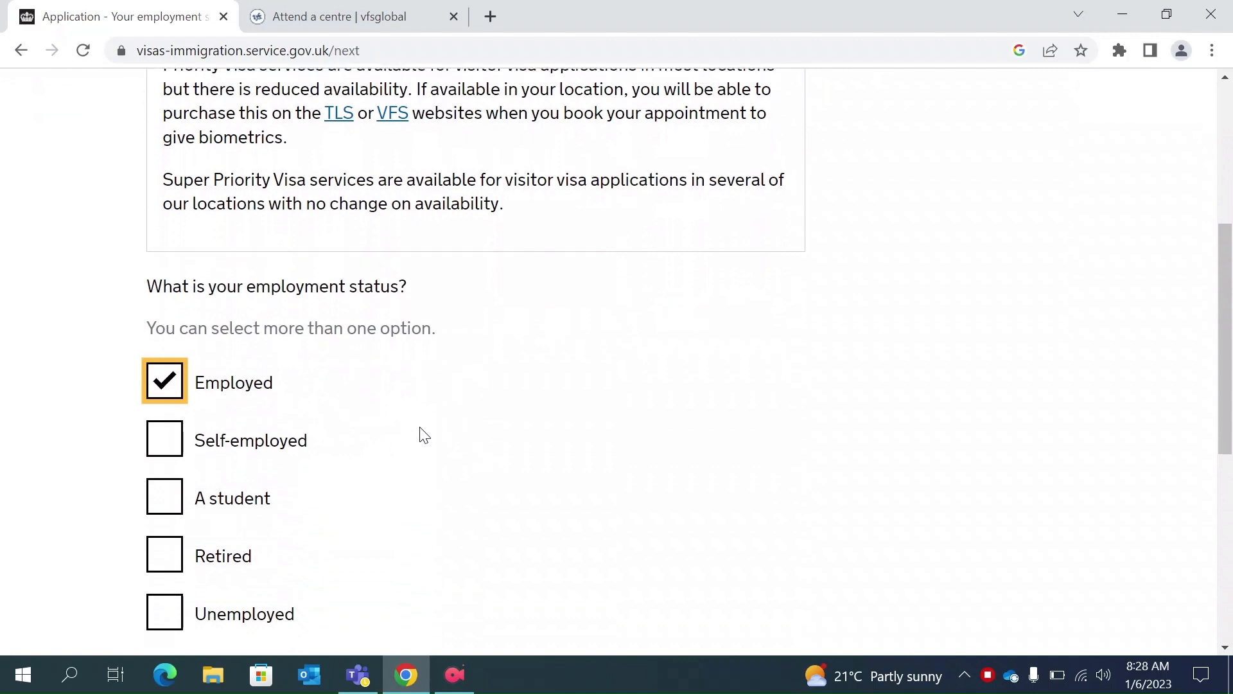
scroll(424, 435, "down", 1)
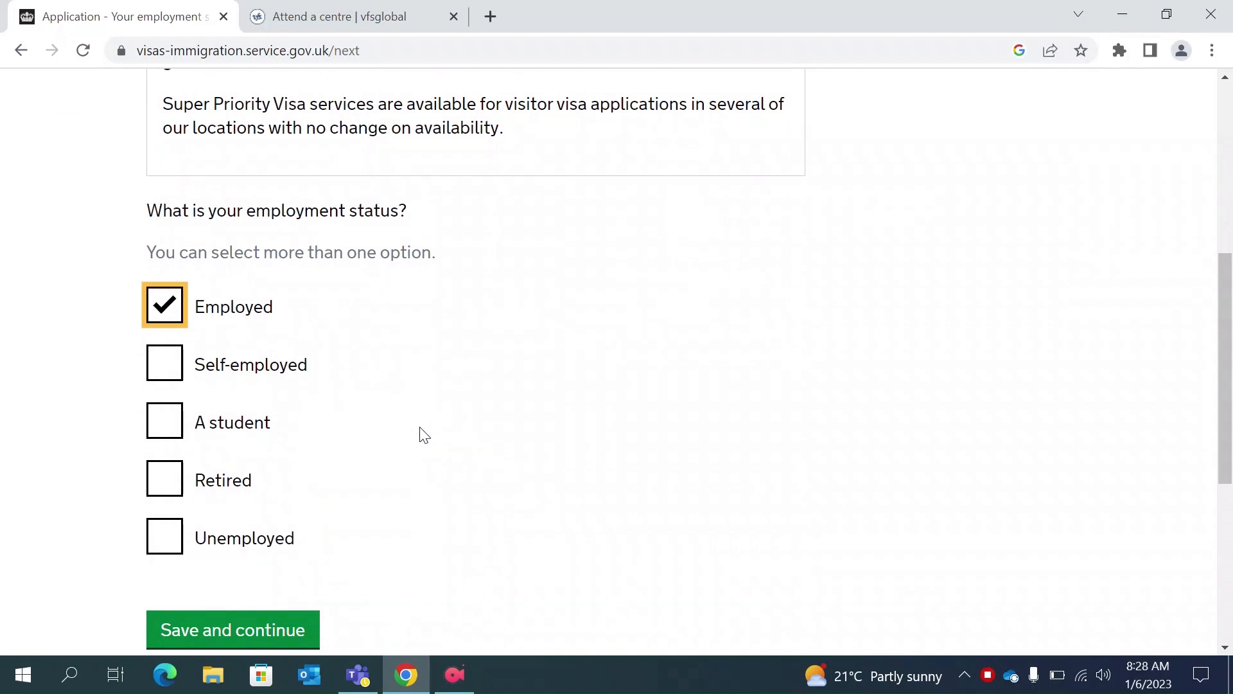
scroll(460, 446, "down", 1)
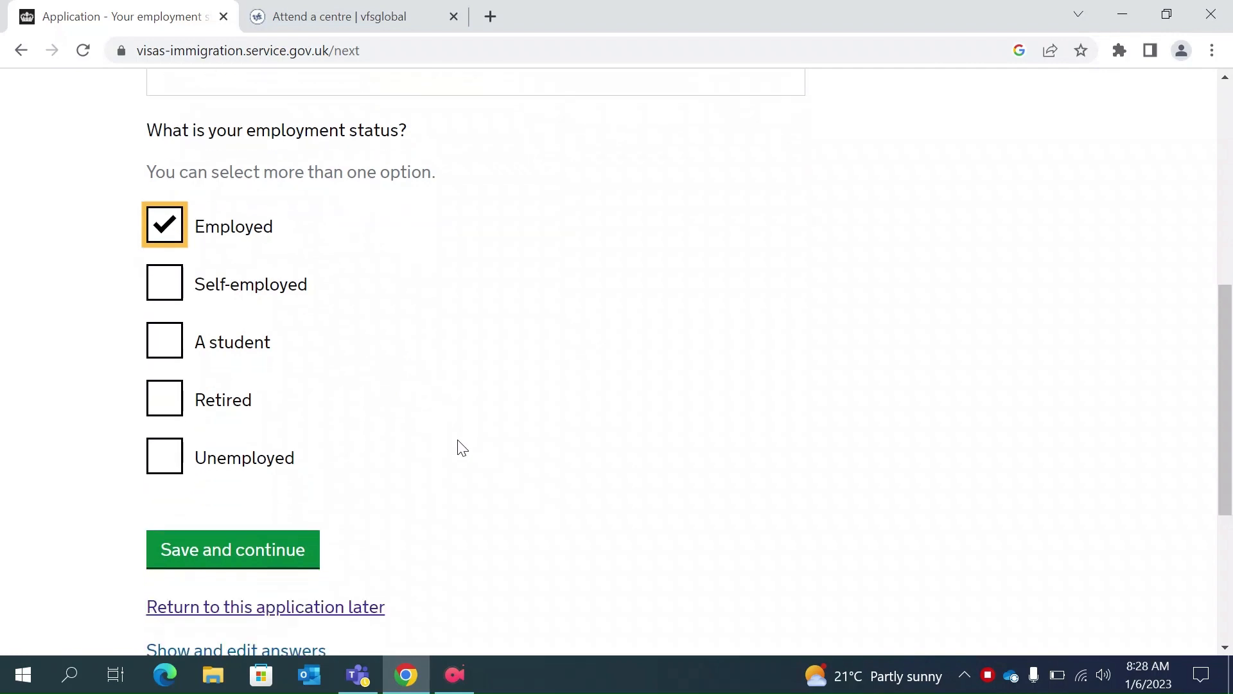
left_click(259, 562)
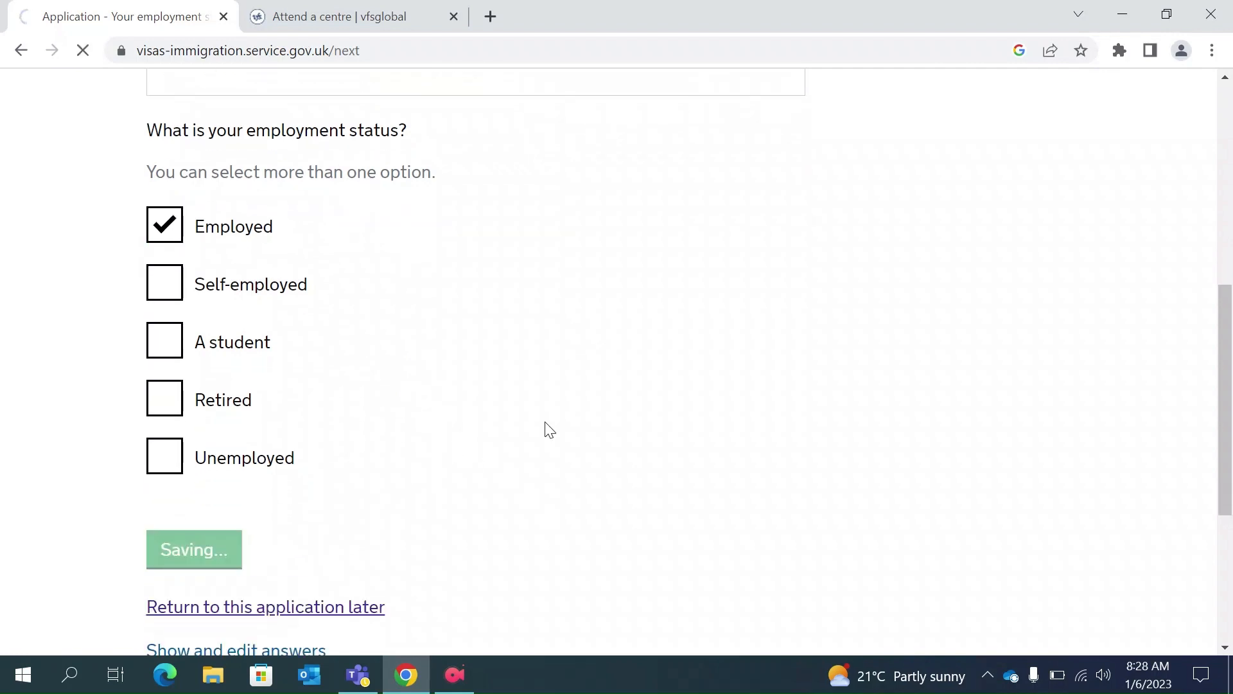
scroll(548, 427, "down", 3)
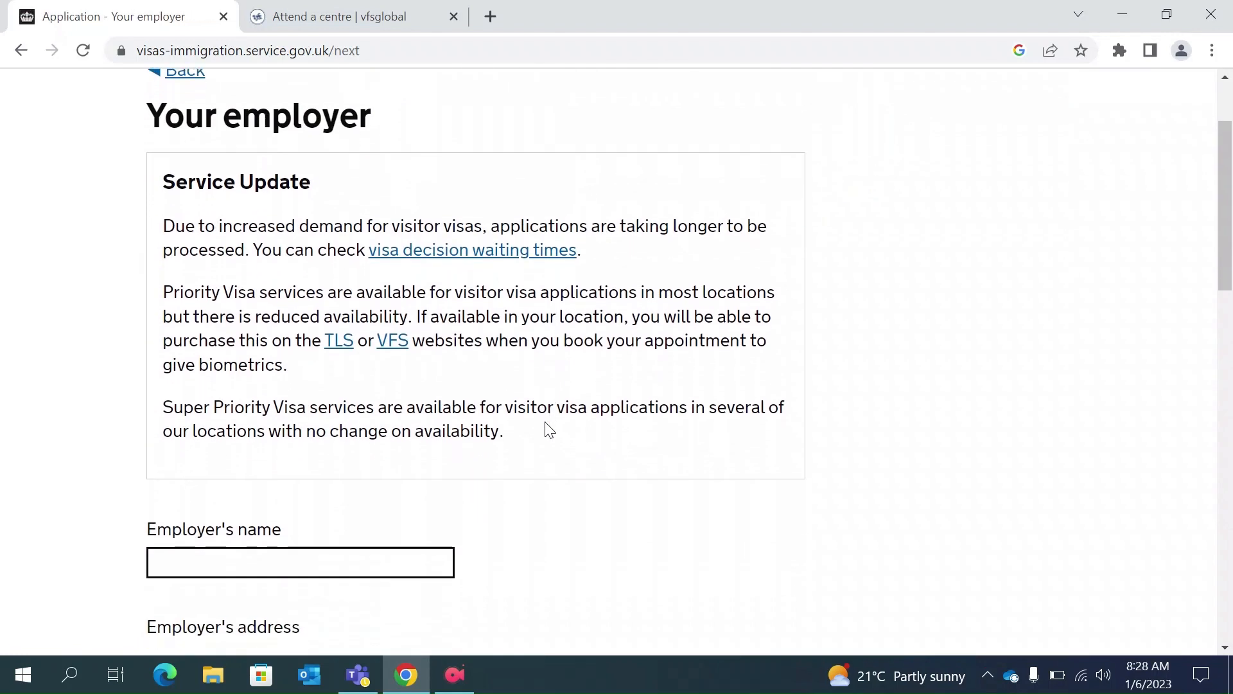
Fill employer name ABC co, the first address line and town from autofill suggestions.
left_click(215, 484)
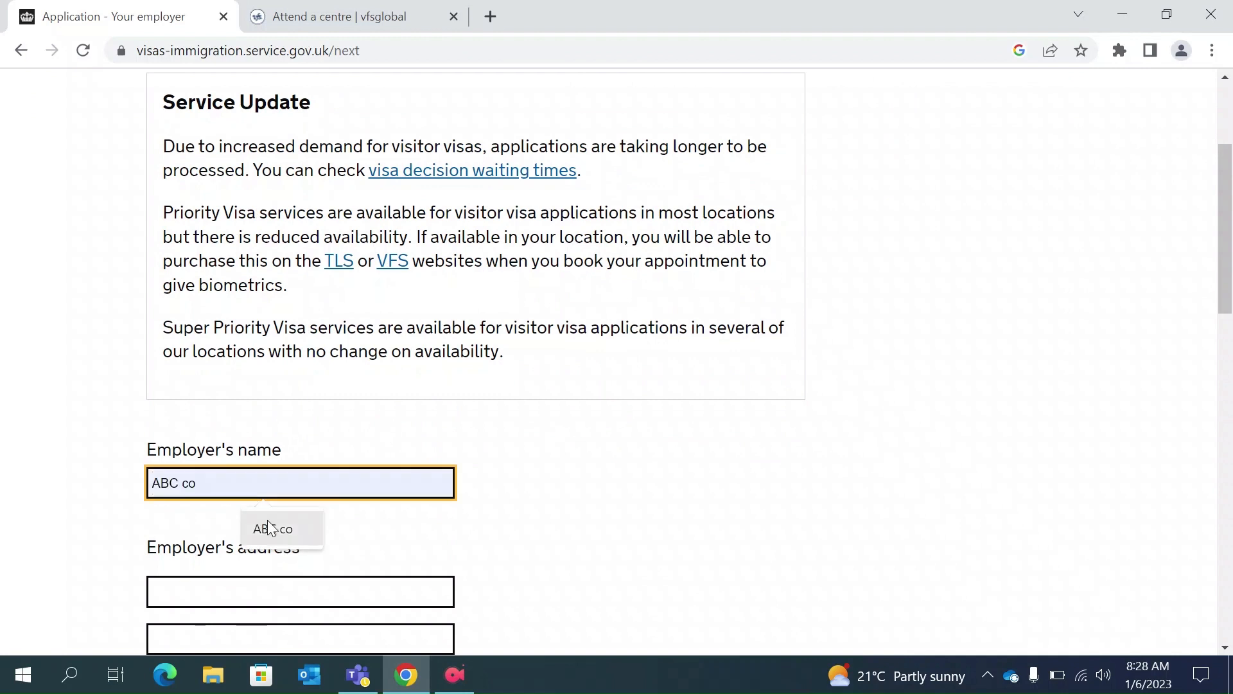
left_click(287, 530)
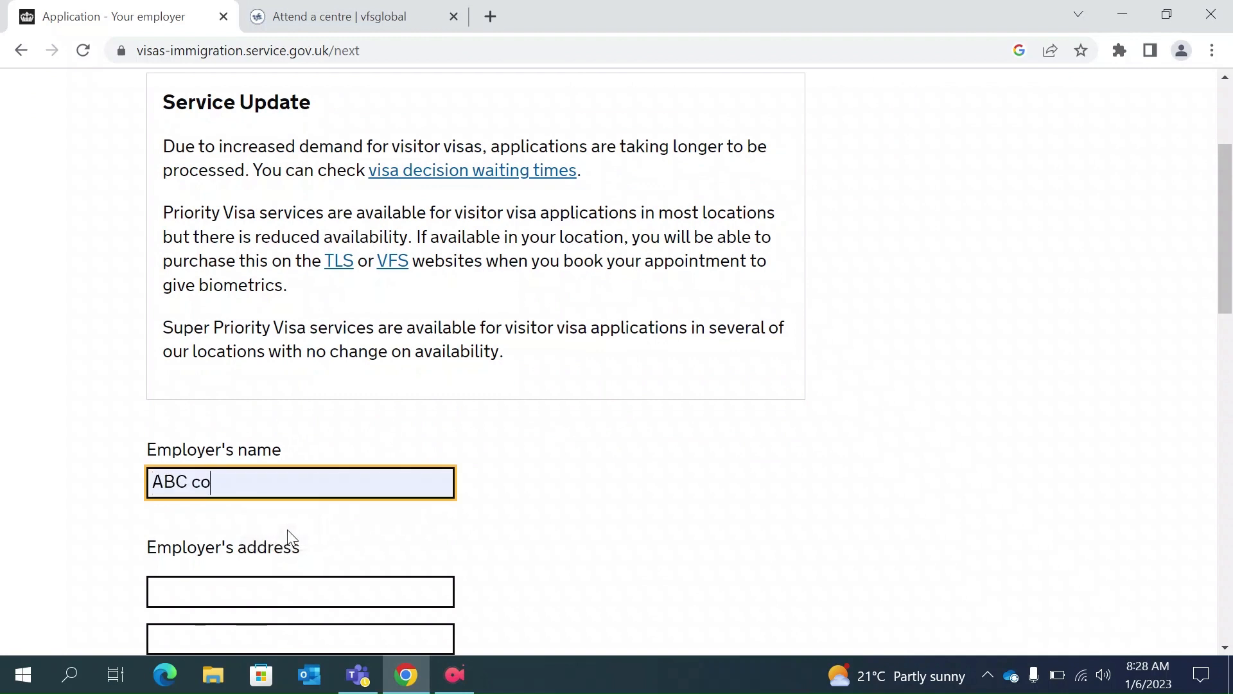
scroll(287, 530, "down", 2)
left_click(205, 479)
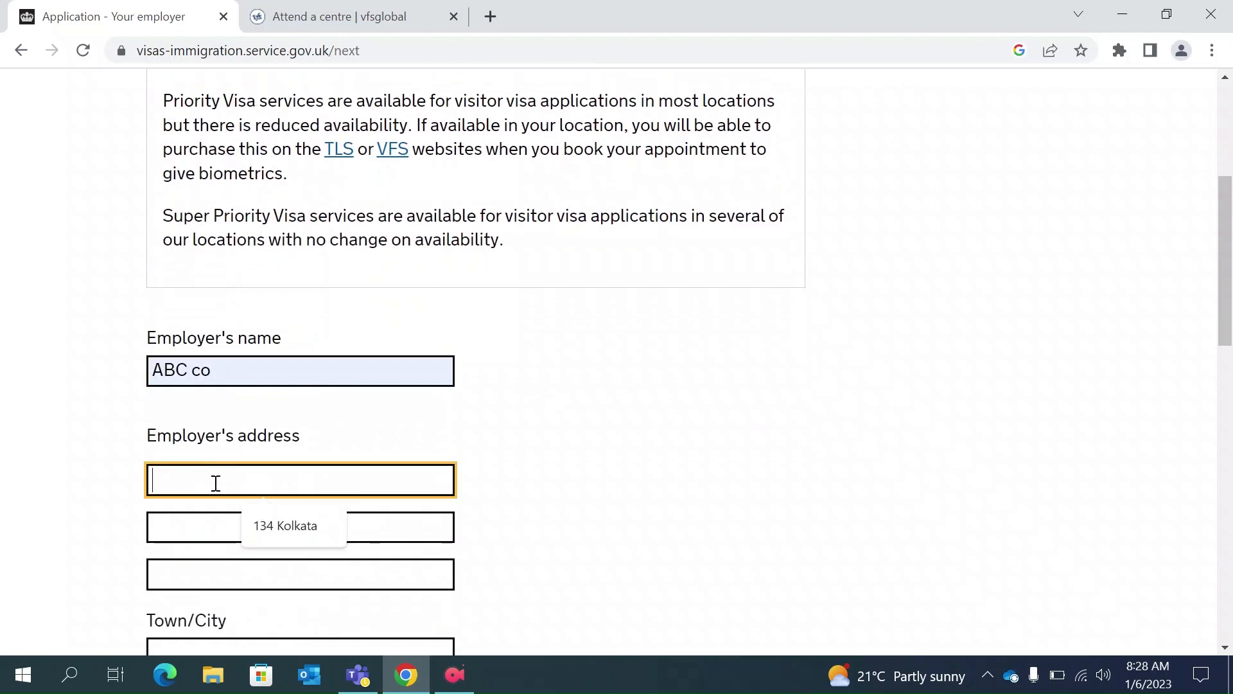
left_click(290, 526)
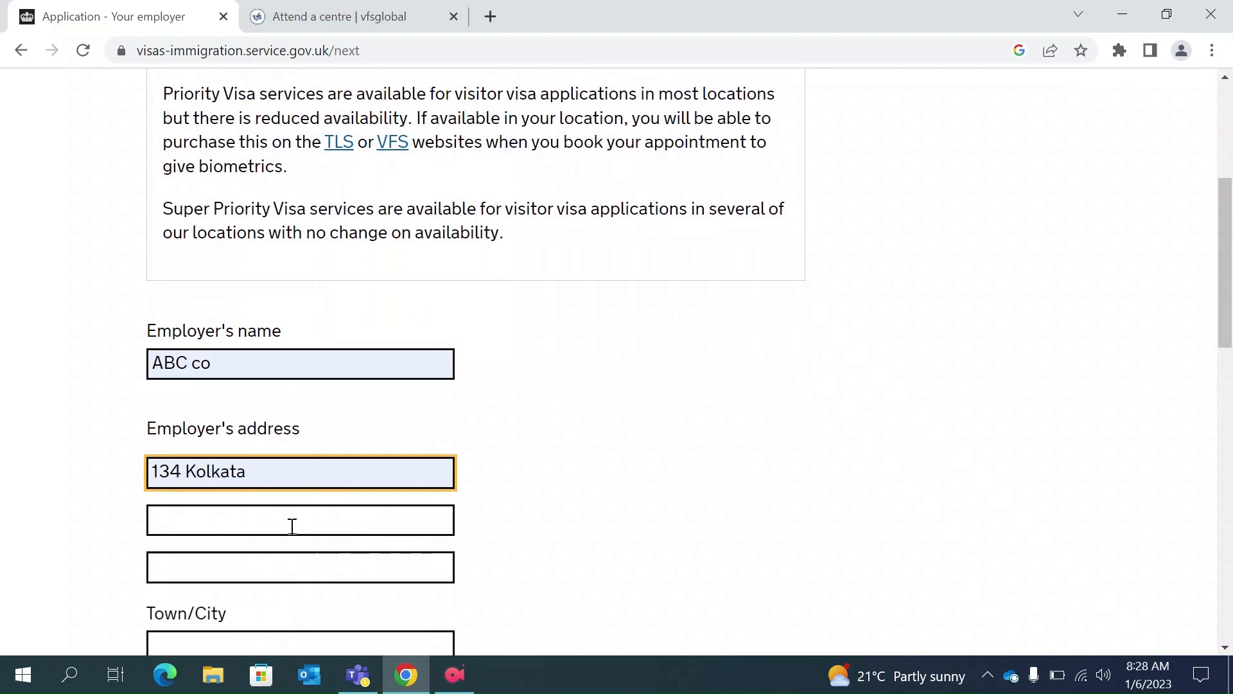
scroll(291, 523, "down", 2)
left_click(219, 538)
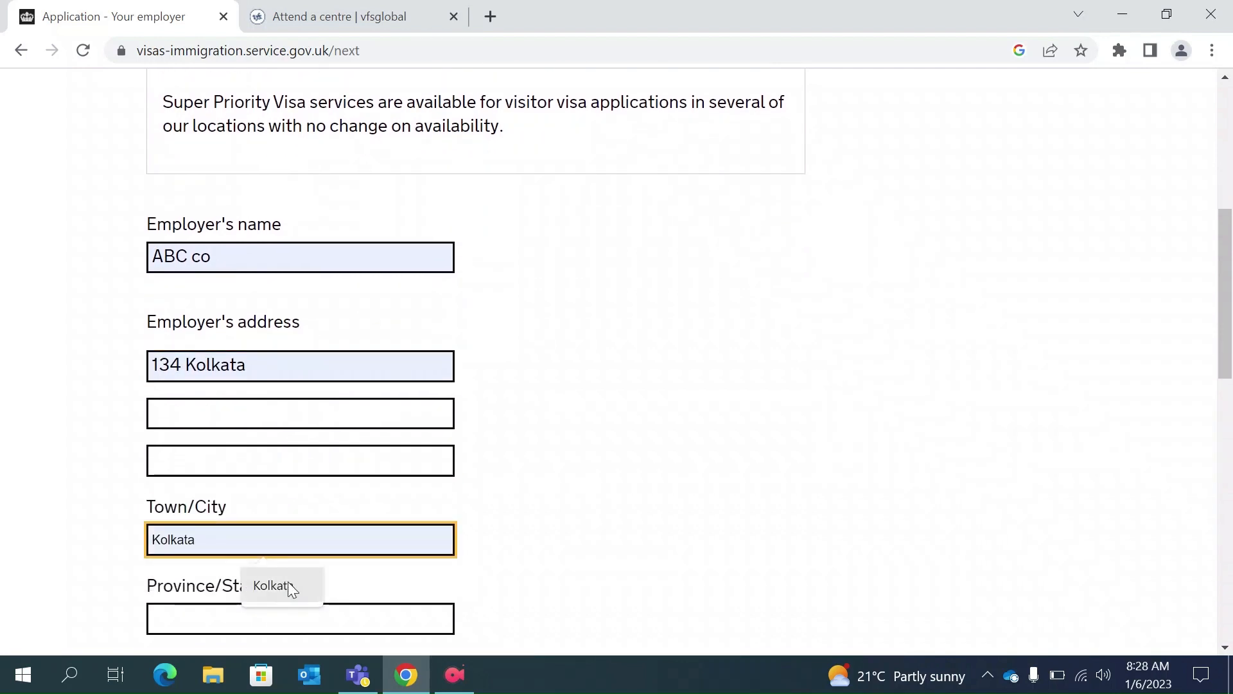
left_click(283, 584)
Fill the employer's province and postal code, and set the country to India.
scroll(287, 585, "down", 2)
left_click(201, 511)
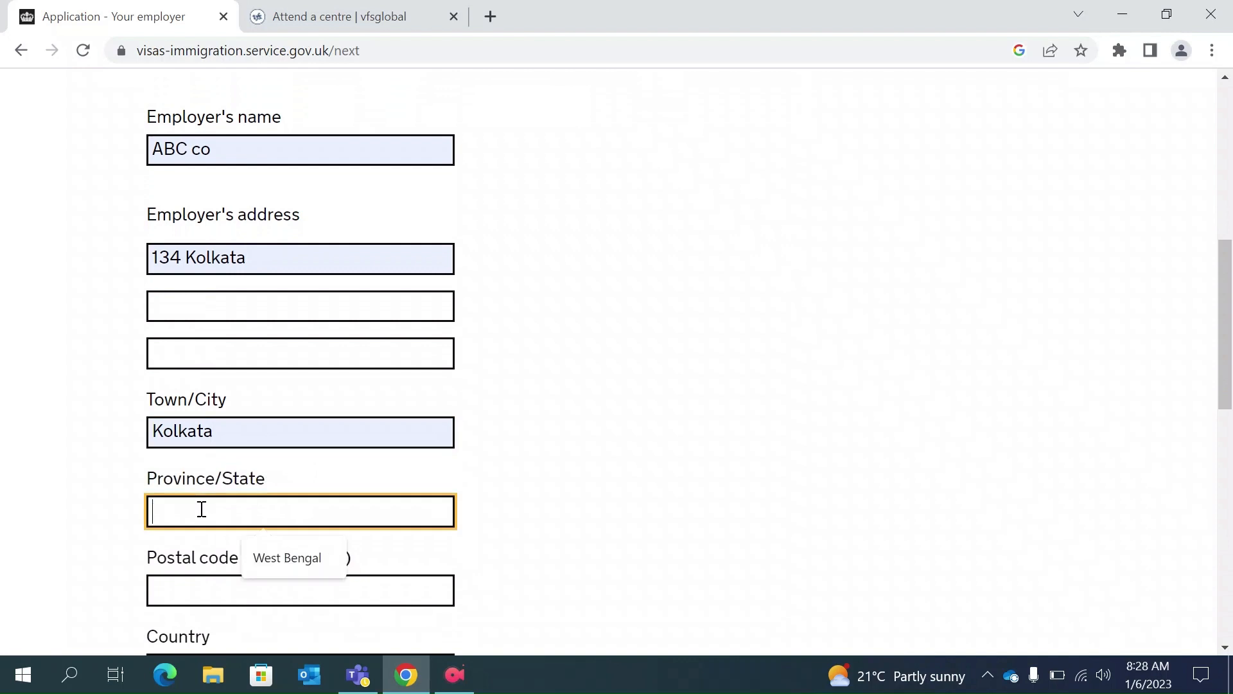
left_click(289, 563)
scroll(294, 560, "down", 2)
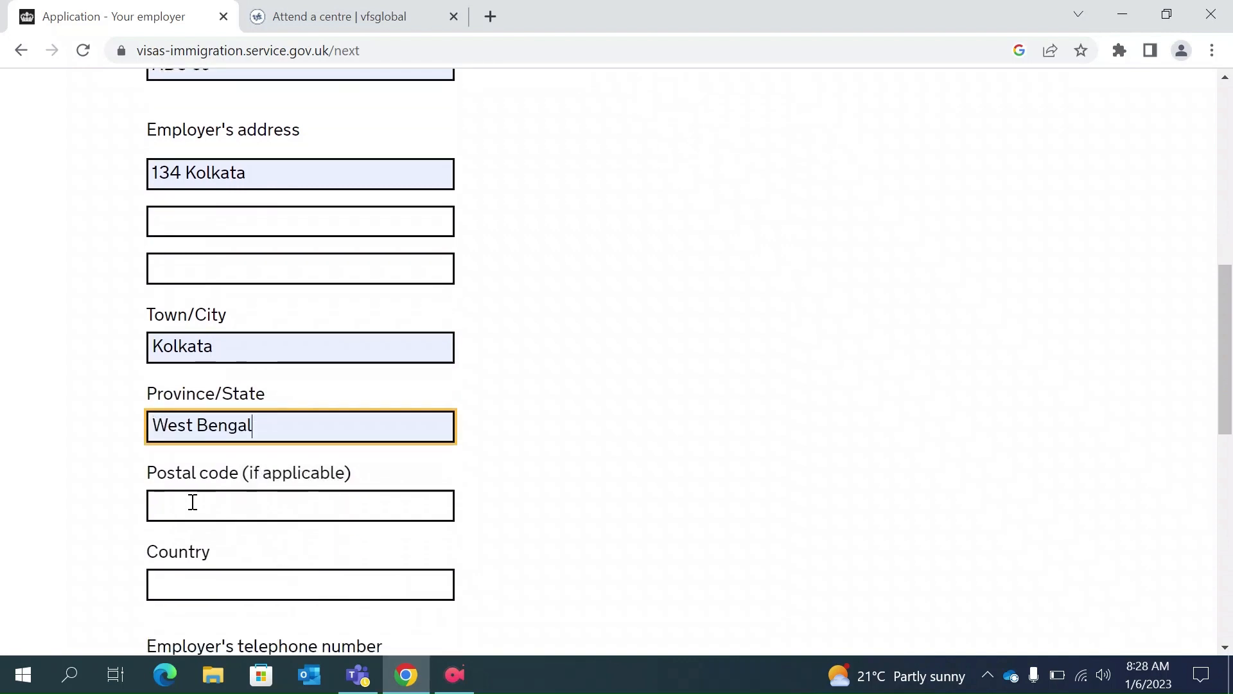
left_click(194, 504)
left_click(294, 552)
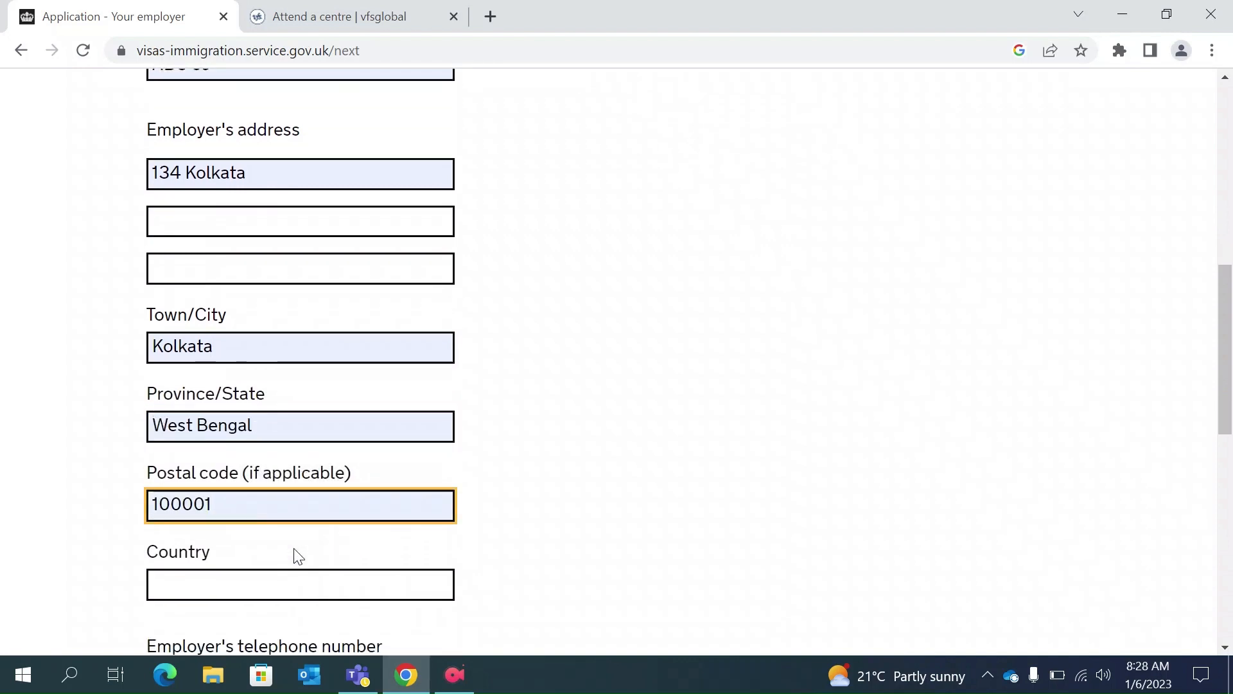
scroll(298, 557, "down", 1)
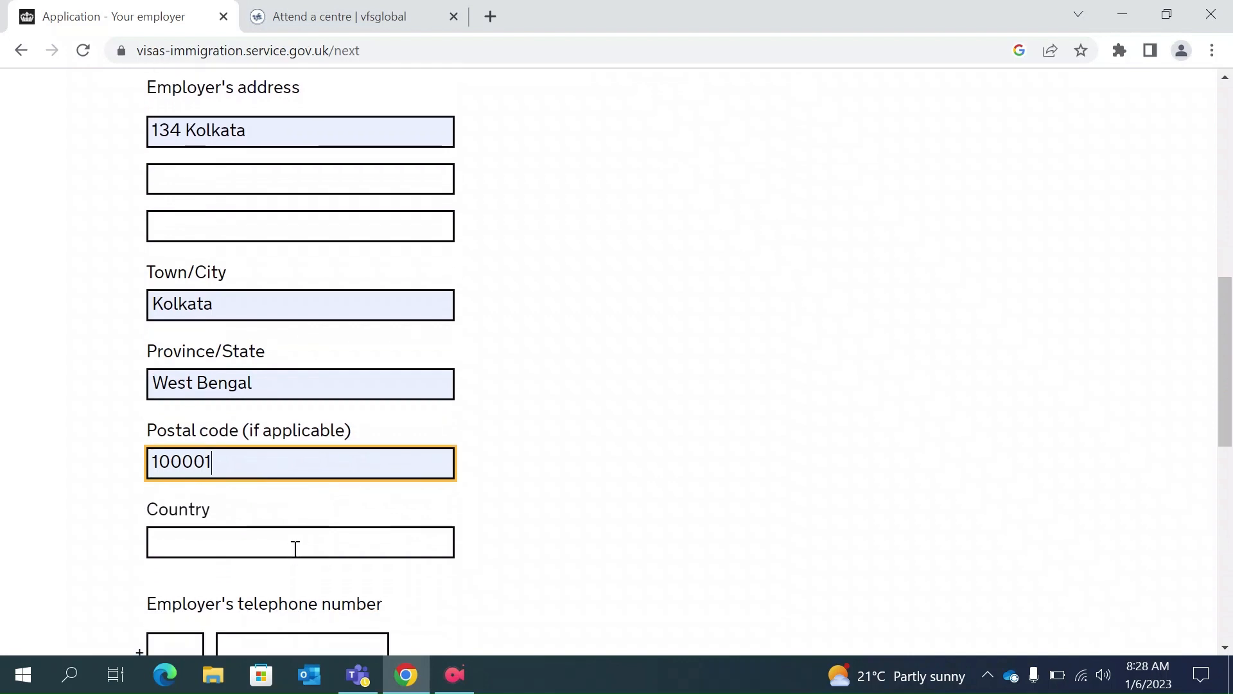
left_click(213, 537)
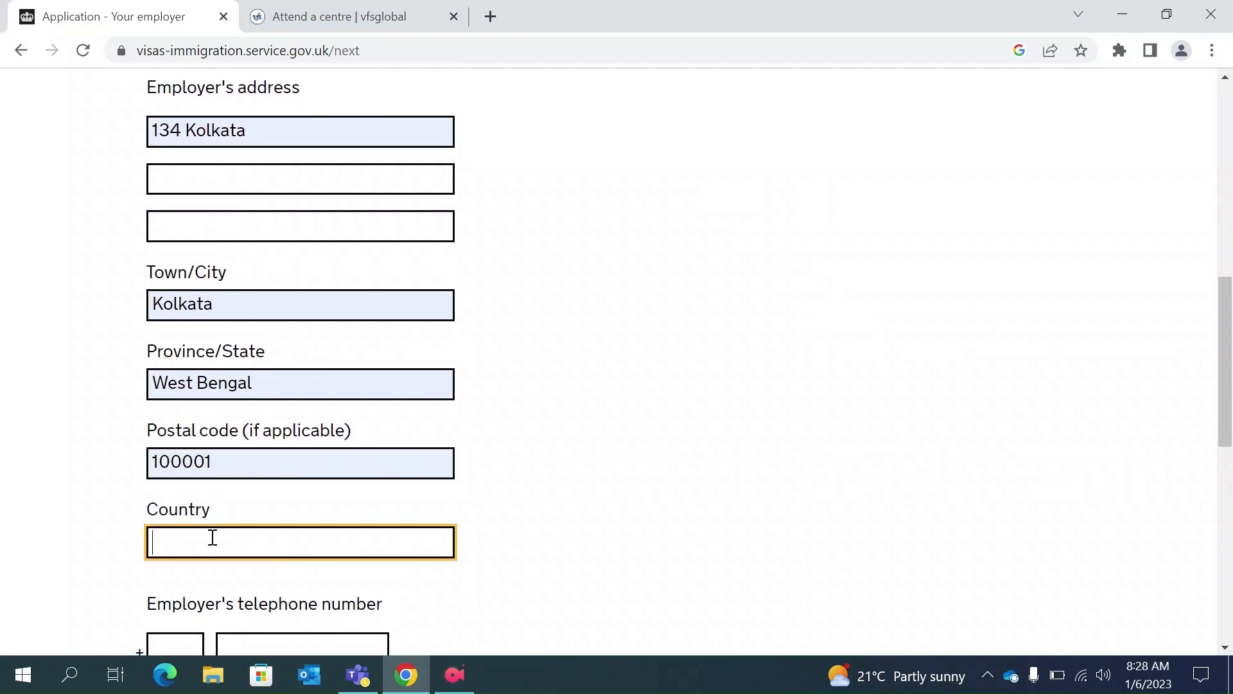
type("India")
key("Down")
key("Down")
key("Return")
Enter the employer's telephone number with dialling code 91 from autofill.
scroll(212, 536, "down", 2)
left_click(180, 529)
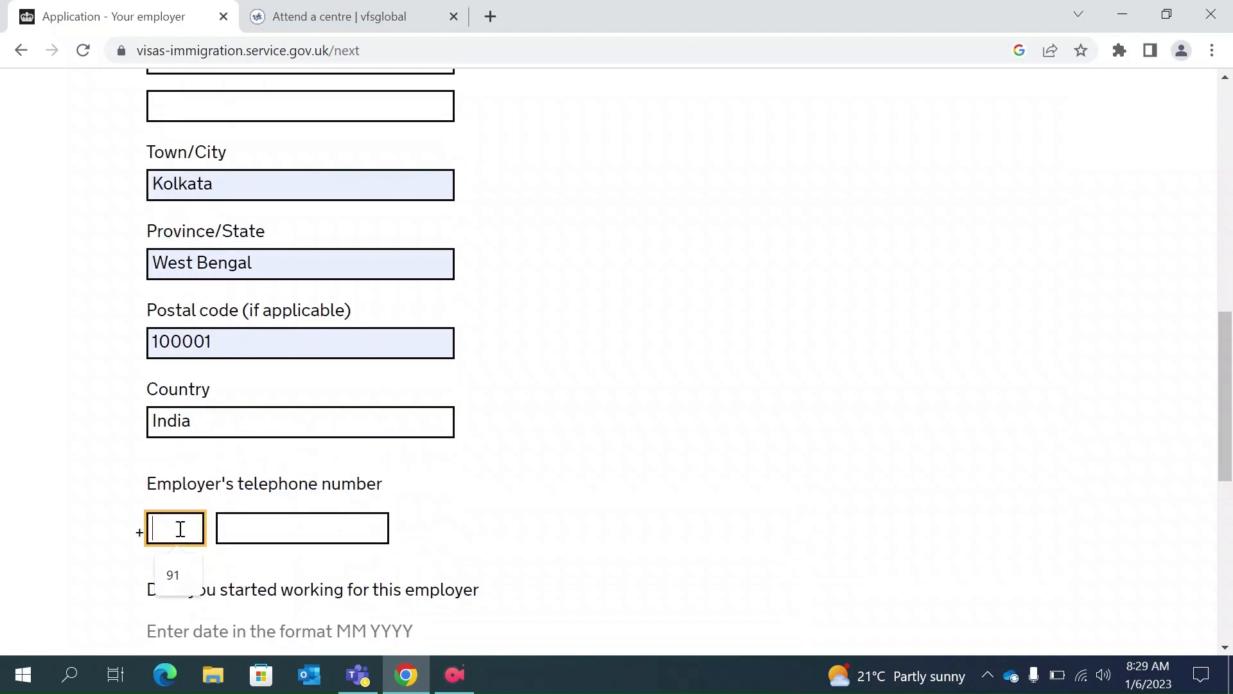
left_click(191, 581)
left_click(273, 535)
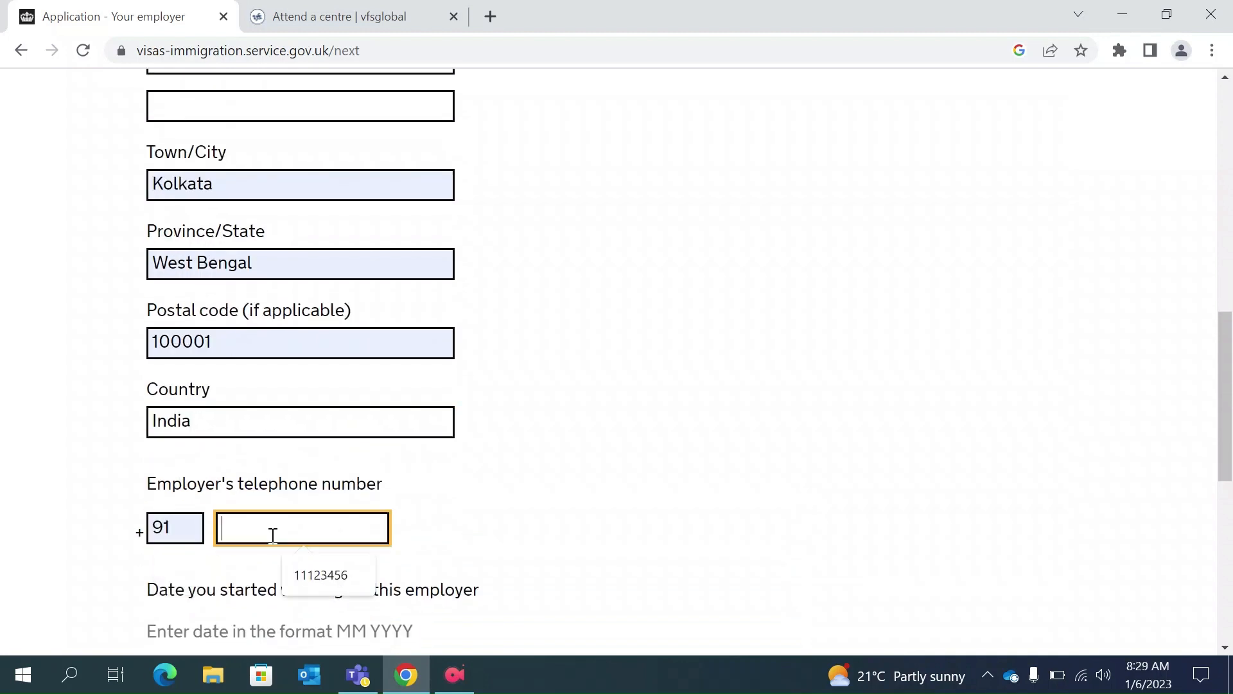
left_click(340, 576)
Set the employment start date to 03/2019 and save the employer details.
scroll(345, 578, "down", 1)
scroll(345, 578, "down", 1)
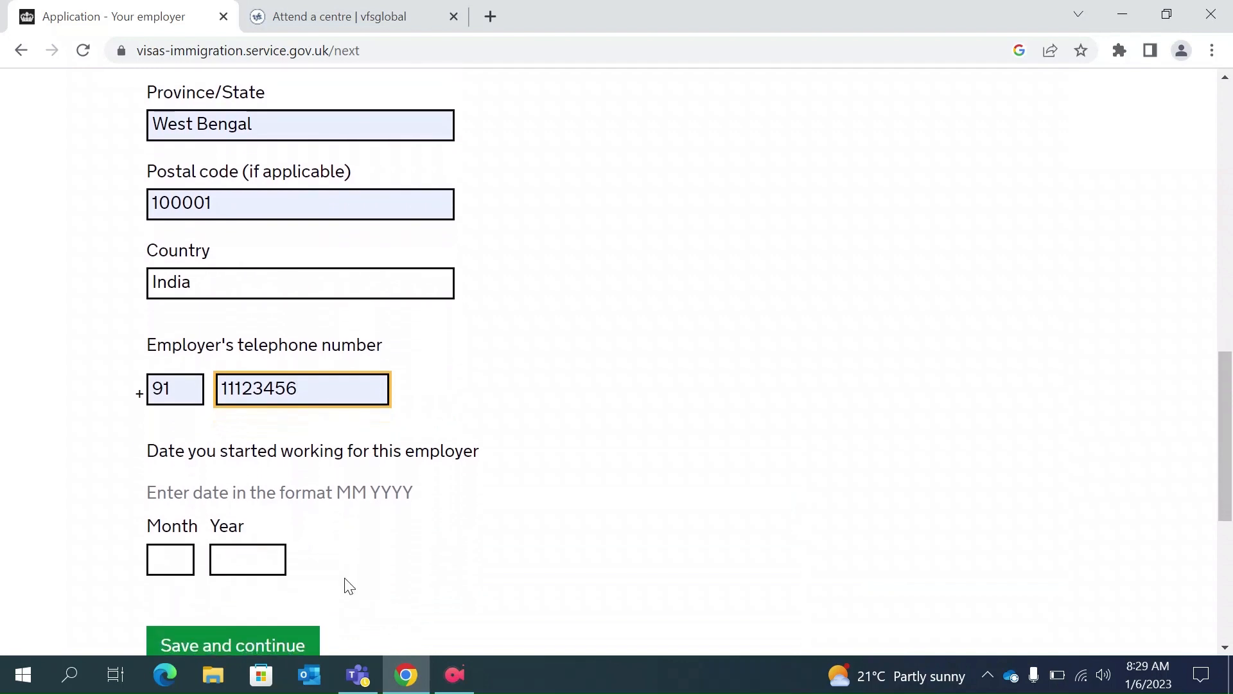
left_click(175, 556)
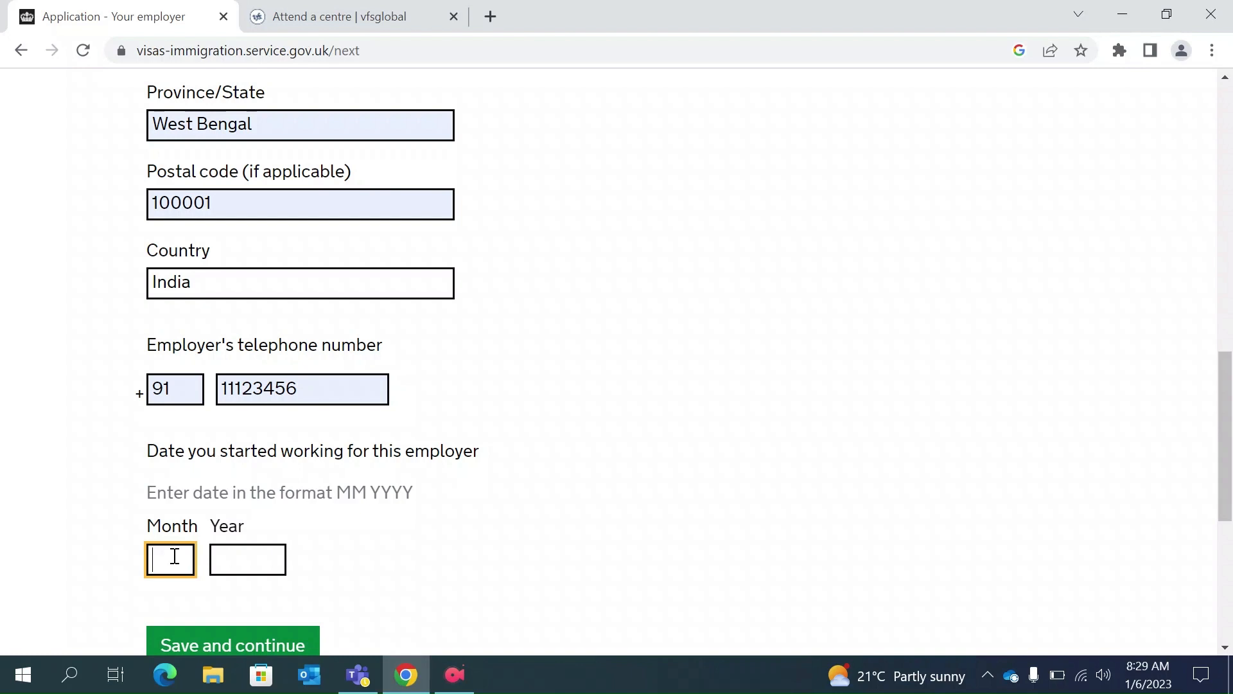
type("03")
left_click(256, 561)
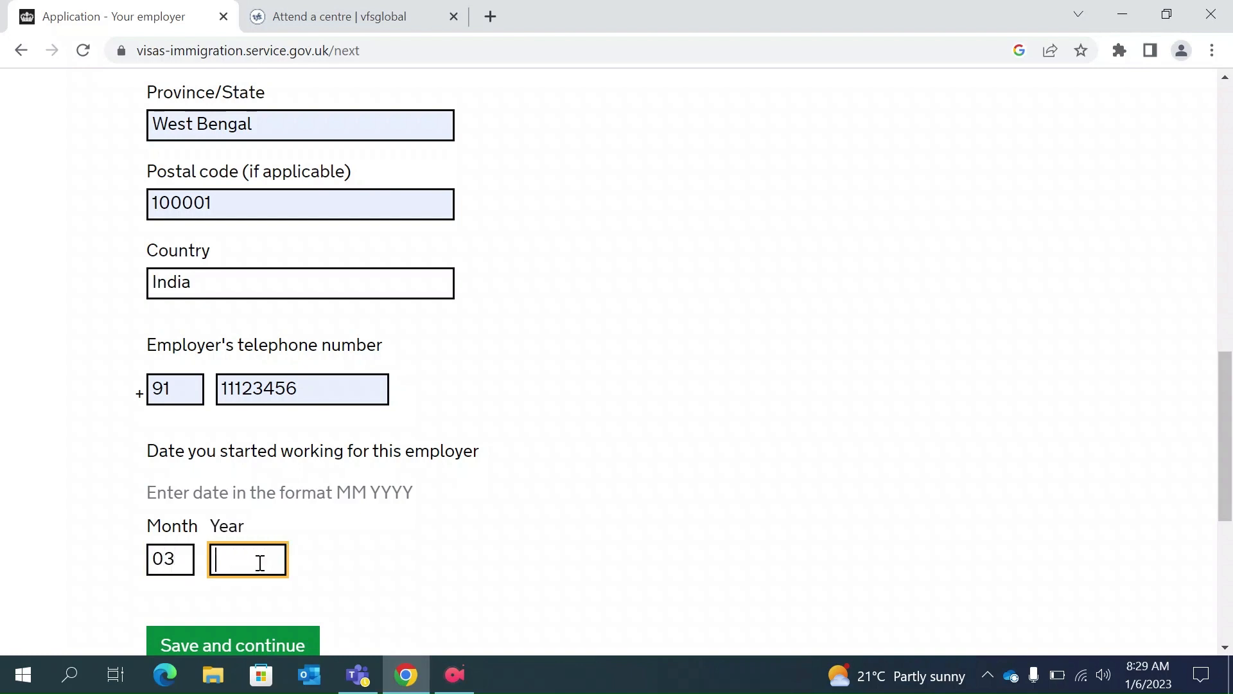
type("2019")
scroll(257, 561, "down", 1)
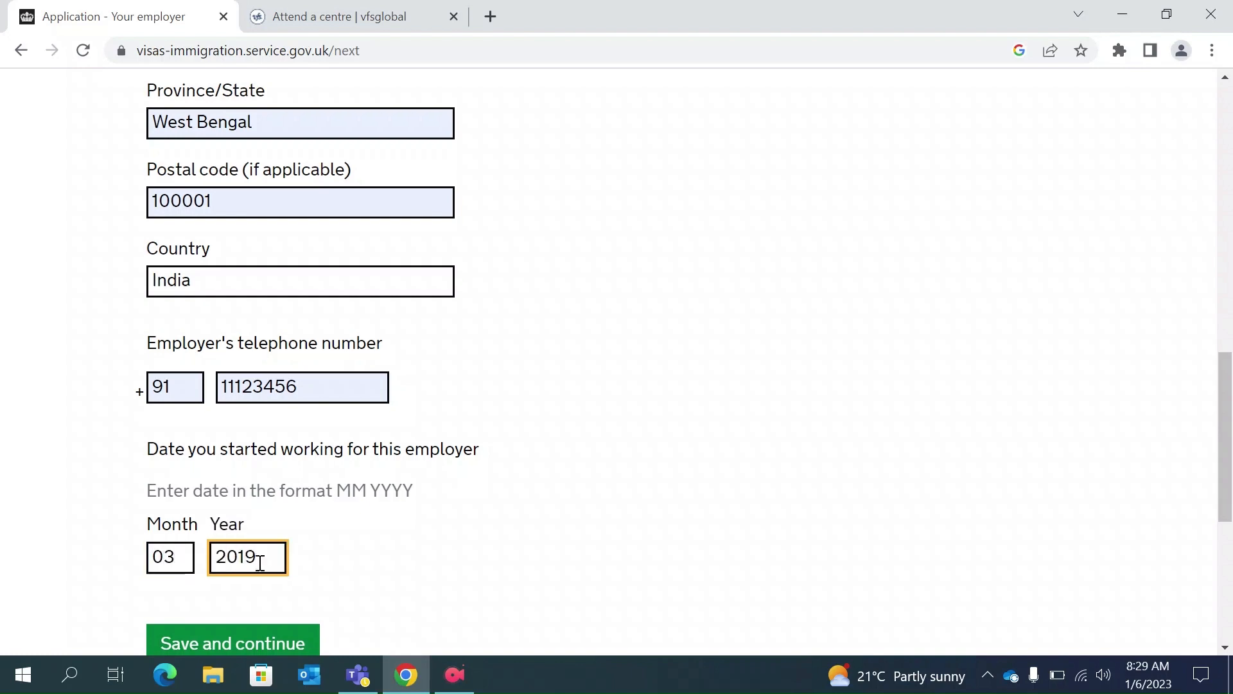
left_click(244, 589)
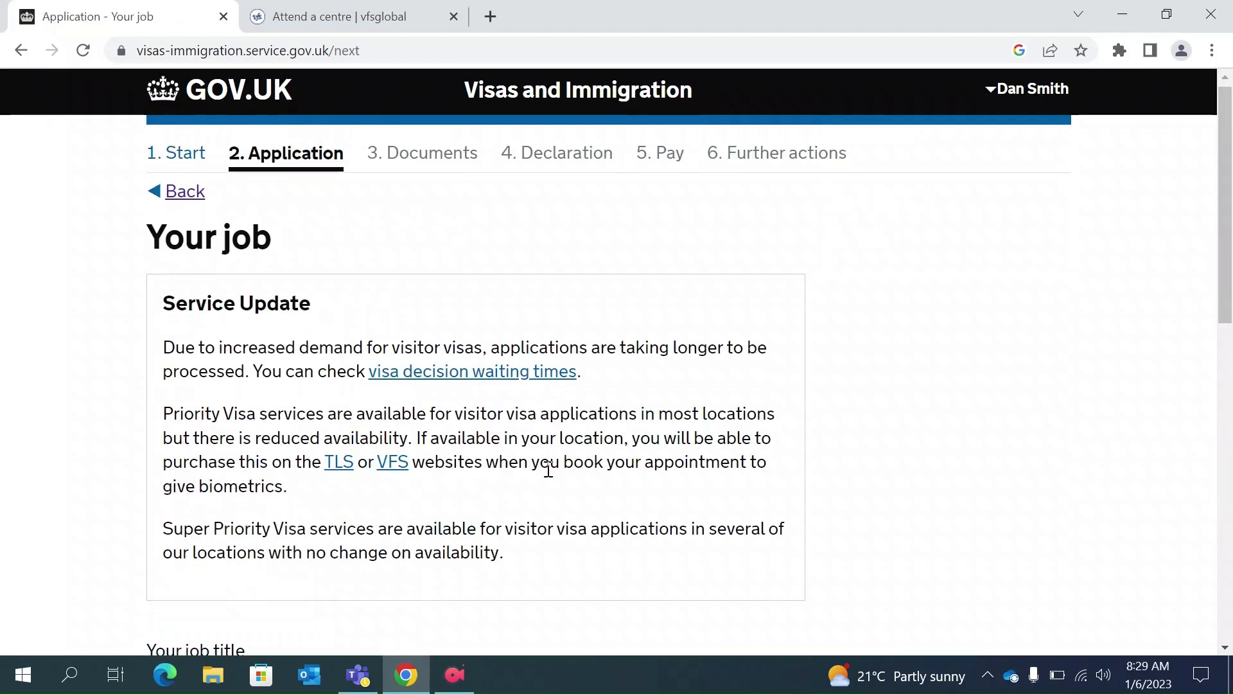
Enter job title Senior Consultant and monthly earnings of 50000 INR.
scroll(549, 472, "down", 1)
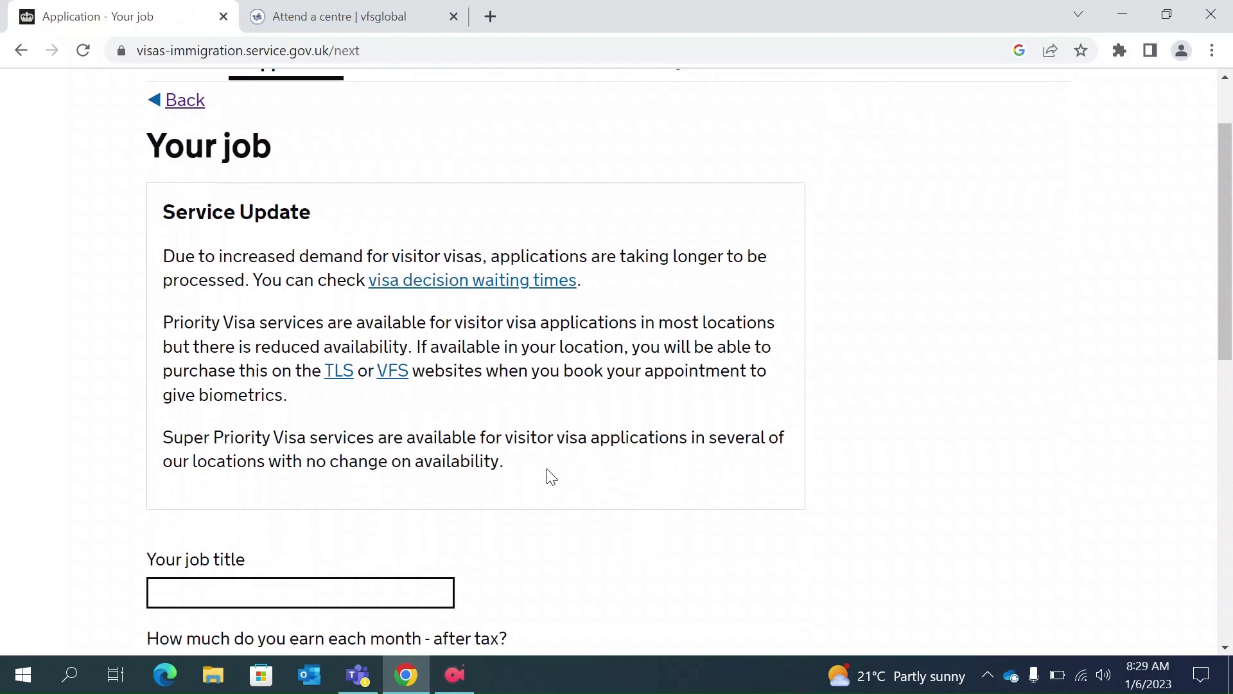
scroll(551, 477, "down", 3)
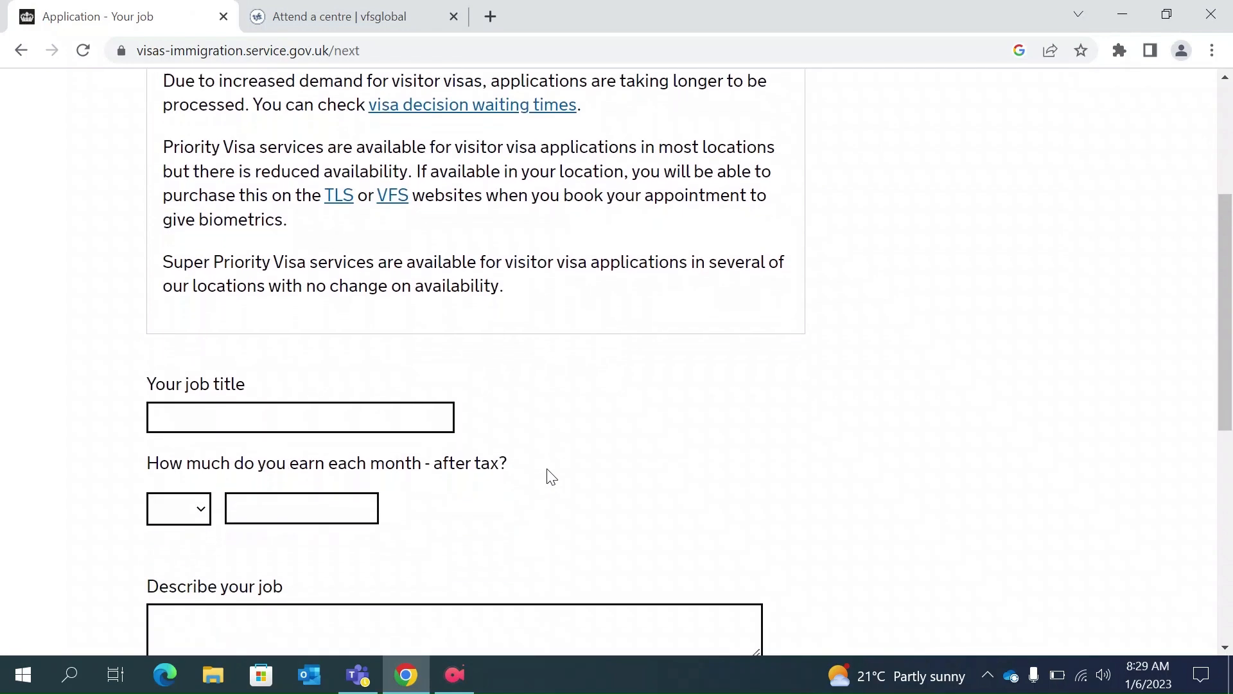
scroll(551, 476, "down", 1)
left_click(247, 398)
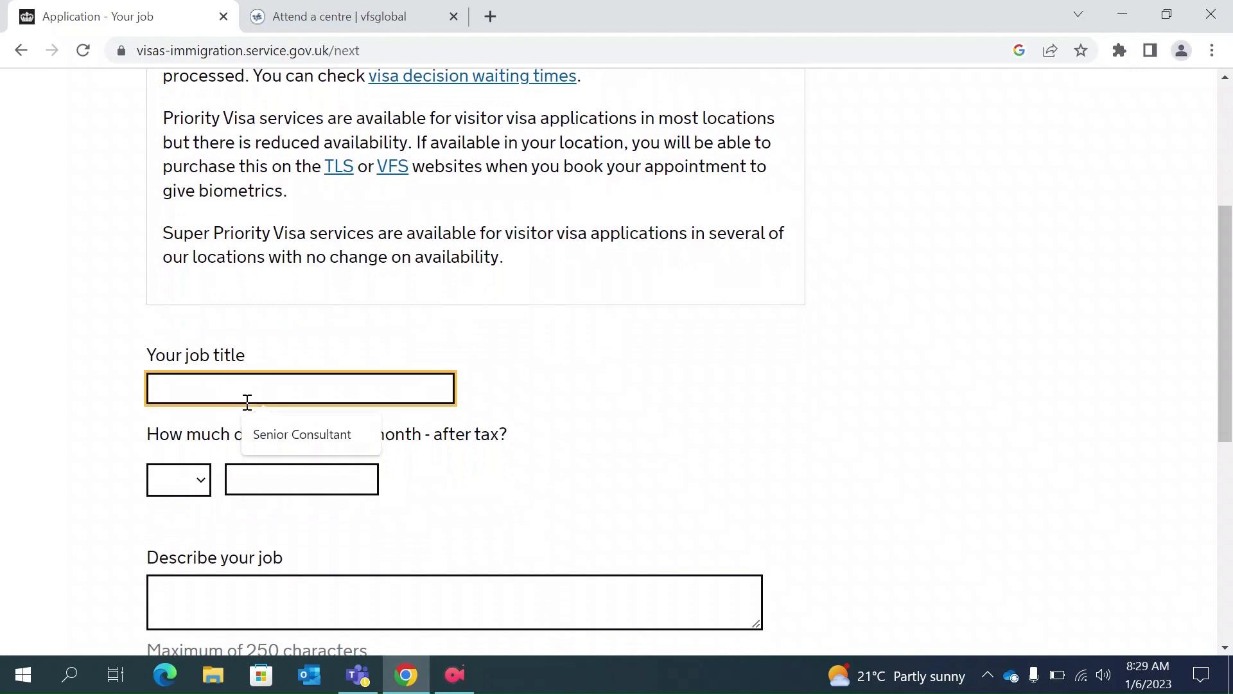
left_click(322, 437)
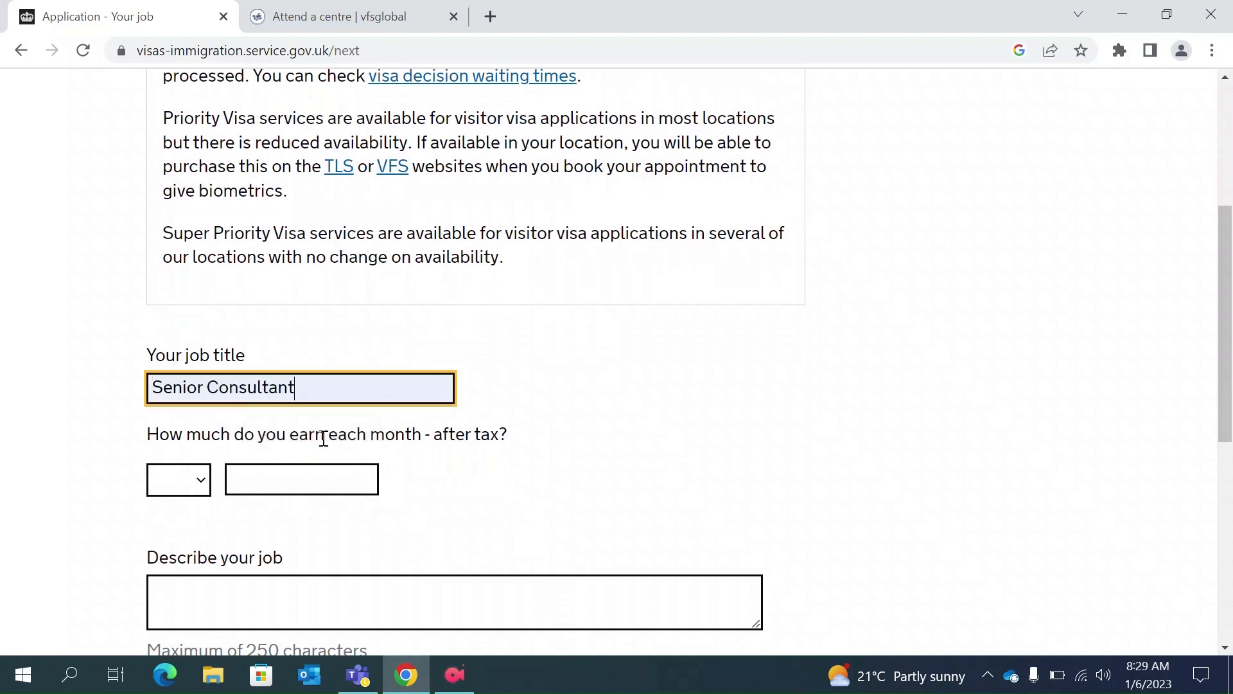
left_click(200, 483)
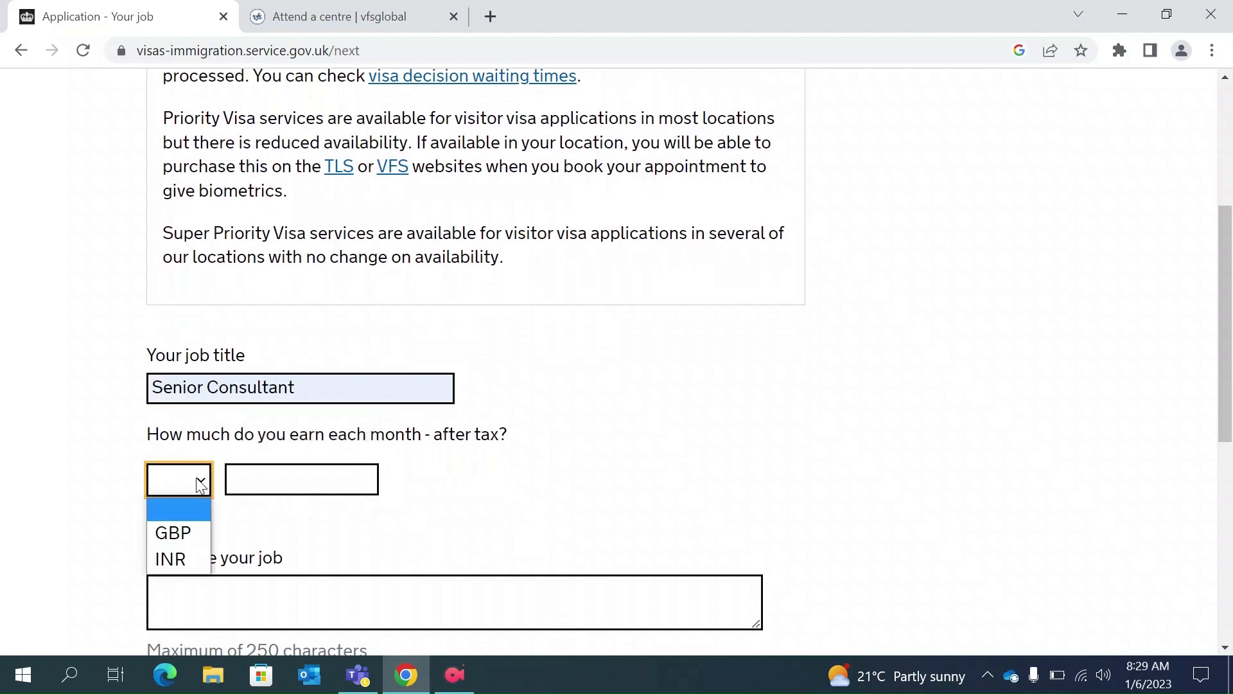
left_click(183, 556)
left_click(266, 480)
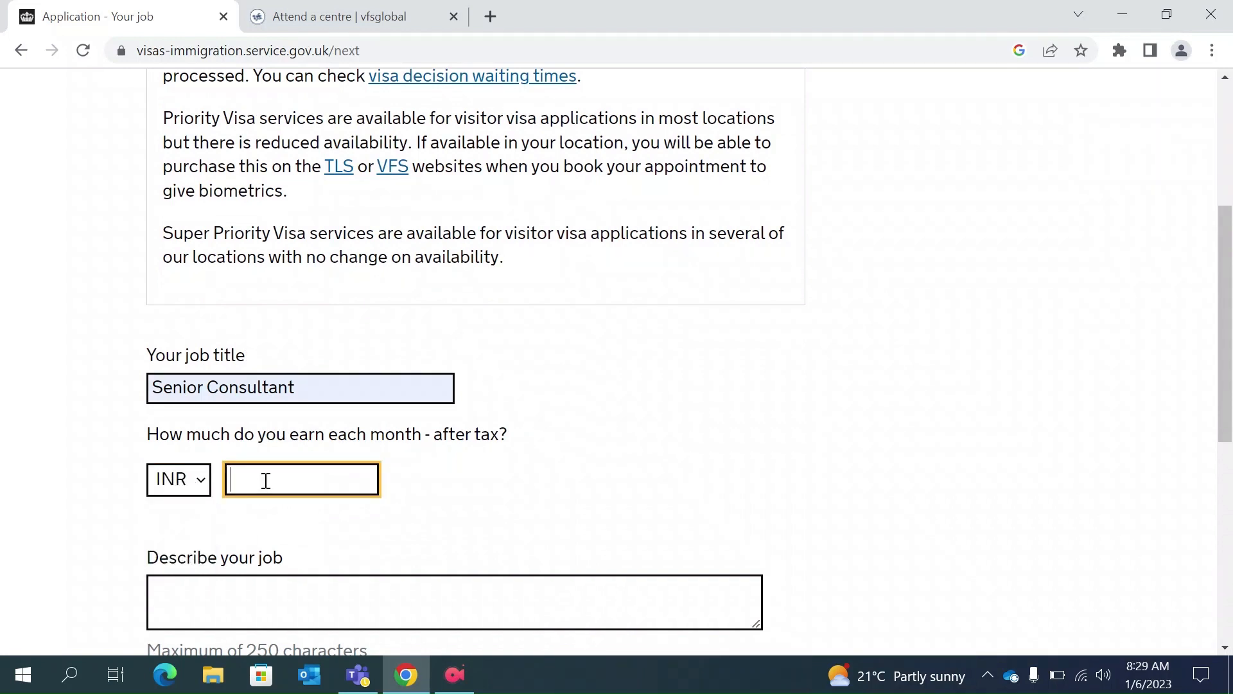
type("50000")
left_click(183, 481)
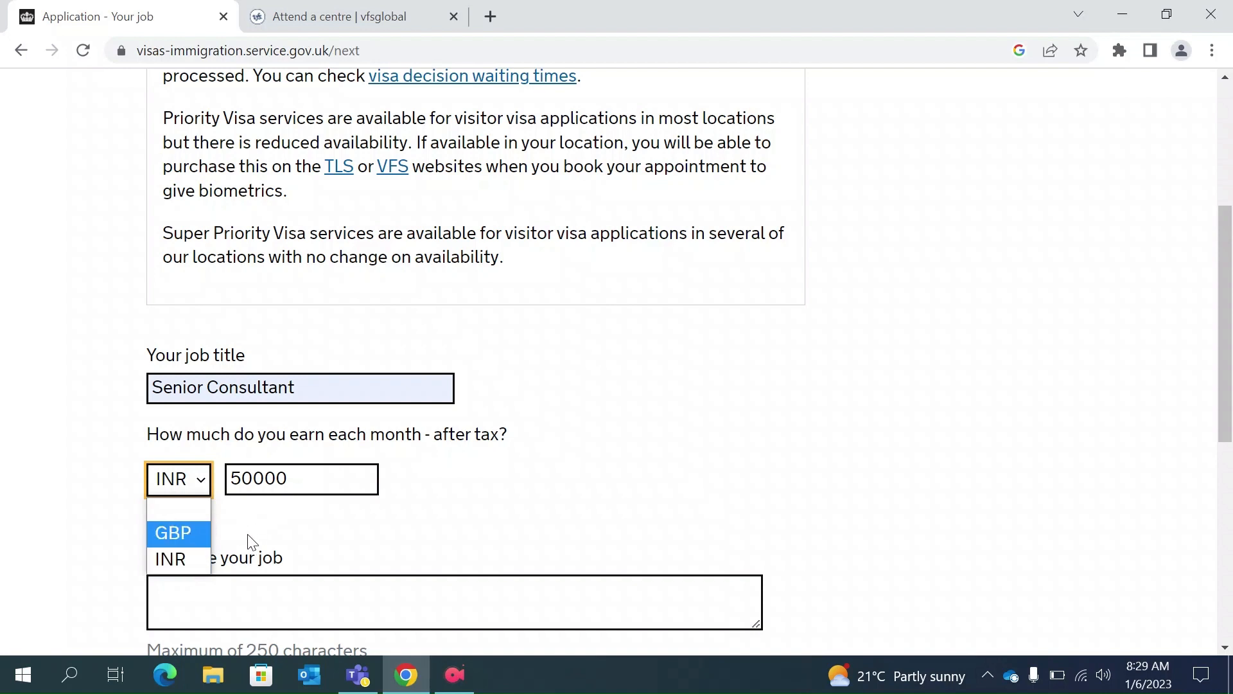
left_click(185, 559)
Add the job description 'I am a consultant and I help client solve complex problems.' and save.
scroll(312, 530, "down", 2)
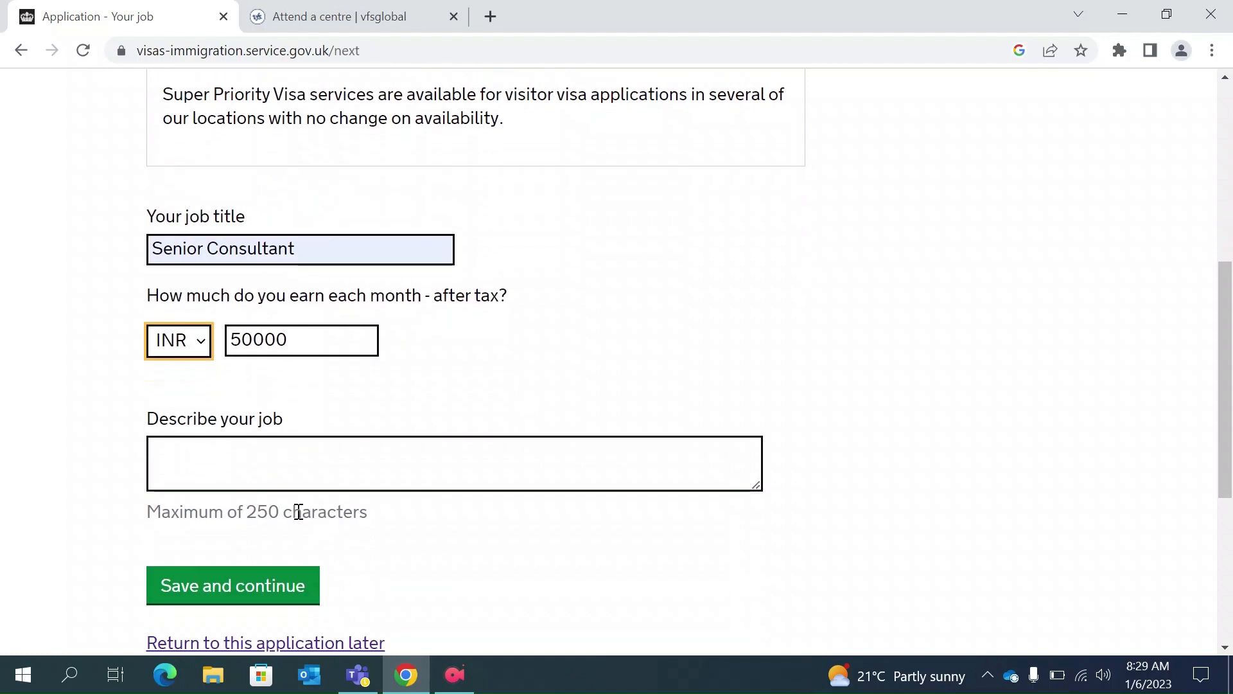
left_click(229, 469)
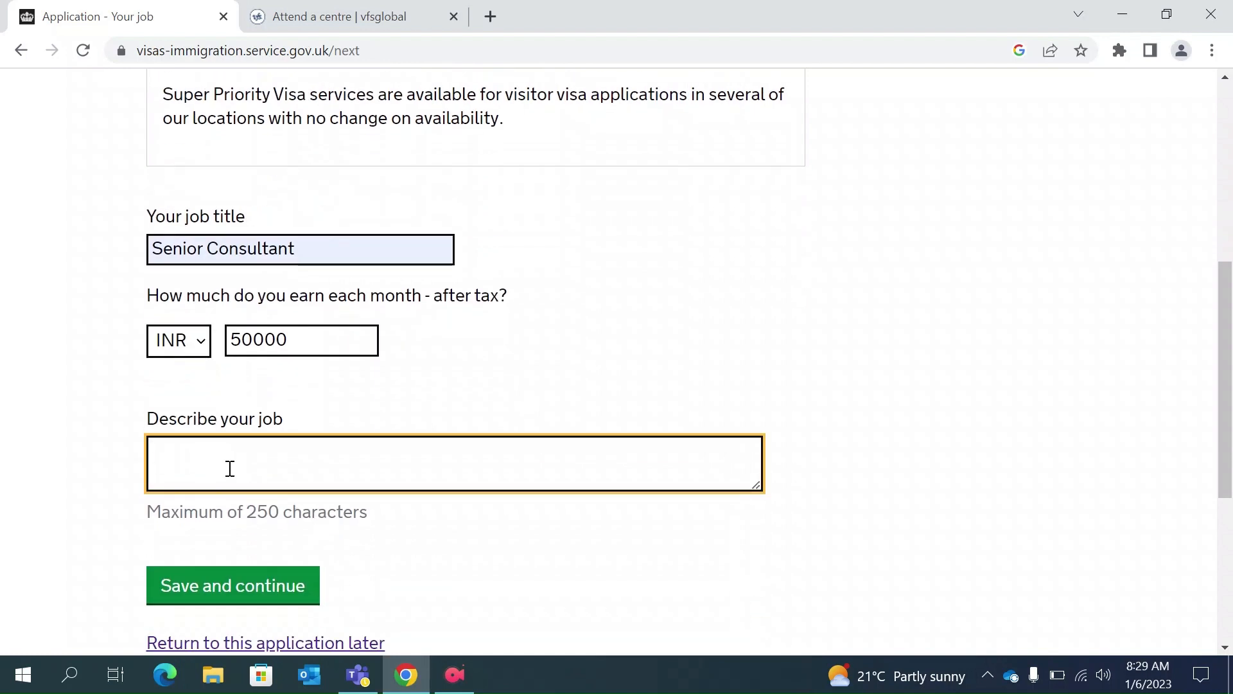
type("I")
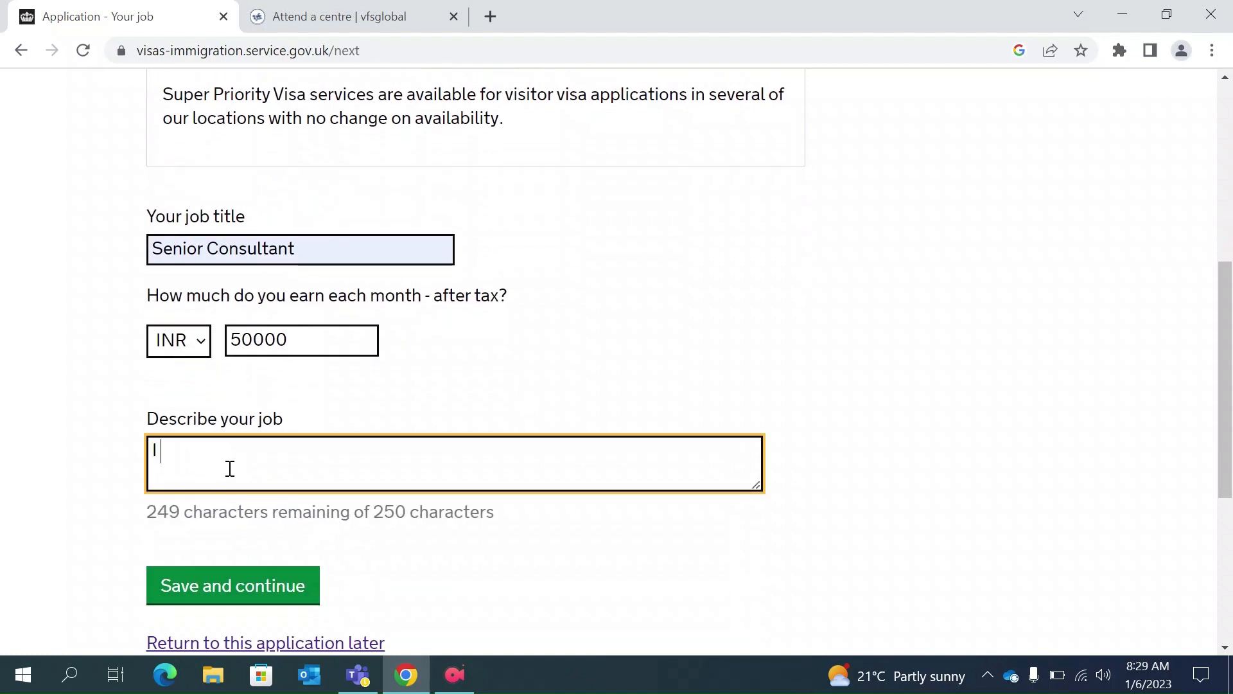
type(" am a con")
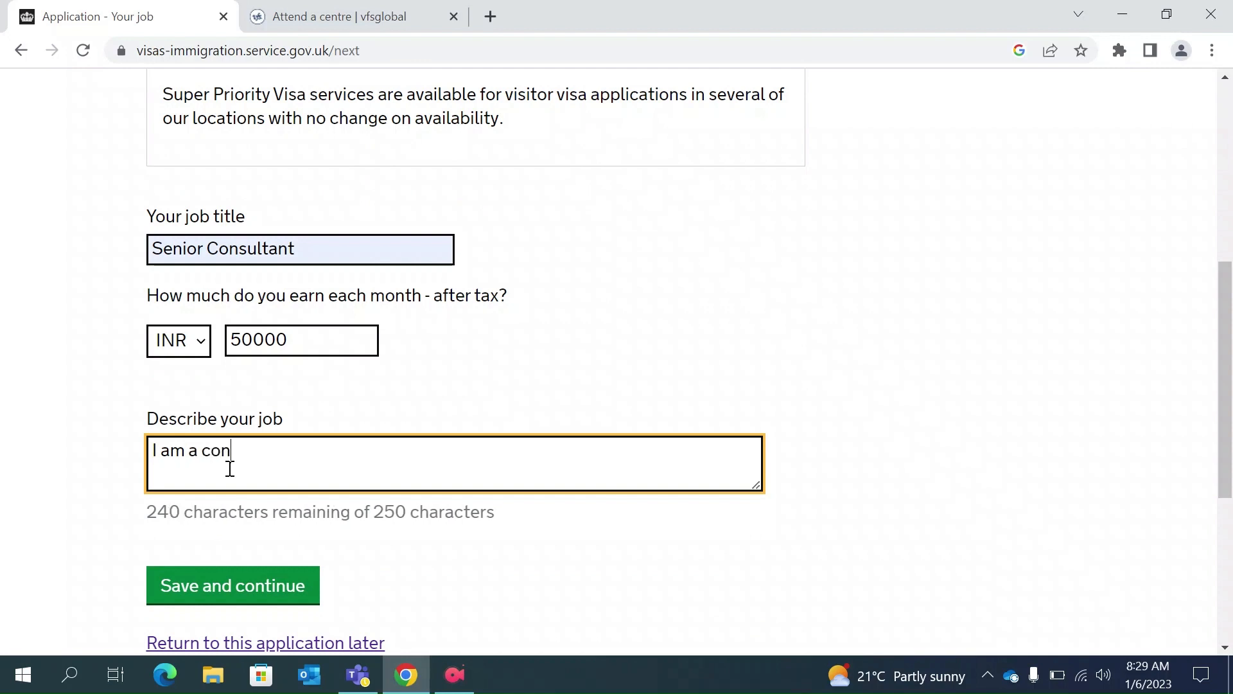
type("sultant and I")
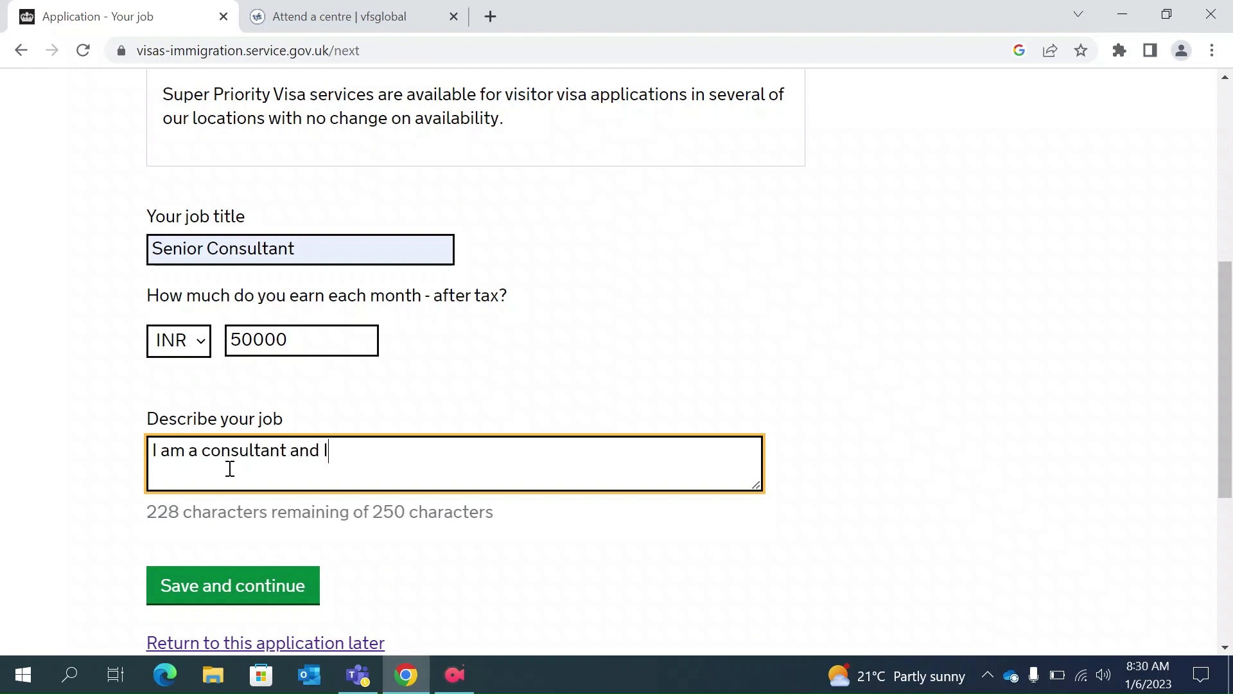
type(" help clien")
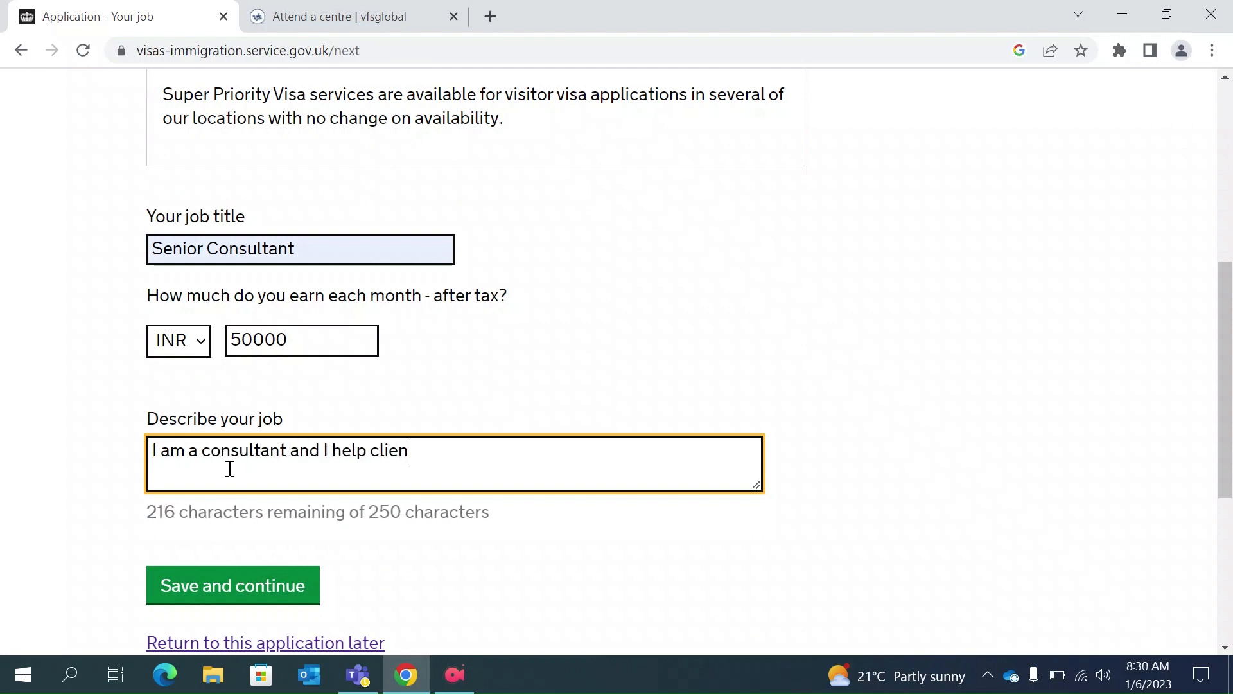
type("t solve com")
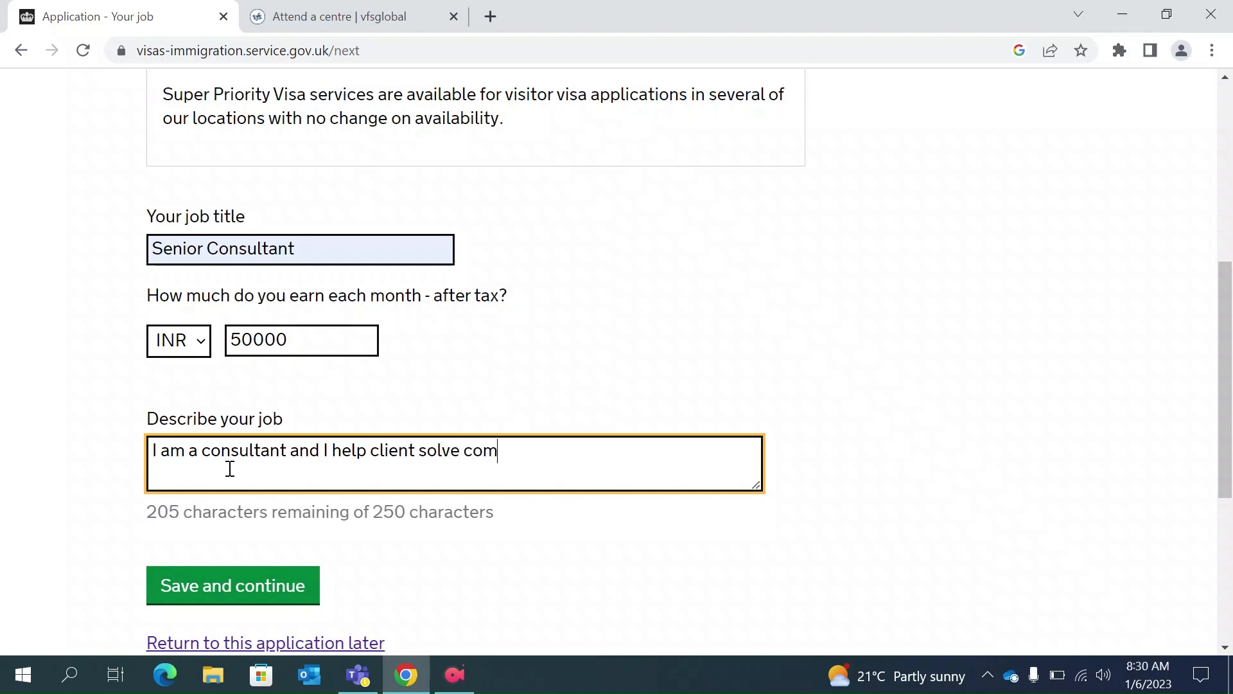
type("plex problems.")
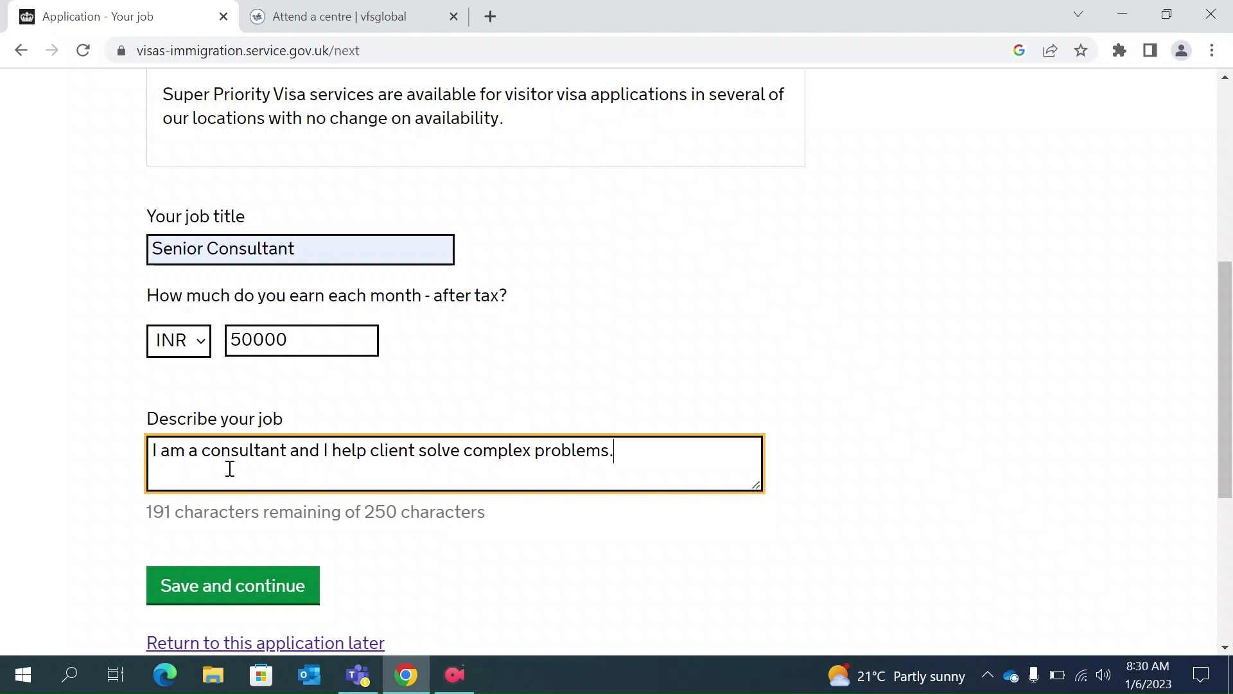
left_click(276, 585)
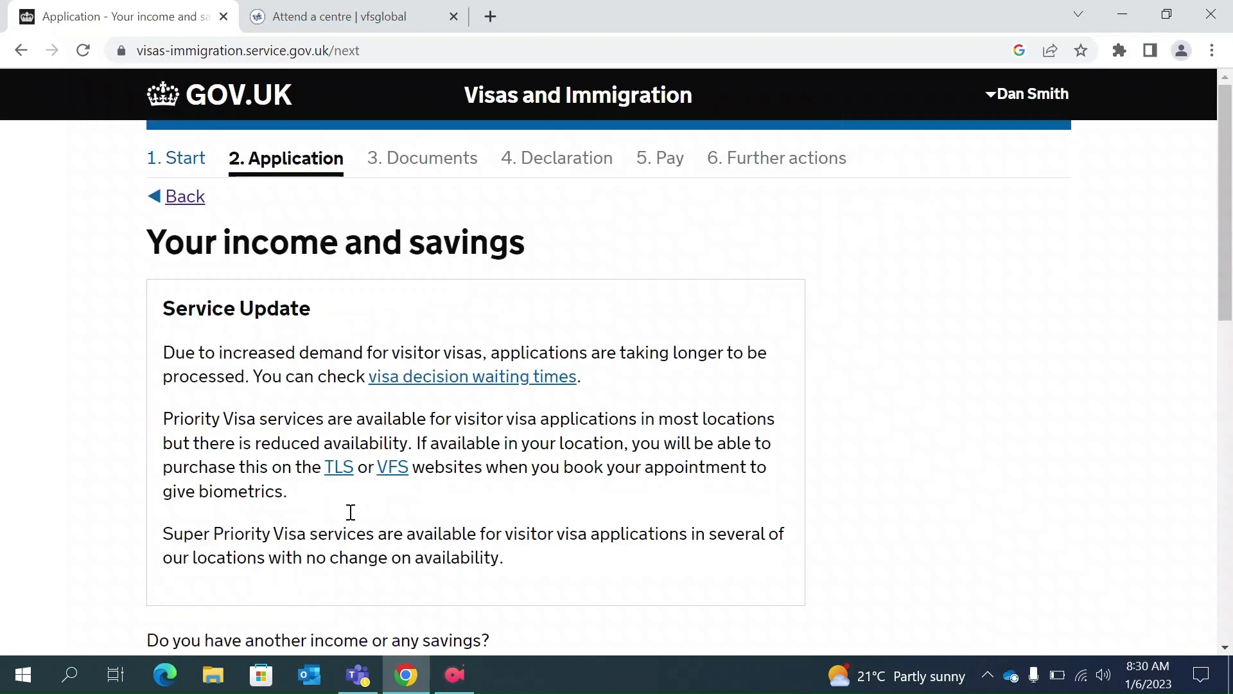
scroll(501, 402, "down", 3)
scroll(504, 406, "up", 2)
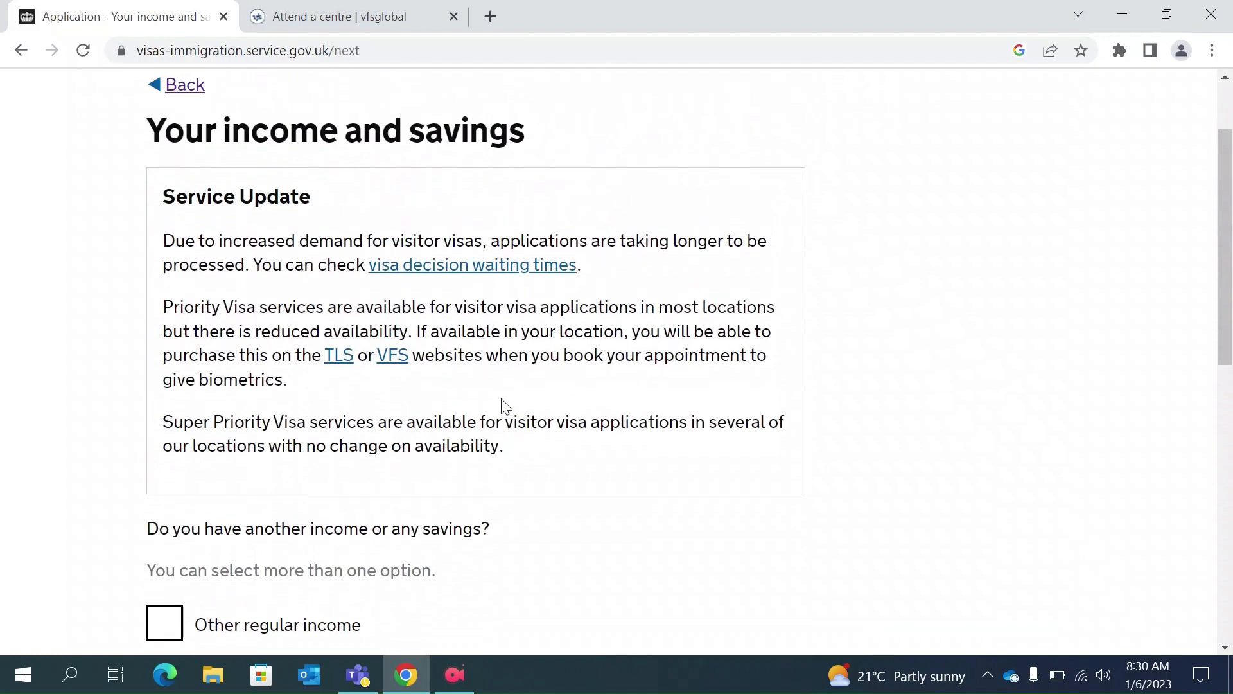
scroll(503, 406, "down", 2)
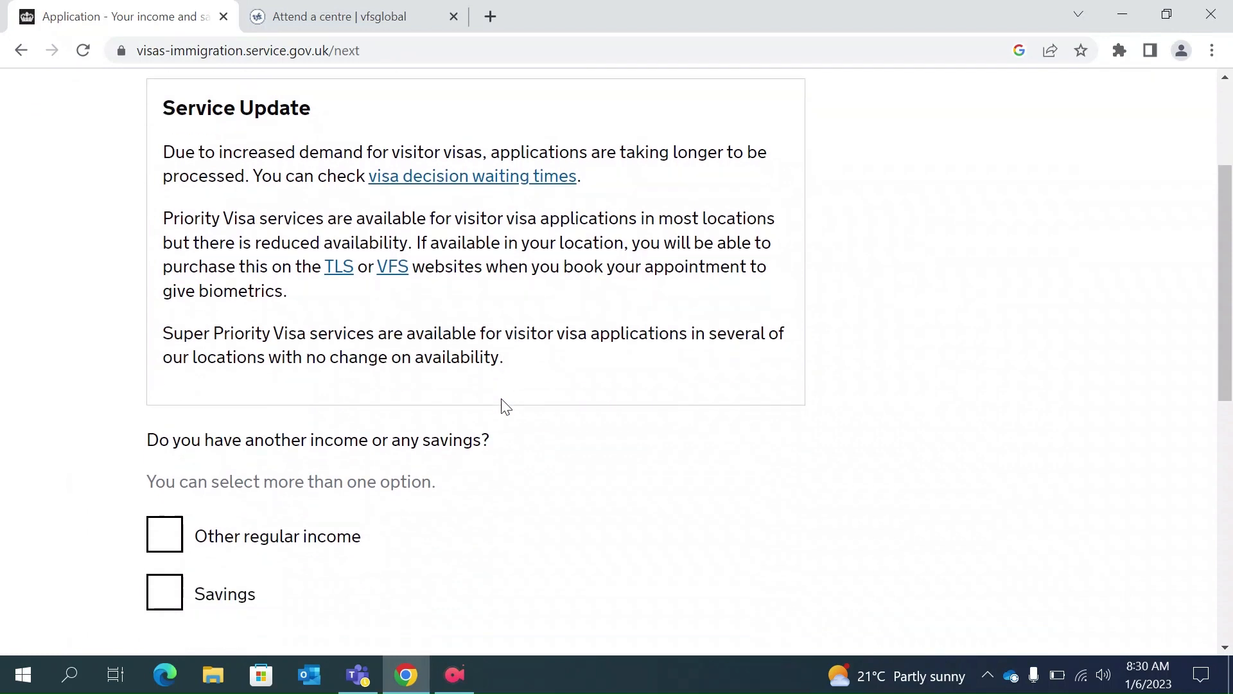
left_click(167, 507)
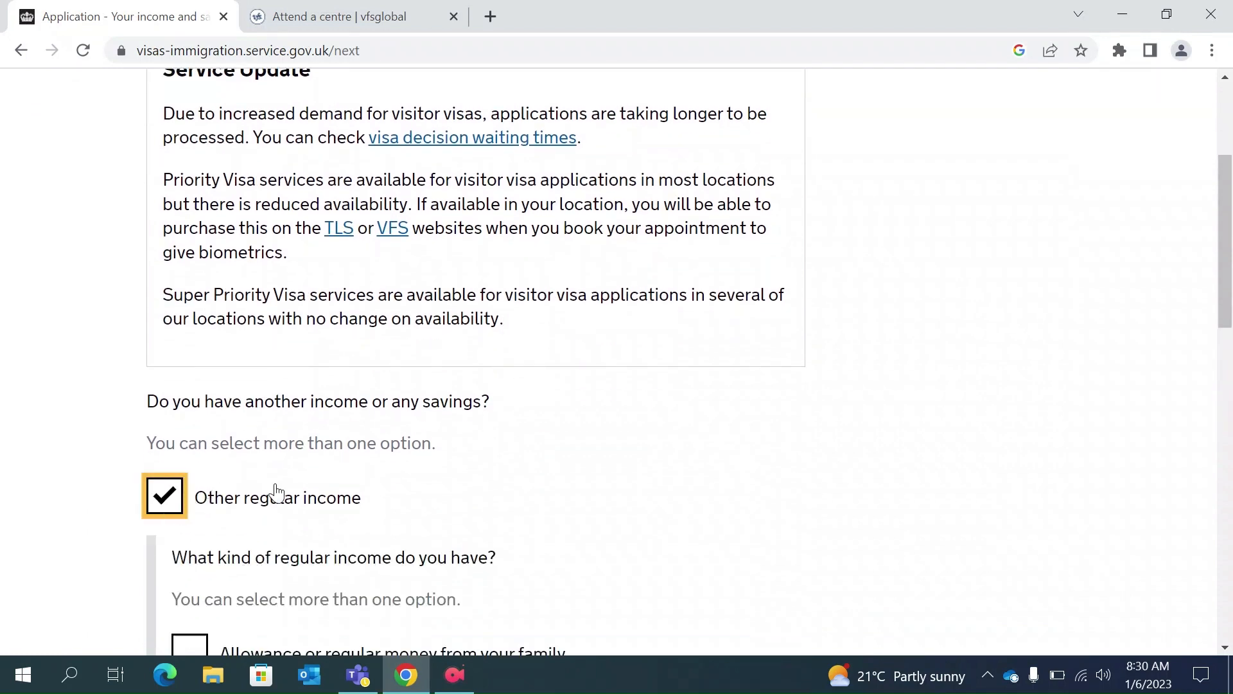
scroll(350, 484, "down", 2)
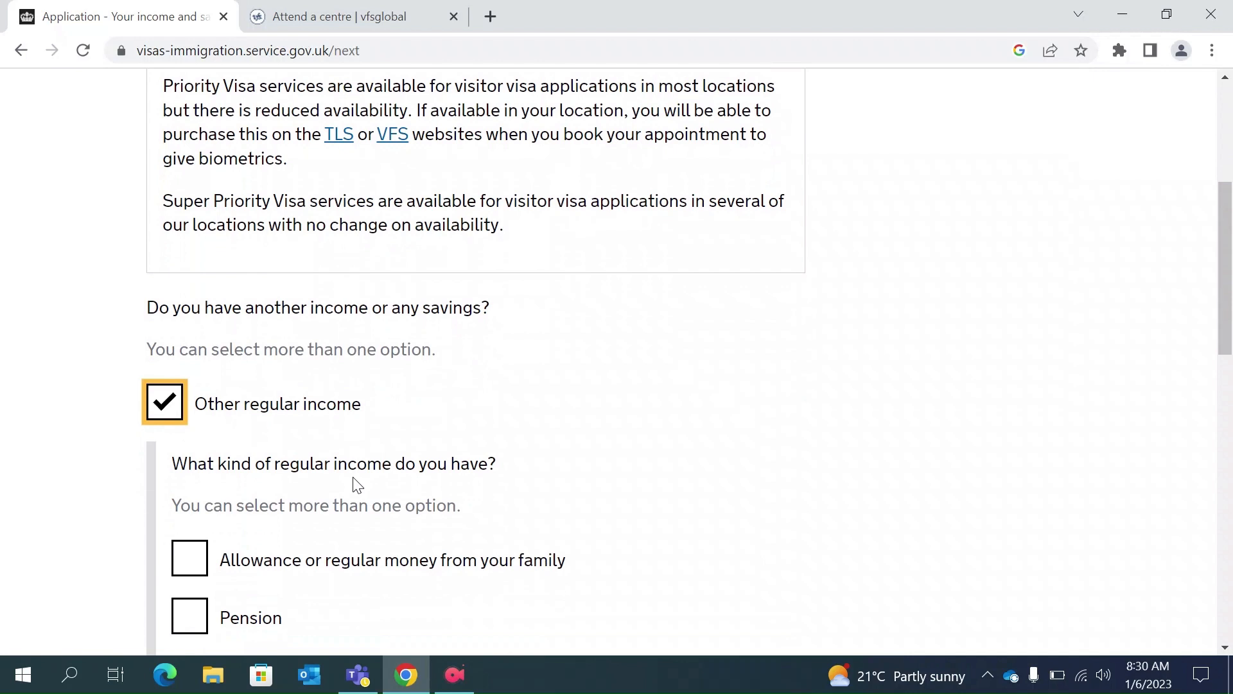
scroll(357, 486, "down", 3)
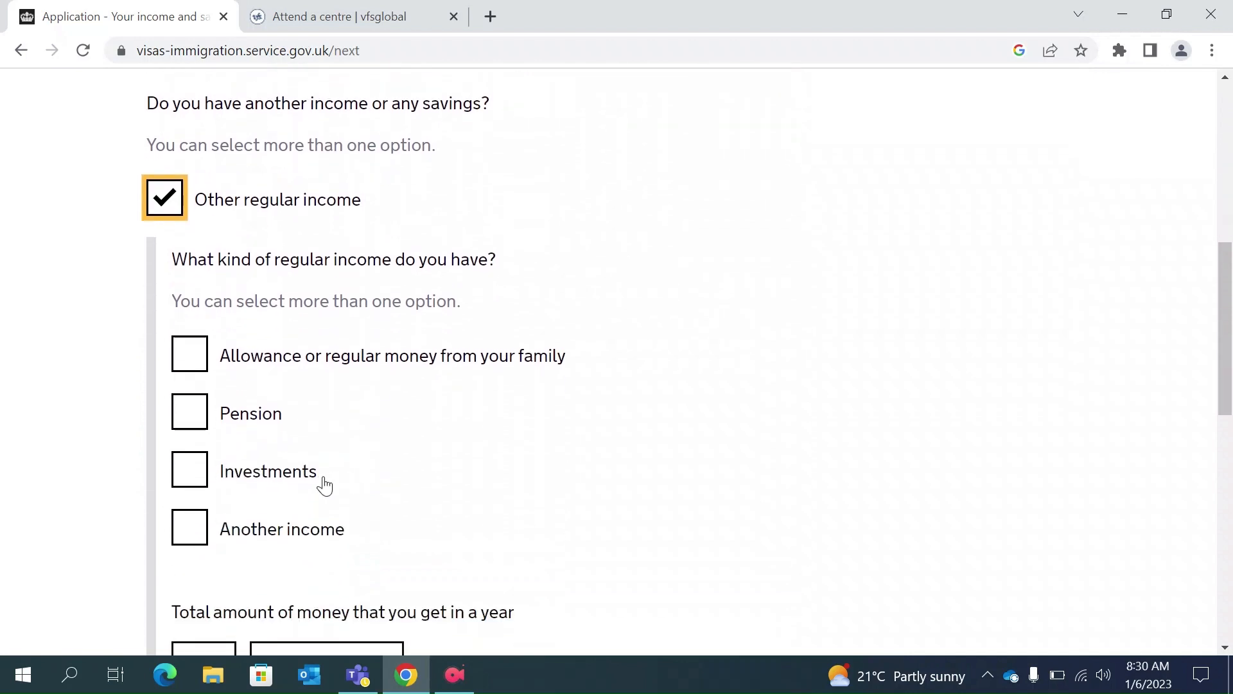
left_click(201, 479)
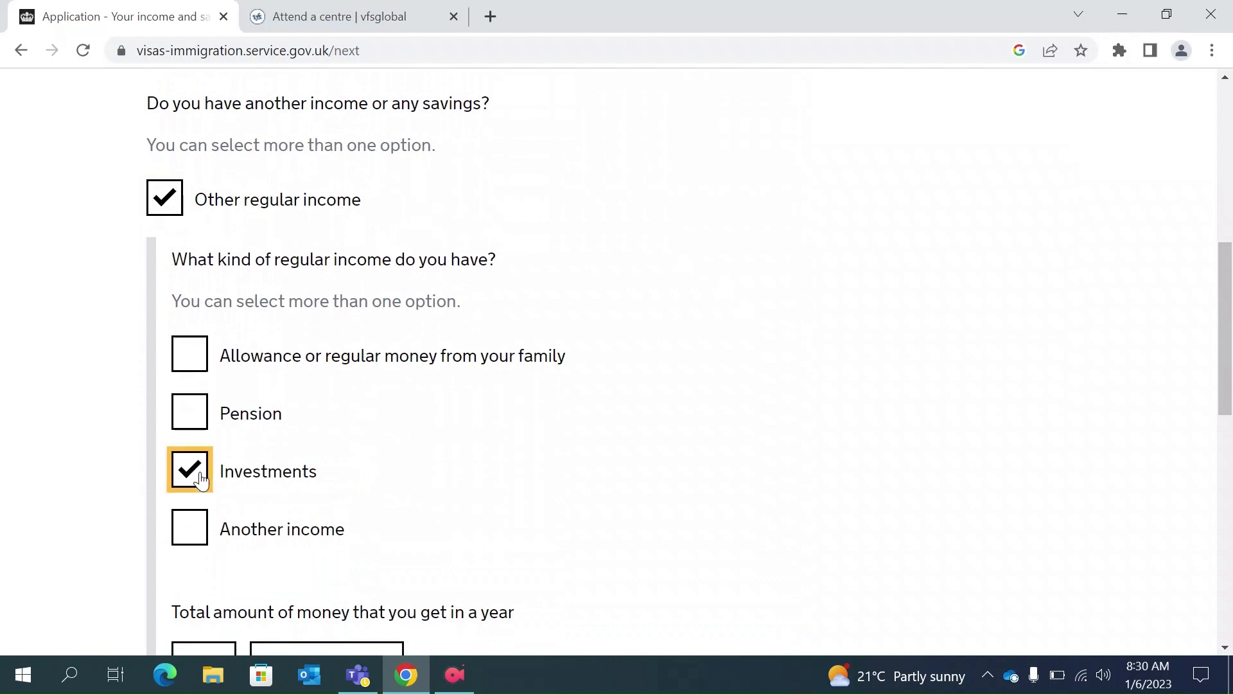
scroll(295, 482, "down", 2)
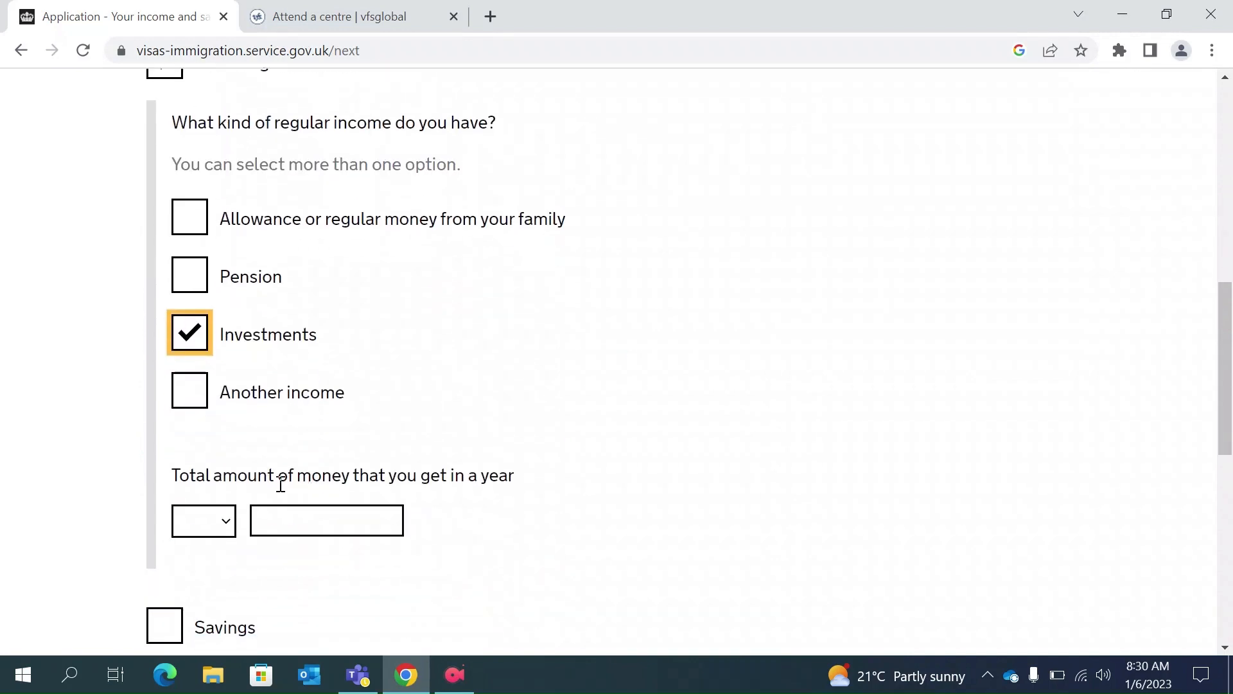
left_click(219, 526)
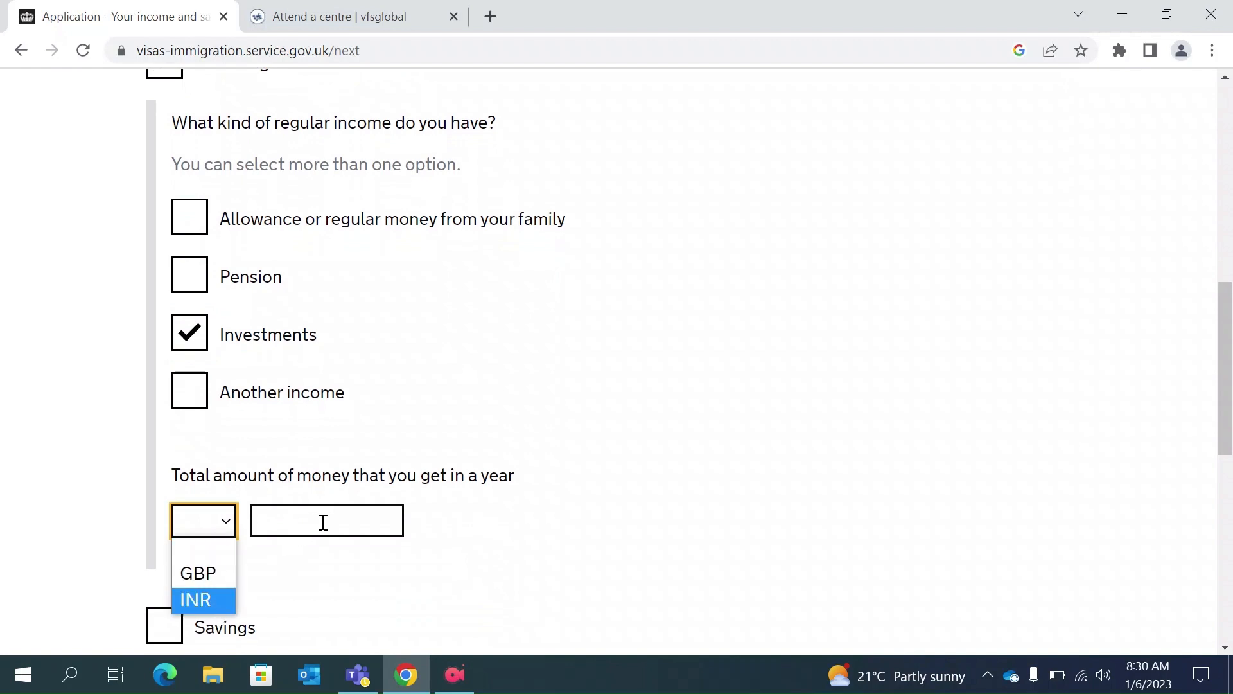
left_click(407, 405)
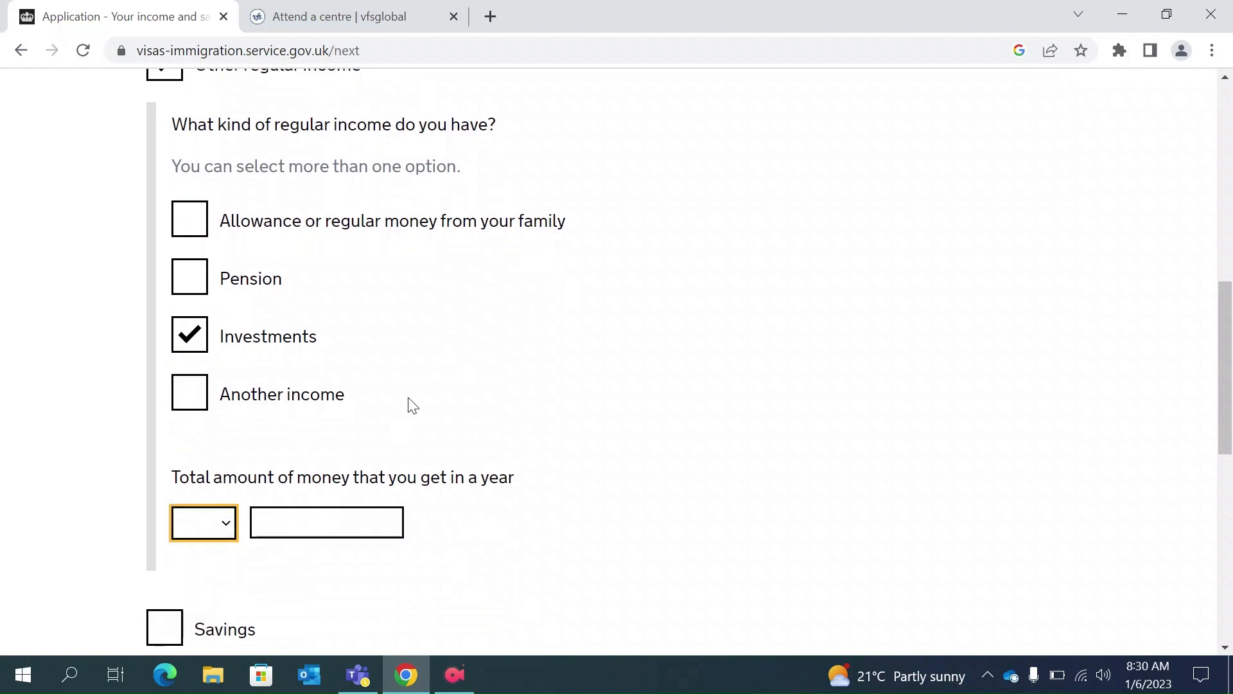
scroll(408, 405, "up", 3)
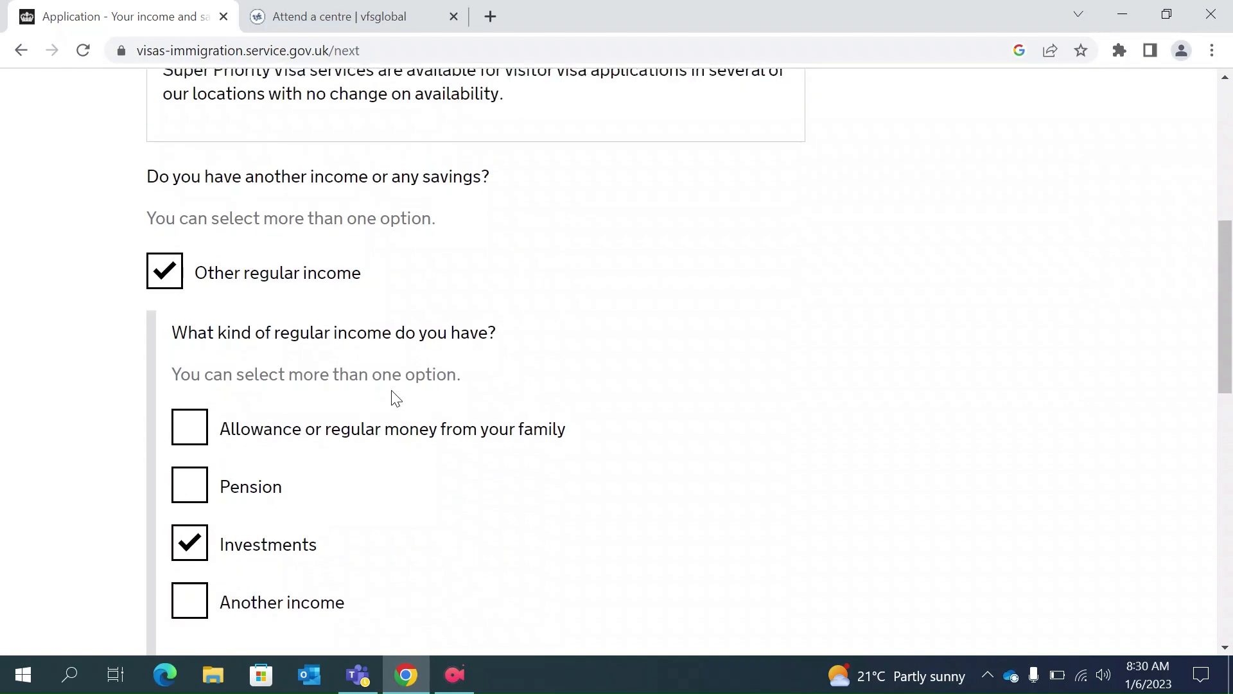
left_click(179, 283)
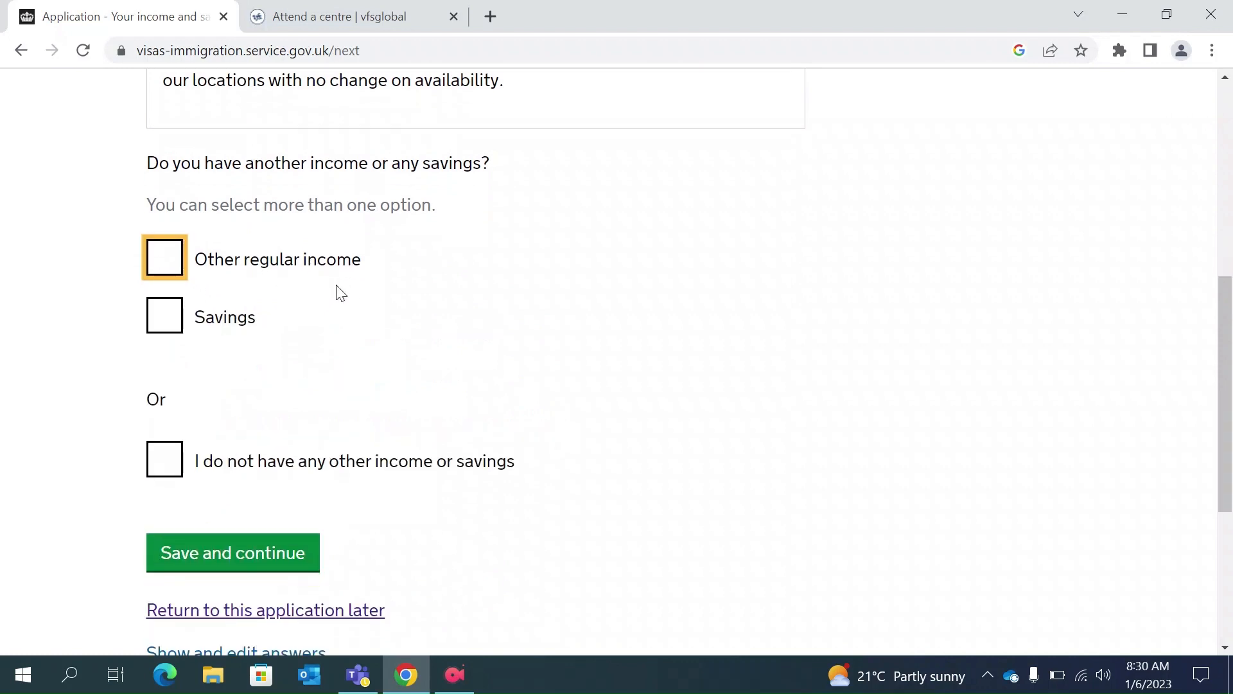
Tick Savings, enter 5000 GBP as the savings amount, and save the income answers.
left_click(175, 334)
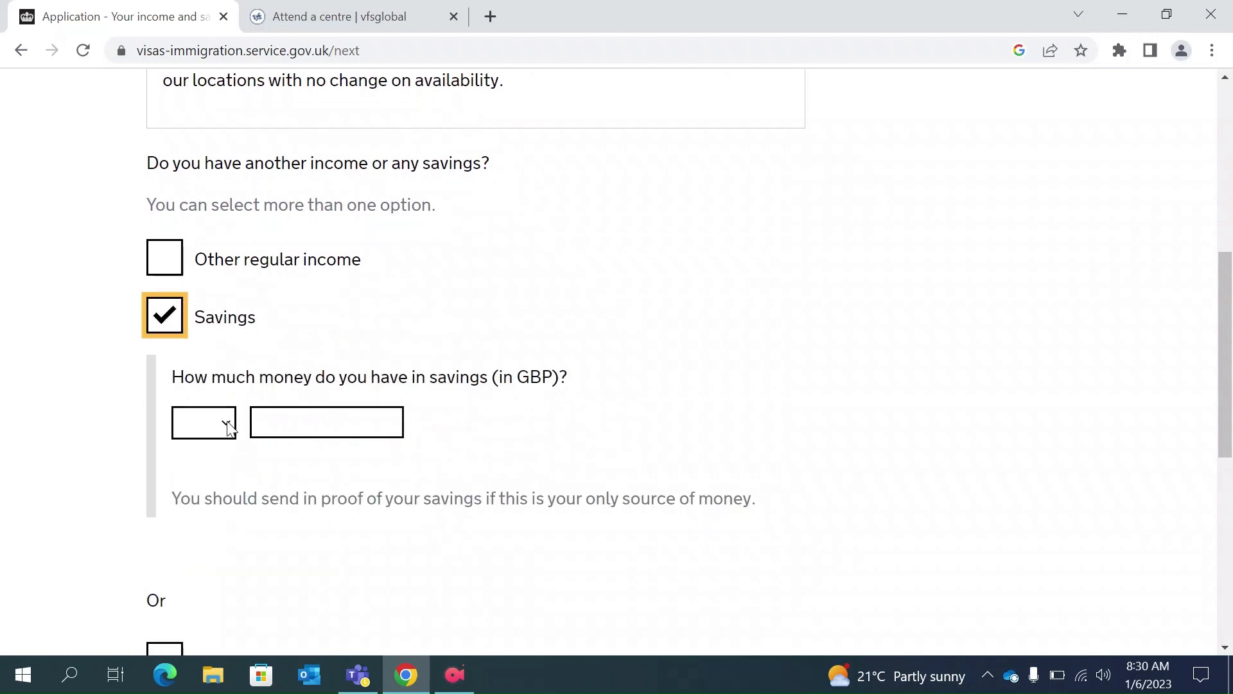
left_click(230, 429)
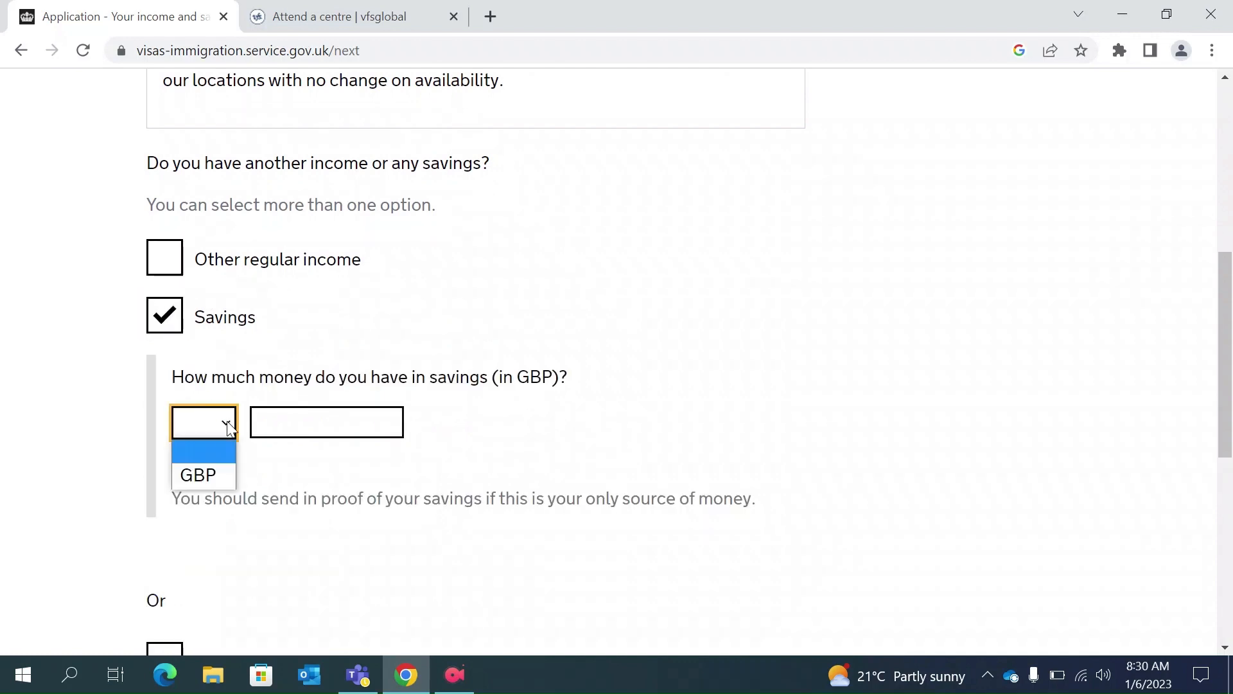
left_click(202, 480)
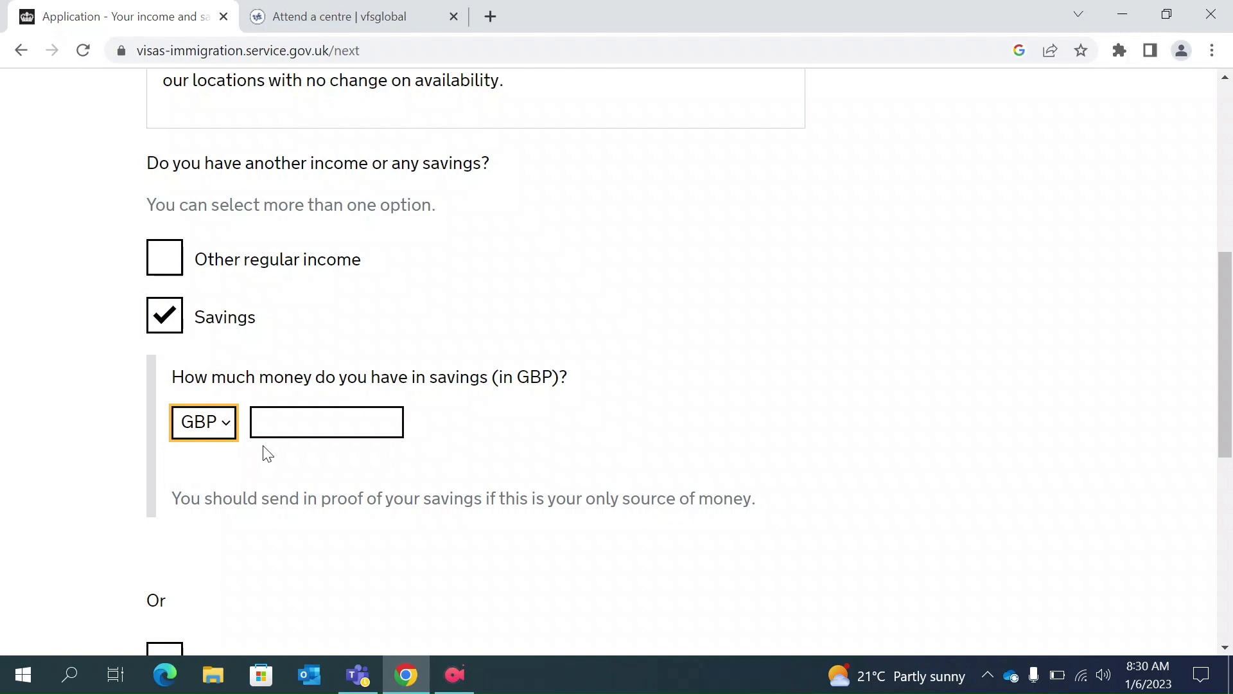
left_click(273, 428)
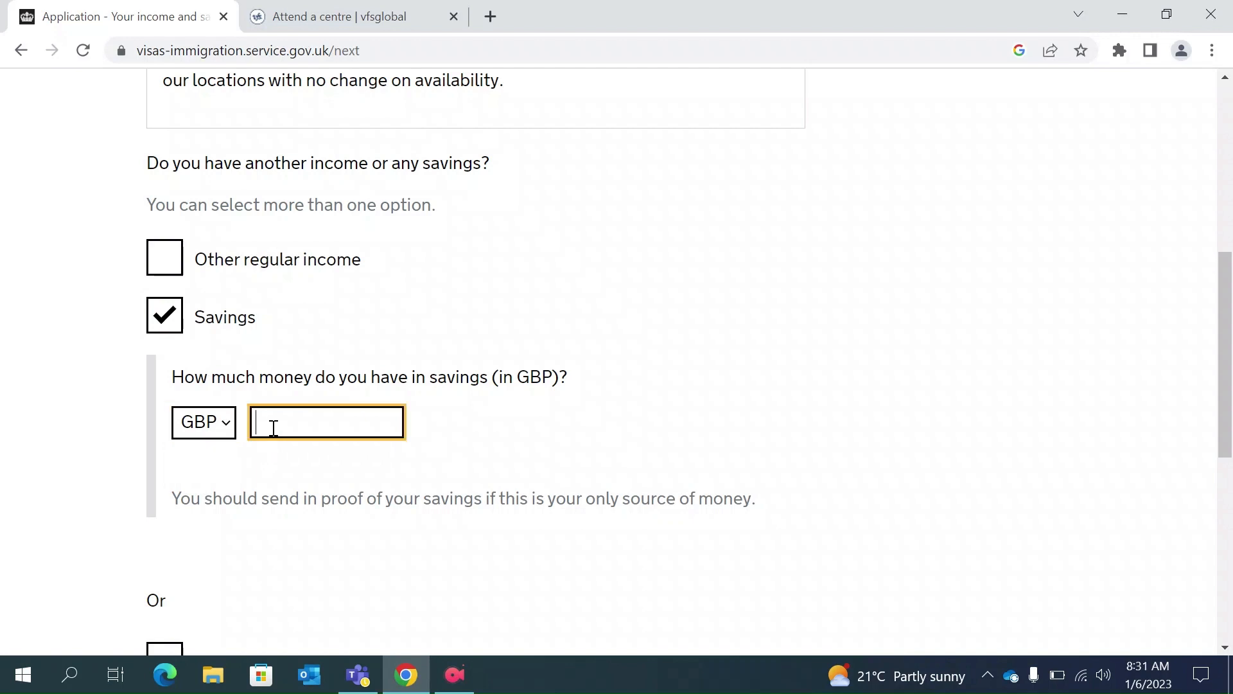
type("5000")
scroll(405, 475, "down", 2)
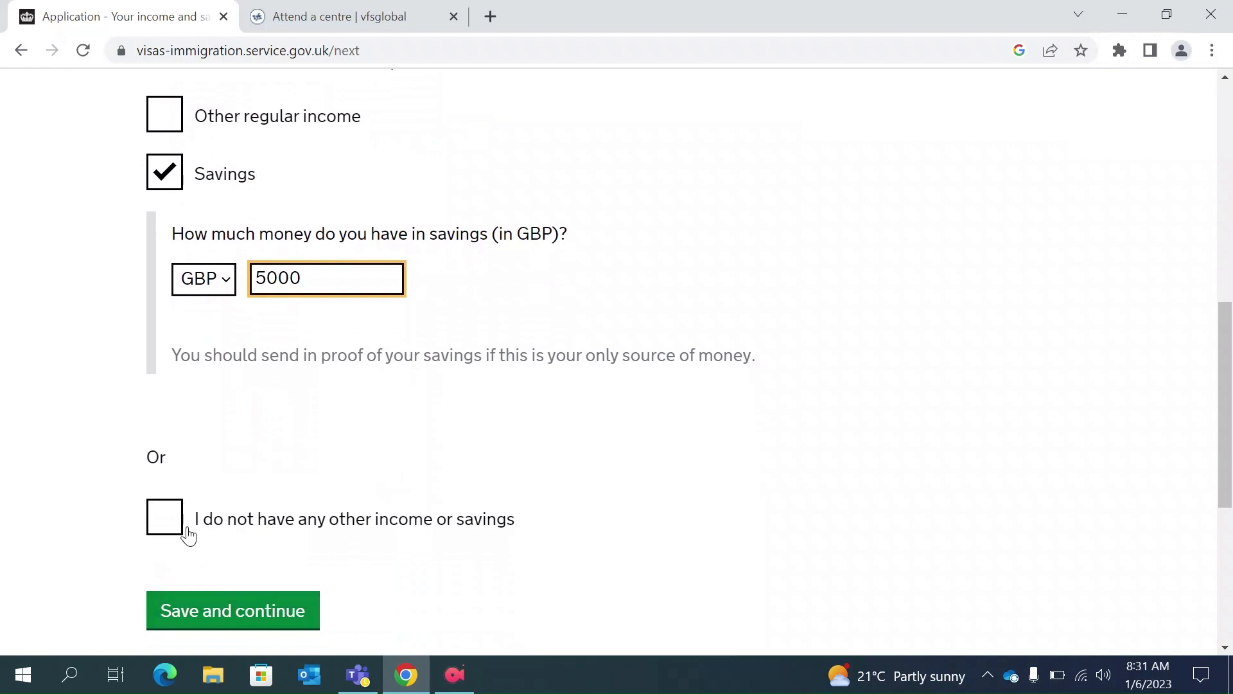
left_click(268, 616)
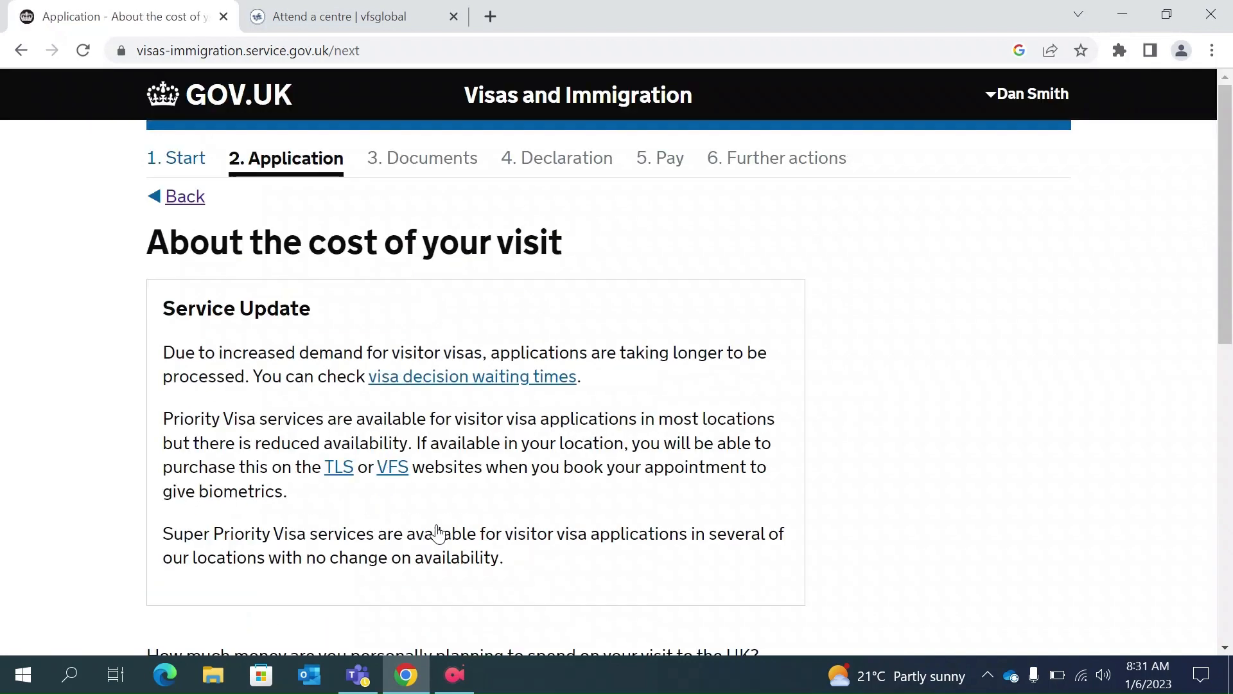
Scroll down to the planned spending question and its currency and amount fields.
scroll(437, 533, "down", 2)
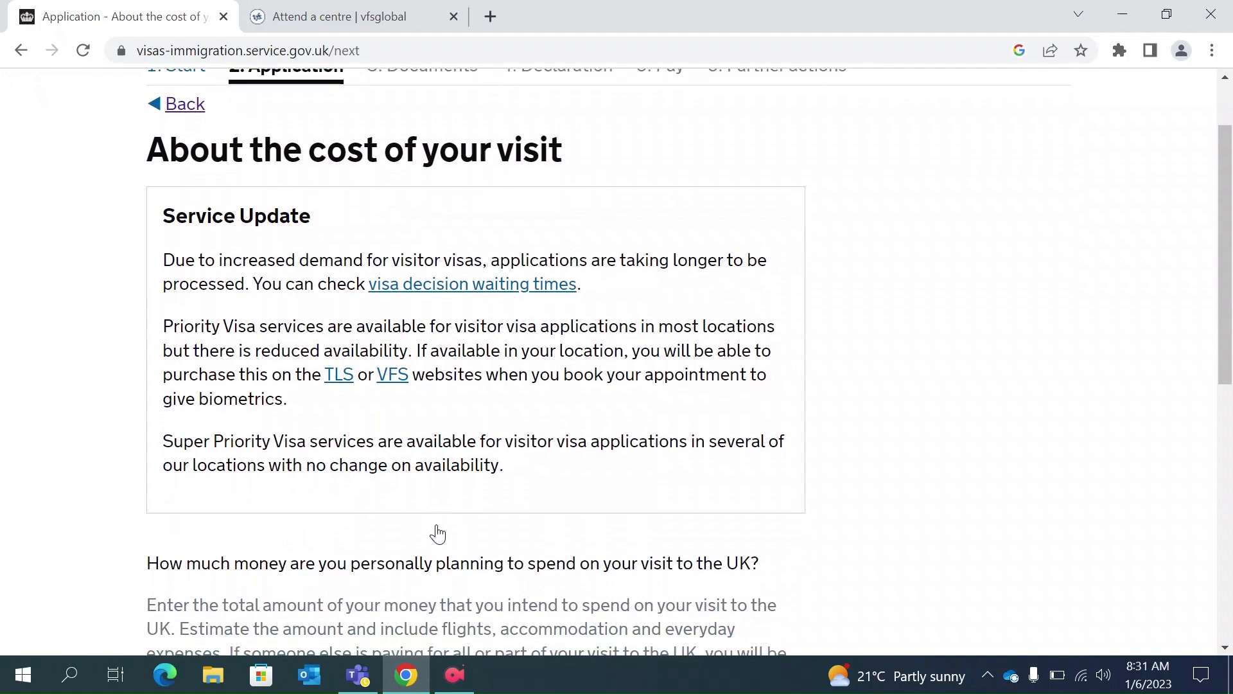
scroll(437, 533, "down", 3)
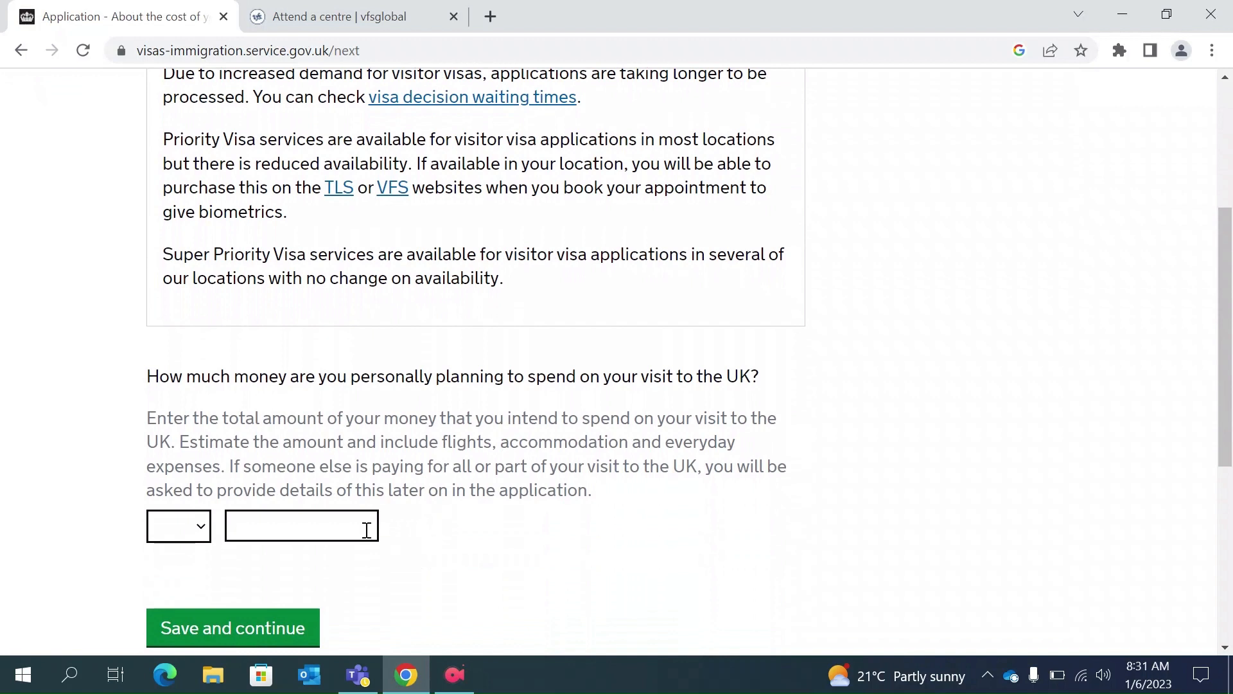
Enter the planned personal spend for the visit as 100 GBP and save.
left_click(203, 529)
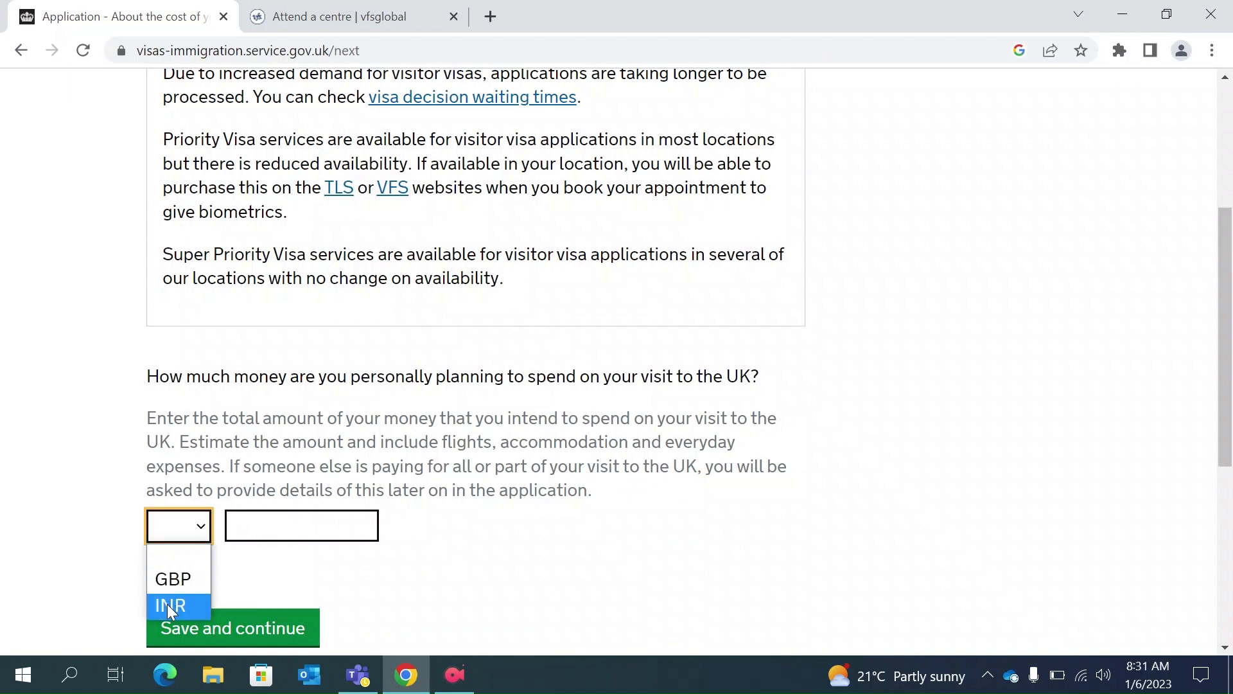
left_click(168, 603)
left_click(186, 529)
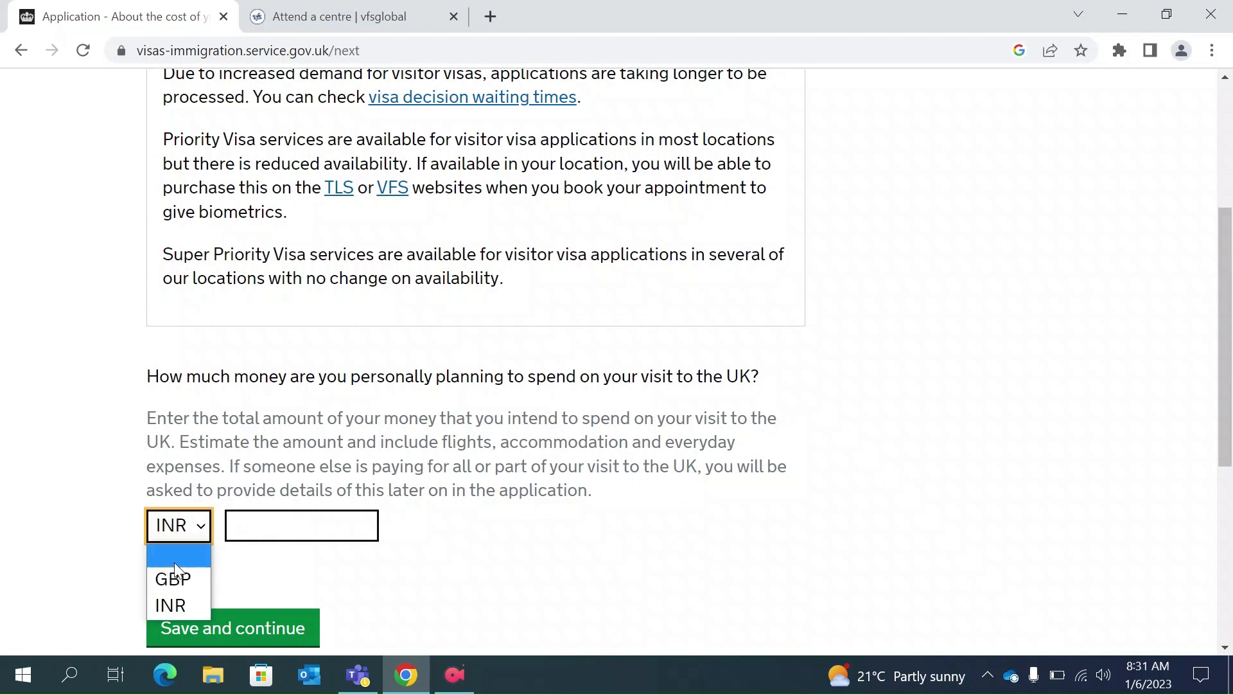
left_click(172, 578)
left_click(245, 529)
type("100")
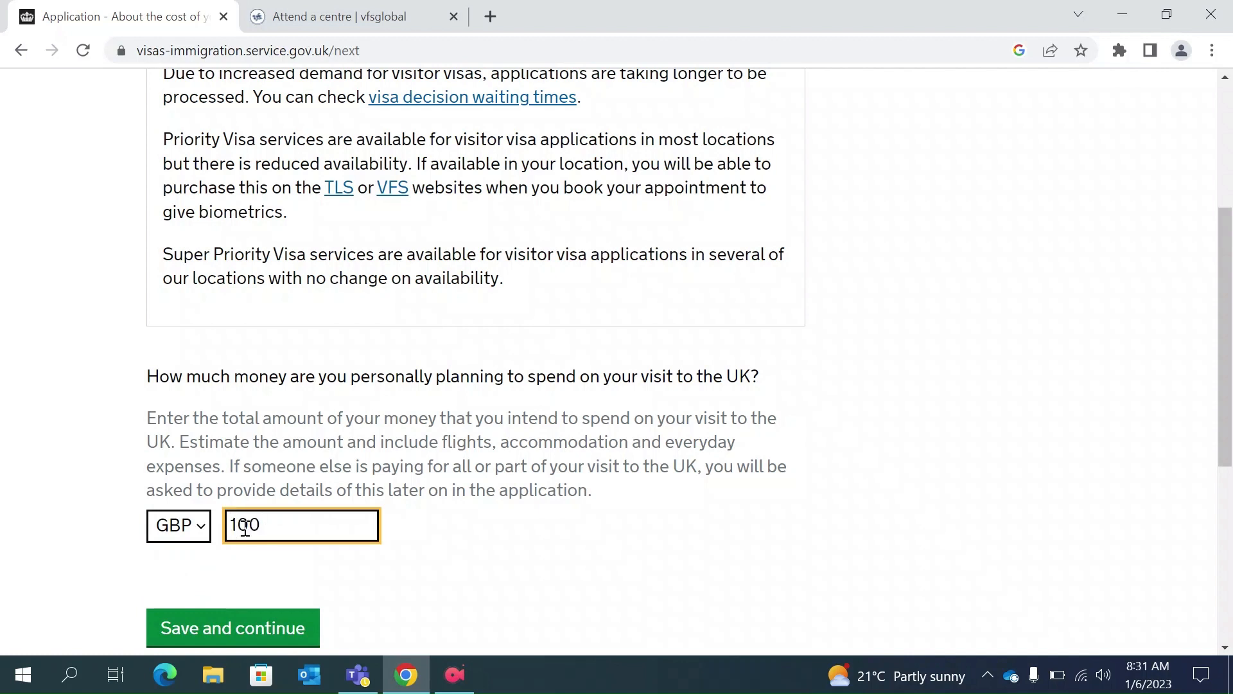
scroll(427, 581, "down", 2)
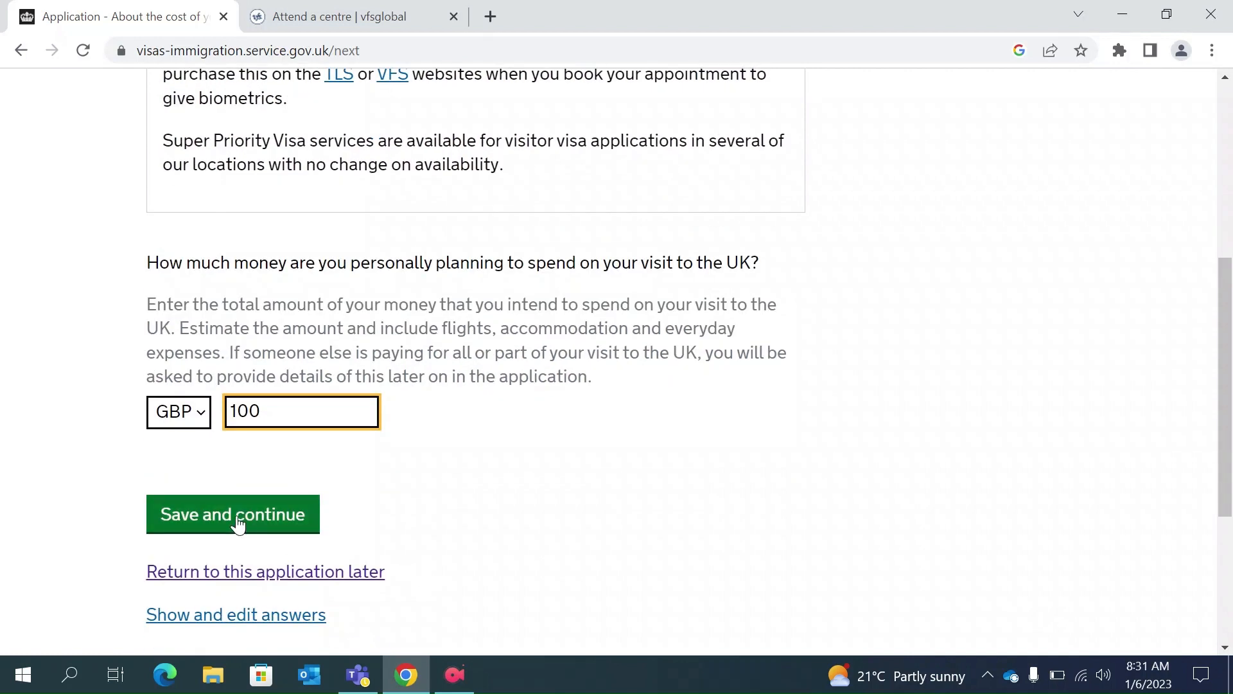
left_click(238, 524)
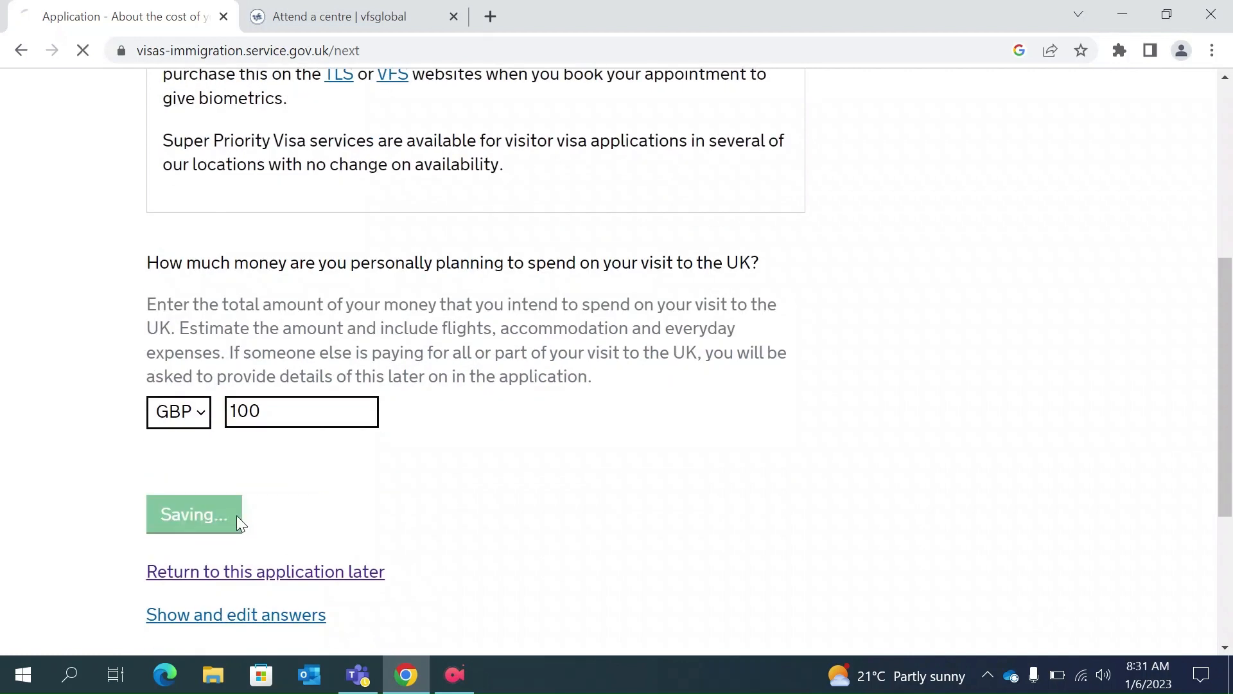
Set monthly spending to 25000 INR and save.
scroll(385, 511, "down", 3)
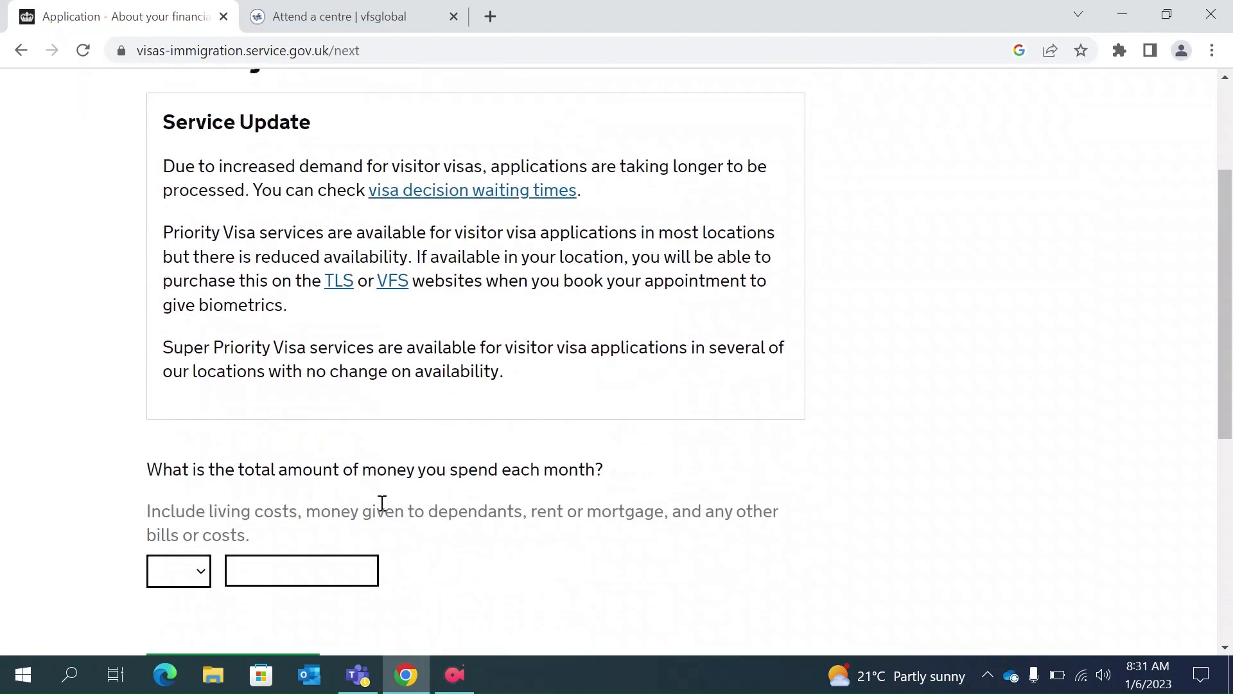
scroll(382, 503, "down", 1)
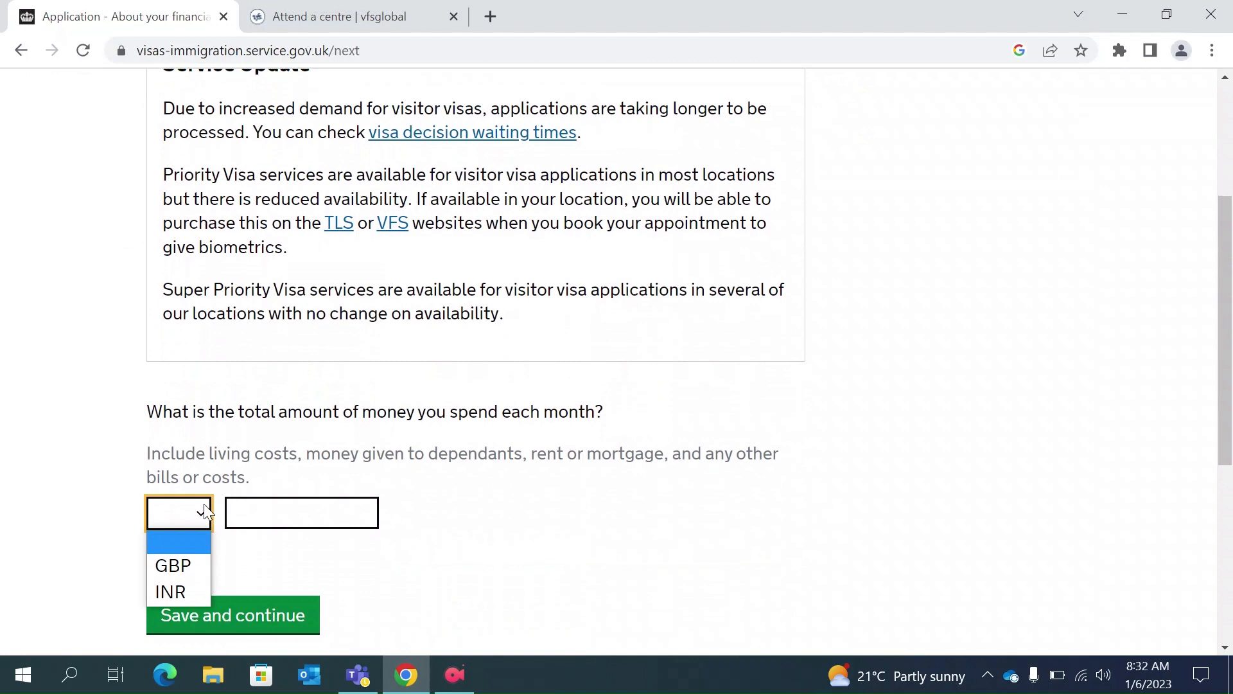
left_click(170, 589)
left_click(249, 506)
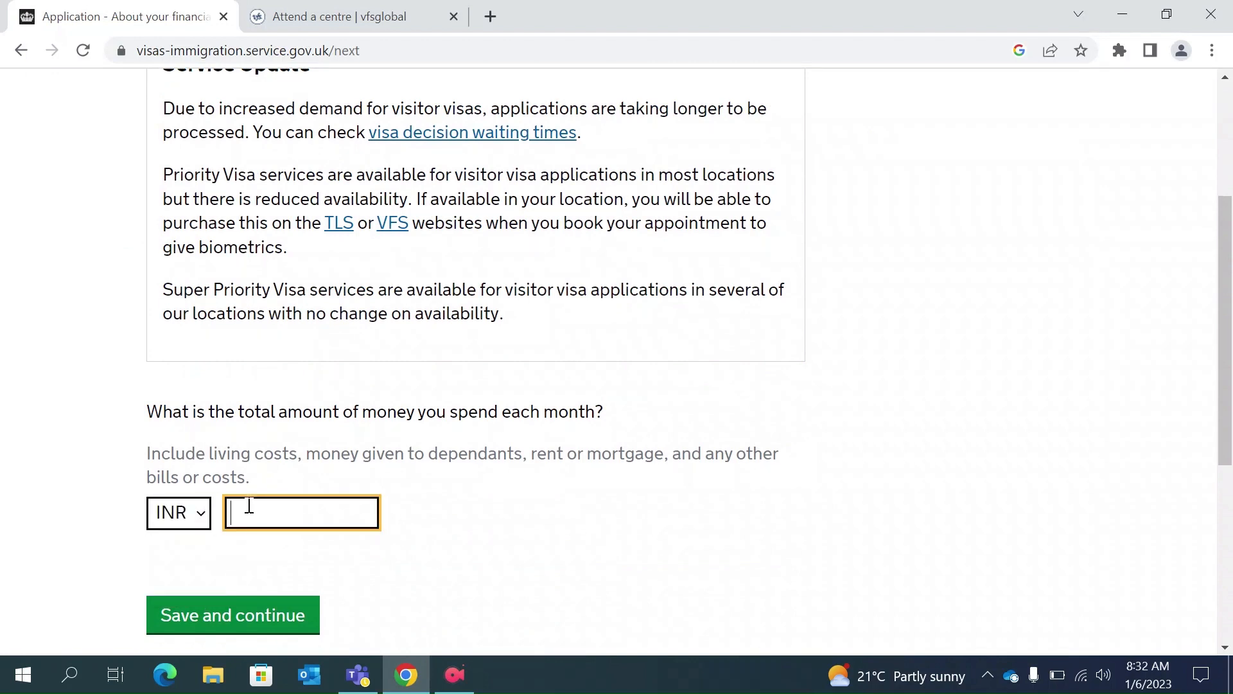
type("25000")
left_click(241, 616)
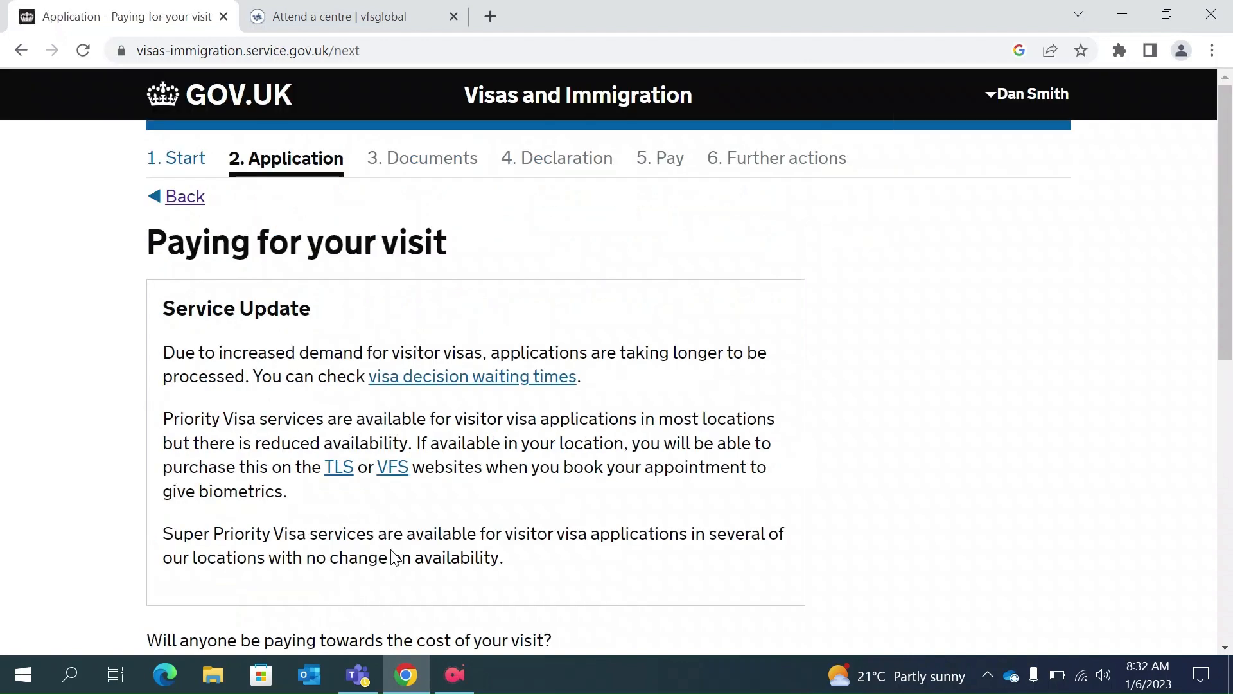
Answer No to anyone else paying towards the visit and save.
scroll(394, 558, "down", 2)
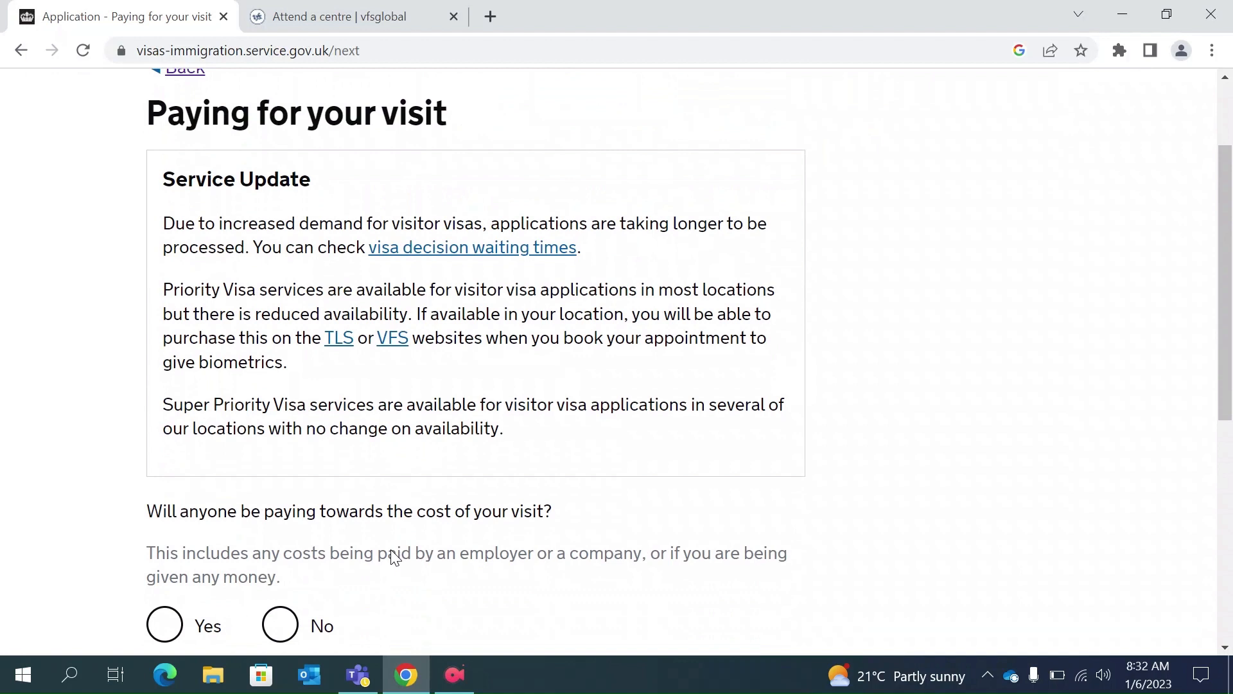
left_click(305, 626)
scroll(380, 584, "down", 2)
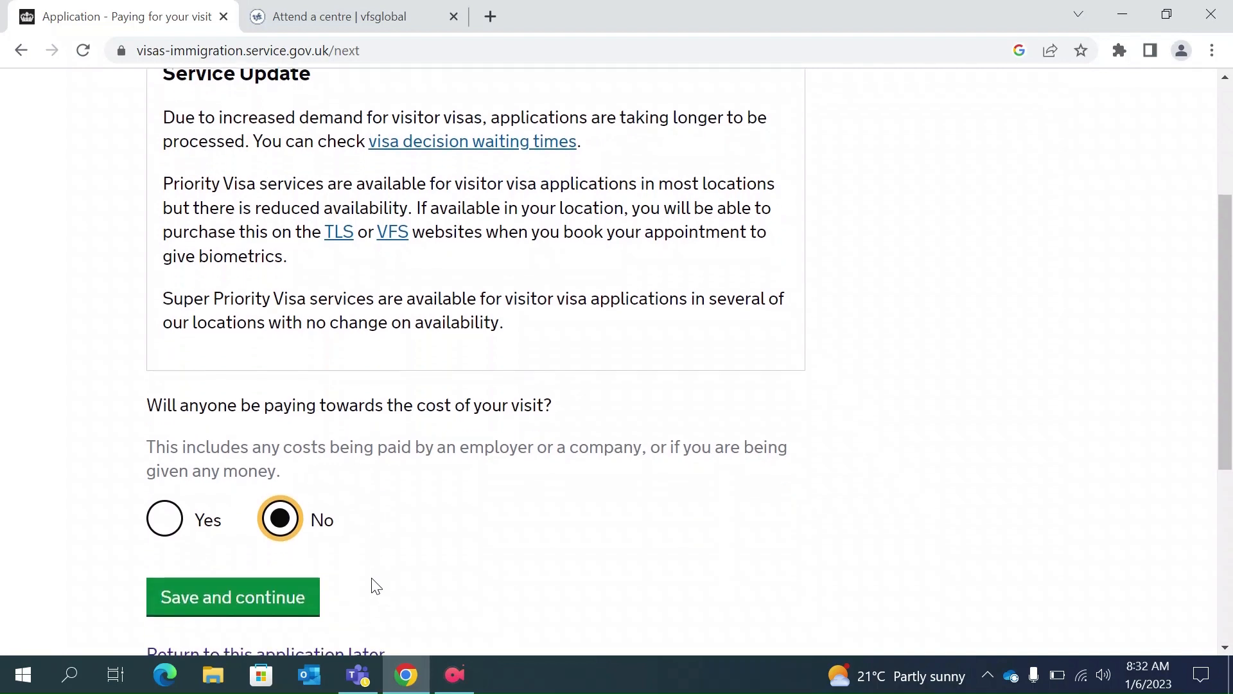
left_click(257, 604)
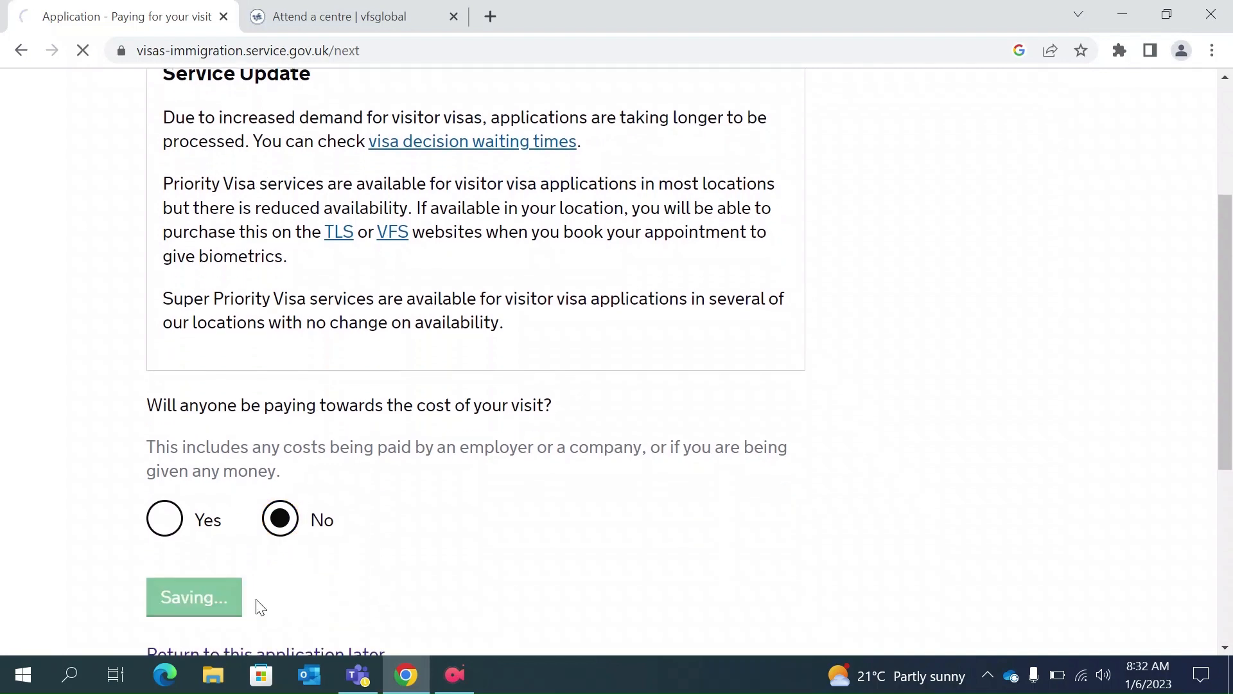
Enter the planned arrival date as 01 04 2023.
scroll(441, 533, "down", 3)
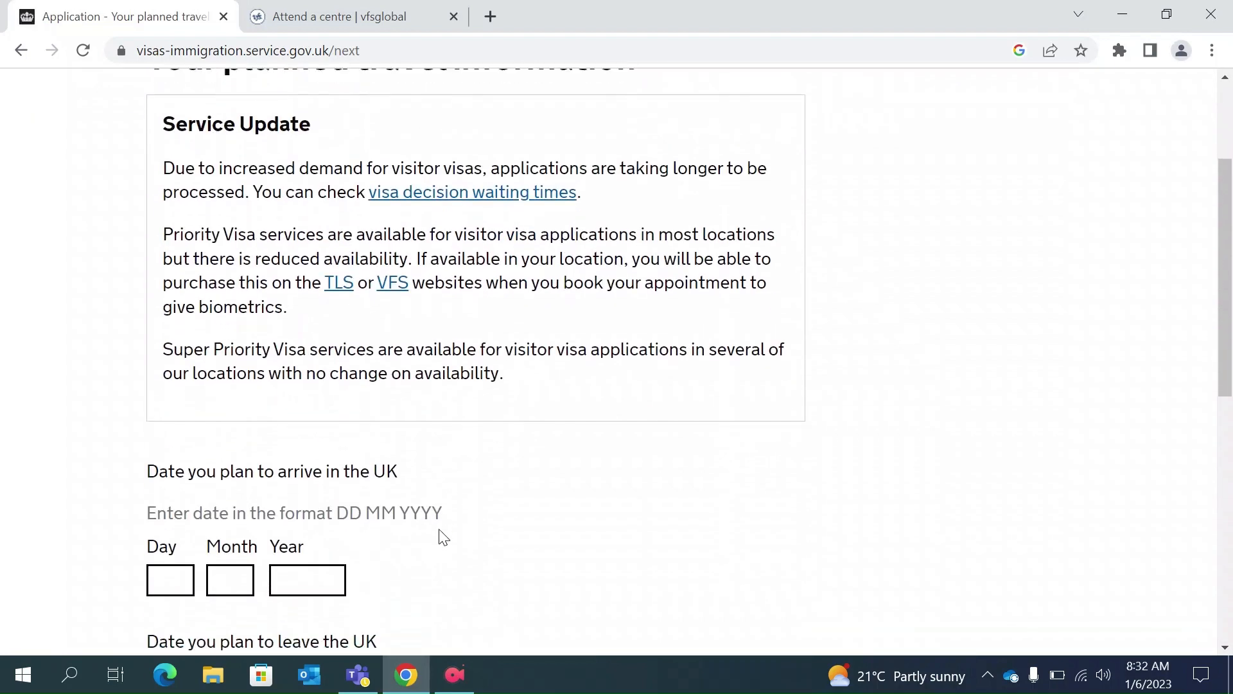
scroll(443, 537, "up", 3)
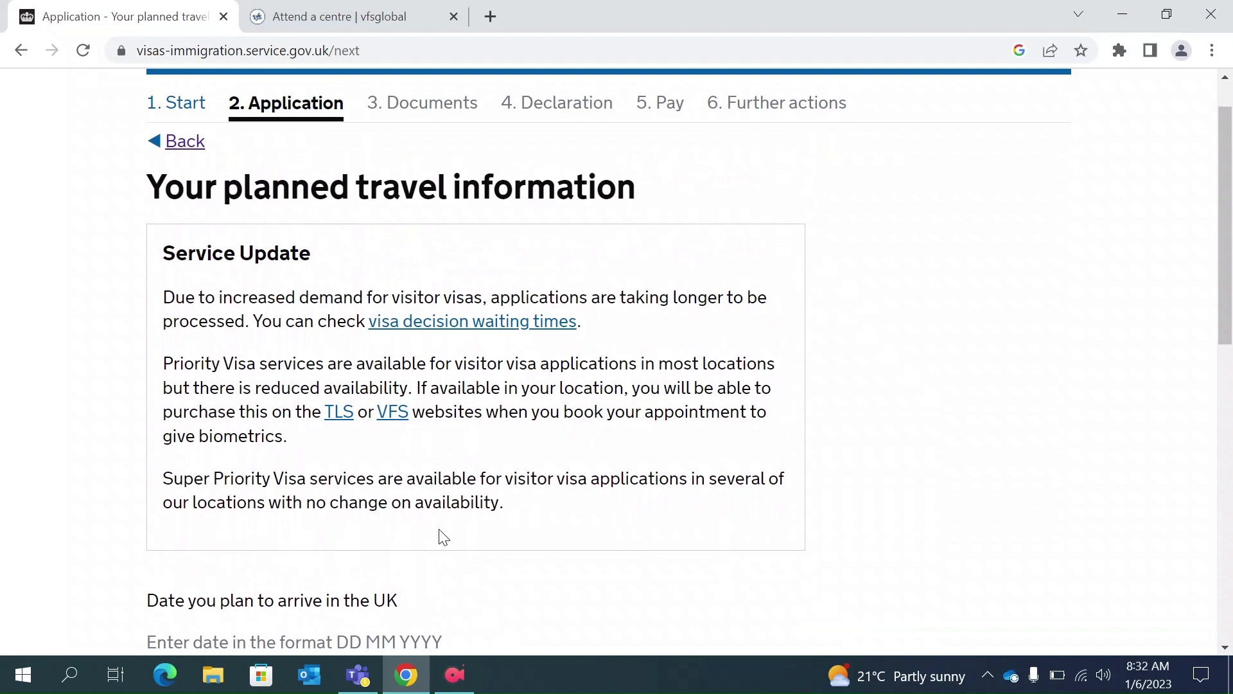
scroll(441, 537, "down", 2)
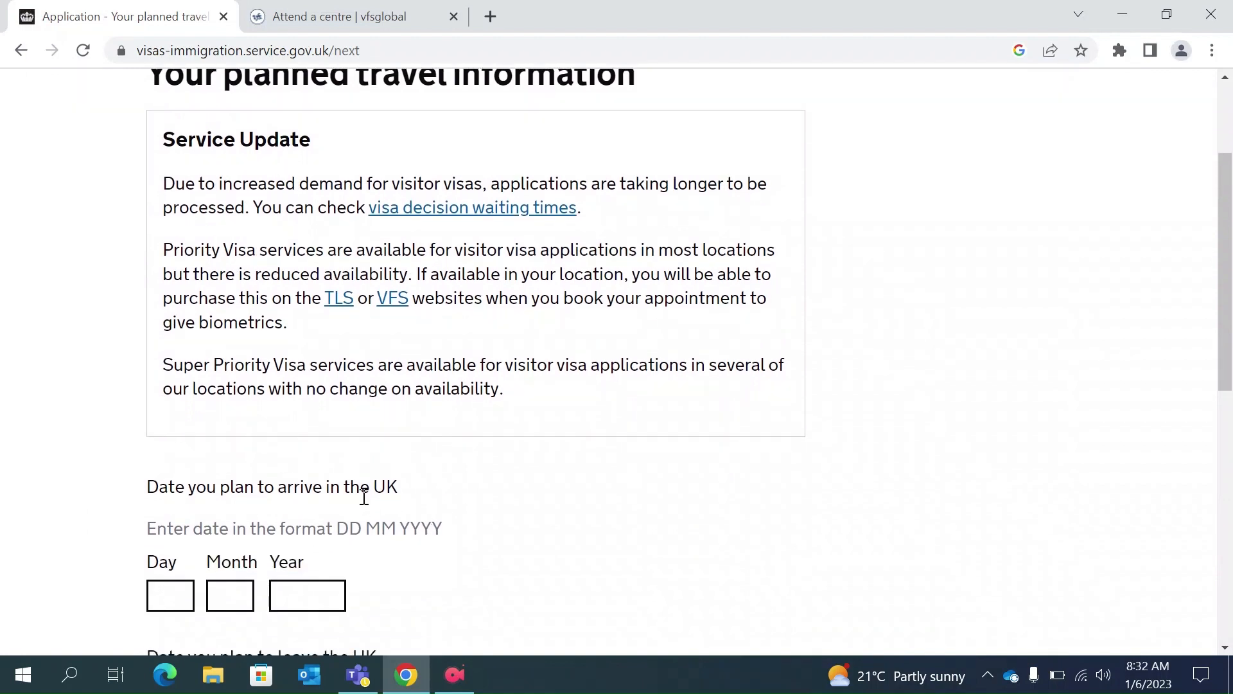
scroll(425, 504, "down", 1)
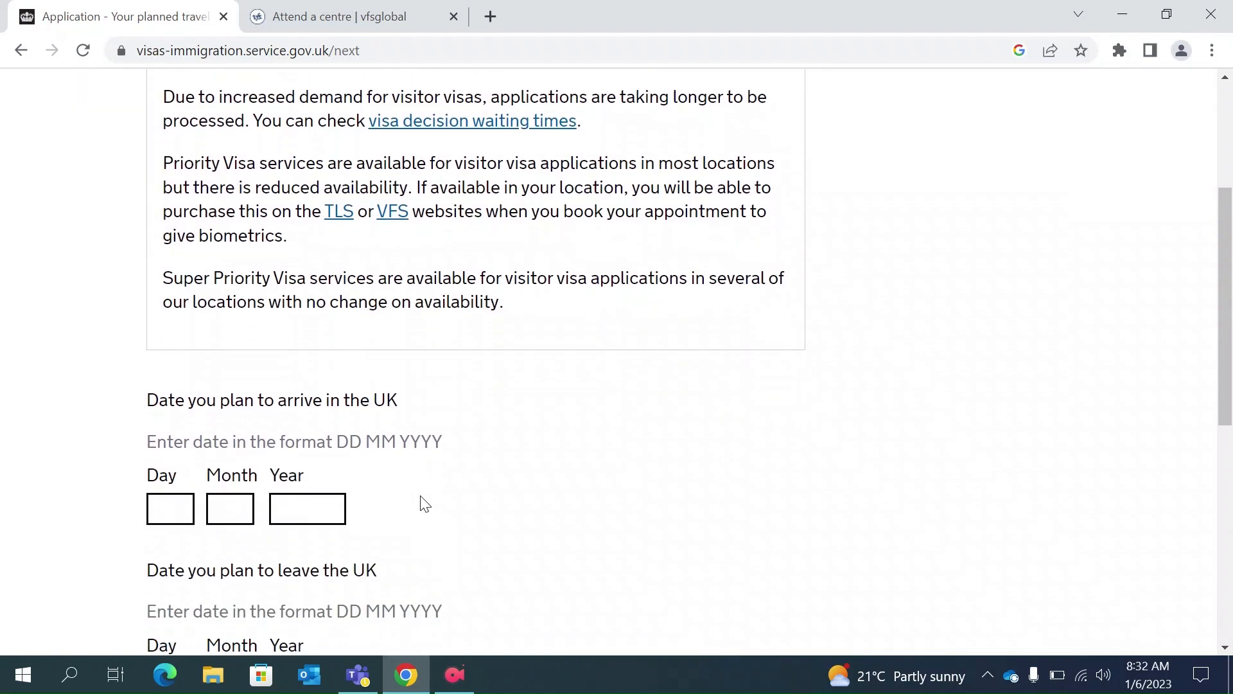
left_click(173, 508)
type("04")
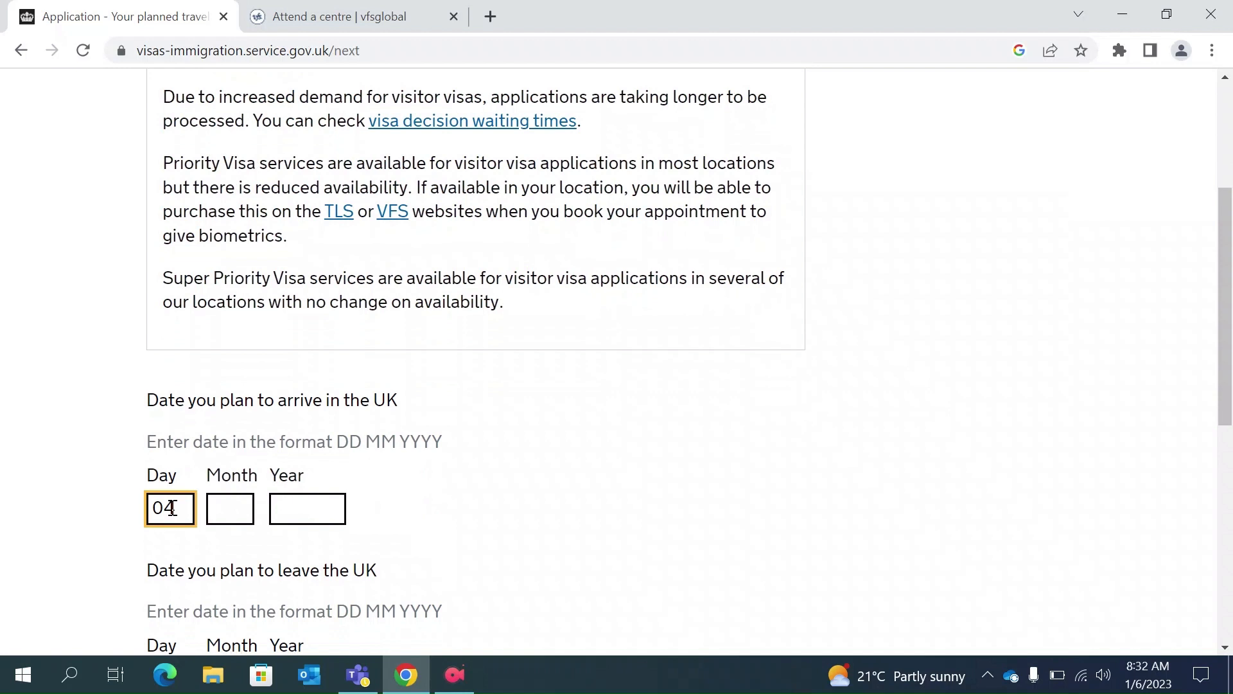
key("BackSpace")
type("1")
left_click(215, 507)
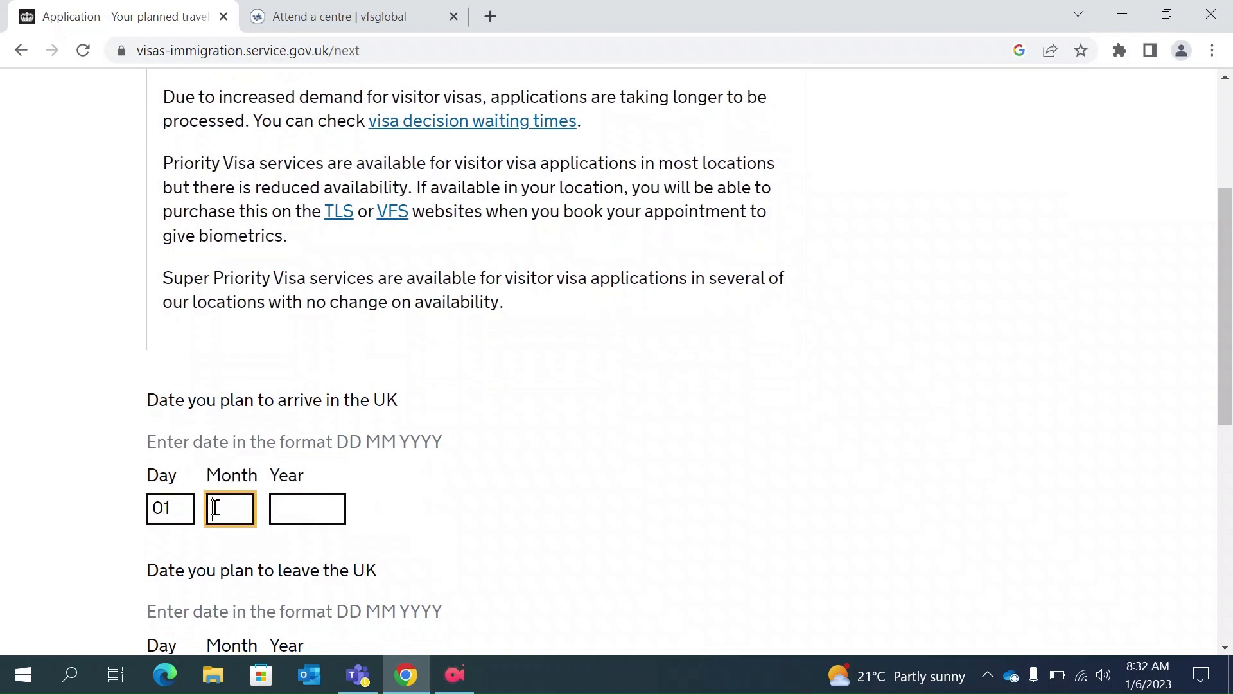
type("04")
left_click(302, 506)
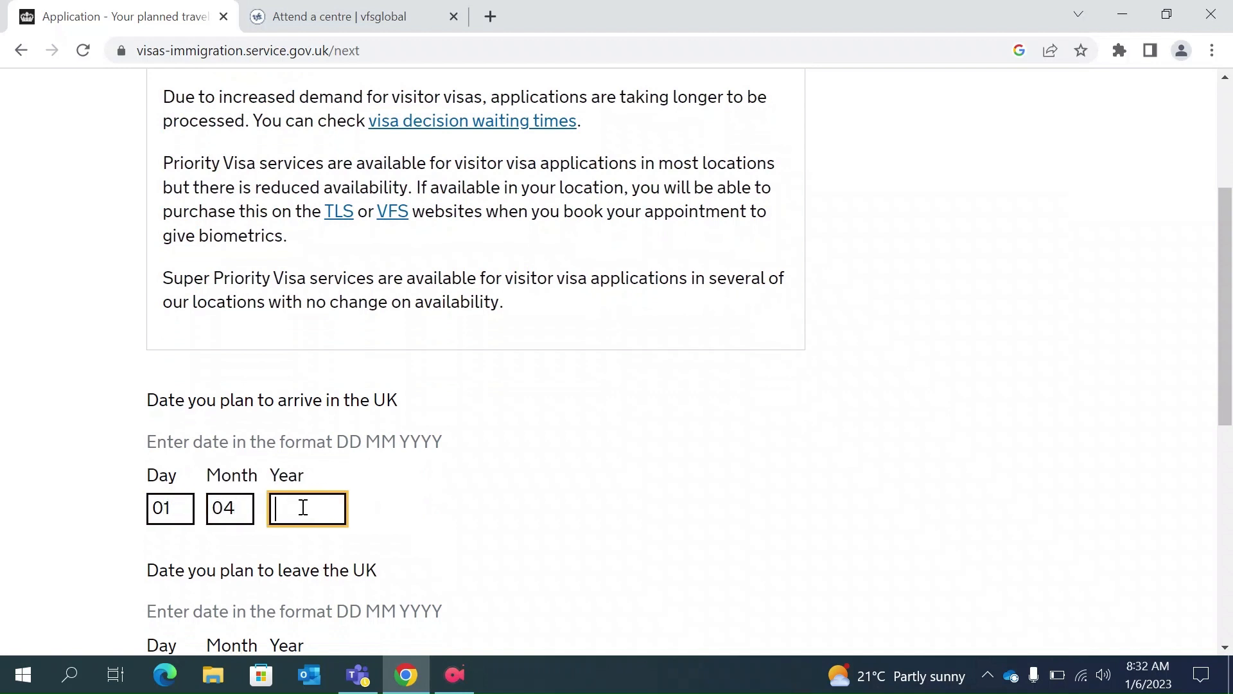
type("2023")
Enter the planned leave date as 01 04 2023 and save the travel dates.
scroll(278, 501, "down", 1)
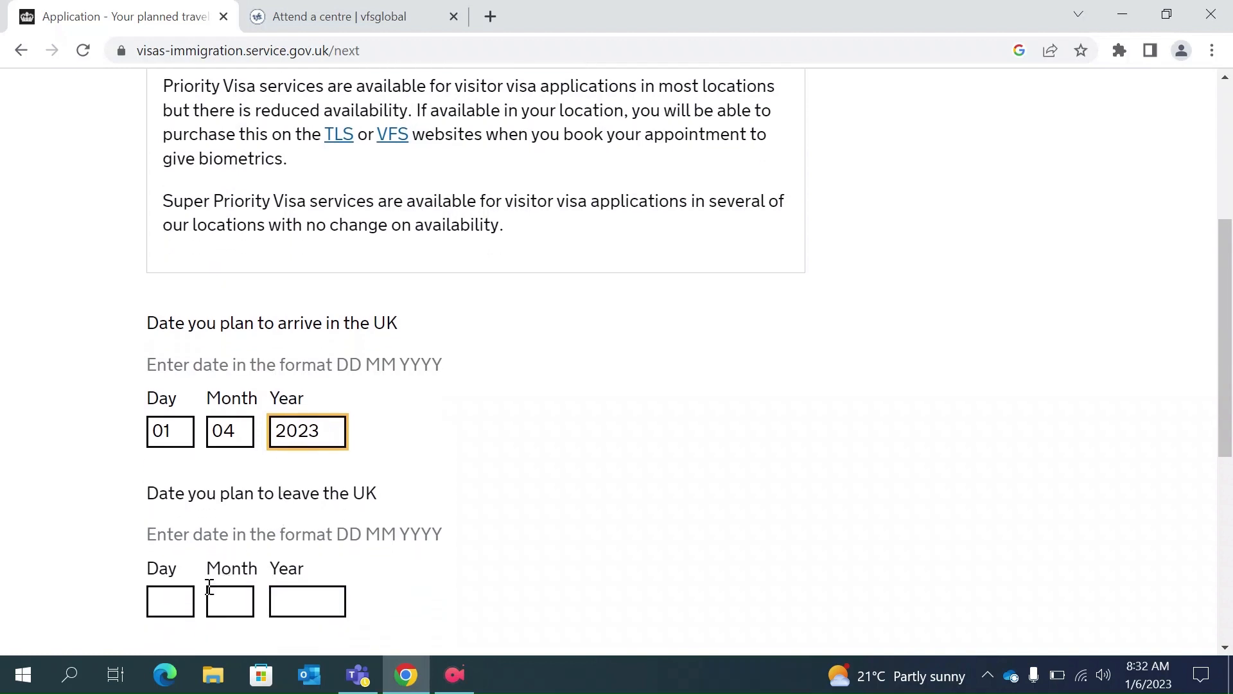
left_click(174, 600)
type("01")
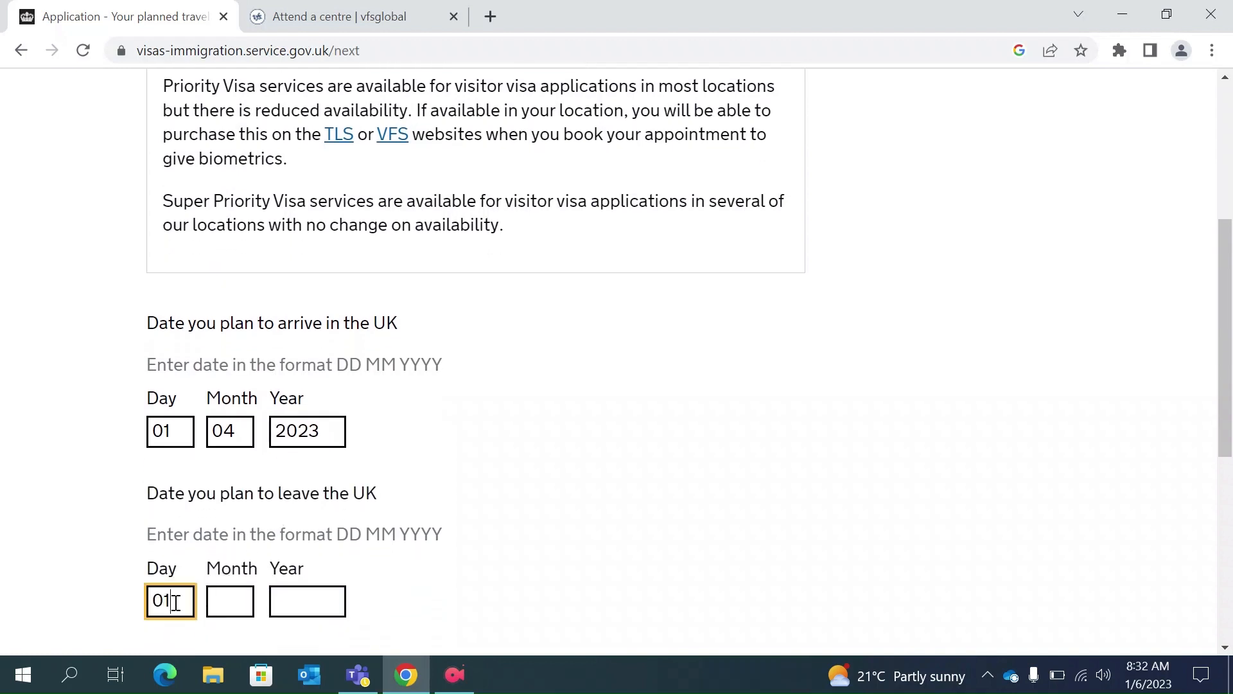
left_click(243, 605)
type("04")
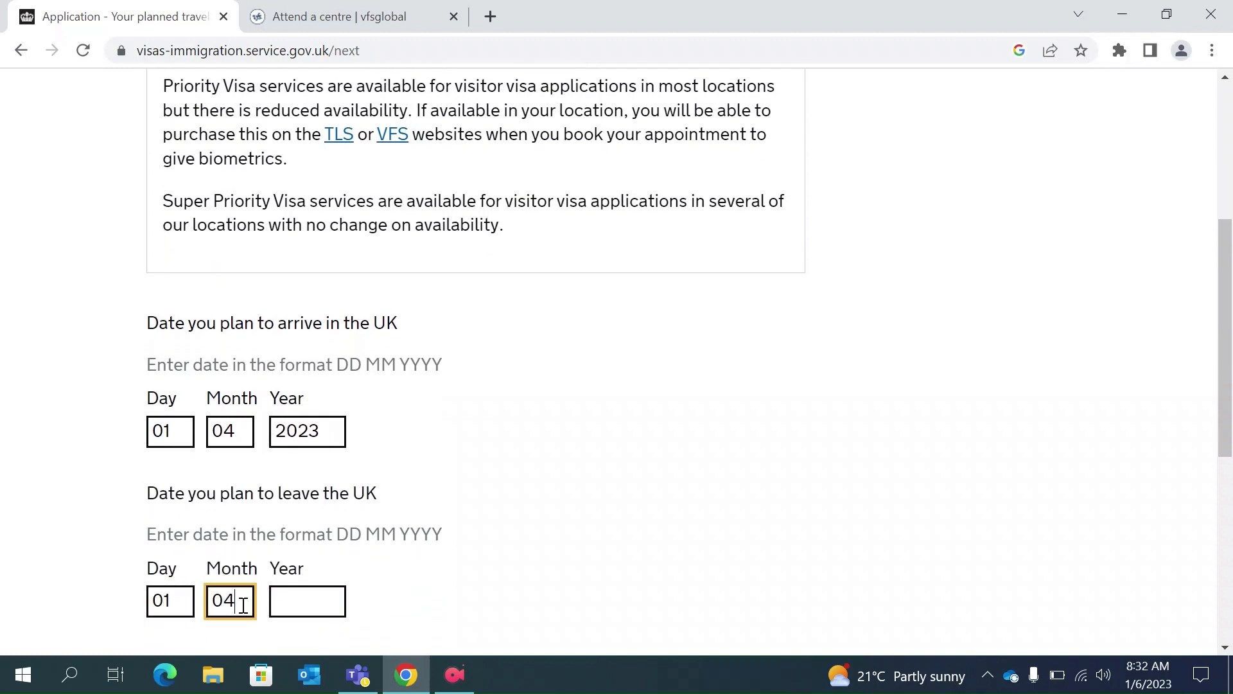
left_click(317, 599)
type("04")
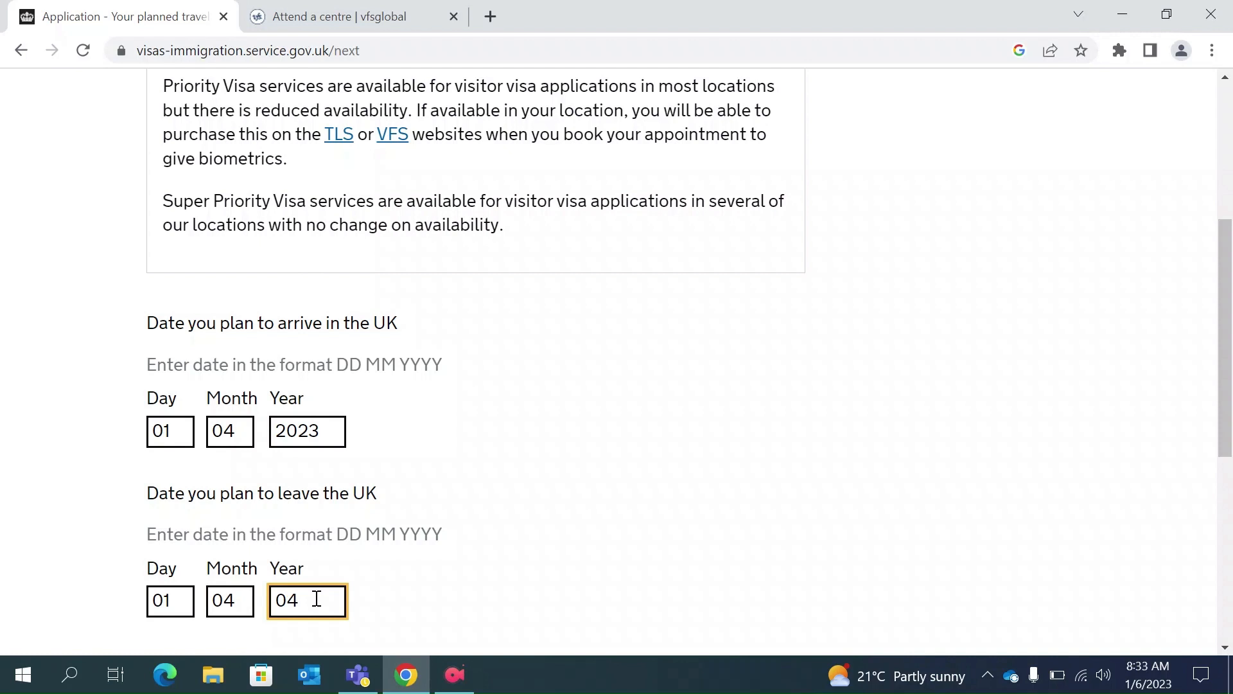
key("BackSpace")
key("BackSpace")
type("2023")
scroll(316, 599, "down", 1)
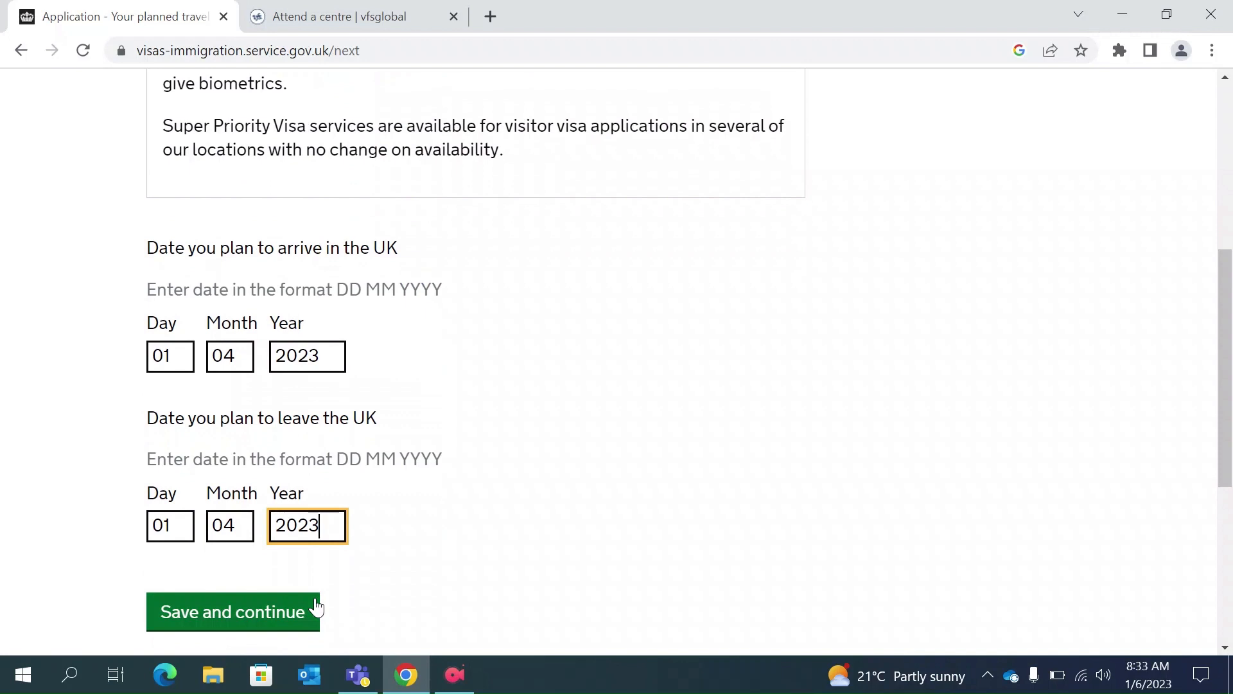
left_click(257, 618)
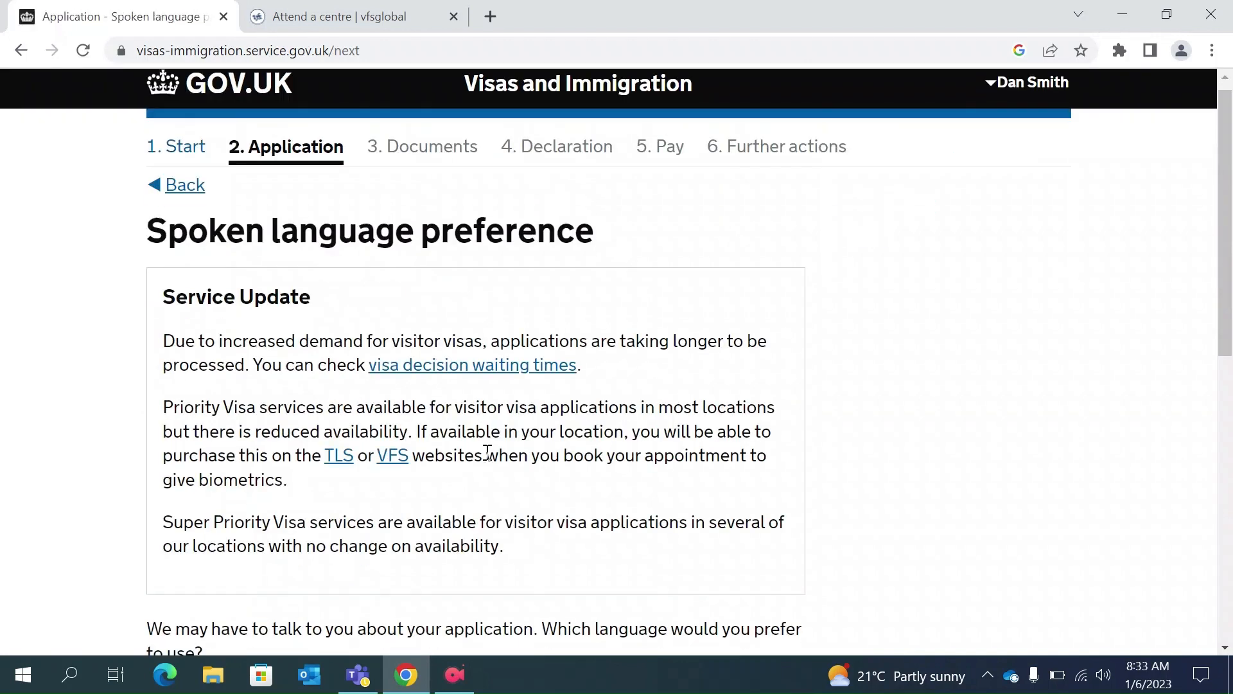
Set the spoken language preference to English and save.
scroll(487, 453, "down", 4)
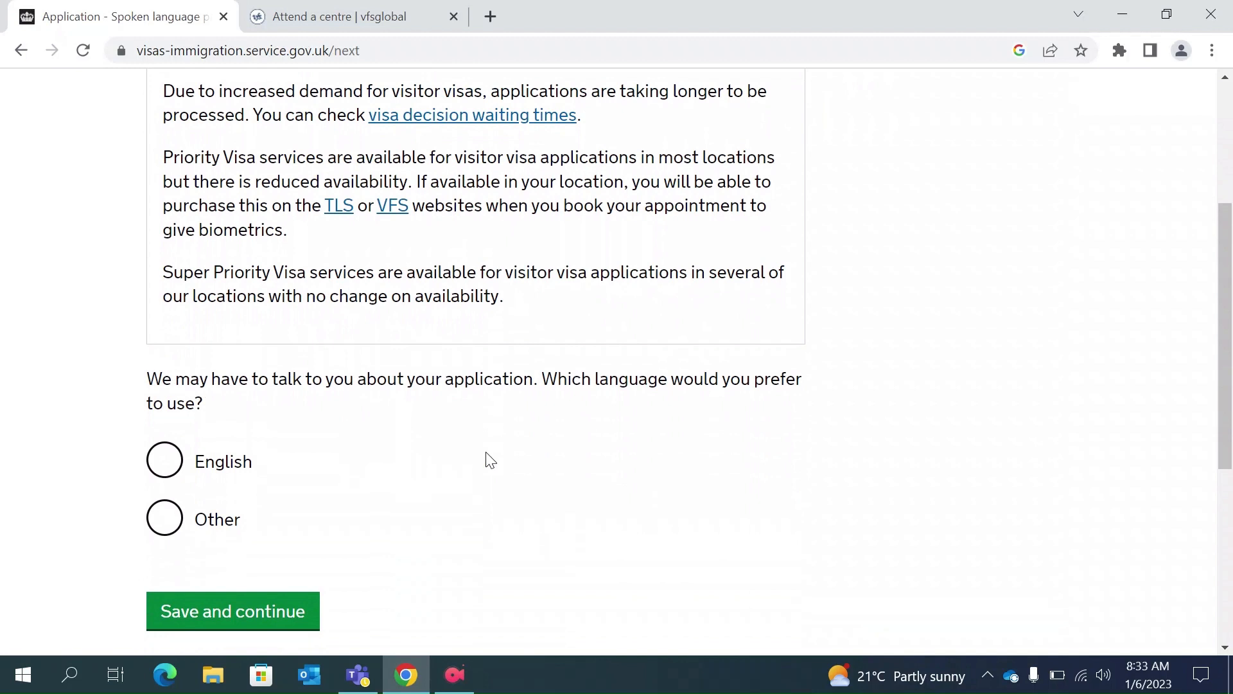
left_click(153, 475)
left_click(165, 530)
scroll(276, 590, "down", 2)
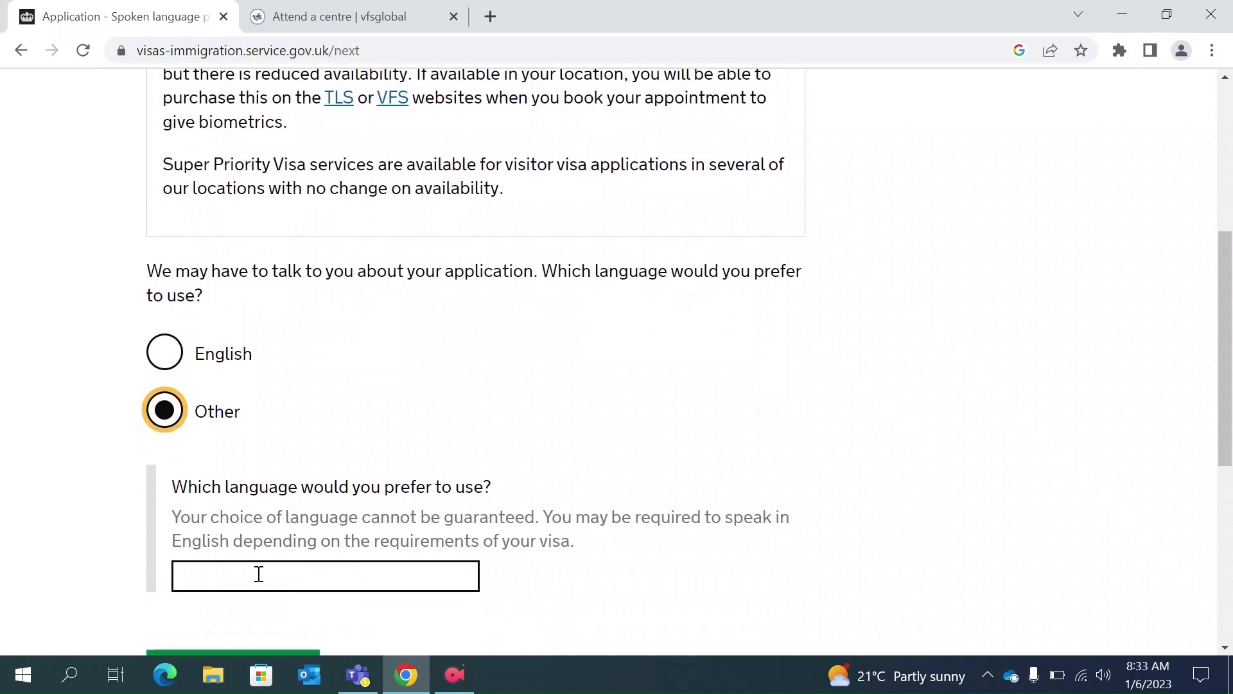
left_click(165, 352)
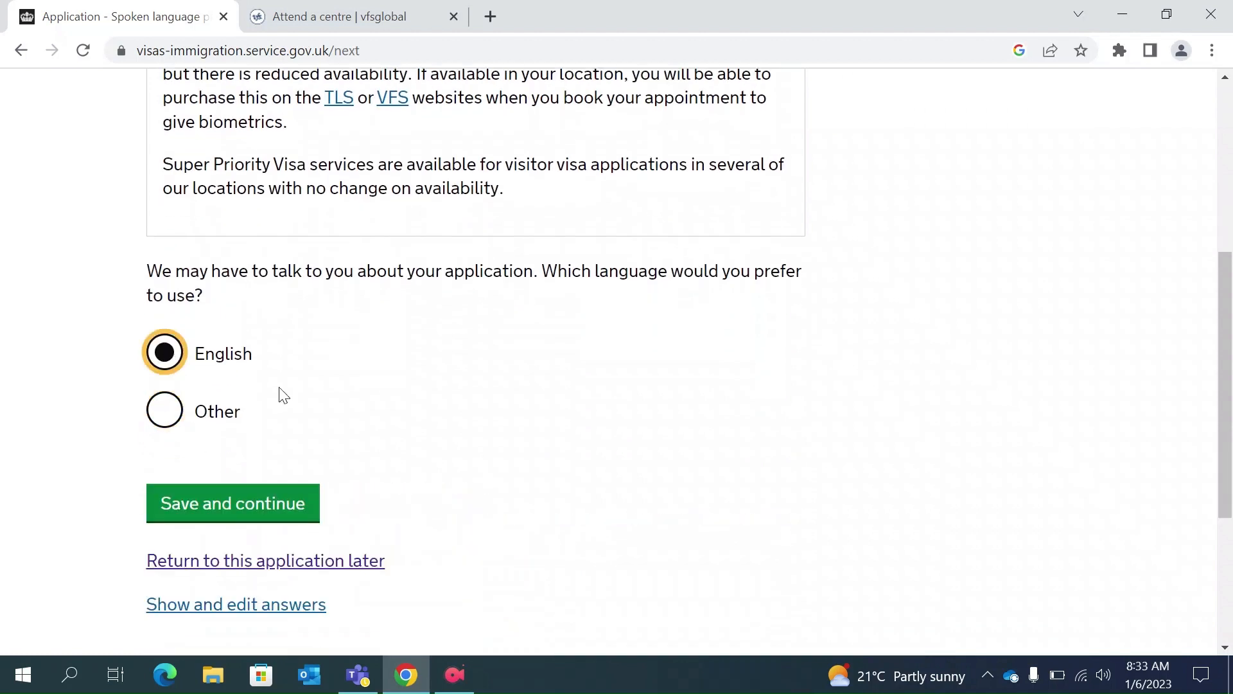
left_click(230, 504)
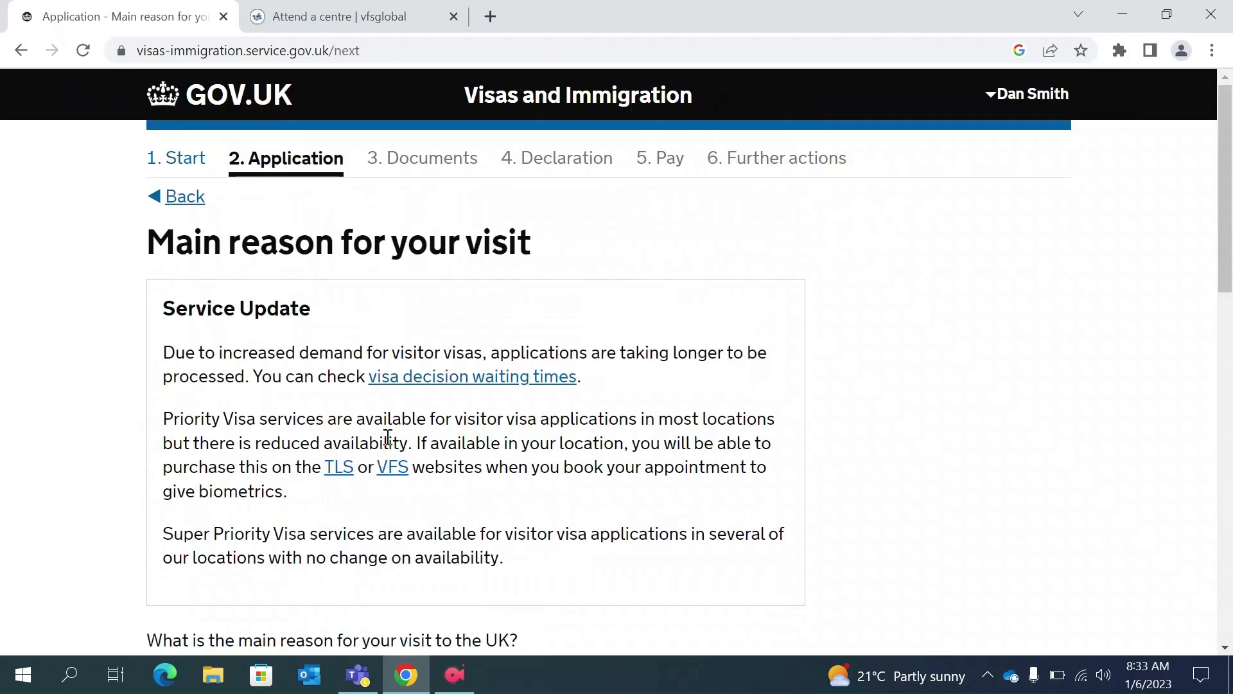
Choose Transit through the UK as the main visit reason and submit.
scroll(385, 433, "down", 1)
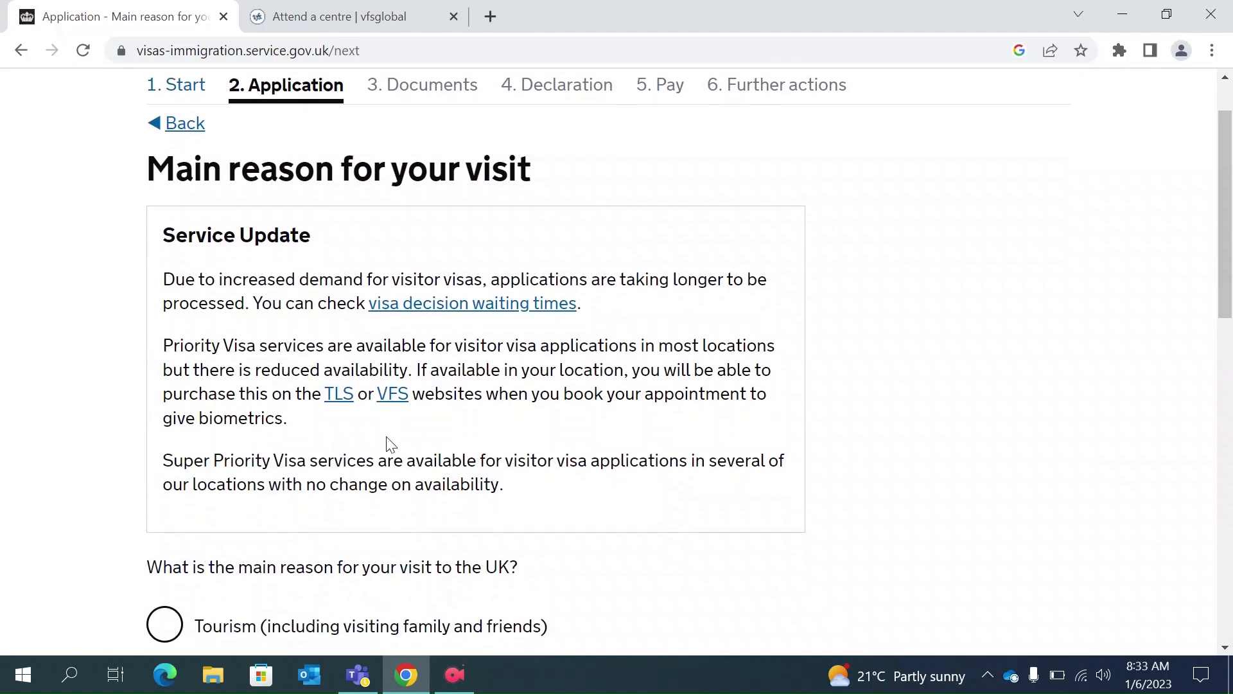
scroll(390, 443, "down", 2)
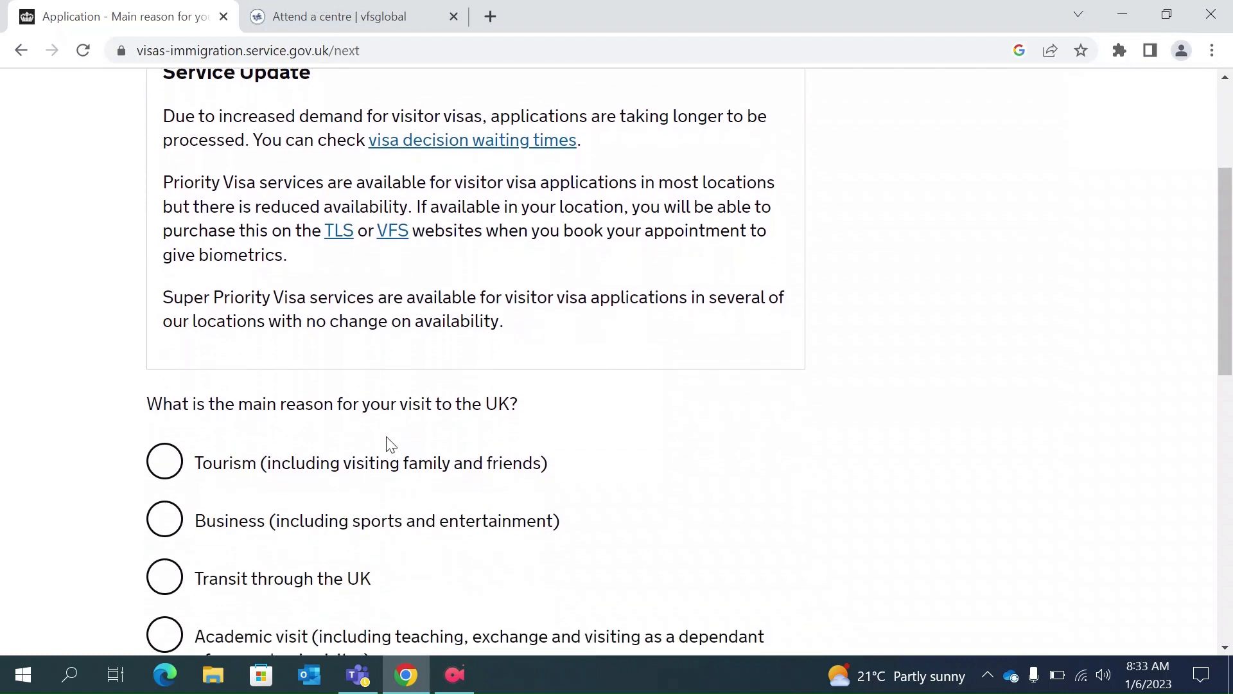
left_click(160, 582)
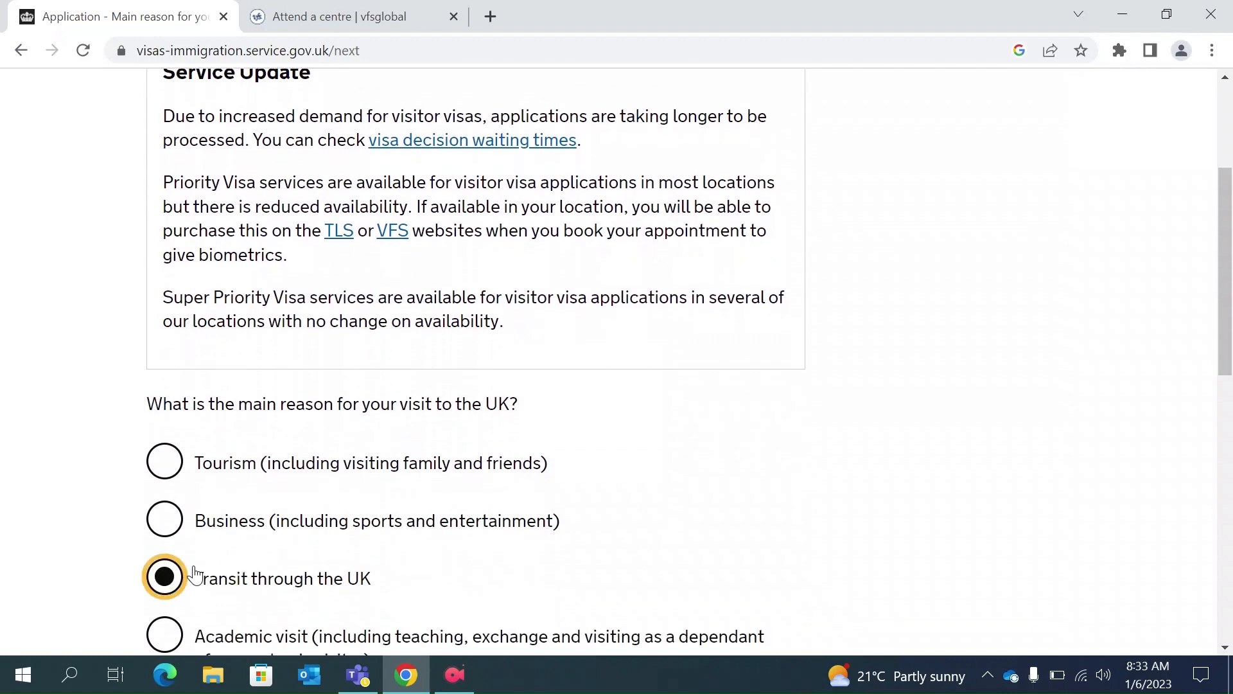
scroll(295, 594, "down", 3)
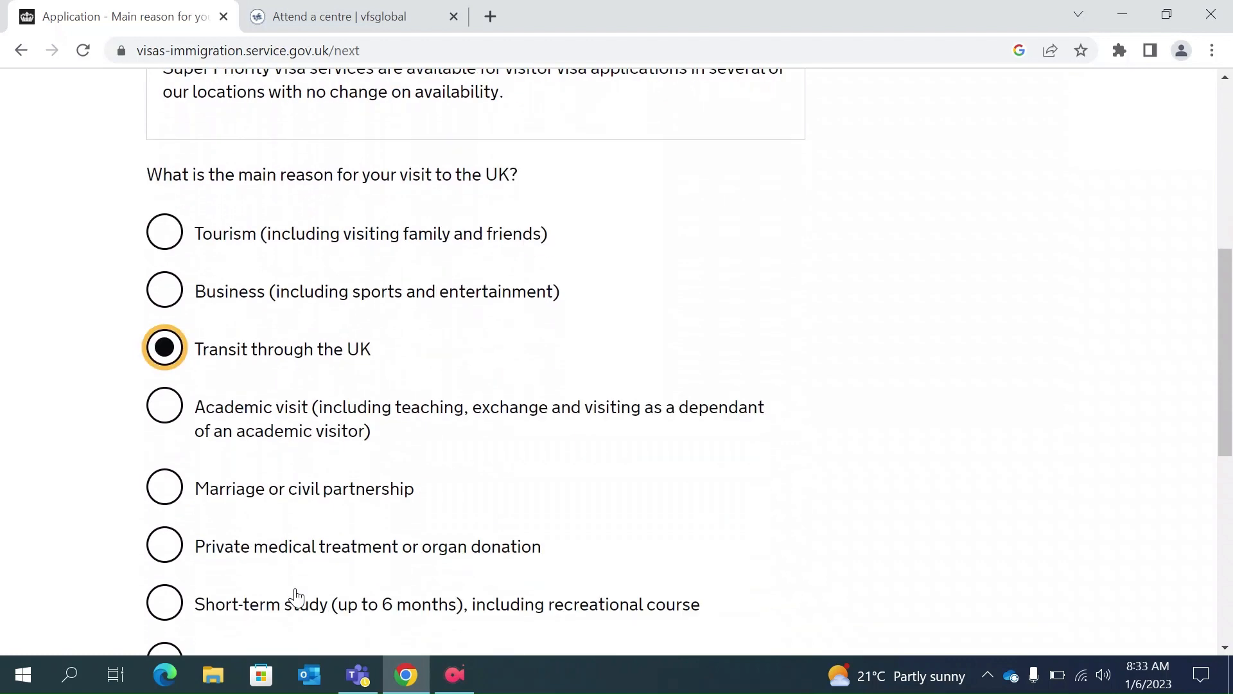
scroll(296, 596, "down", 2)
scroll(296, 596, "up", 2)
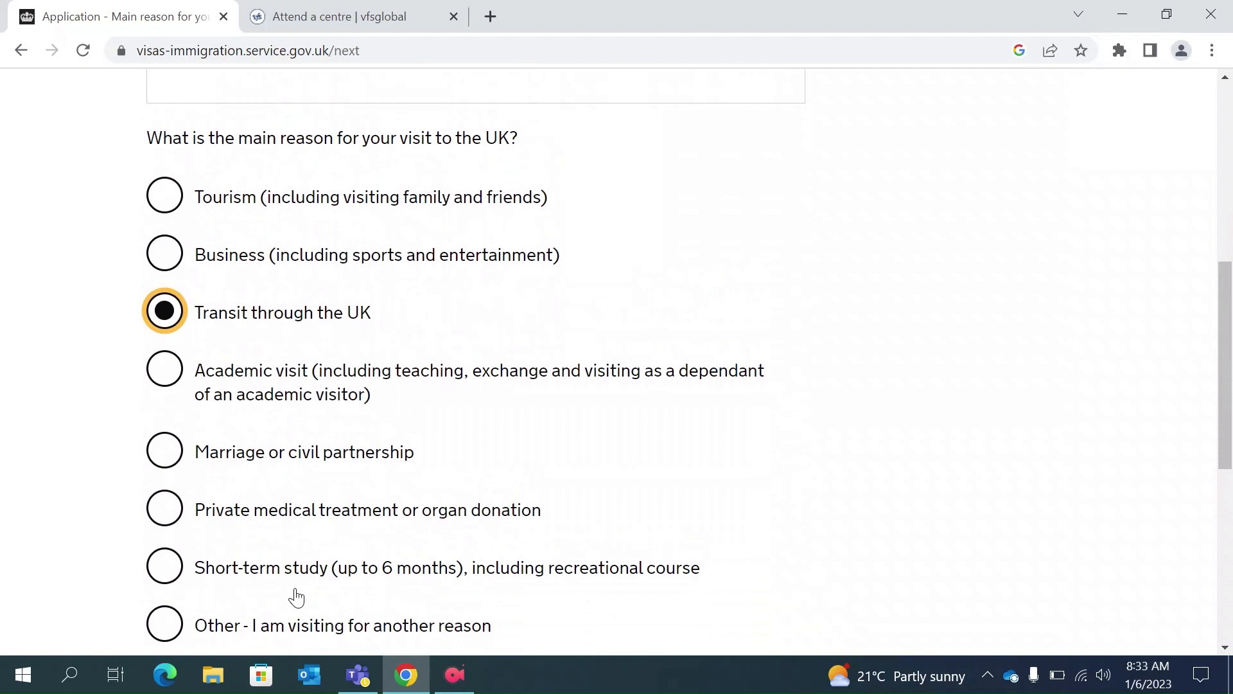
scroll(296, 597, "down", 2)
left_click(250, 566)
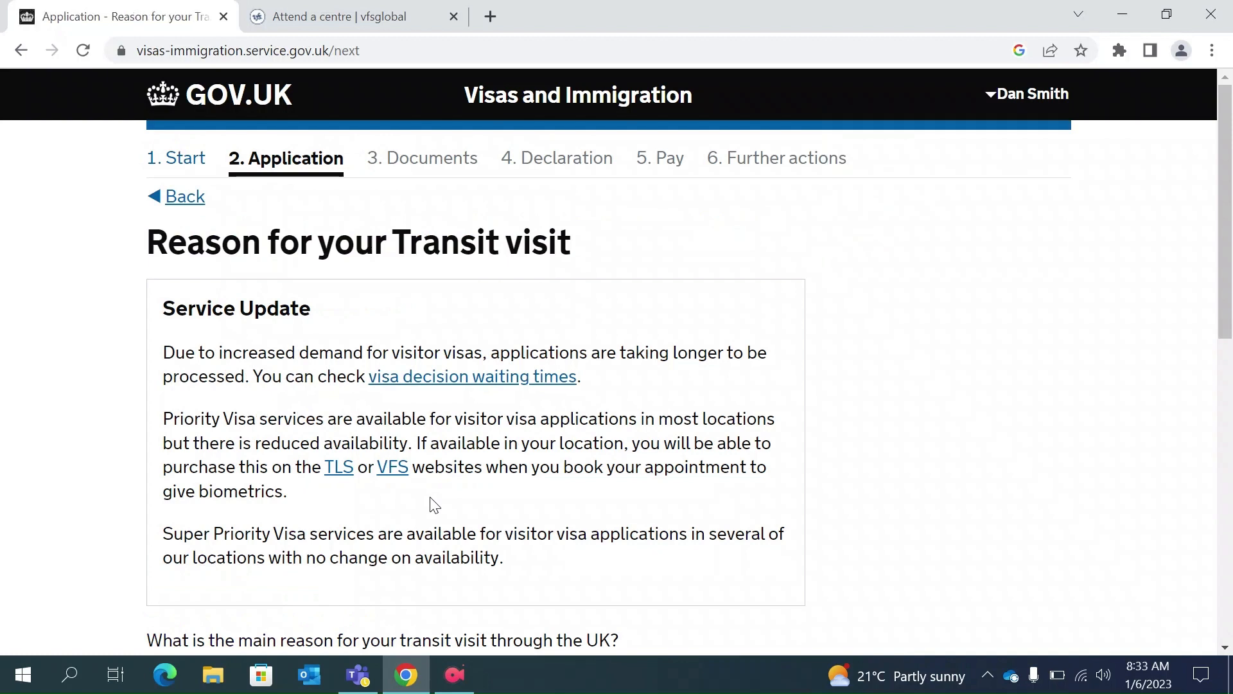
Read the three transit reason options, highlighting the words 'border control'.
scroll(434, 504, "down", 1)
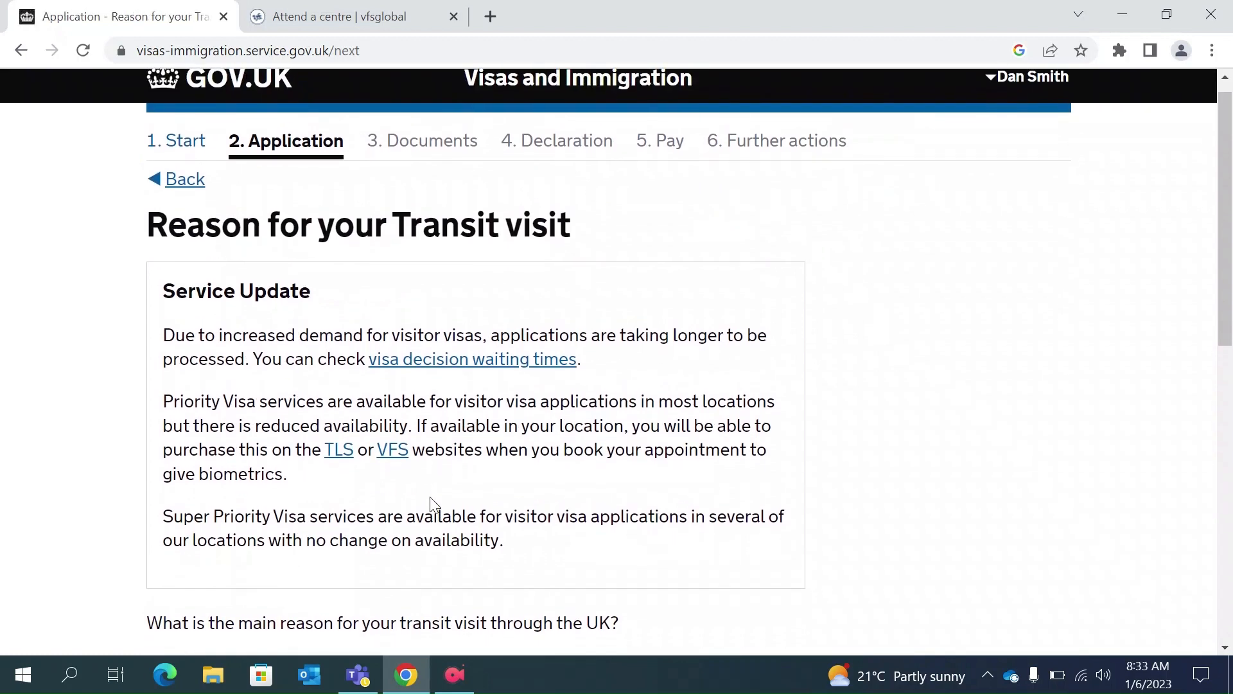
scroll(432, 503, "down", 4)
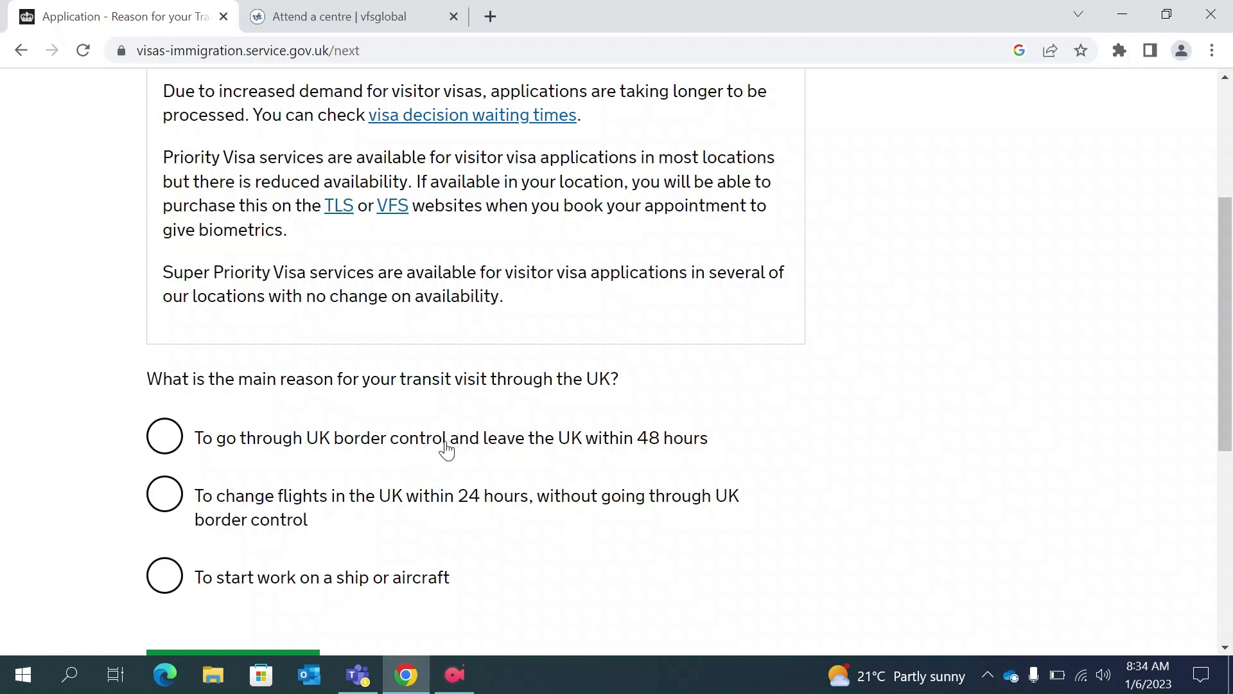
left_click_drag(448, 450, 332, 452)
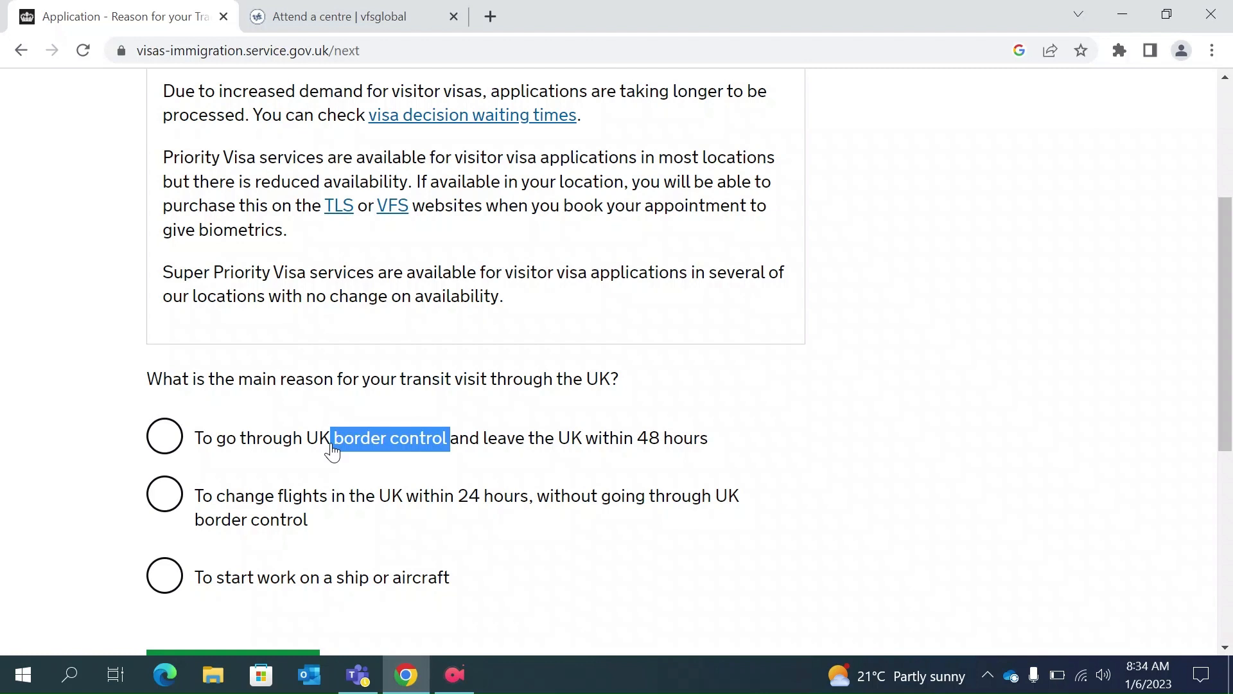
Select changing flights within 24 hours without UK border control as the transit reason, then submit.
left_click(164, 436)
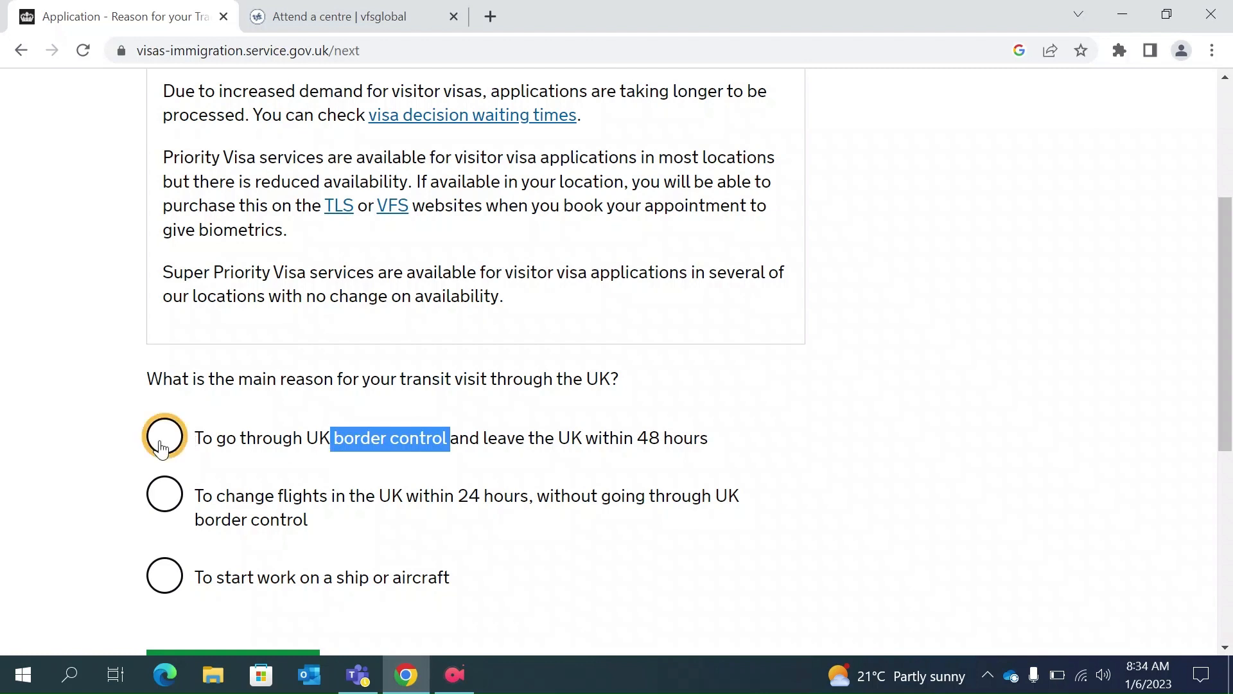
scroll(320, 467, "down", 1)
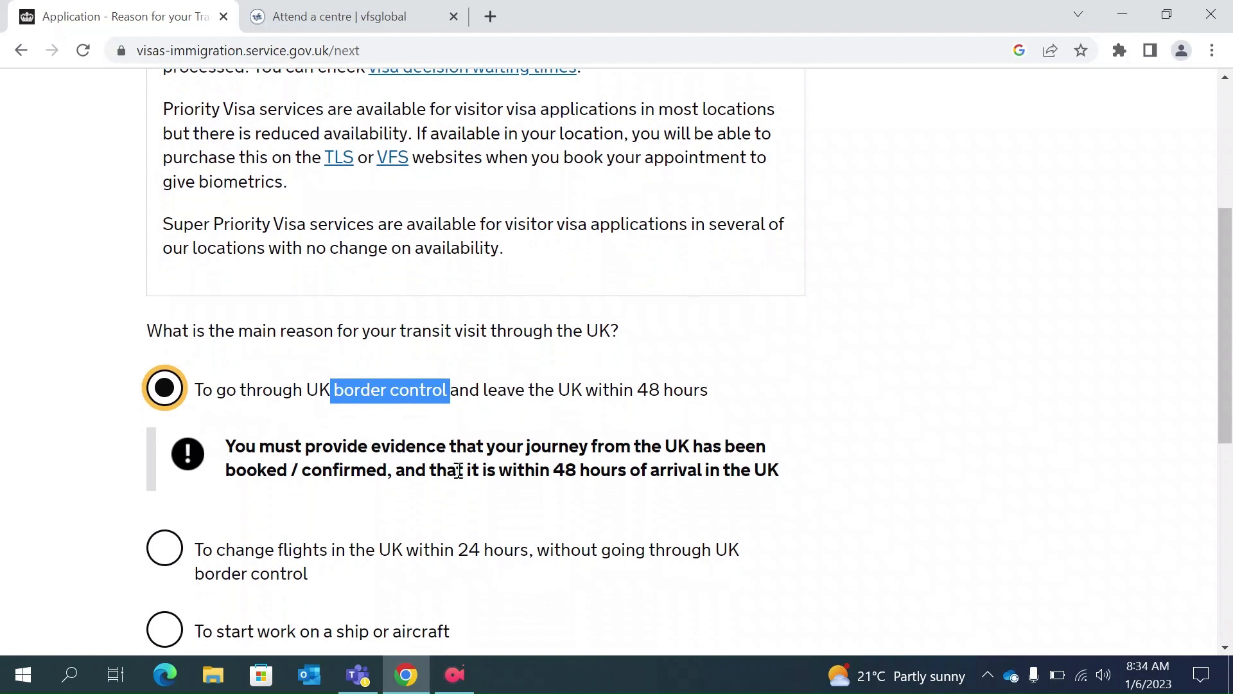
left_click_drag(728, 397, 200, 397)
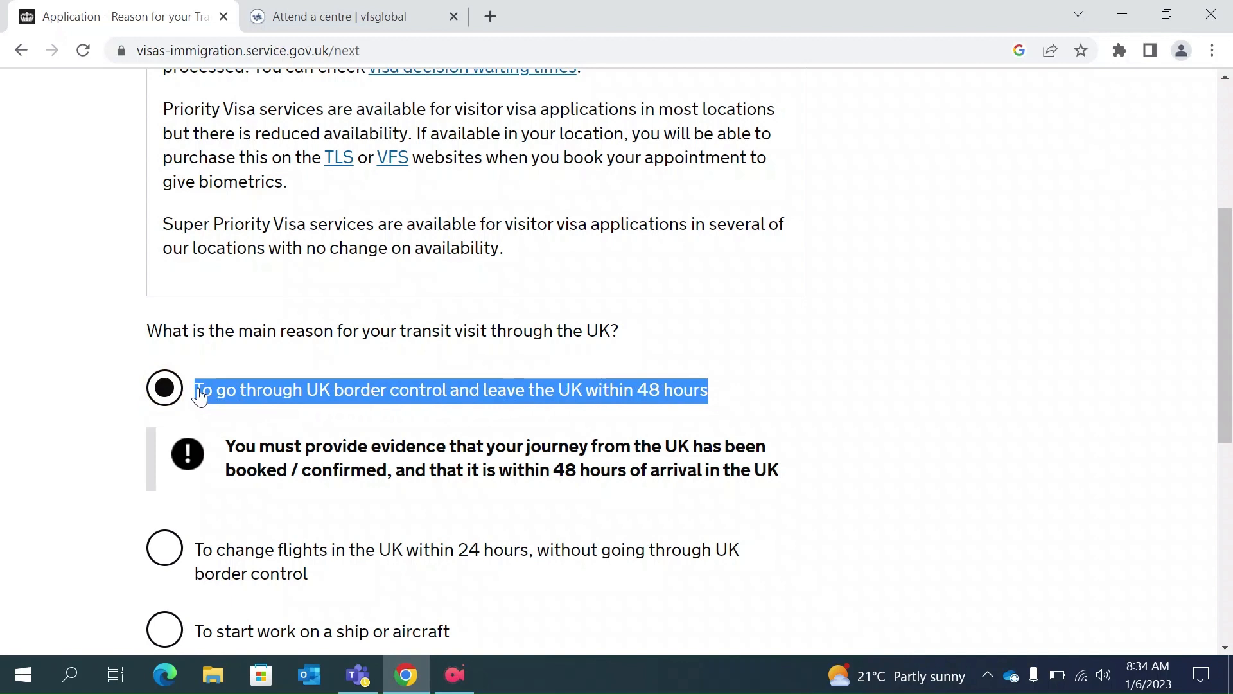
left_click(161, 555)
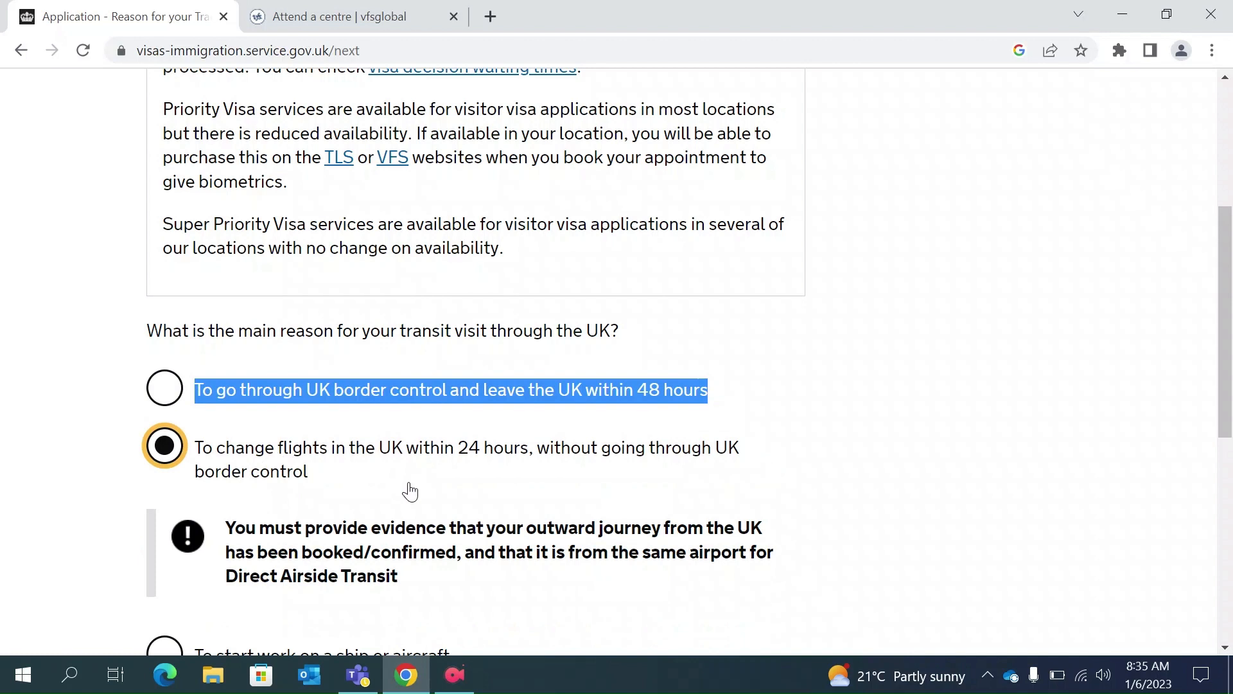
scroll(409, 491, "down", 2)
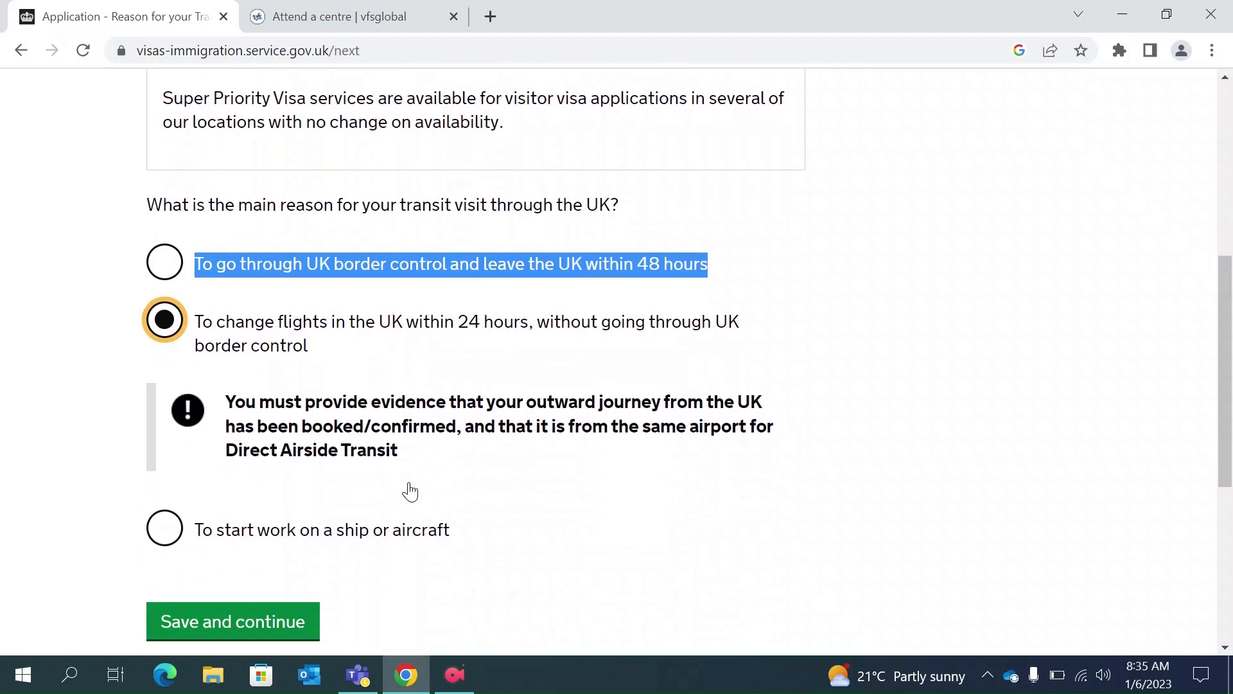
left_click(245, 628)
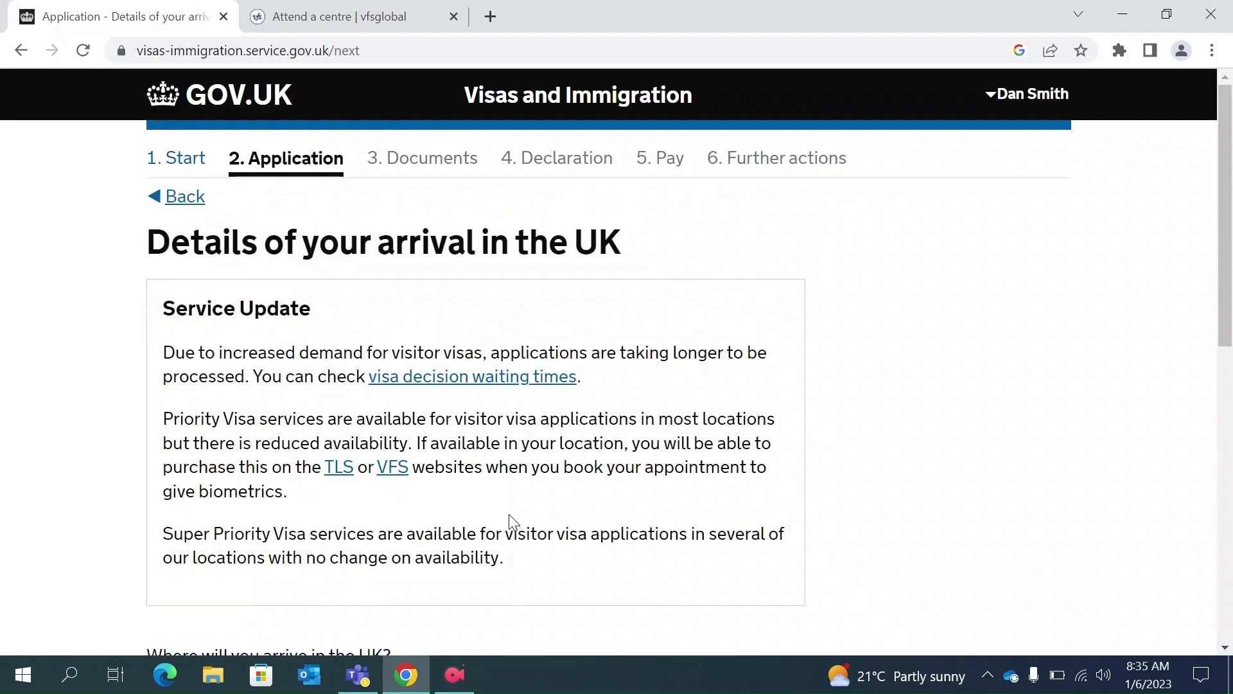
Enter arrival at Heathrow Airport on flight BA 487 and save.
scroll(512, 520, "down", 2)
scroll(512, 521, "down", 1)
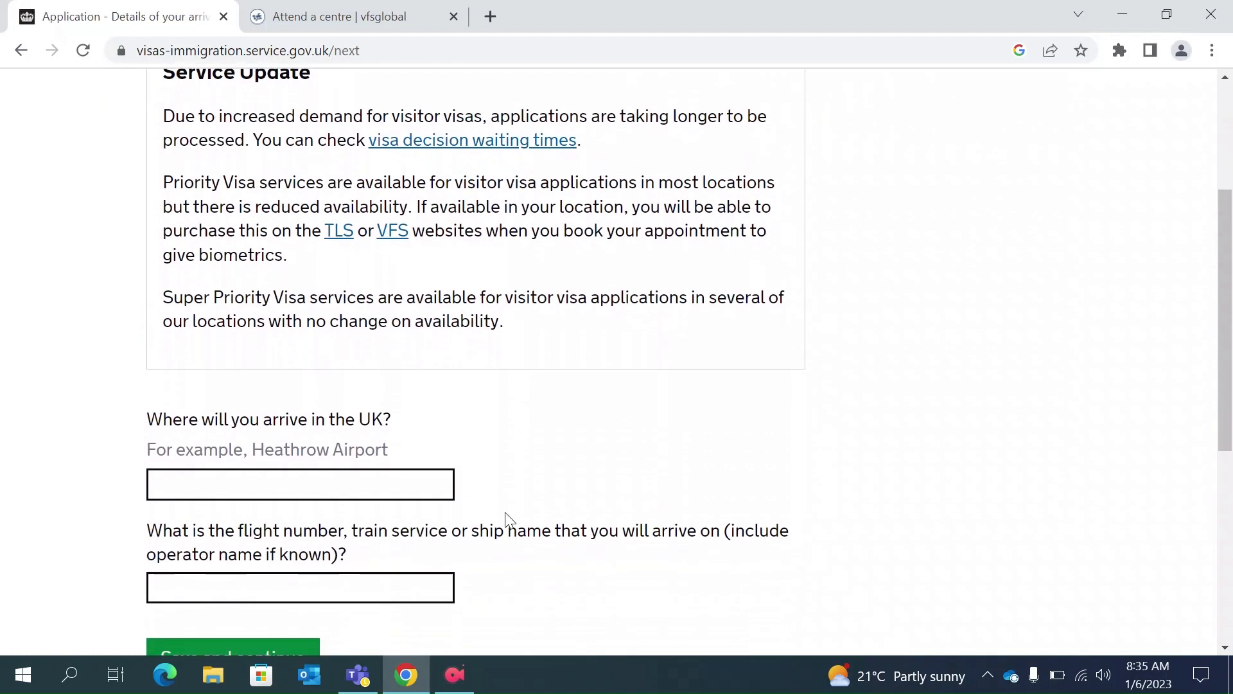
left_click_drag(391, 450, 251, 450)
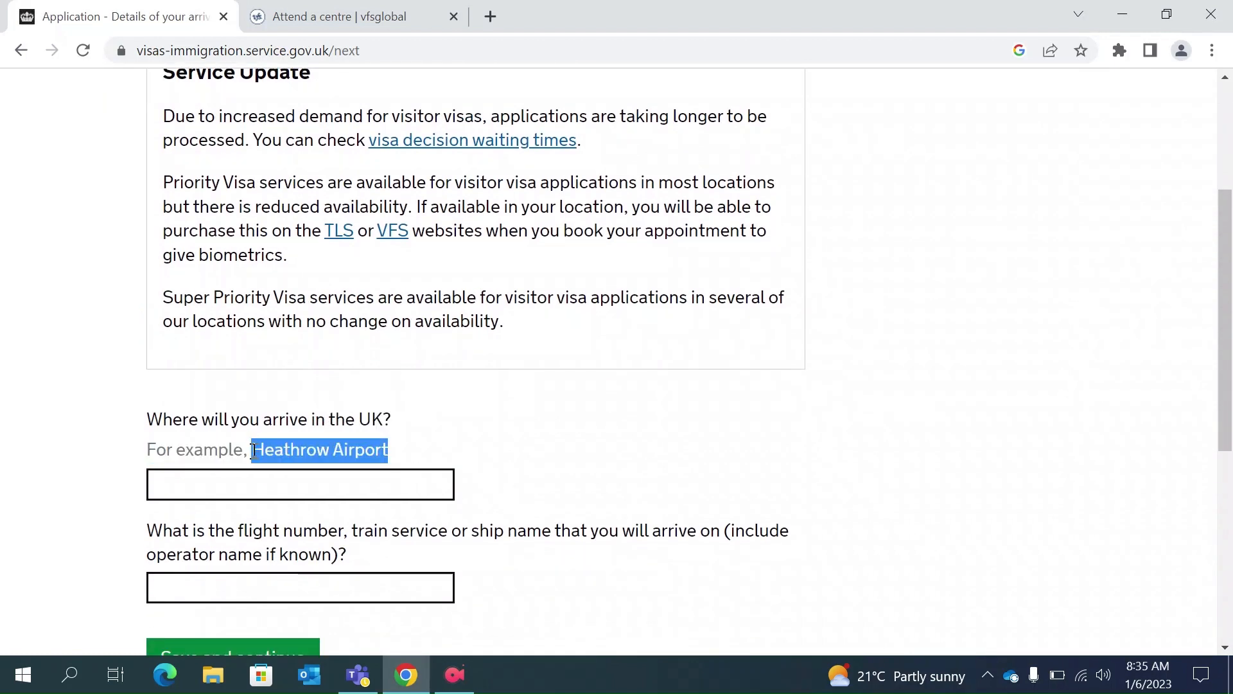
left_click(171, 491)
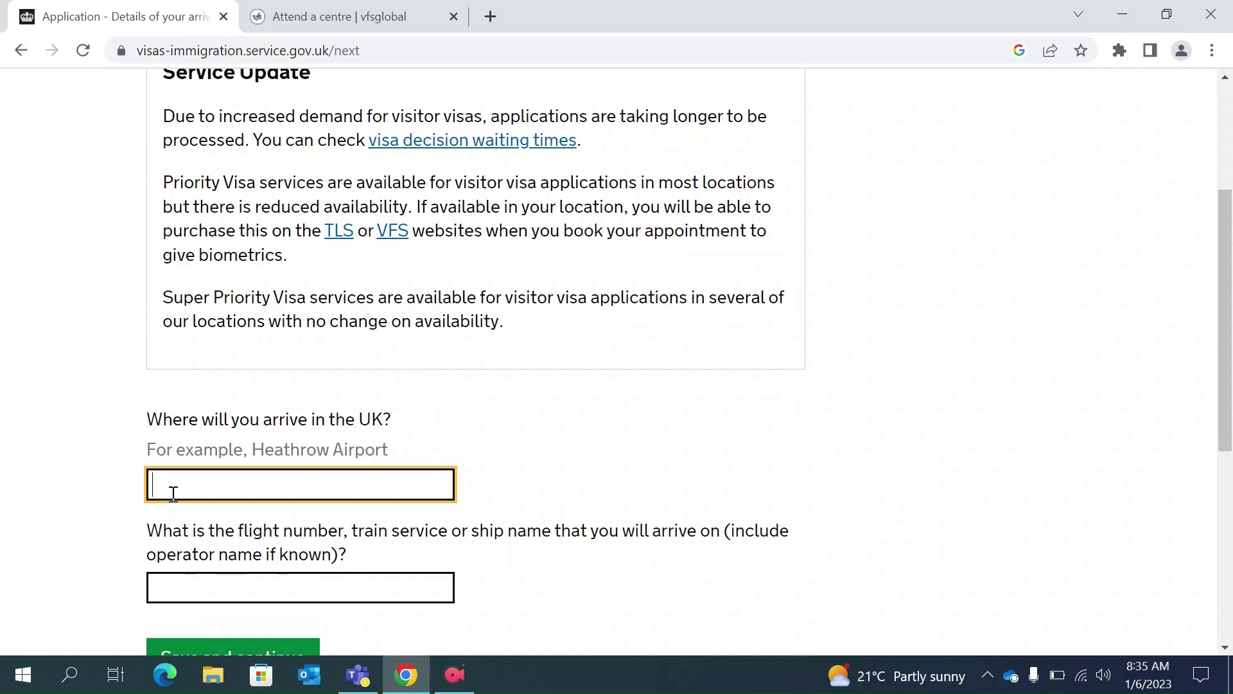
key("Down")
key("Return")
scroll(325, 531, "down", 1)
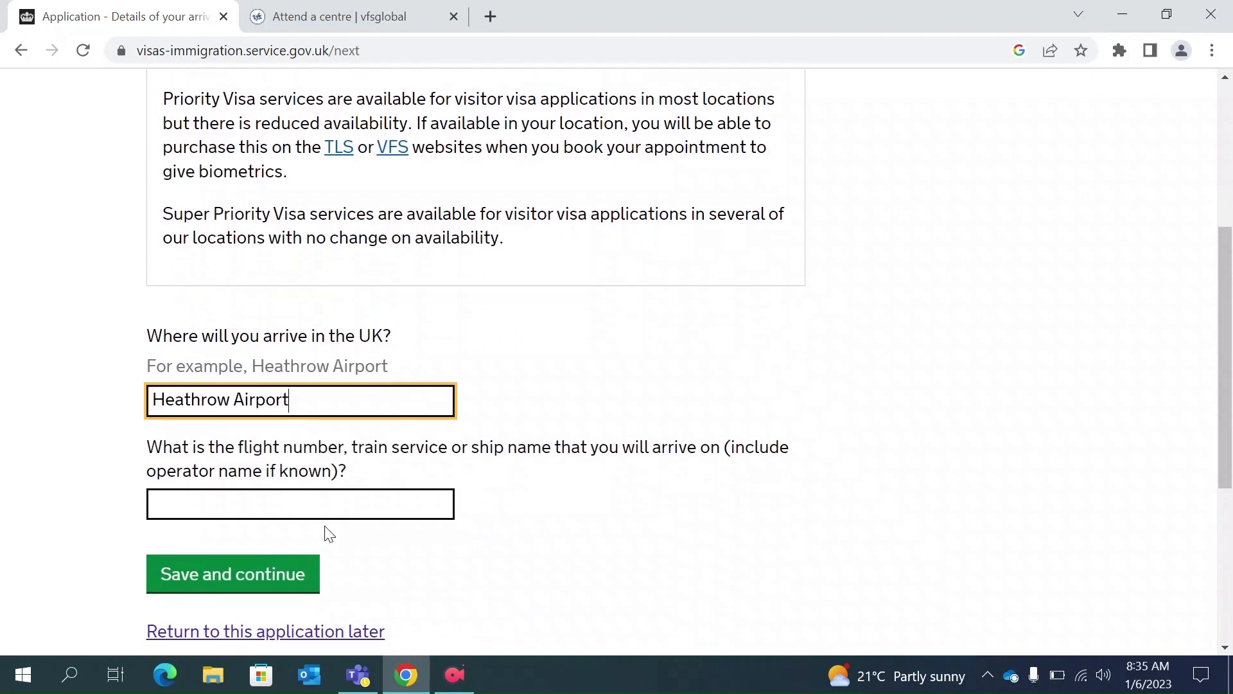
left_click(226, 503)
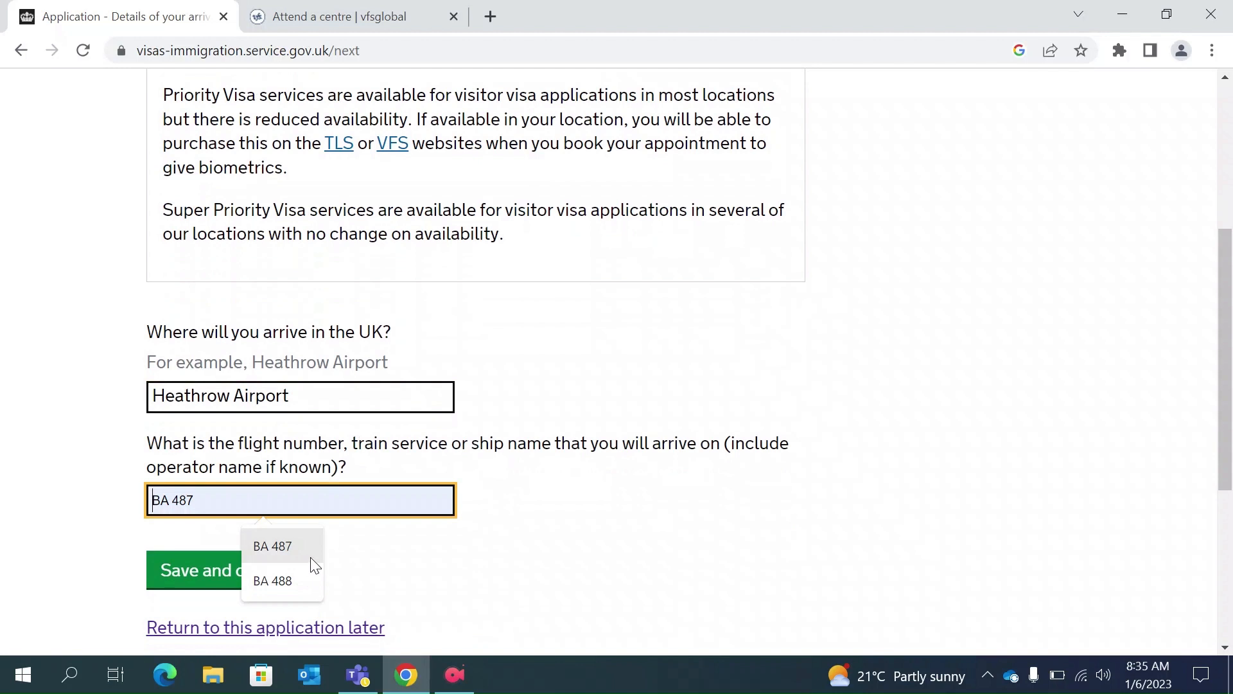
left_click(311, 560)
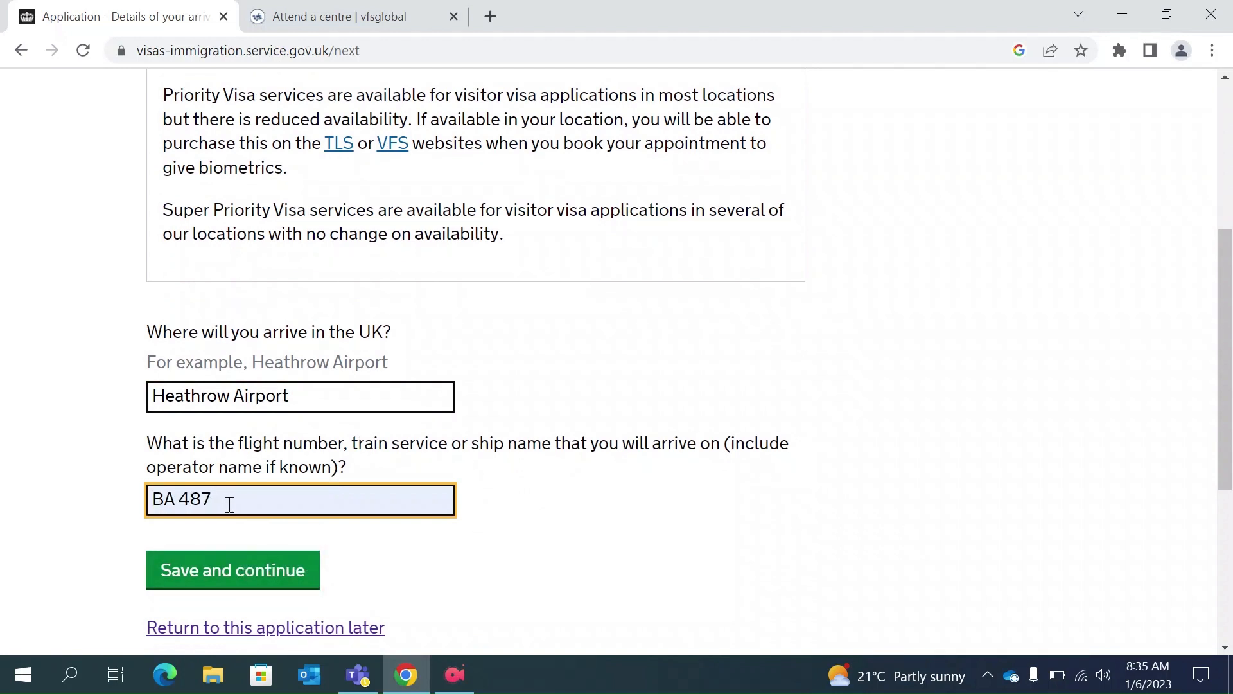
left_click(256, 582)
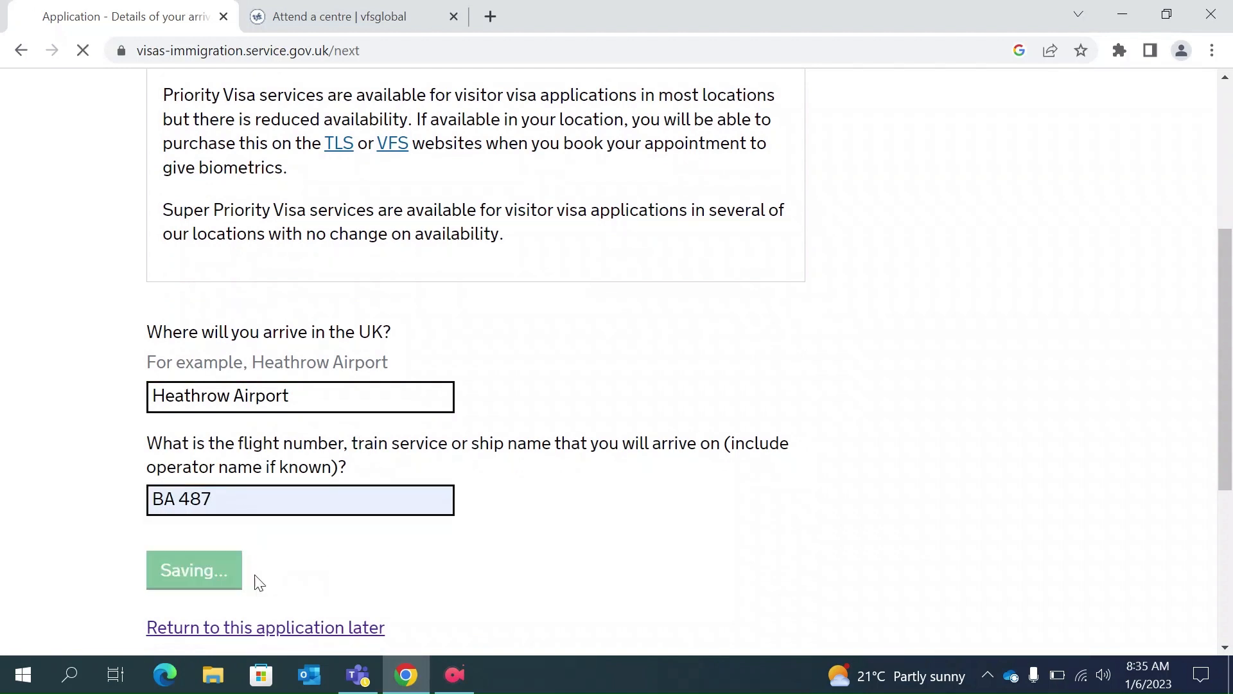
Enter departure from Heathrow Airport on flight BA 488 and save.
scroll(328, 512, "down", 4)
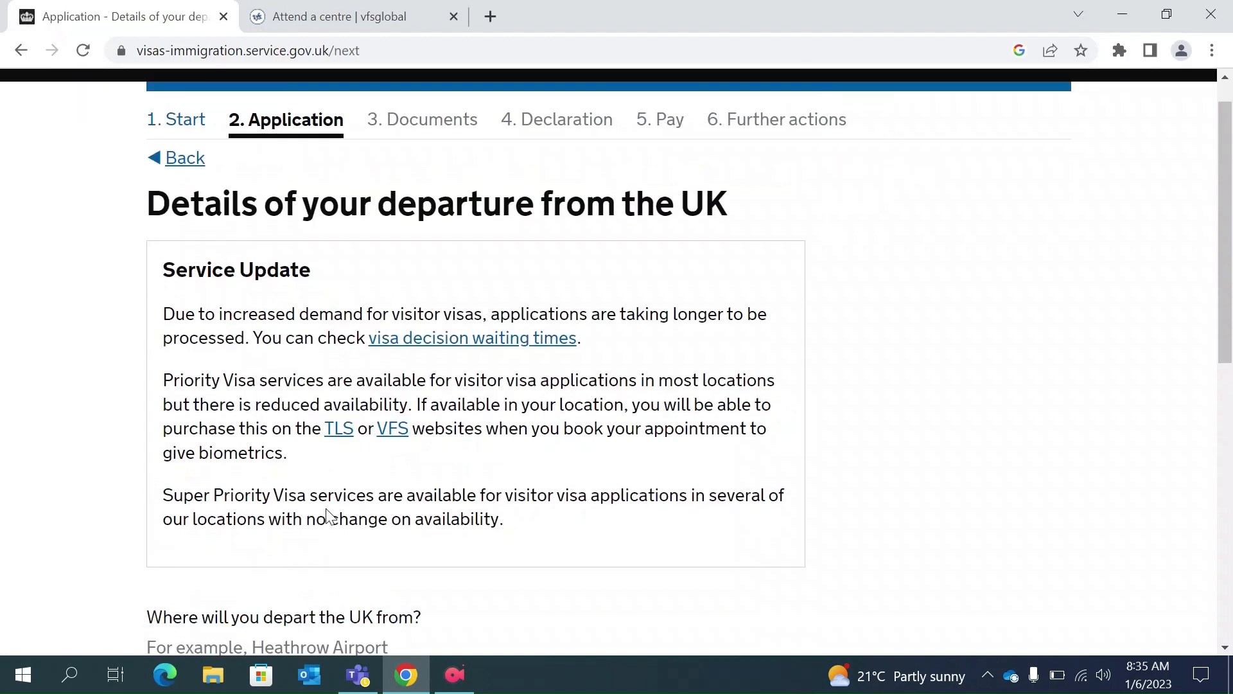
left_click(191, 456)
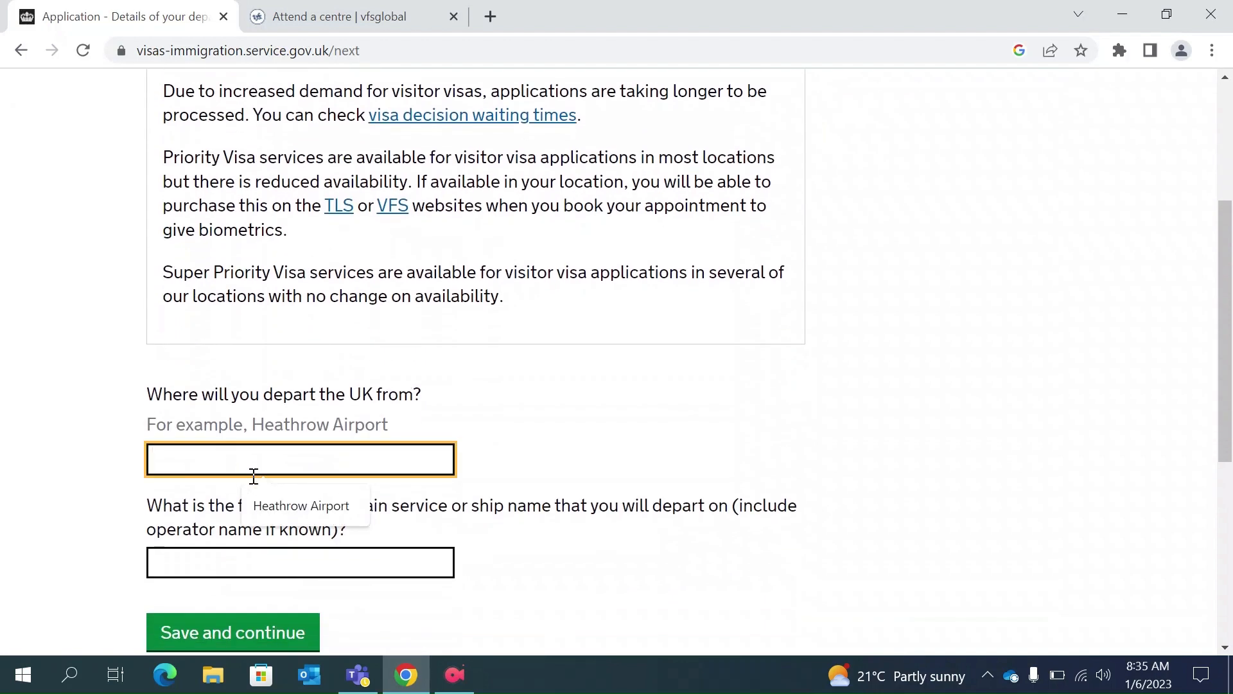
left_click(310, 512)
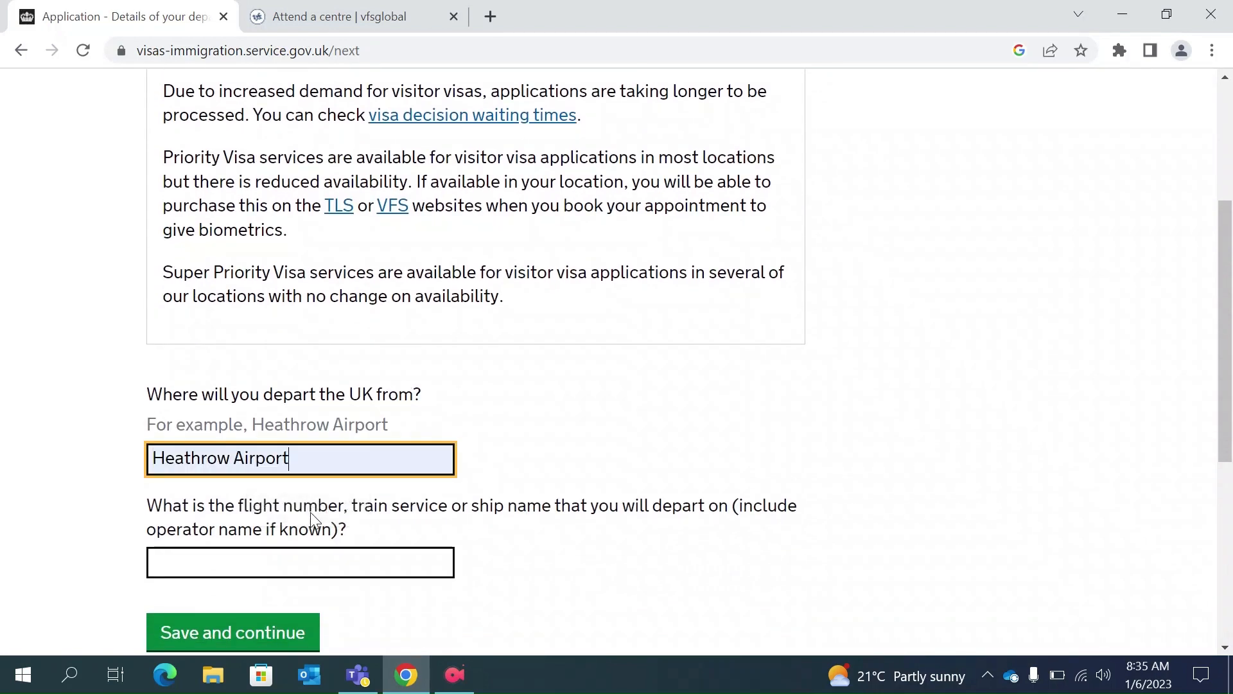
left_click(216, 560)
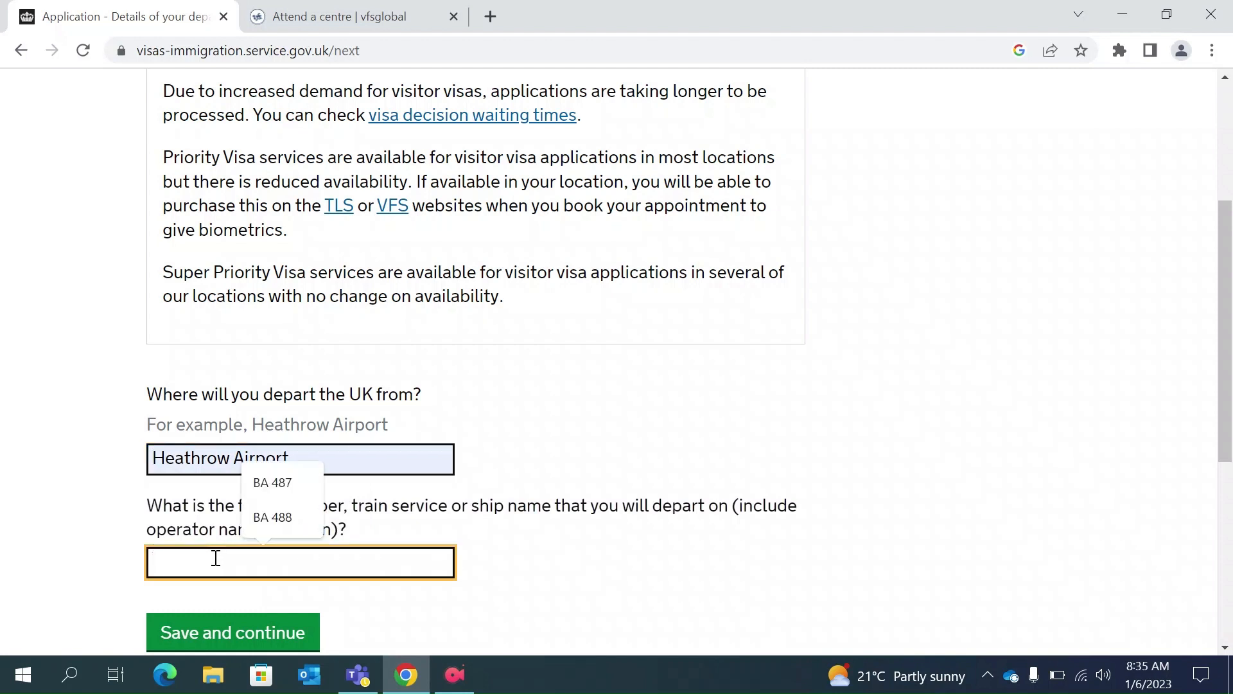
left_click(294, 519)
scroll(321, 553, "down", 1)
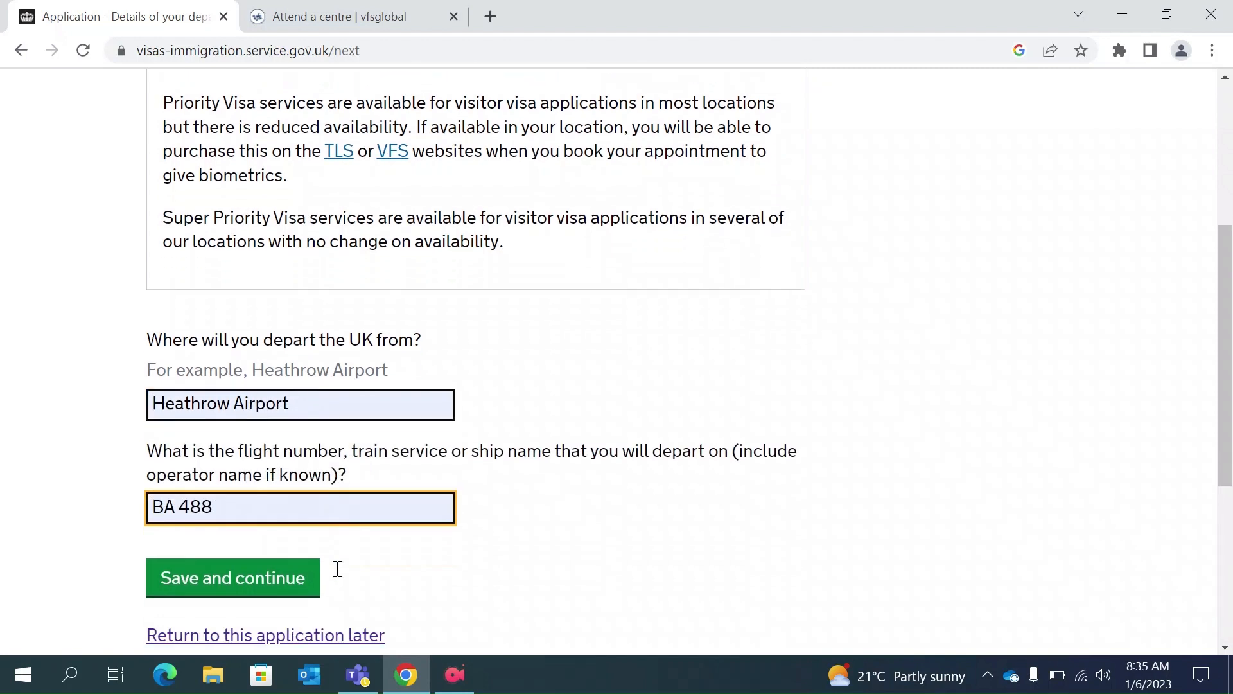
left_click(258, 573)
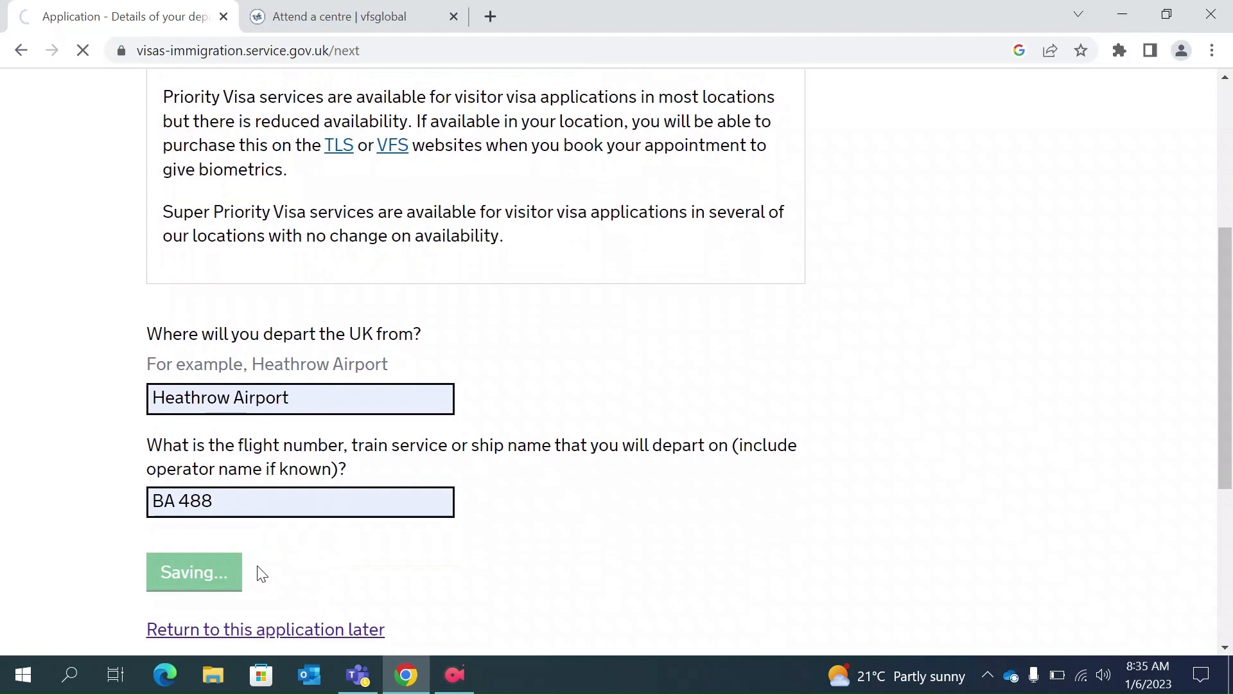
Set the onward destination country to Cayman Islands.
scroll(440, 569, "down", 4)
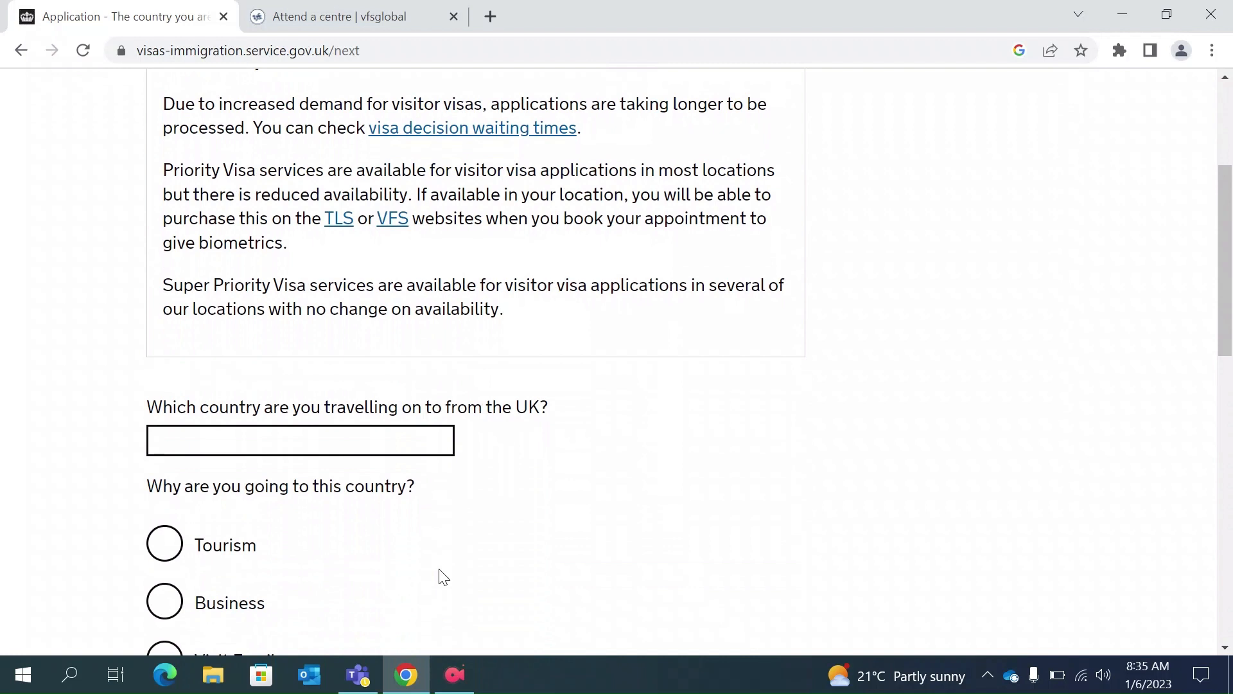
left_click(253, 440)
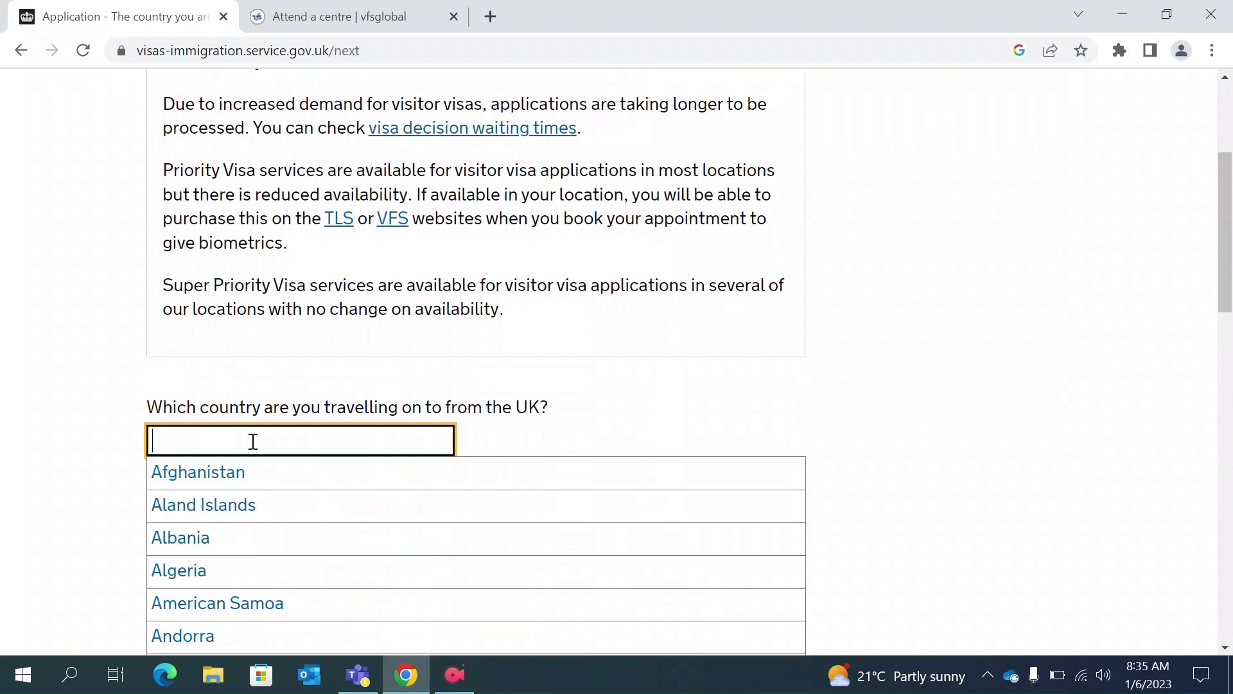
type("Caym")
key("Down")
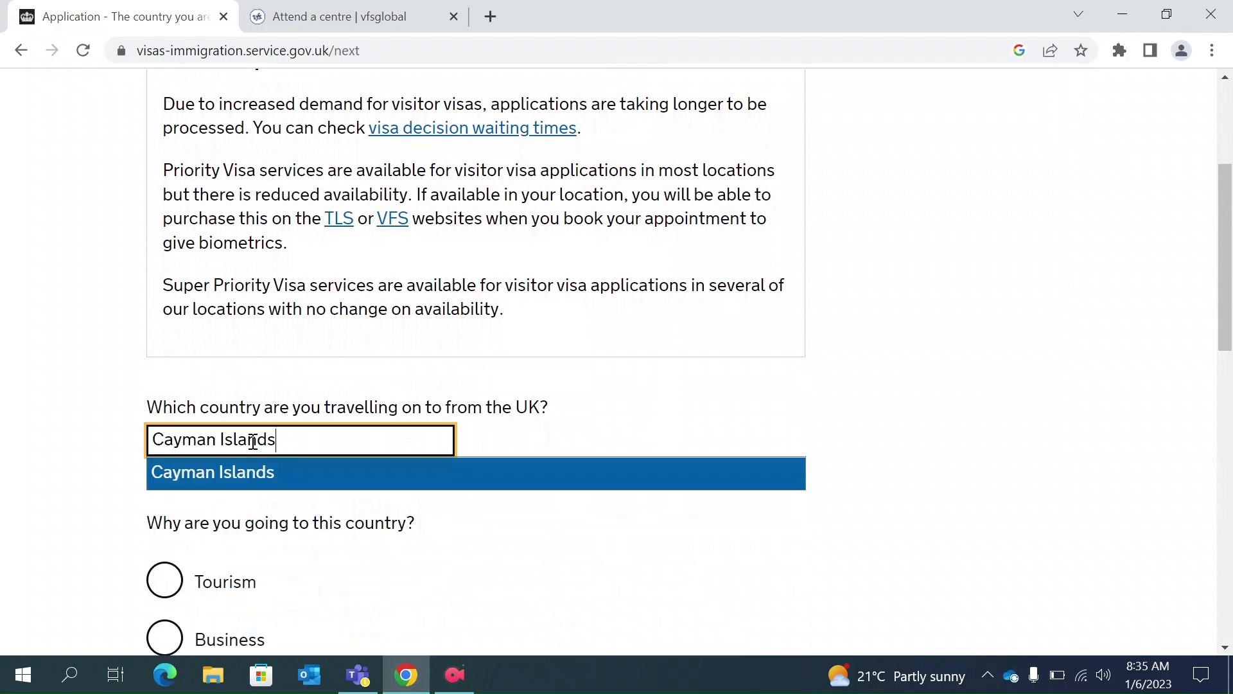
key("Return")
scroll(253, 443, "down", 2)
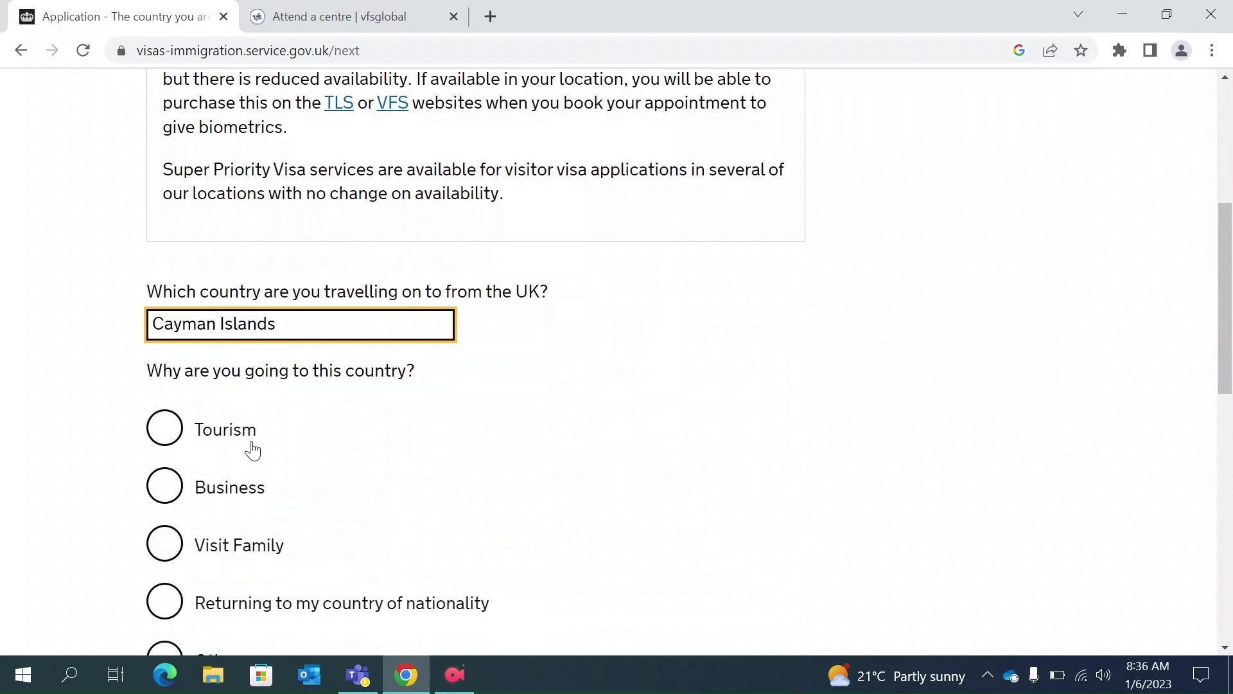
scroll(253, 451, "down", 1)
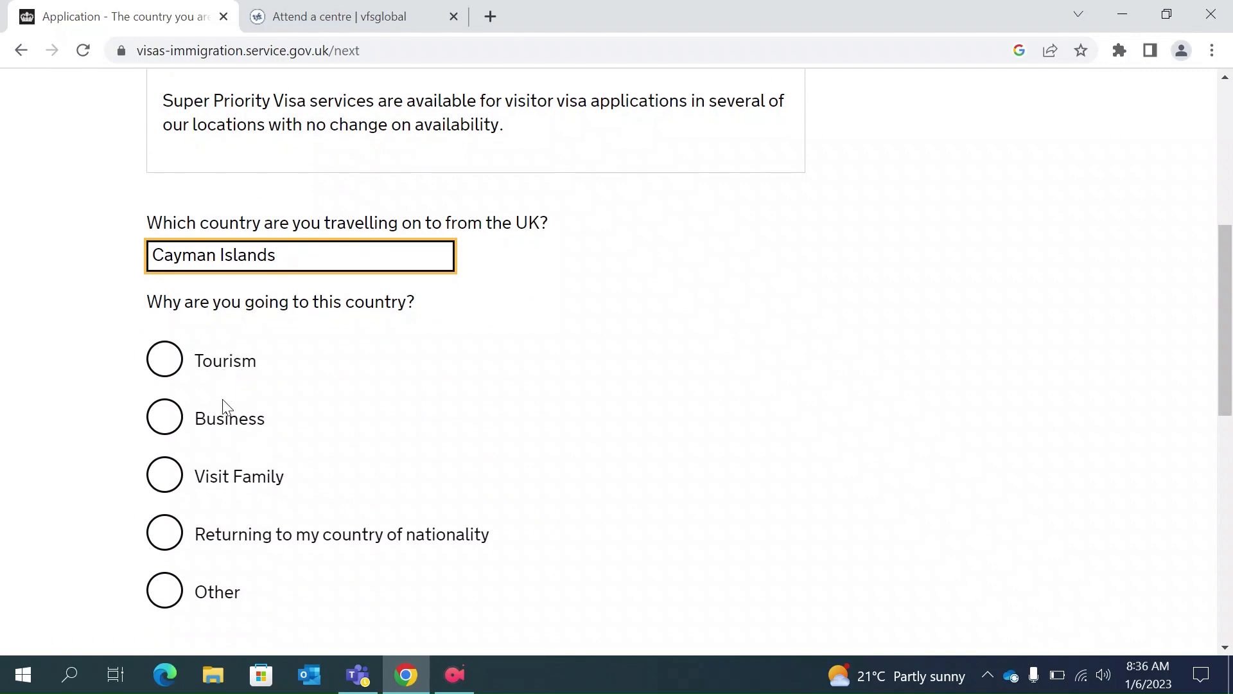
scroll(270, 548, "down", 1)
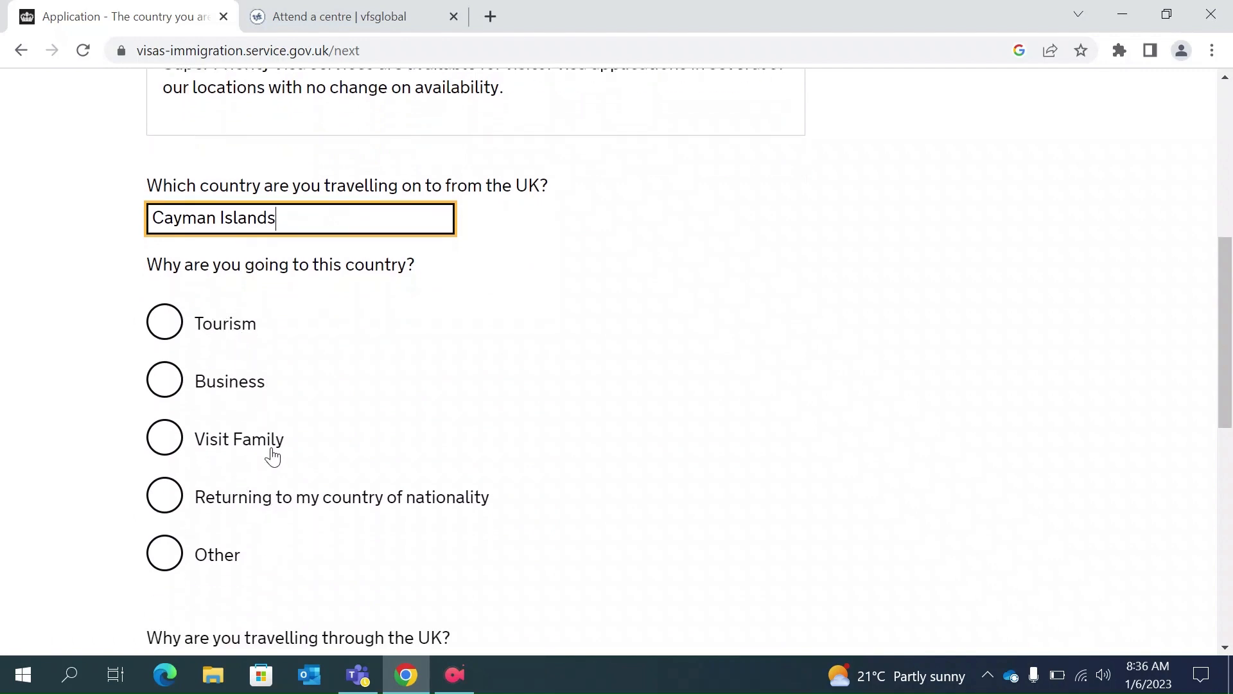
Choose Other as the visit purpose, with details 'Work'.
left_click(170, 558)
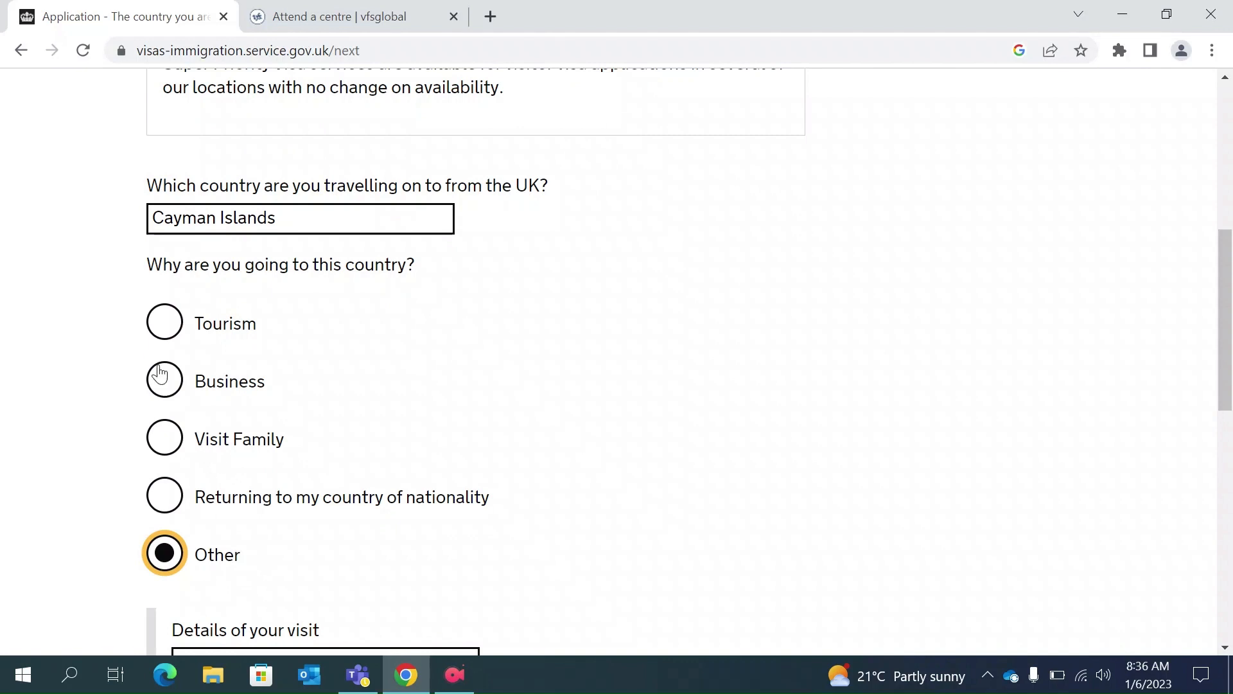
scroll(255, 478, "down", 1)
scroll(255, 479, "down", 1)
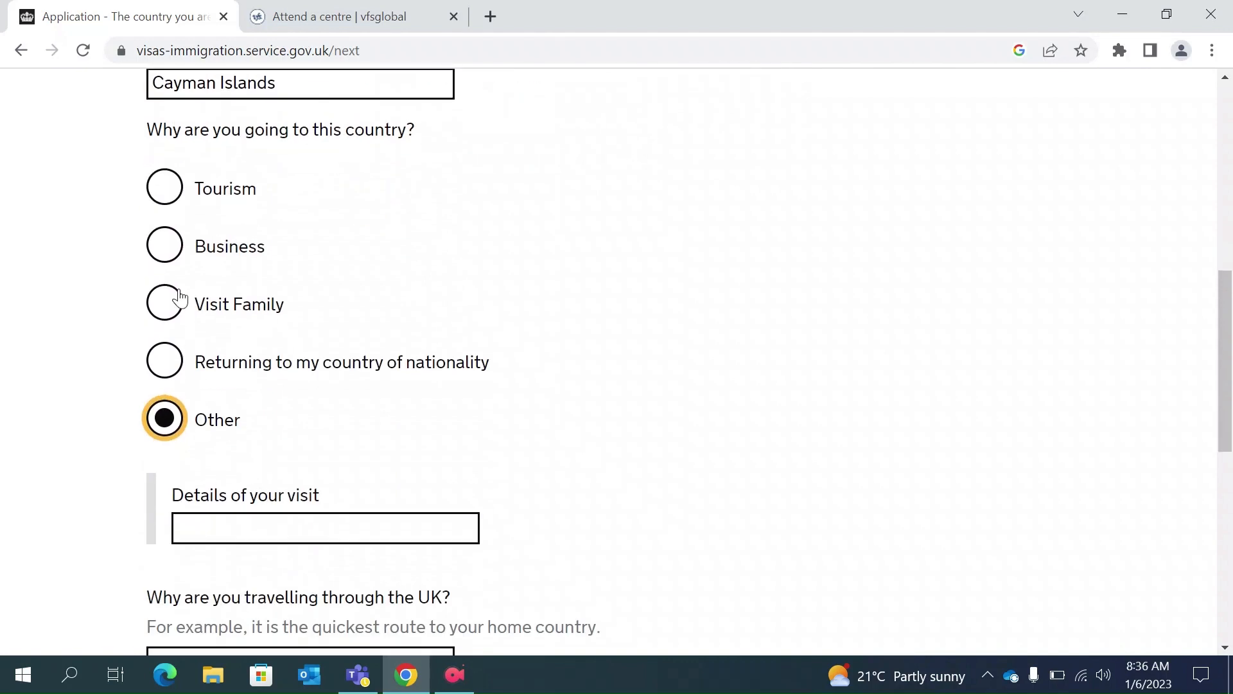
left_click(165, 188)
scroll(326, 445, "down", 2)
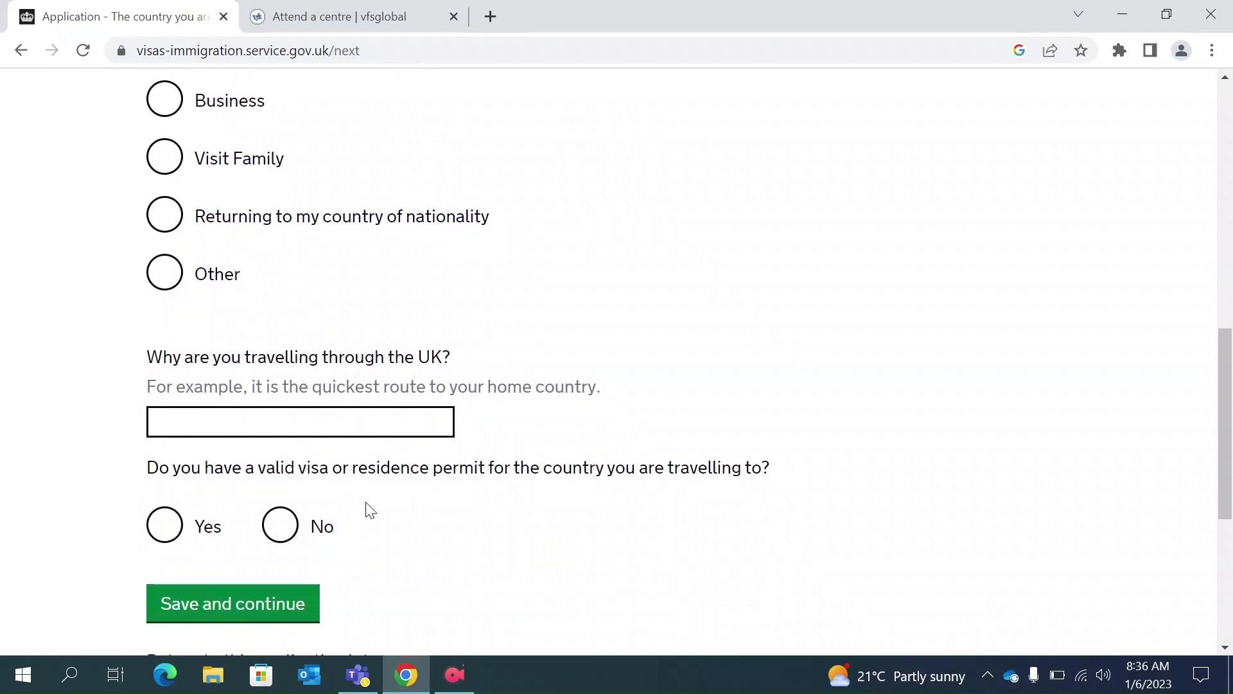
scroll(428, 508, "up", 1)
scroll(429, 507, "up", 3)
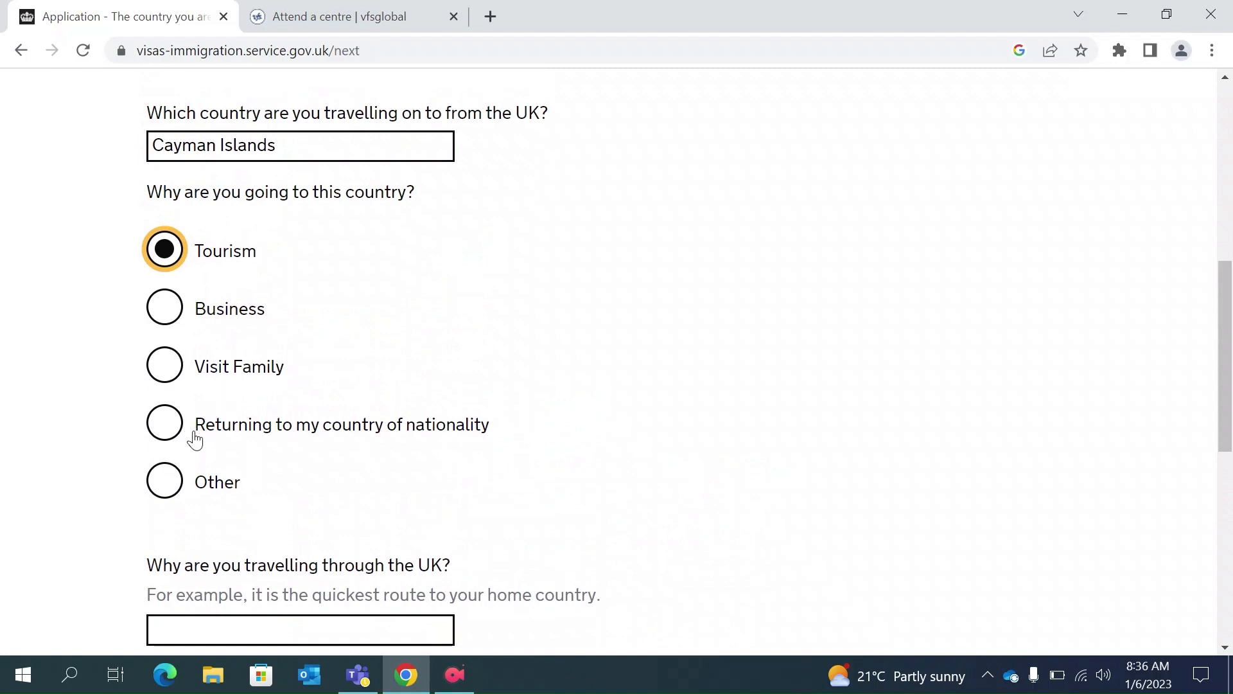
left_click(169, 486)
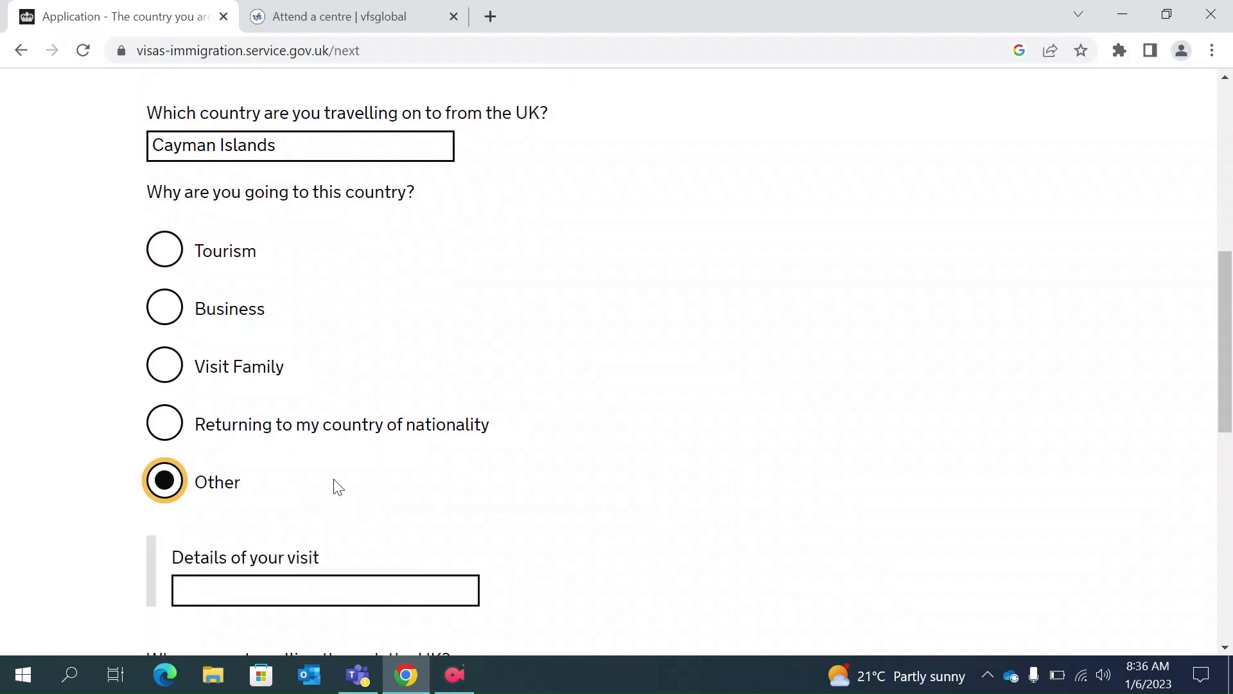
scroll(331, 483, "down", 2)
left_click(253, 487)
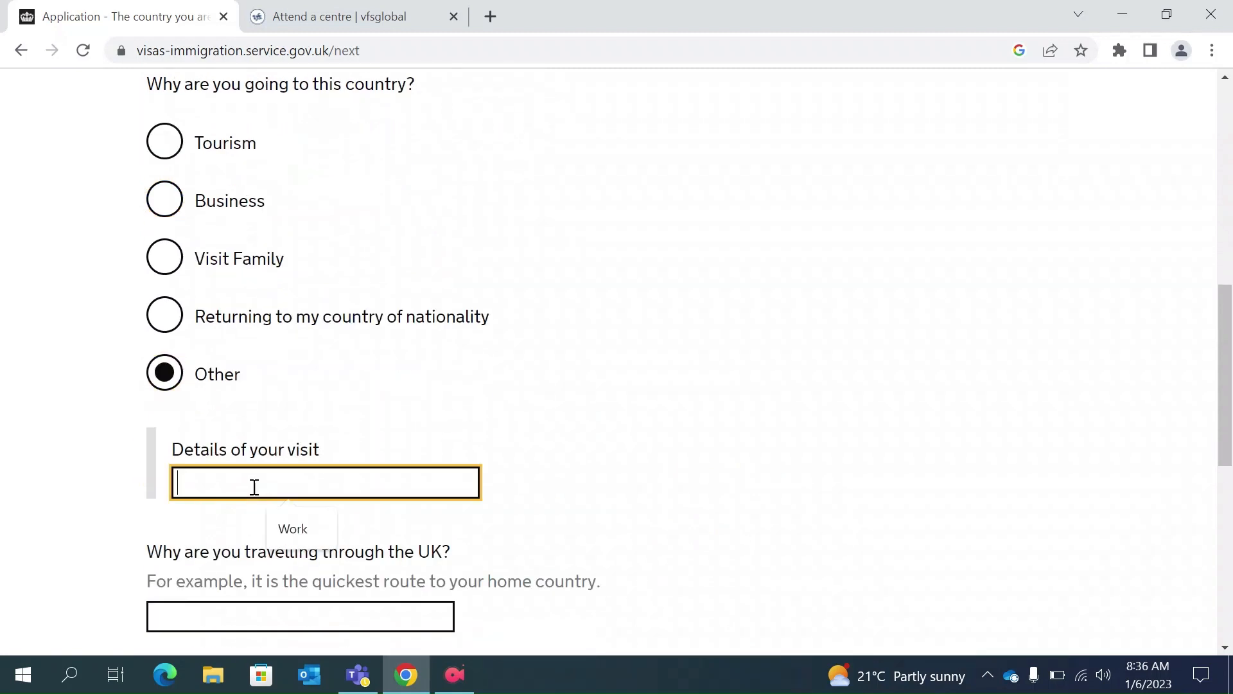
left_click(299, 535)
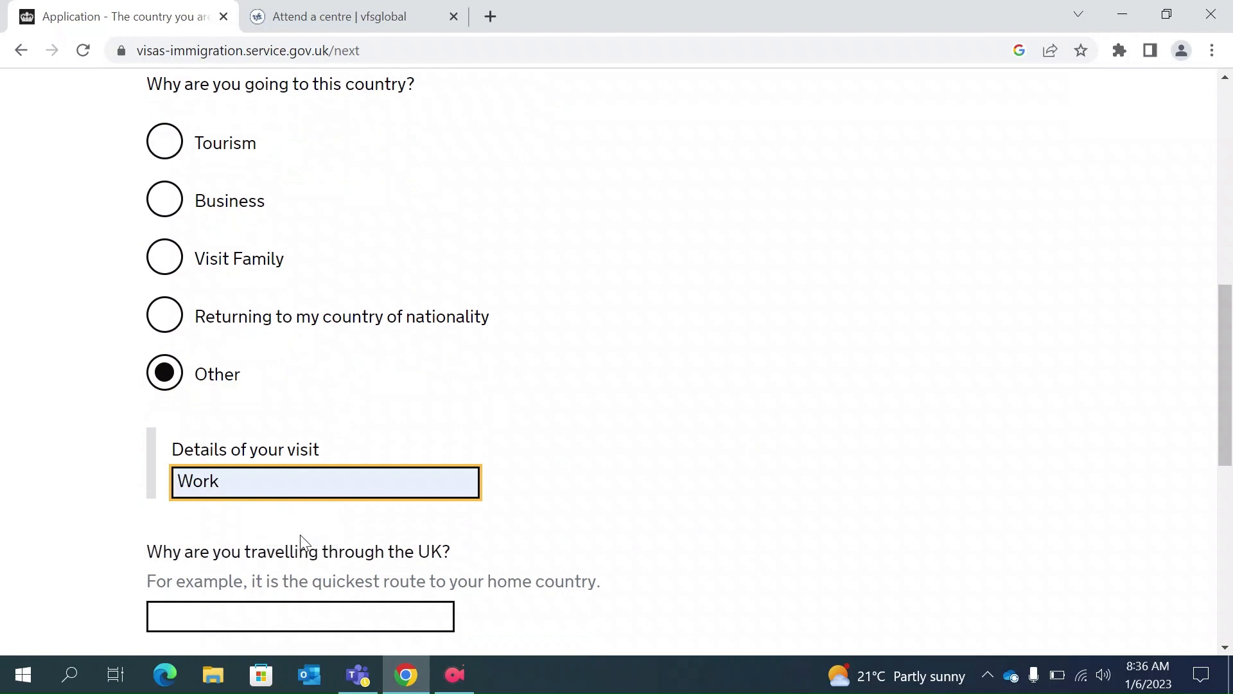
Give the efficient-route reason for transiting and answer Yes to holding a valid visa.
scroll(300, 534, "down", 2)
left_click(227, 507)
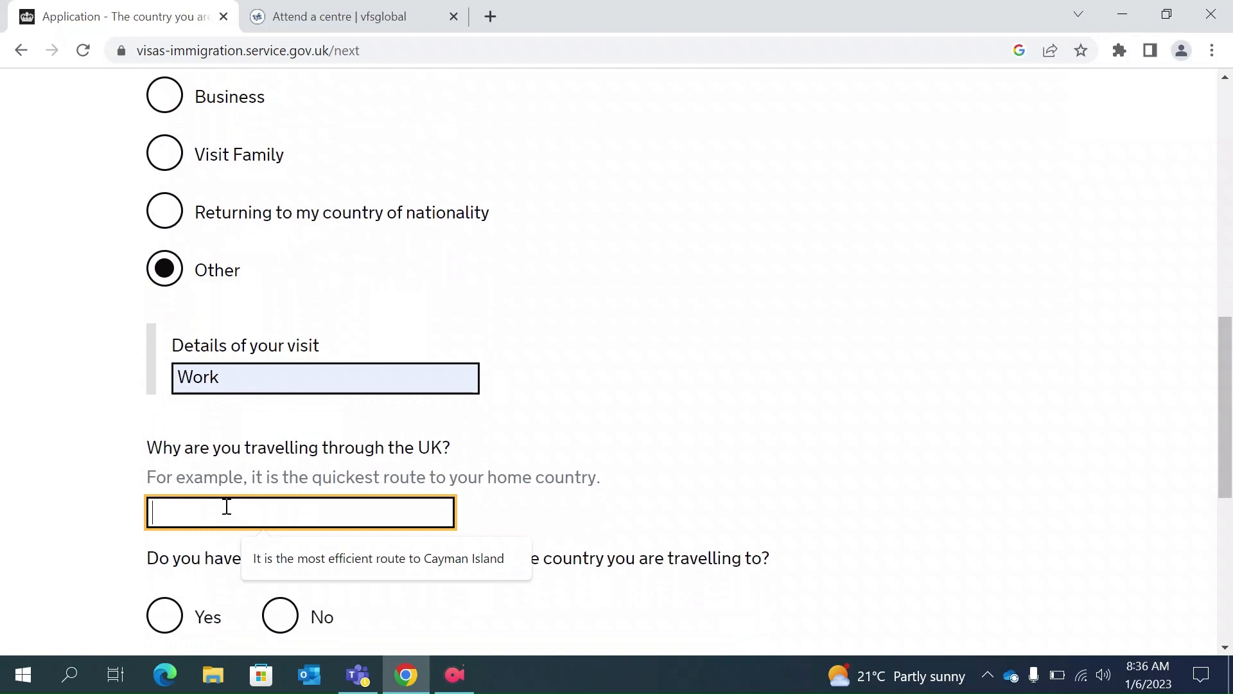
left_click(365, 560)
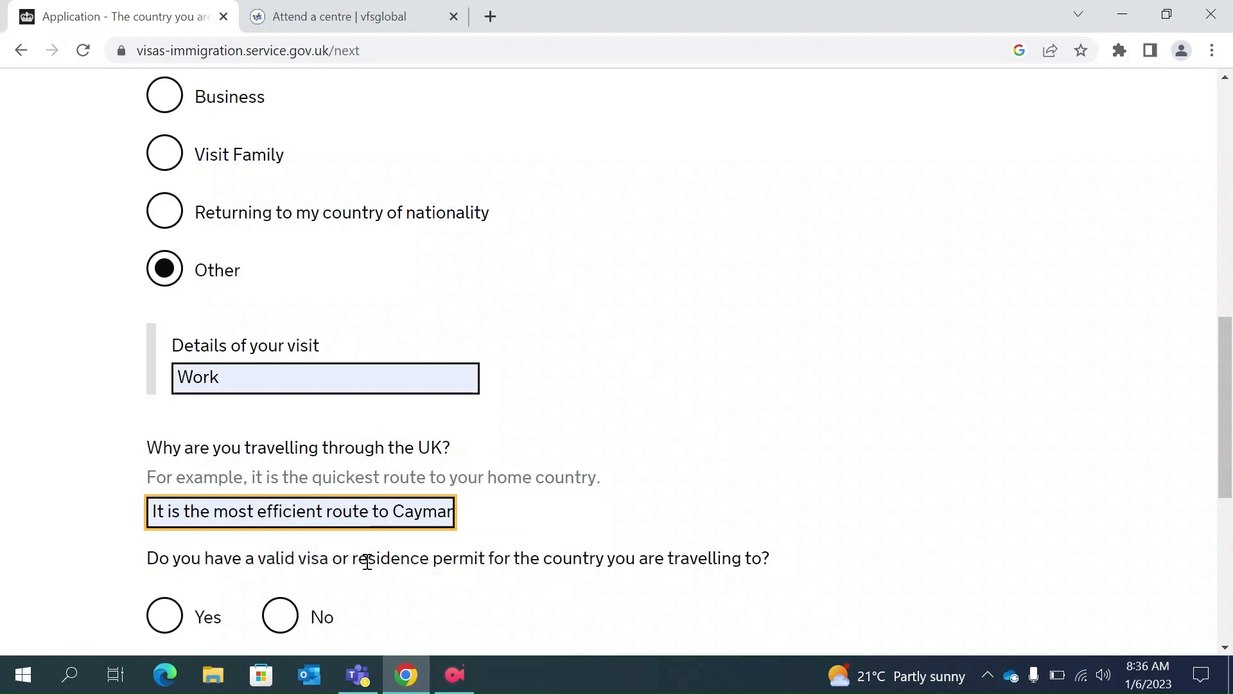
scroll(367, 562, "down", 1)
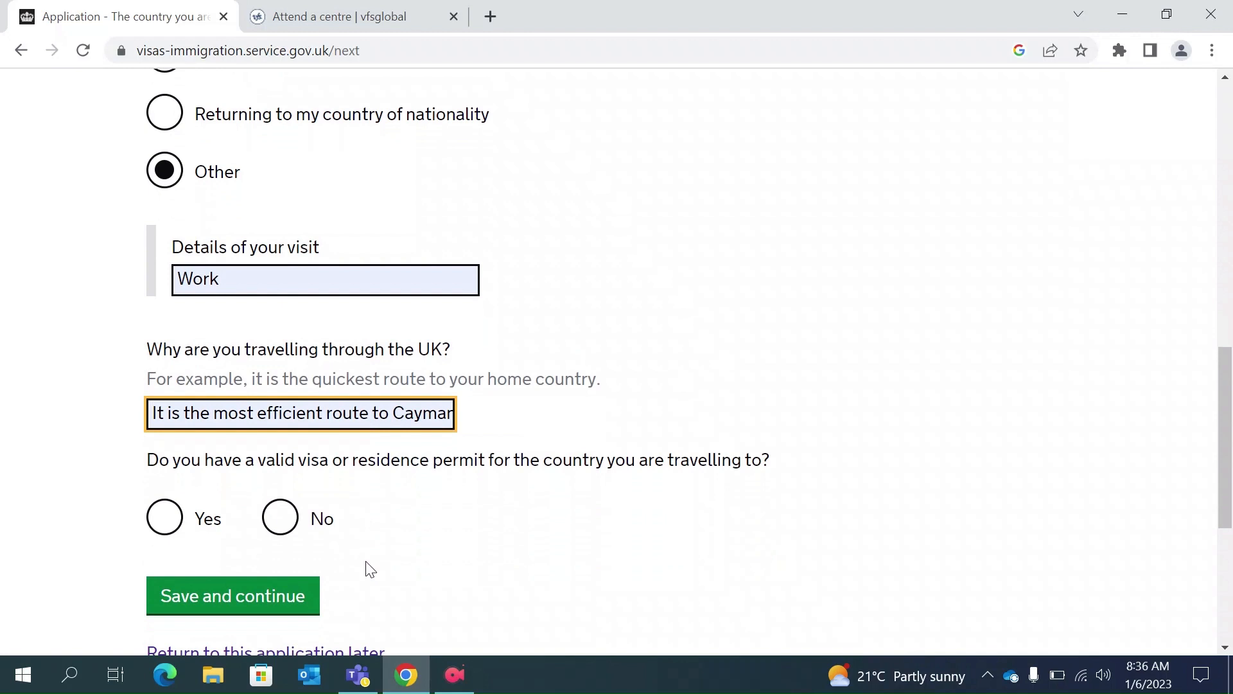
left_click(162, 523)
scroll(389, 543, "down", 2)
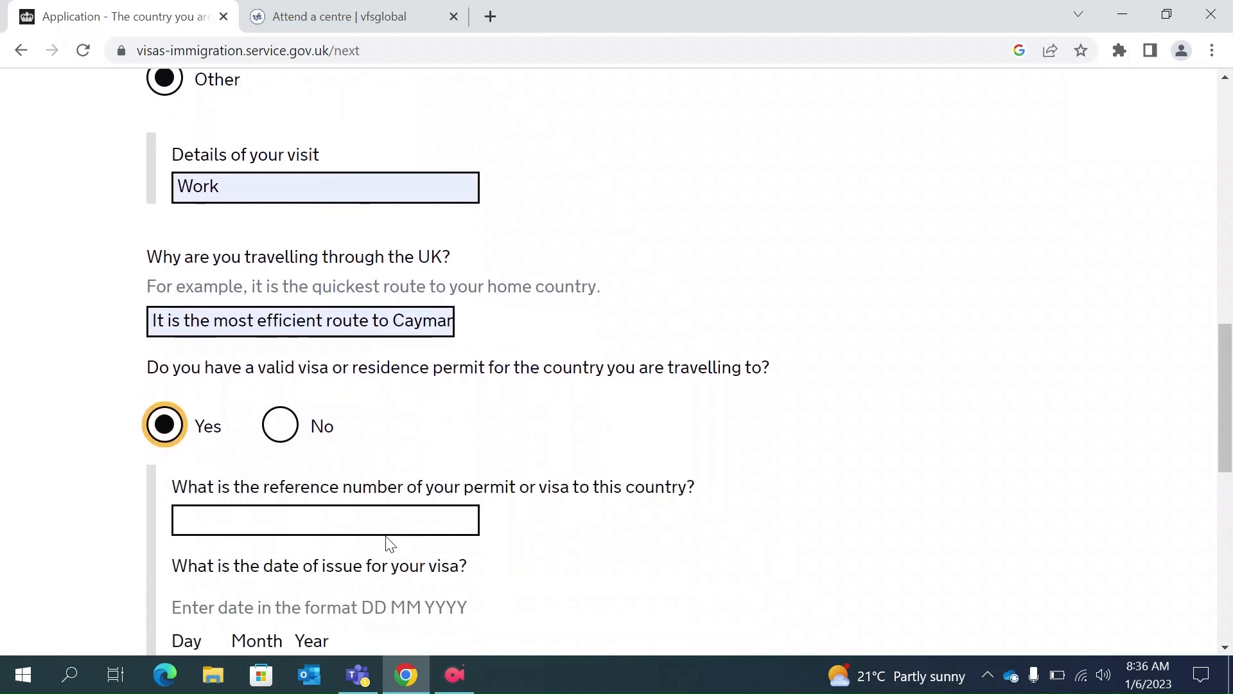
Fill in the saved visa reference number and issue date 12 12 2022.
left_click(303, 518)
left_click(309, 562)
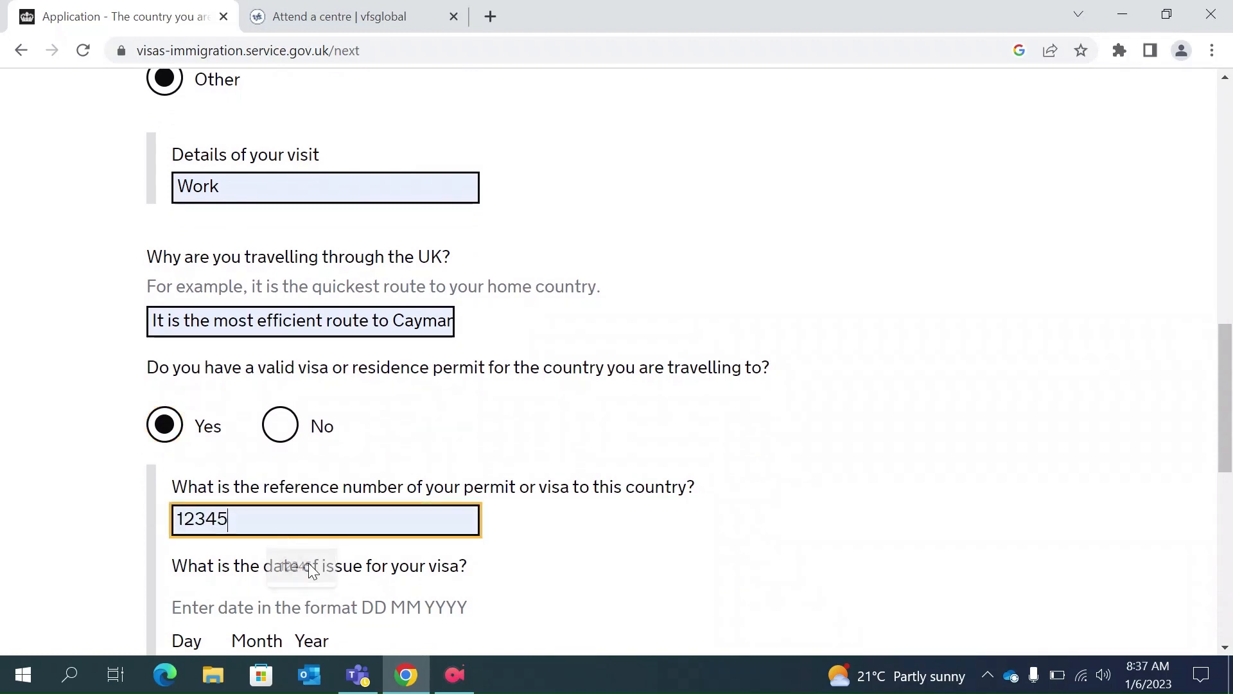
scroll(308, 563, "down", 2)
scroll(308, 522, "down", 1)
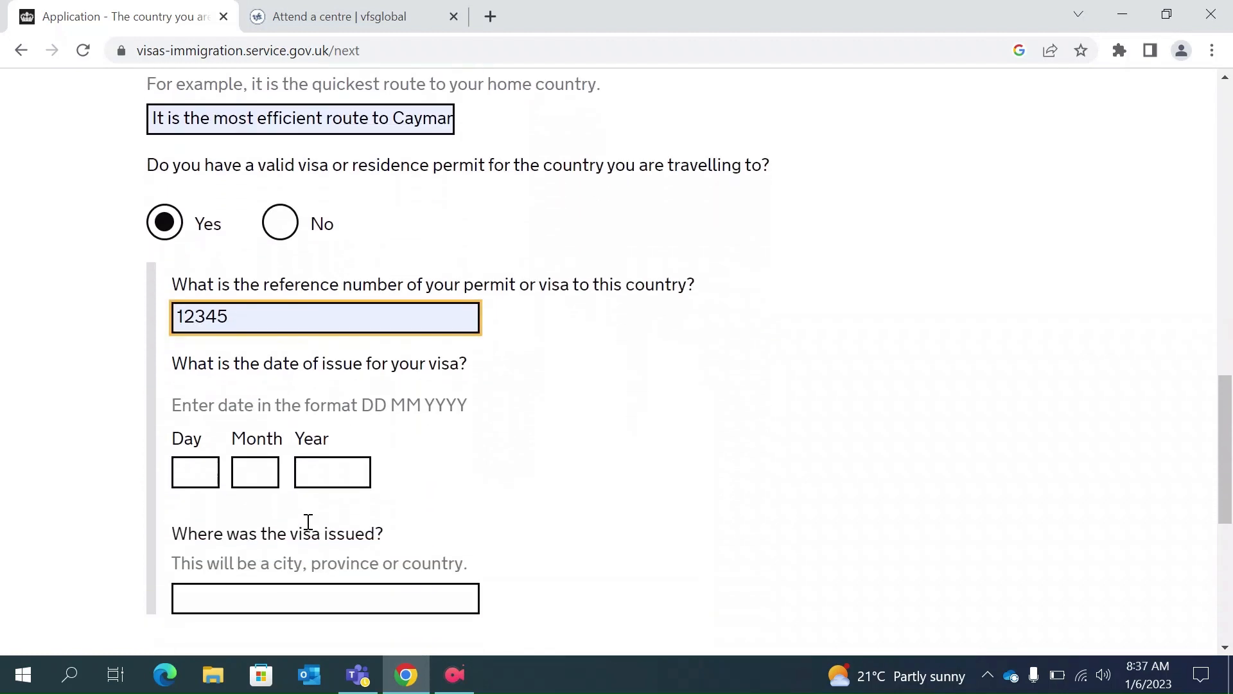
left_click(198, 463)
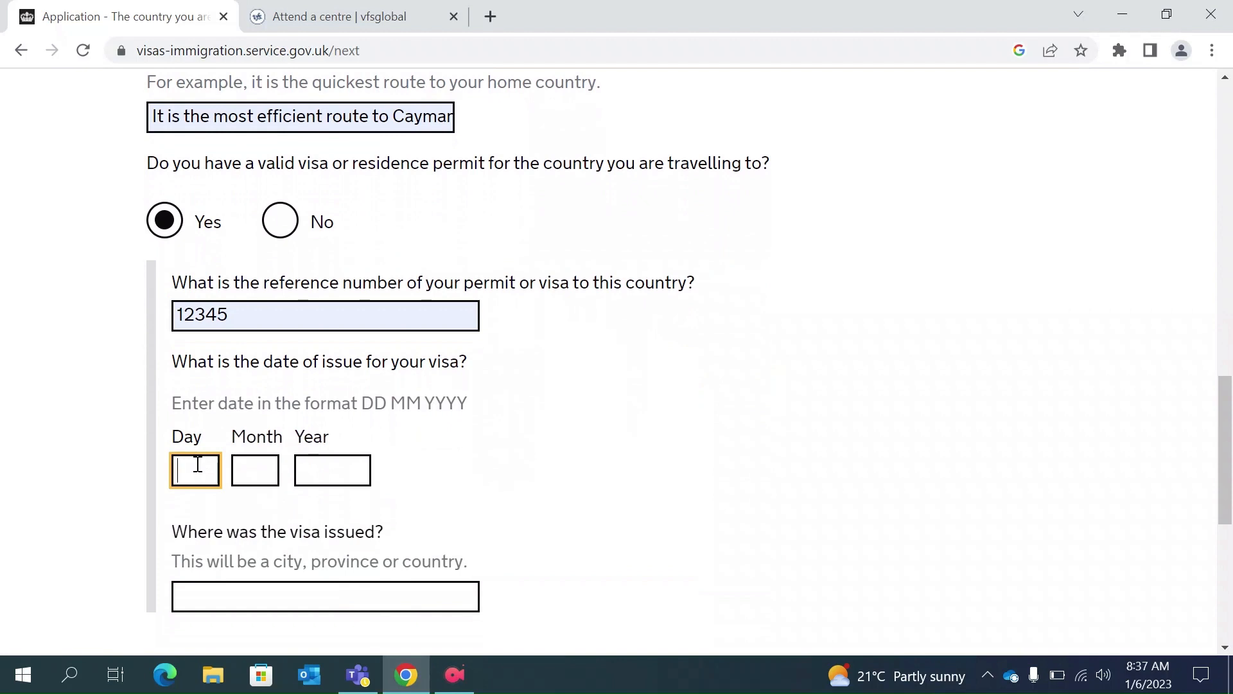
type("12")
left_click(257, 467)
type("1")
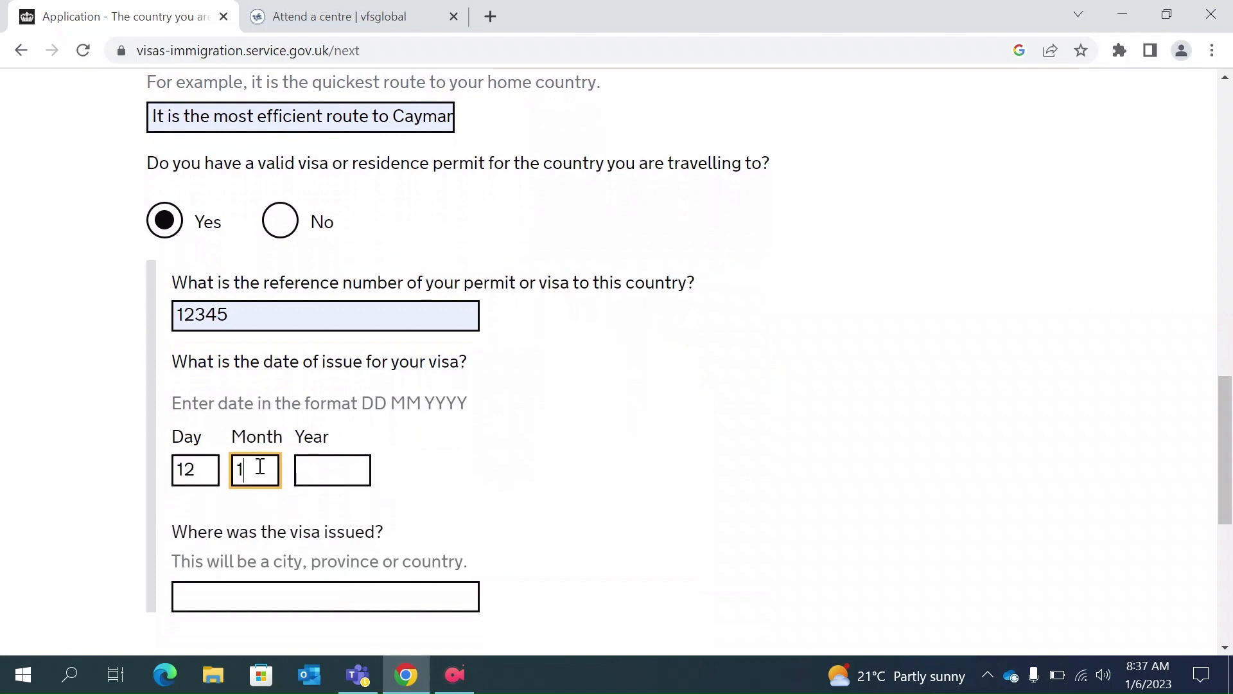
type("2")
left_click(347, 468)
type("20")
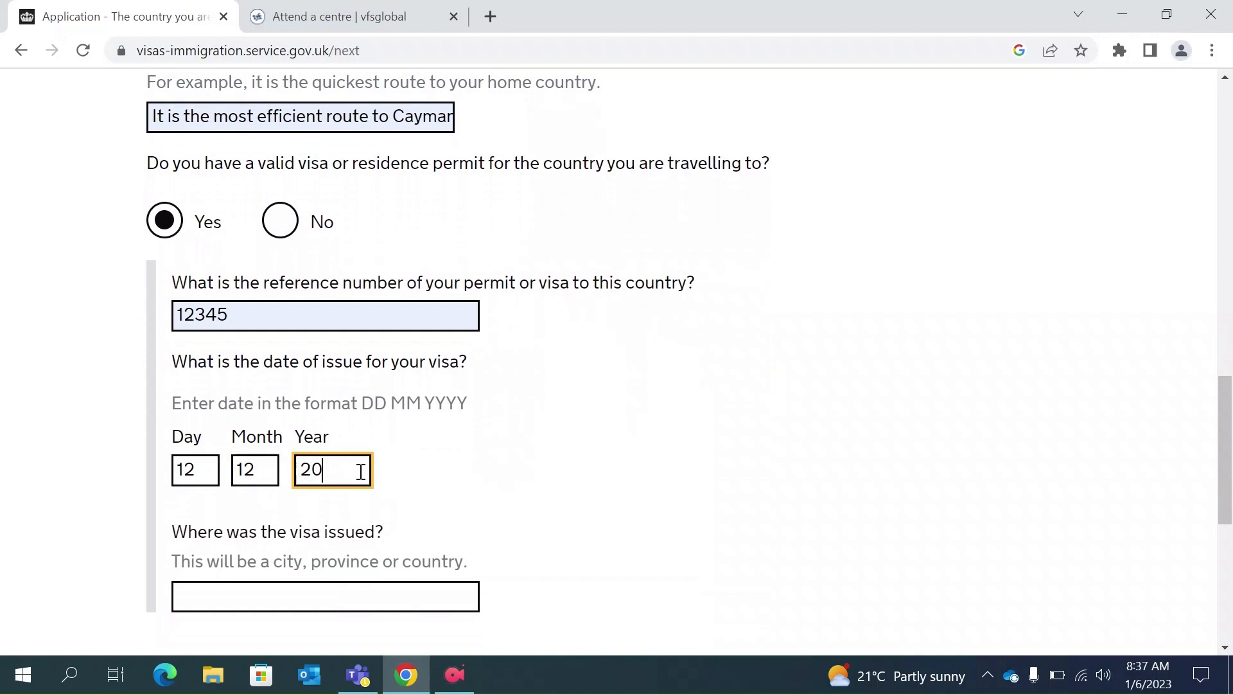
type("22")
Set the issuing place to Georgetown and save.
scroll(361, 472, "down", 1)
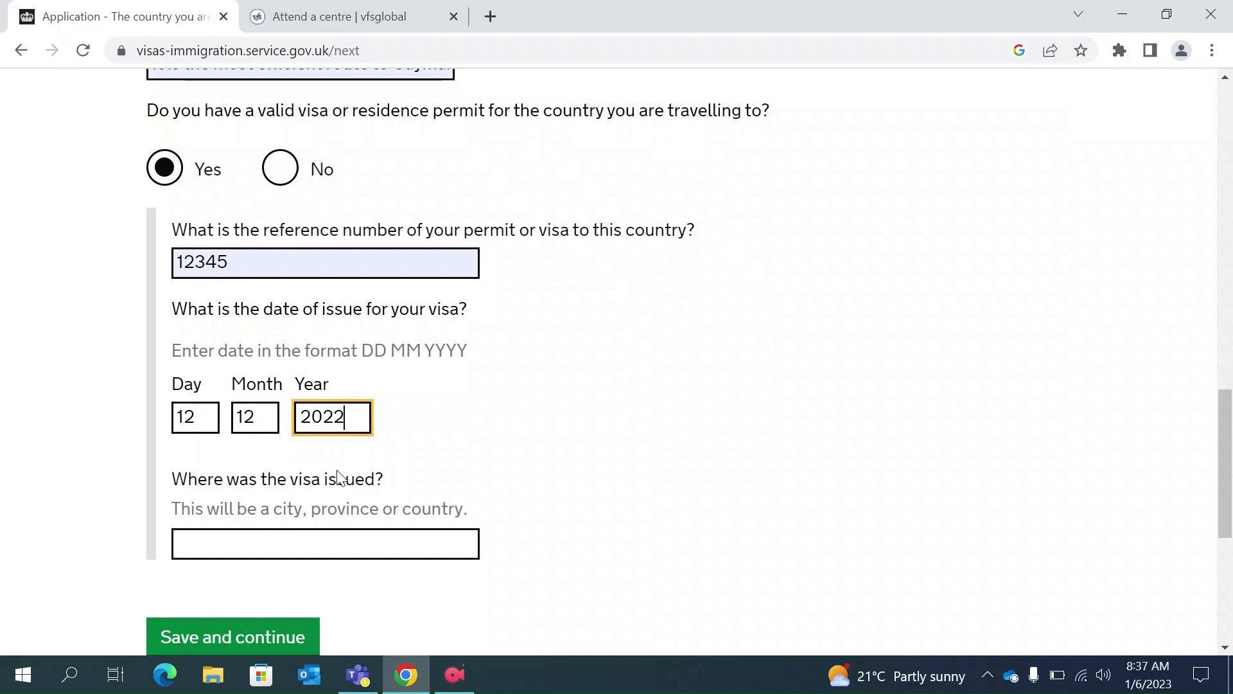
scroll(399, 523, "down", 1)
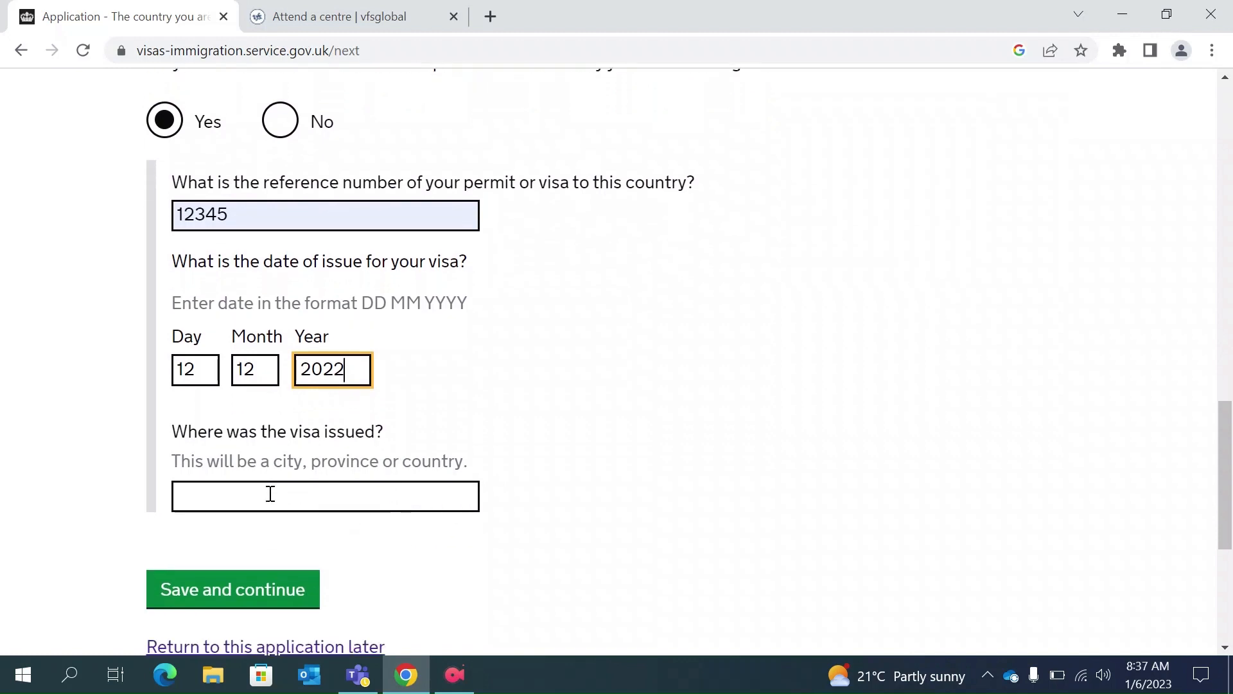
left_click(270, 494)
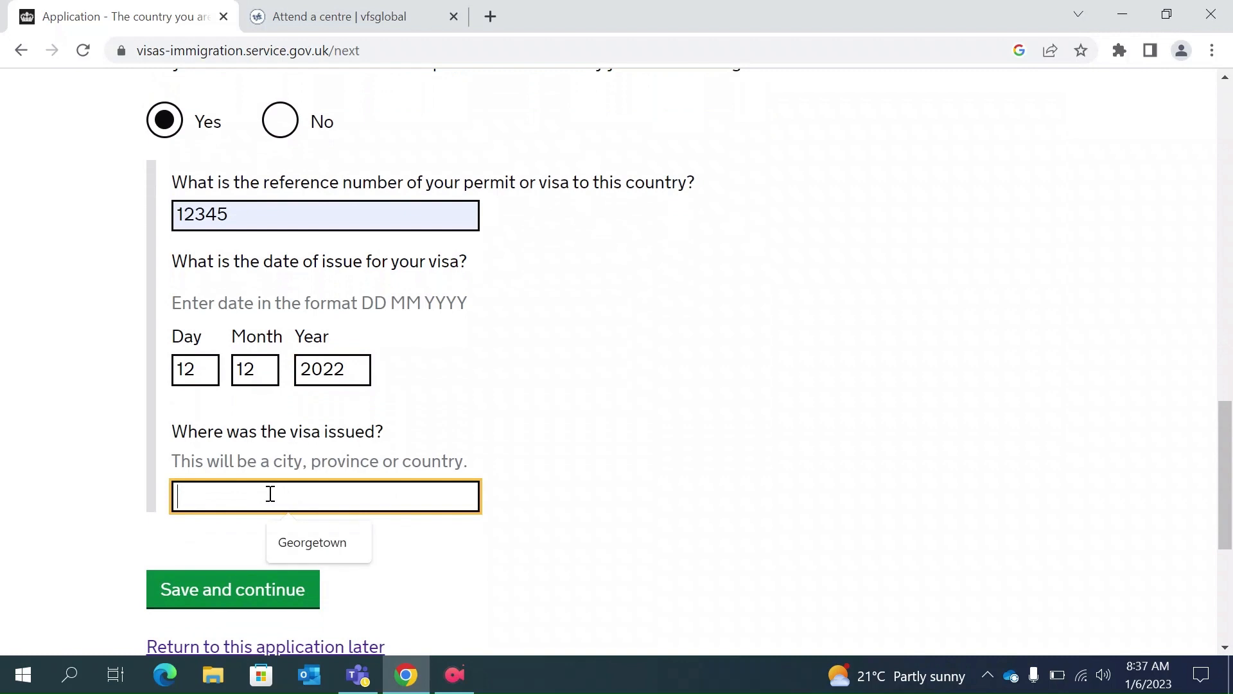
left_click(322, 546)
left_click(265, 589)
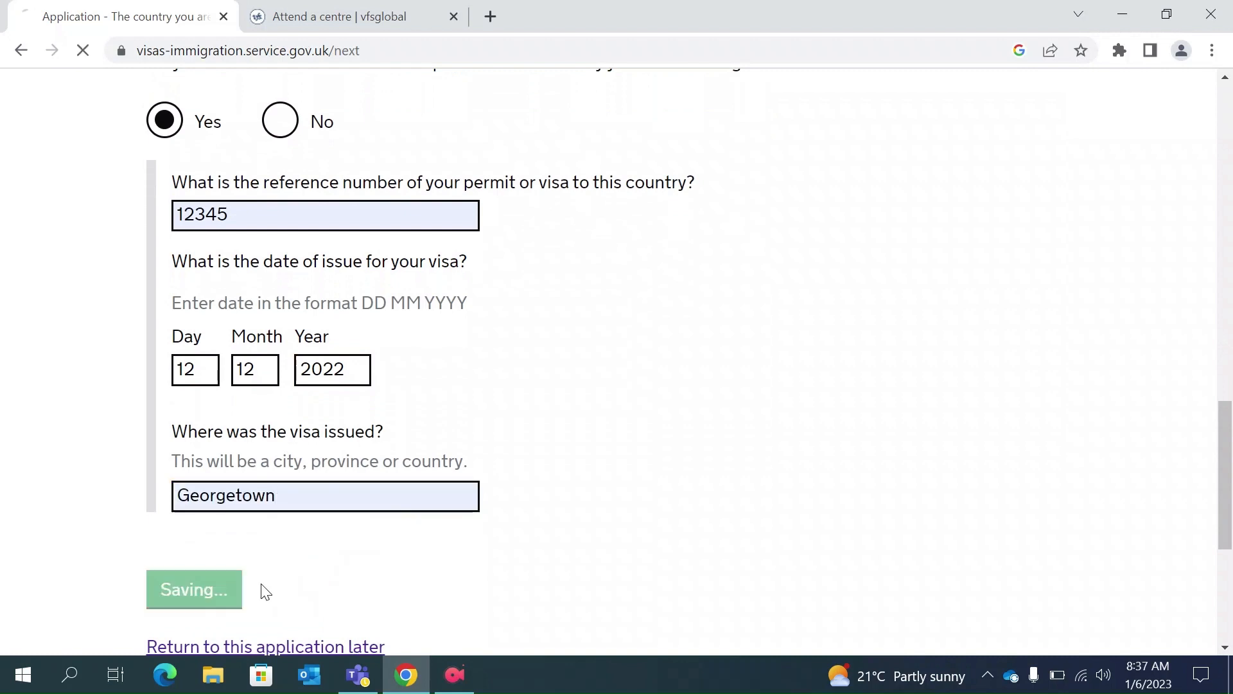
Answer No to travelling back through the UK and save.
scroll(499, 487, "down", 2)
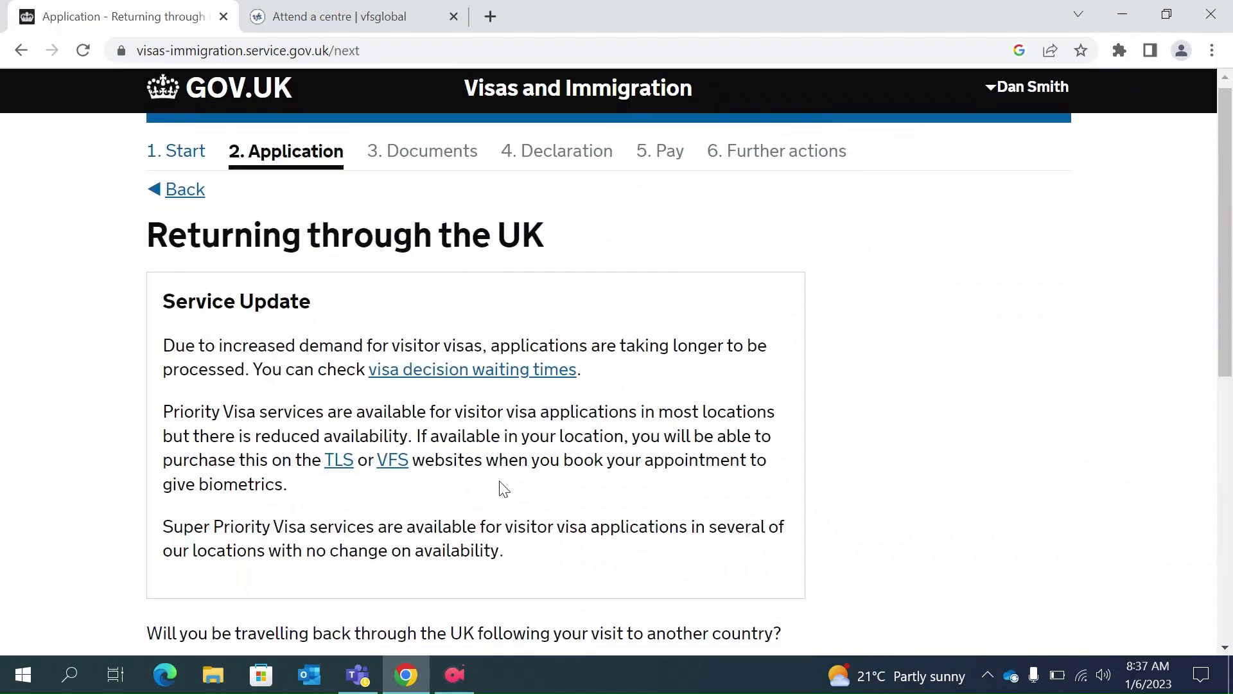
scroll(505, 489, "down", 1)
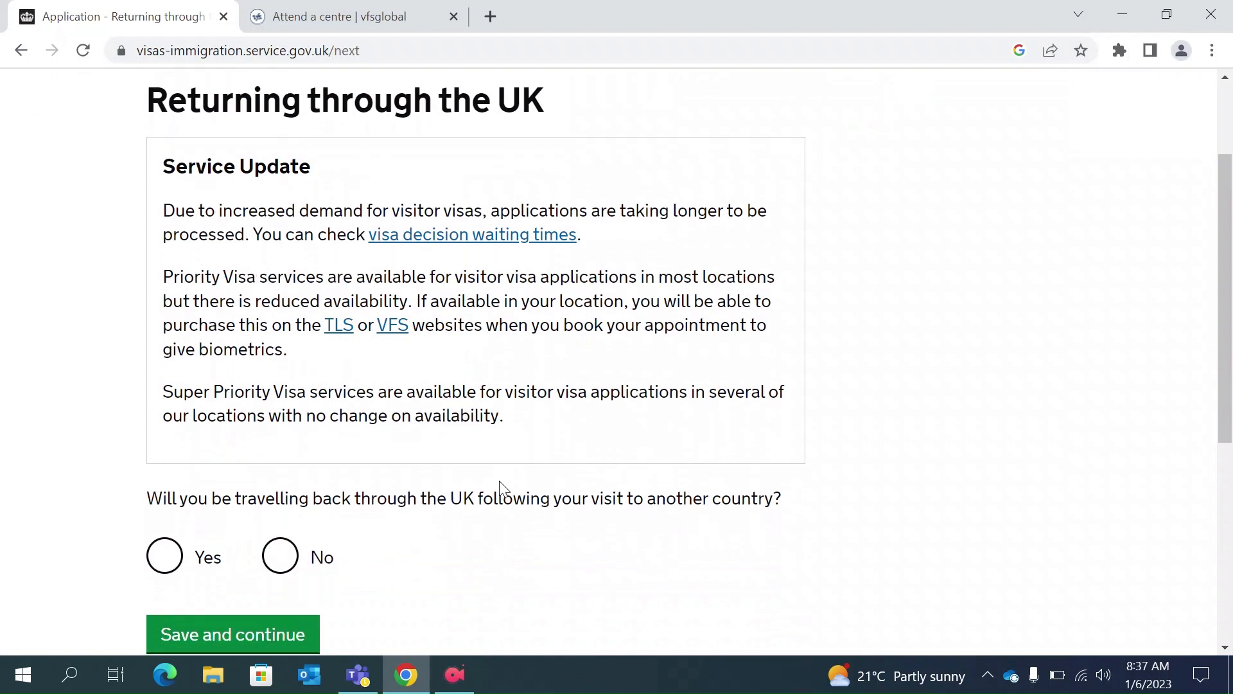
scroll(500, 488, "down", 1)
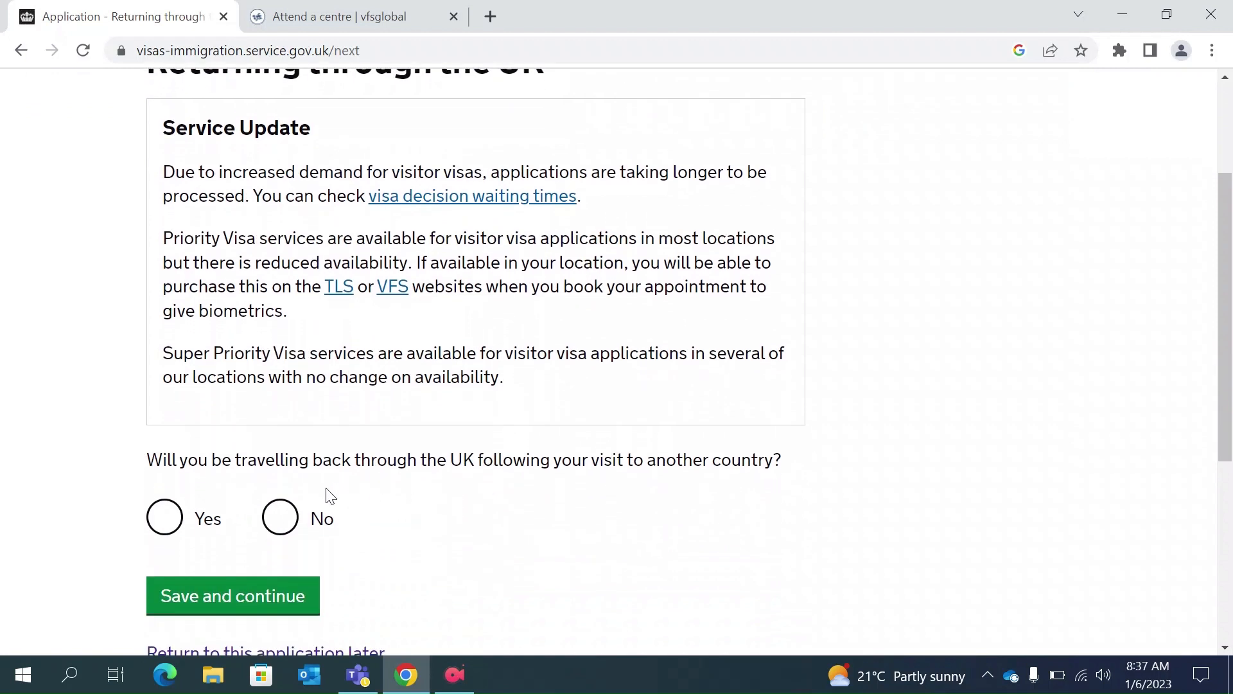
left_click(271, 527)
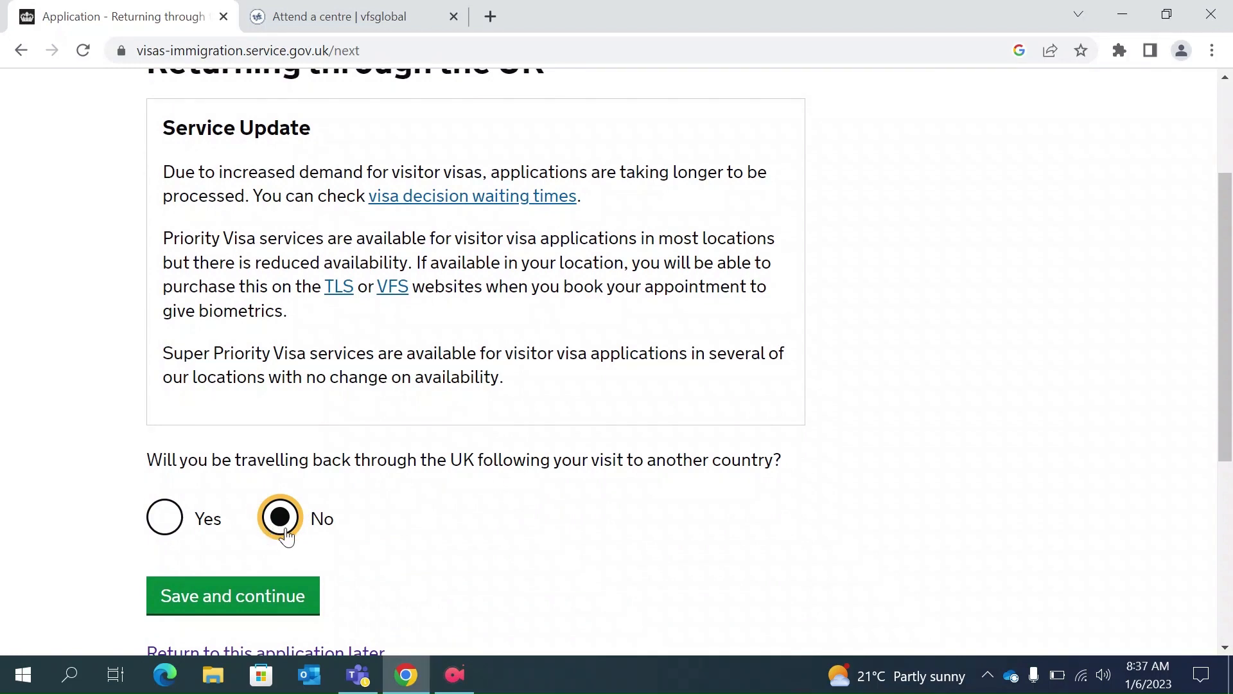
left_click(233, 589)
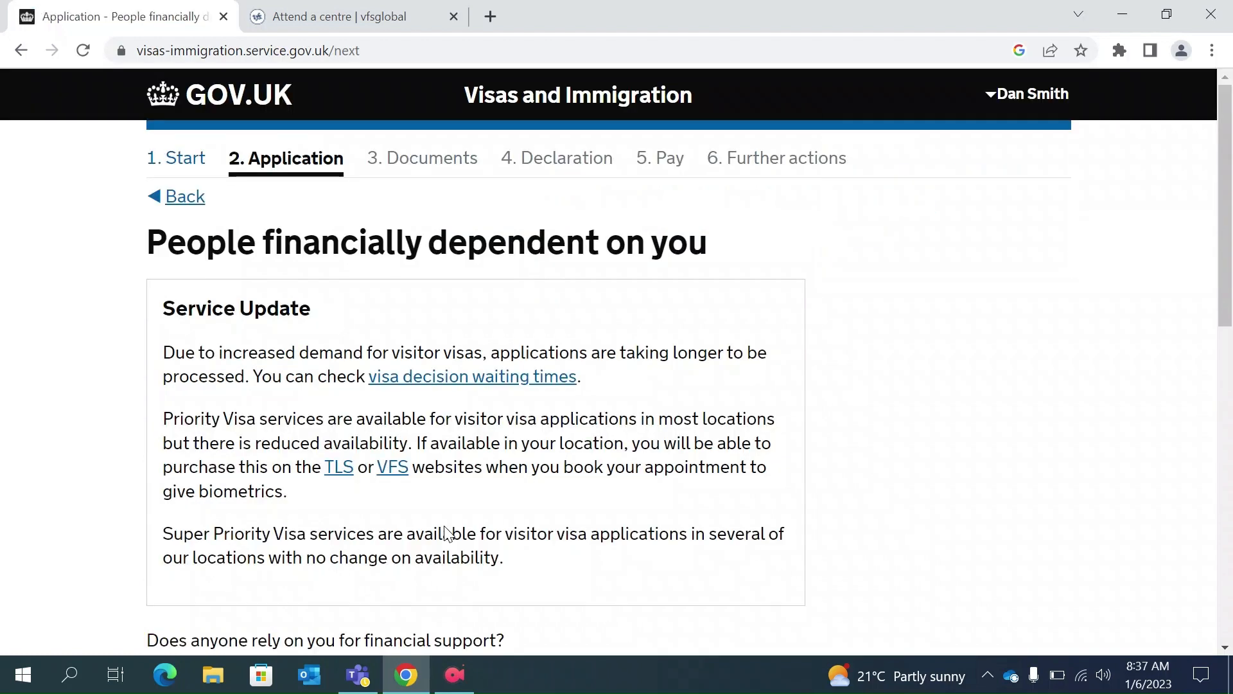
scroll(443, 530, "down", 6)
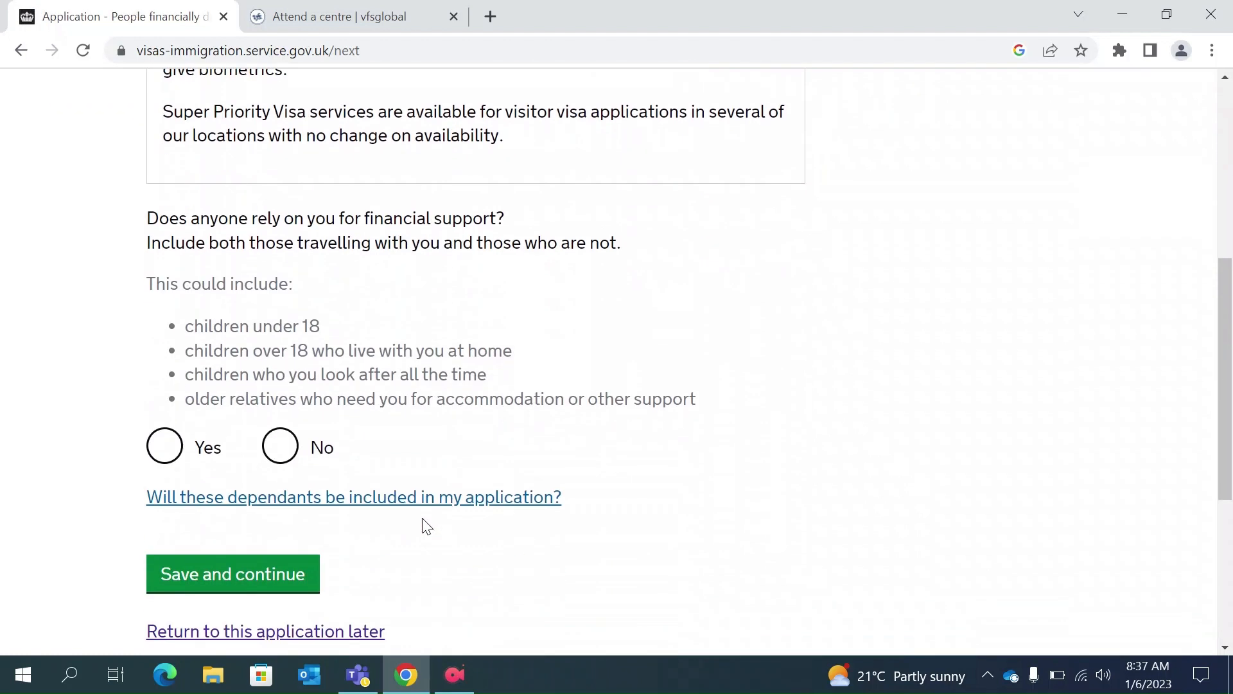
Answer No to anyone relying on you for financial support and save.
left_click(276, 444)
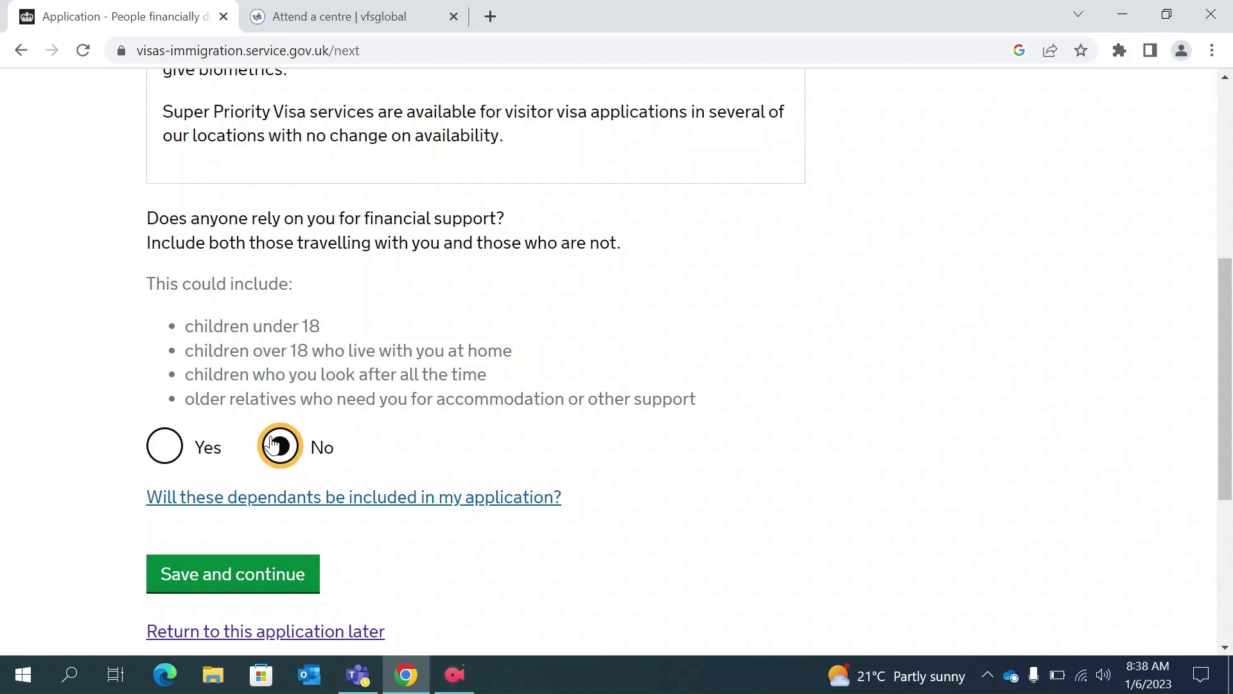
left_click(231, 570)
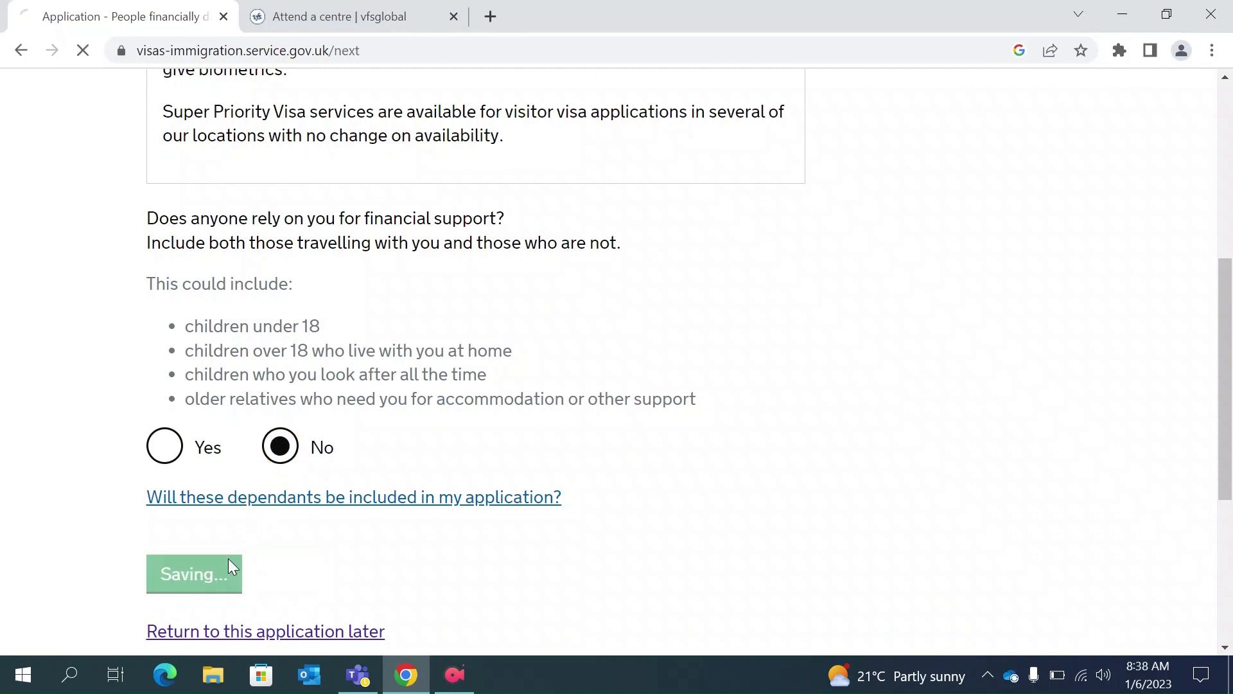
scroll(395, 505, "down", 1)
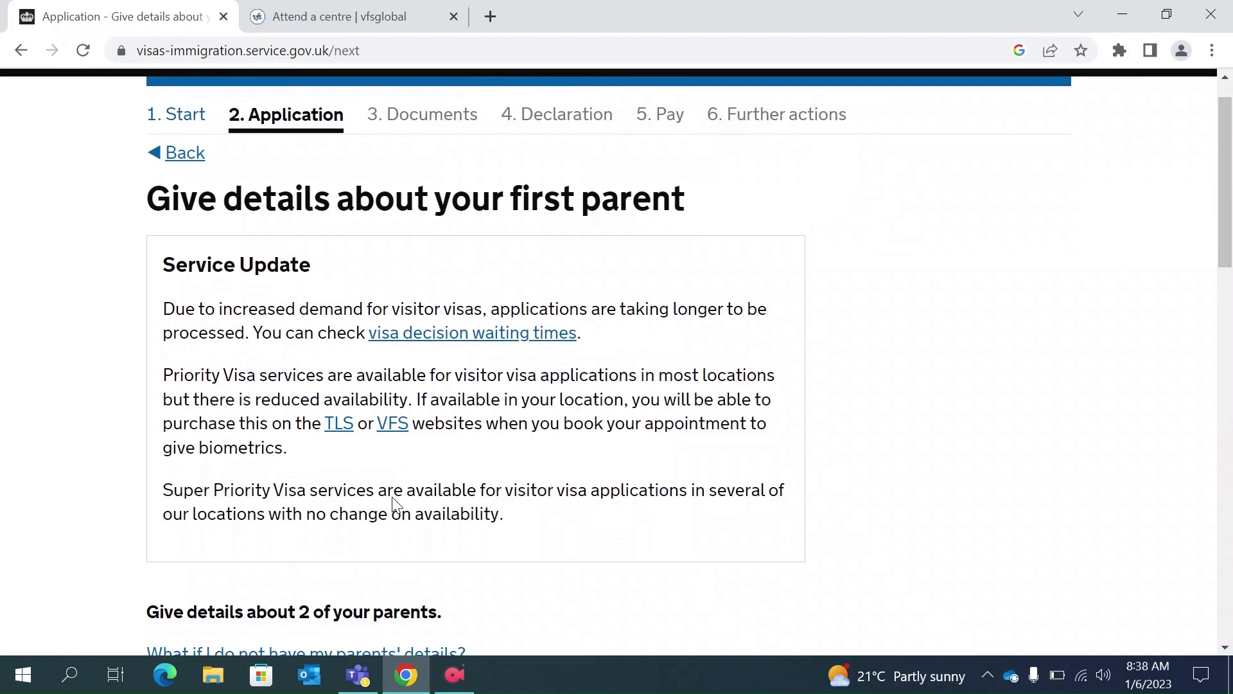
scroll(393, 498, "down", 1)
scroll(394, 498, "up", 1)
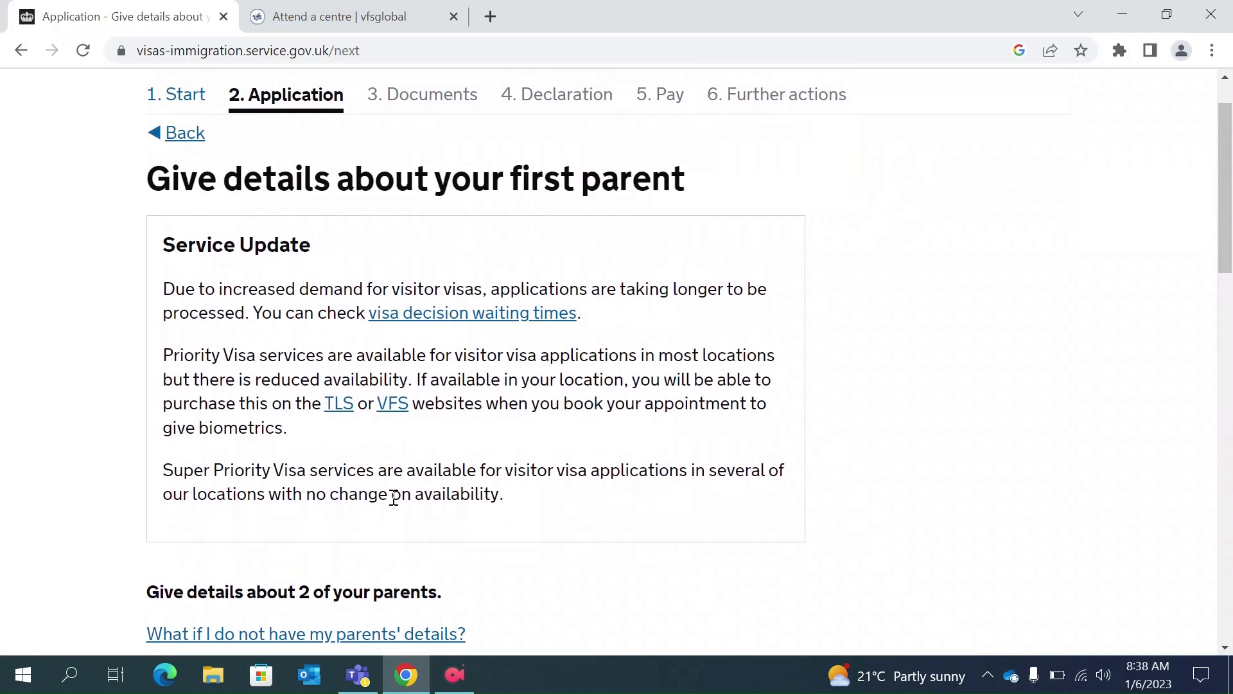
scroll(393, 498, "down", 4)
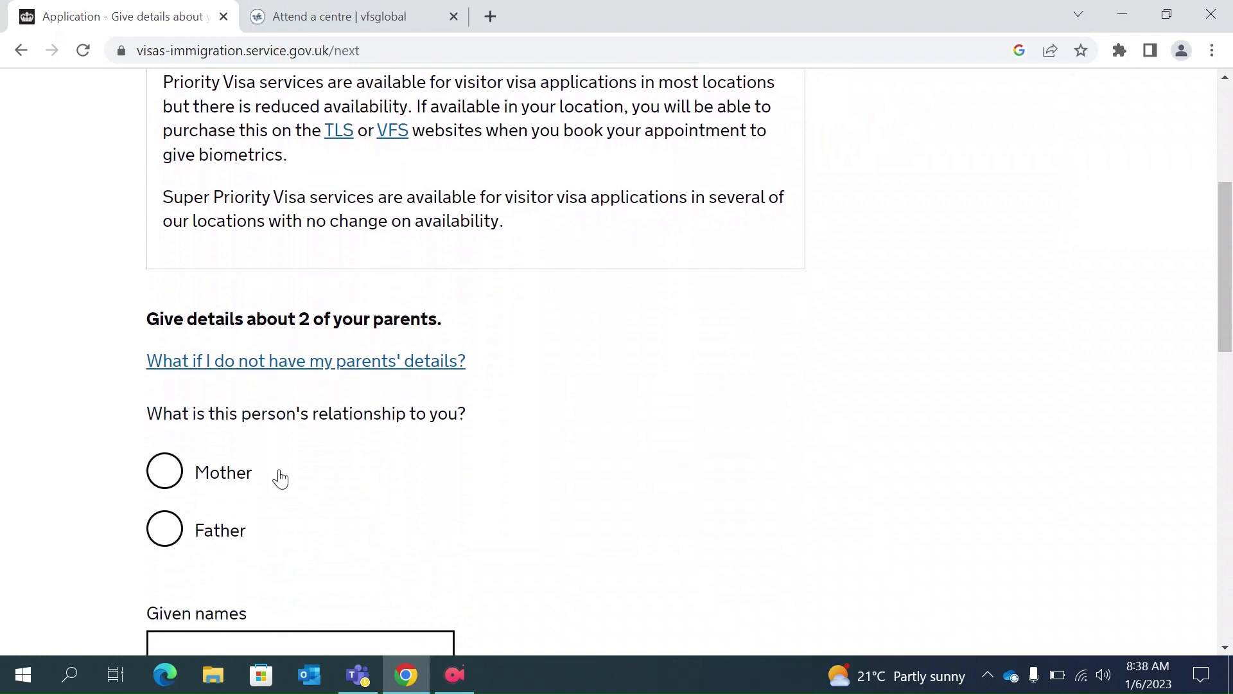
Mark the first parent as Mother and fill in her given and family names.
left_click(155, 478)
scroll(257, 517, "down", 2)
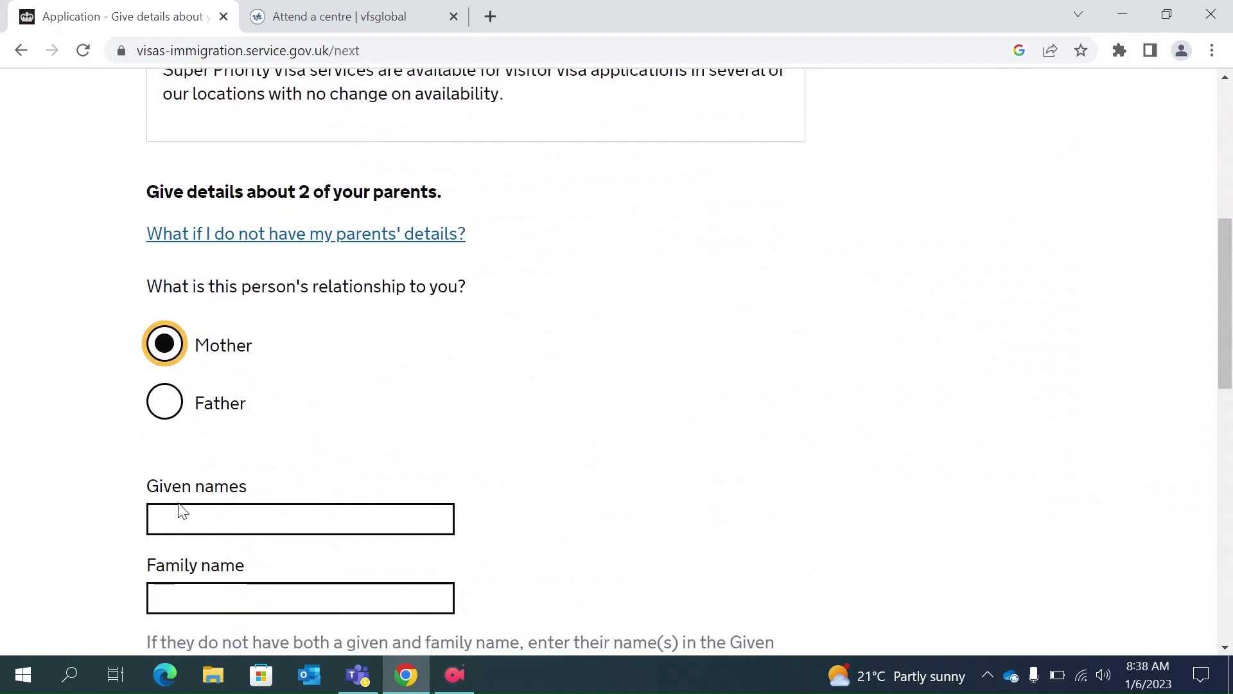
left_click(177, 506)
left_click(289, 566)
scroll(289, 568, "down", 1)
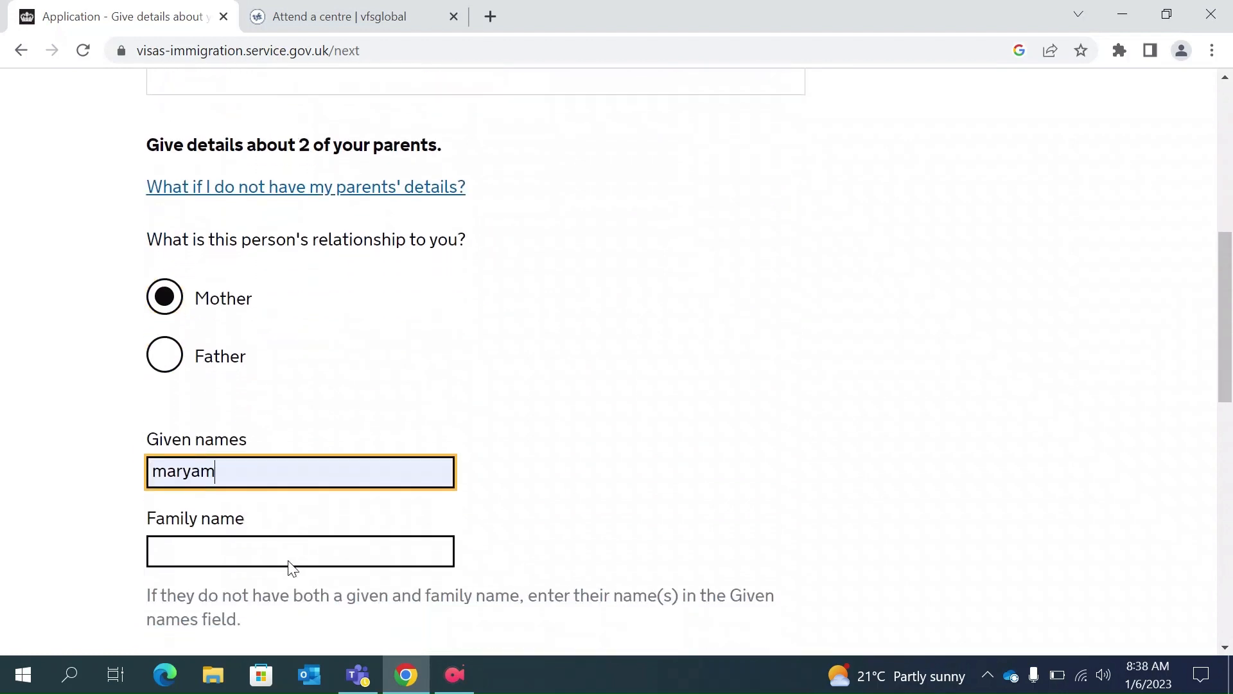
left_click(162, 530)
type("S")
scroll(276, 570, "down", 3)
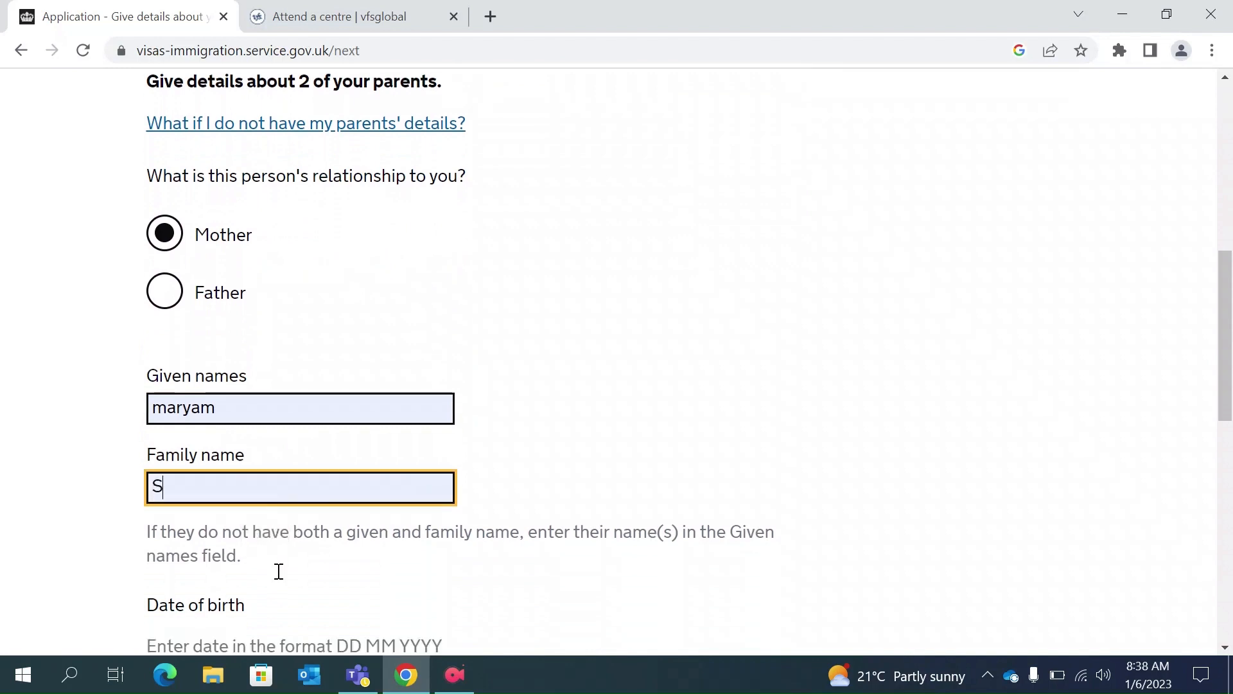
Enter the mother's date of birth as 01 01 1974.
left_click(182, 564)
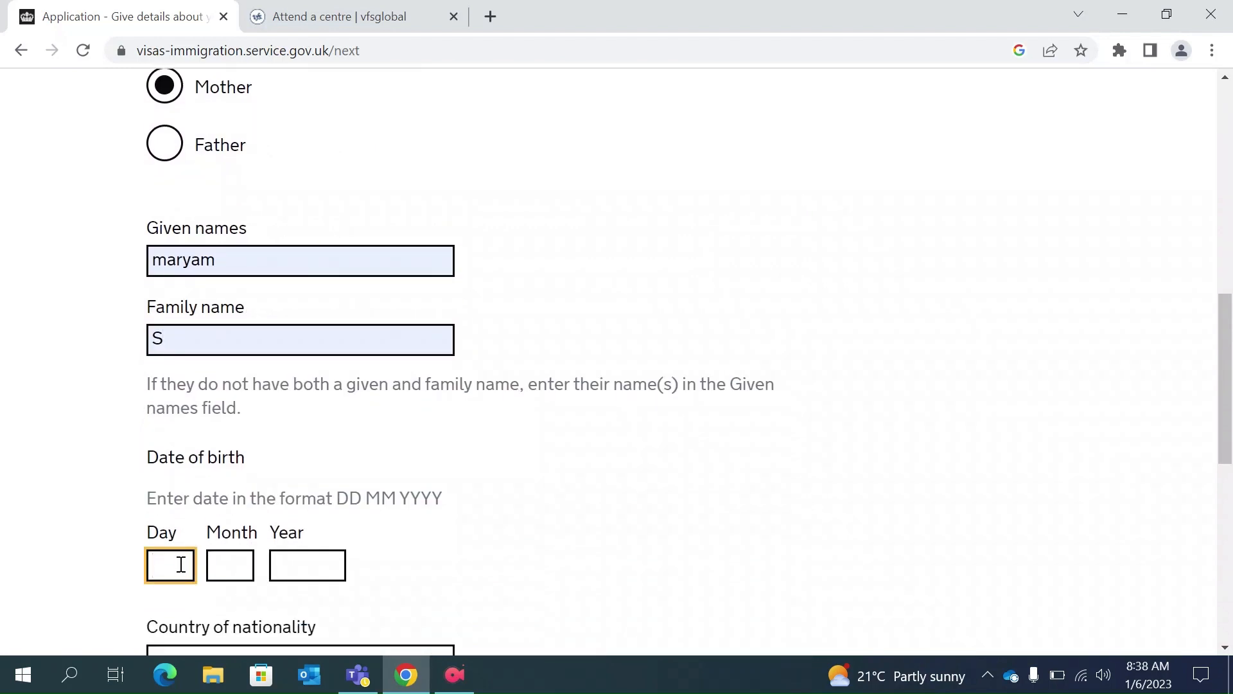
type("01")
left_click(247, 559)
type("01")
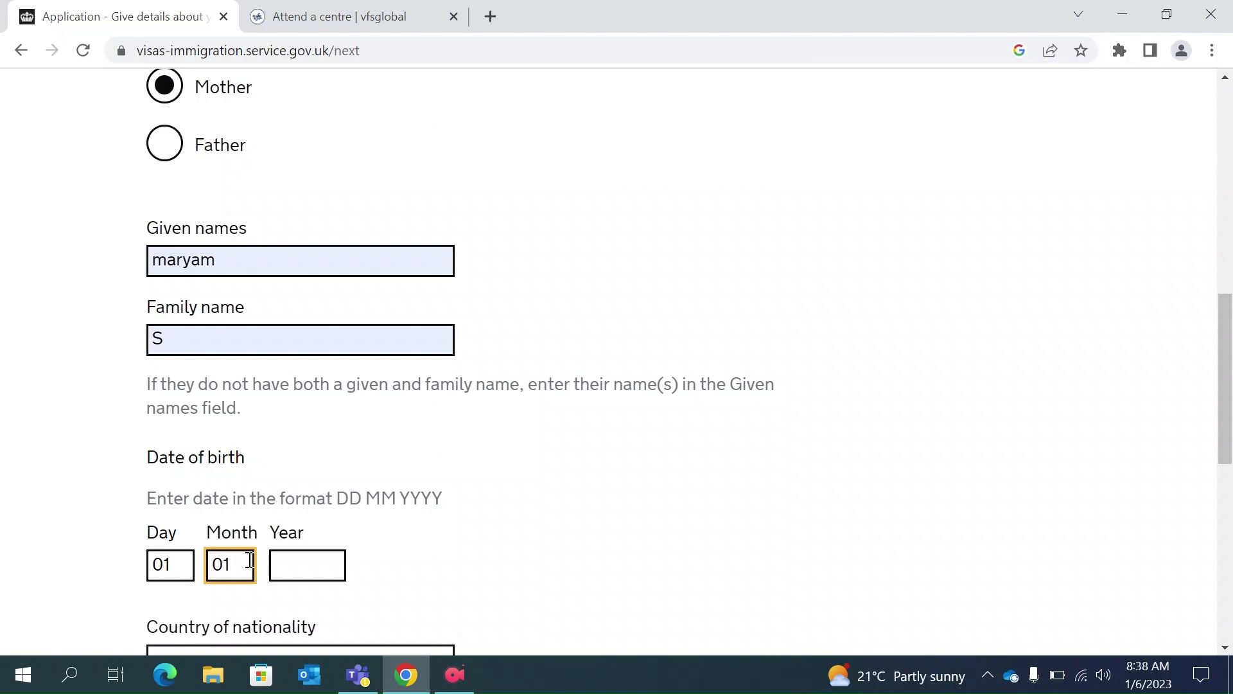
left_click(299, 566)
type("197")
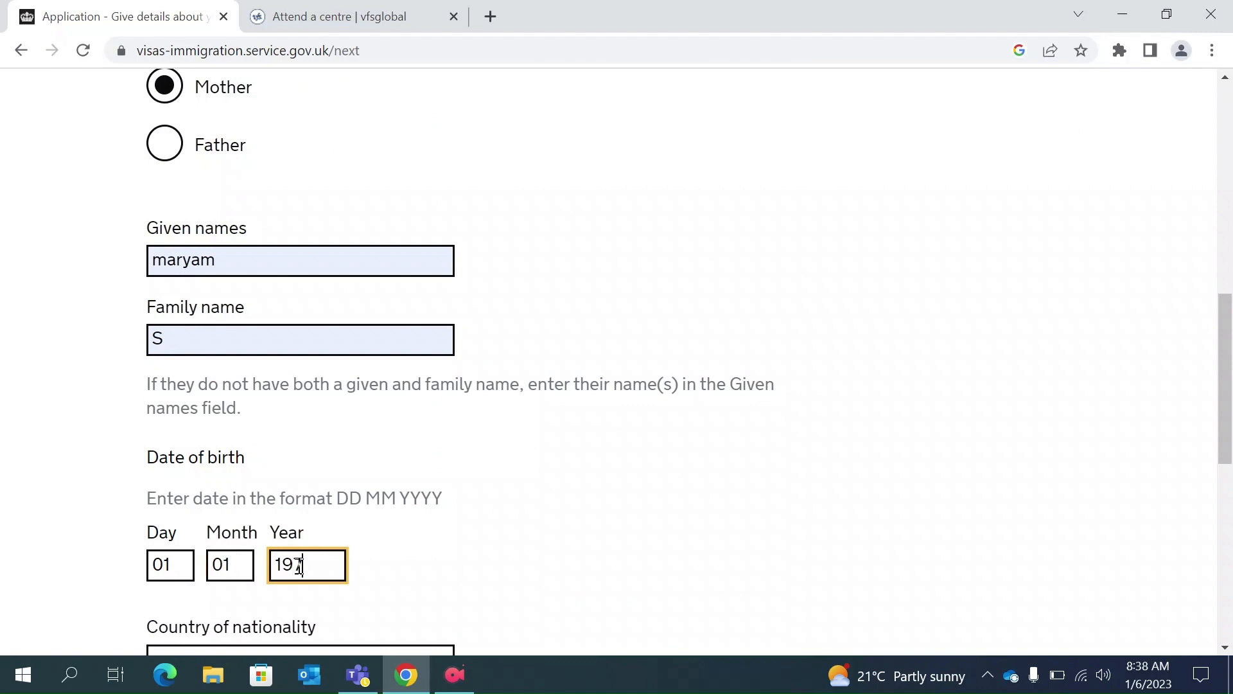
type("3")
key("BackSpace")
type("4")
Set the mother's nationality to India, always the same, and save her details.
scroll(299, 567, "down", 1)
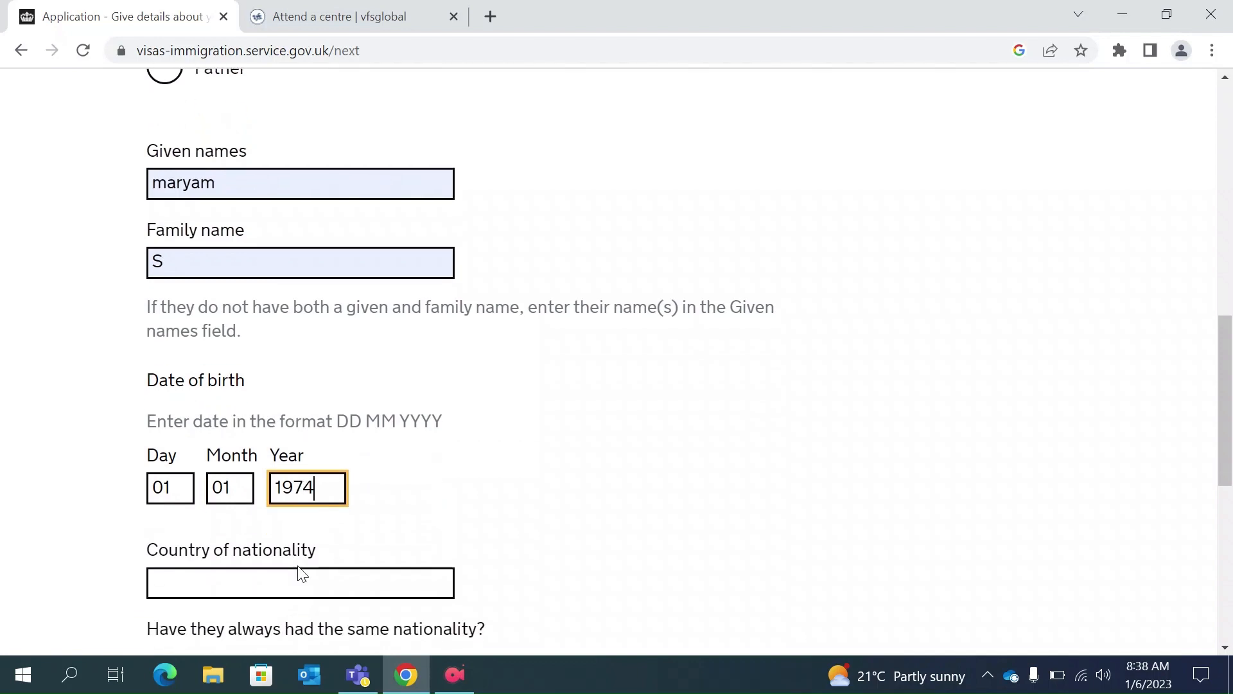
scroll(300, 573, "down", 1)
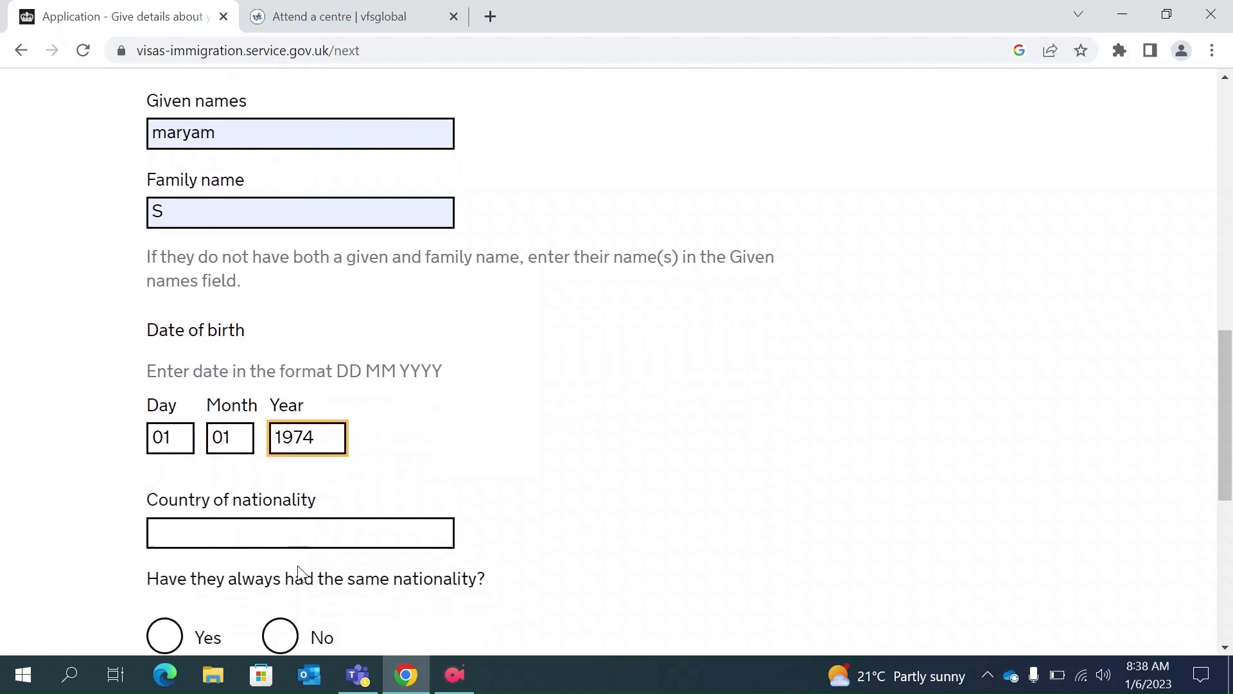
left_click(226, 528)
type("India")
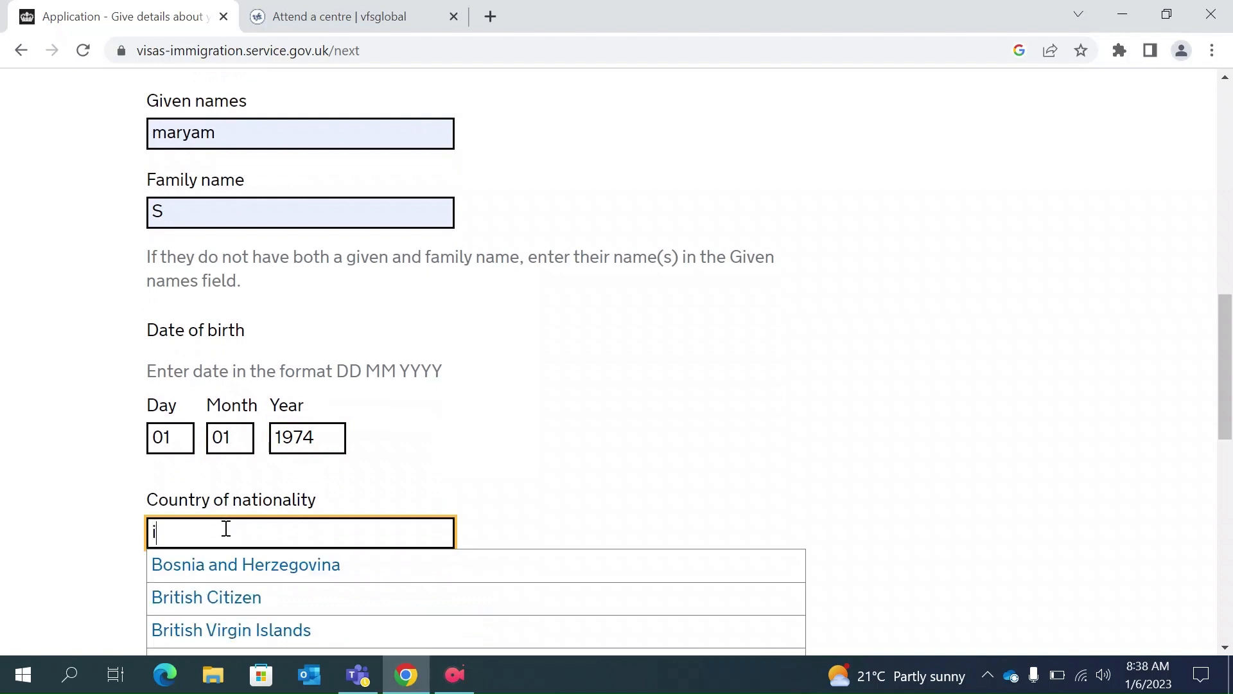
key("Down")
key("Return")
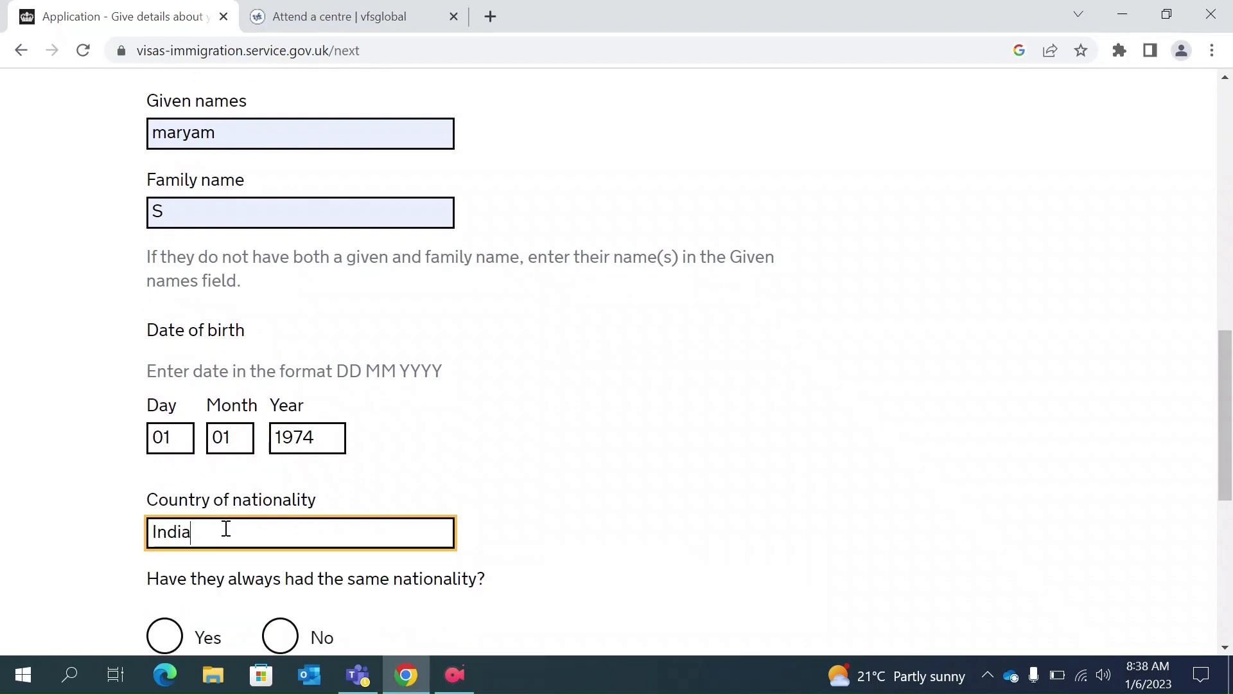
scroll(226, 528, "down", 2)
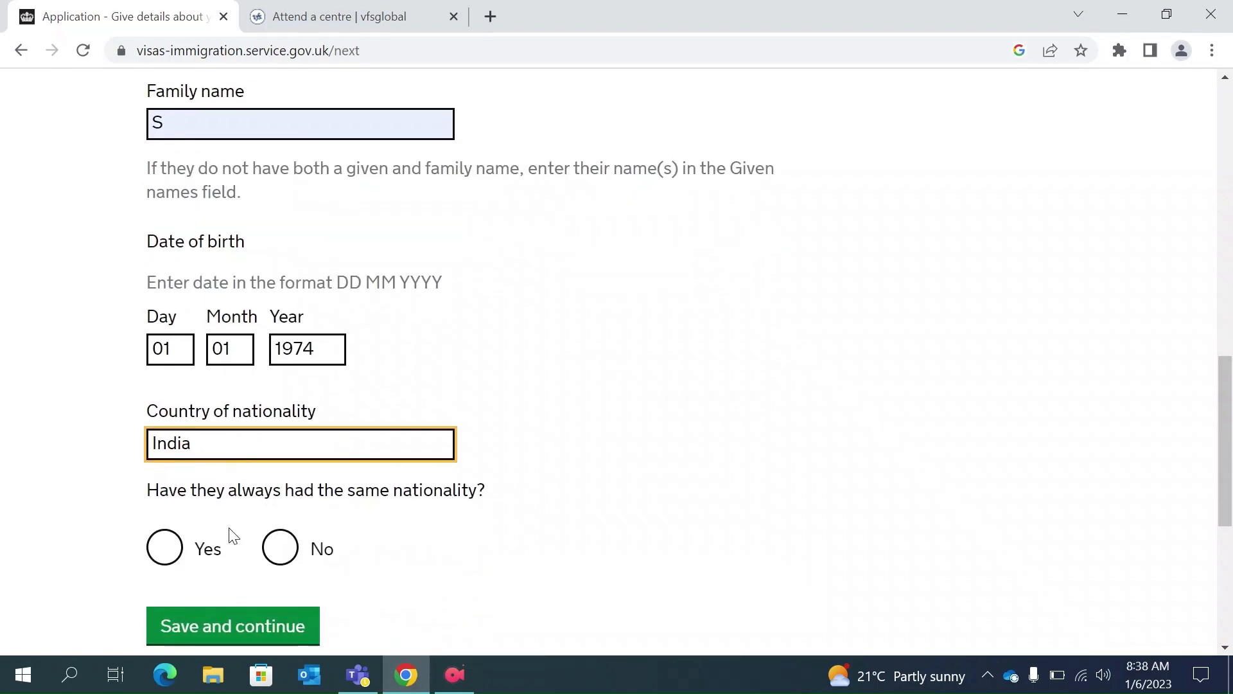
left_click(168, 551)
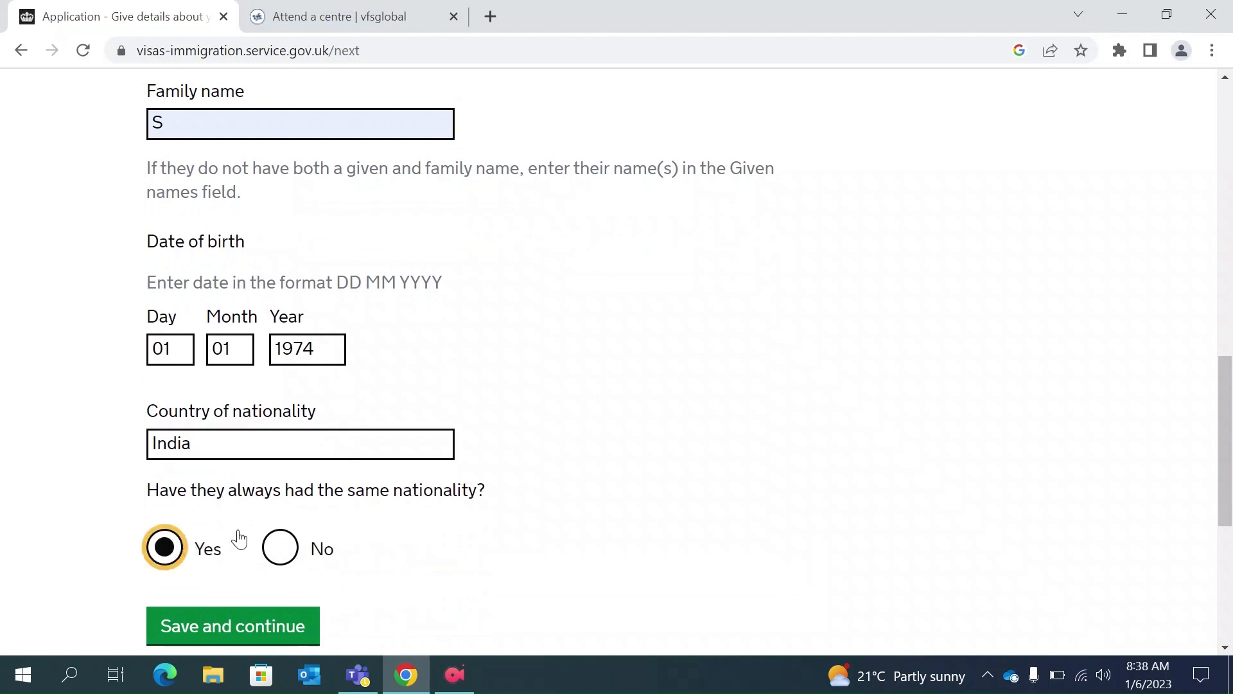
scroll(239, 535, "down", 1)
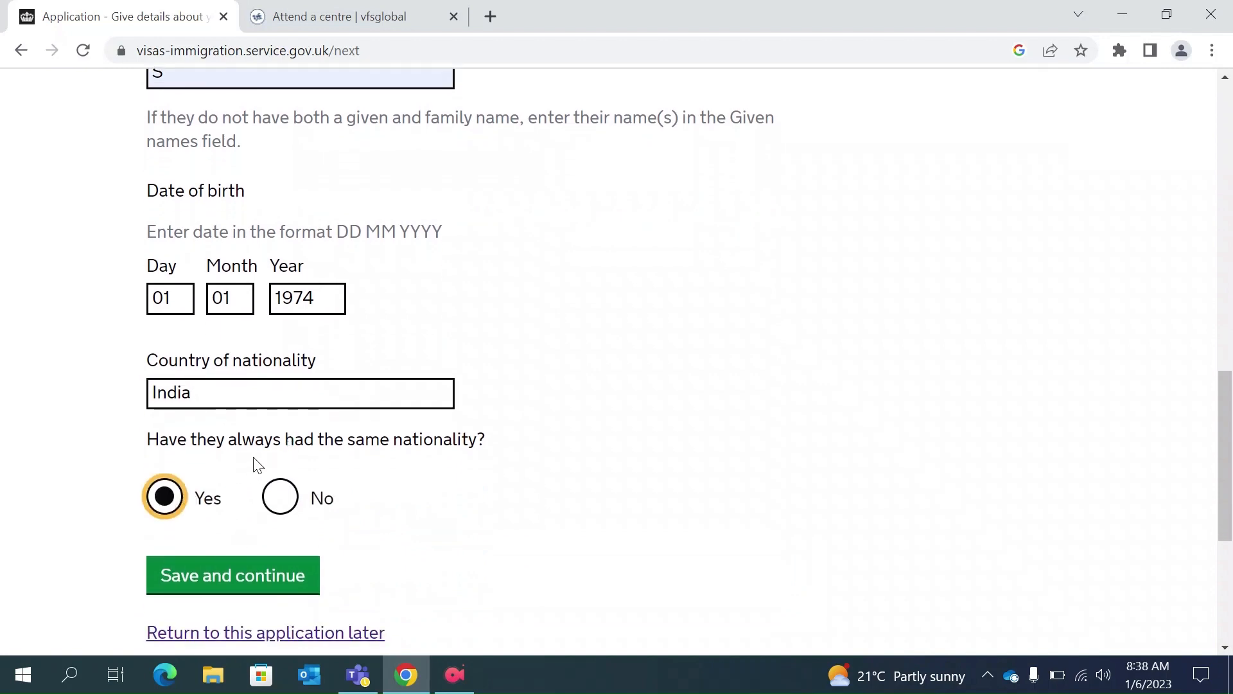
left_click(244, 575)
Mark the second parent as Father and fill in his given and family names.
scroll(402, 355, "down", 8)
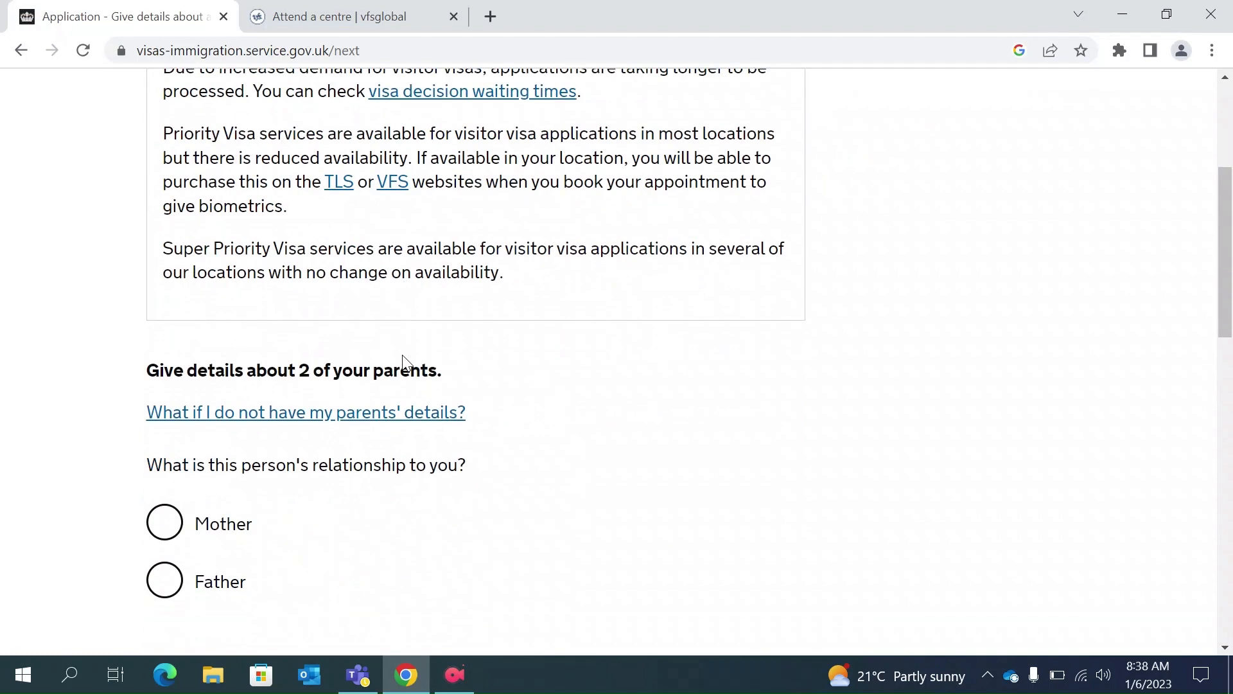
left_click(168, 500)
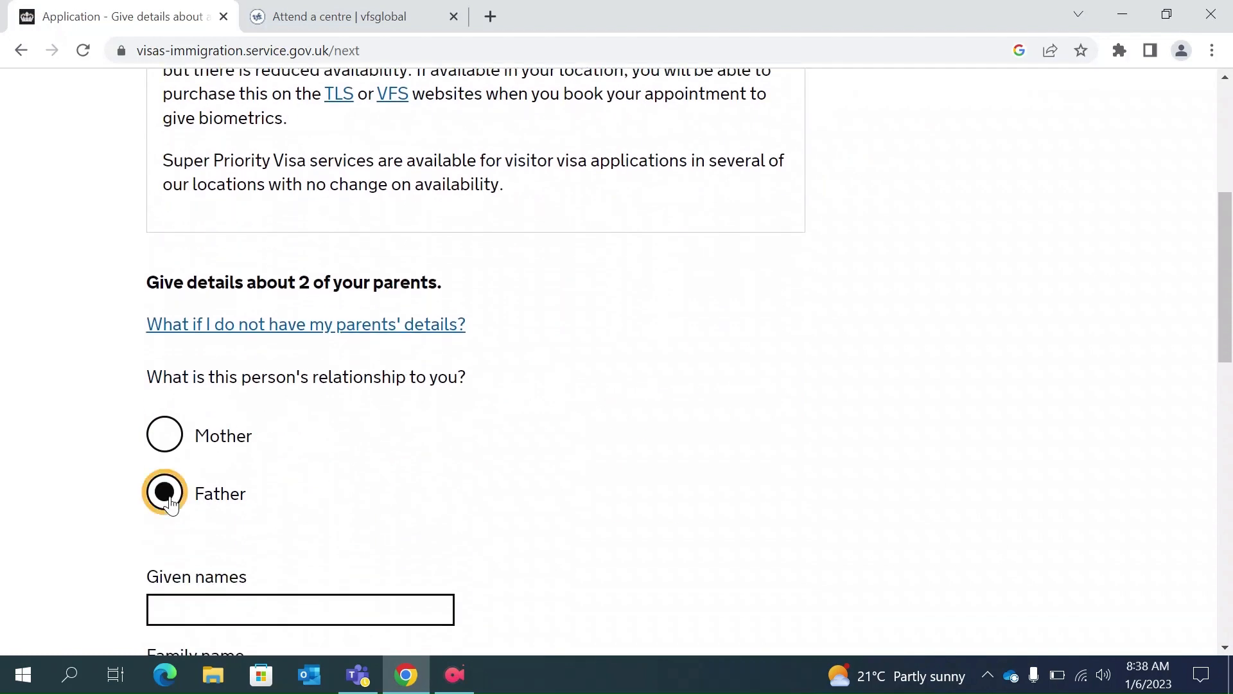
scroll(268, 493, "down", 1)
left_click(199, 527)
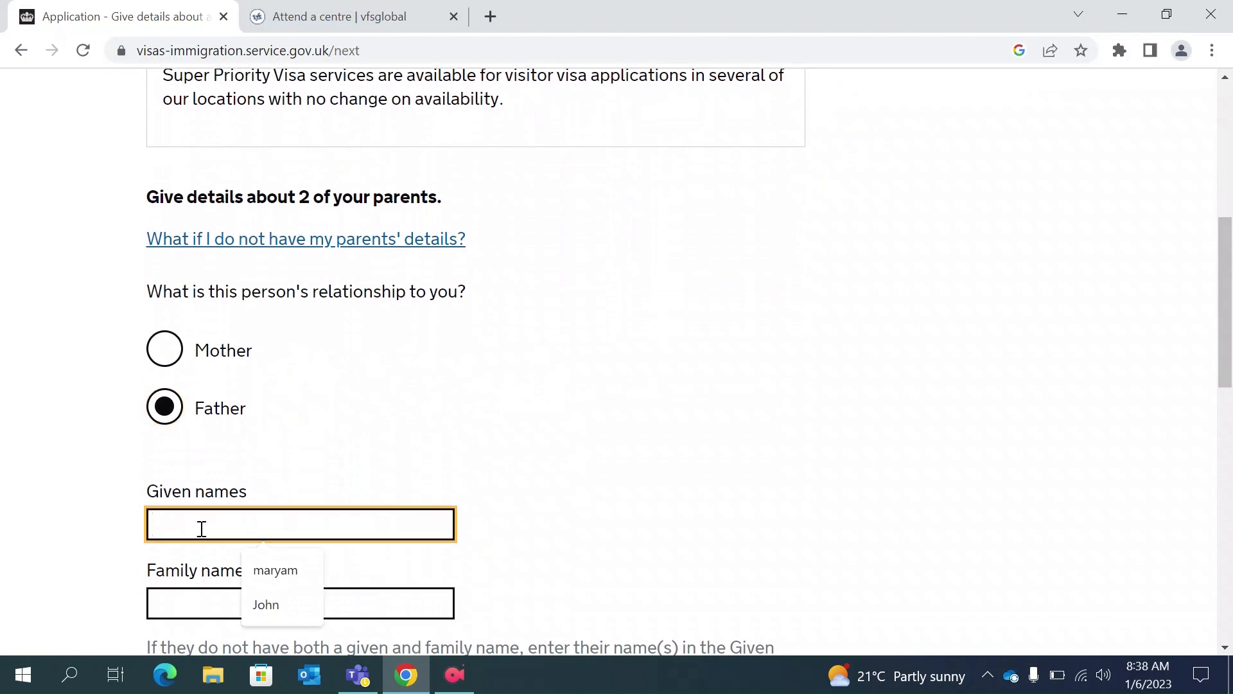
left_click(286, 611)
left_click(204, 605)
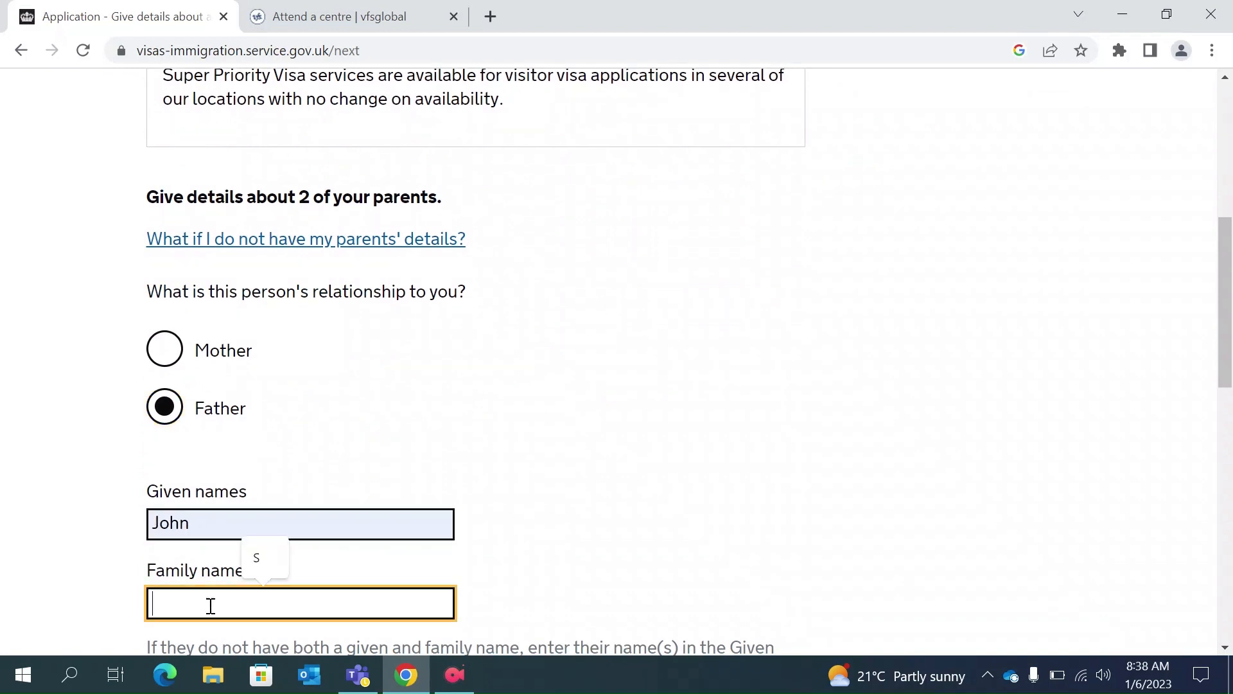
type("S")
Enter the father's date of birth as 01 01 1970.
scroll(278, 559, "down", 1)
scroll(281, 561, "down", 3)
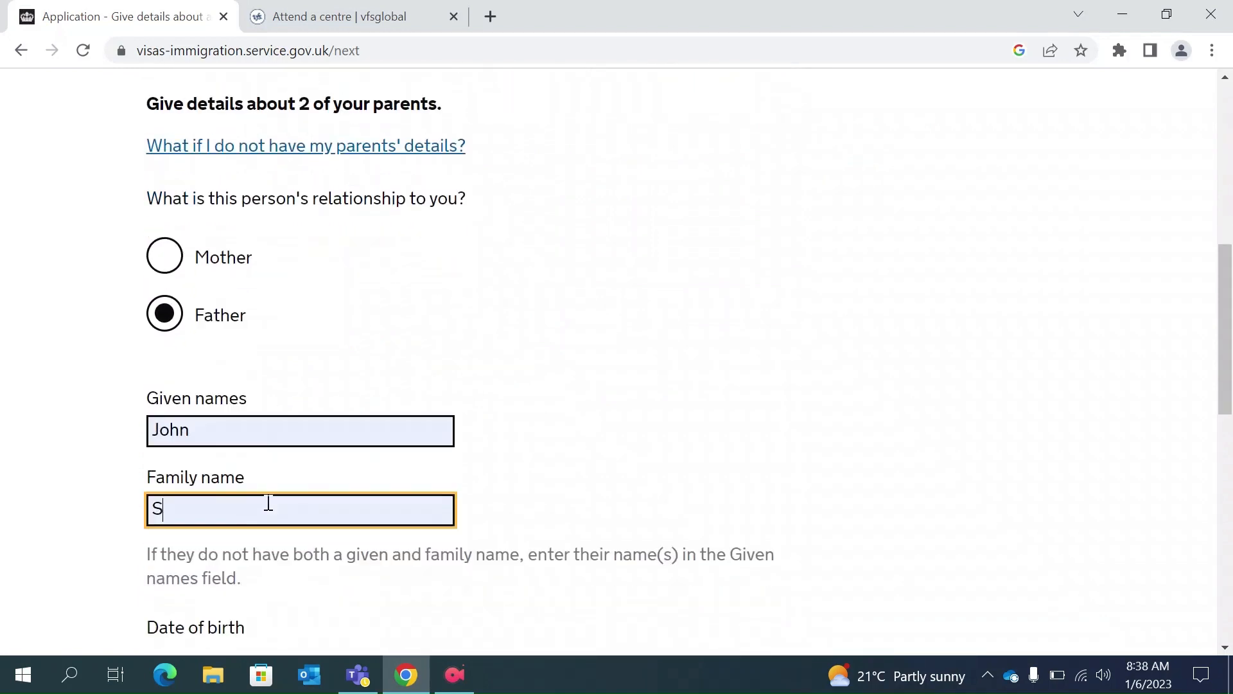
left_click(181, 551)
type("01")
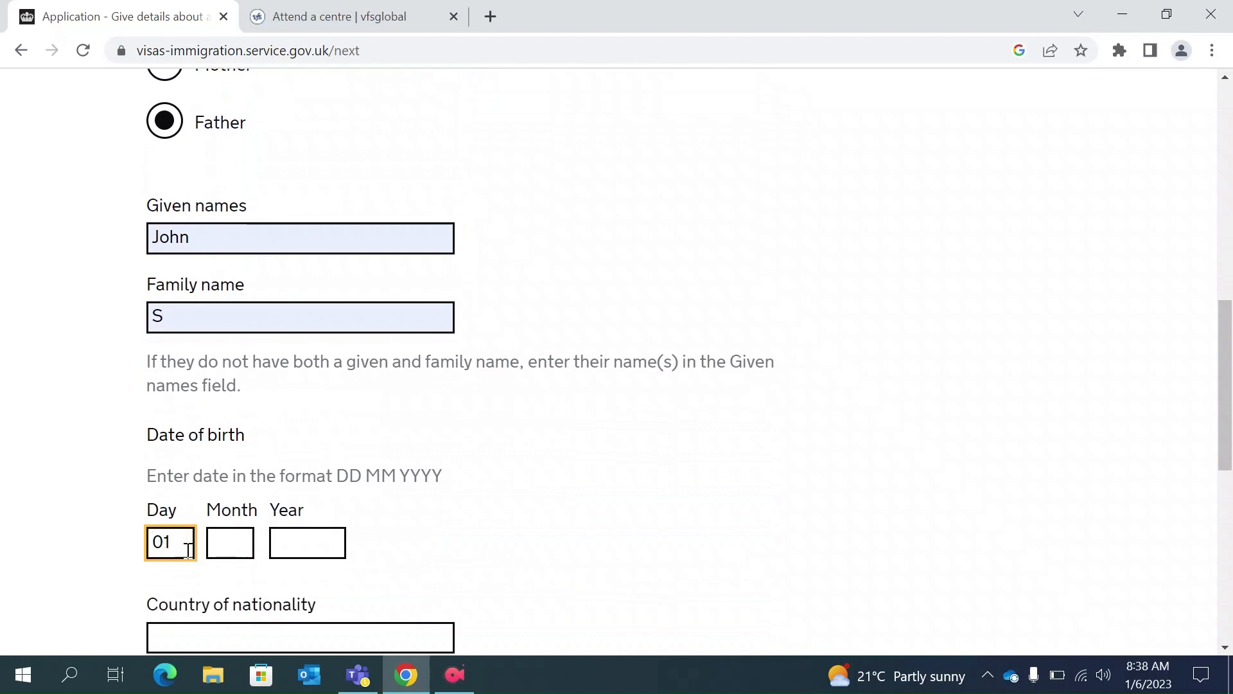
left_click(241, 543)
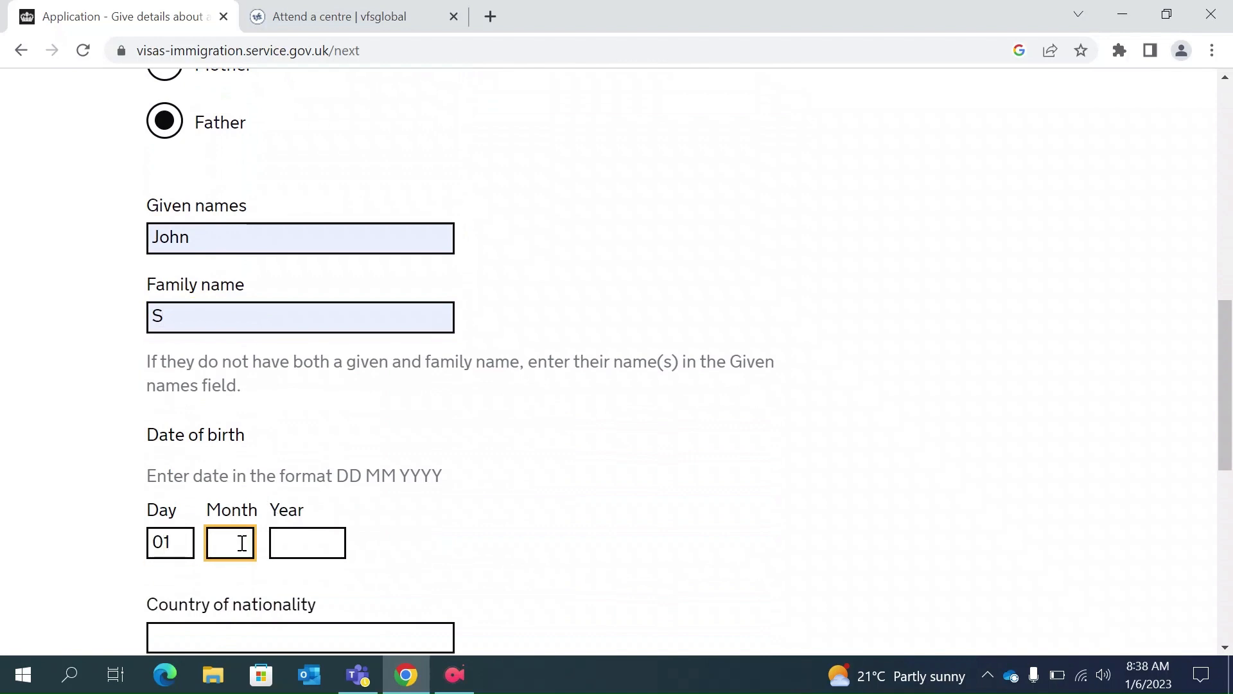
type("01")
left_click(303, 543)
type("1970")
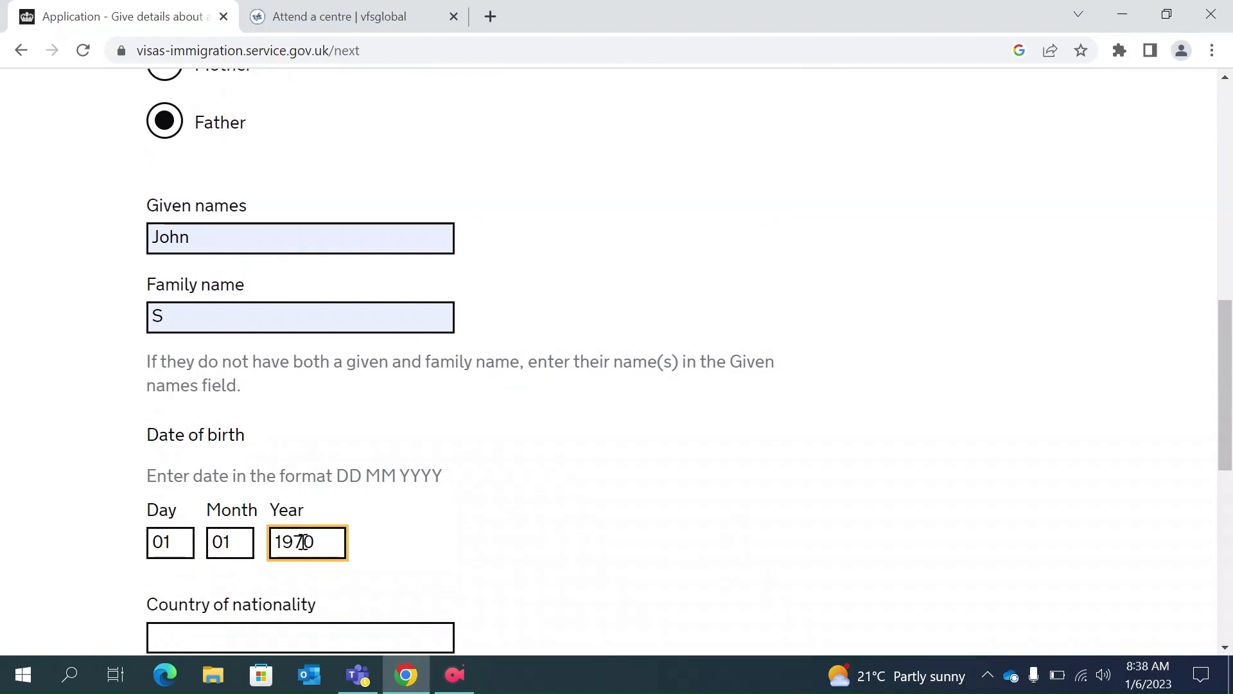
Set the father's nationality to India, always the same, and save his details.
scroll(302, 542, "down", 1)
left_click(219, 580)
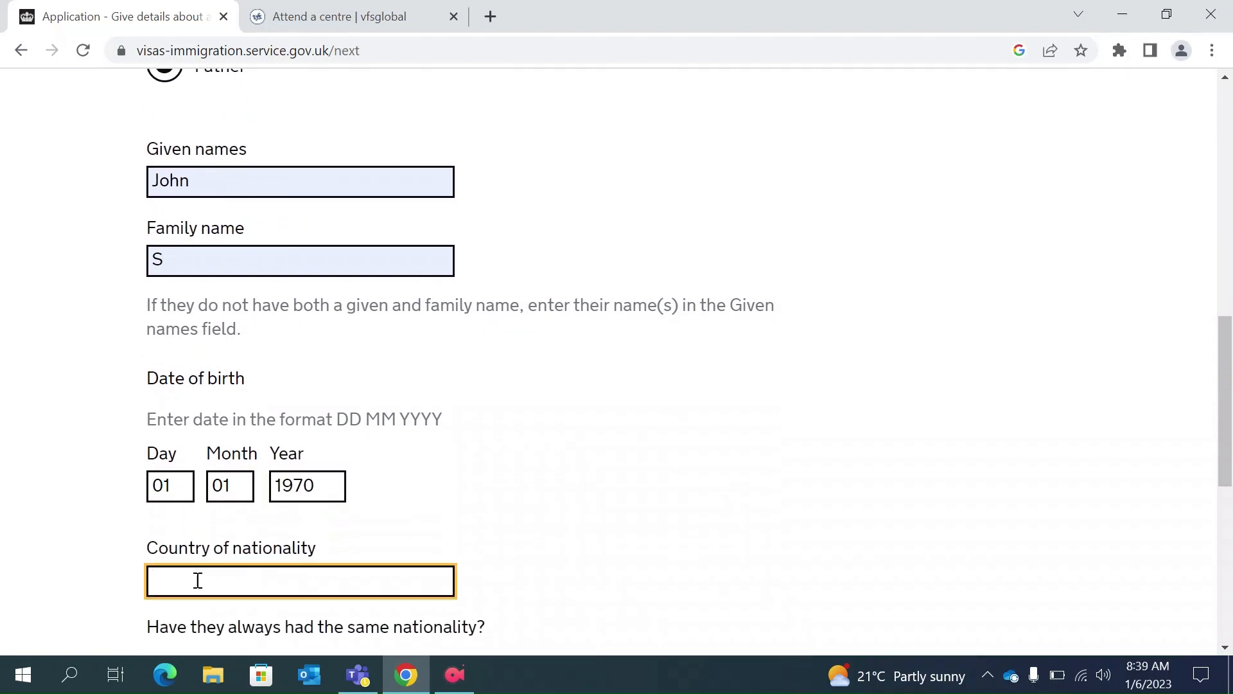
type("India")
key("Return")
scroll(196, 583, "down", 2)
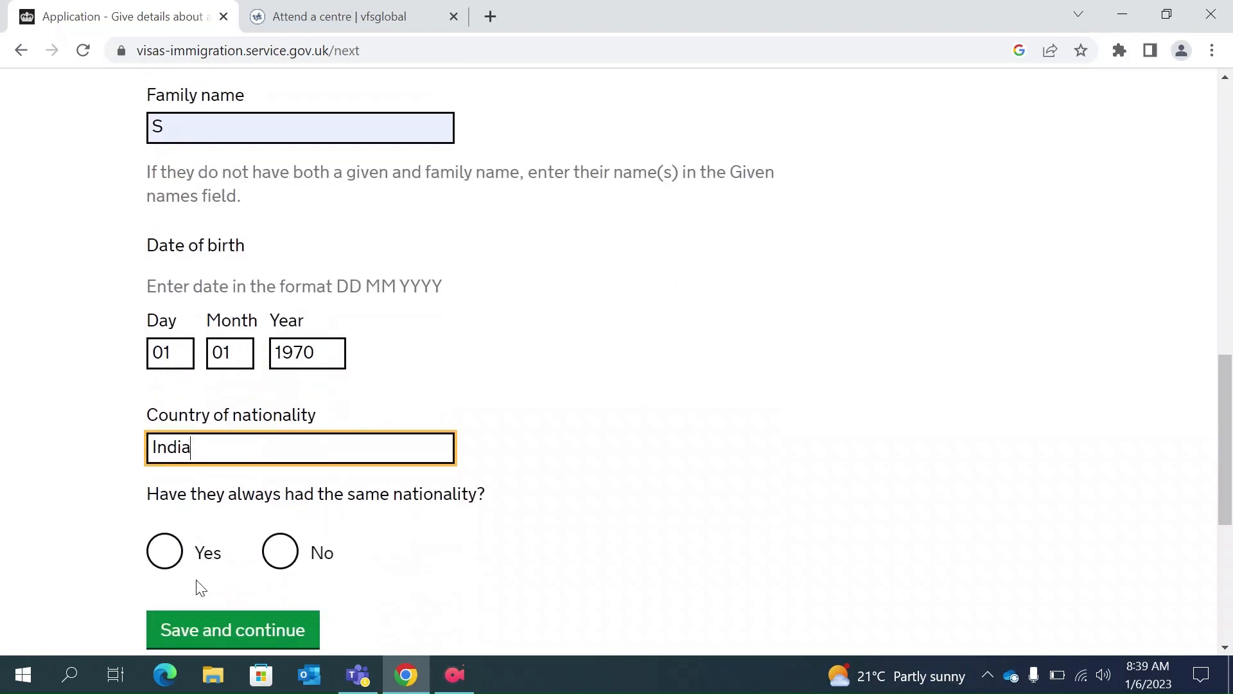
left_click(168, 559)
left_click(274, 641)
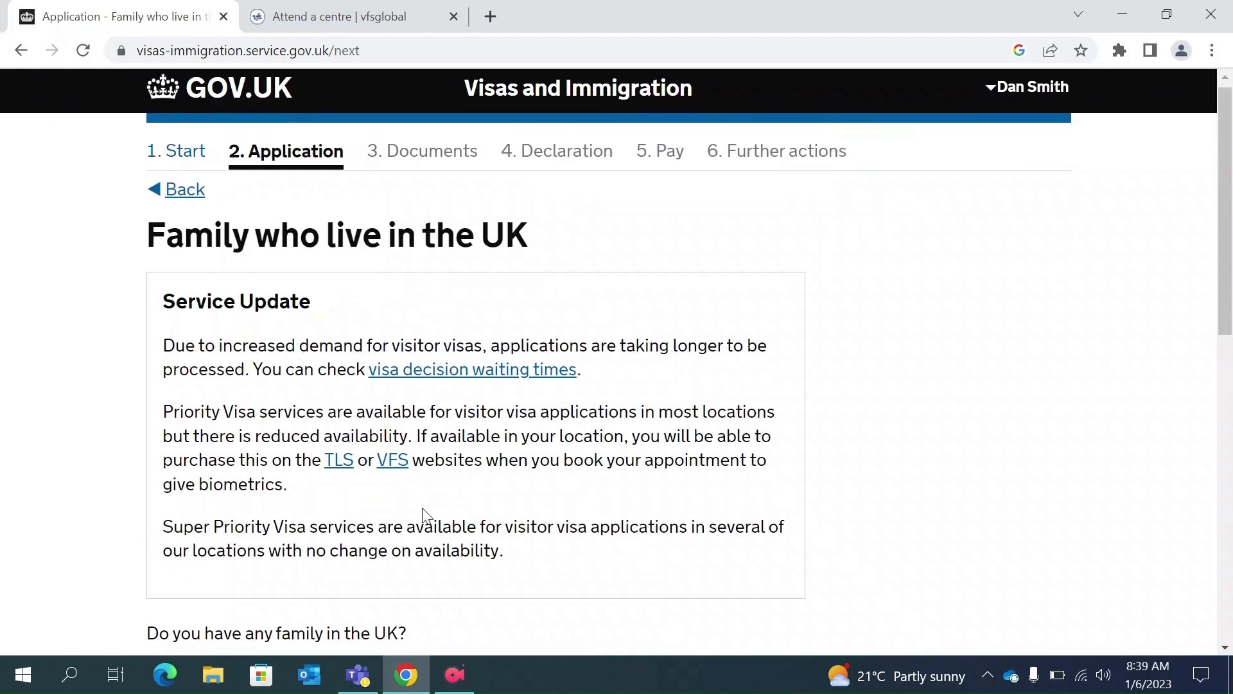
Answer No to having family in the UK and save.
scroll(423, 516, "down", 2)
scroll(424, 511, "down", 3)
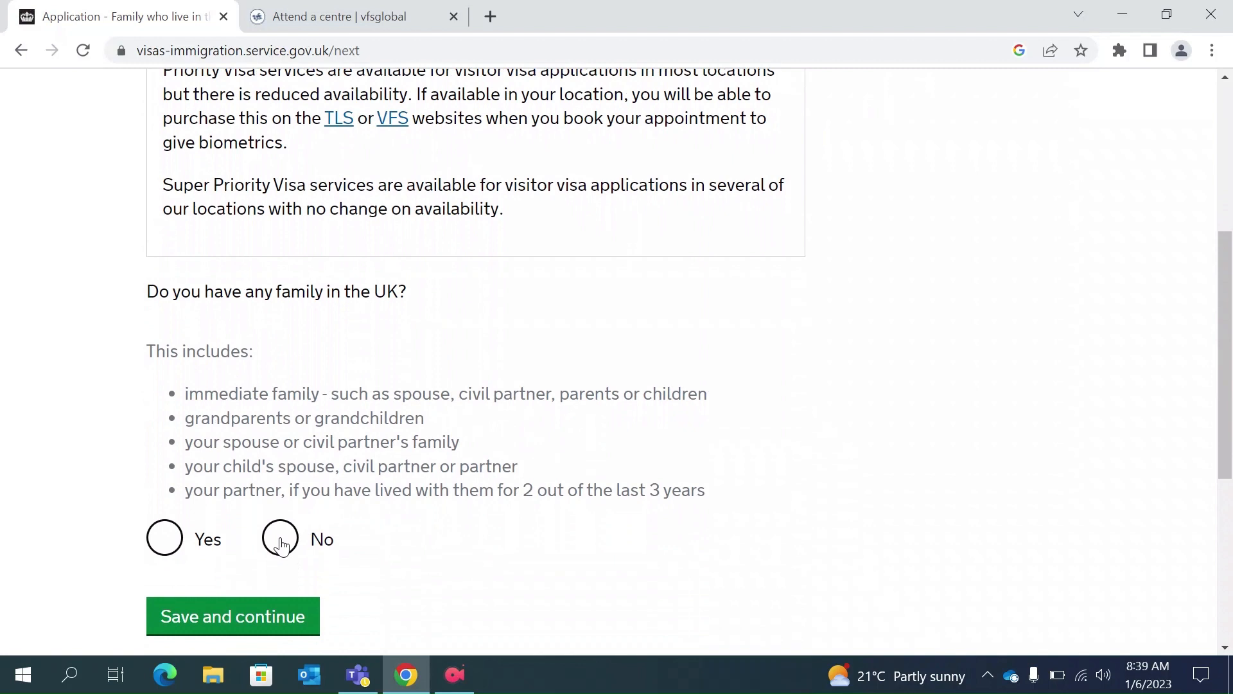
left_click(282, 546)
left_click(201, 544)
left_click(284, 546)
left_click(250, 626)
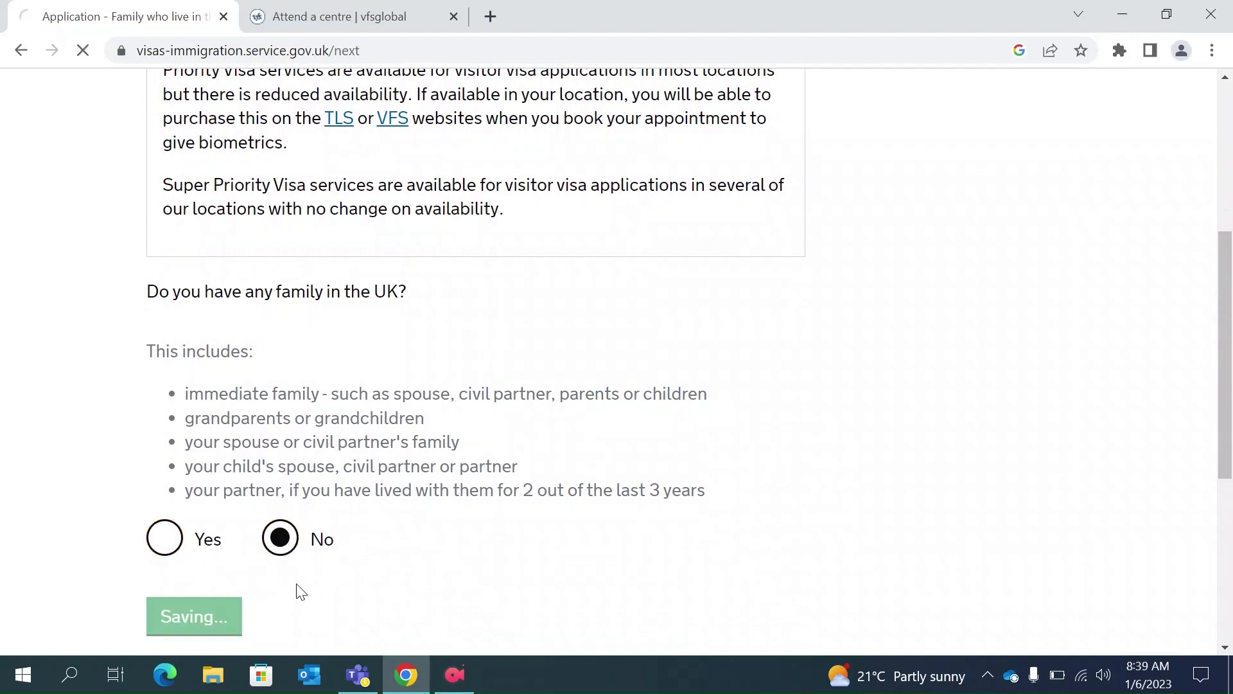
Answer No to travelling in an organised group and save.
scroll(379, 556, "down", 1)
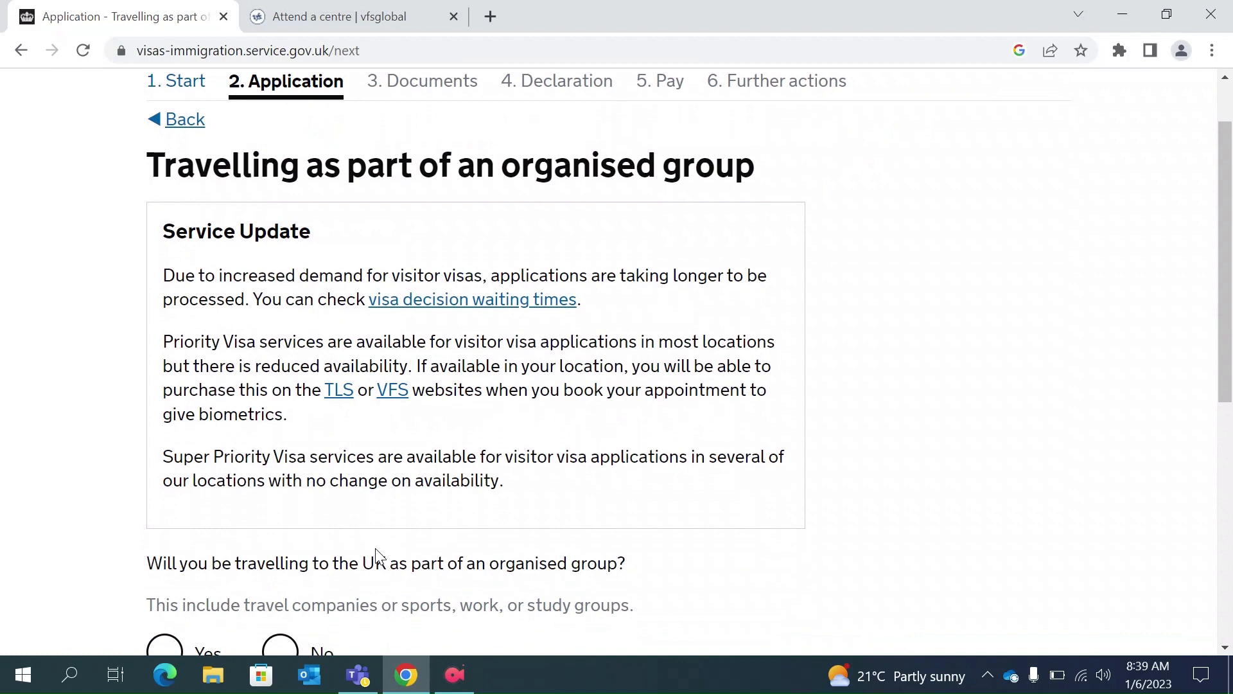
scroll(379, 556, "down", 1)
left_click(281, 596)
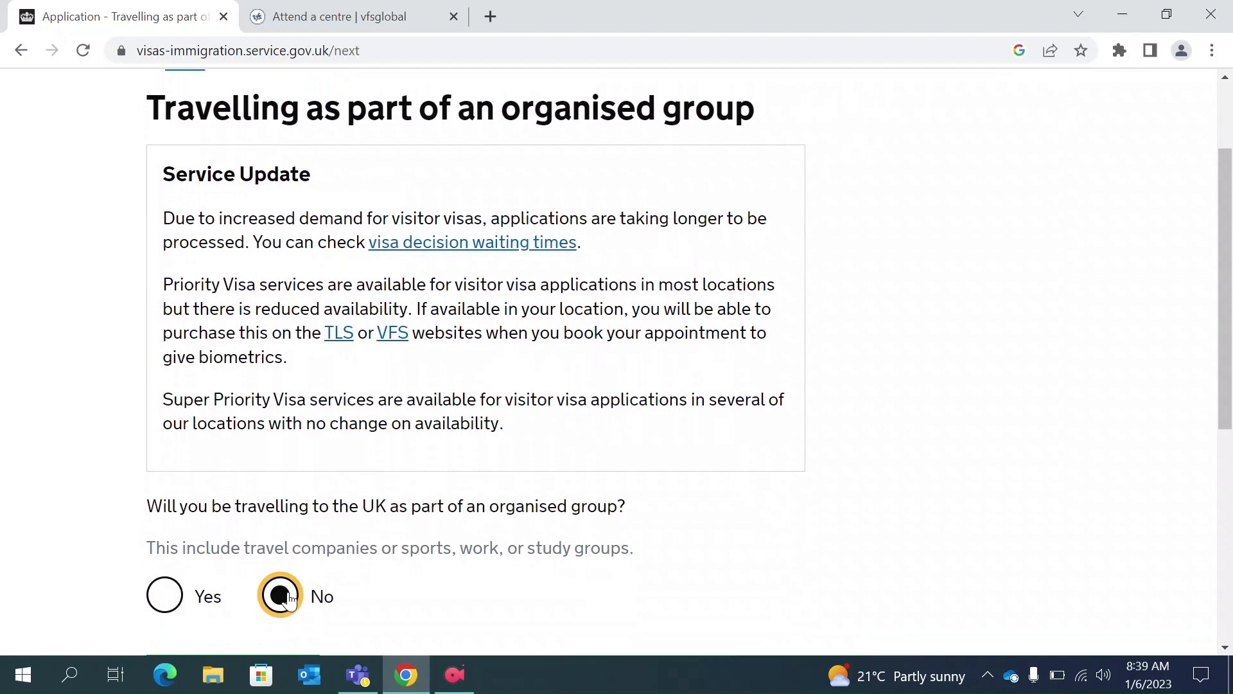
scroll(432, 561, "down", 1)
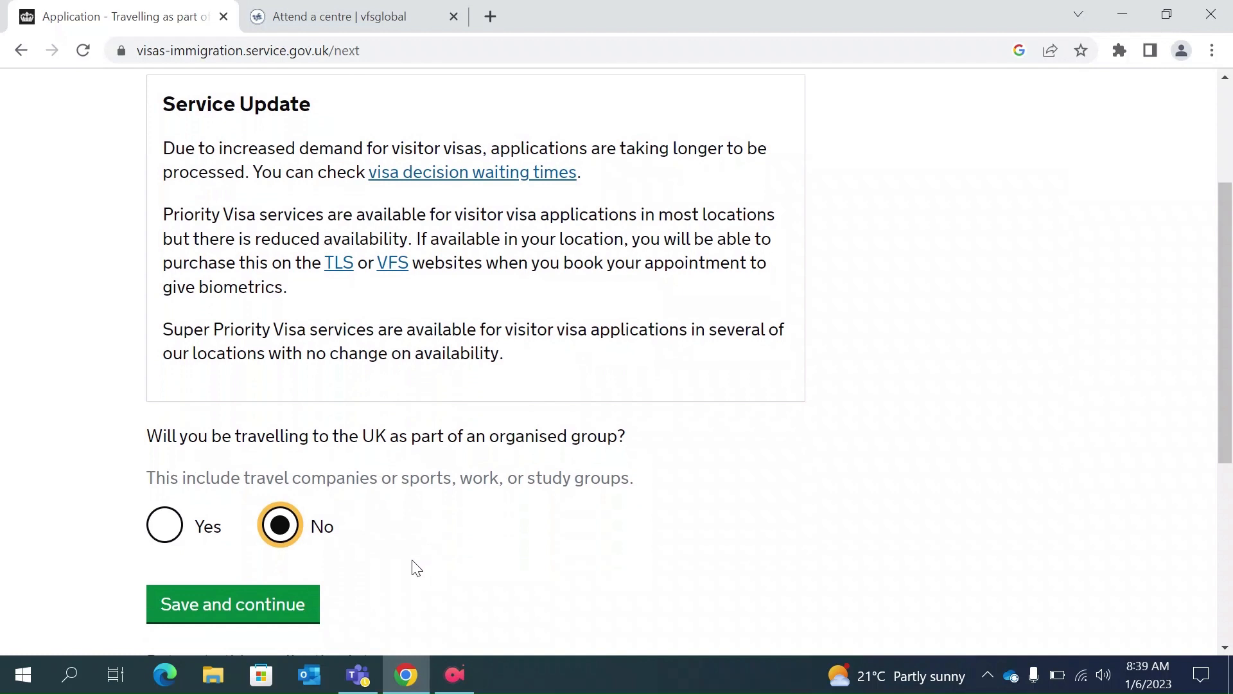
left_click(265, 617)
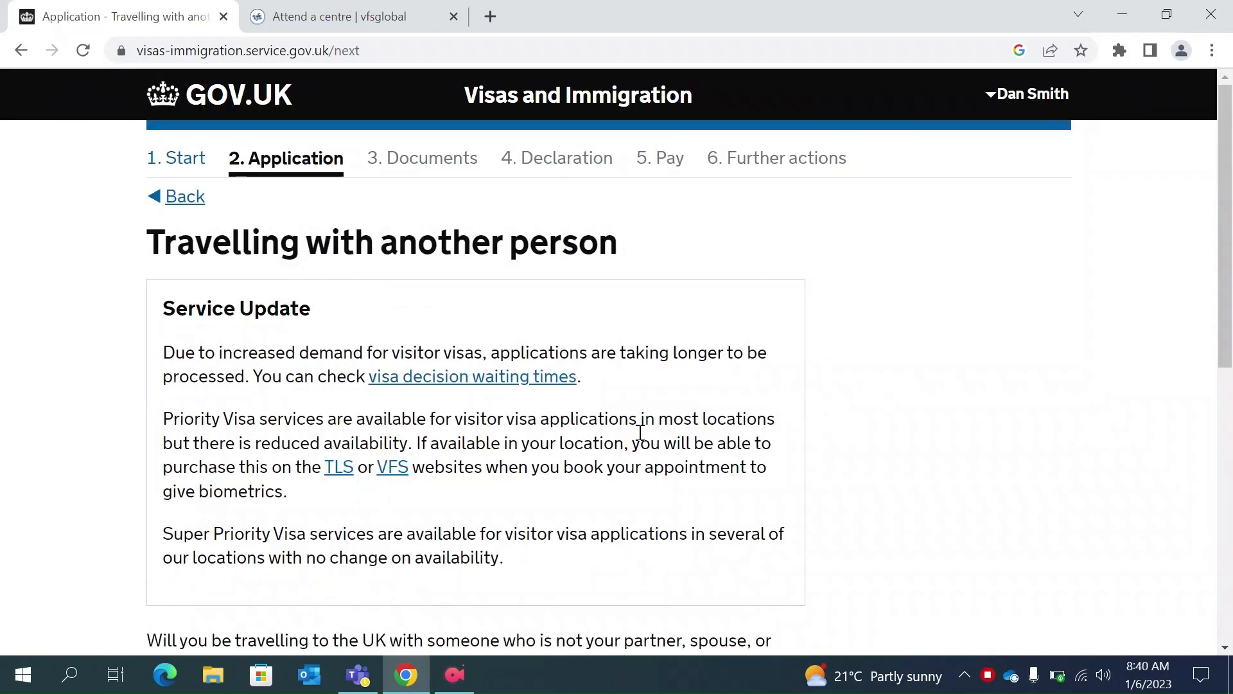
Answer No to travelling with someone other than a partner, spouse or dependant, and save.
scroll(640, 434, "down", 2)
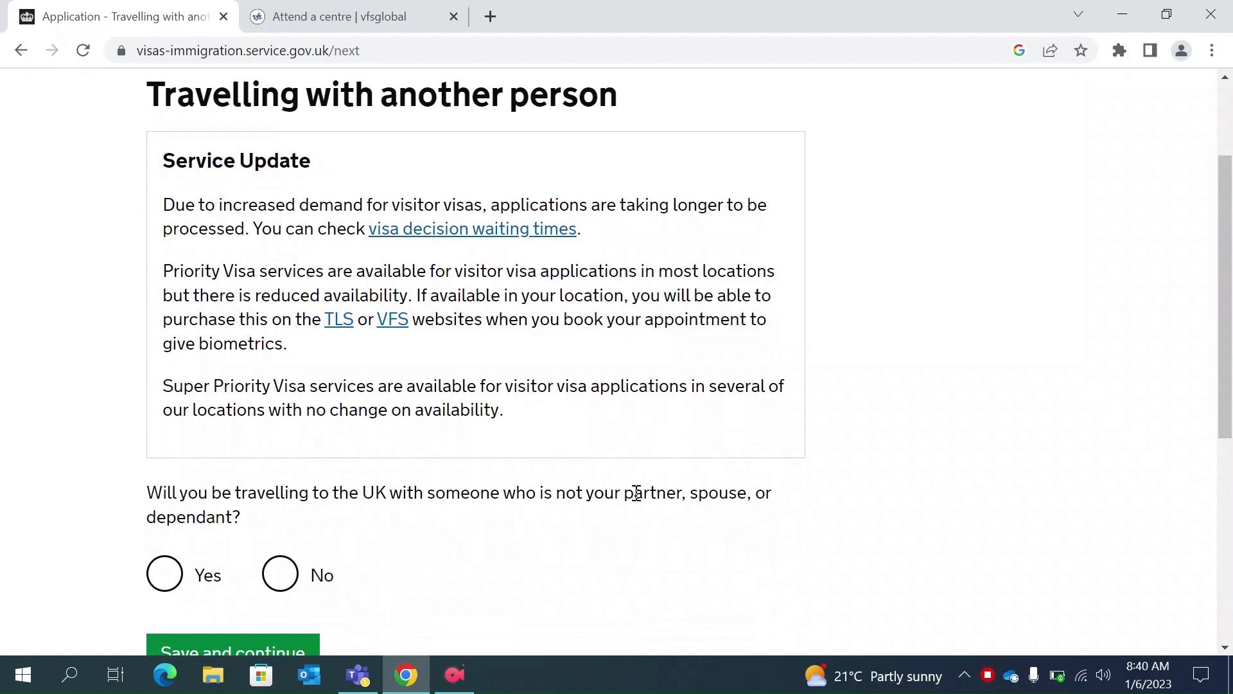
left_click(269, 587)
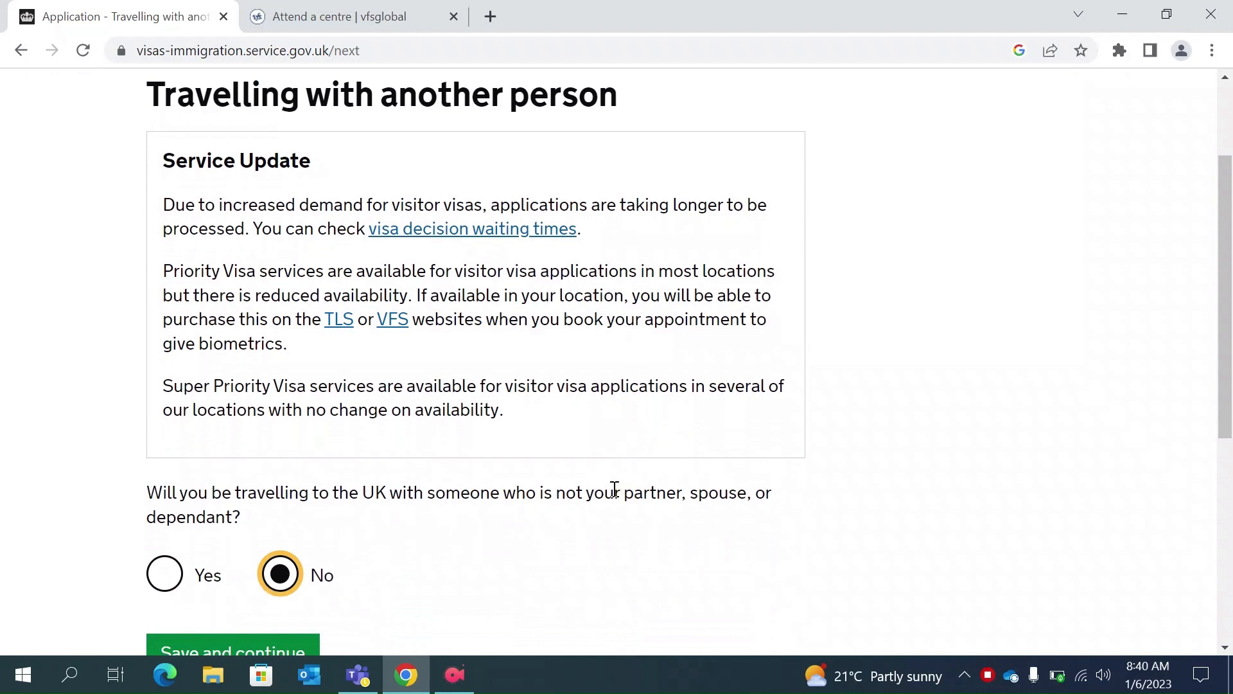
scroll(466, 571, "down", 1)
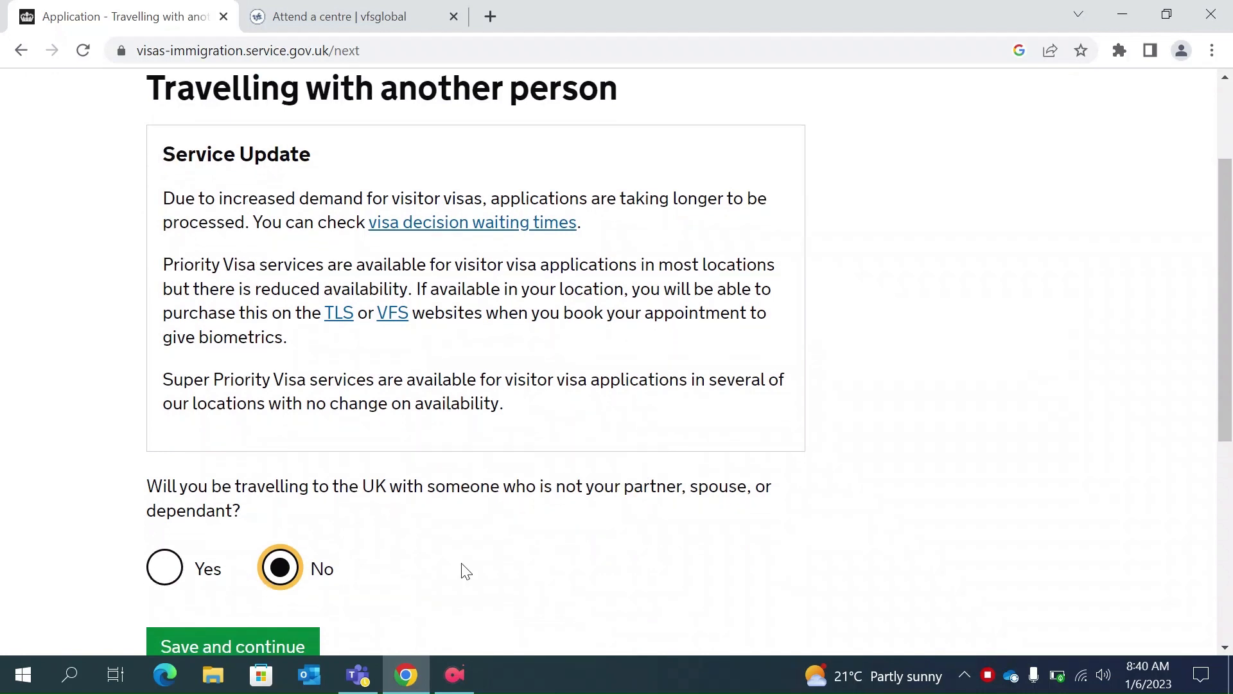
left_click(309, 592)
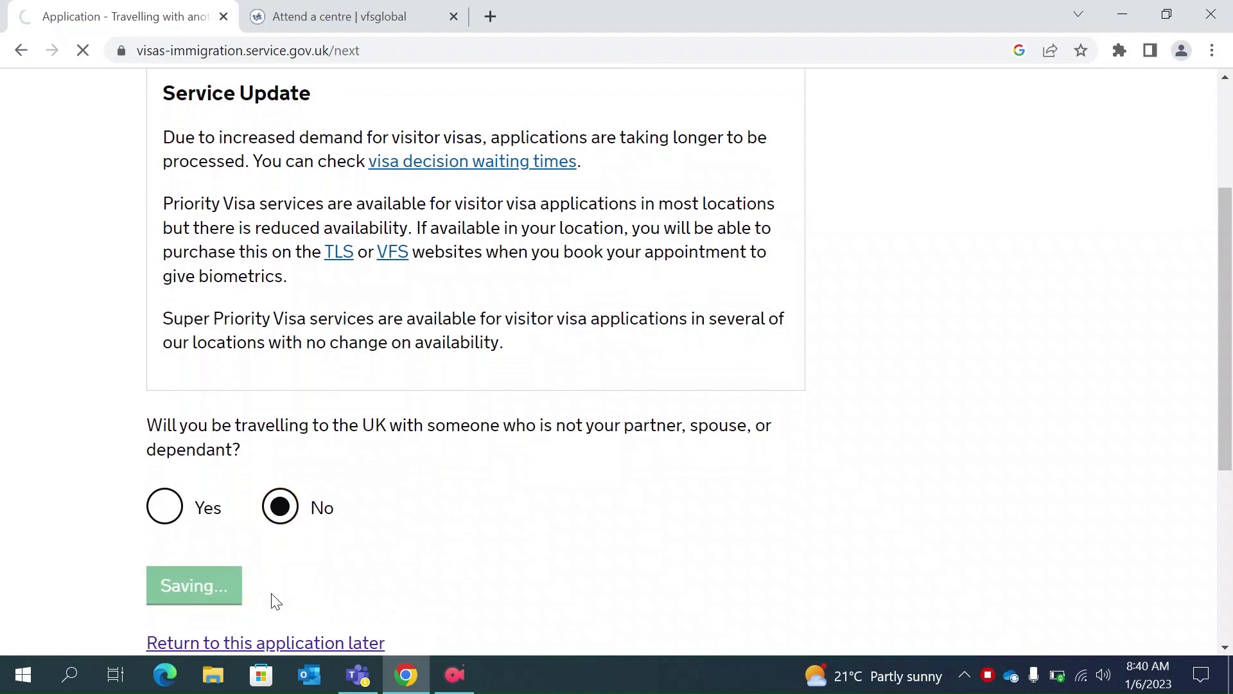
scroll(412, 501, "down", 1)
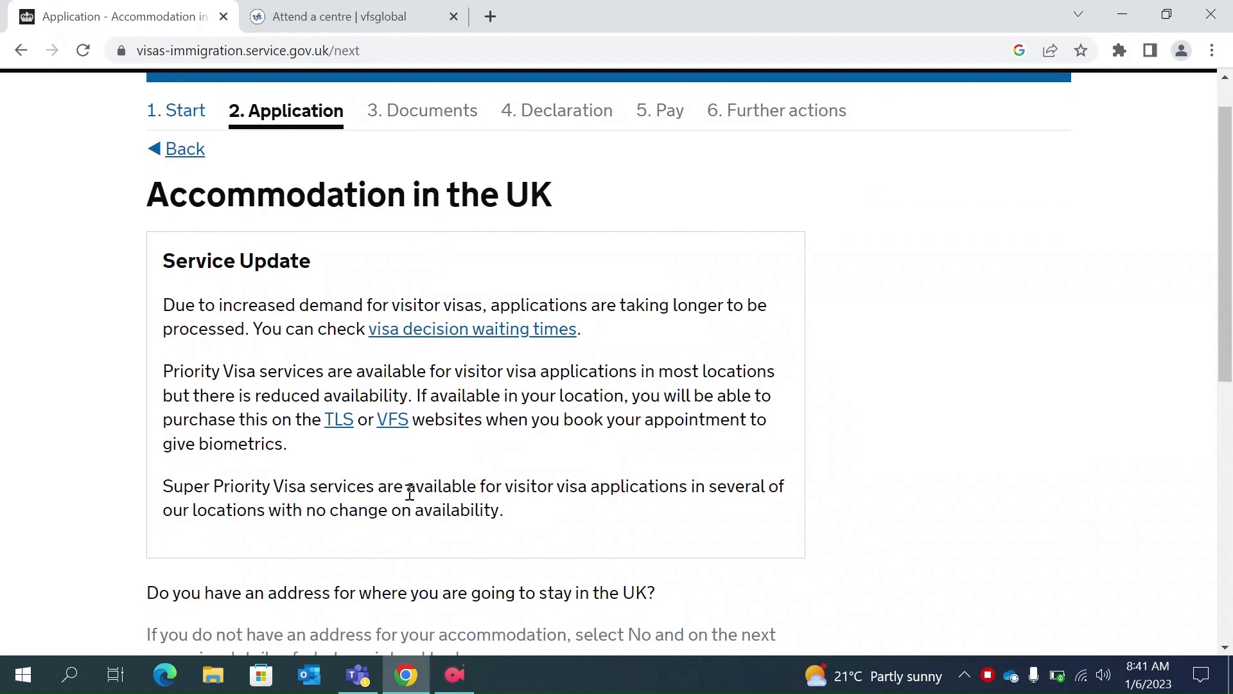
Answer No to having a UK accommodation address and save.
scroll(409, 492, "down", 2)
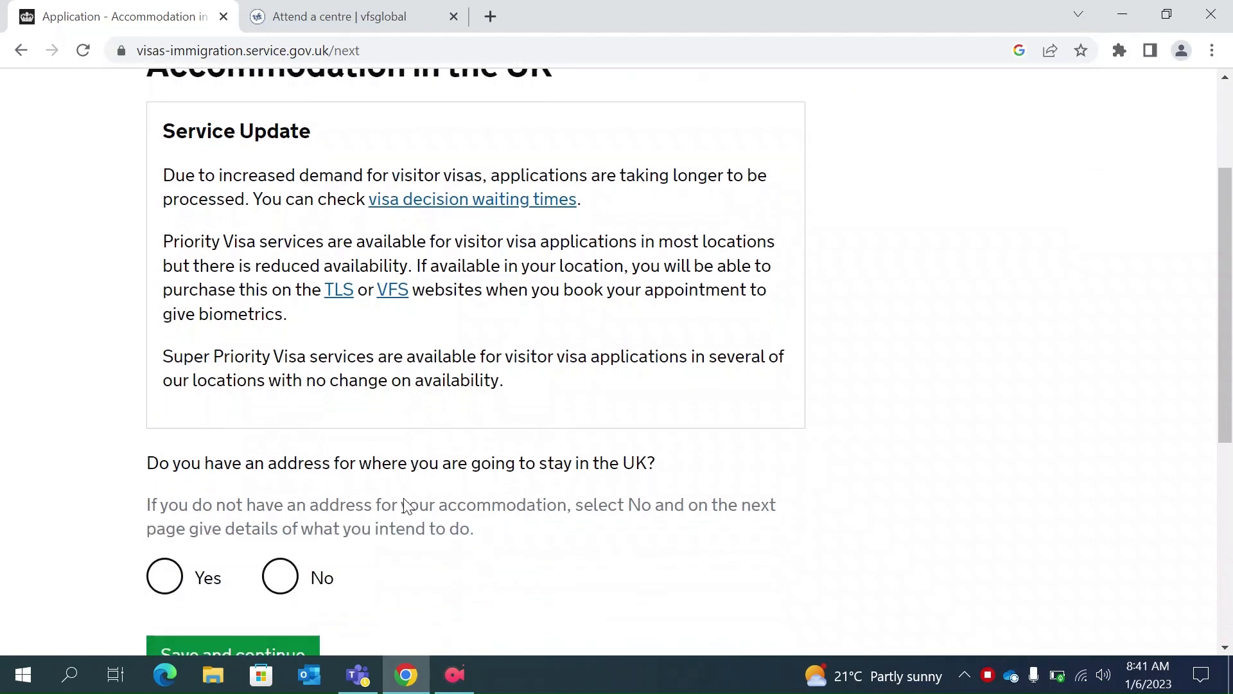
left_click(283, 591)
scroll(380, 605, "down", 1)
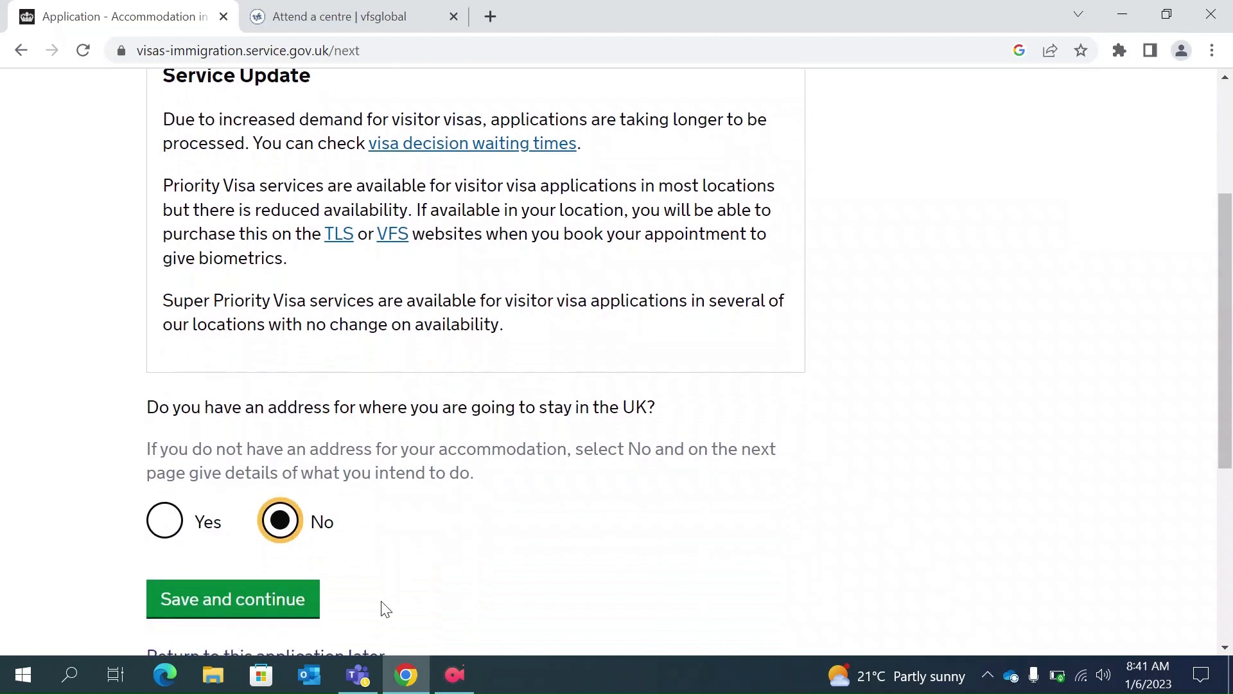
left_click(251, 607)
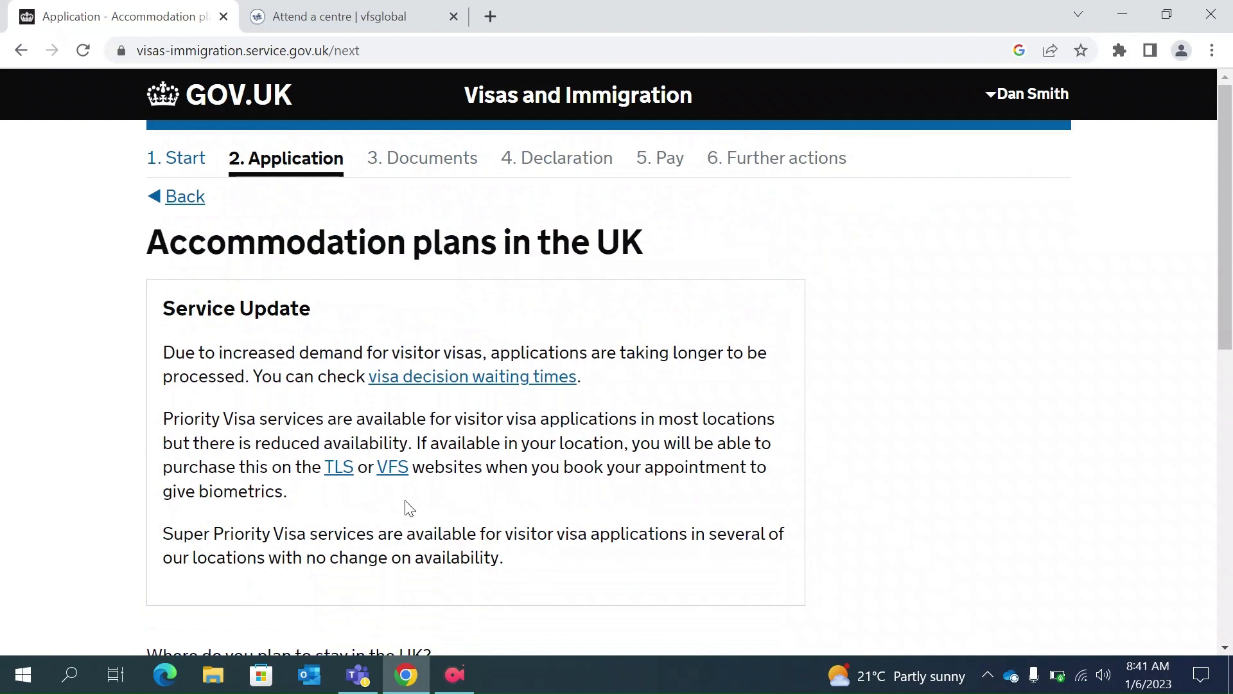
Explain in the stay-plans box the Direct airside transit to Cayman Island, then save.
scroll(406, 502, "down", 3)
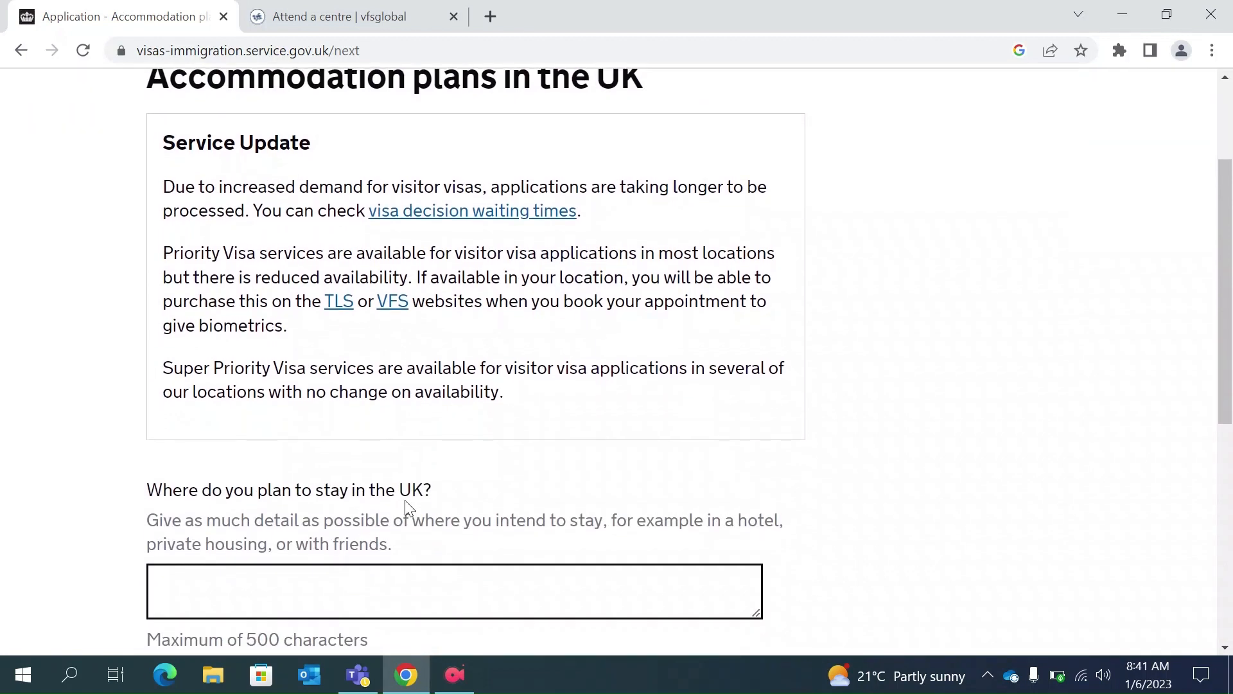
scroll(487, 484, "down", 1)
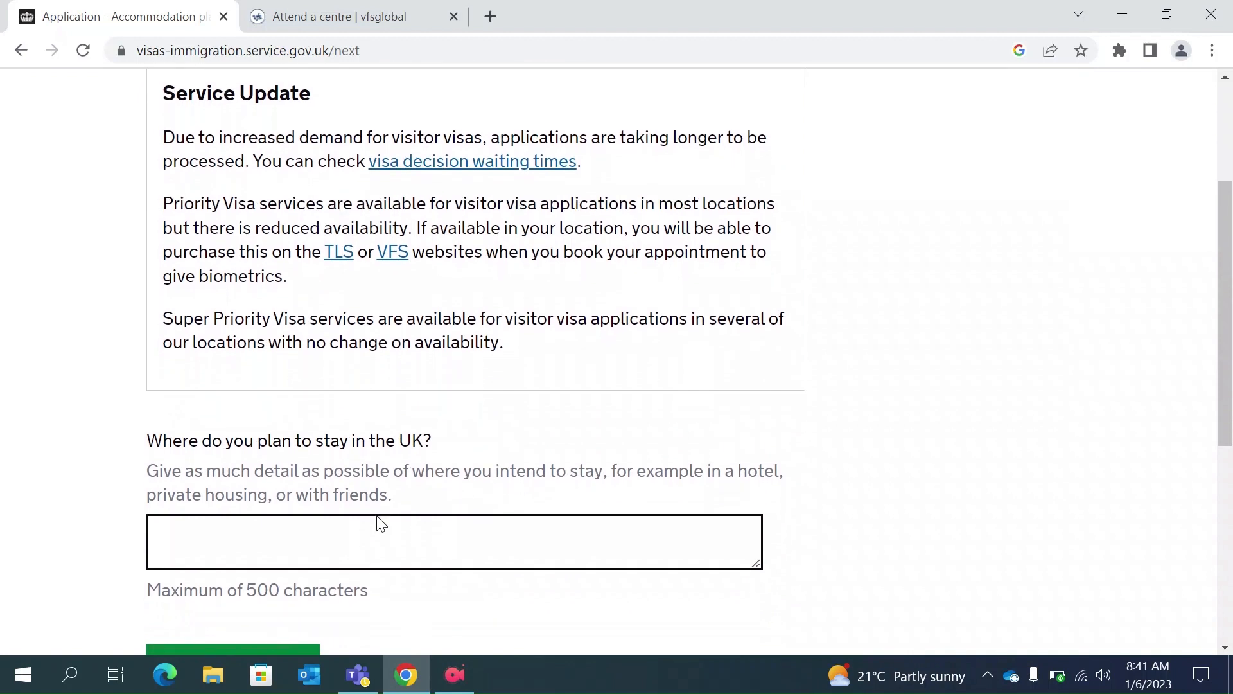
left_click(325, 530)
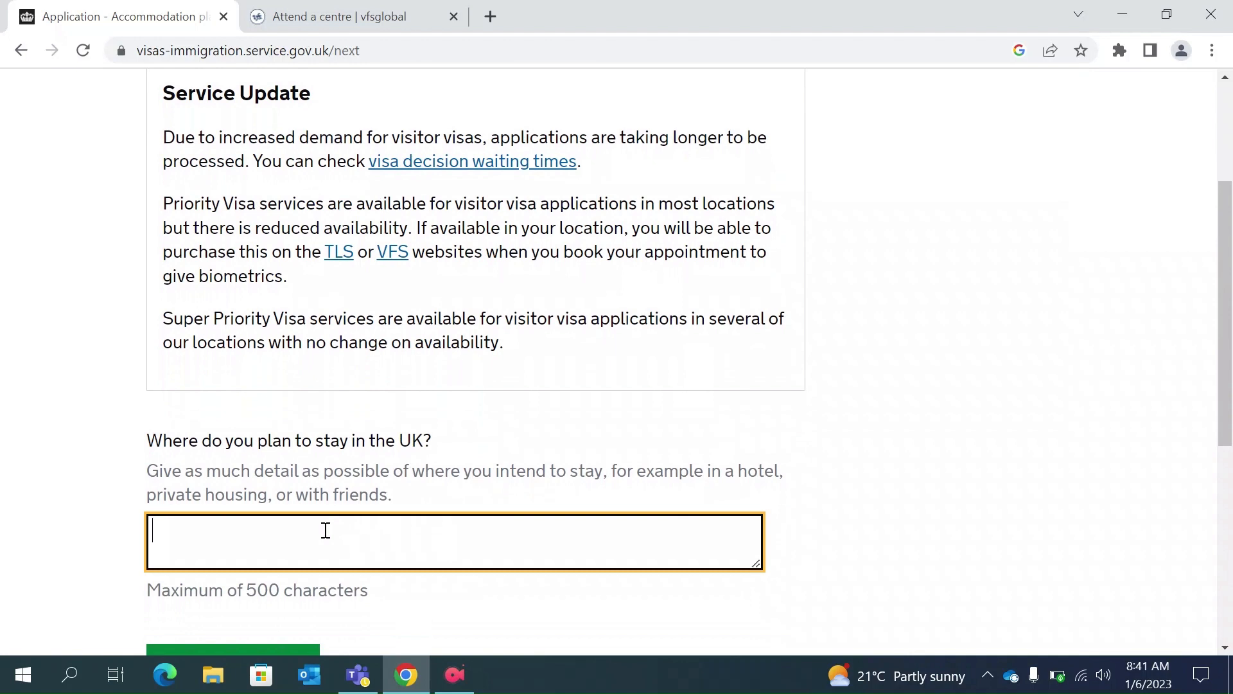
type("I am")
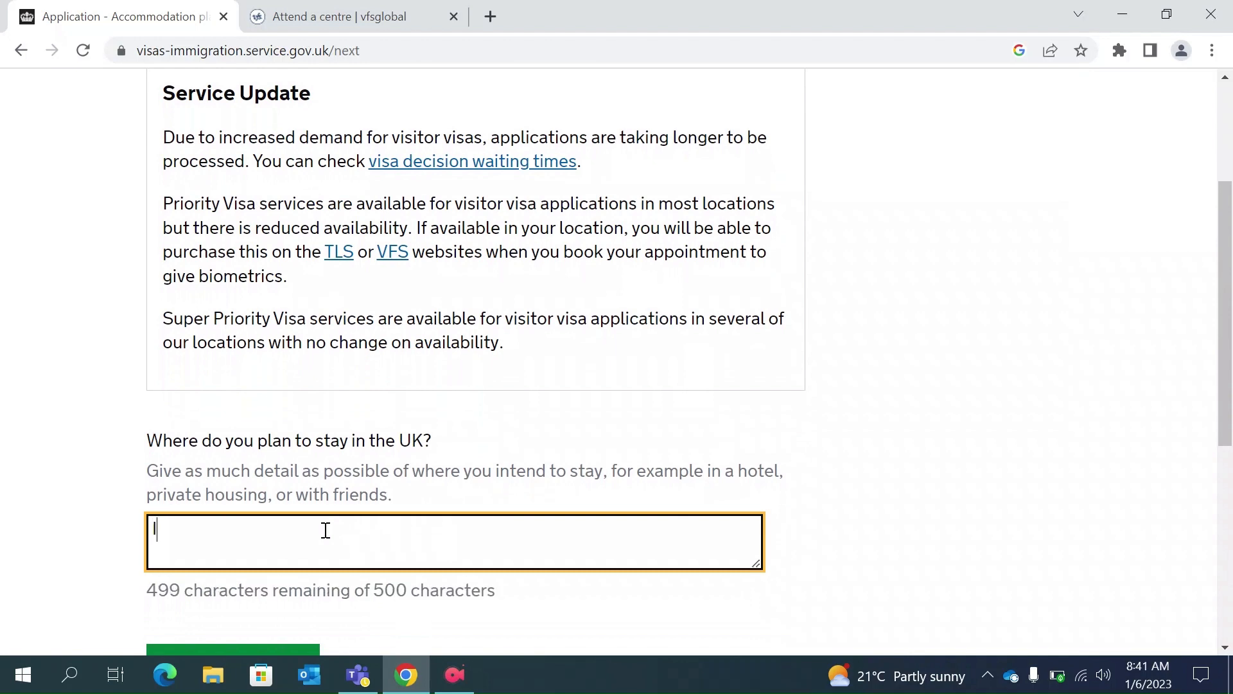
type("applying for Direct airside transit visa as there are no direct flights from India to Cayman Island and I will be transiting through UK")
left_click(428, 552)
left_click(621, 550)
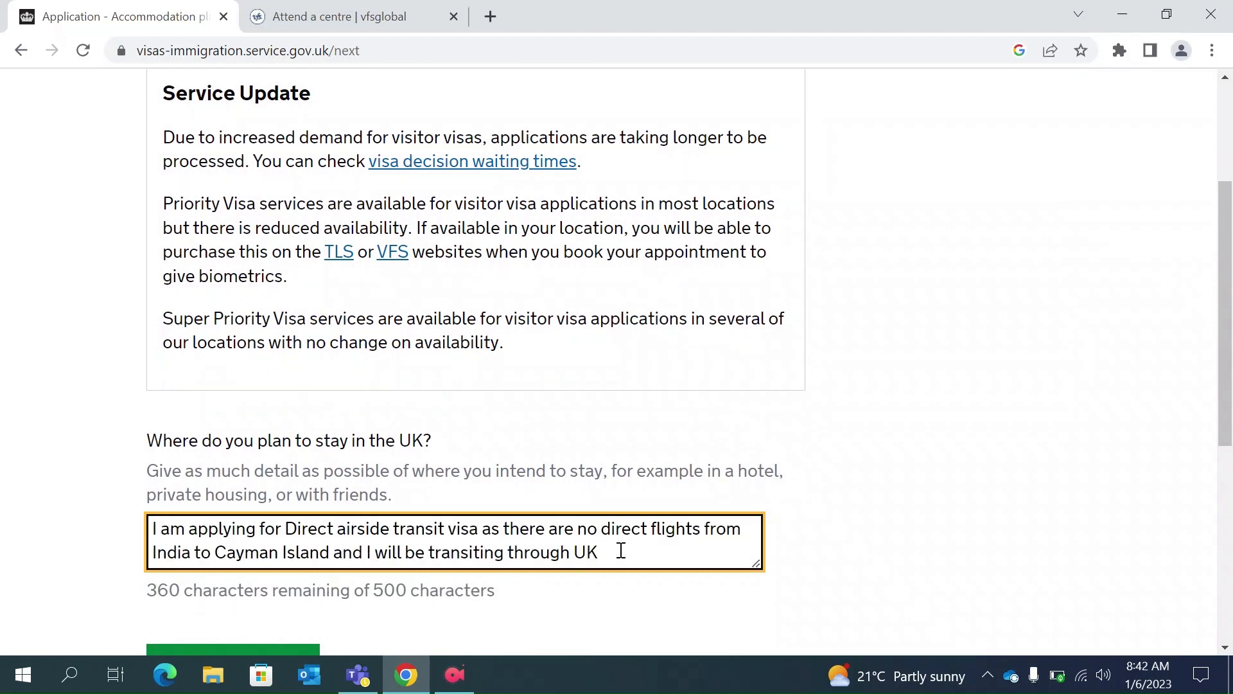
scroll(621, 551, "down", 1)
left_click(264, 614)
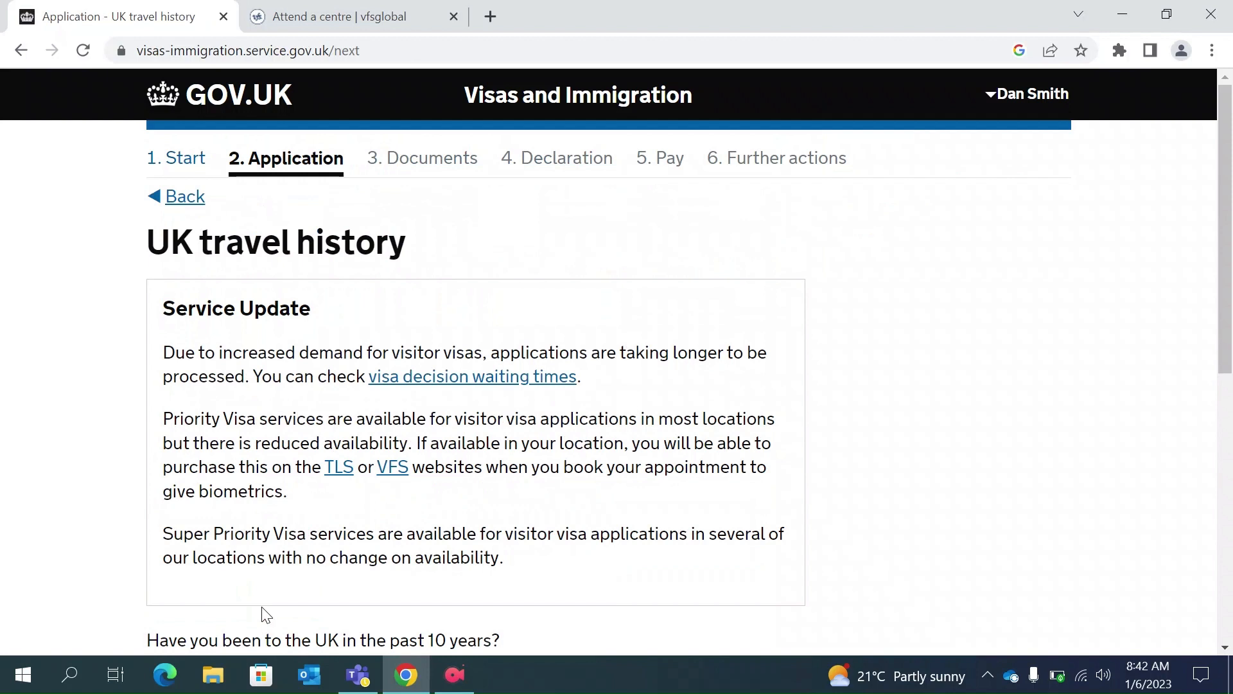
Answer No to visiting the UK in the last 10 years and save.
scroll(266, 614, "down", 2)
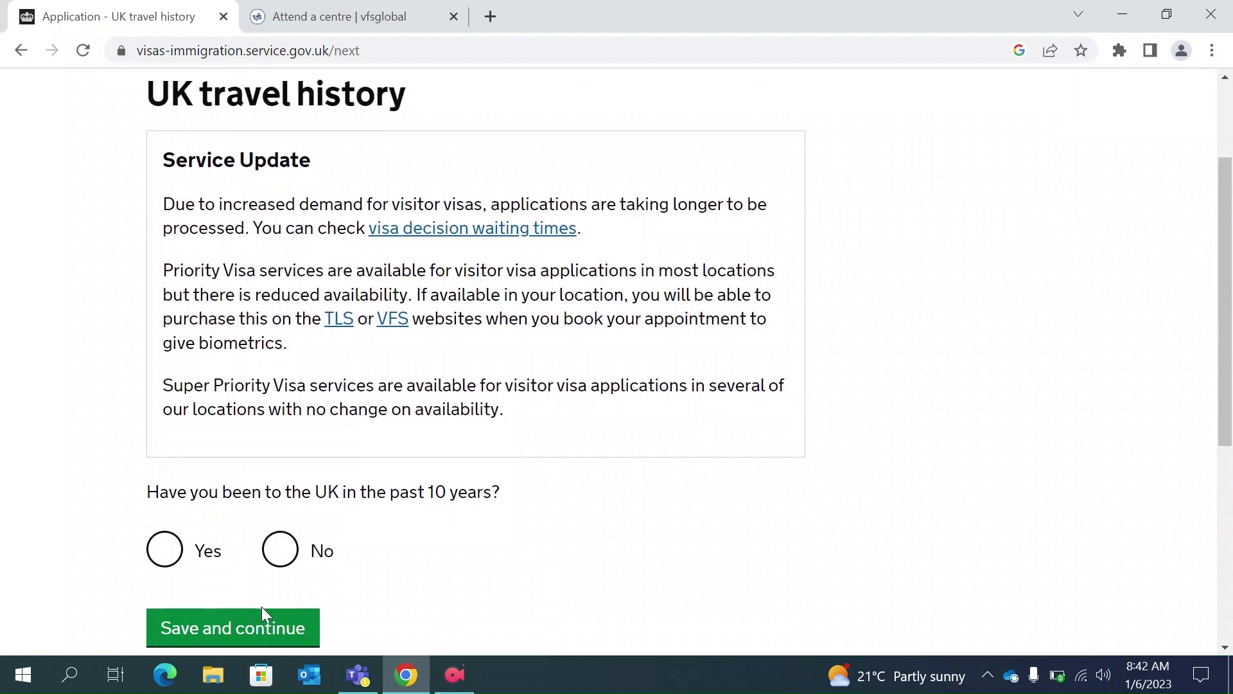
left_click(278, 559)
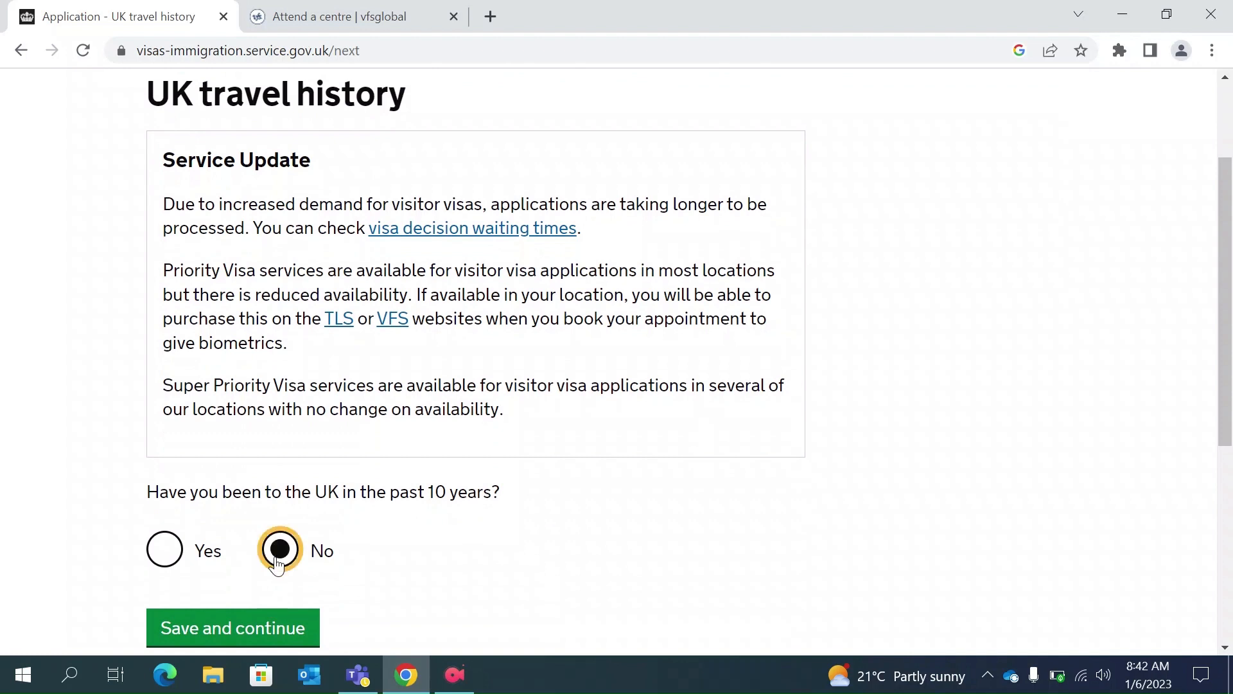
scroll(285, 571, "down", 1)
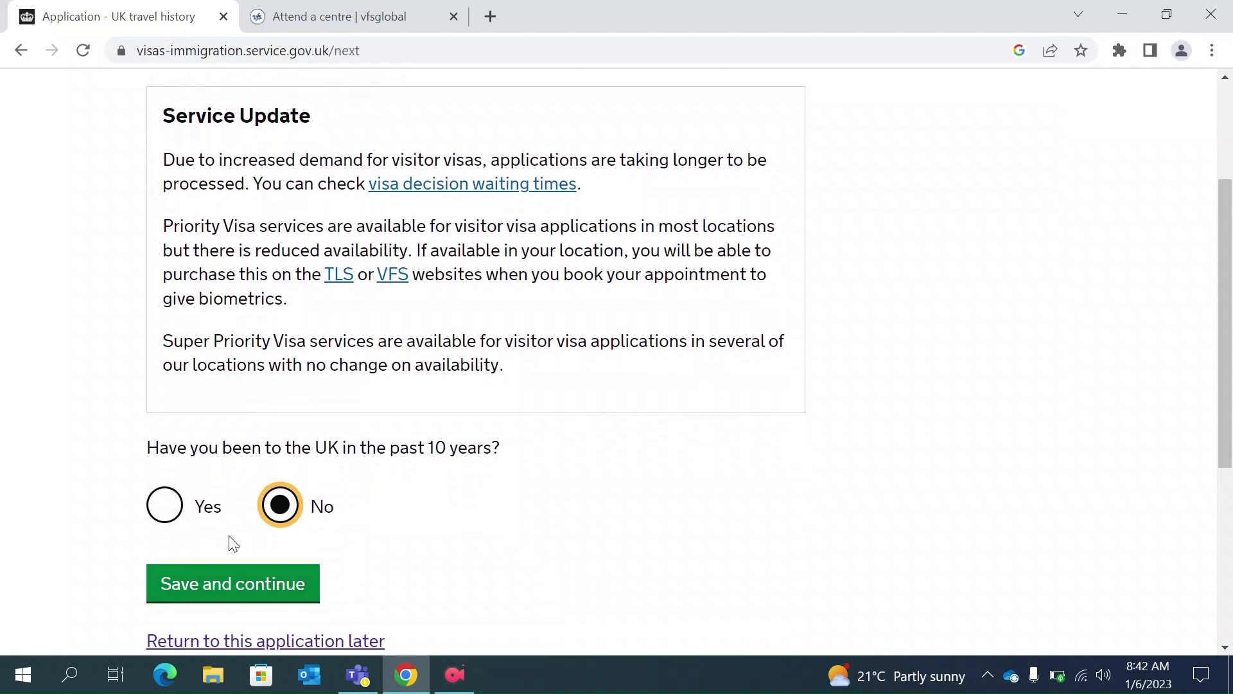
left_click(286, 580)
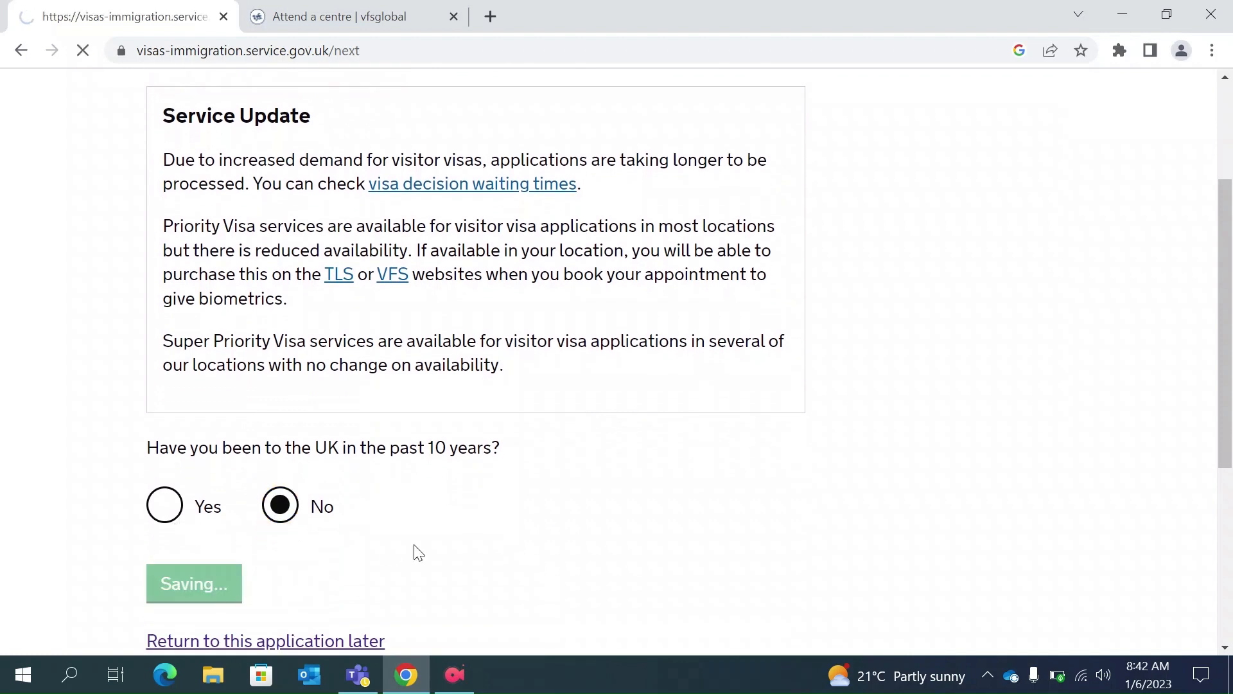
Answer Zero visits to Australia, Canada, New Zealand, USA, Switzerland and the EEA, and save.
scroll(414, 551, "down", 2)
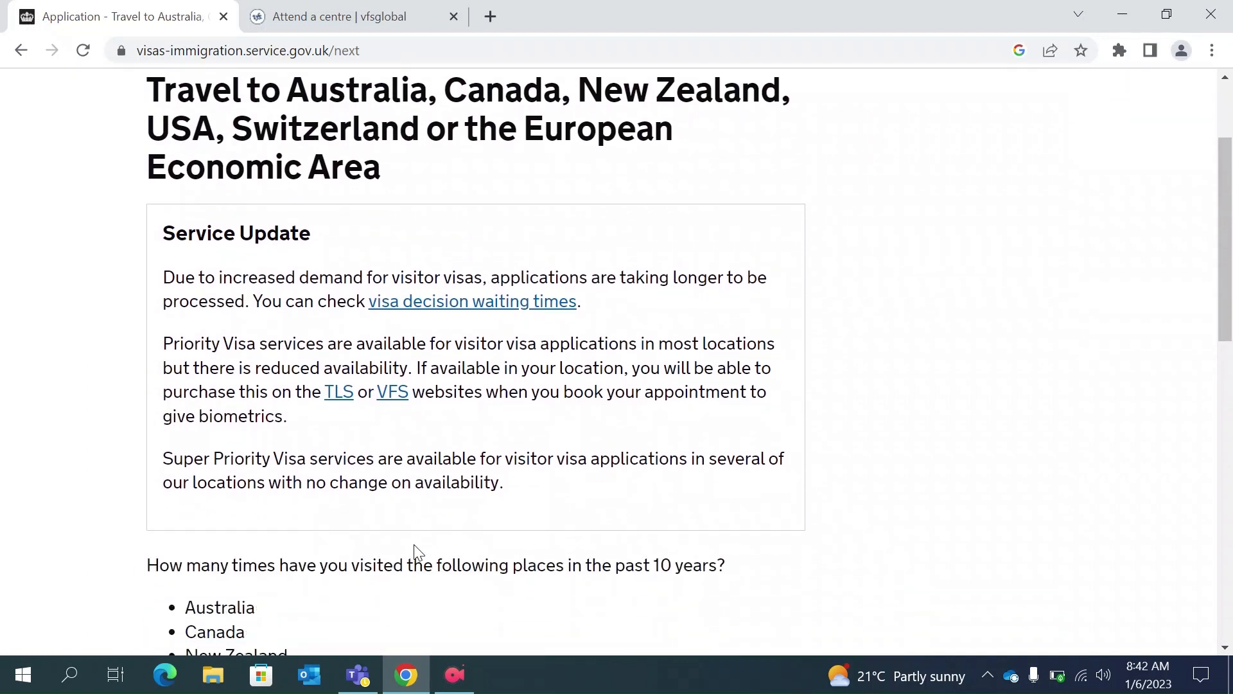
scroll(414, 551, "down", 2)
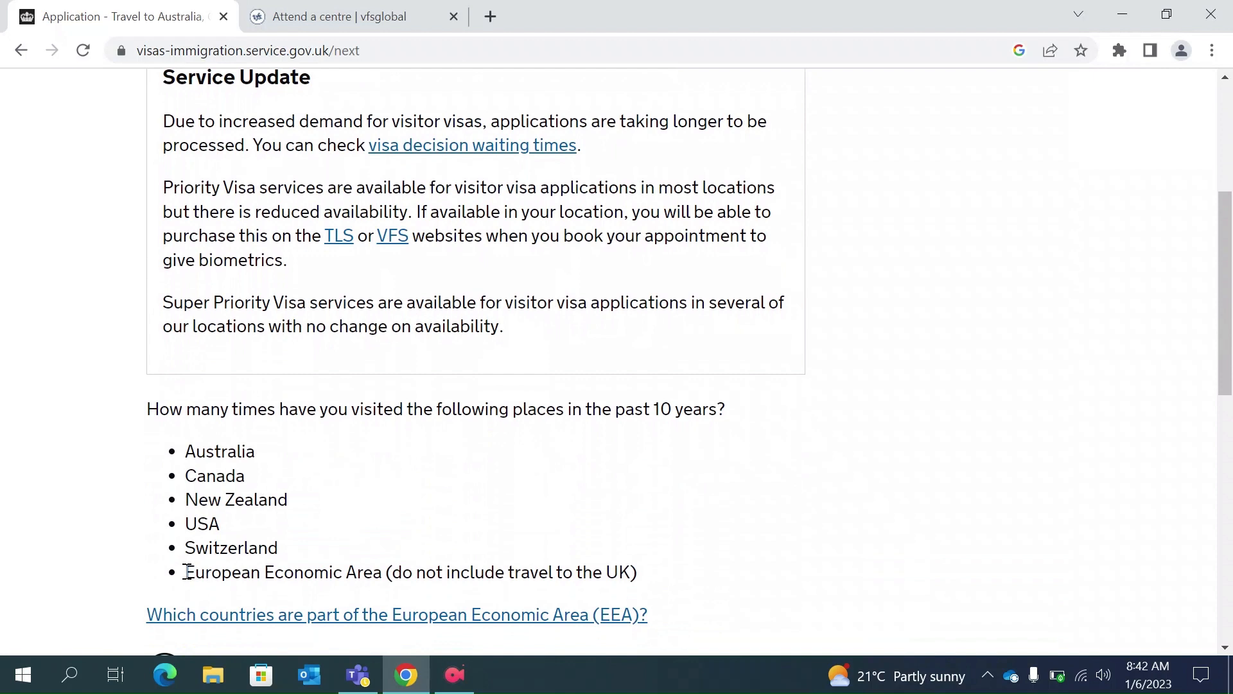
left_click_drag(187, 572, 212, 572)
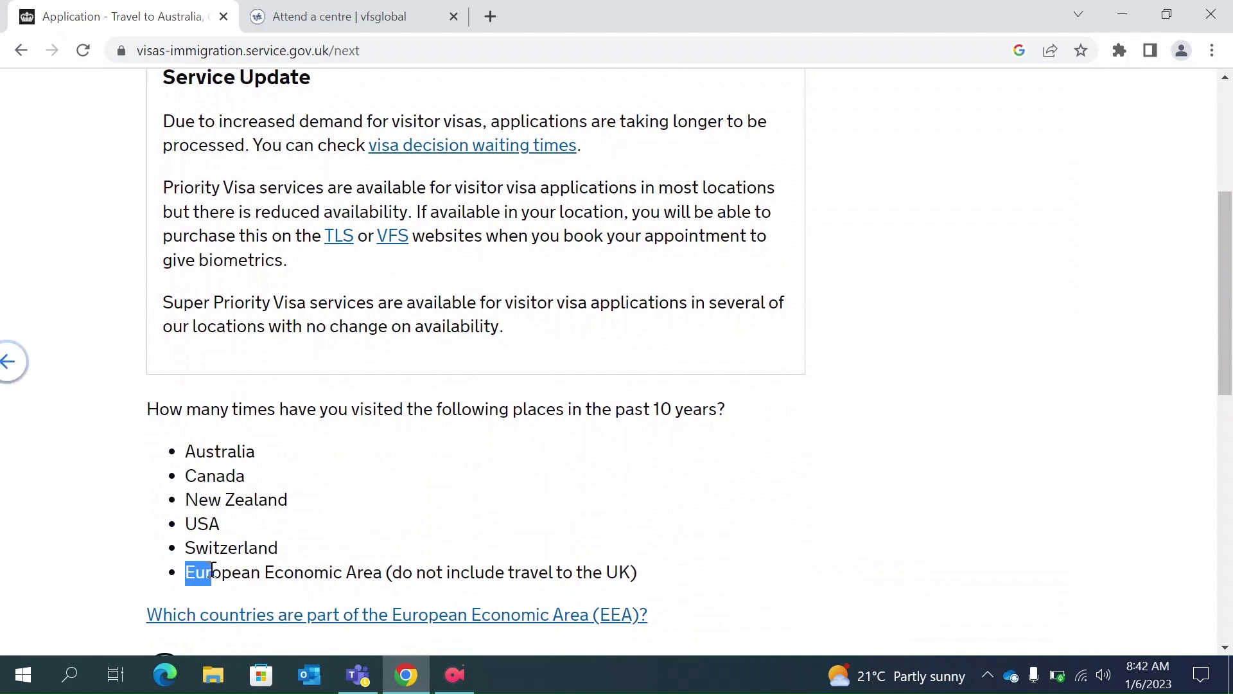
scroll(366, 580, "down", 1)
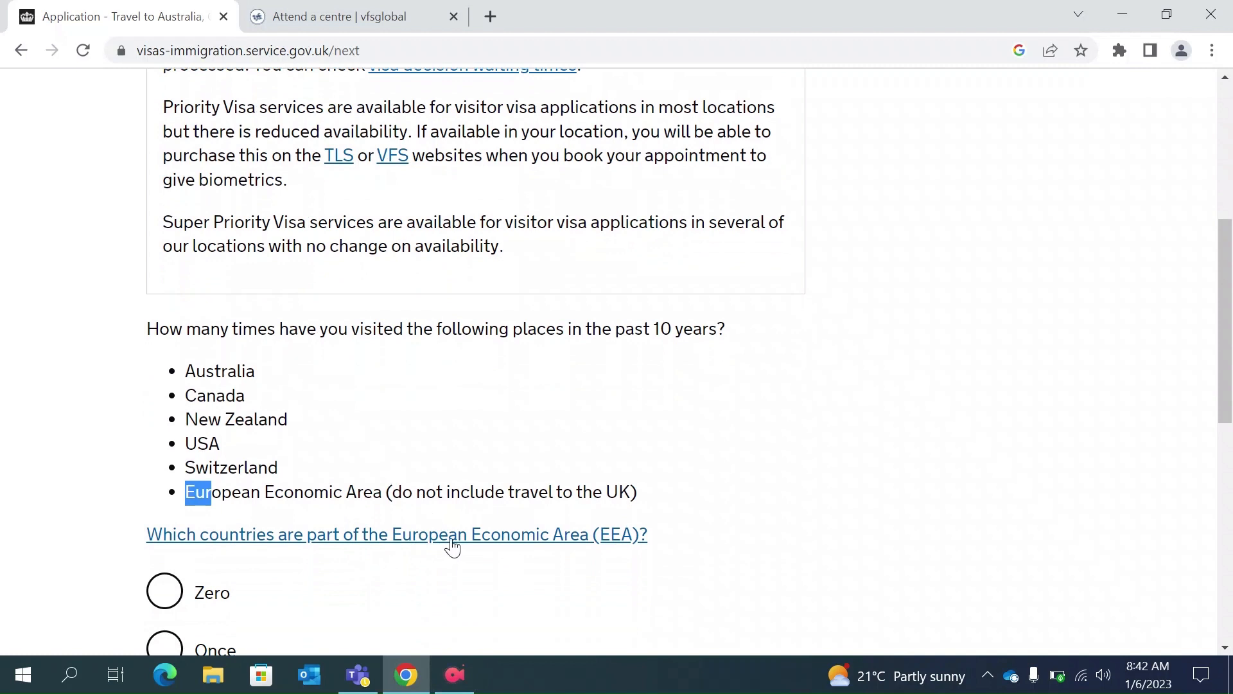
scroll(453, 547, "down", 1)
left_click(174, 528)
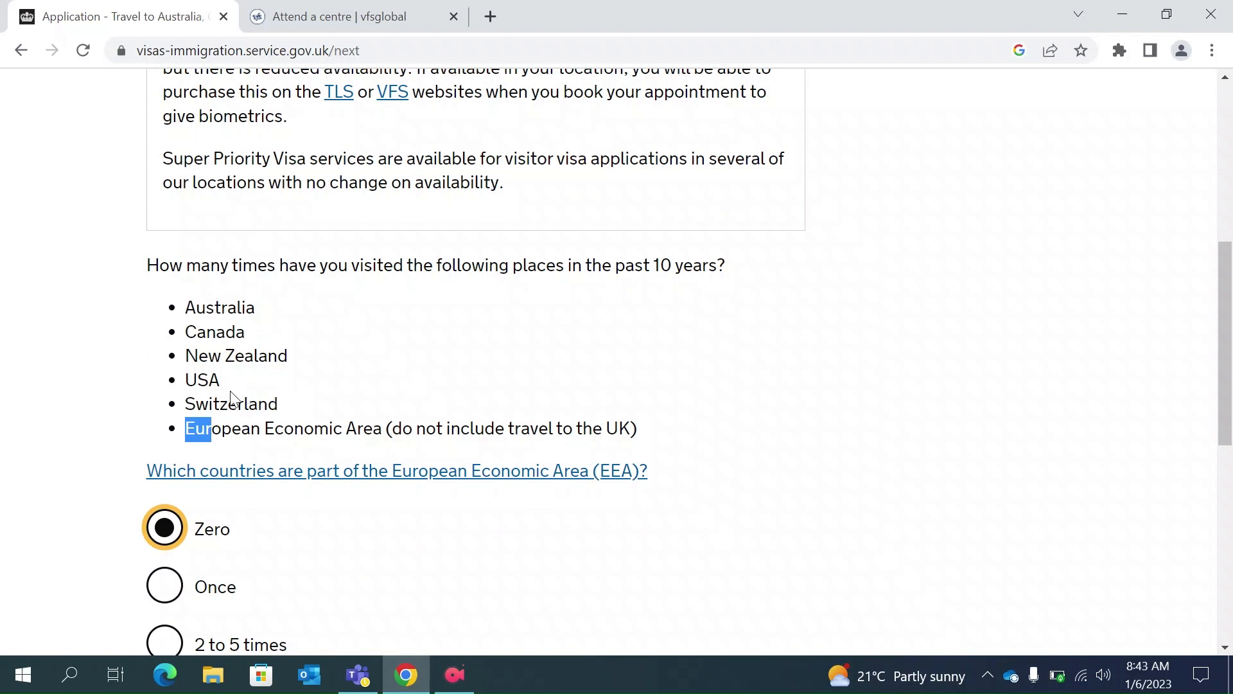
scroll(233, 397, "down", 1)
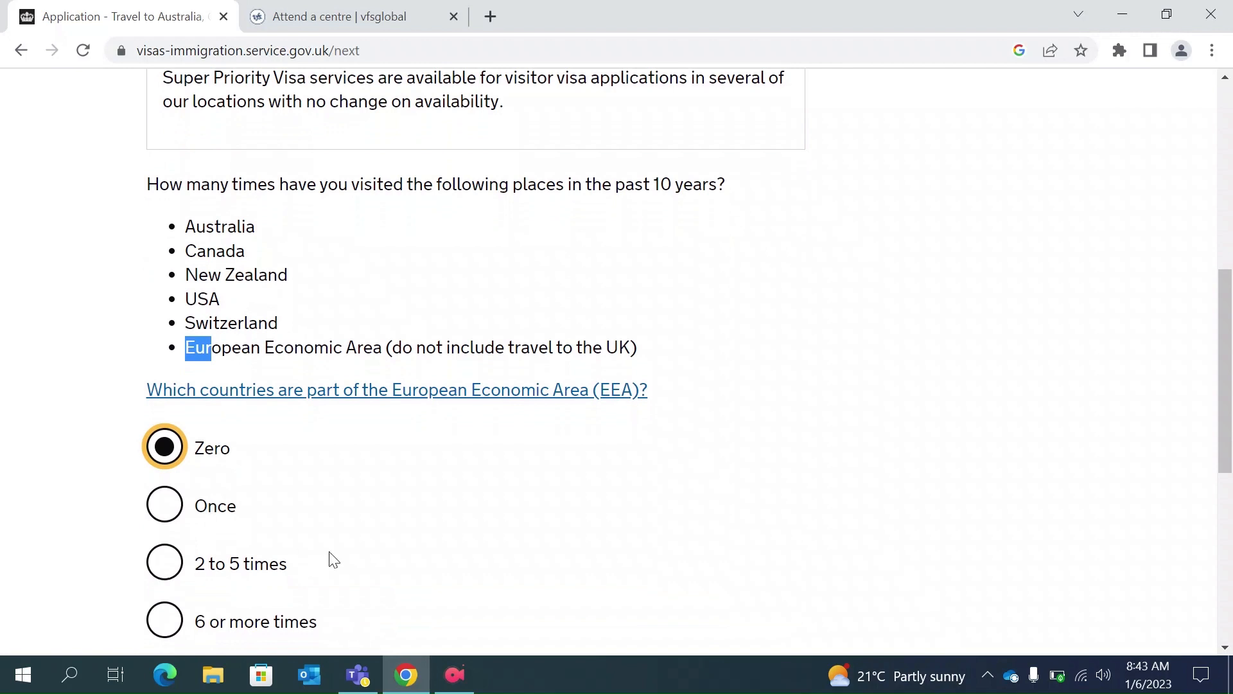
scroll(308, 555, "down", 2)
left_click(274, 544)
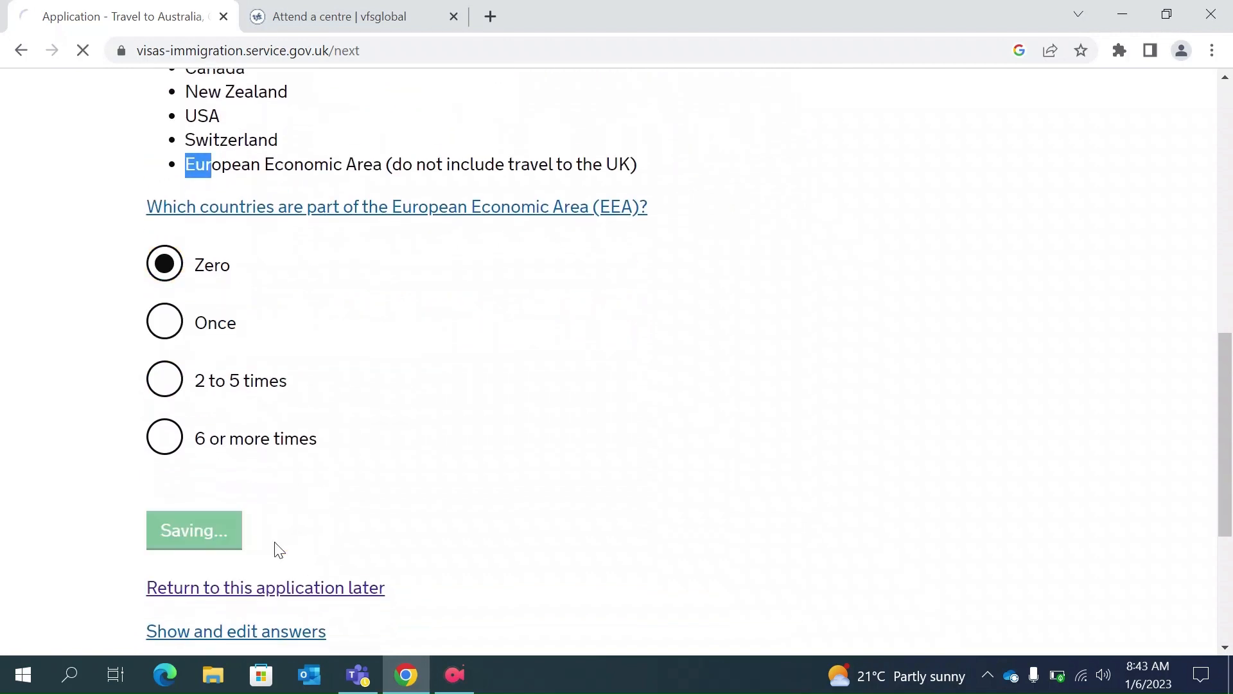
Answer No to having visited other countries in World travel history and save.
scroll(443, 483, "down", 3)
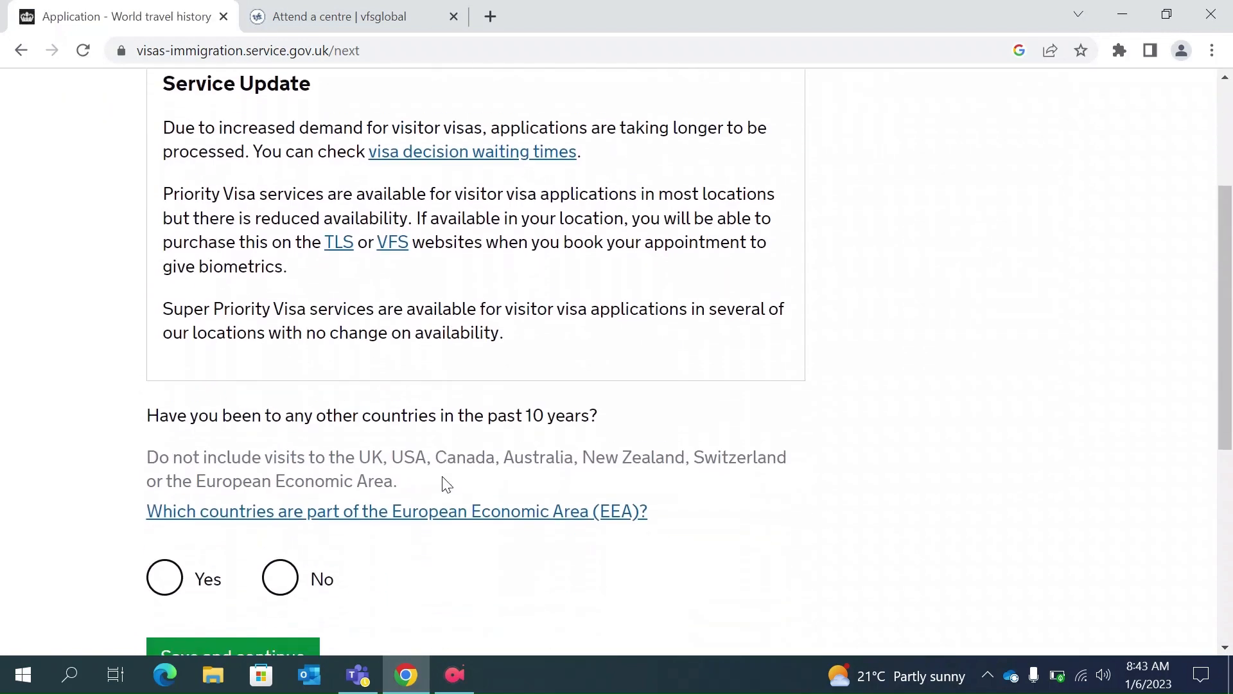
left_click(273, 548)
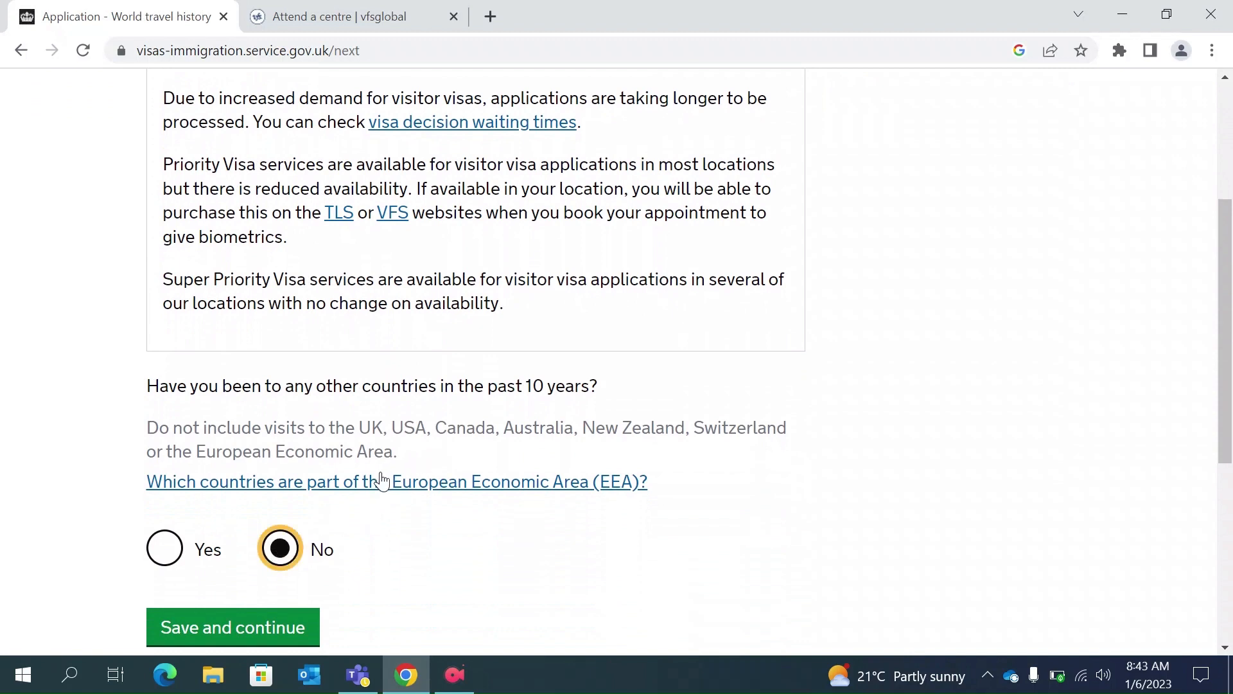
left_click(158, 567)
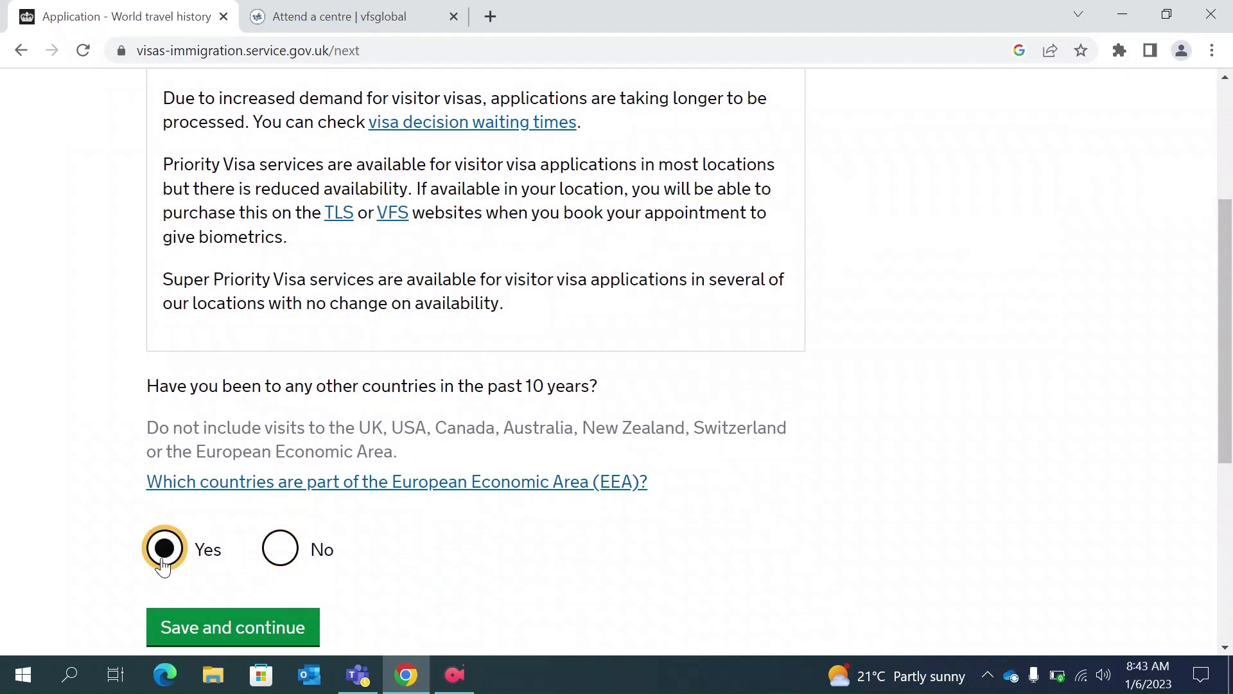
left_click(282, 558)
left_click(251, 617)
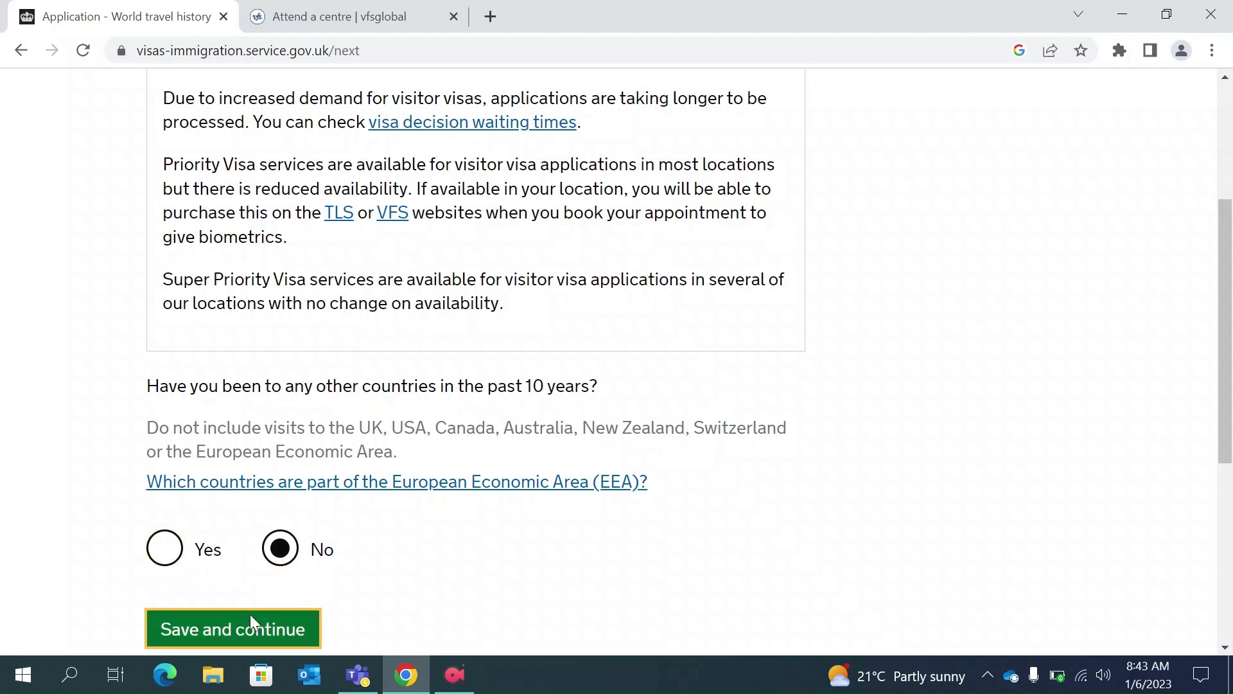
Answer No to past refusals, deportations or bans in Immigration history and save.
scroll(423, 533, "down", 3)
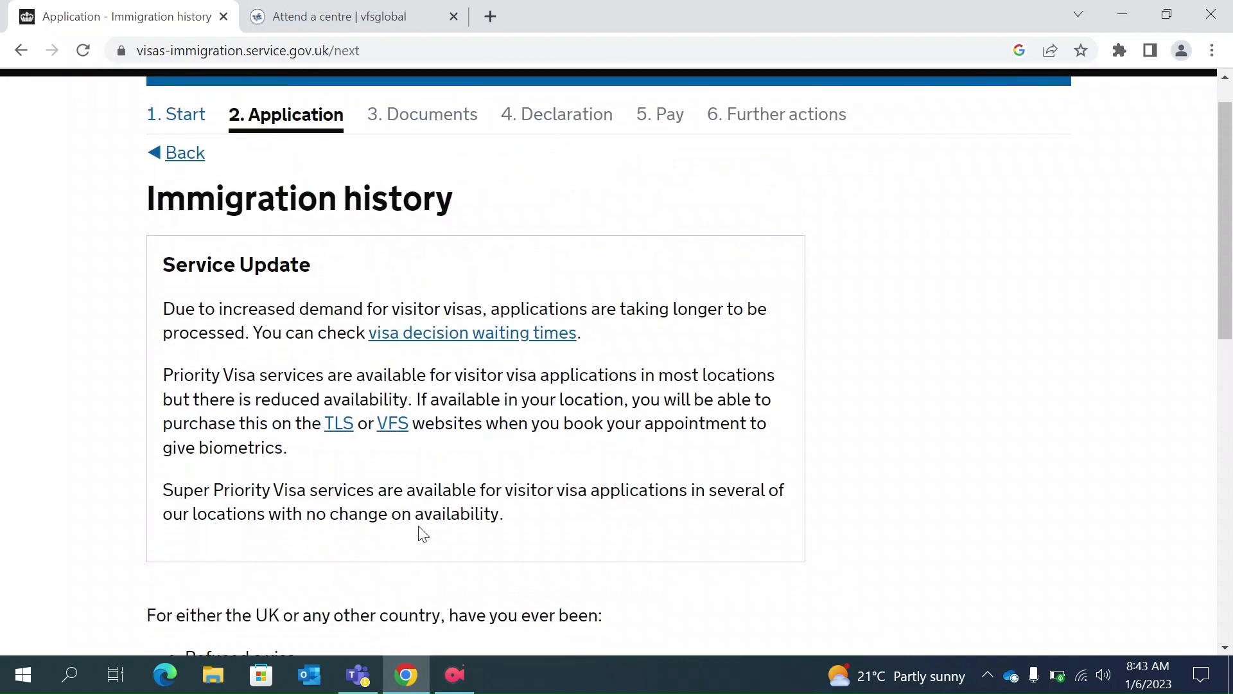
scroll(423, 533, "down", 4)
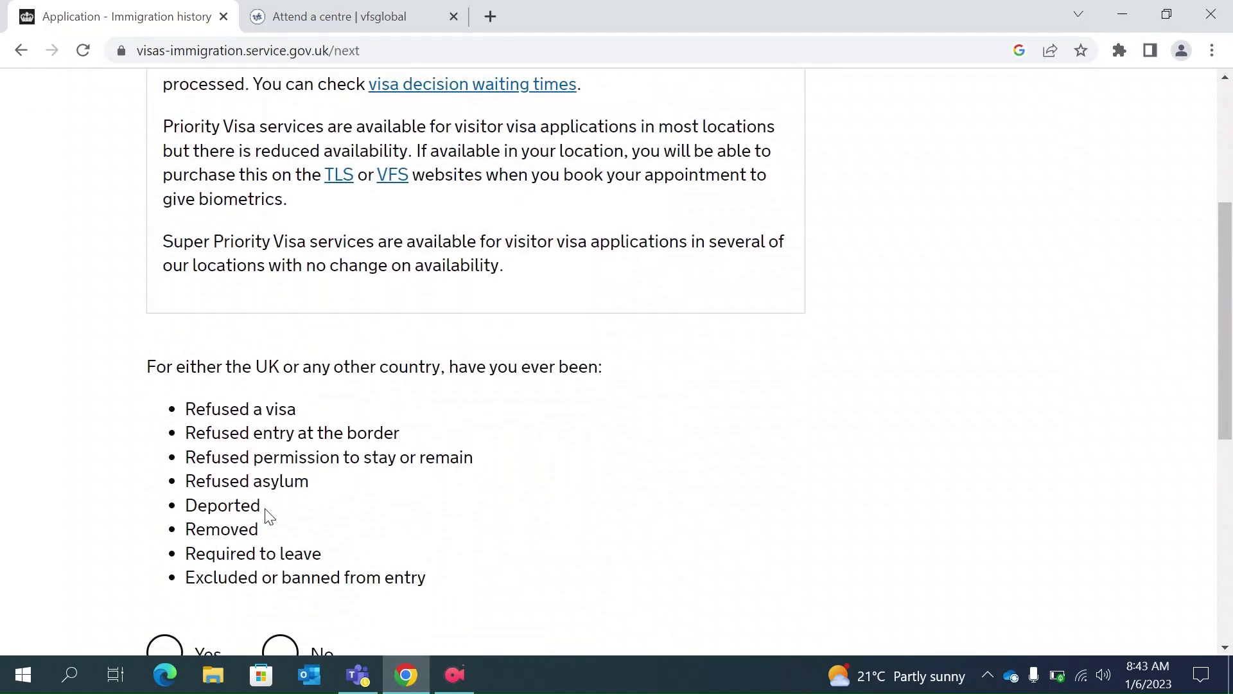
scroll(353, 531, "down", 1)
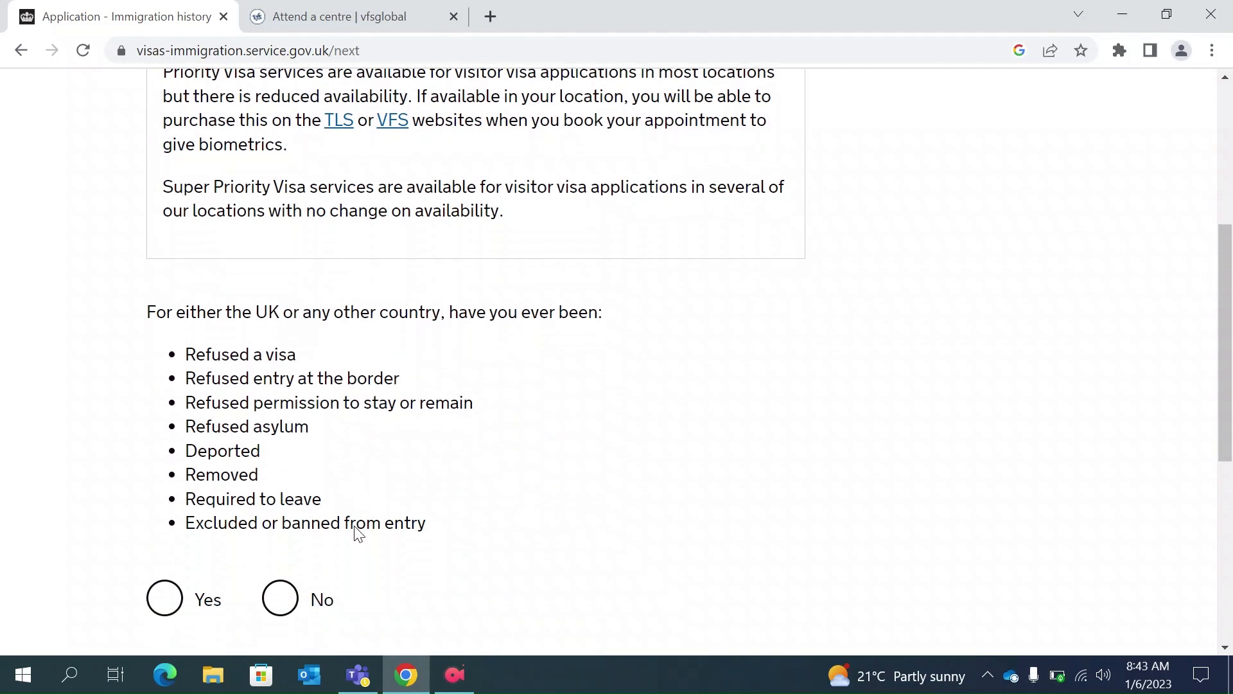
left_click(286, 605)
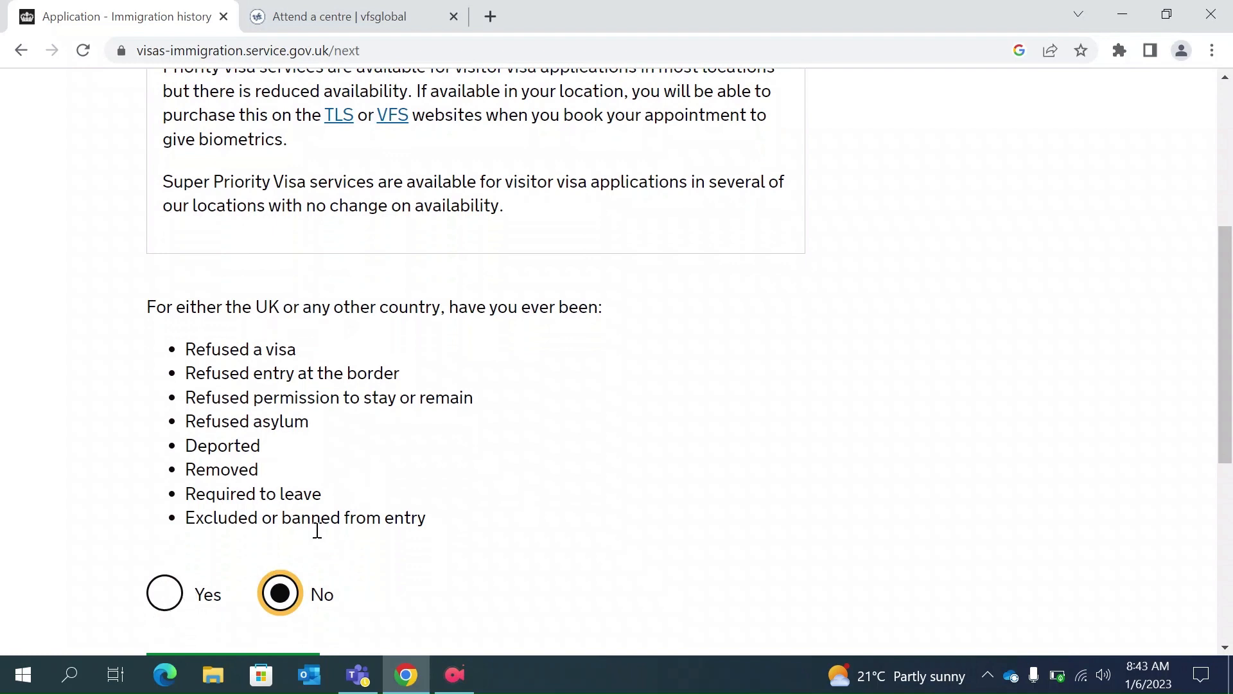
scroll(317, 531, "down", 1)
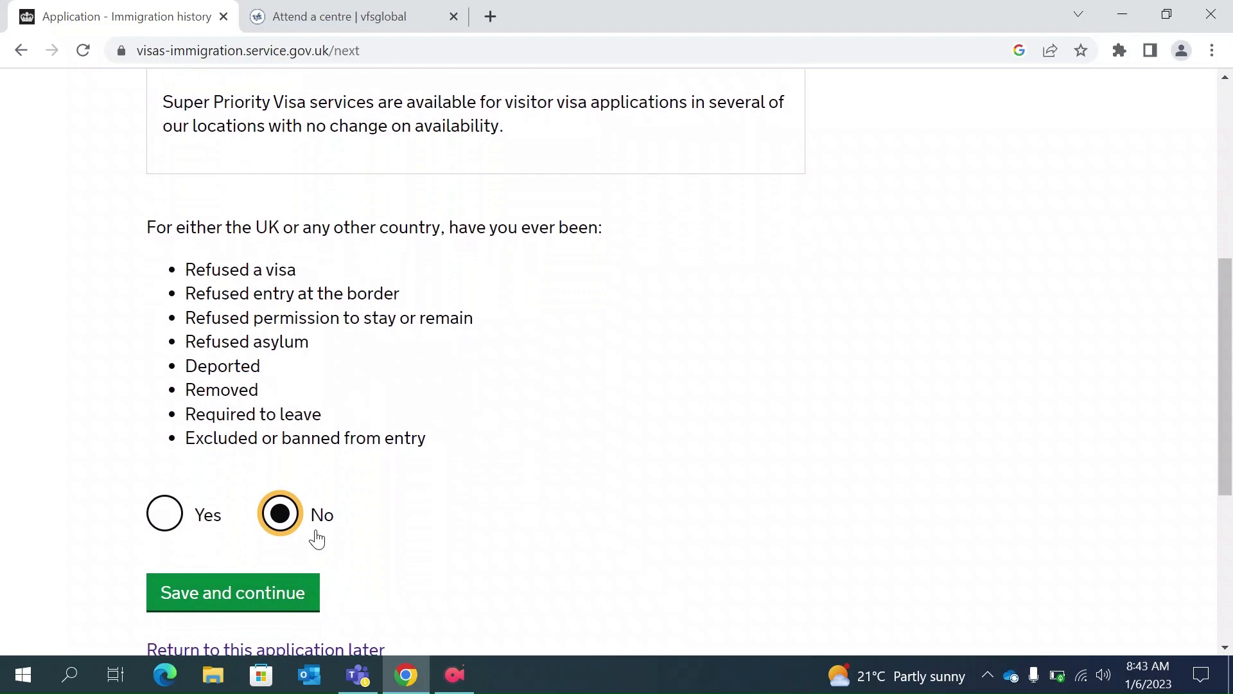
left_click(268, 610)
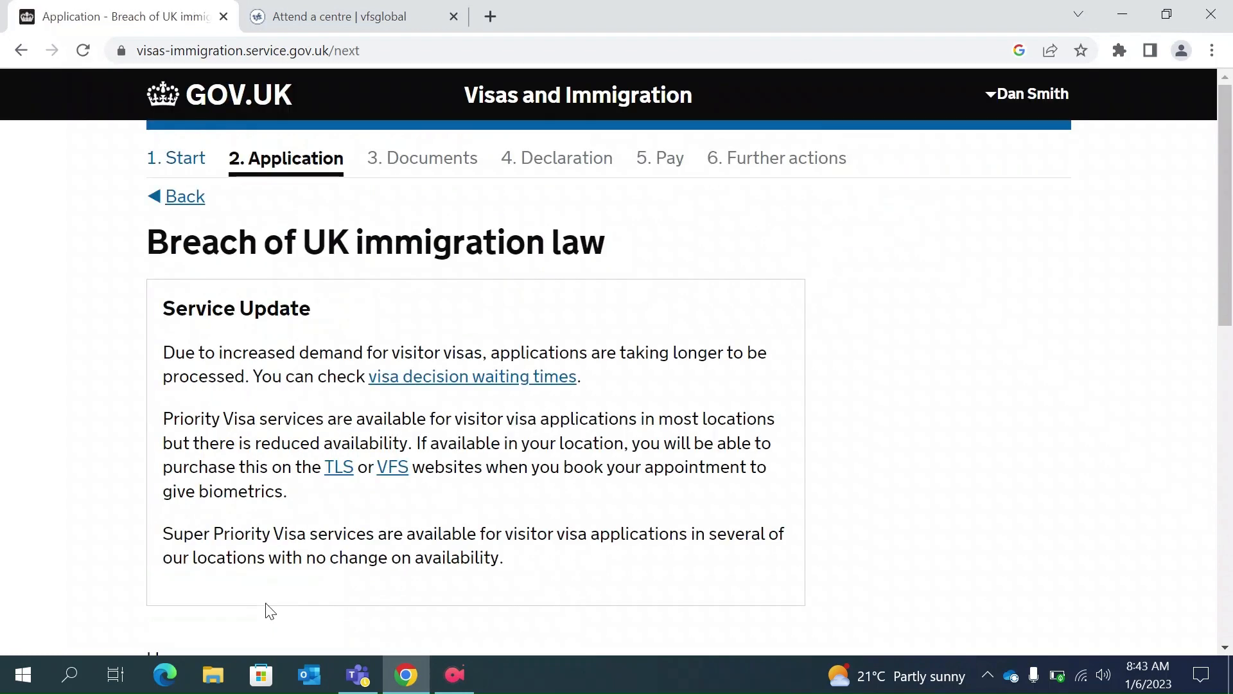
Answer No to ever breaching UK immigration law and save.
scroll(523, 458, "down", 5)
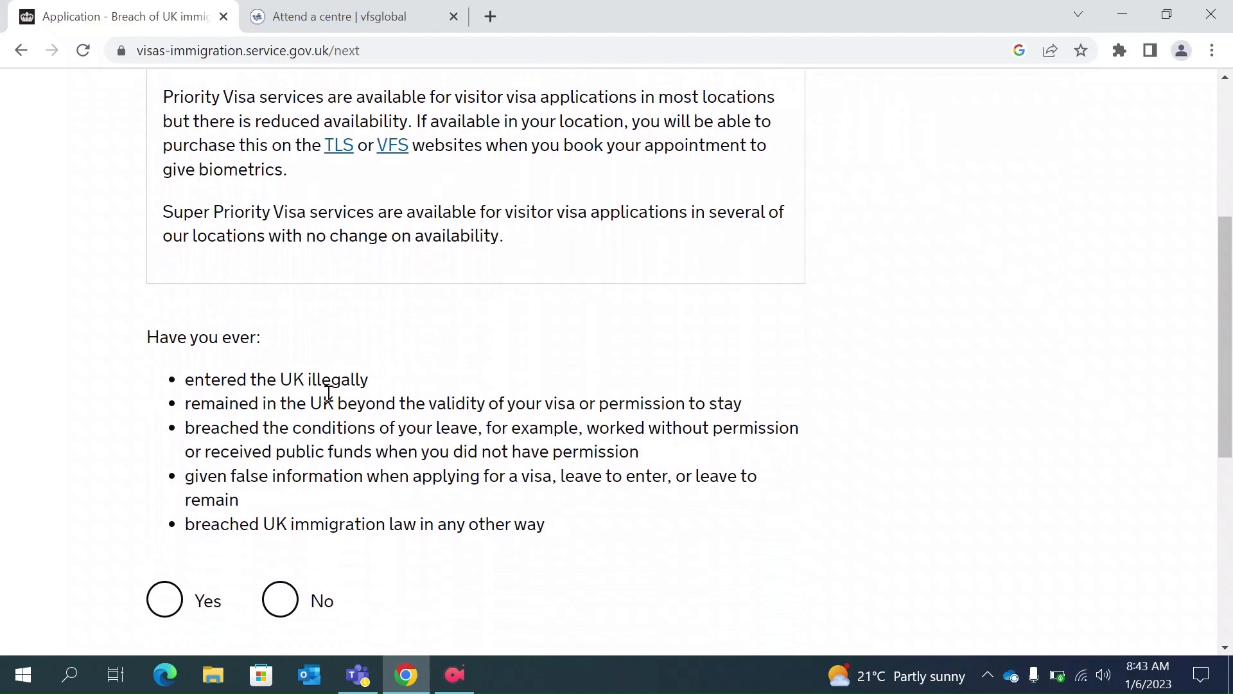
left_click(283, 615)
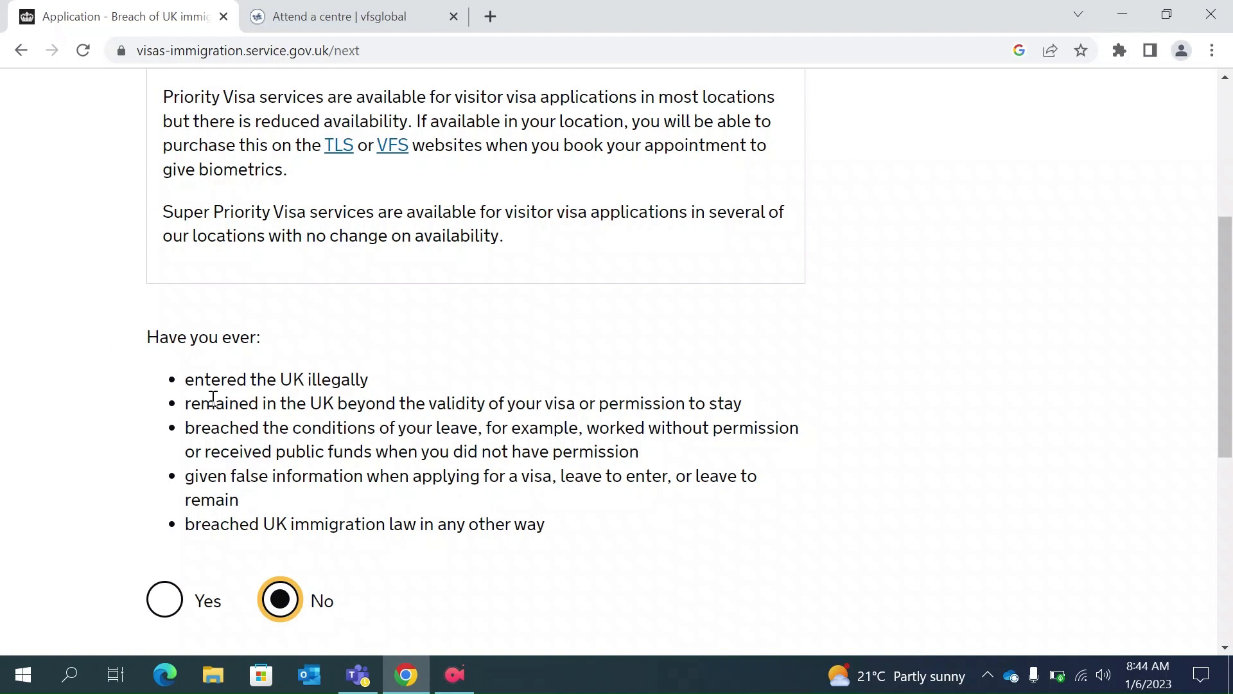
scroll(442, 515, "down", 3)
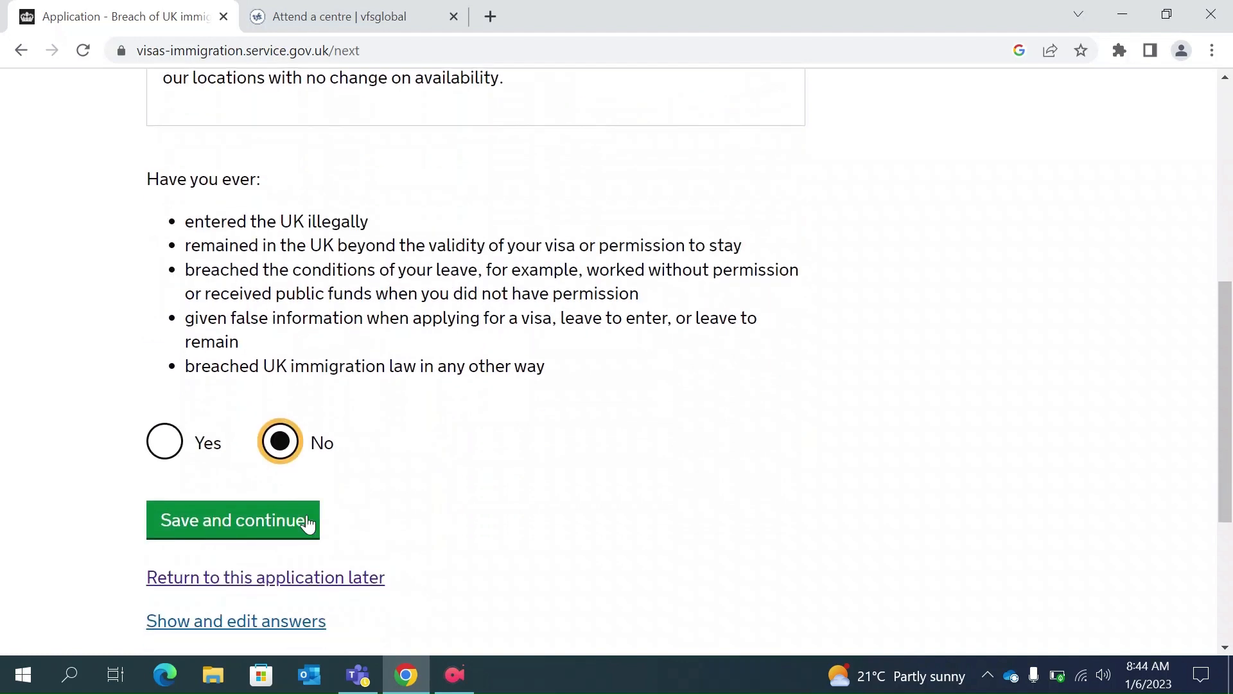
left_click(279, 523)
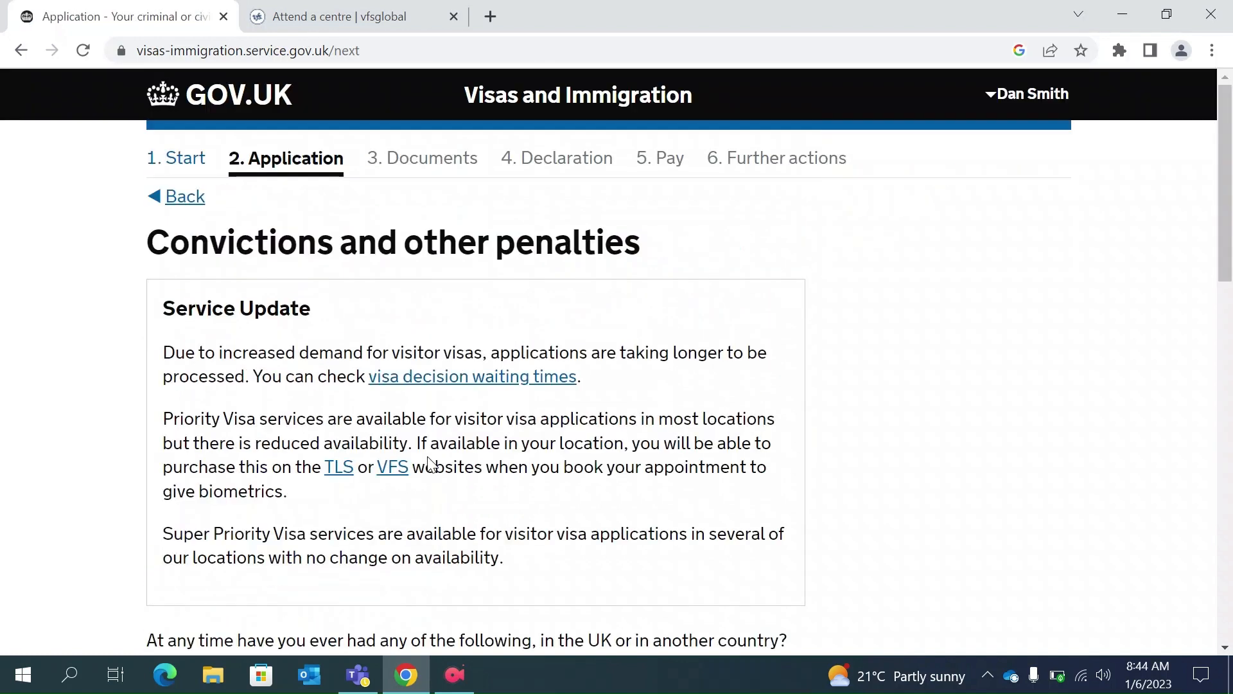
Choose 'No, I have never had any of these' for convictions and penalties, and save.
scroll(427, 462, "down", 3)
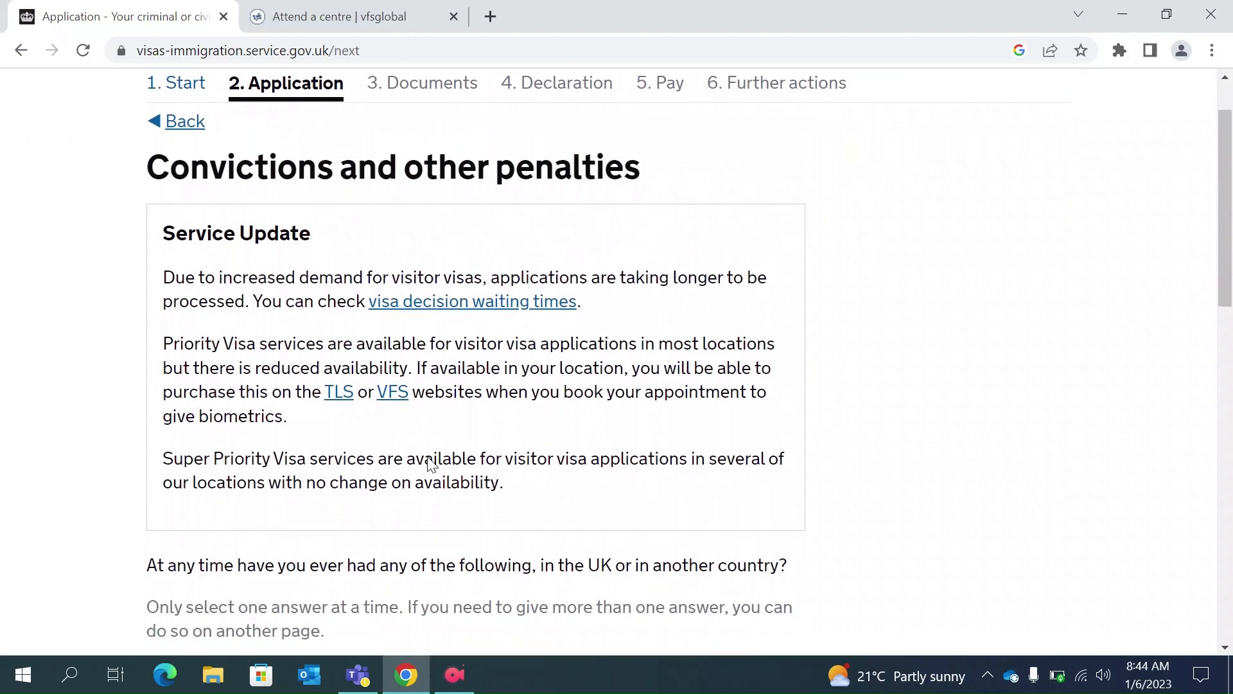
scroll(431, 464, "down", 2)
scroll(419, 493, "down", 1)
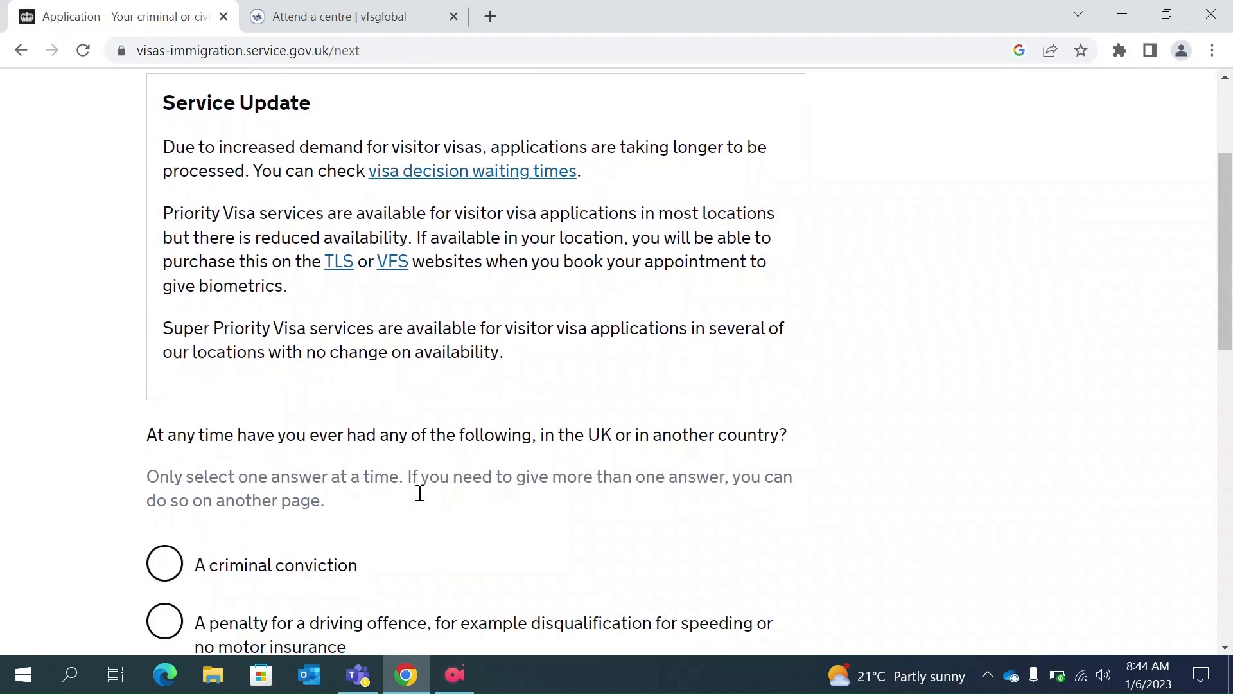
scroll(432, 495, "down", 3)
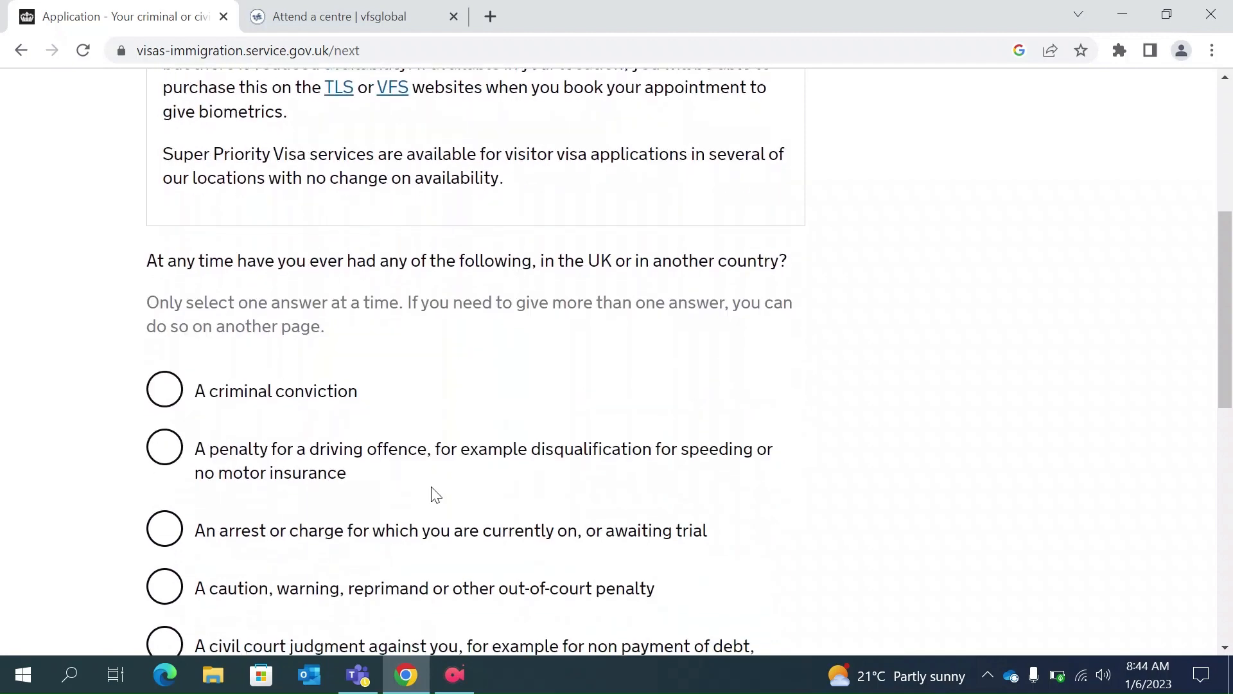
scroll(434, 561, "down", 2)
scroll(431, 561, "down", 1)
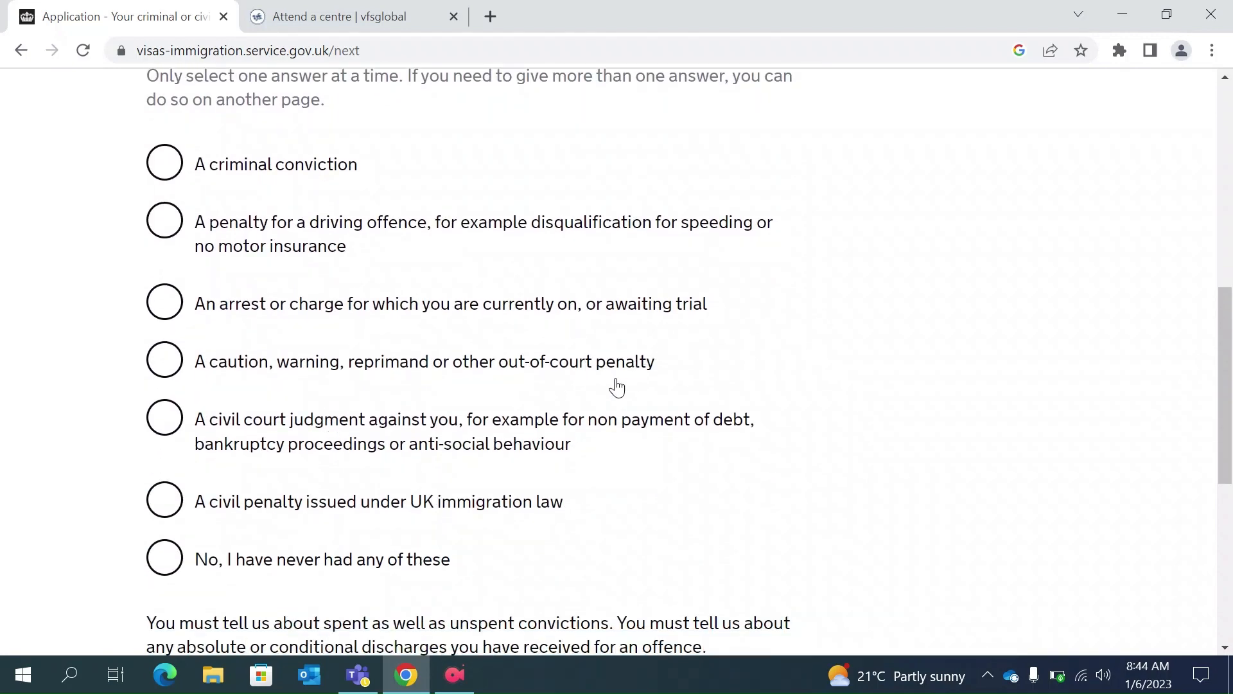
scroll(541, 443, "down", 1)
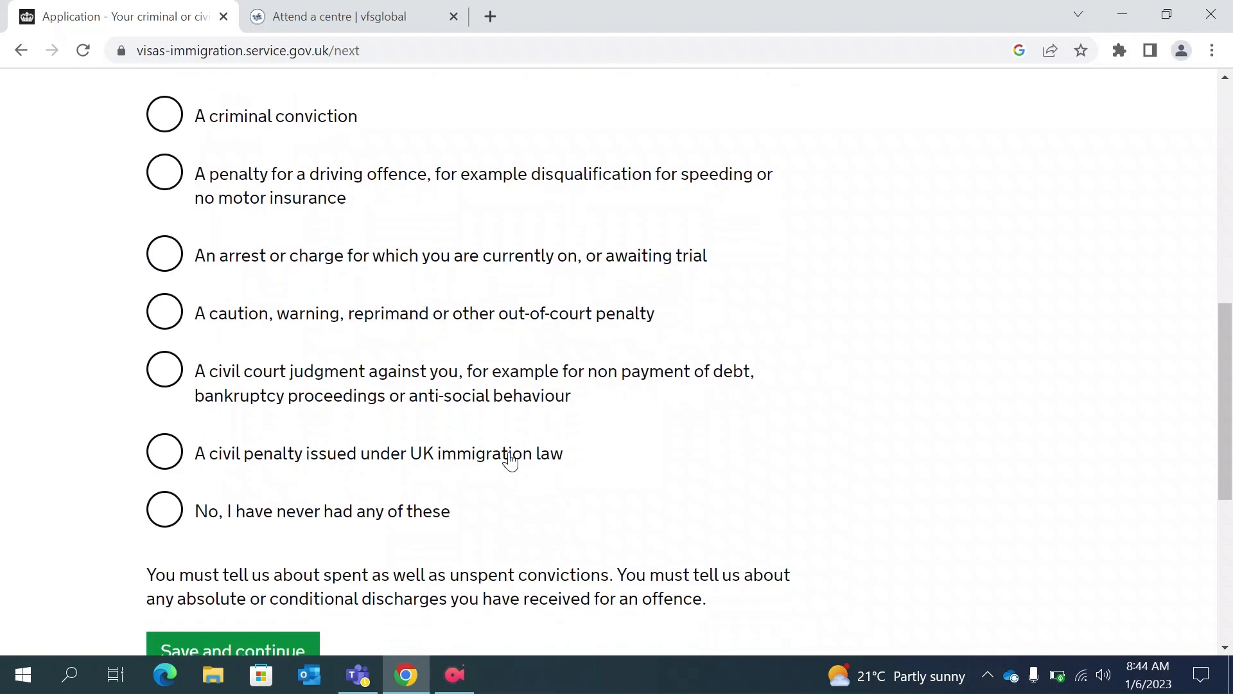
left_click(165, 510)
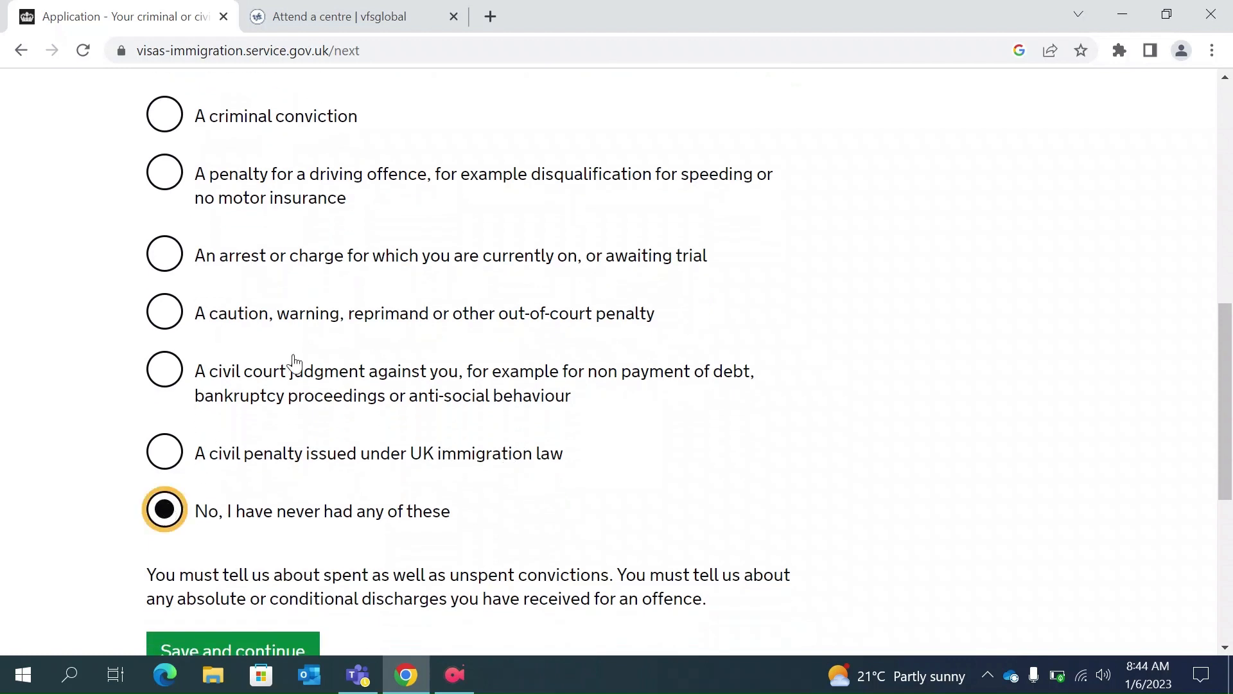
scroll(357, 349, "up", 1)
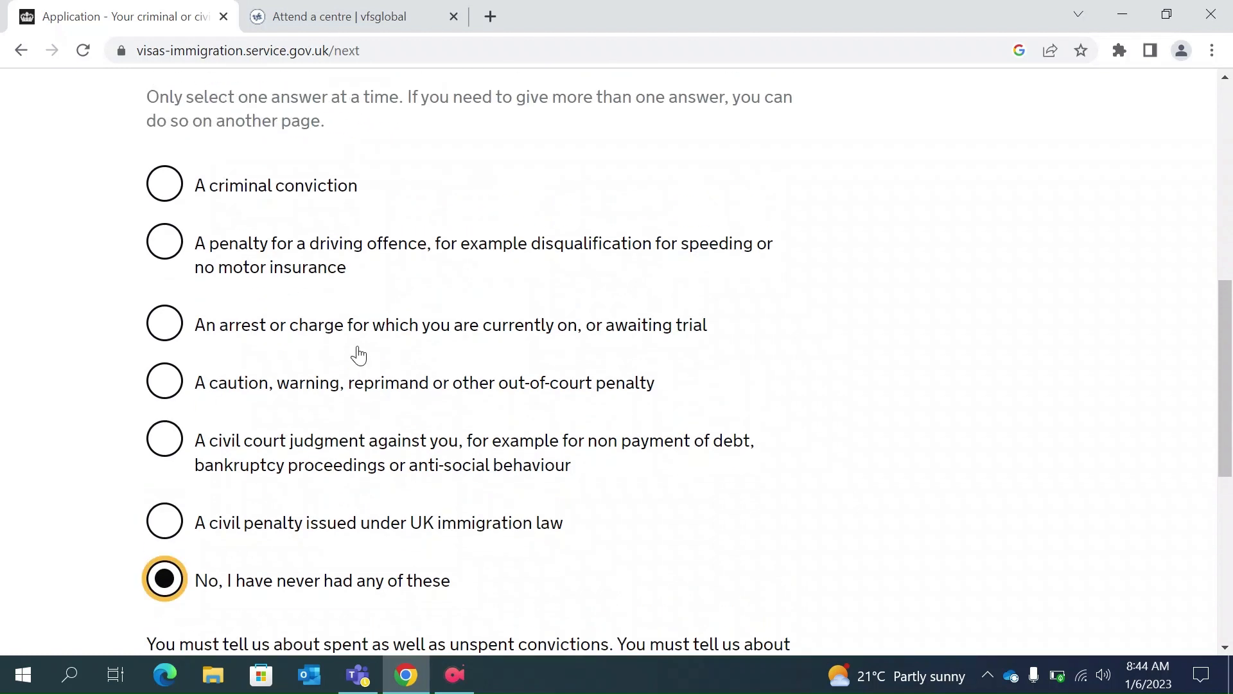
scroll(358, 355, "down", 1)
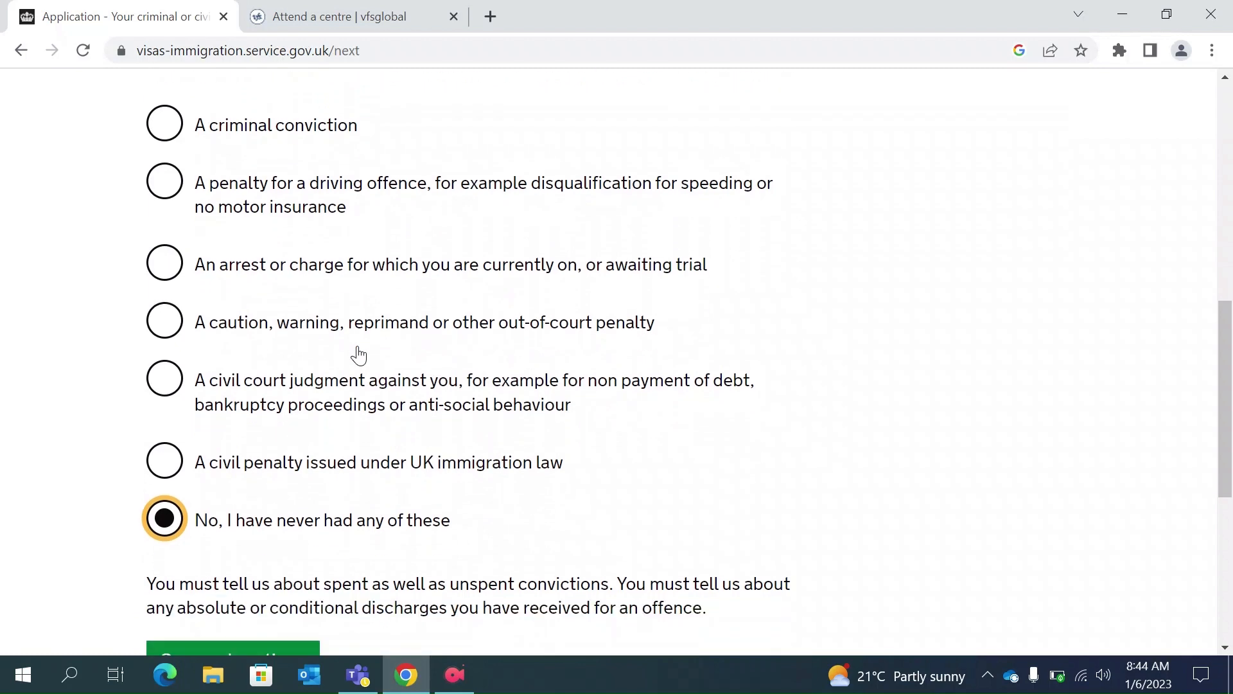
scroll(358, 355, "down", 2)
left_click(247, 566)
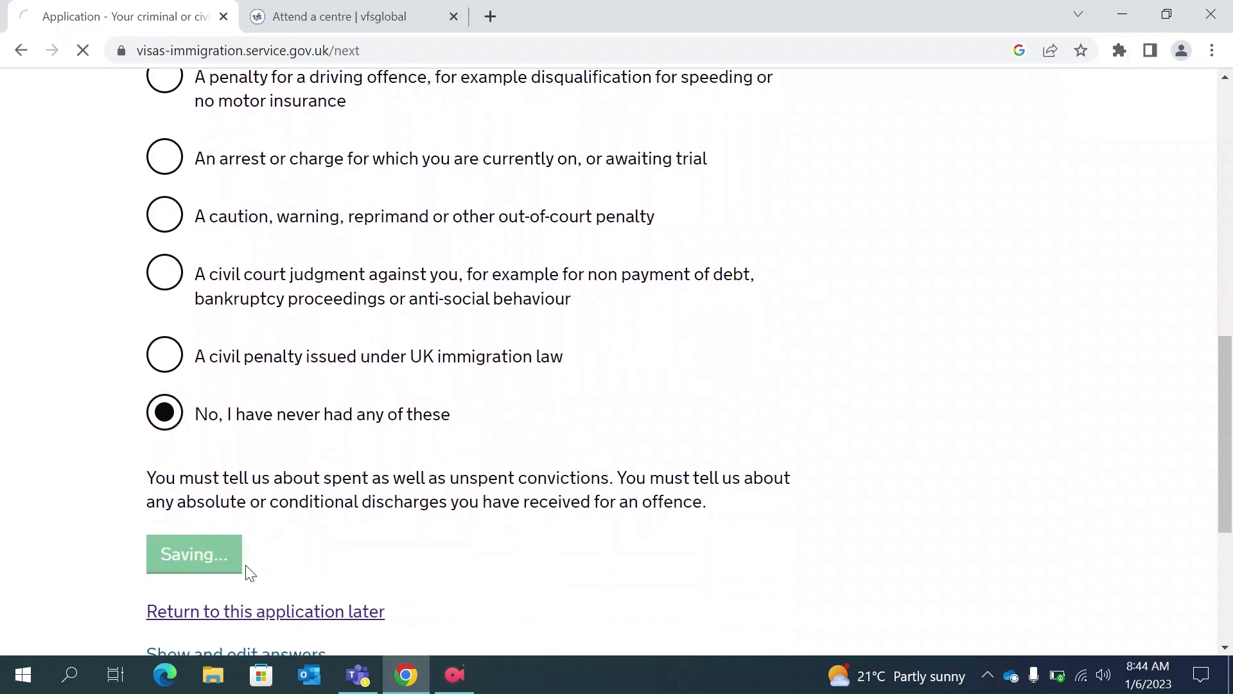
Answer No to war crimes involvement, confirm the information was read, and save.
scroll(419, 462, "down", 3)
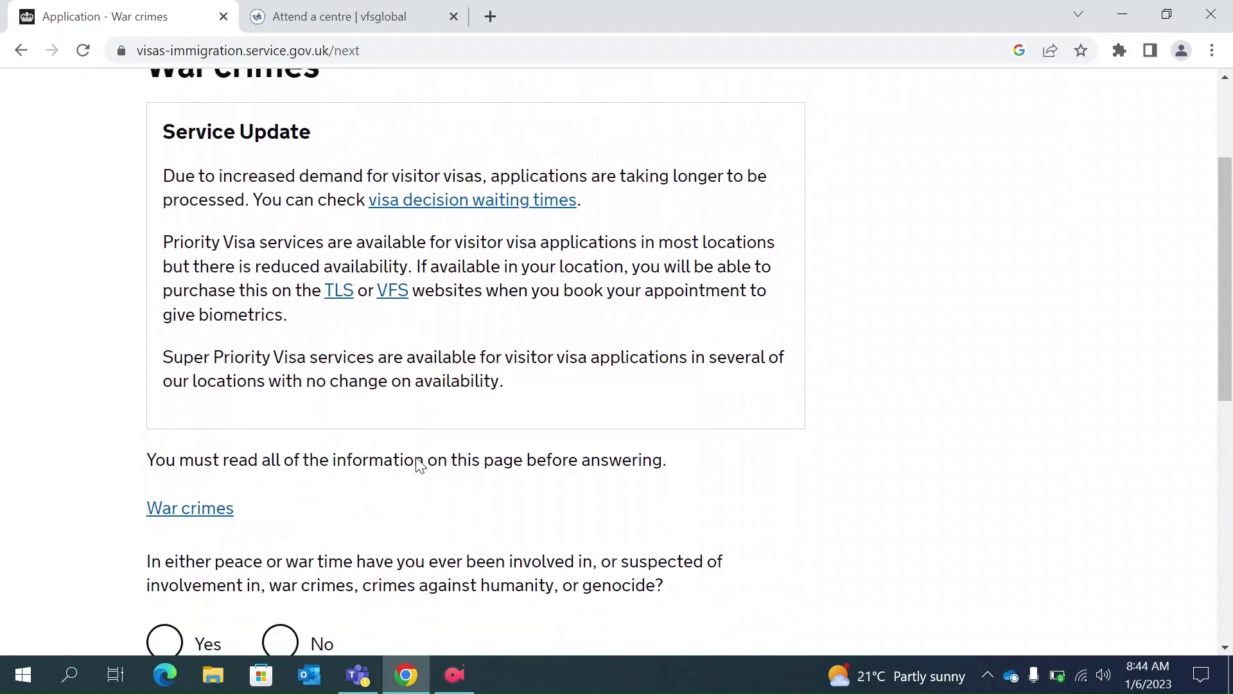
scroll(420, 464, "down", 1)
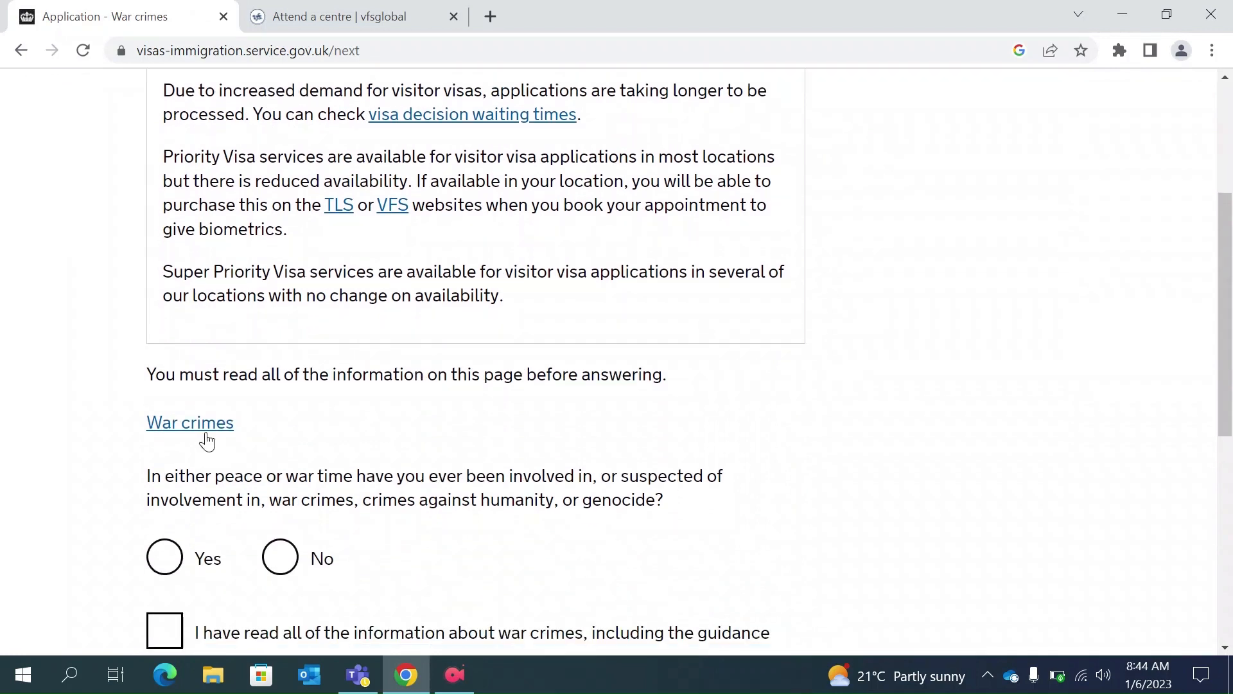
scroll(352, 473, "down", 1)
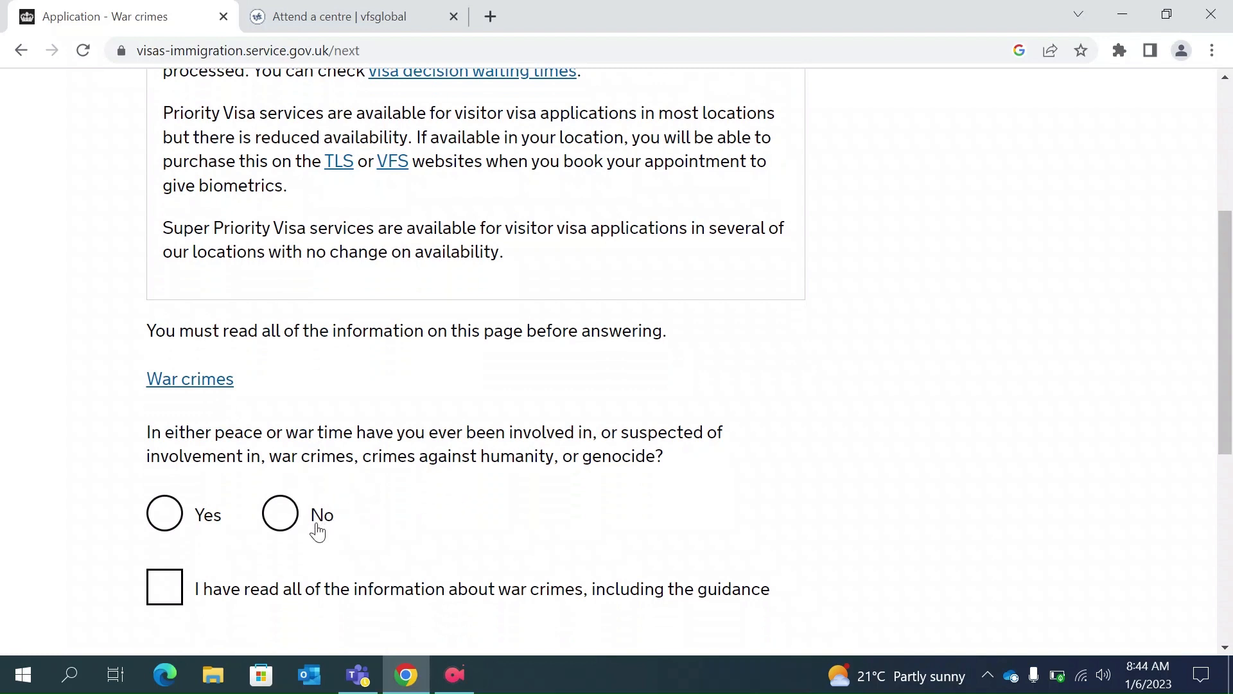
left_click(284, 526)
scroll(322, 531, "down", 1)
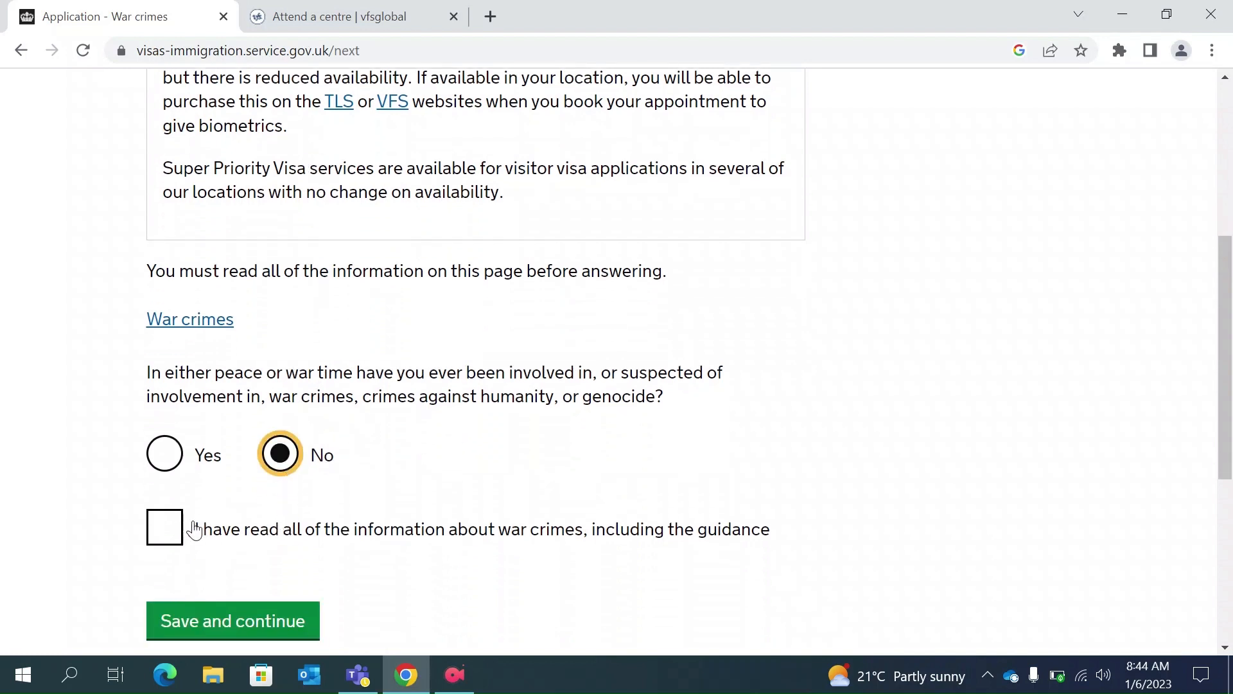
left_click(176, 528)
left_click(269, 613)
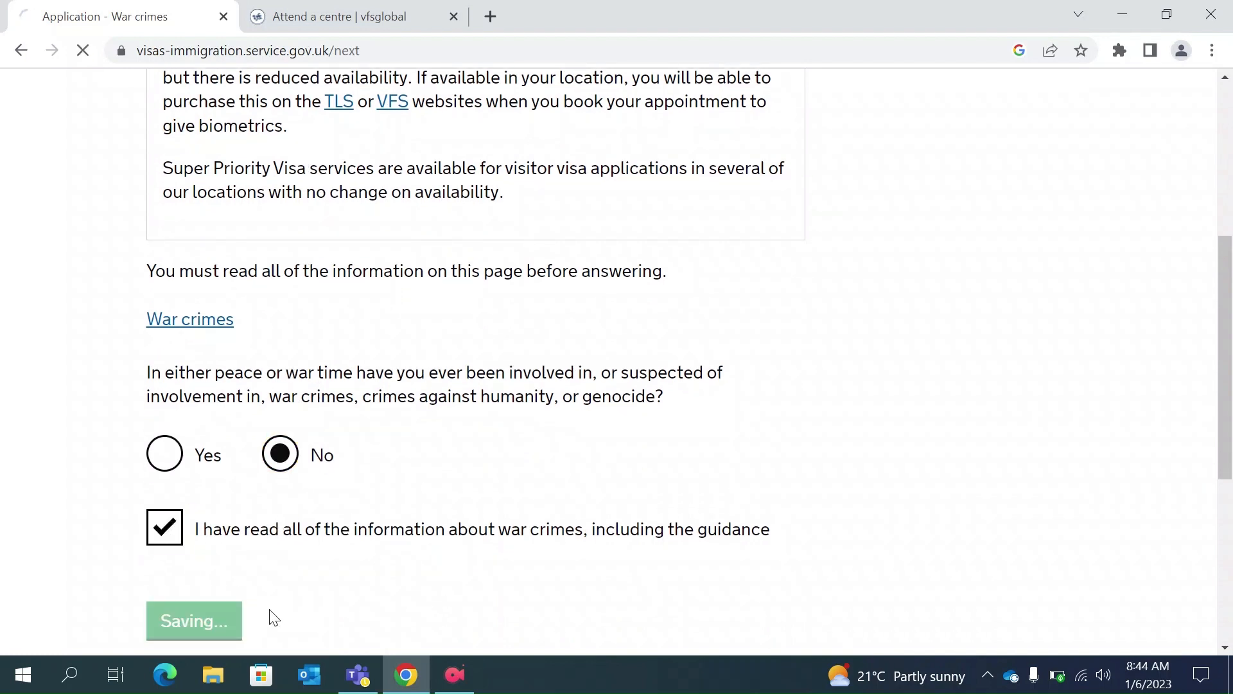
Answer No to all three terrorism questions, tick the guidance confirmation, and save.
scroll(407, 501, "down", 5)
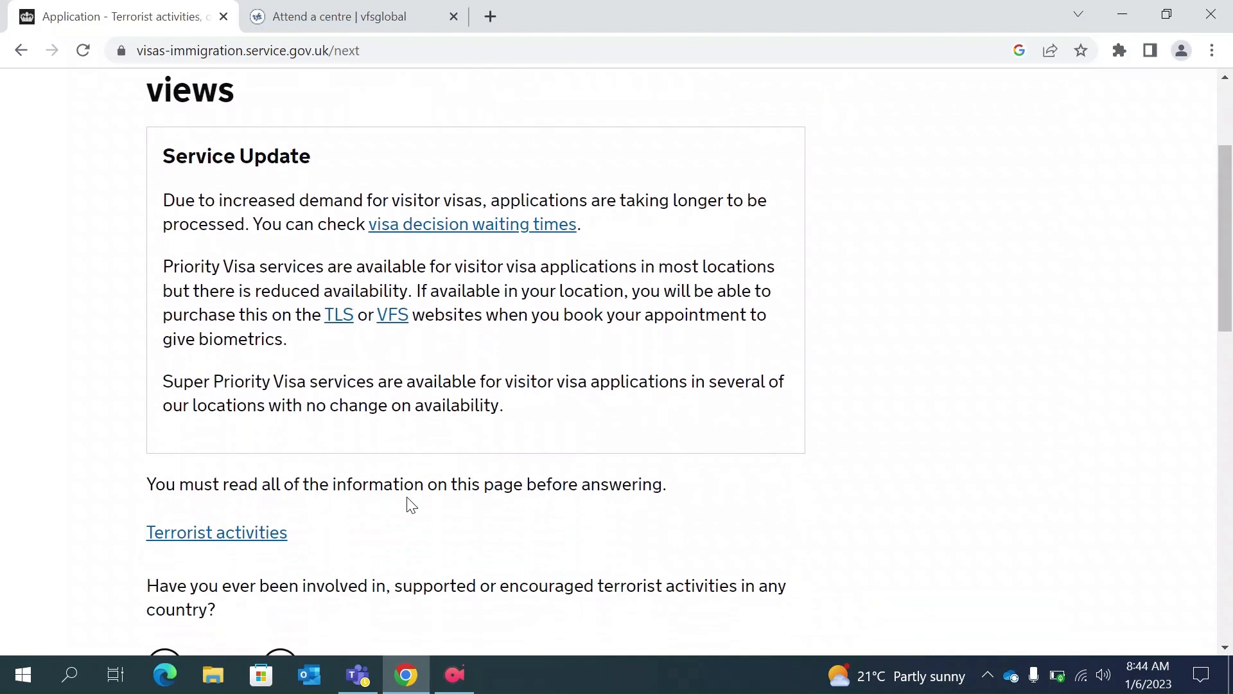
scroll(373, 557, "down", 2)
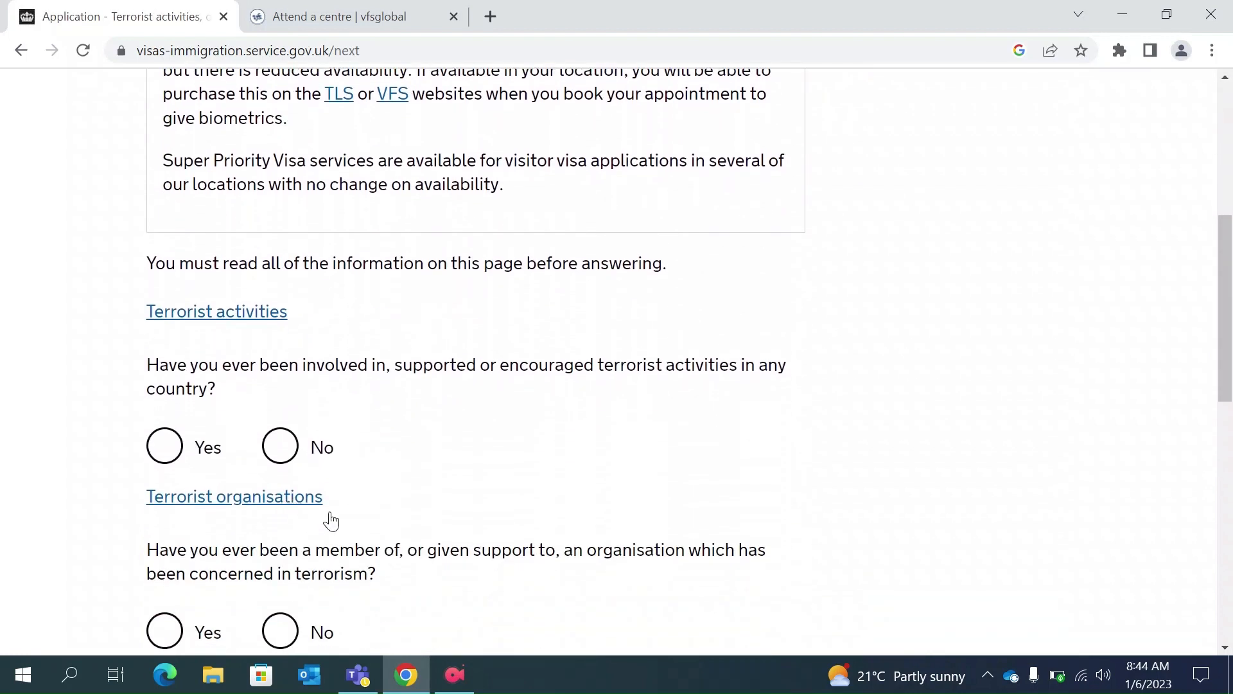
scroll(329, 519, "down", 2)
scroll(424, 498, "down", 3)
scroll(421, 488, "up", 2)
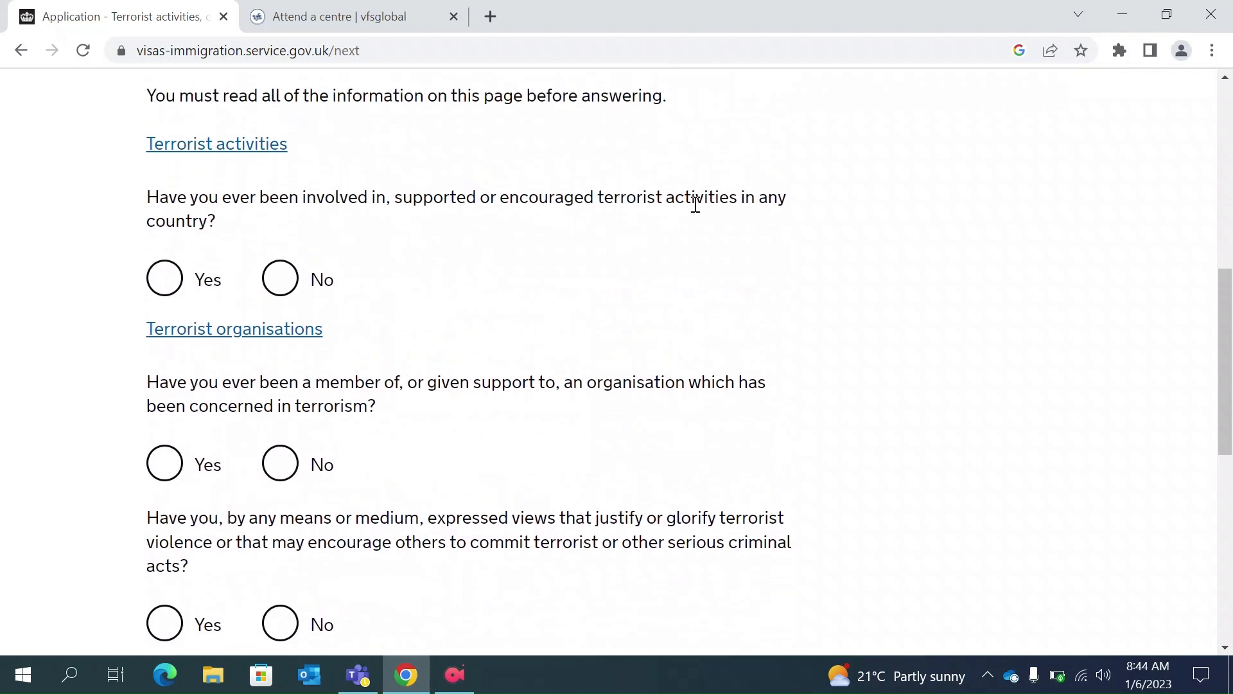
left_click(277, 286)
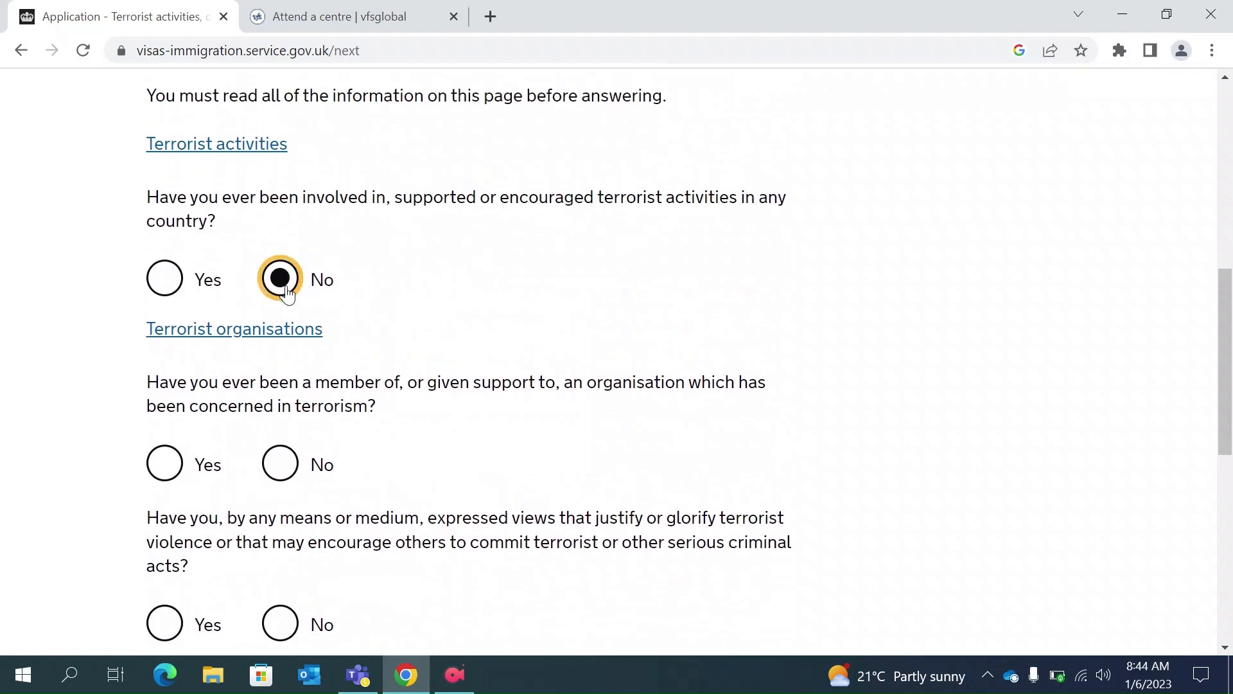
left_click(278, 465)
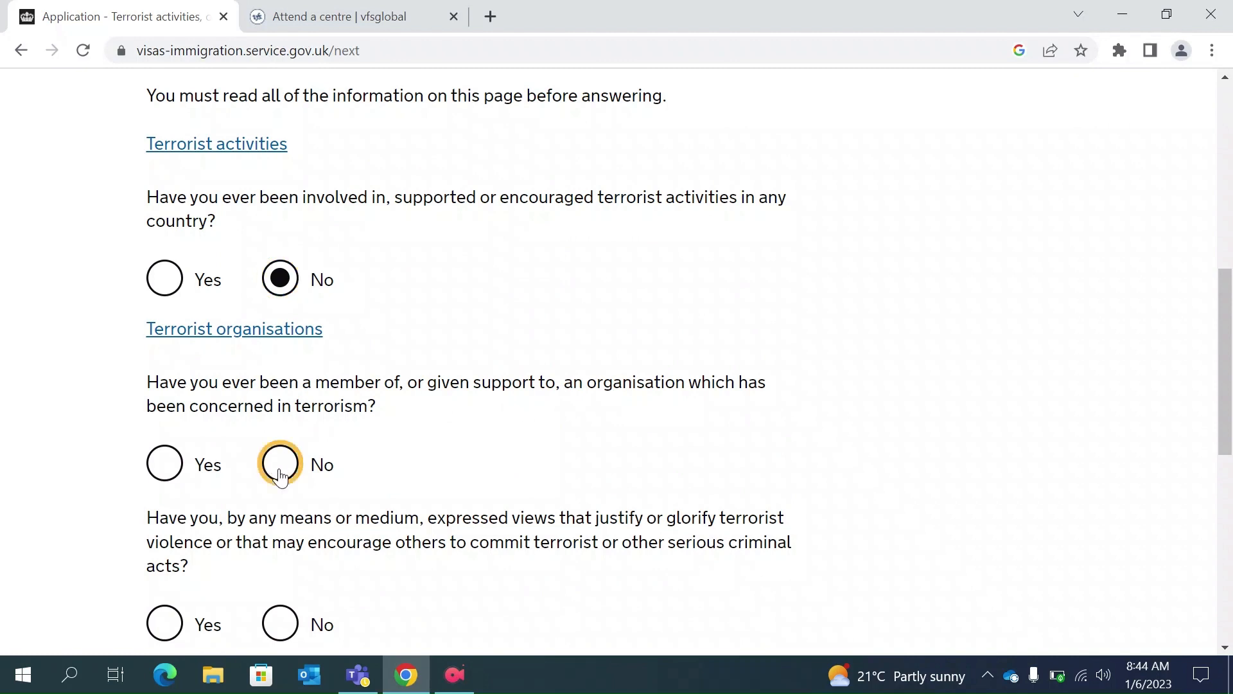
scroll(379, 522, "down", 2)
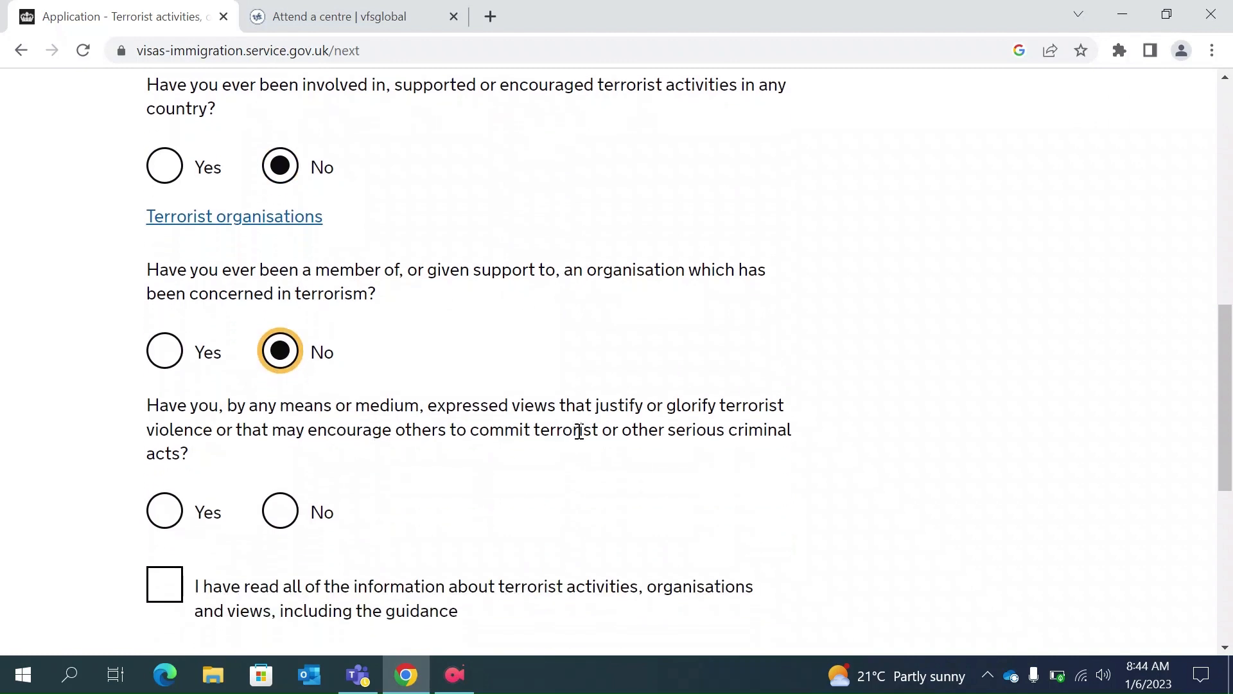
left_click(283, 523)
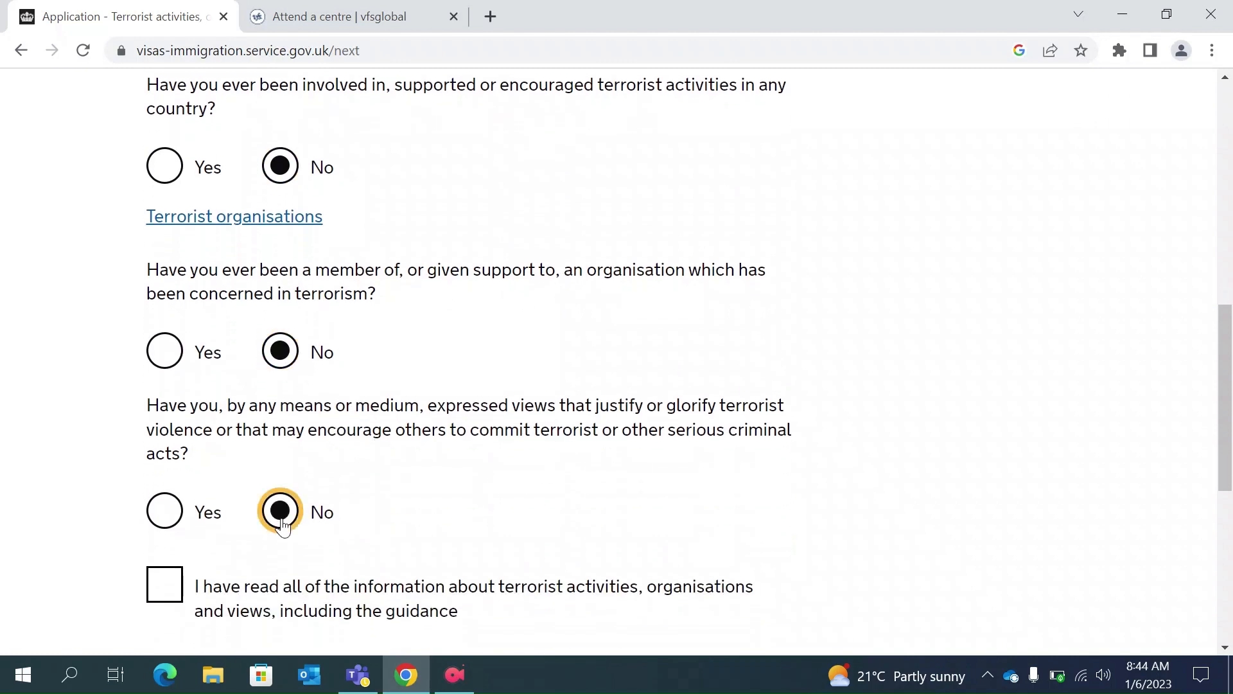
scroll(454, 517, "down", 1)
left_click(165, 536)
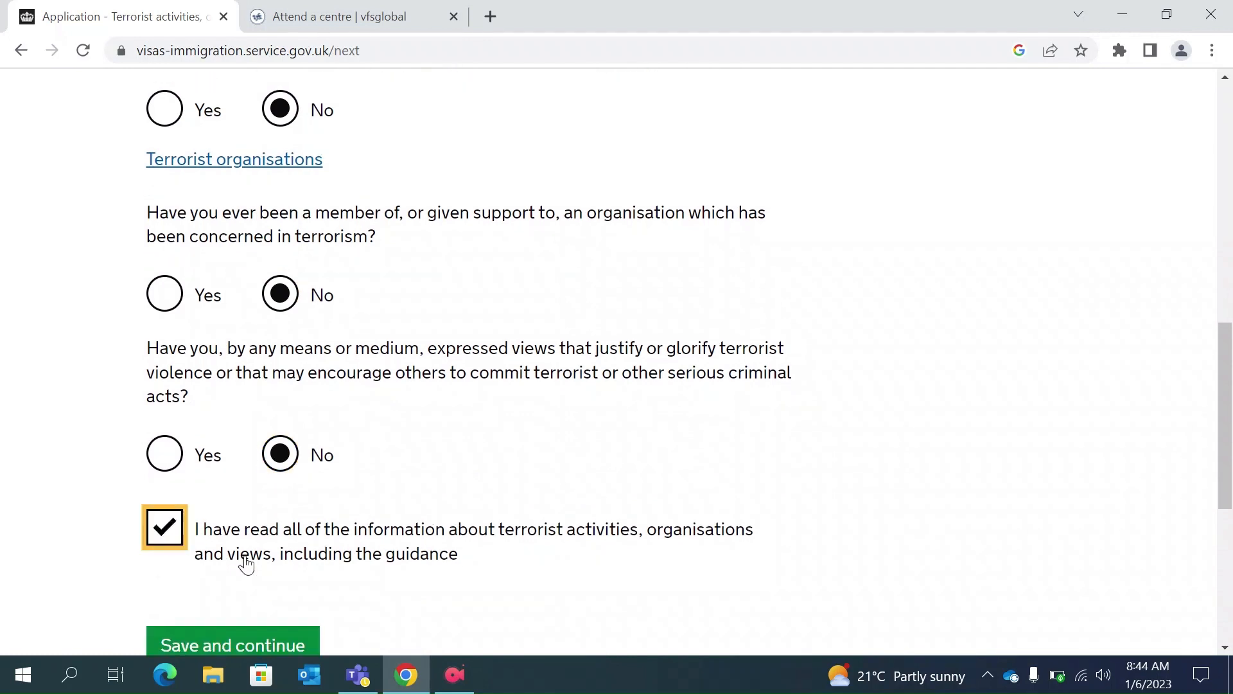
scroll(295, 592, "down", 1)
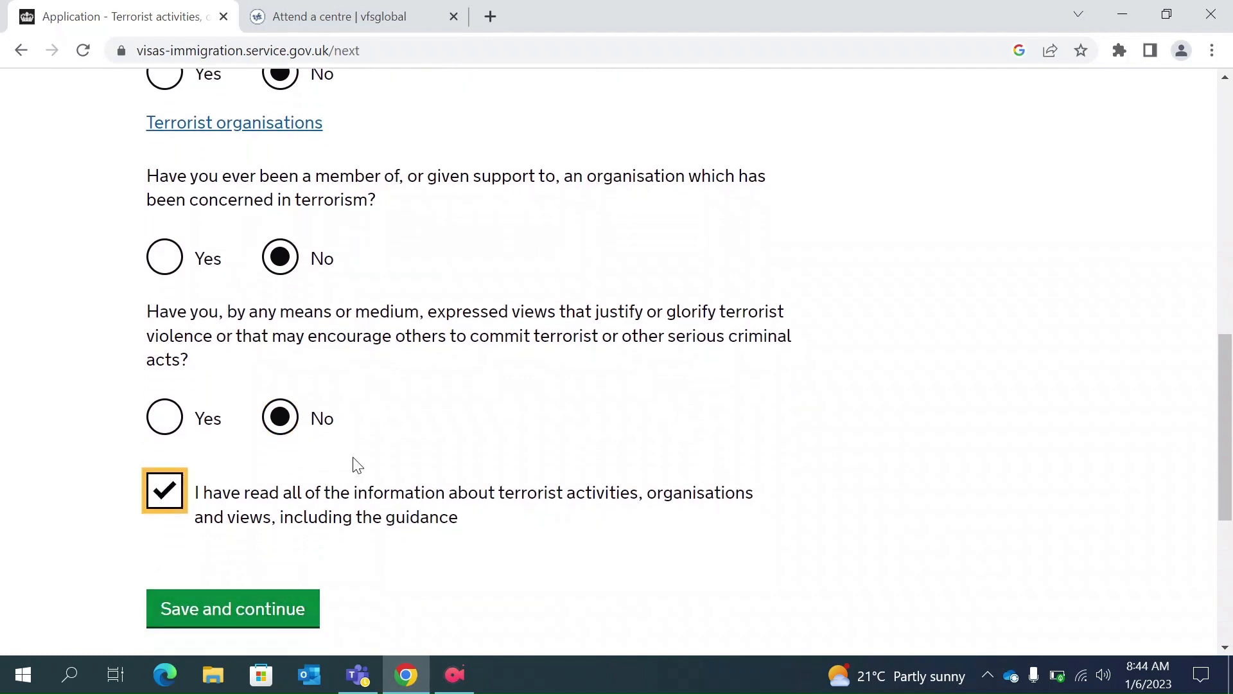
scroll(358, 465, "down", 1)
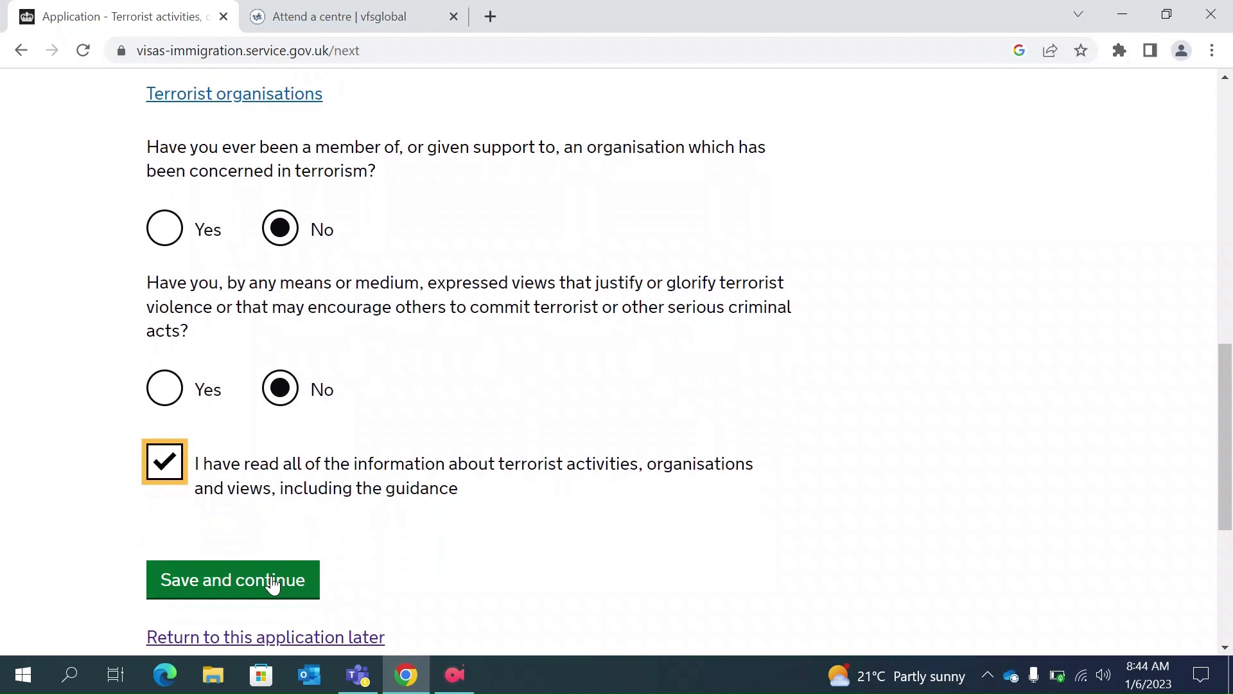
left_click(273, 586)
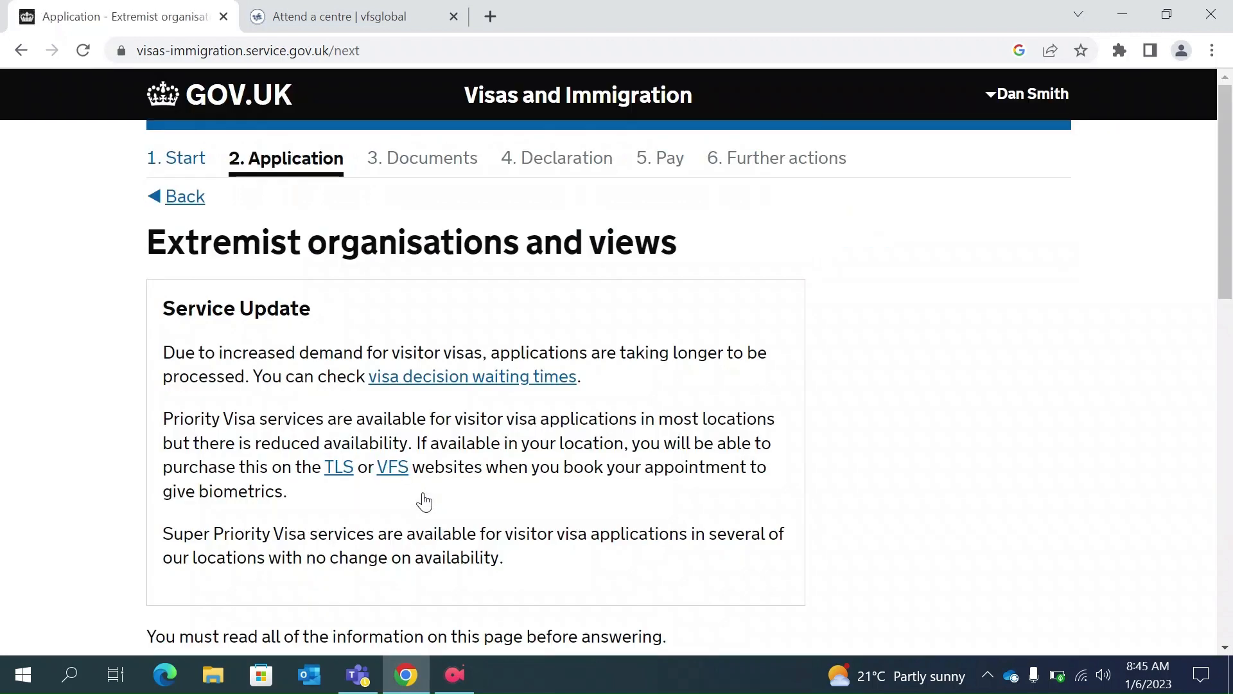
Answer No to extremist organisation membership and extremist views, confirm the guidance, and save.
scroll(424, 501, "down", 3)
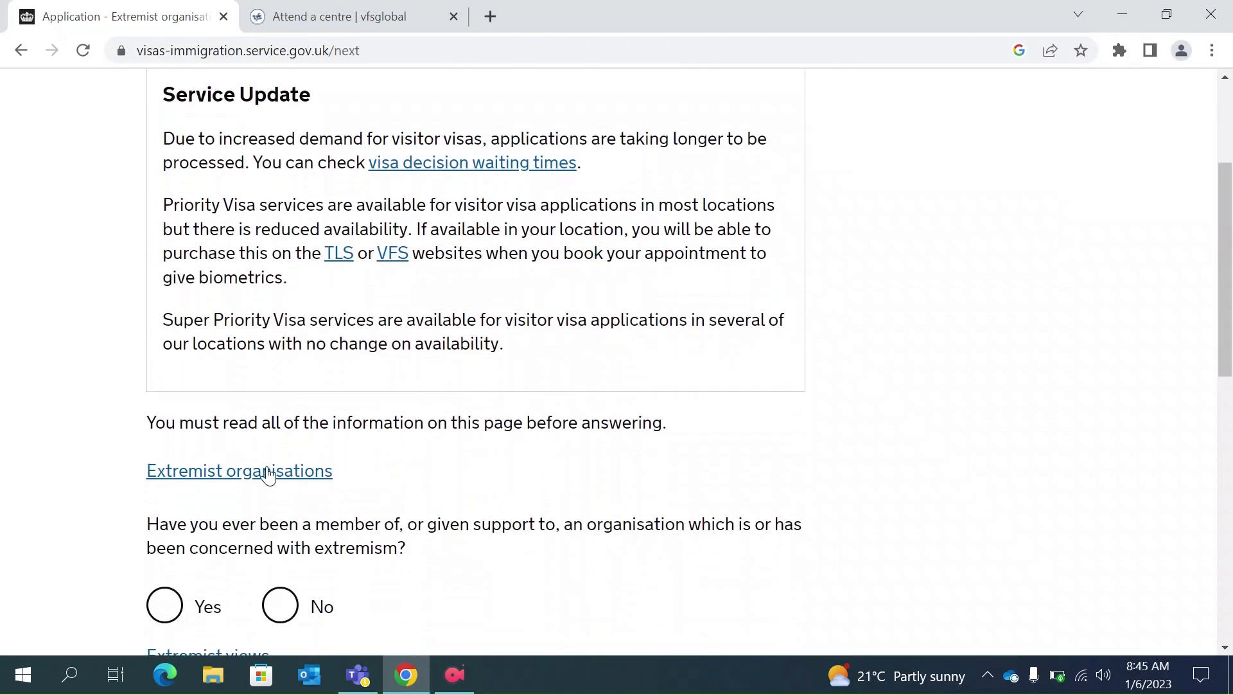
scroll(408, 488, "down", 2)
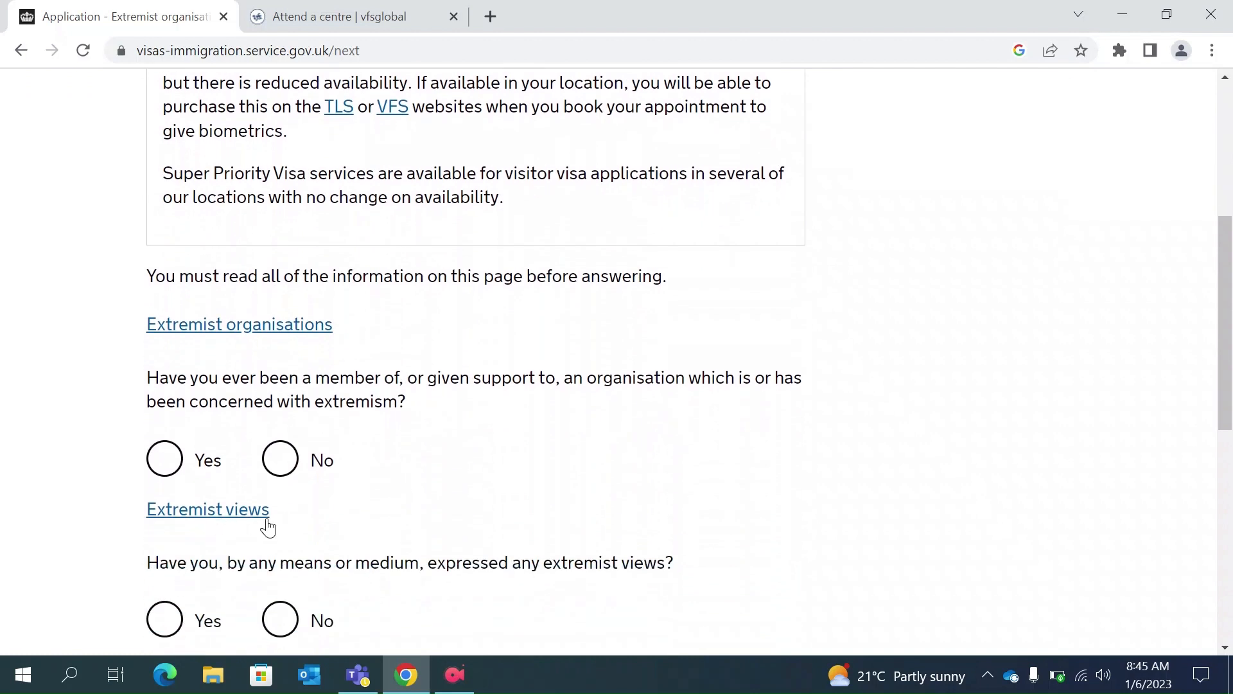
scroll(397, 518, "down", 2)
scroll(397, 518, "up", 1)
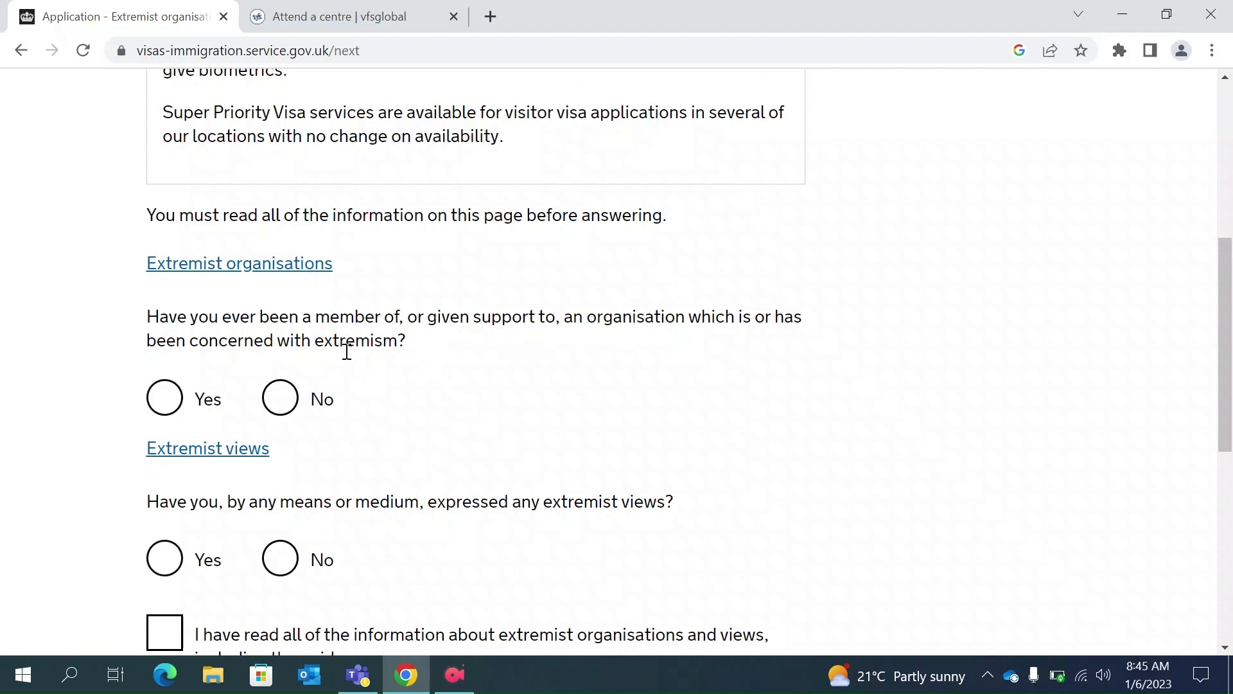
left_click(281, 401)
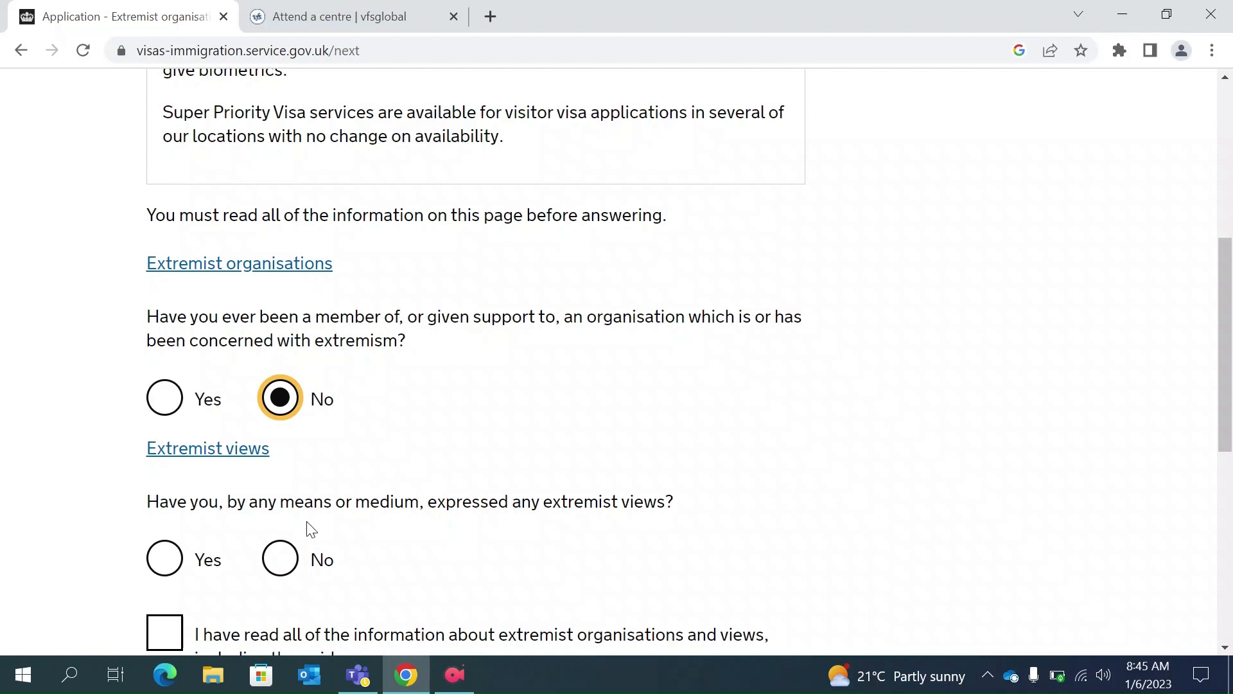
left_click(283, 559)
scroll(279, 561, "down", 1)
left_click(178, 578)
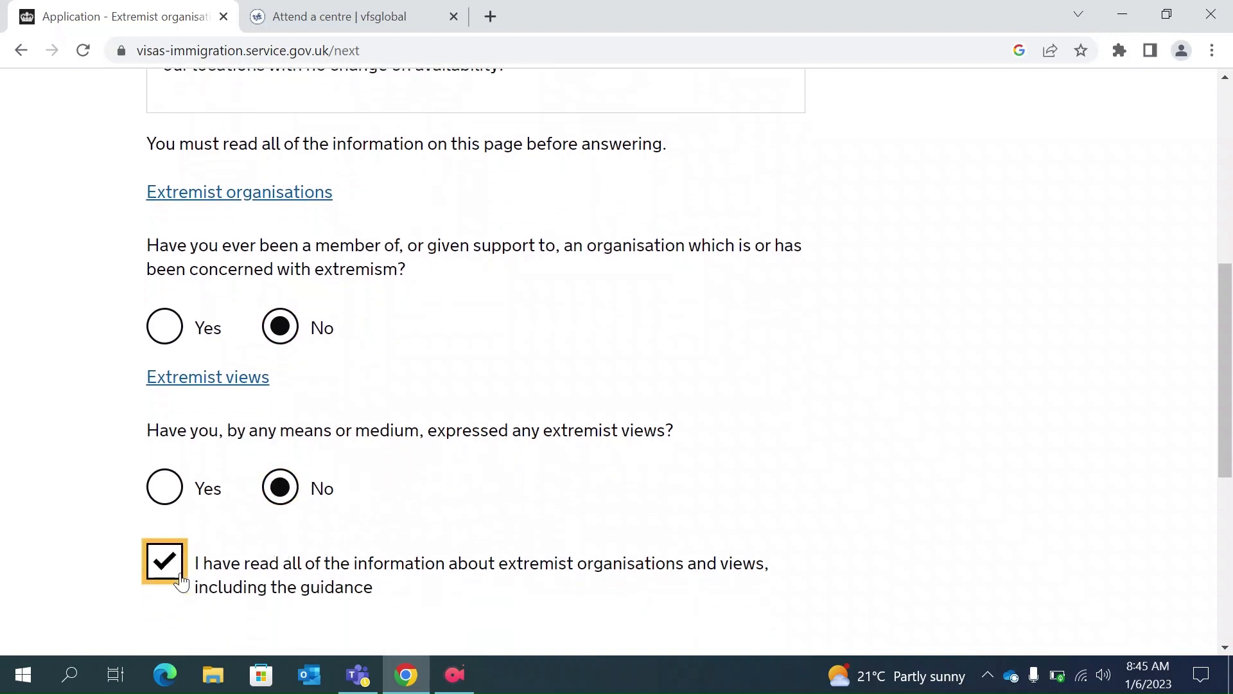
scroll(180, 580, "down", 2)
left_click(261, 563)
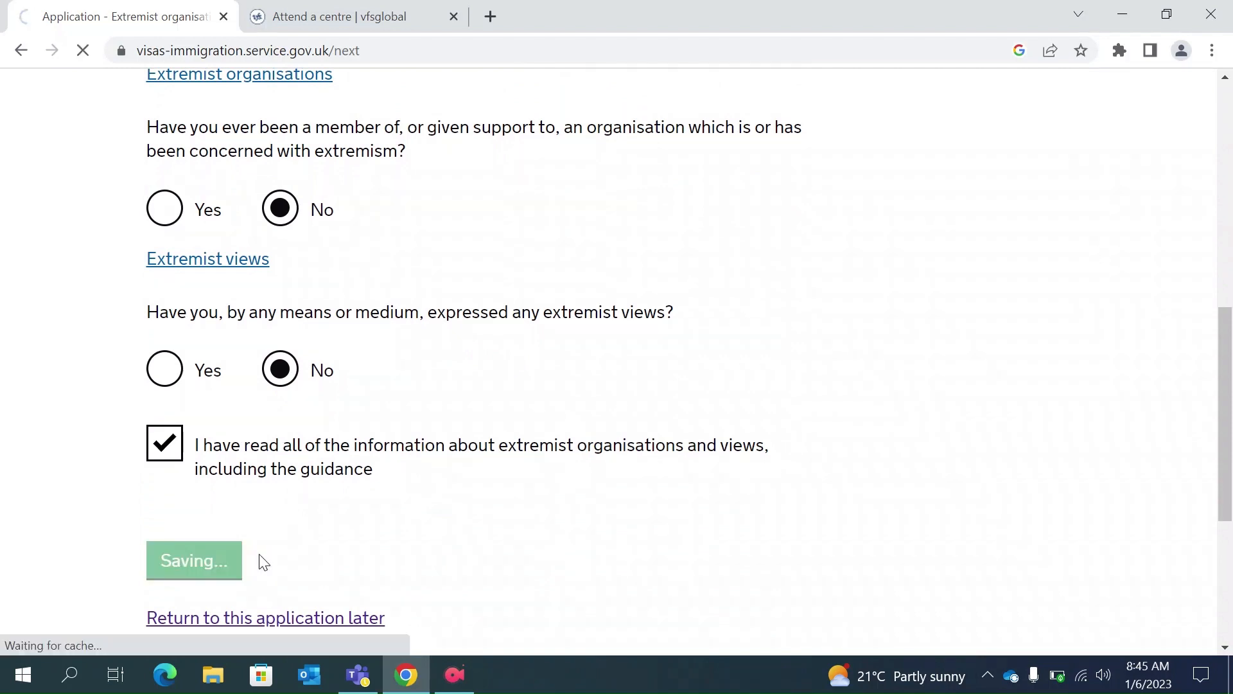
Answer No to hostile-government work, other bad-character activities and other character information, then save.
scroll(424, 519, "down", 2)
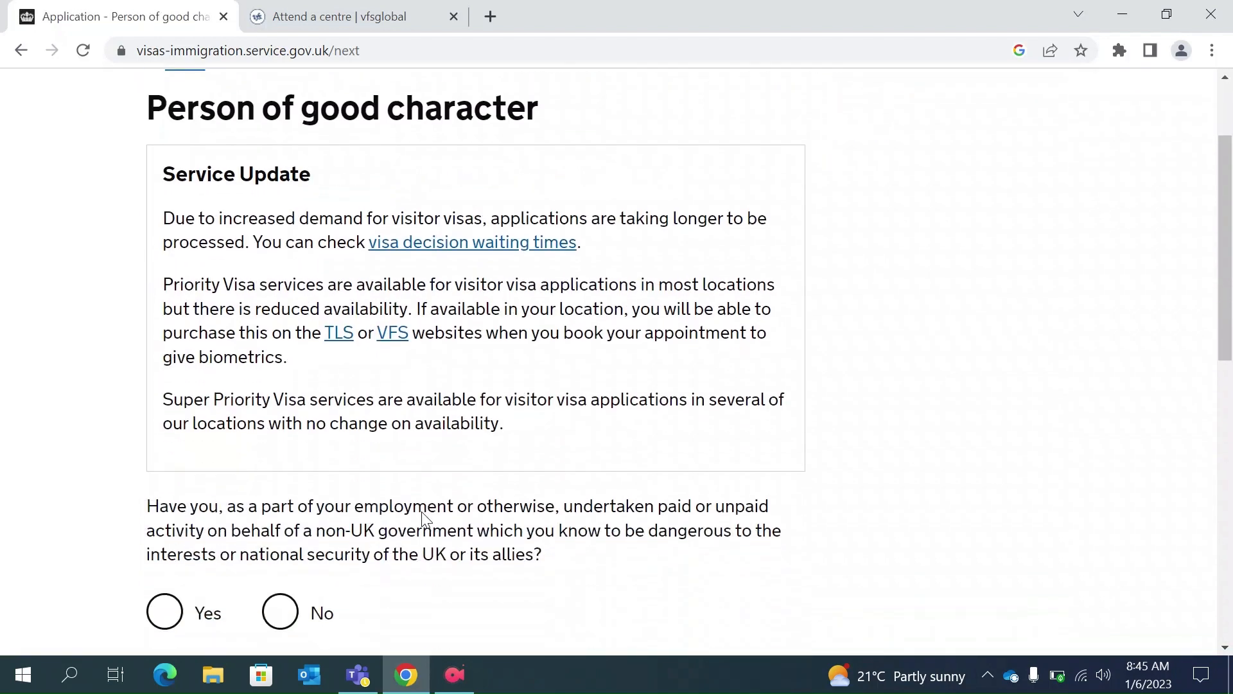
scroll(407, 552, "down", 2)
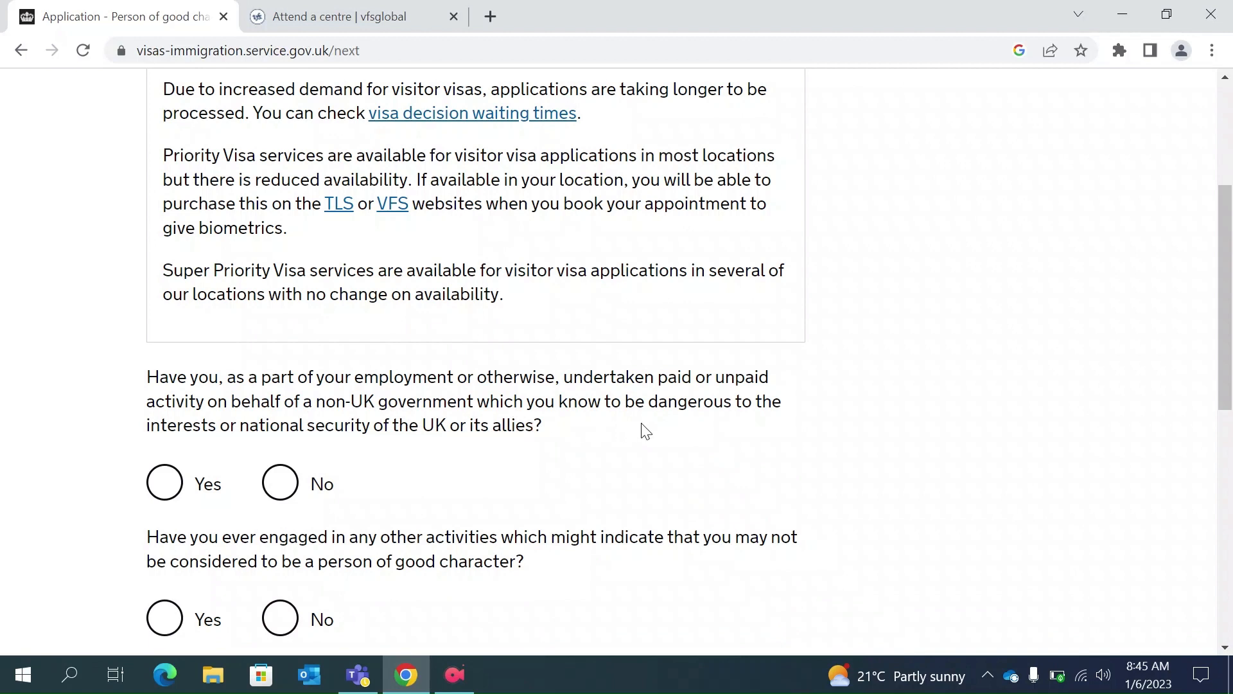
scroll(467, 458, "down", 1)
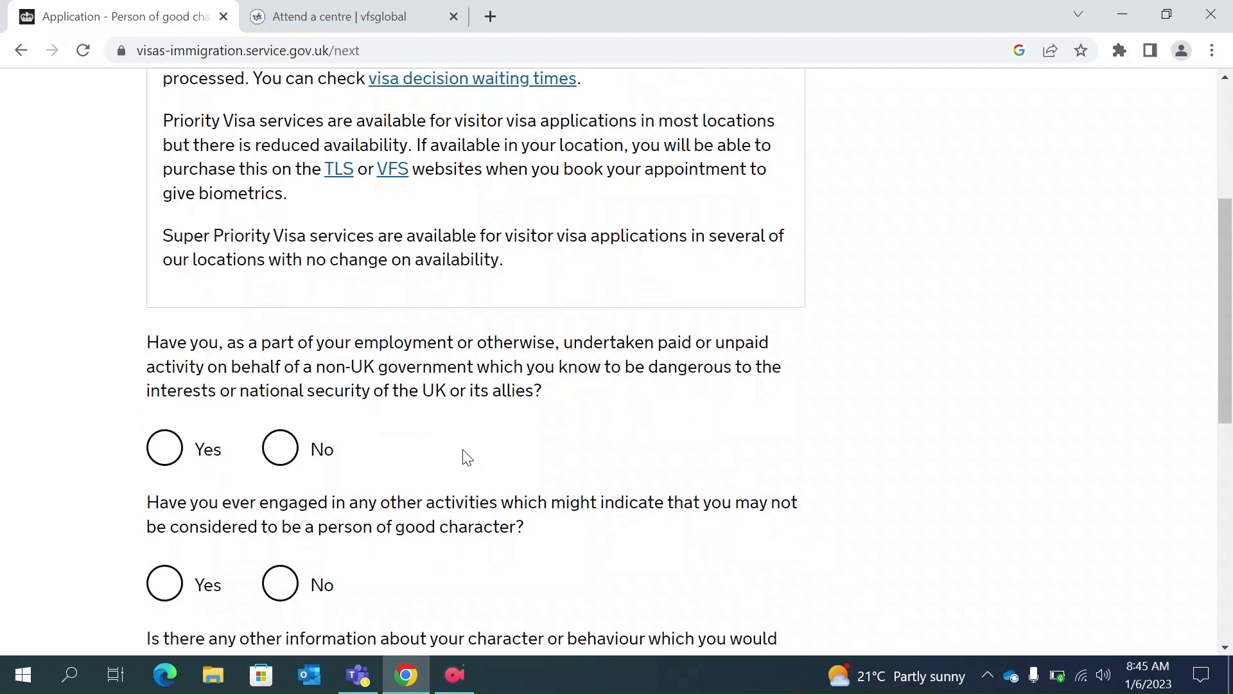
left_click(269, 460)
scroll(376, 466, "down", 1)
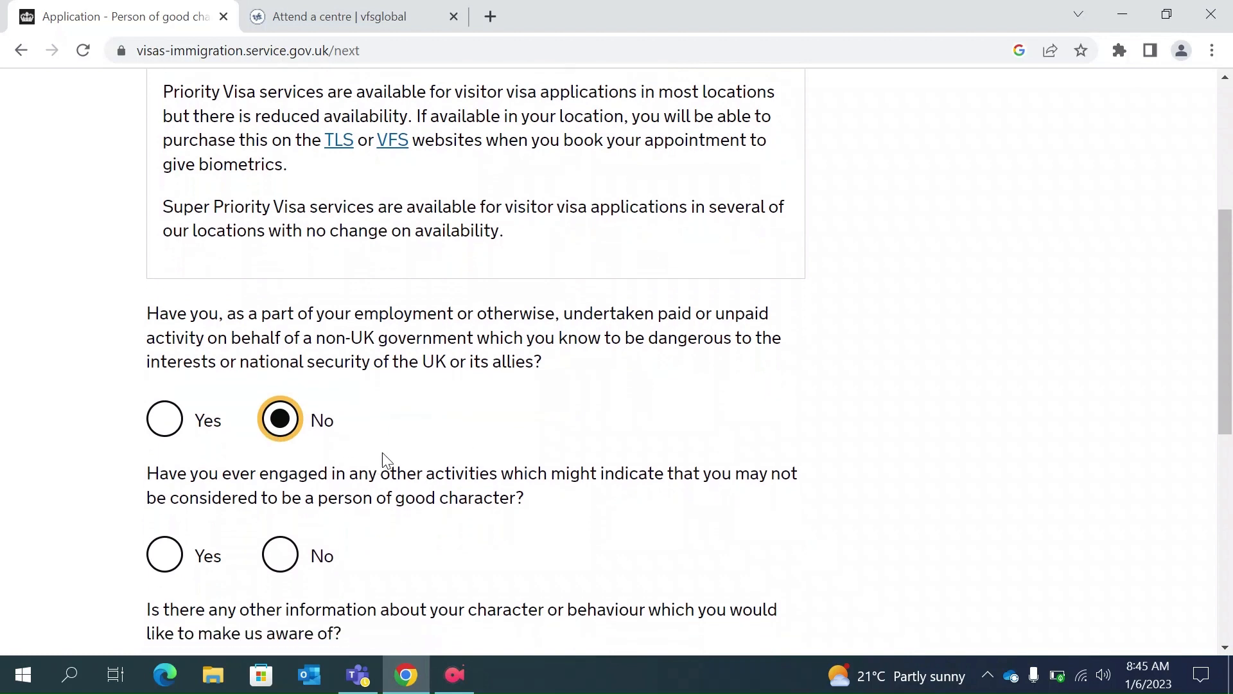
scroll(429, 442, "down", 2)
scroll(426, 437, "down", 1)
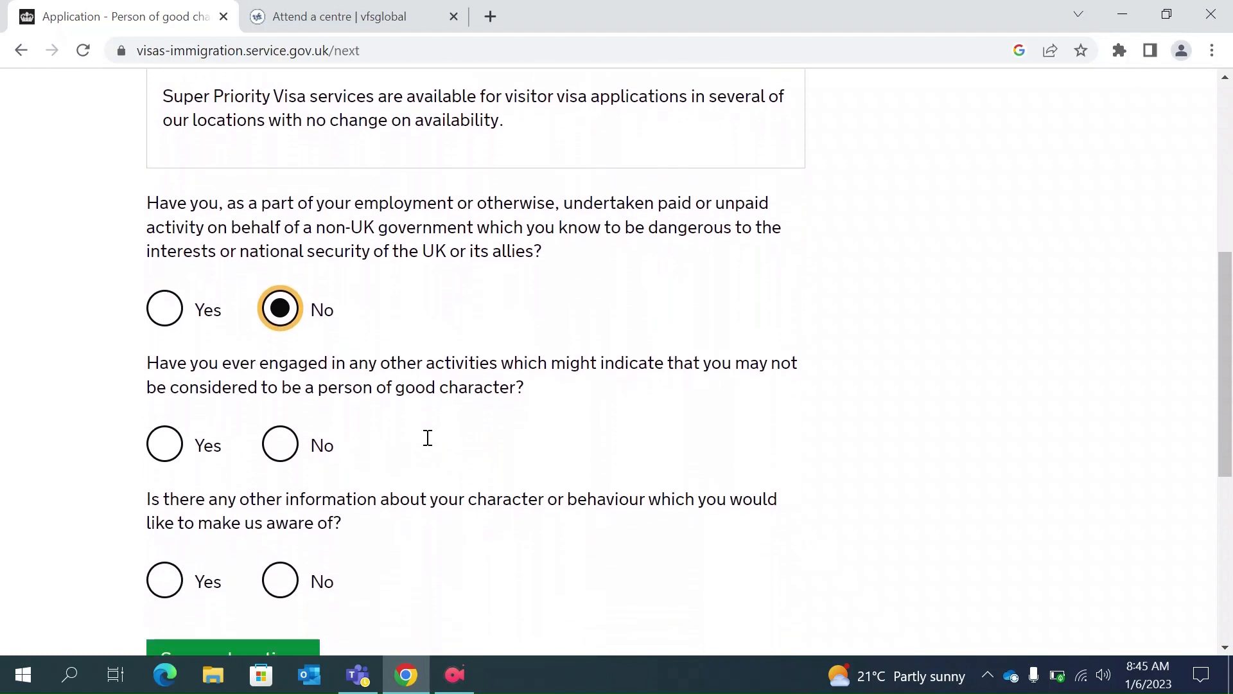
left_click(273, 463)
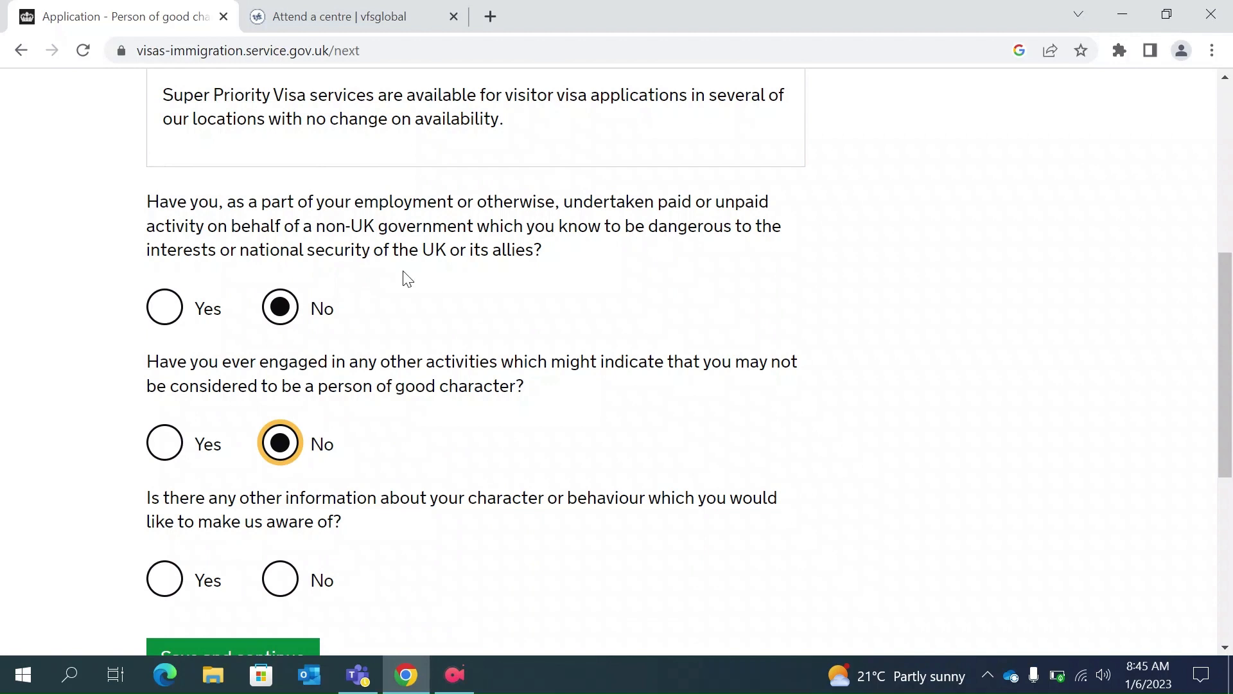
scroll(405, 276, "up", 2)
scroll(407, 278, "down", 1)
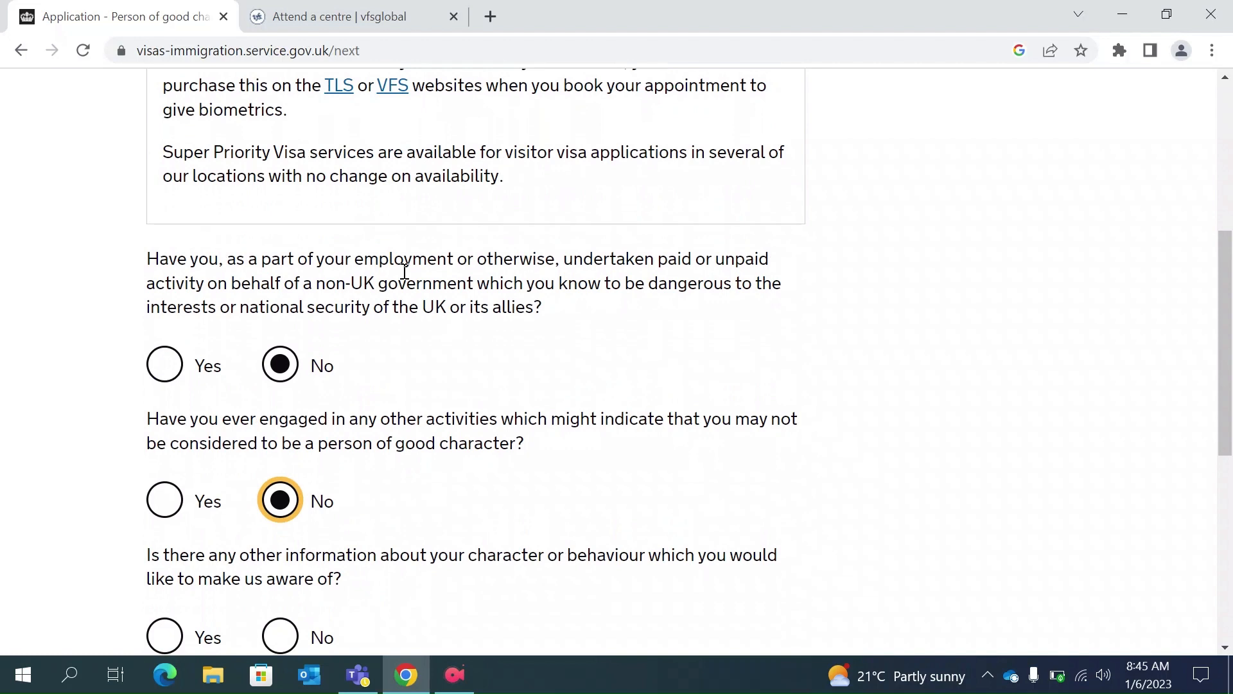
scroll(405, 270, "down", 3)
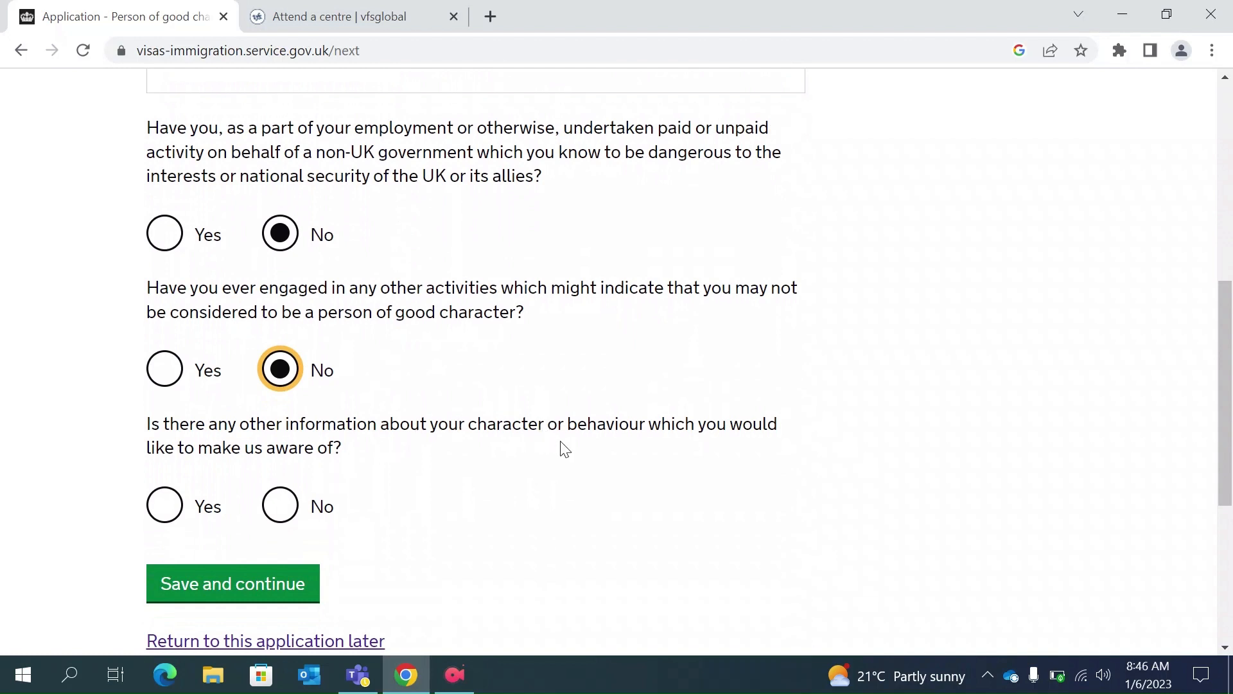
left_click(281, 505)
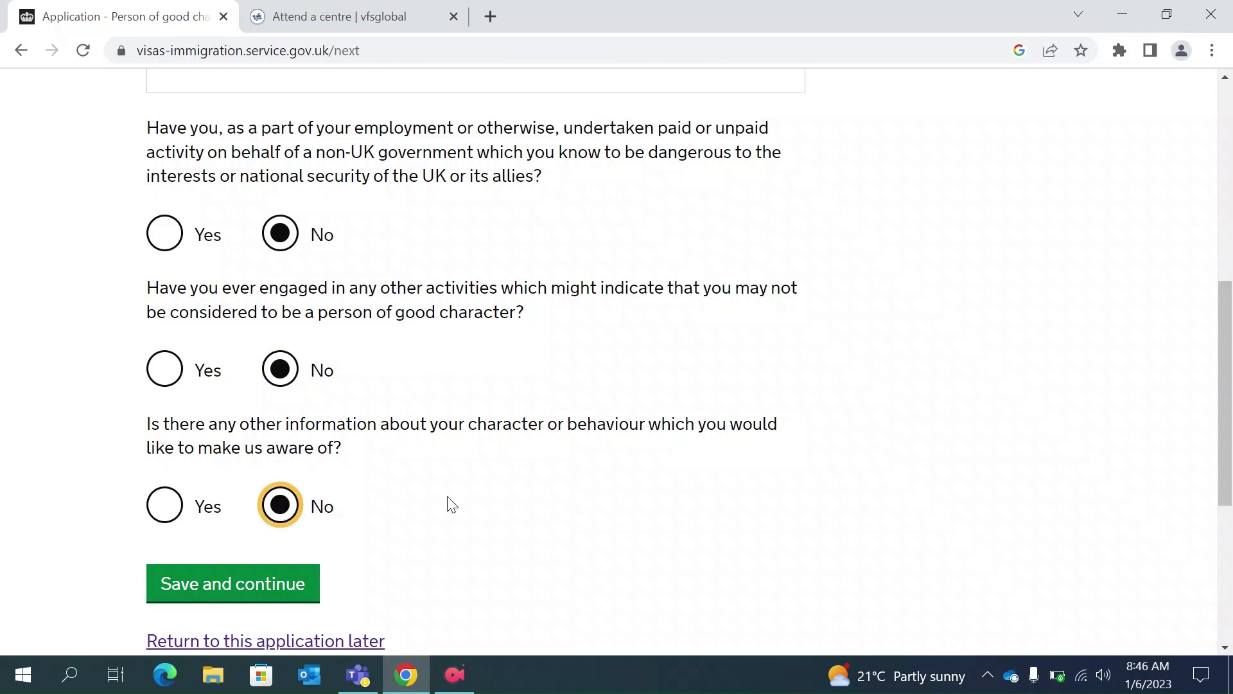
scroll(443, 502, "down", 1)
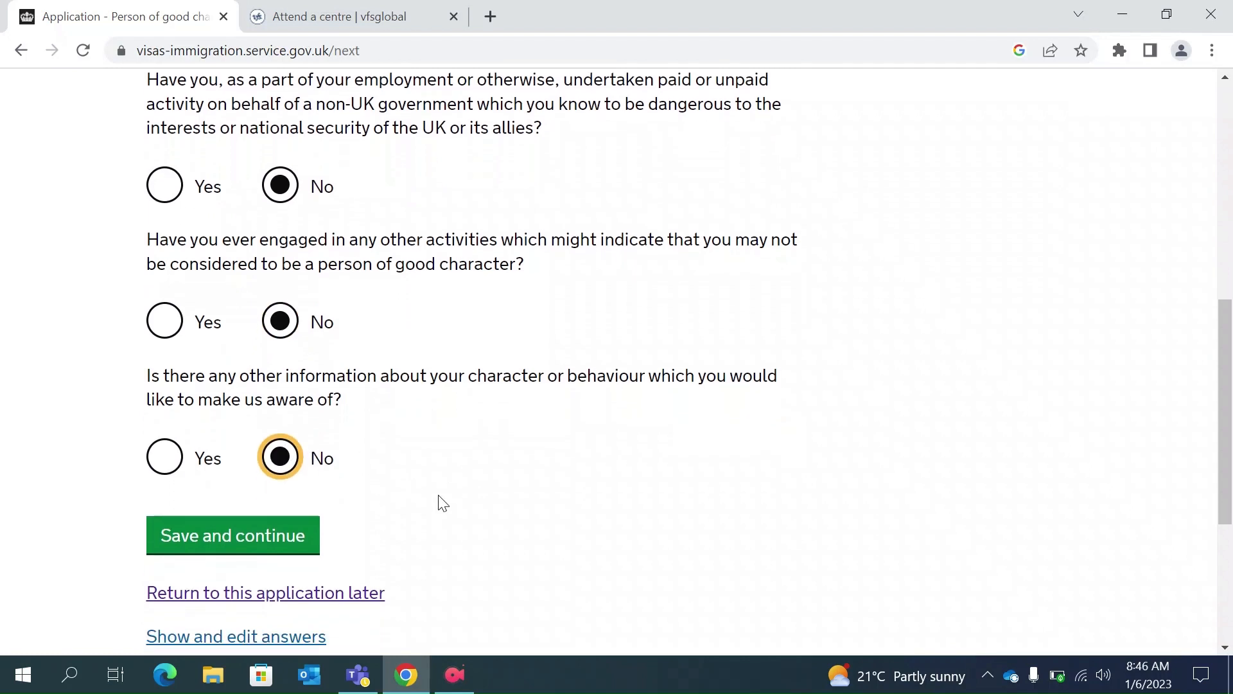
left_click(232, 535)
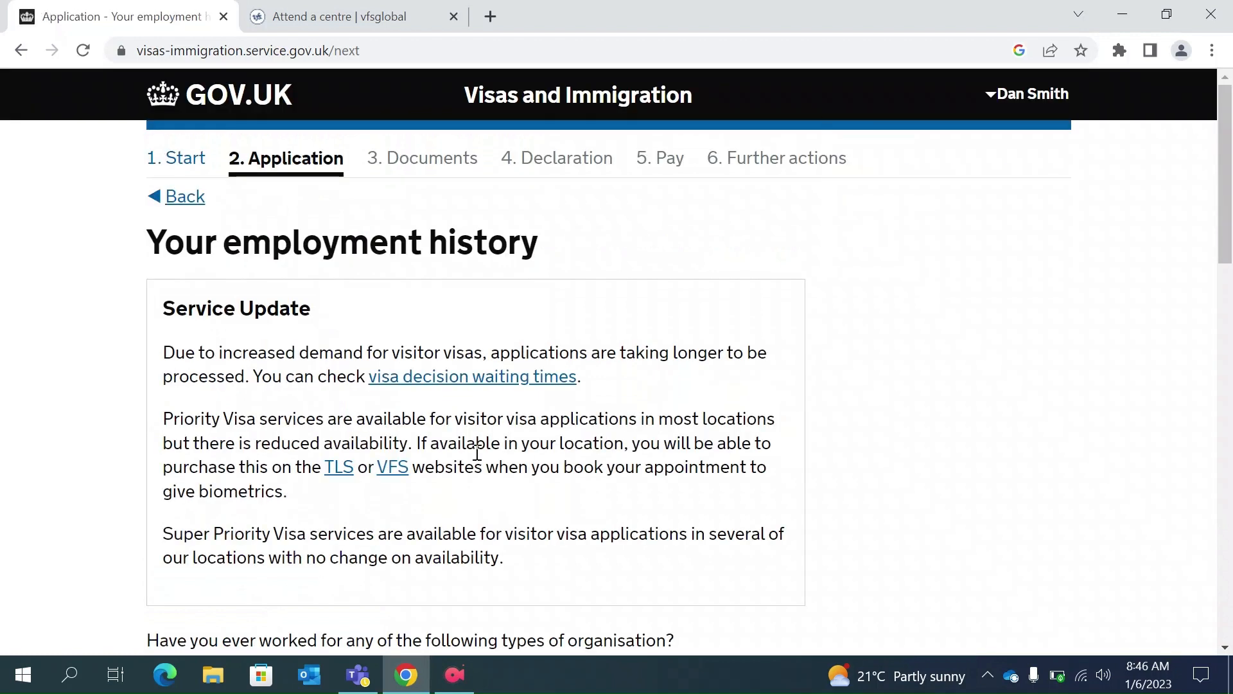
Tick 'I have not worked in any of the jobs listed above' and save.
scroll(476, 449, "down", 2)
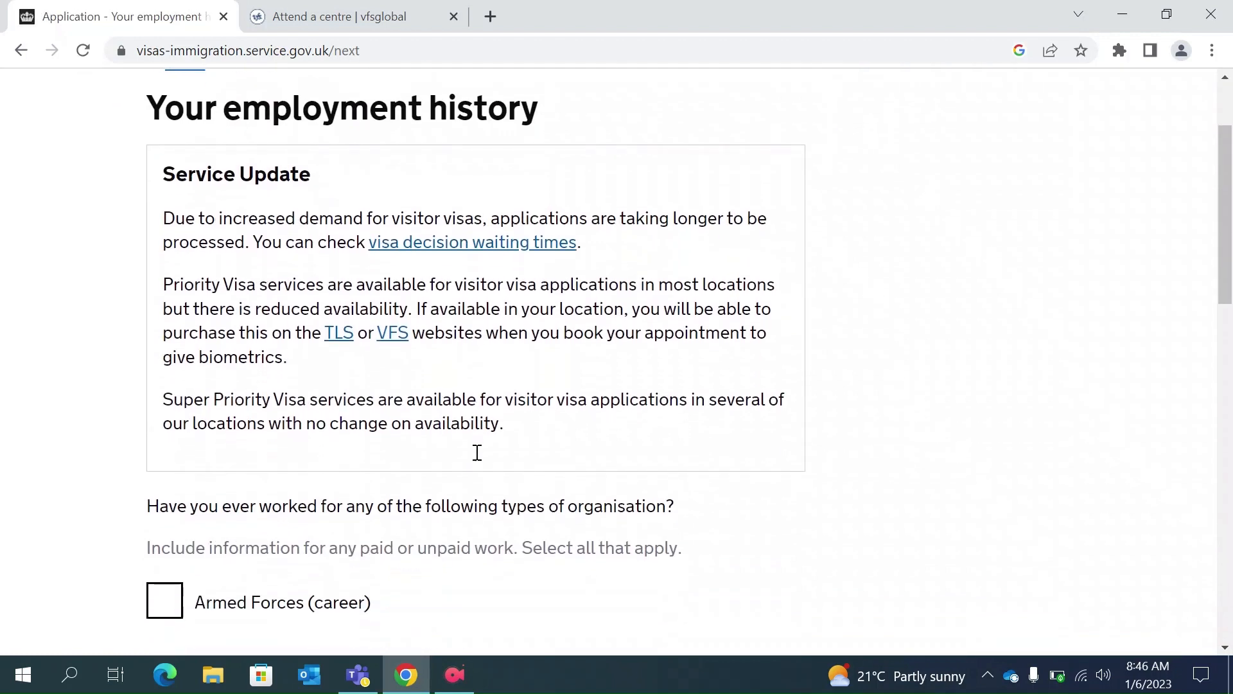
scroll(476, 460, "down", 1)
scroll(480, 460, "up", 1)
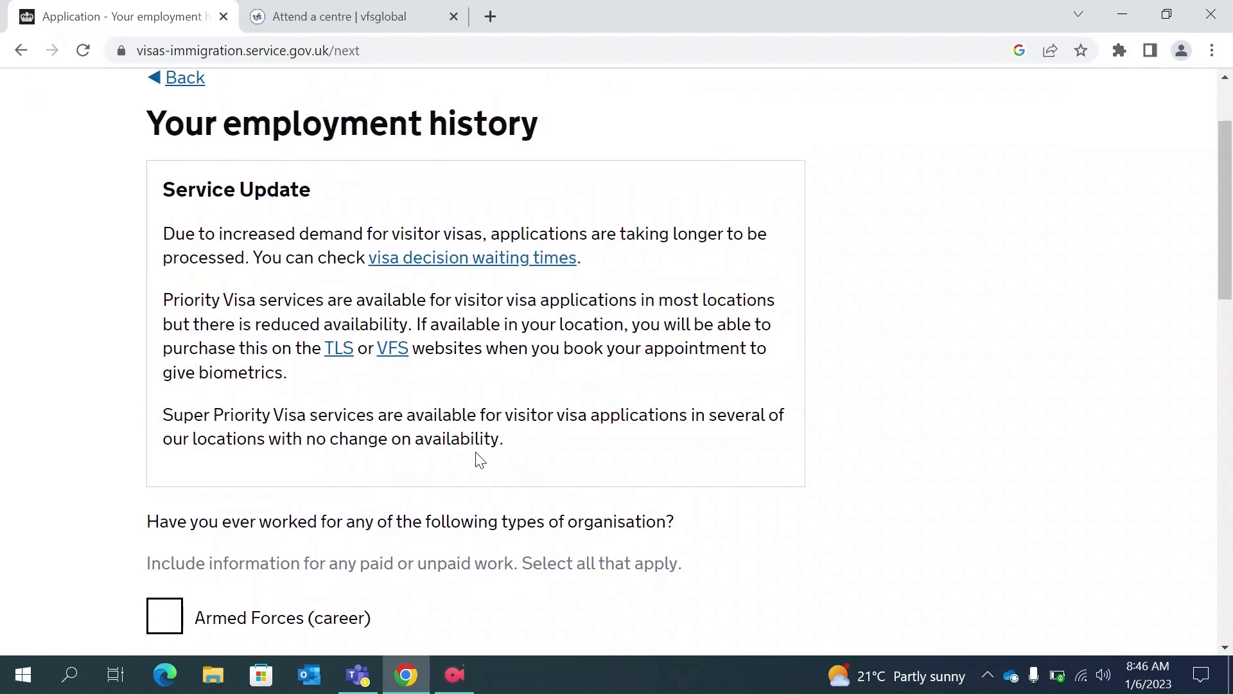
scroll(481, 460, "down", 2)
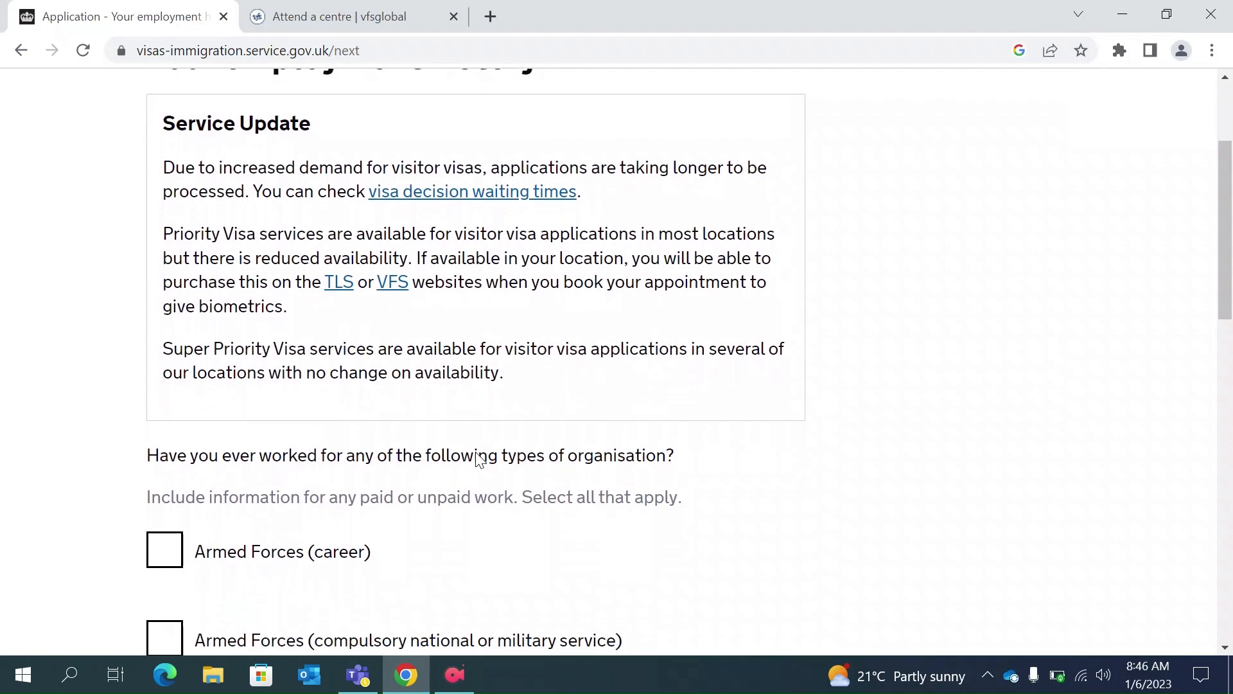
scroll(480, 460, "down", 2)
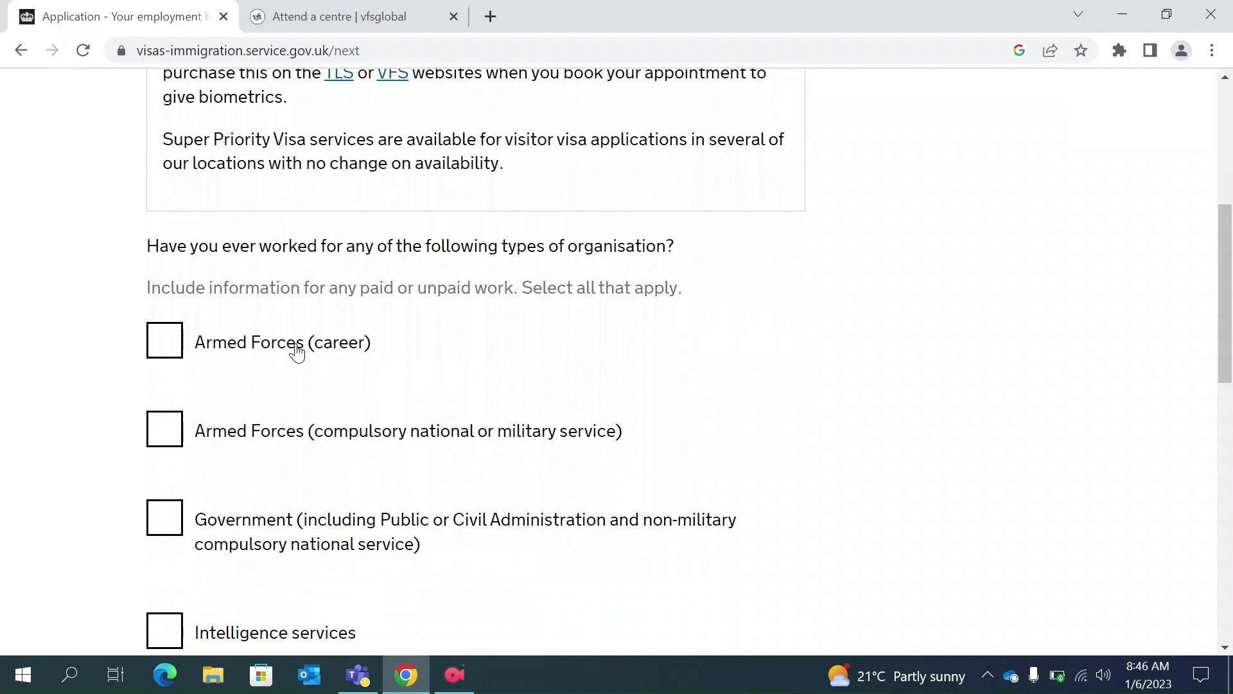
scroll(385, 514, "down", 2)
scroll(385, 514, "down", 4)
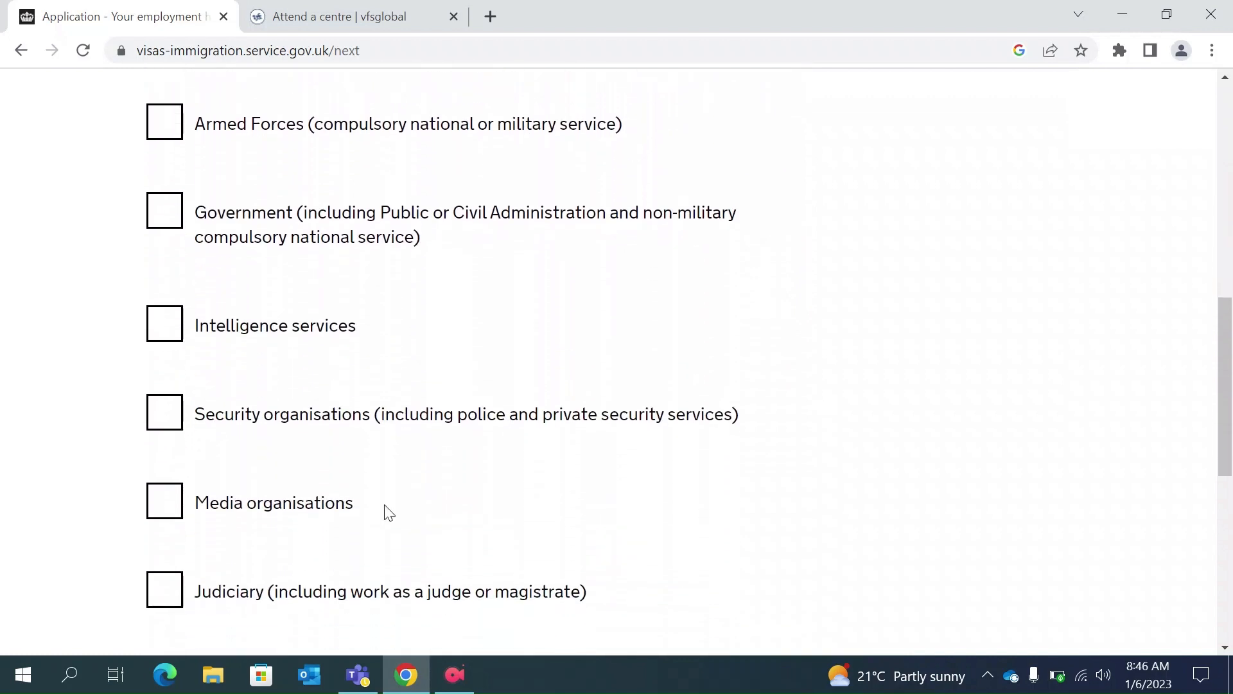
scroll(385, 514, "down", 2)
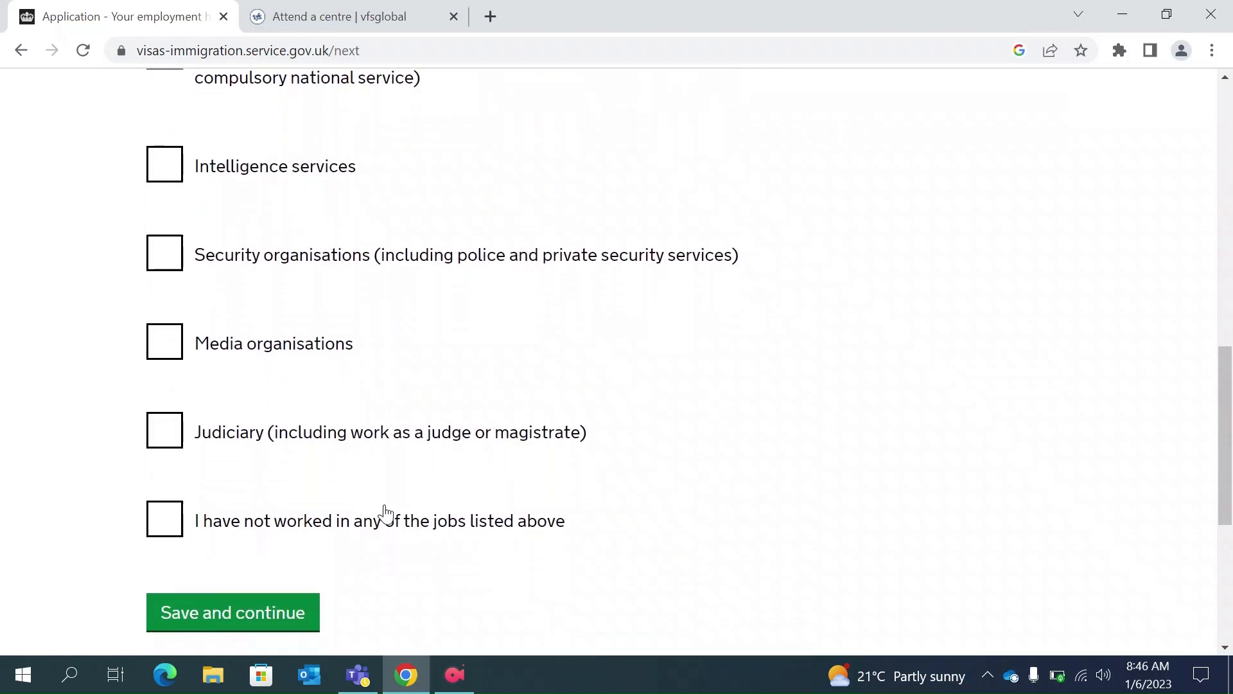
left_click(165, 468)
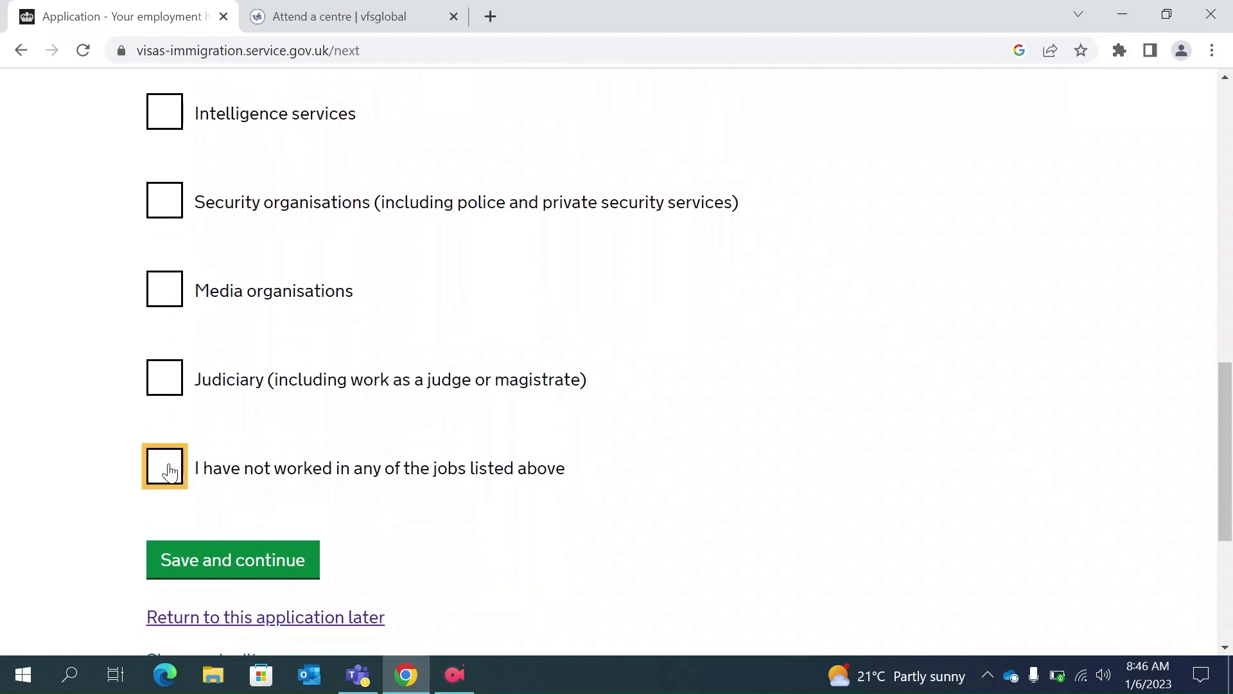
scroll(327, 532, "up", 3)
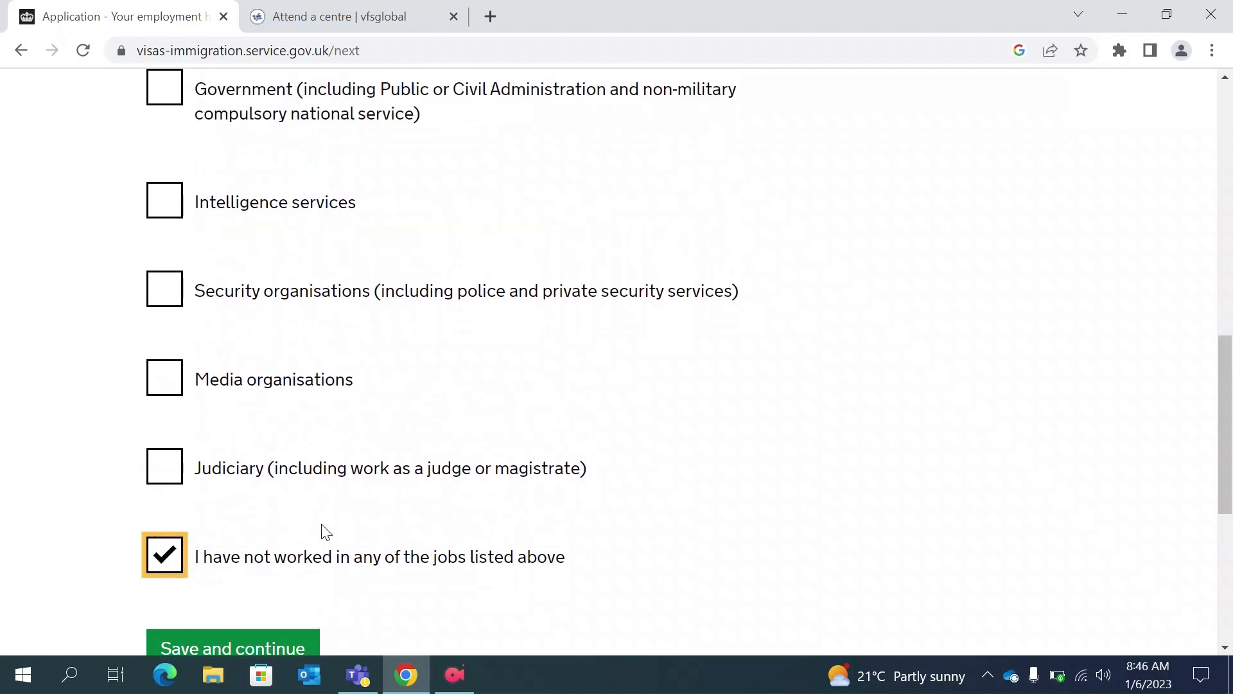
scroll(326, 531, "down", 3)
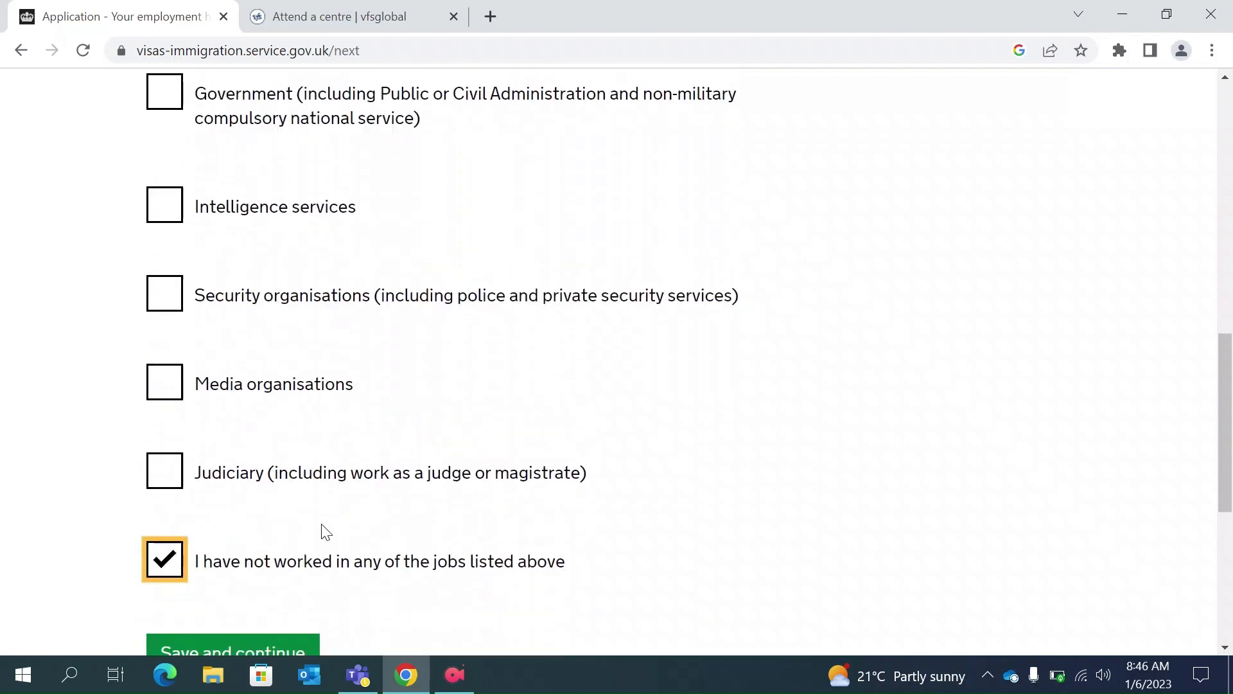
left_click(266, 586)
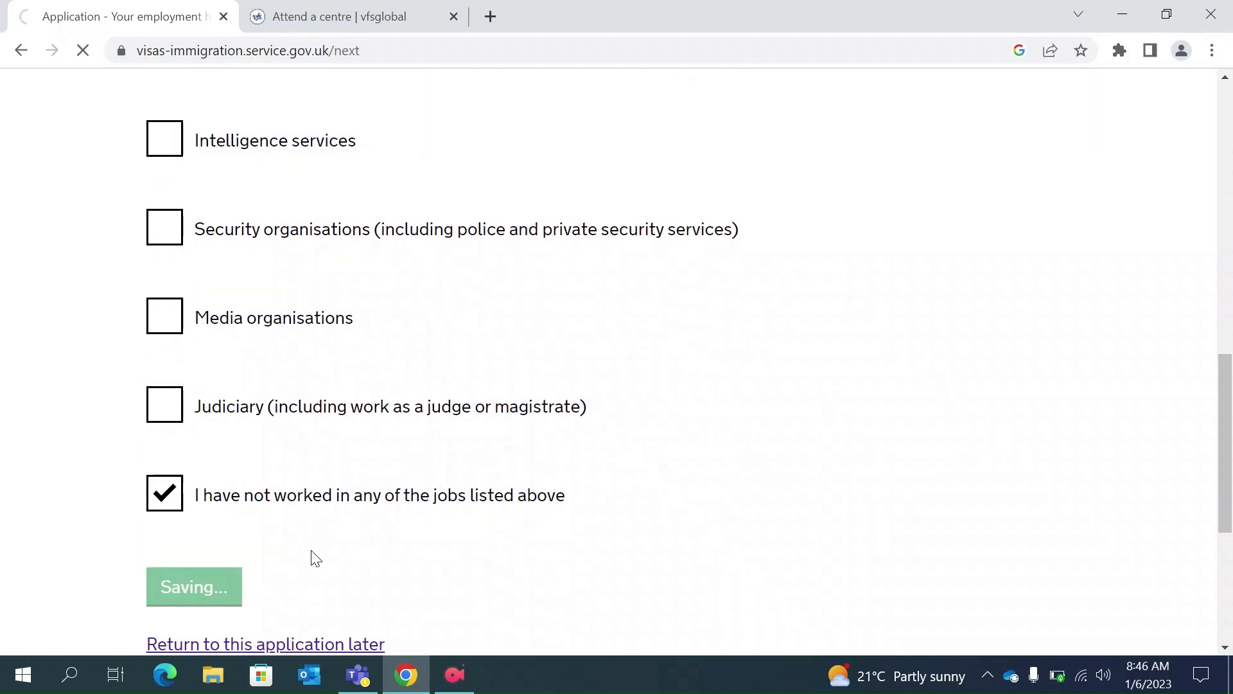
Leave the Add further details box empty and save the additional information page.
scroll(428, 521, "down", 2)
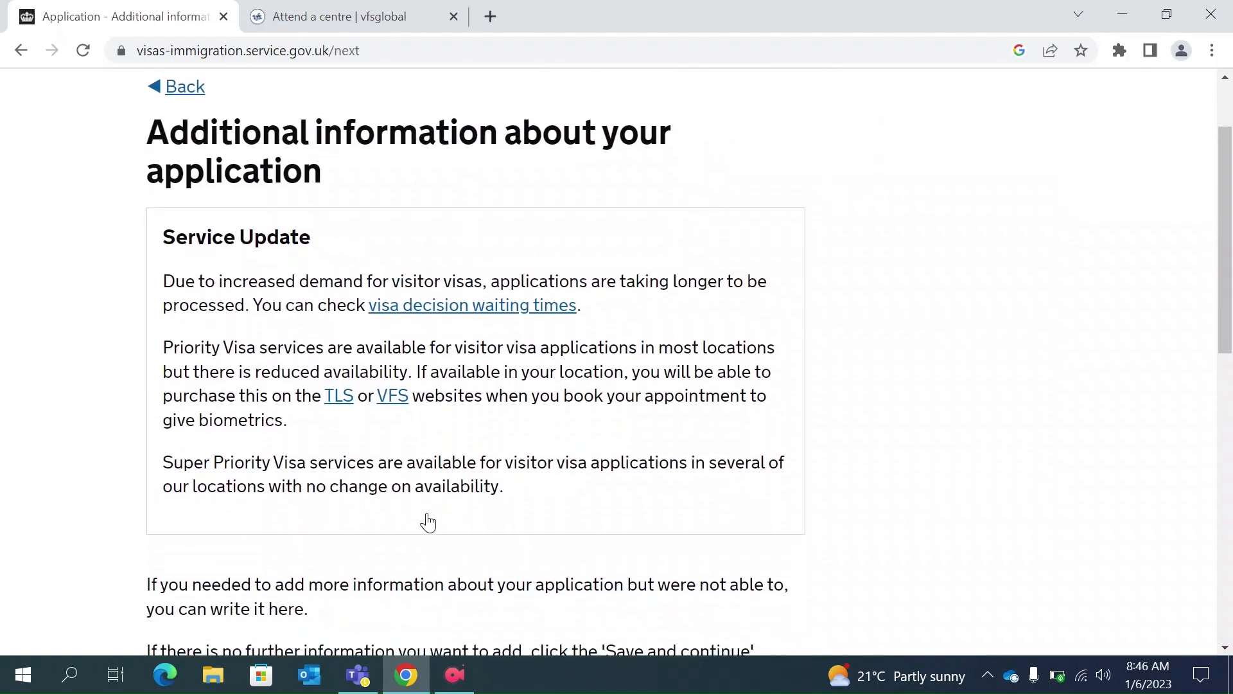
scroll(428, 522, "up", 1)
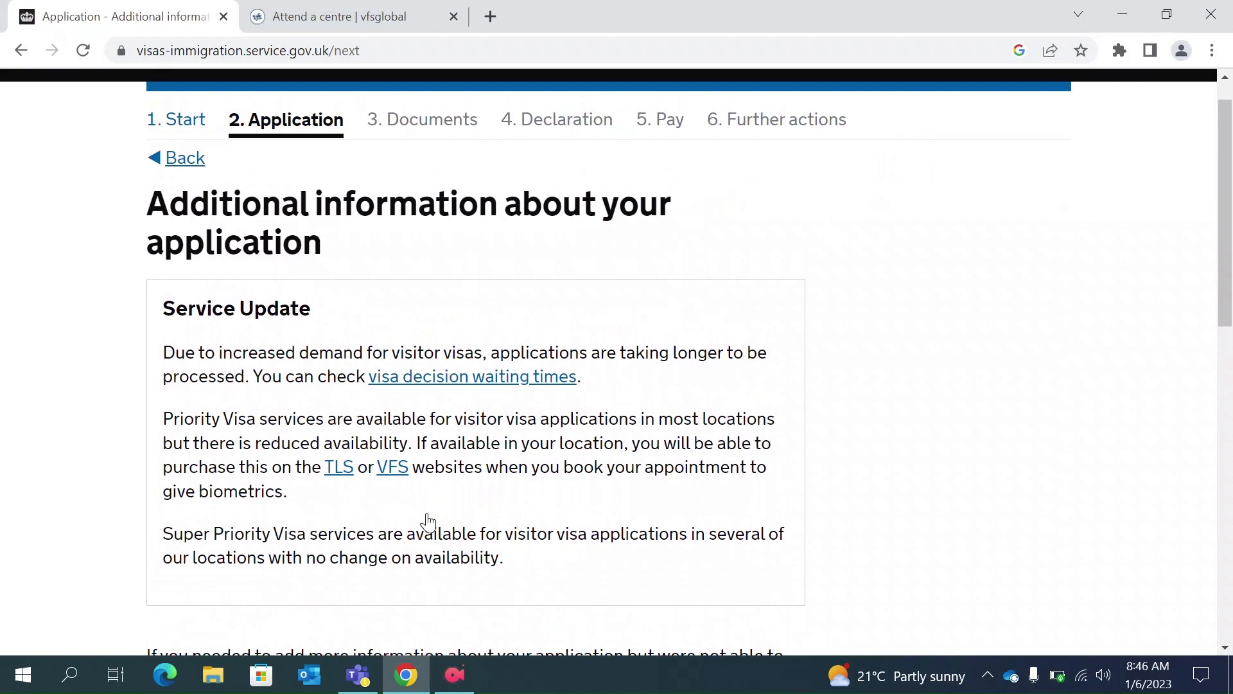
scroll(428, 522, "down", 5)
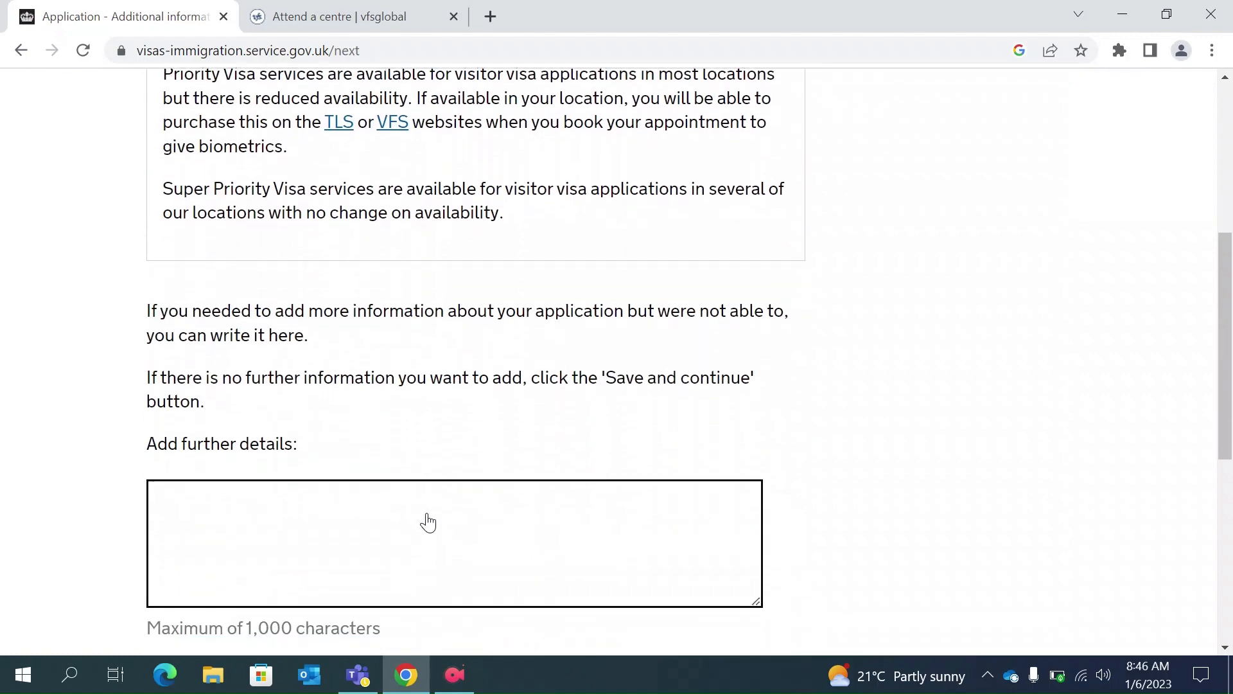
left_click(294, 500)
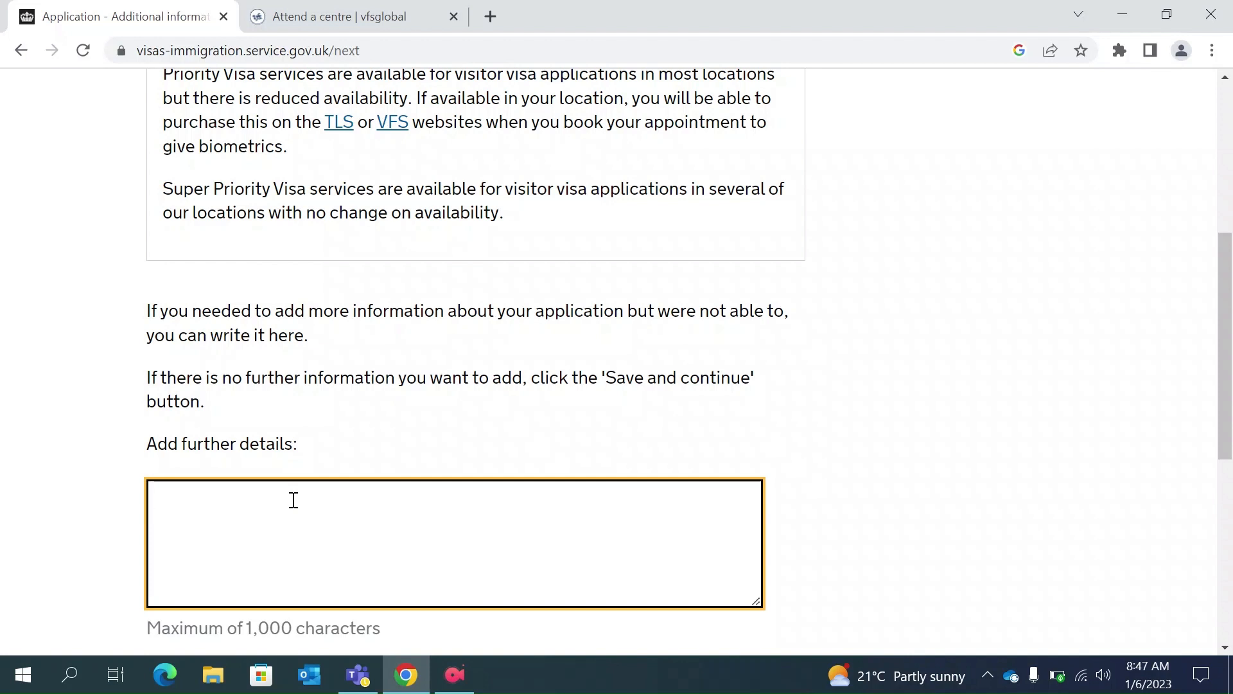
scroll(294, 500, "down", 1)
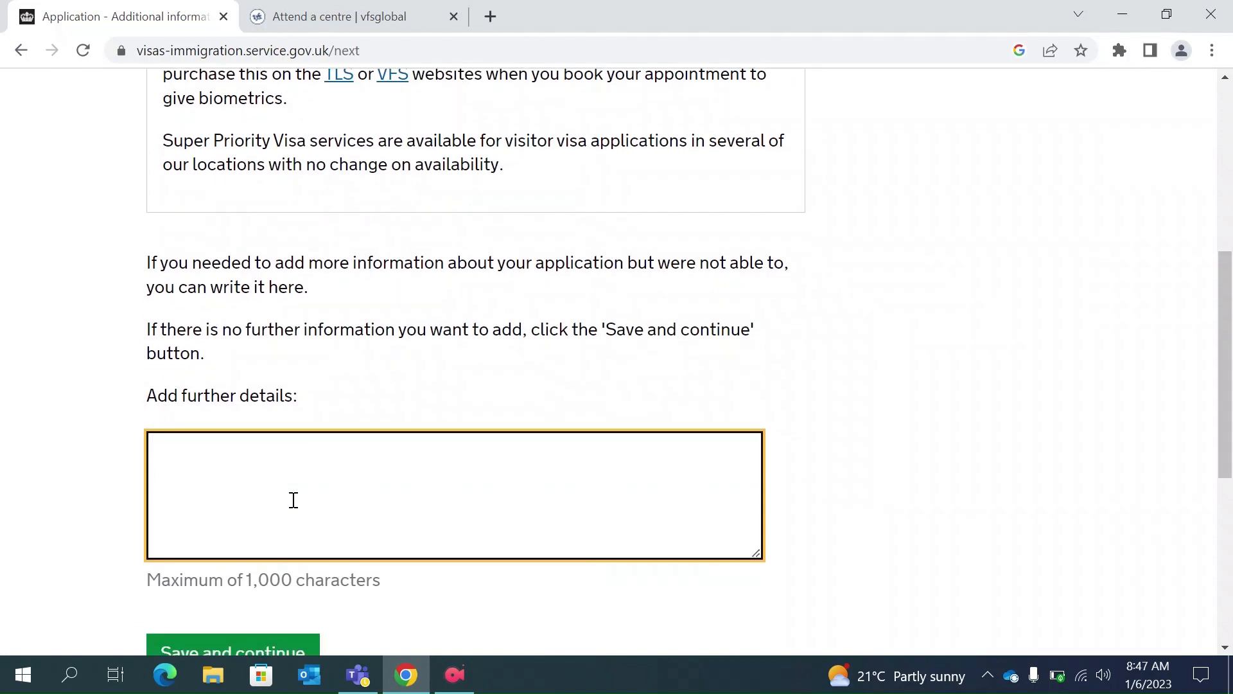
scroll(293, 500, "down", 1)
left_click(270, 611)
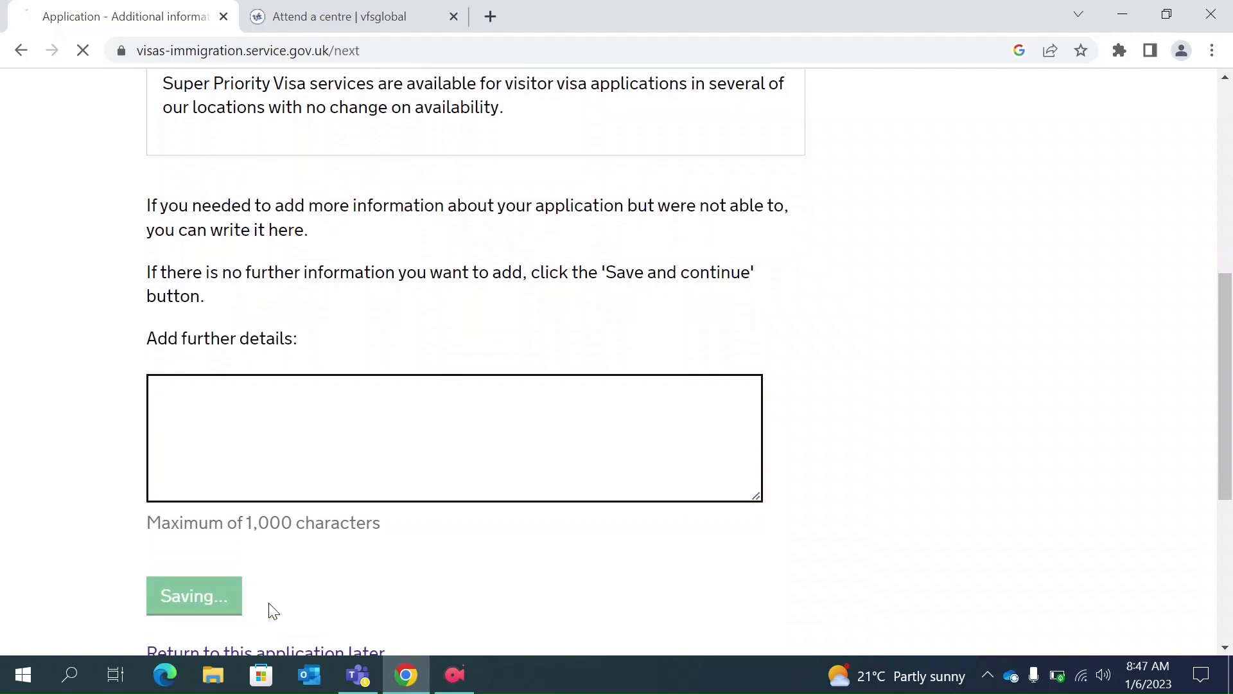
Review every Check your answers section, from travel details to employment, then continue.
scroll(446, 465, "down", 1)
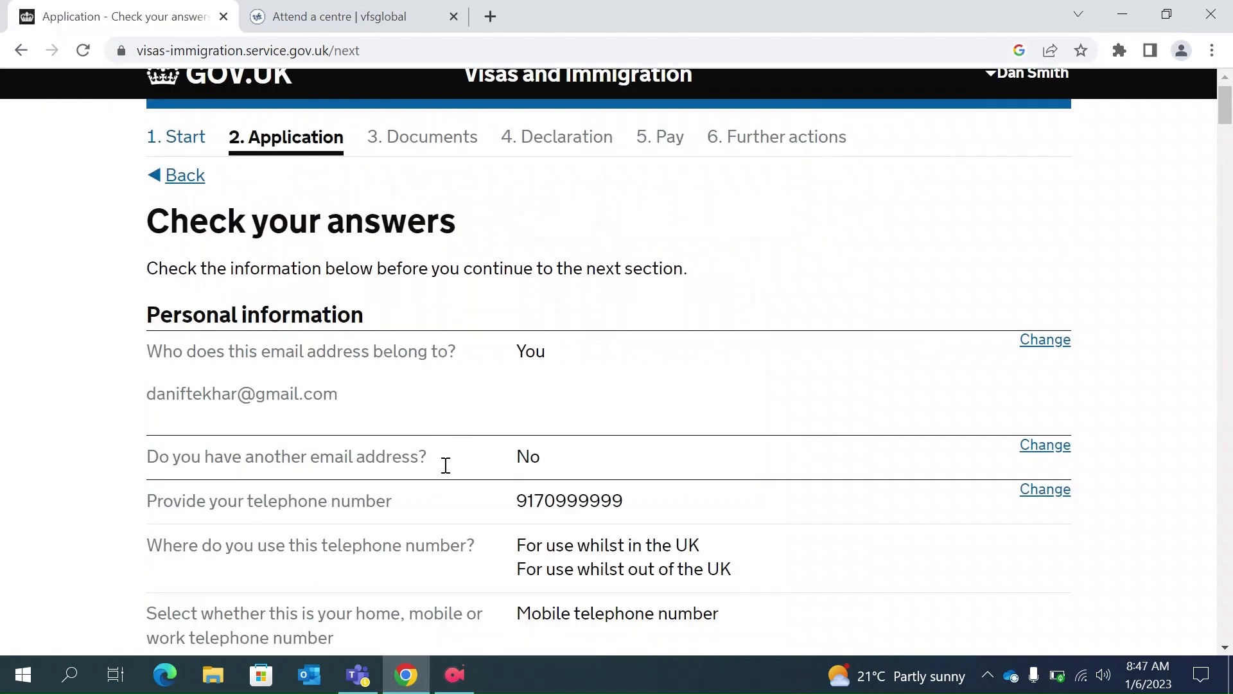
scroll(446, 465, "down", 1)
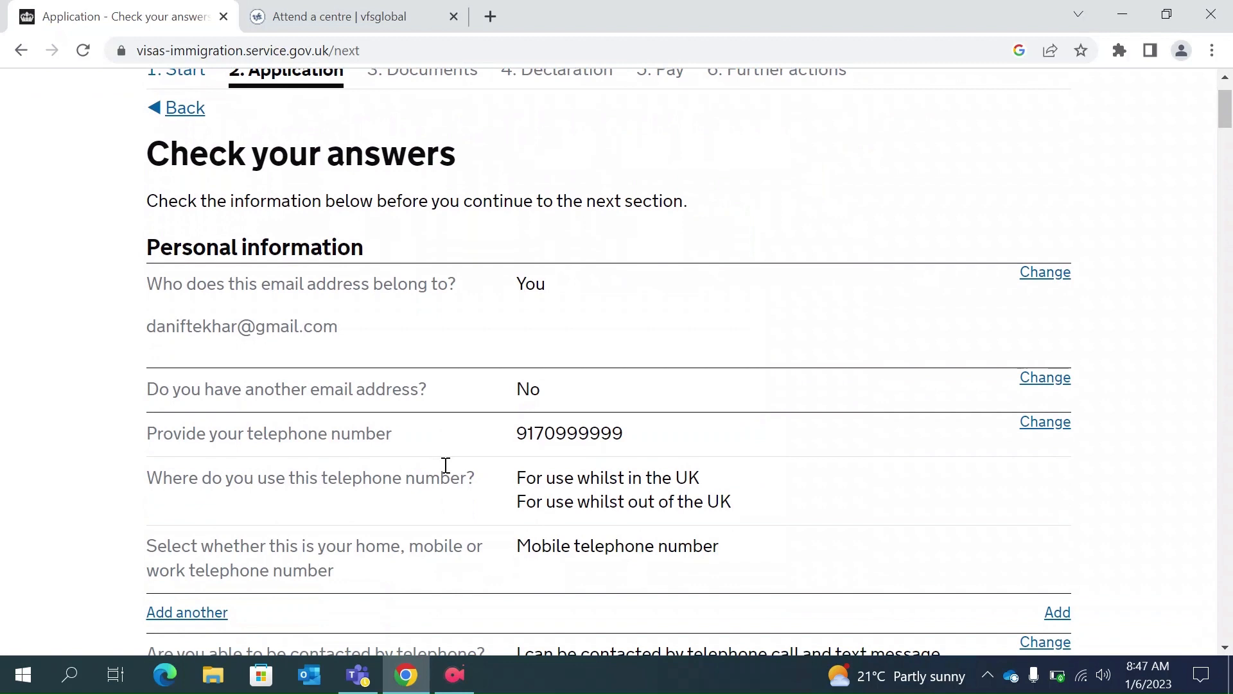
scroll(445, 465, "down", 1)
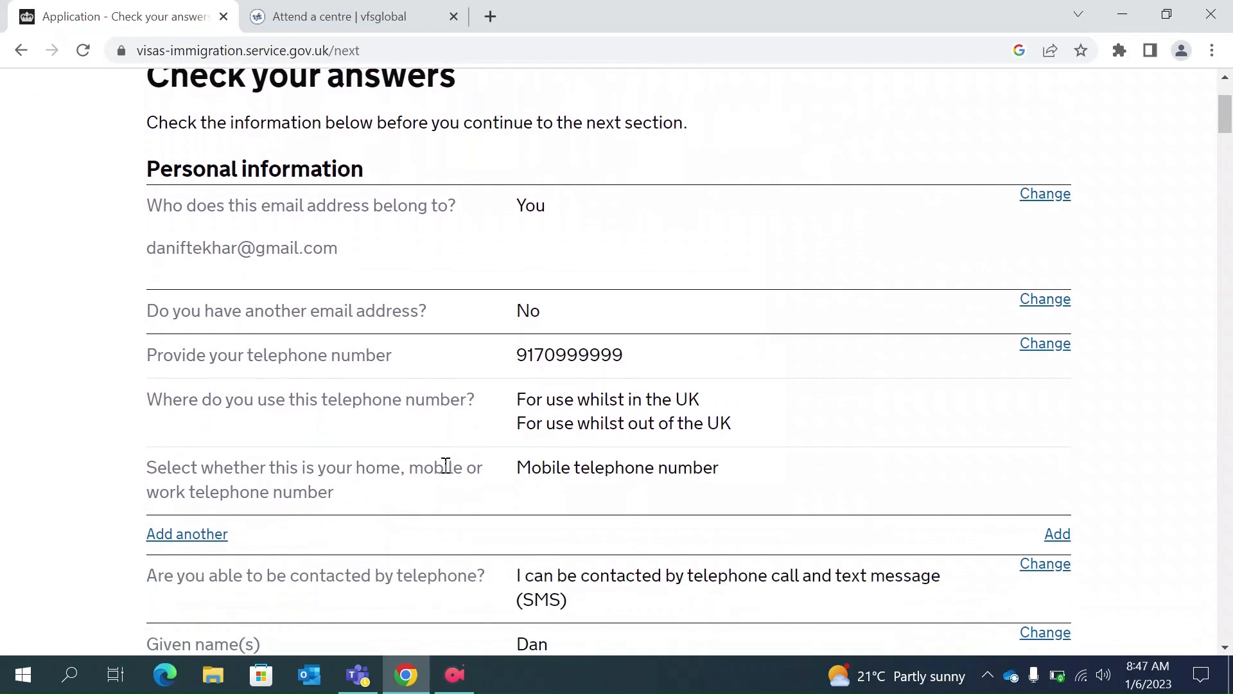
scroll(445, 465, "up", 1)
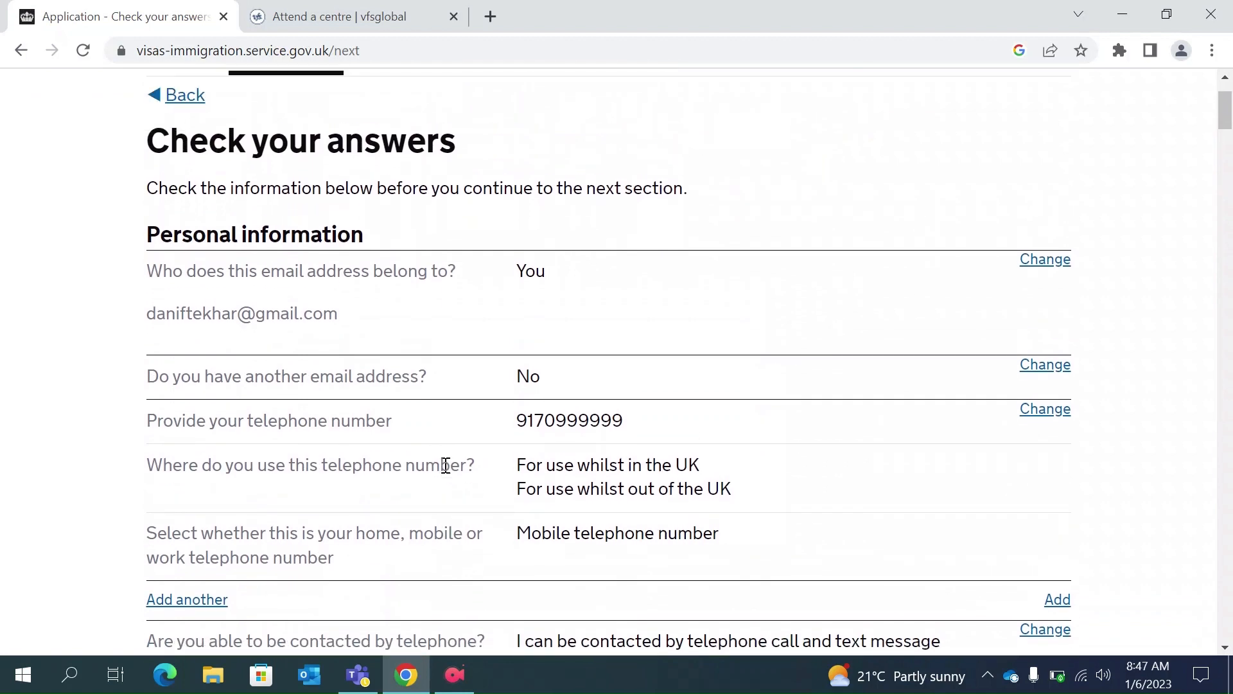
scroll(446, 465, "down", 1)
scroll(446, 465, "down", 10)
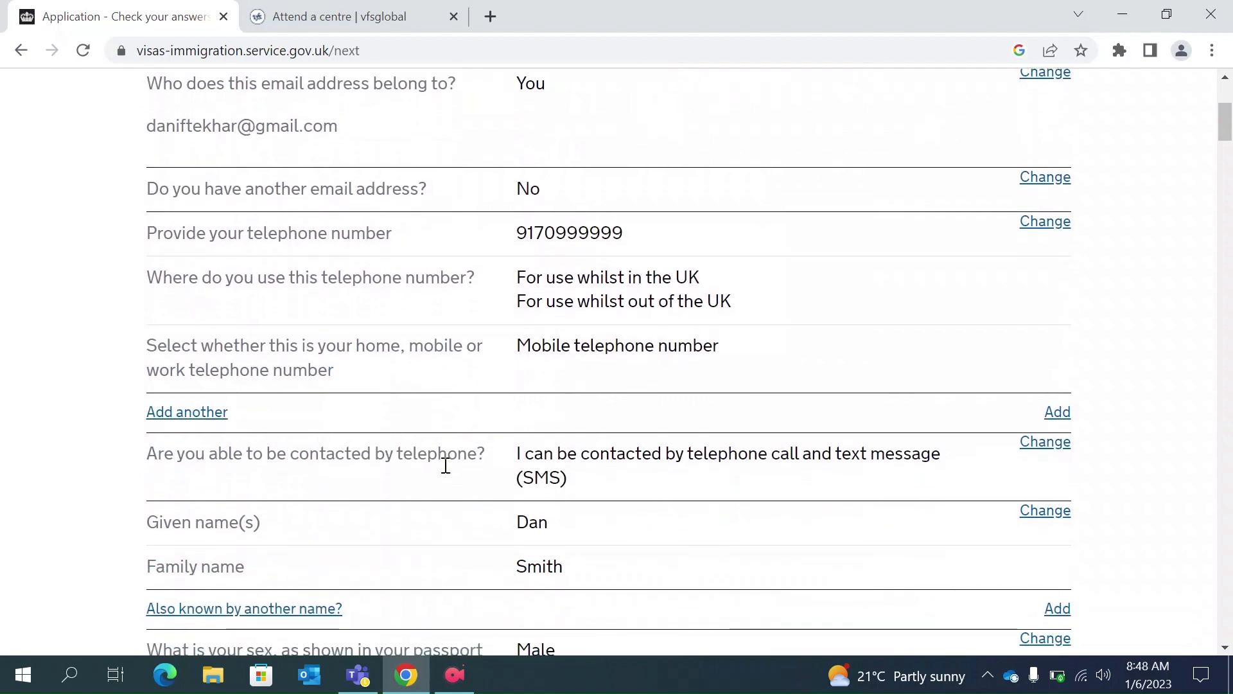
scroll(446, 465, "down", 20)
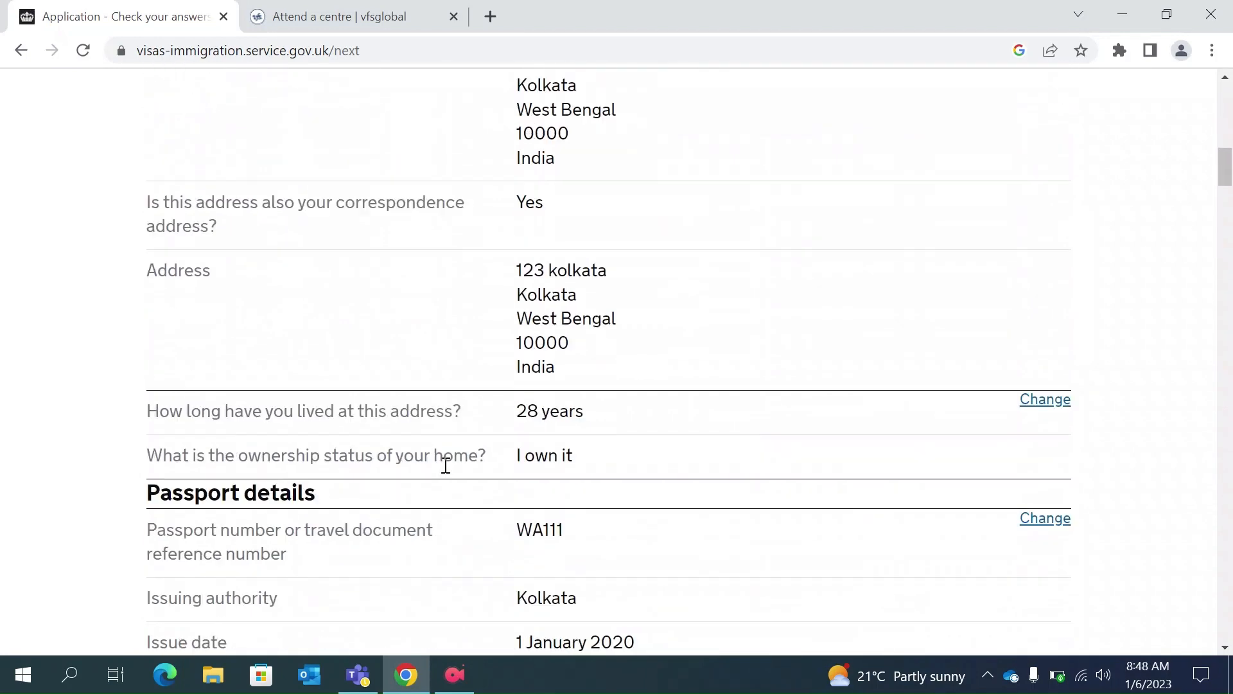
scroll(446, 465, "down", 15)
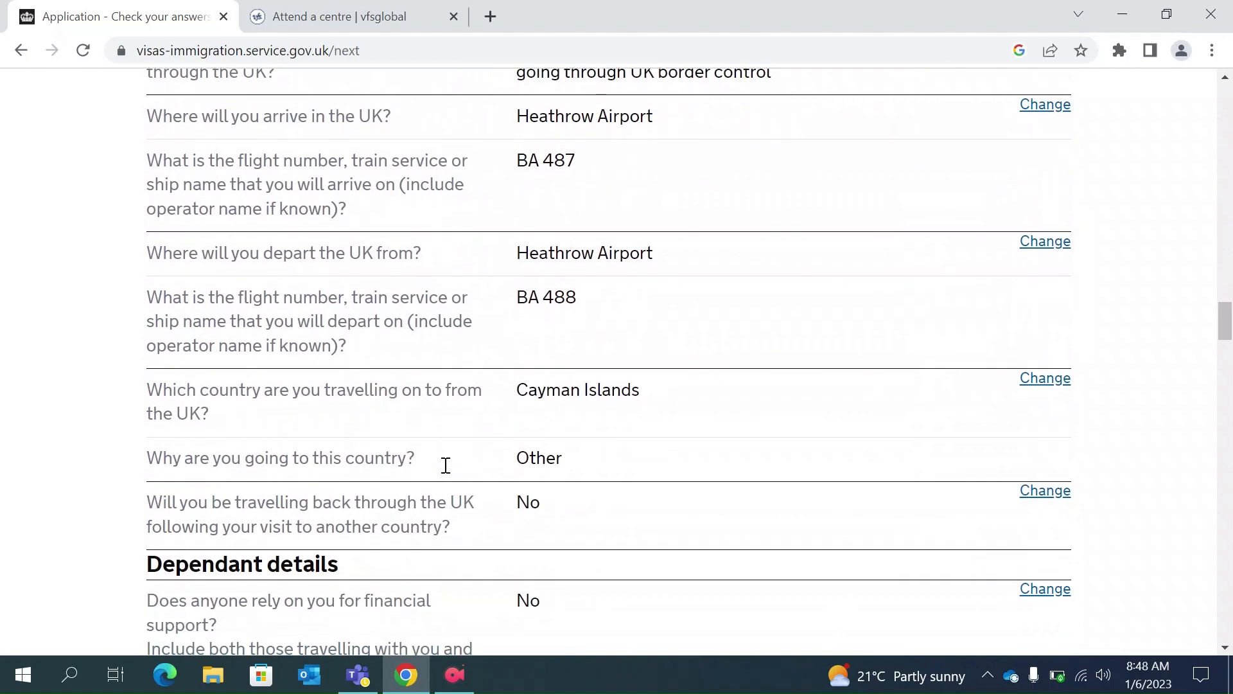
scroll(446, 465, "down", 1)
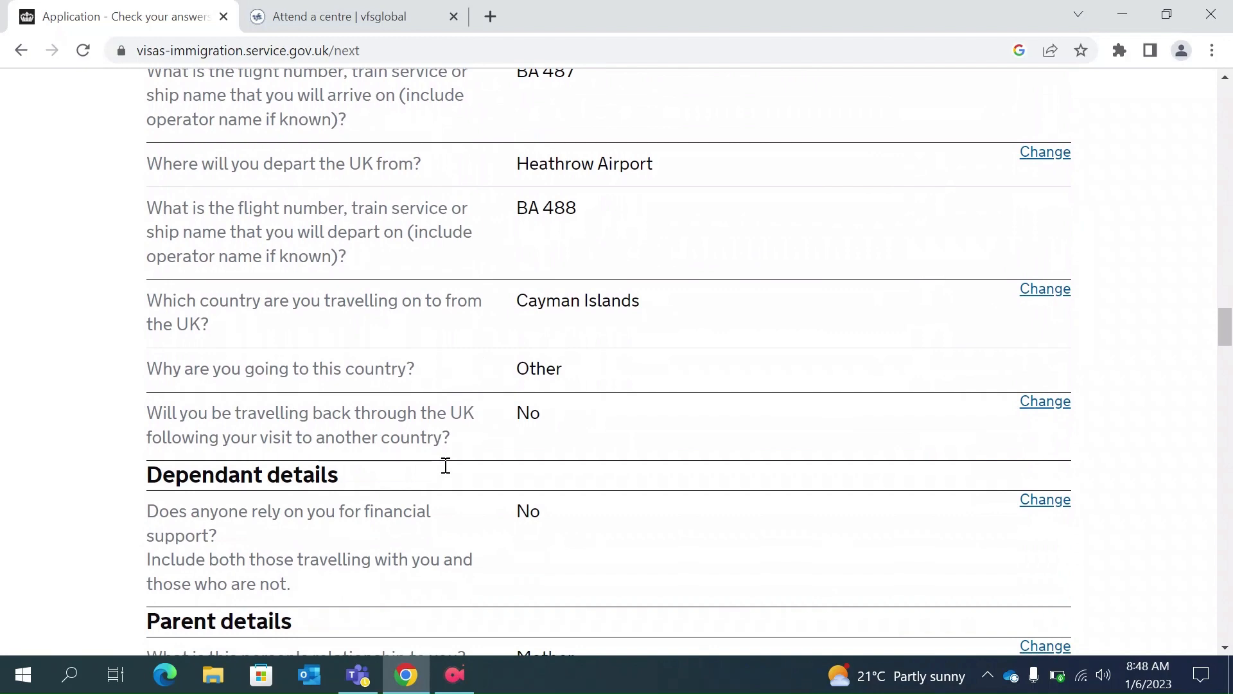
scroll(445, 465, "down", 5)
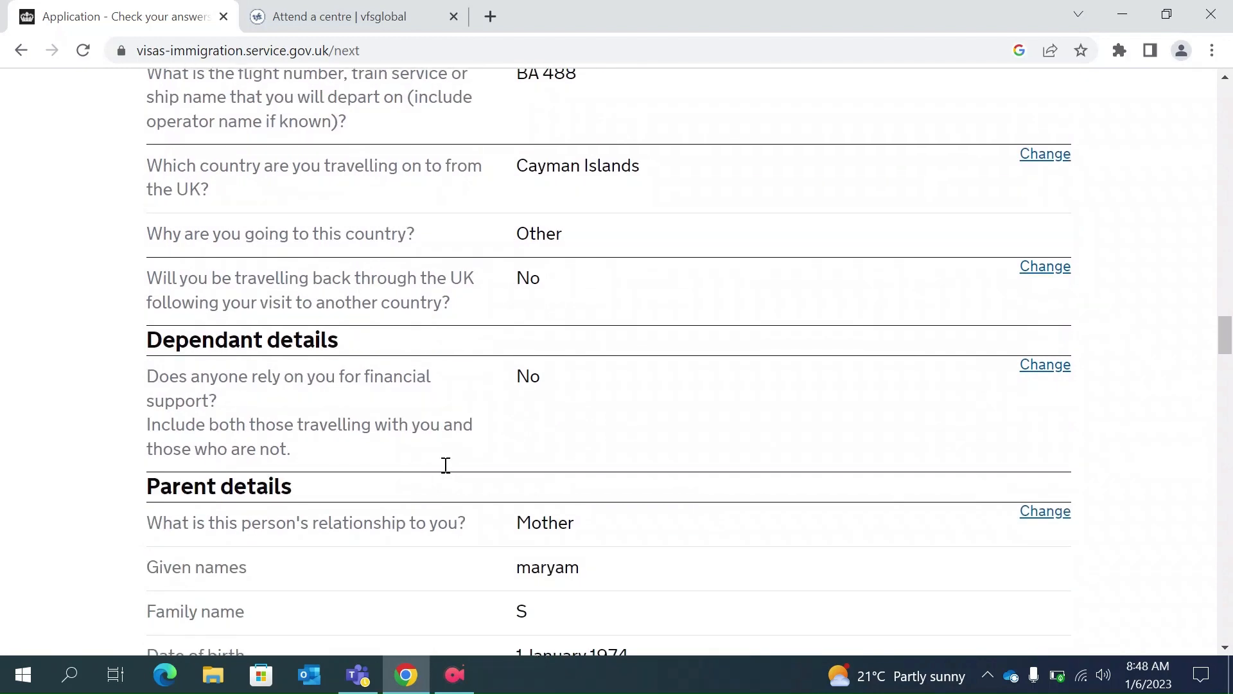
scroll(446, 465, "down", 20)
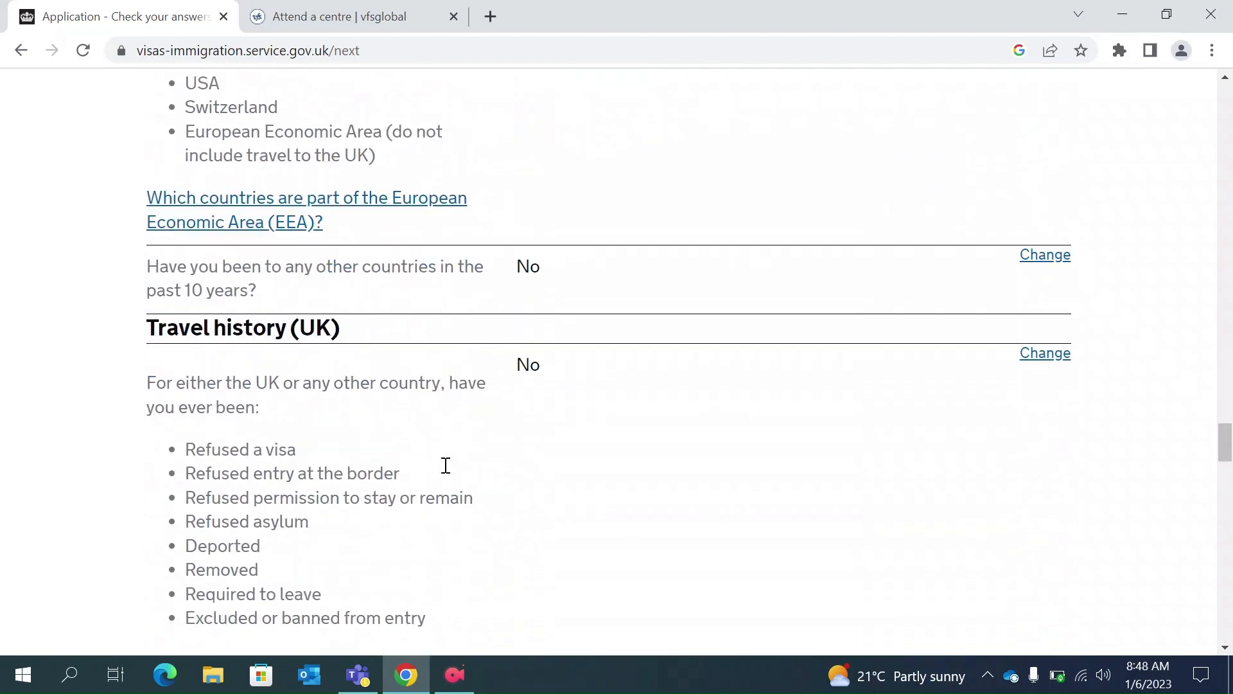
scroll(445, 465, "down", 20)
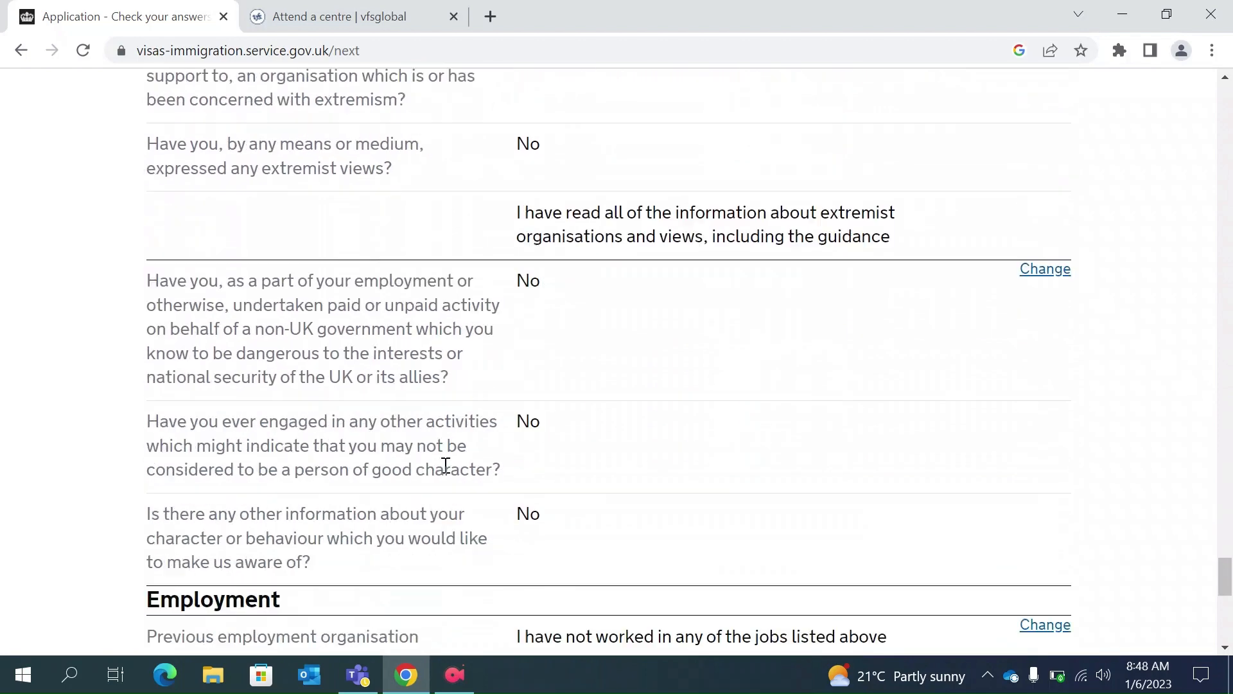
scroll(446, 465, "up", 1)
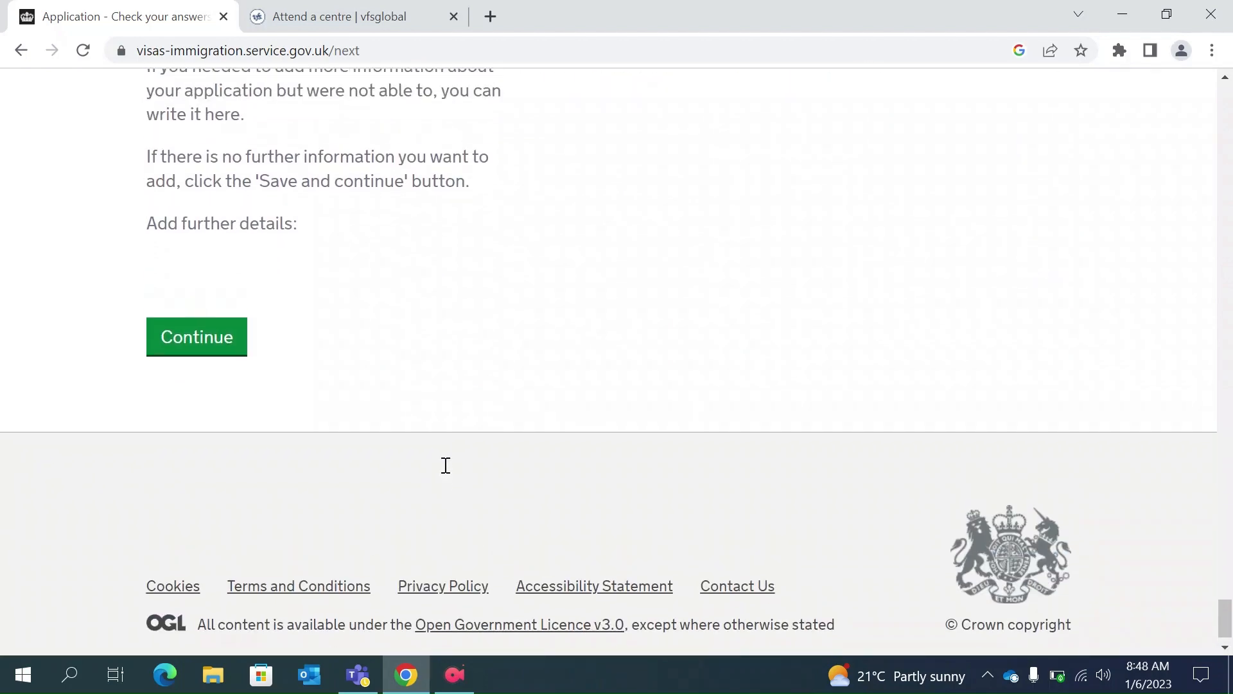
left_click(204, 347)
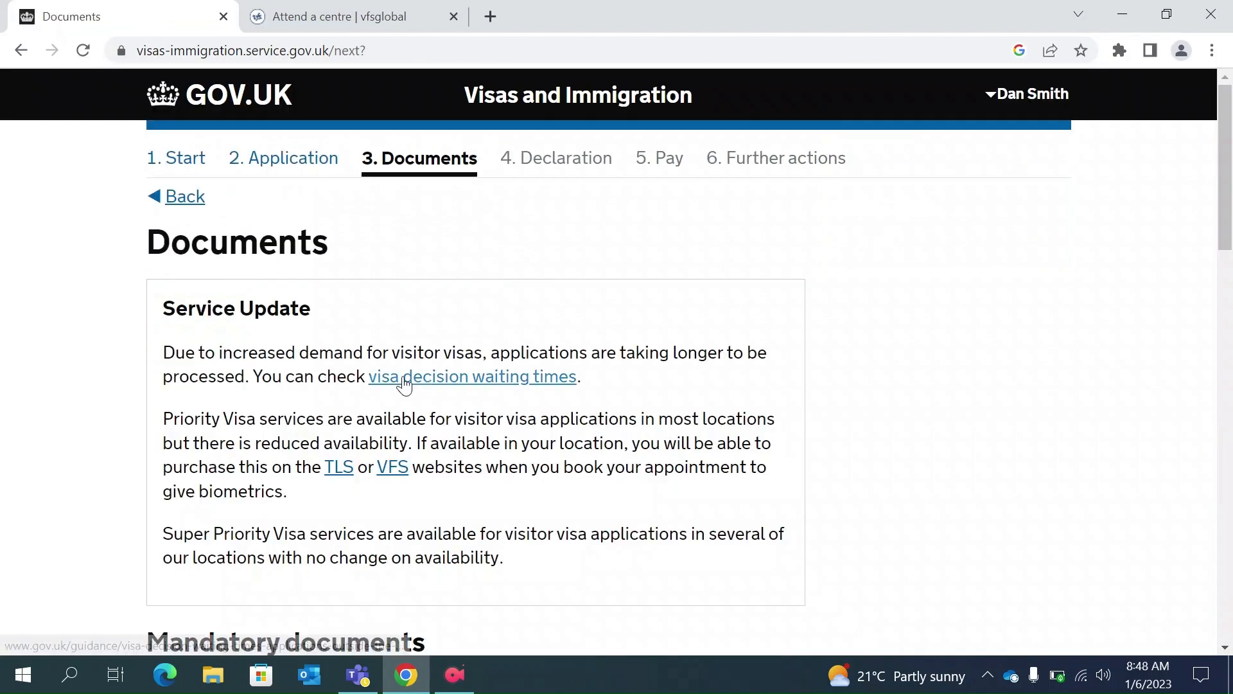
Agree to provide the mandatory passport document.
scroll(404, 384, "down", 3)
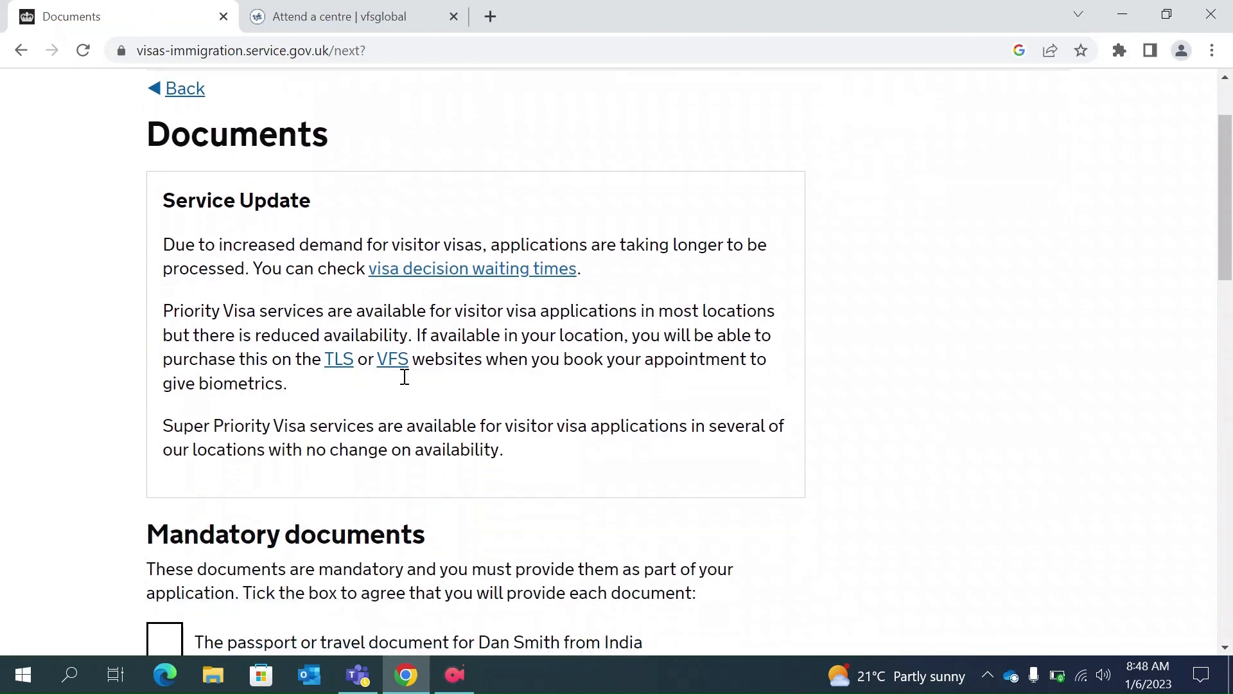
scroll(404, 376, "down", 2)
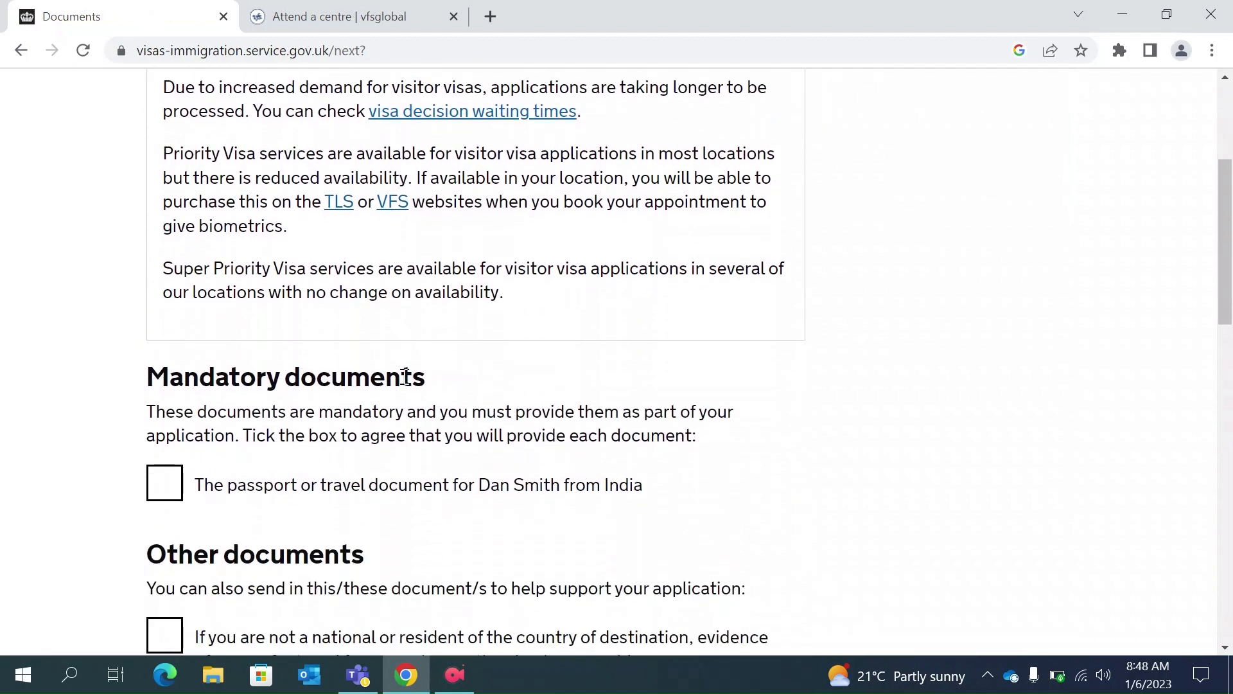
scroll(405, 376, "down", 1)
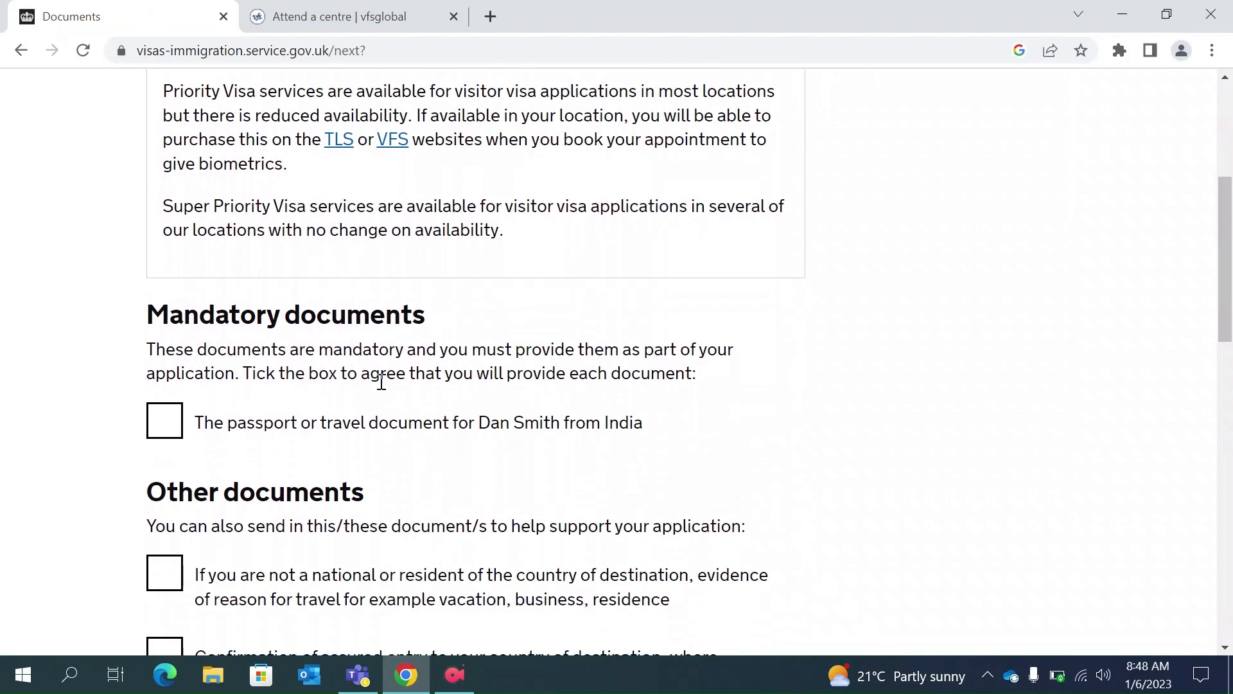
left_click(174, 441)
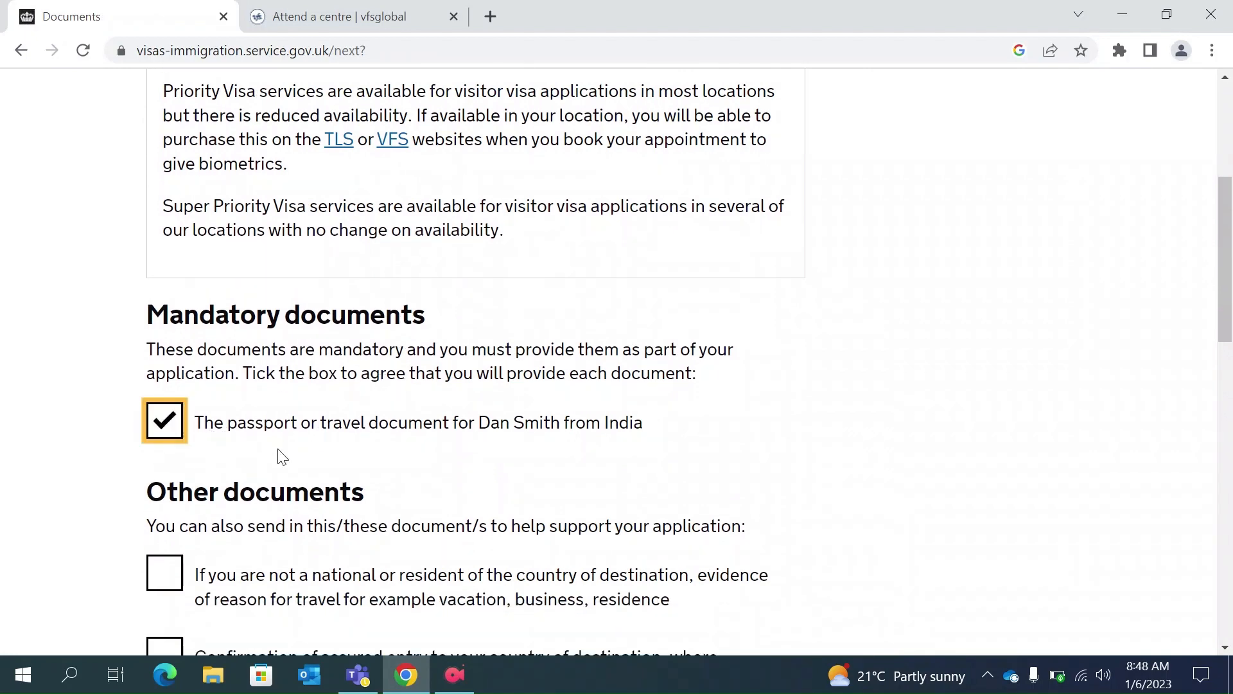
Tick travel reason, assured entry, outward journey booking and funds evidence, then save.
scroll(307, 463, "down", 1)
scroll(307, 463, "down", 3)
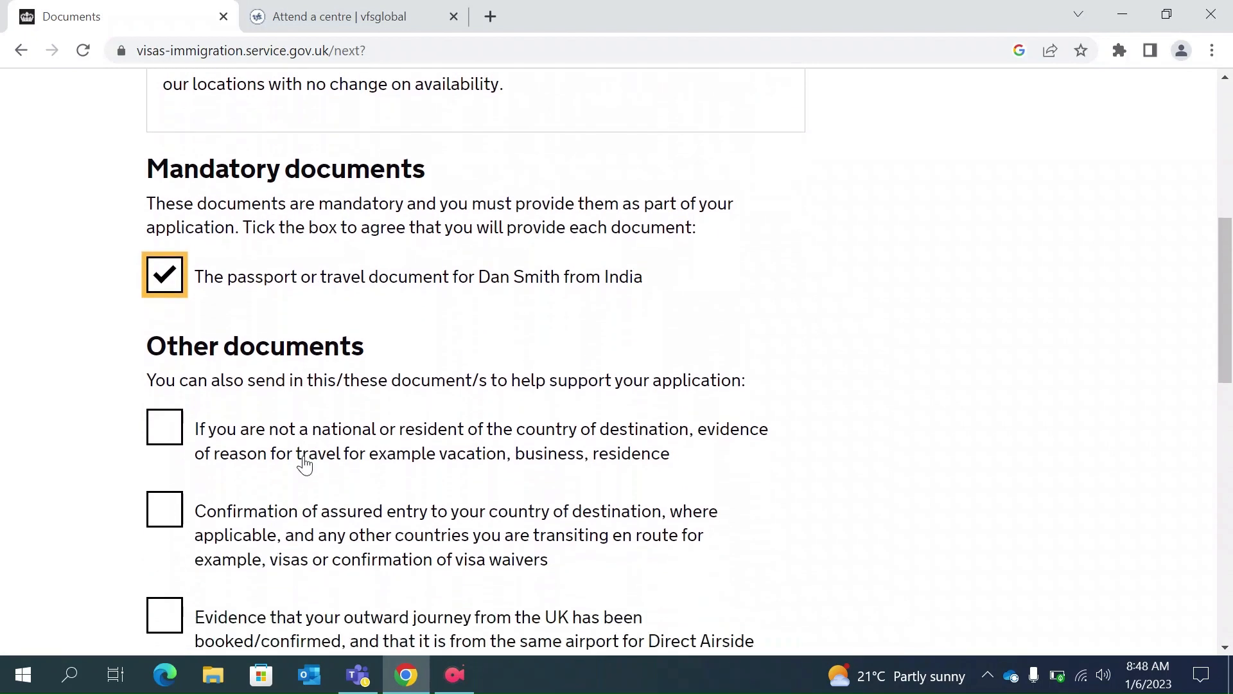
scroll(305, 464, "down", 1)
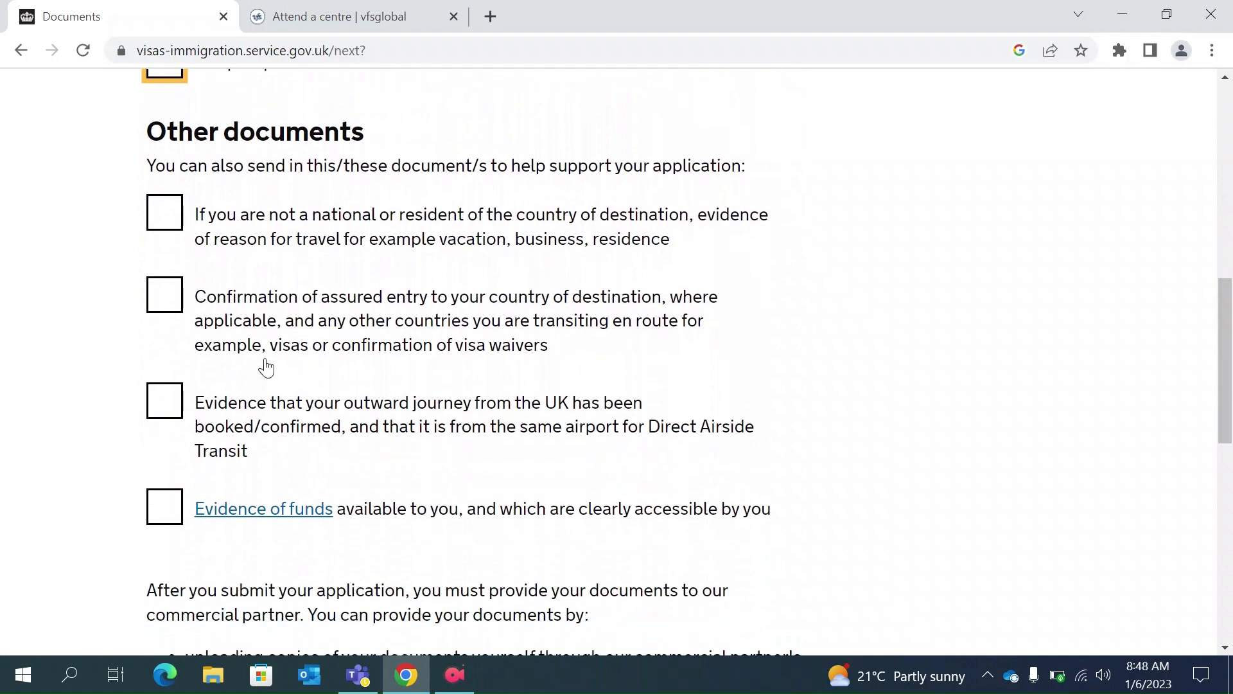
left_click(166, 210)
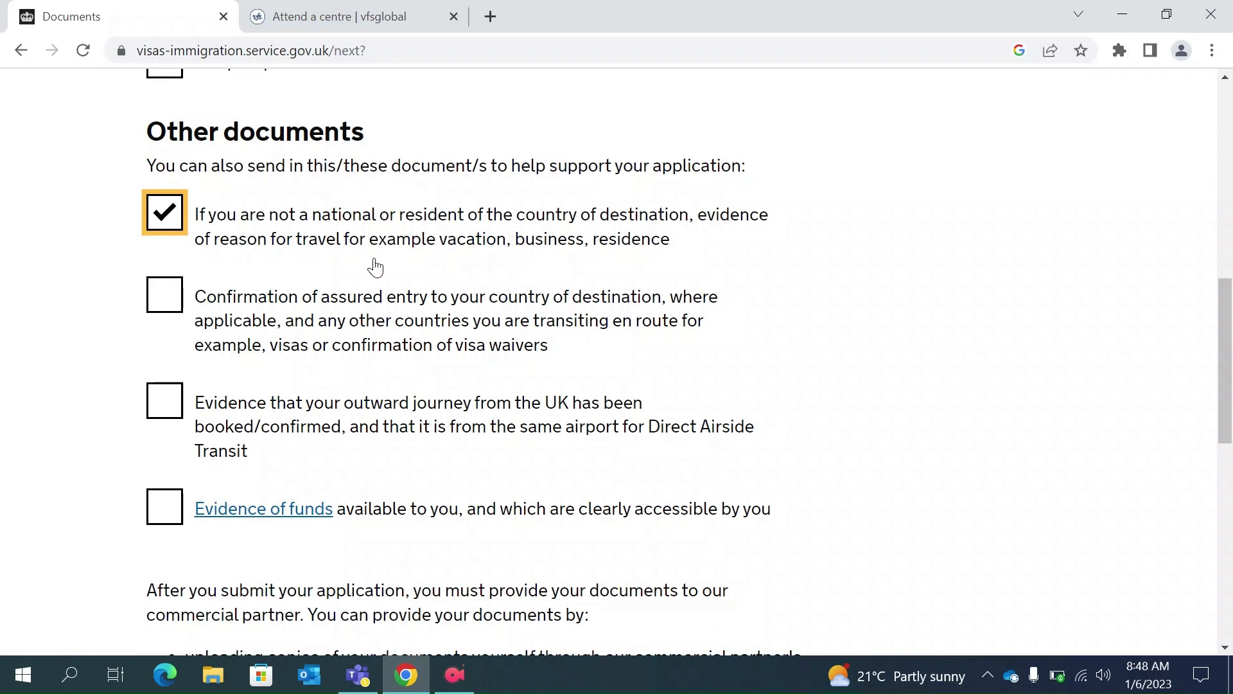
left_click(168, 300)
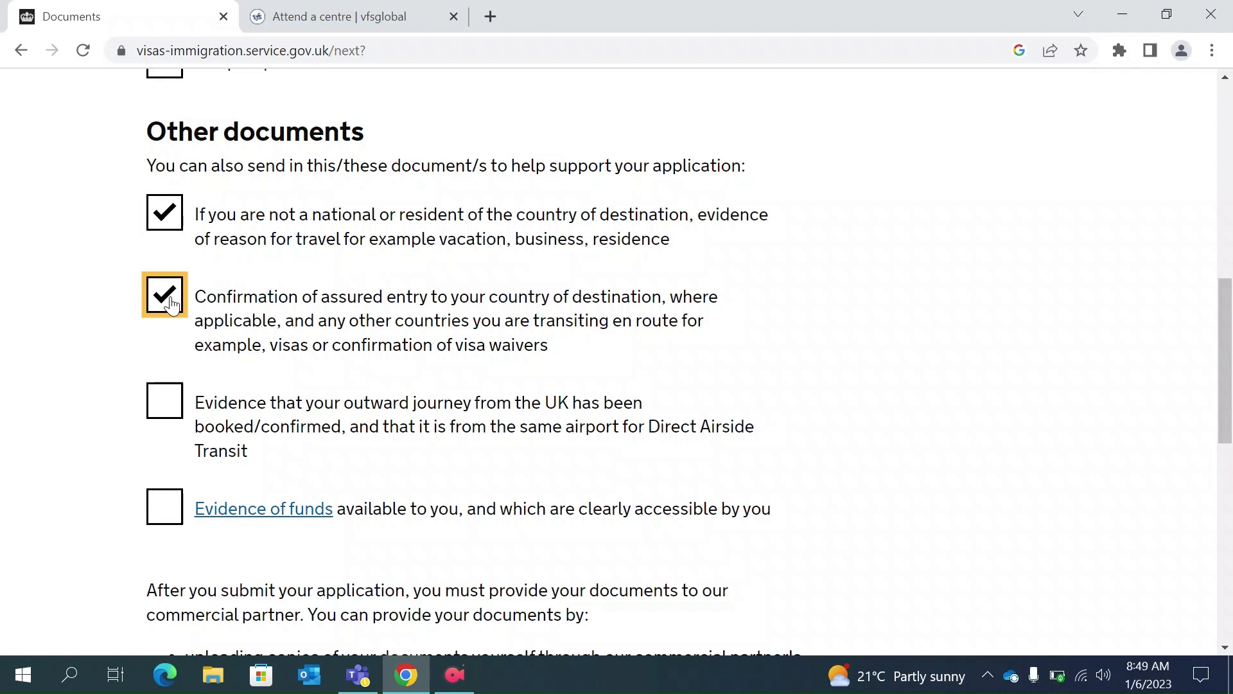
left_click(159, 405)
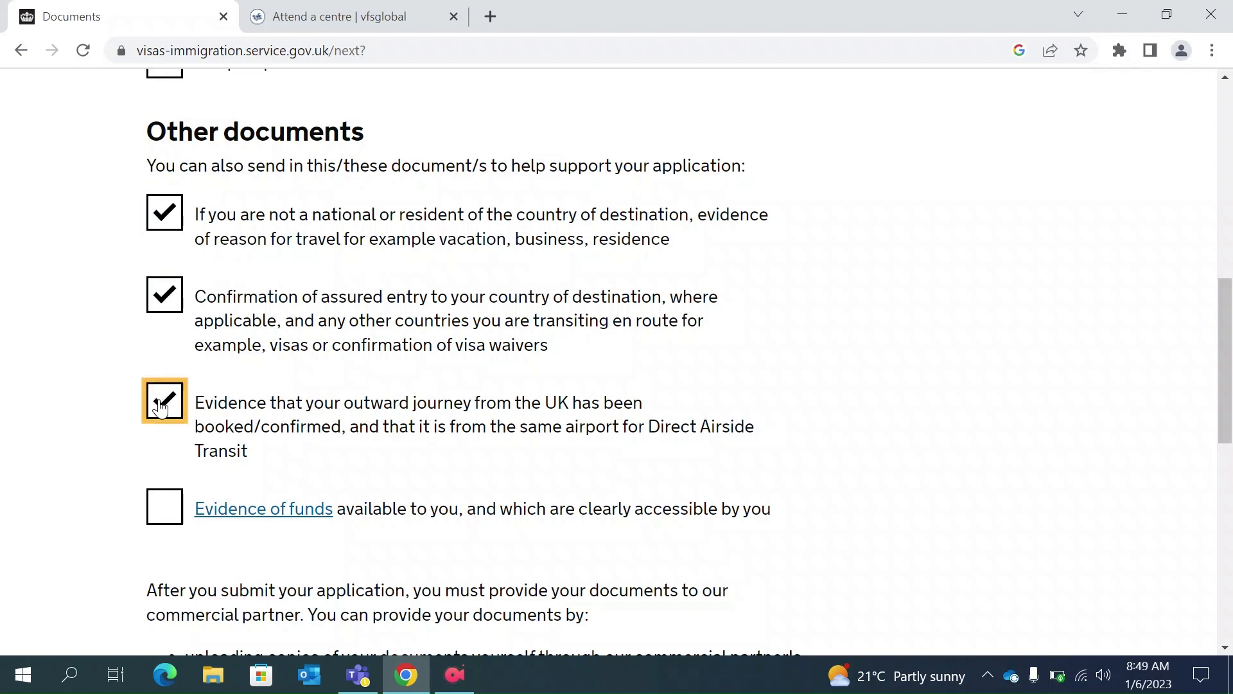
left_click(160, 515)
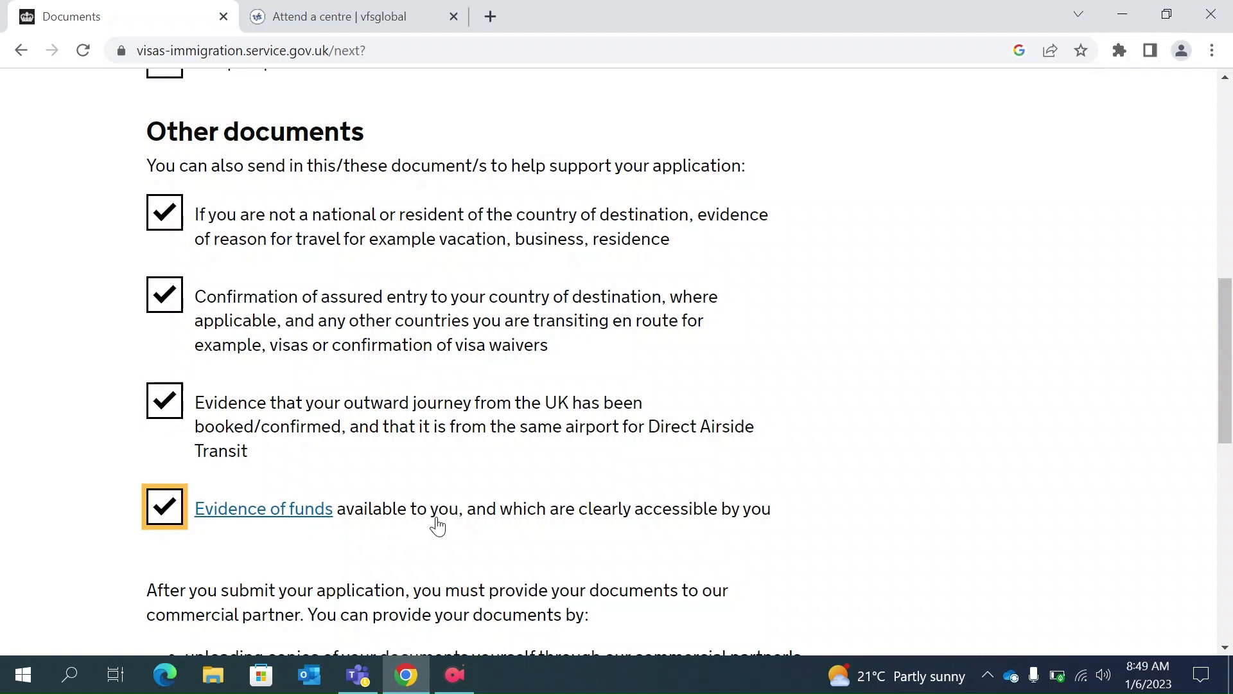
scroll(437, 525, "down", 1)
scroll(439, 520, "down", 2)
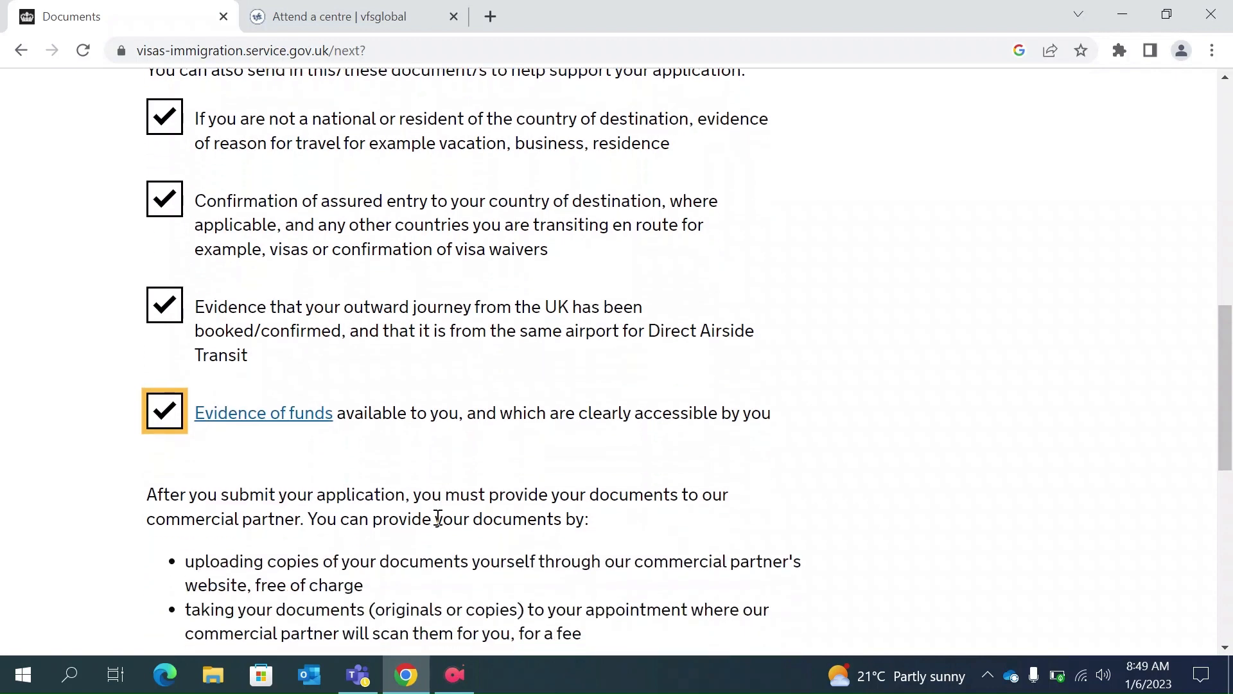
scroll(437, 517, "up", 3)
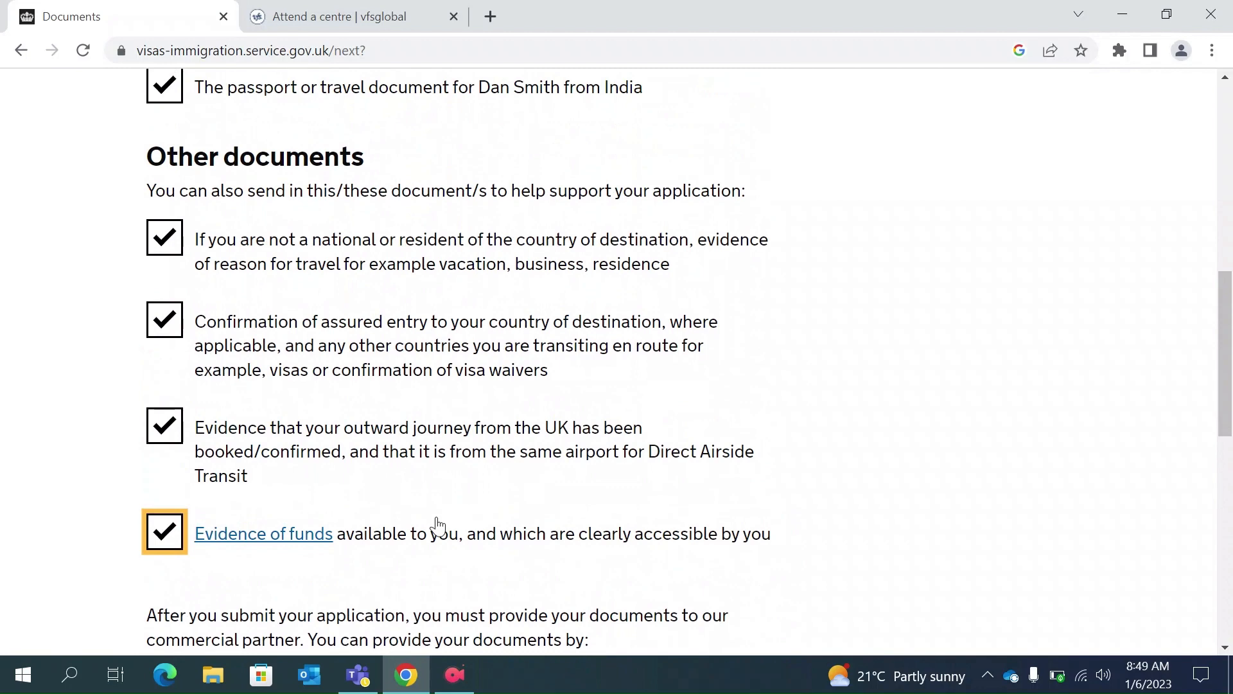
scroll(437, 526, "down", 2)
scroll(437, 526, "up", 3)
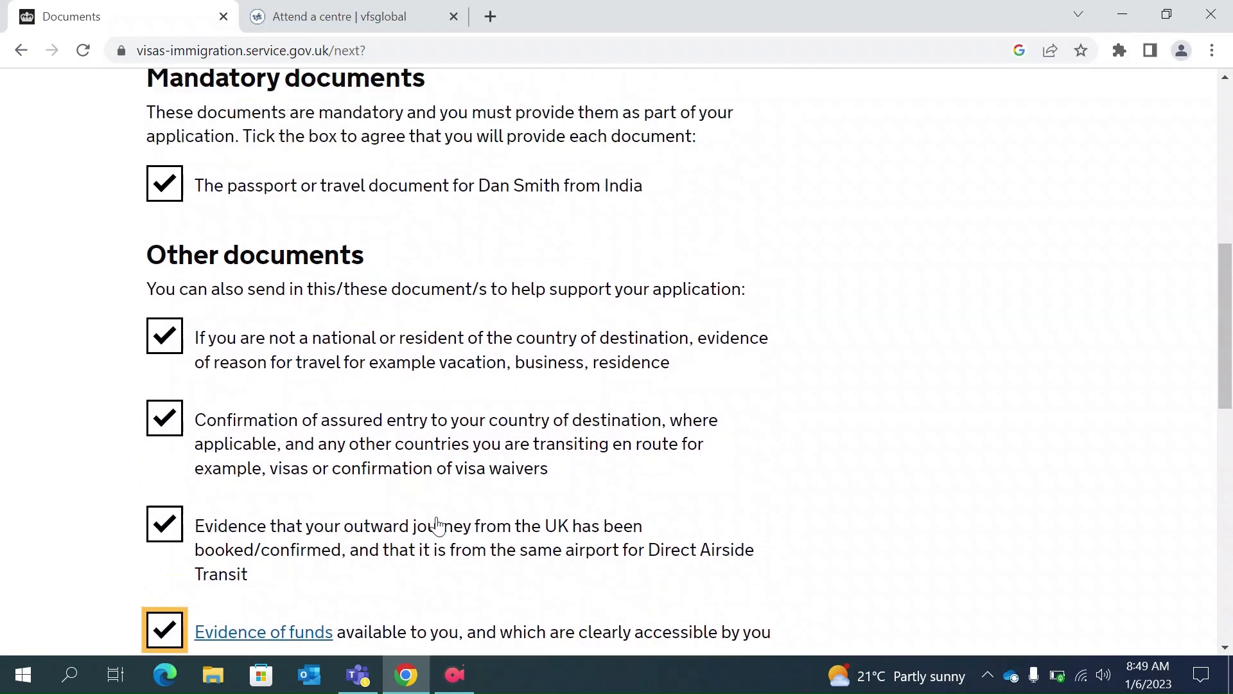
scroll(438, 523, "down", 1)
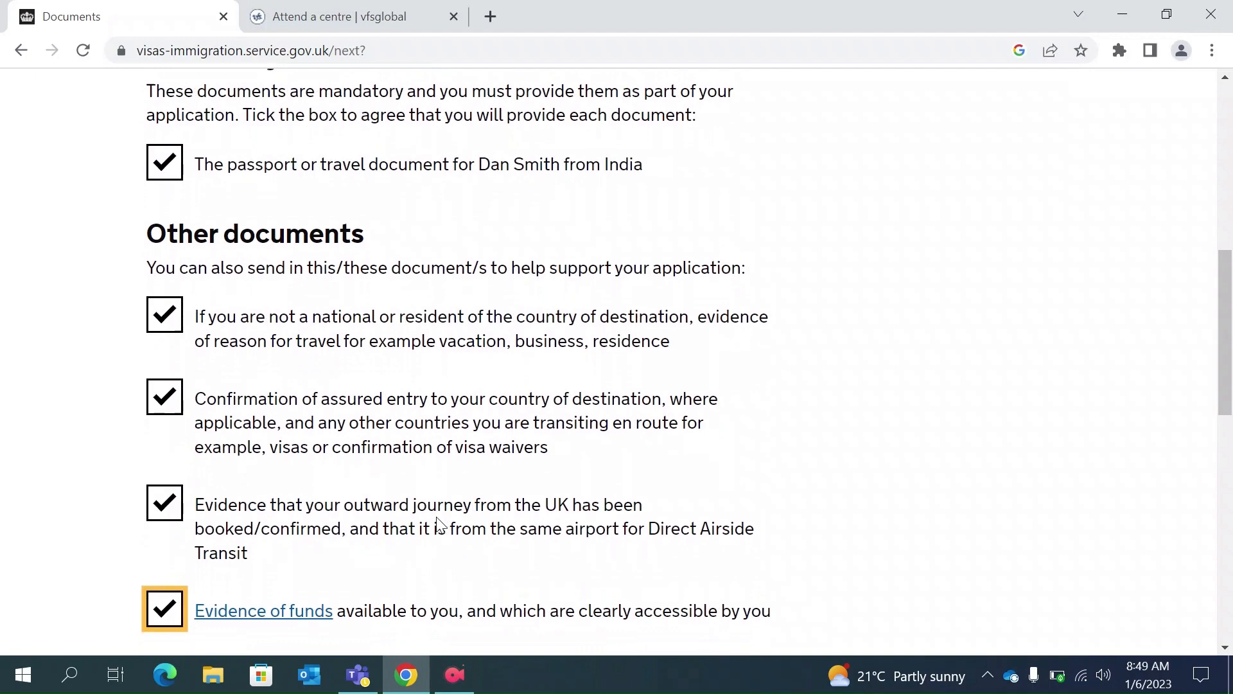
scroll(438, 523, "down", 1)
scroll(437, 520, "down", 9)
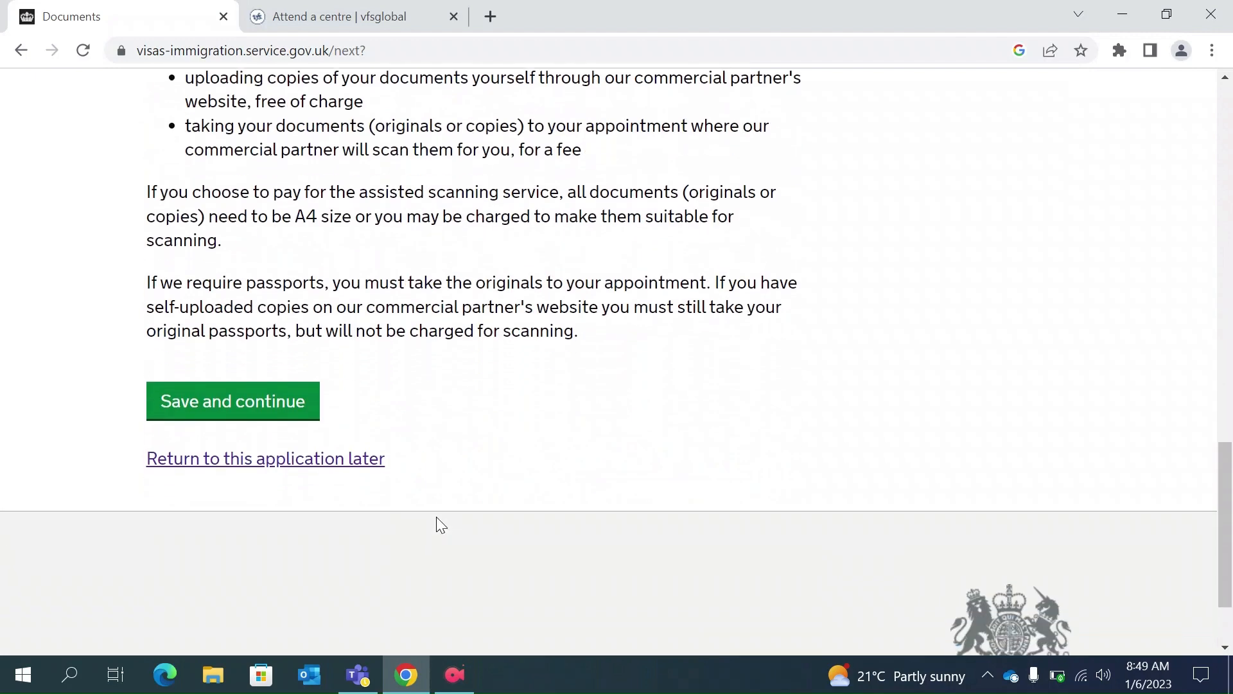
left_click(263, 399)
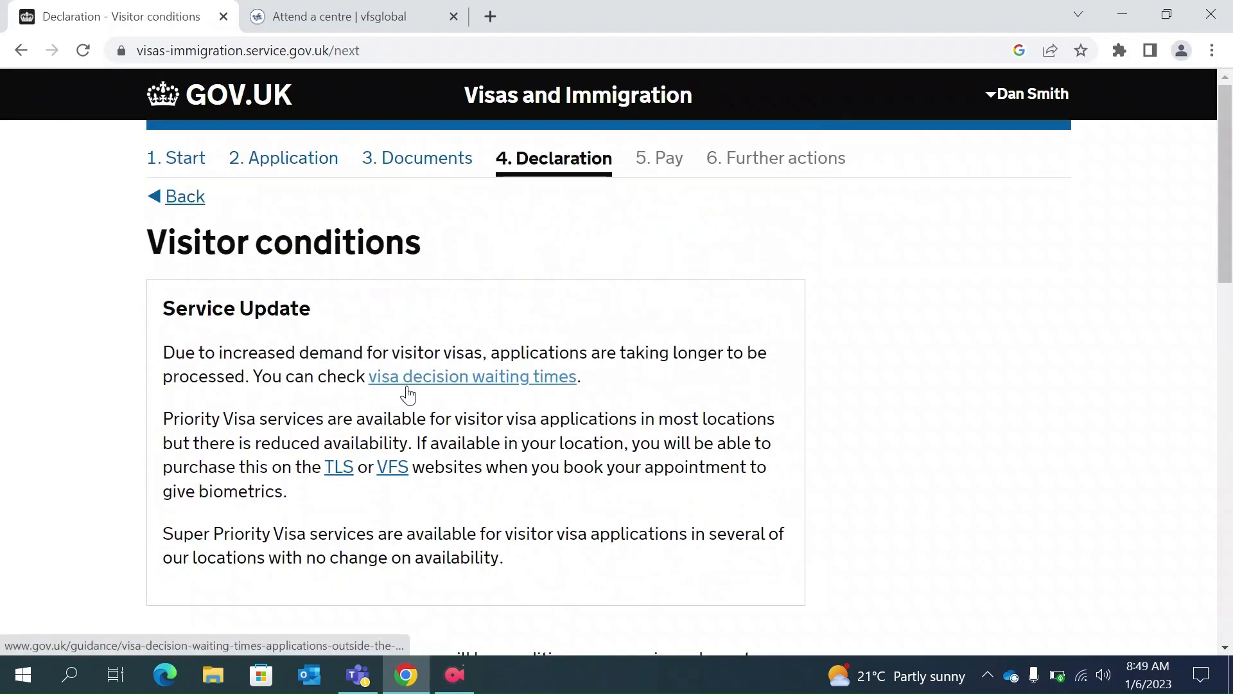
Accept the visitor conditions and save.
scroll(406, 390, "down", 5)
scroll(408, 382, "down", 2)
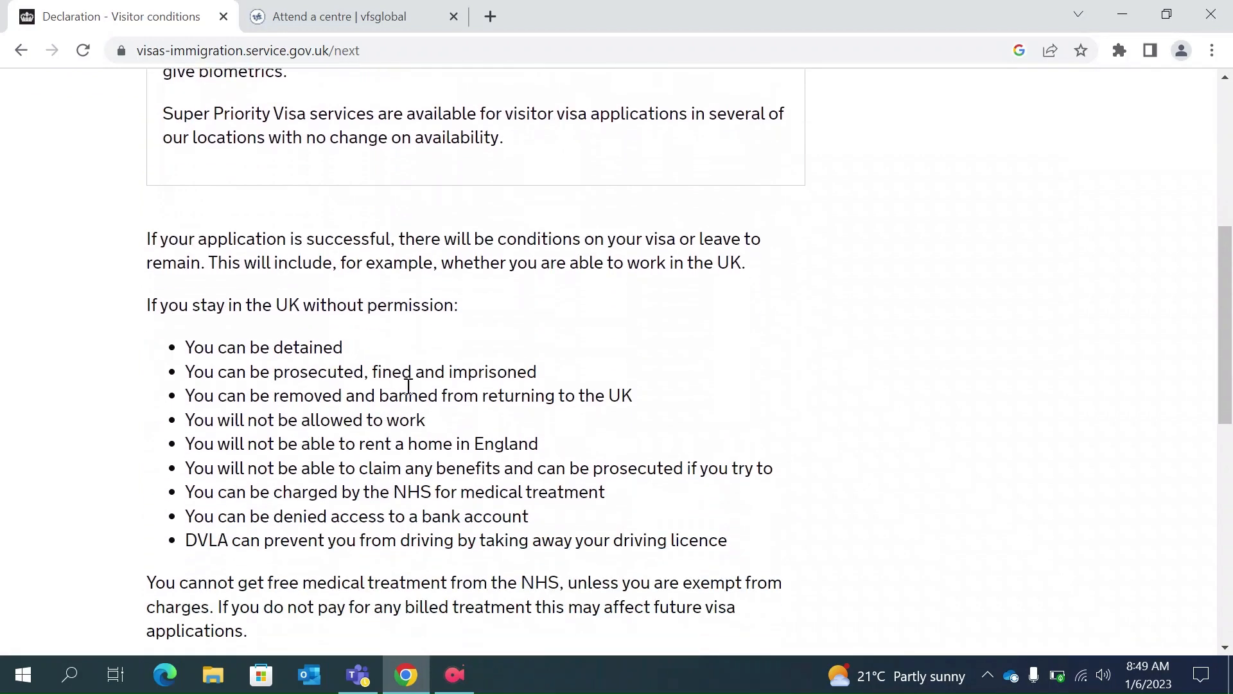
scroll(482, 498, "down", 4)
scroll(483, 496, "down", 2)
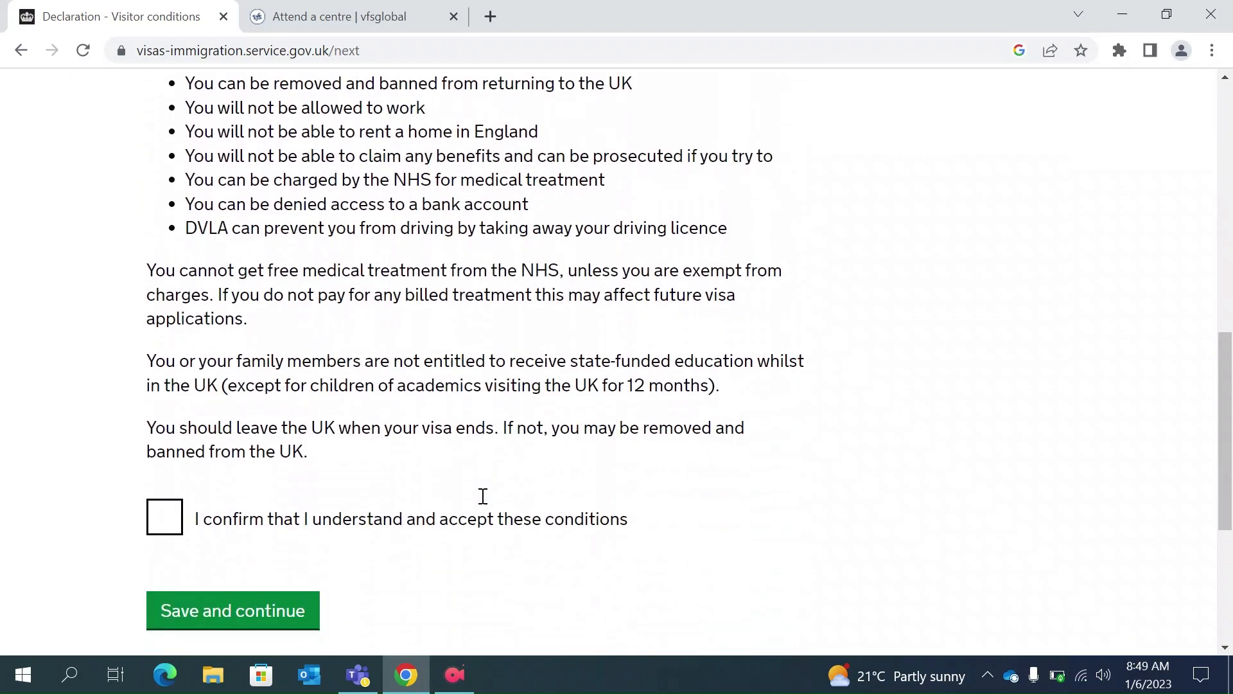
left_click(182, 531)
left_click(265, 617)
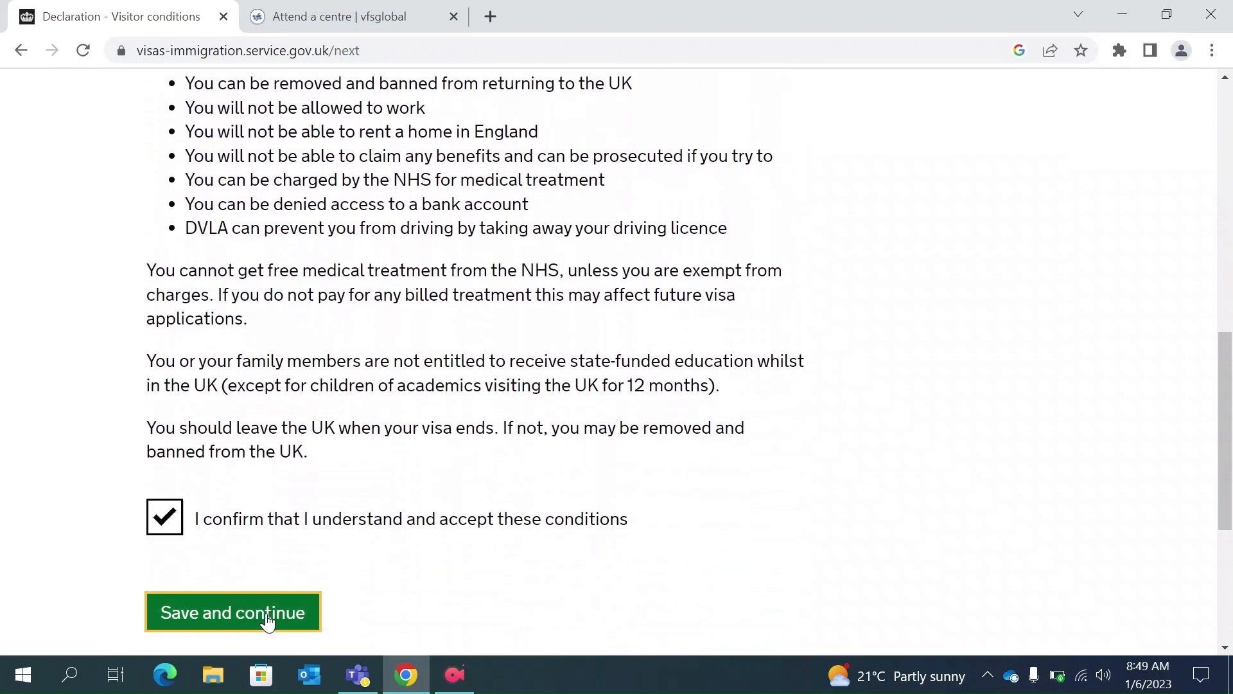
Declare being the applicant aged 18 or over and accept the declaration.
scroll(499, 537, "down", 7)
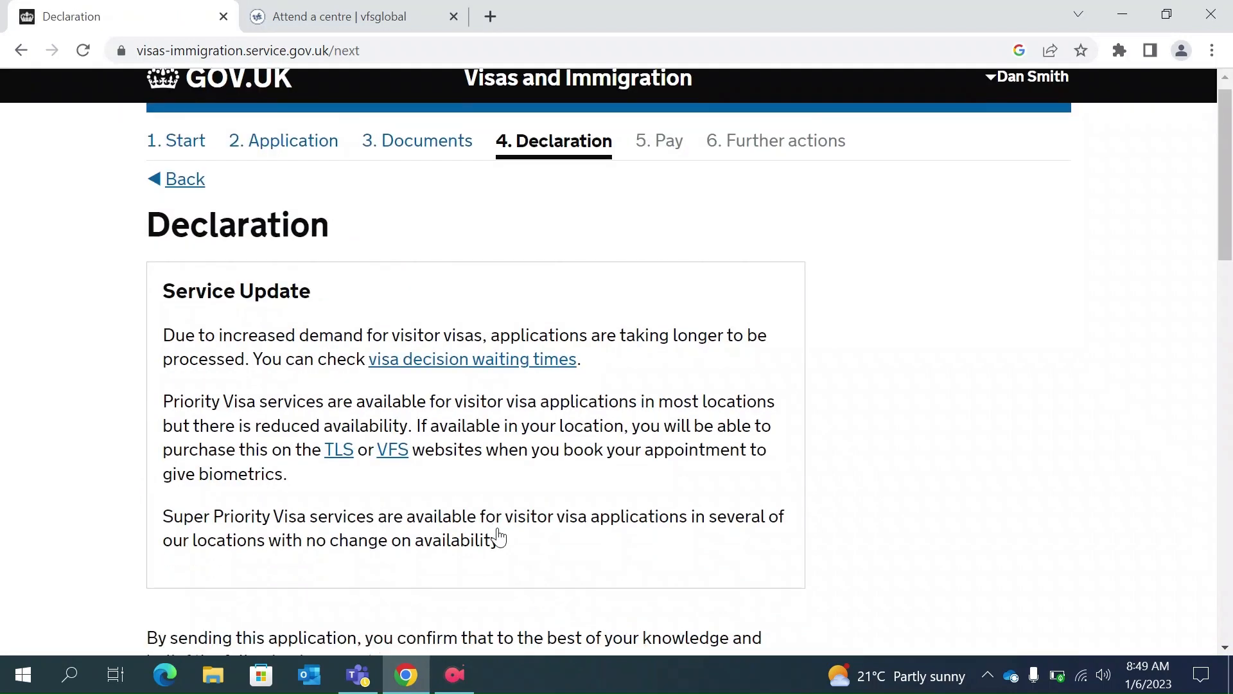
scroll(498, 537, "down", 5)
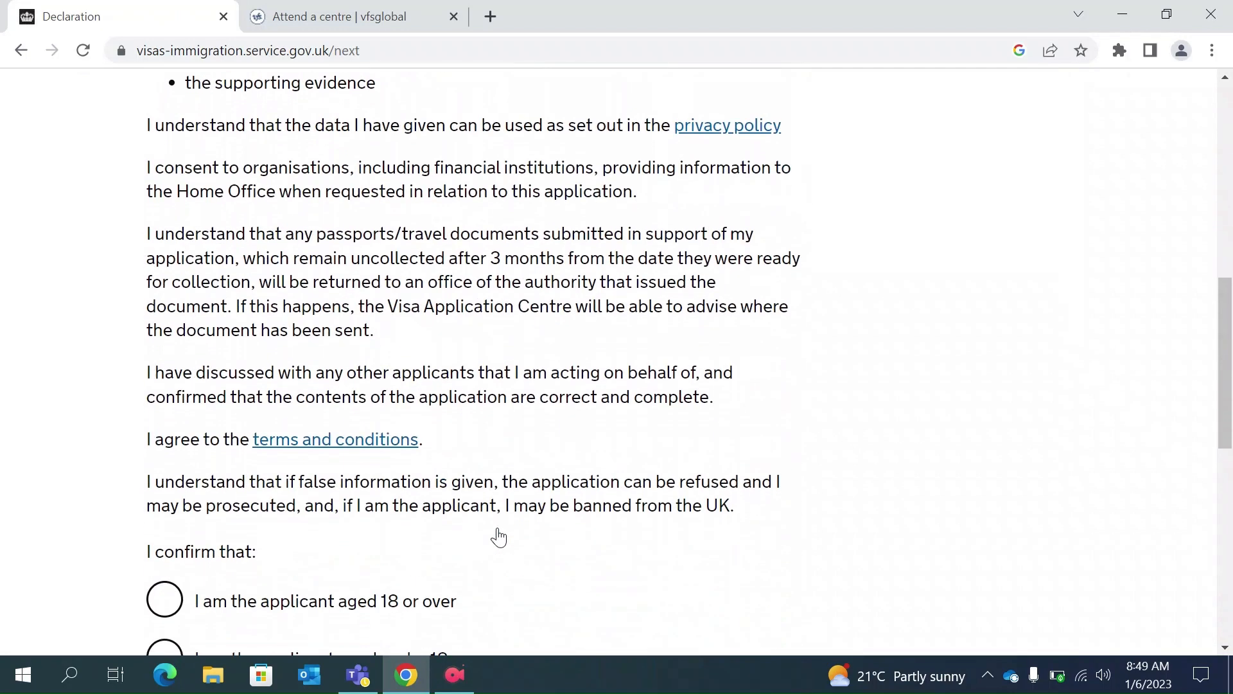
left_click(151, 500)
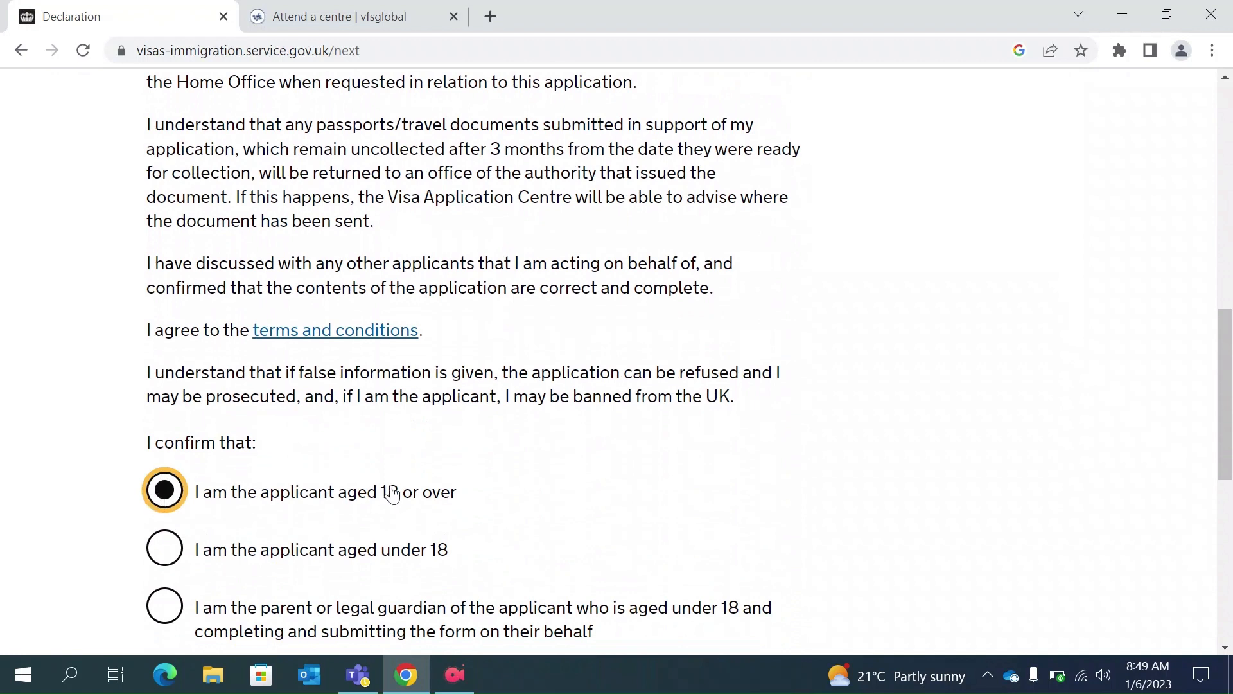
scroll(392, 494, "down", 1)
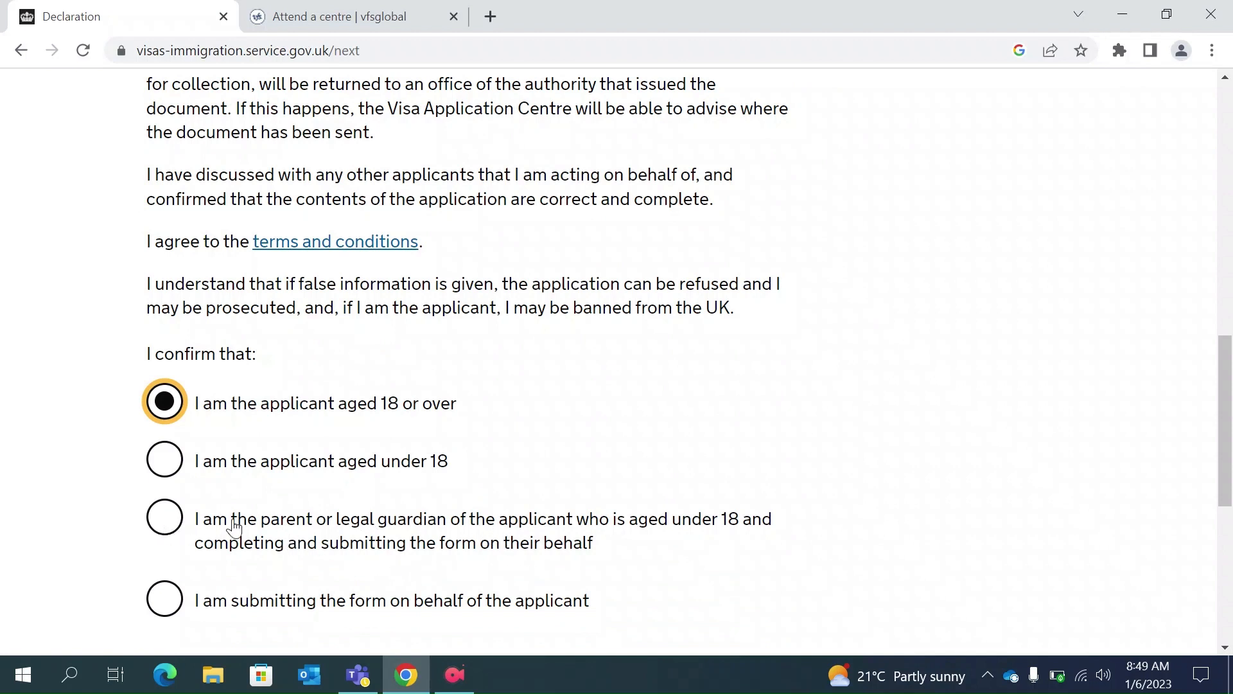
scroll(419, 546, "down", 2)
left_click(263, 562)
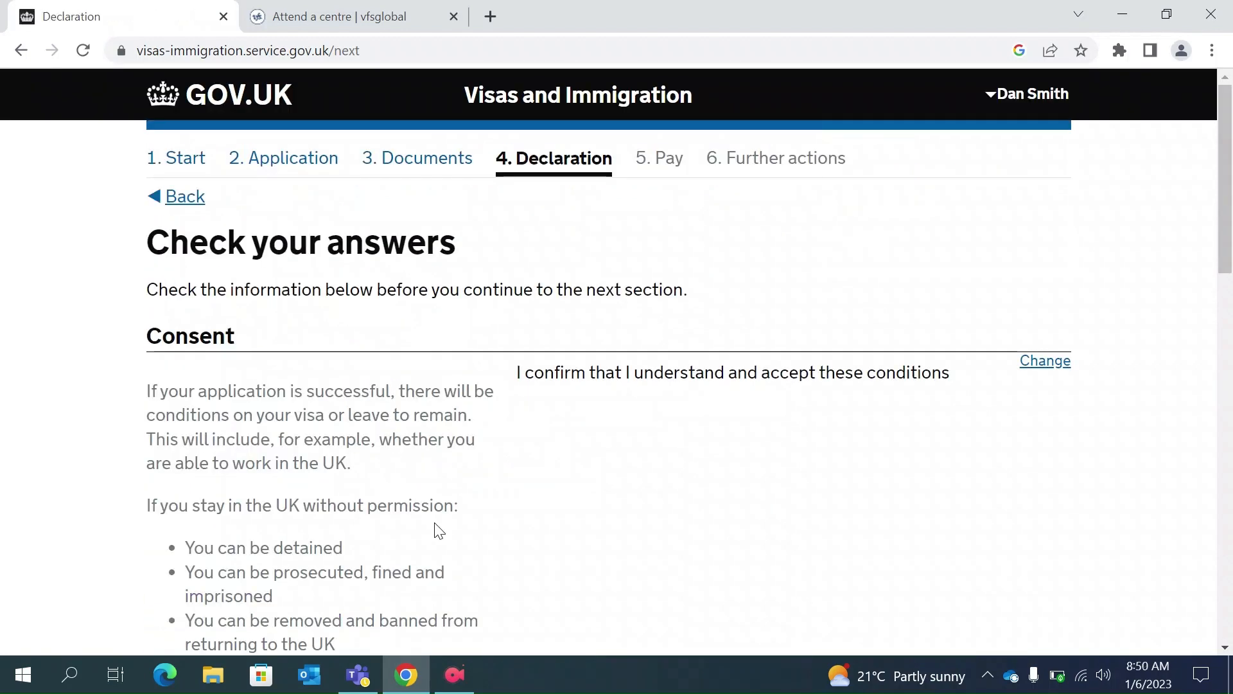
Confirm the answers, keep Standard service at 3628.00 INR, and proceed to Worldpay.
scroll(437, 529, "down", 5)
scroll(437, 529, "down", 5)
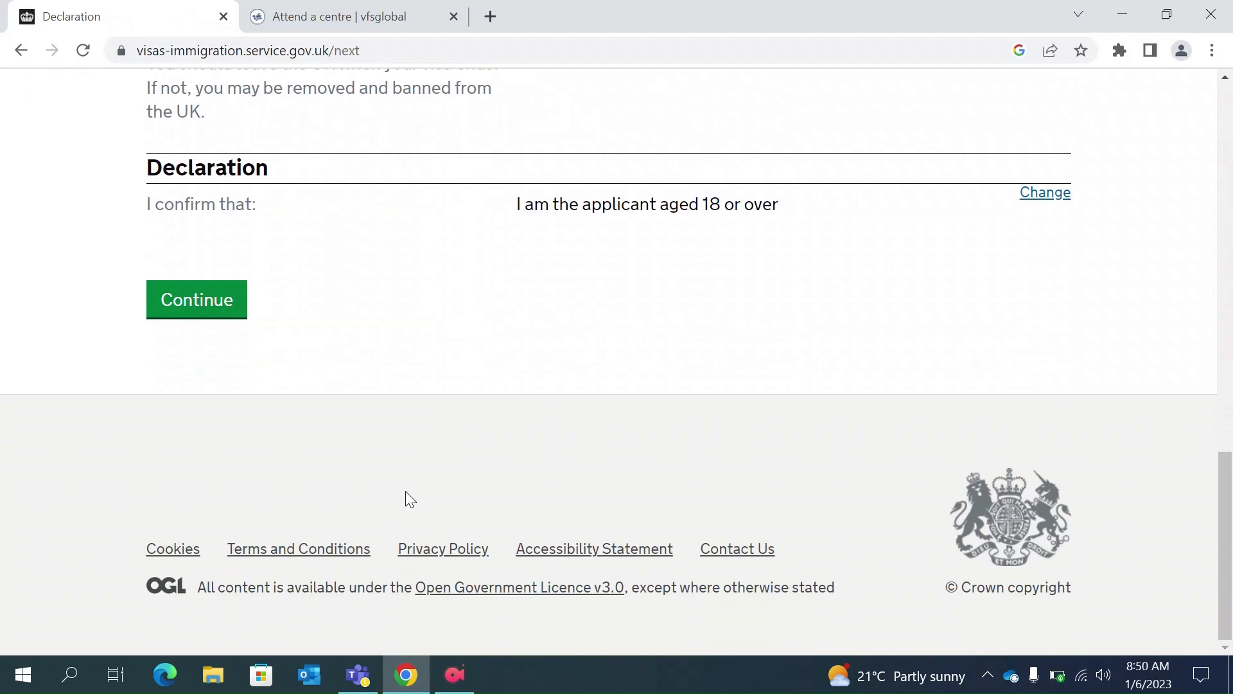
left_click(165, 302)
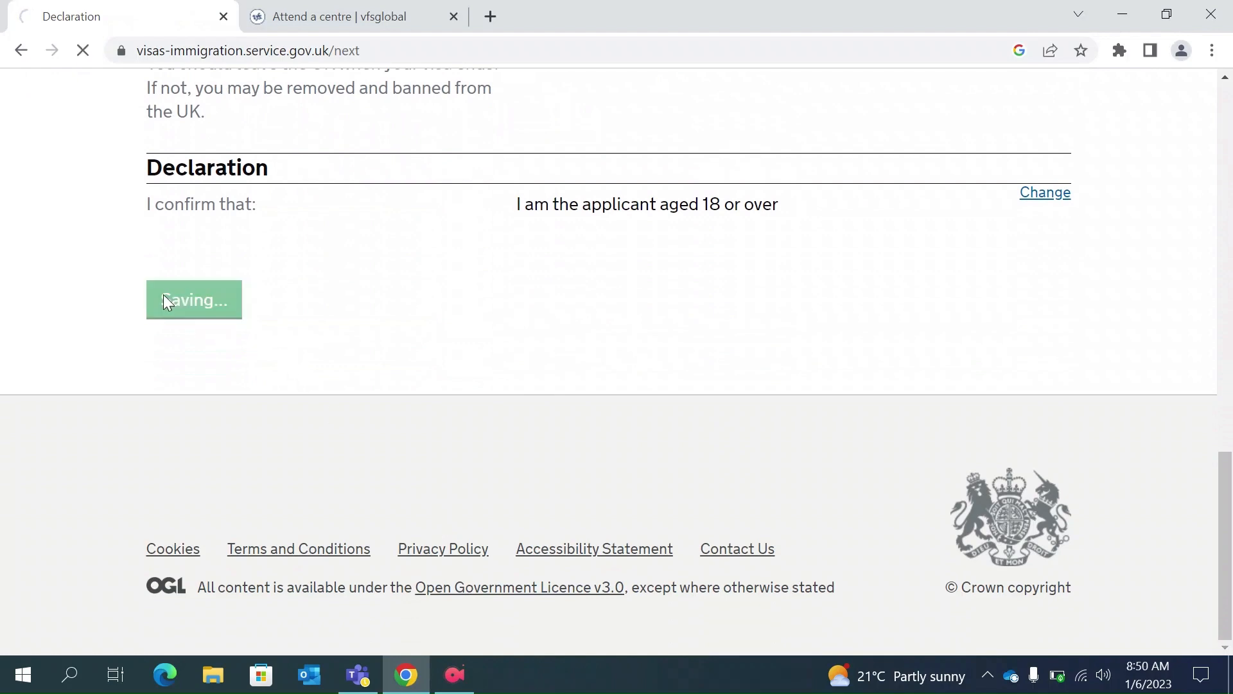
scroll(458, 412, "down", 5)
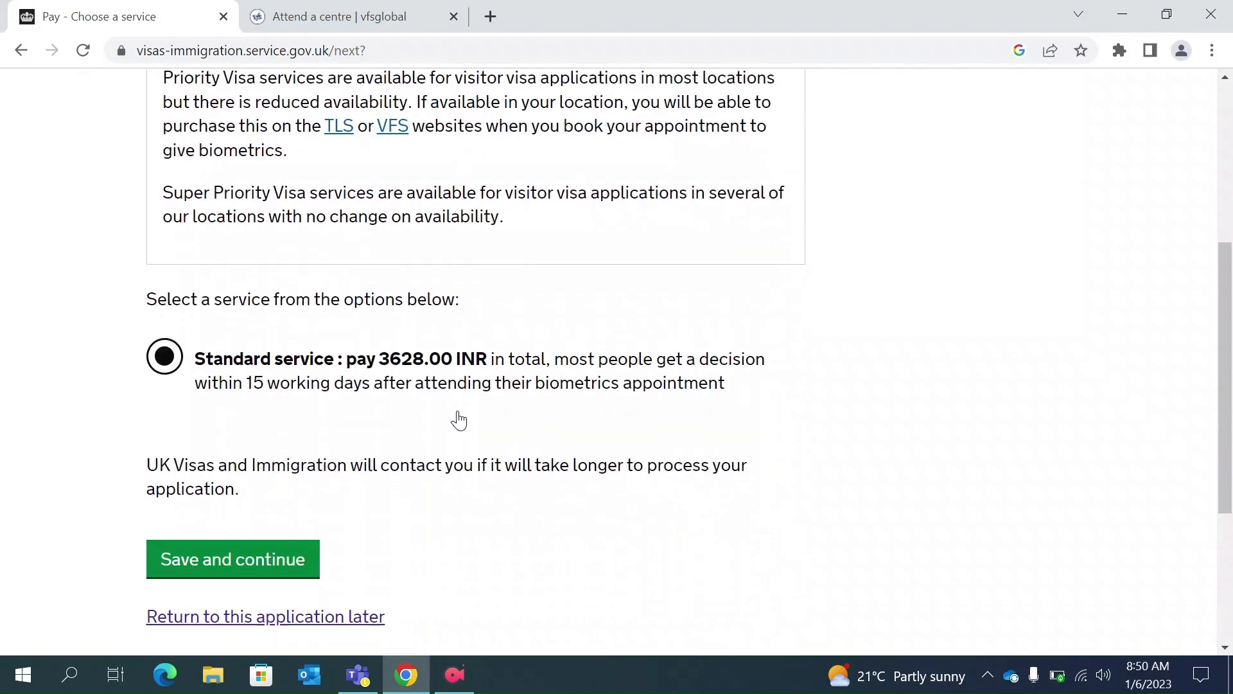
left_click(273, 553)
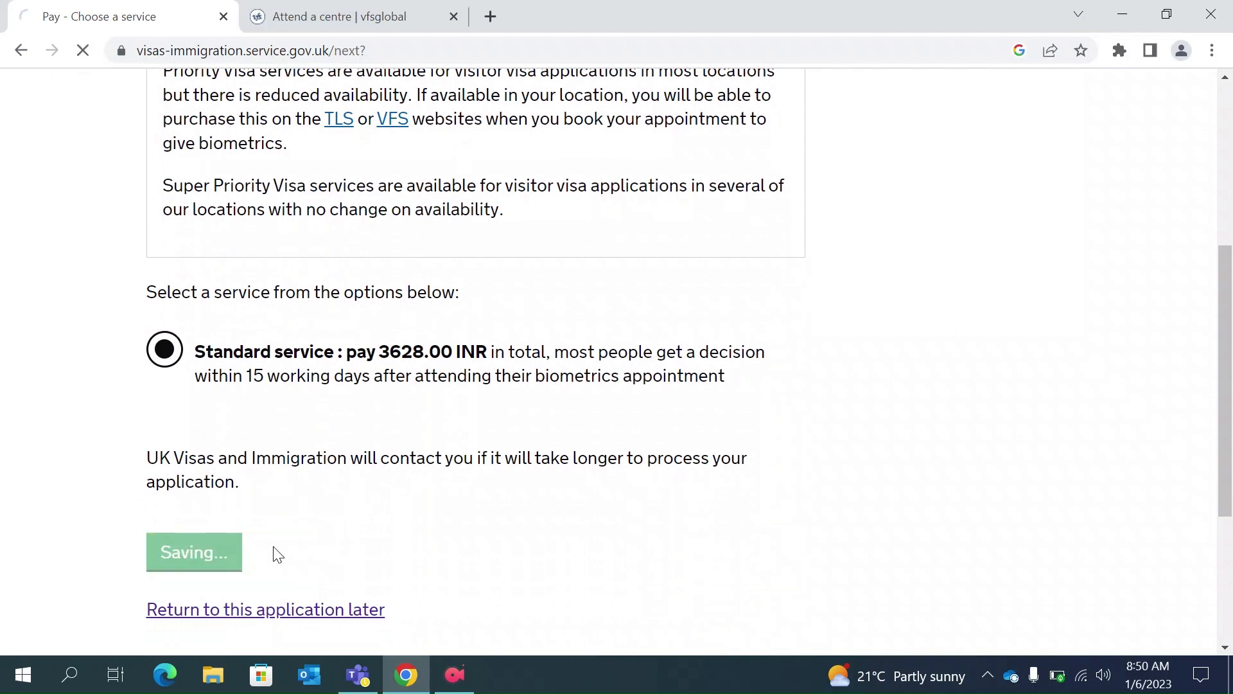
scroll(459, 514, "down", 8)
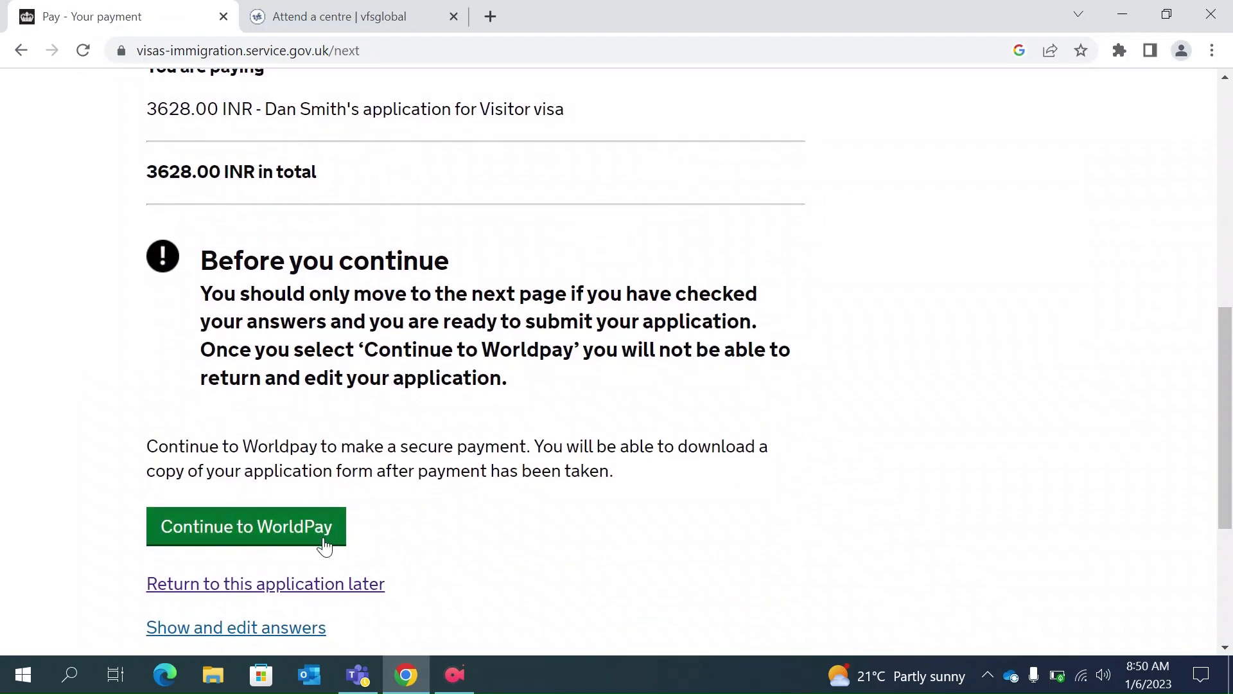
left_click(312, 545)
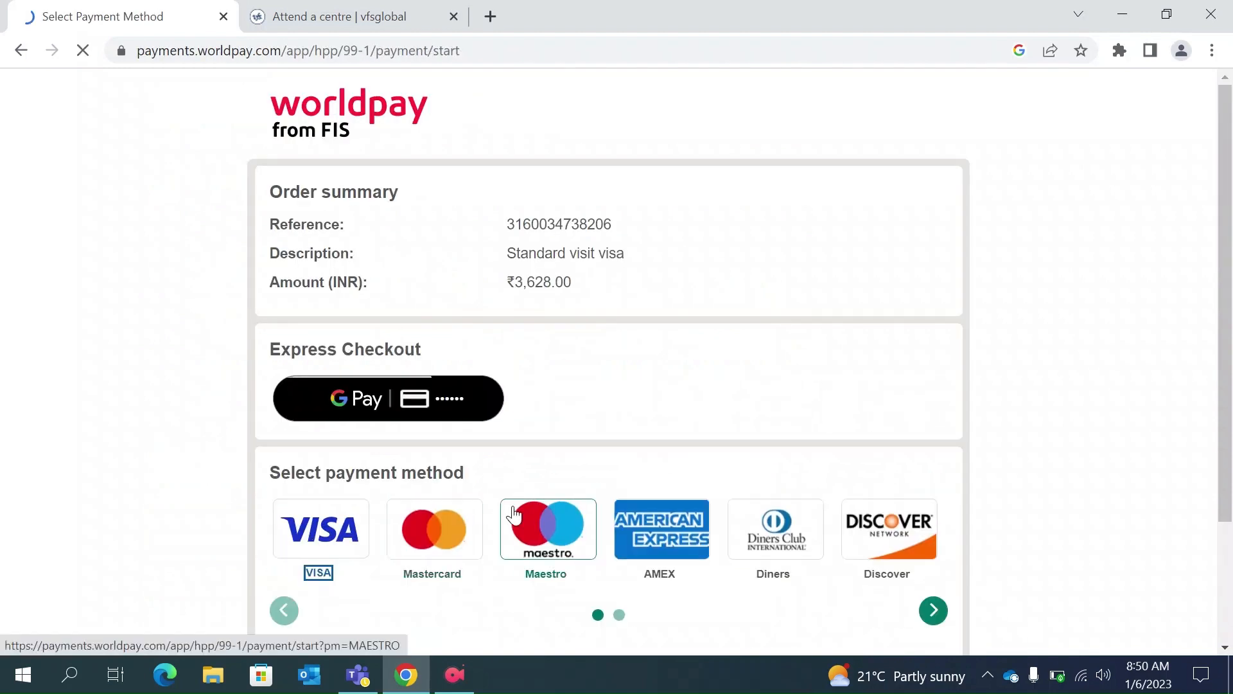
Scroll the Worldpay page to review the ₹3,628.00 Standard visit visa order and card options.
scroll(514, 514, "down", 3)
scroll(514, 513, "up", 3)
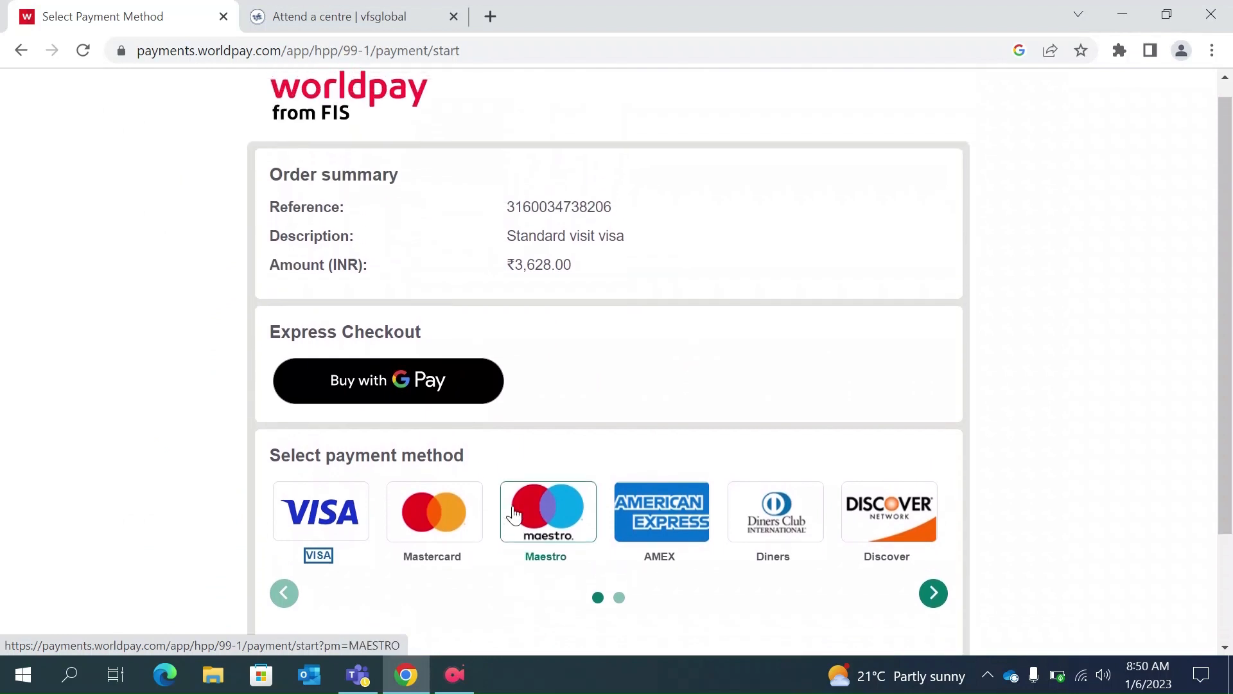